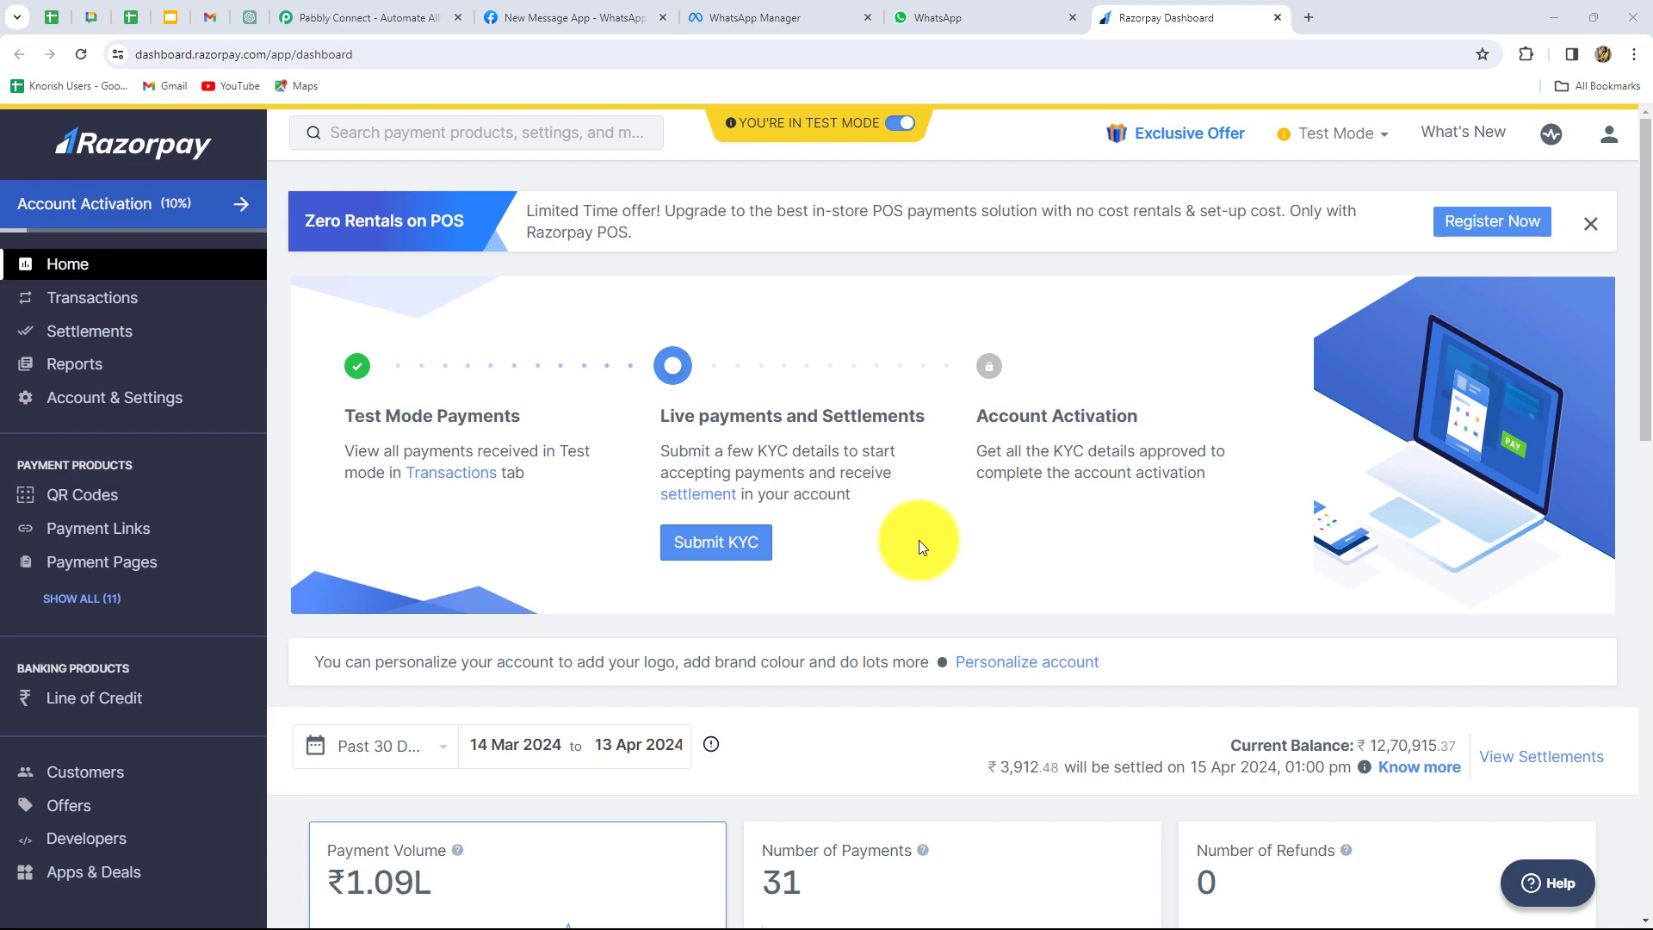
Review the Tiffin Treats payment confirmation and reminder messages in WhatsApp Web, then switch to Pabbly Connect
click(982, 18)
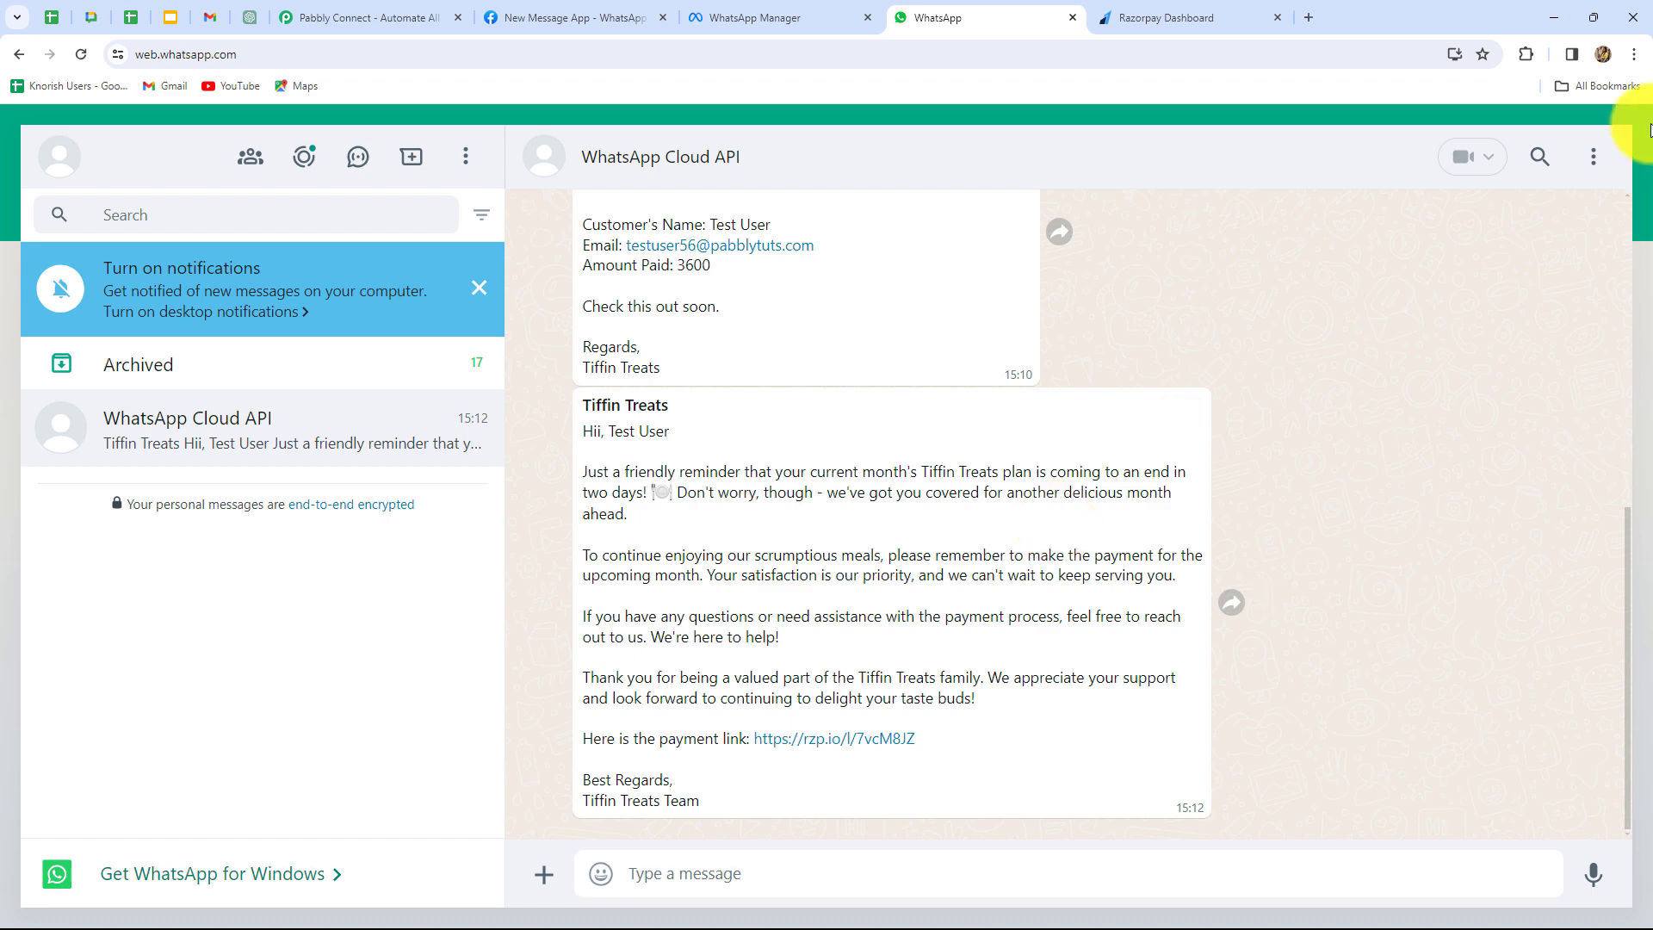
click(416, 13)
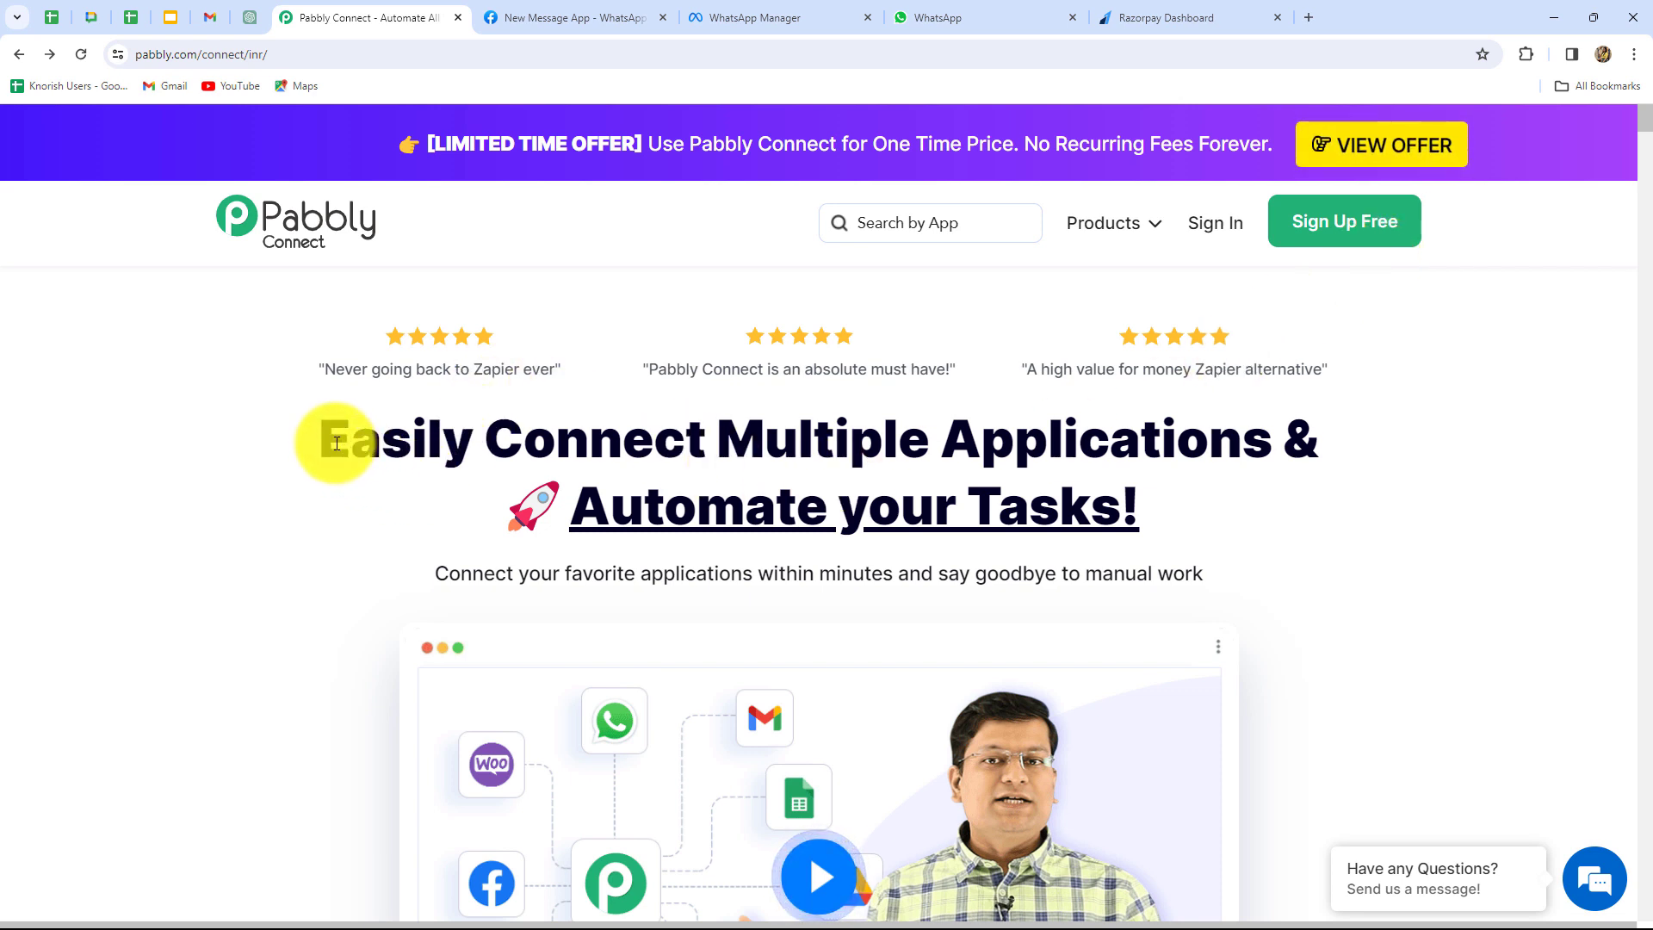
Sign in to Pabbly and choose Access Now for Pabbly Connect on the All Pabbly Apps page
click(1206, 227)
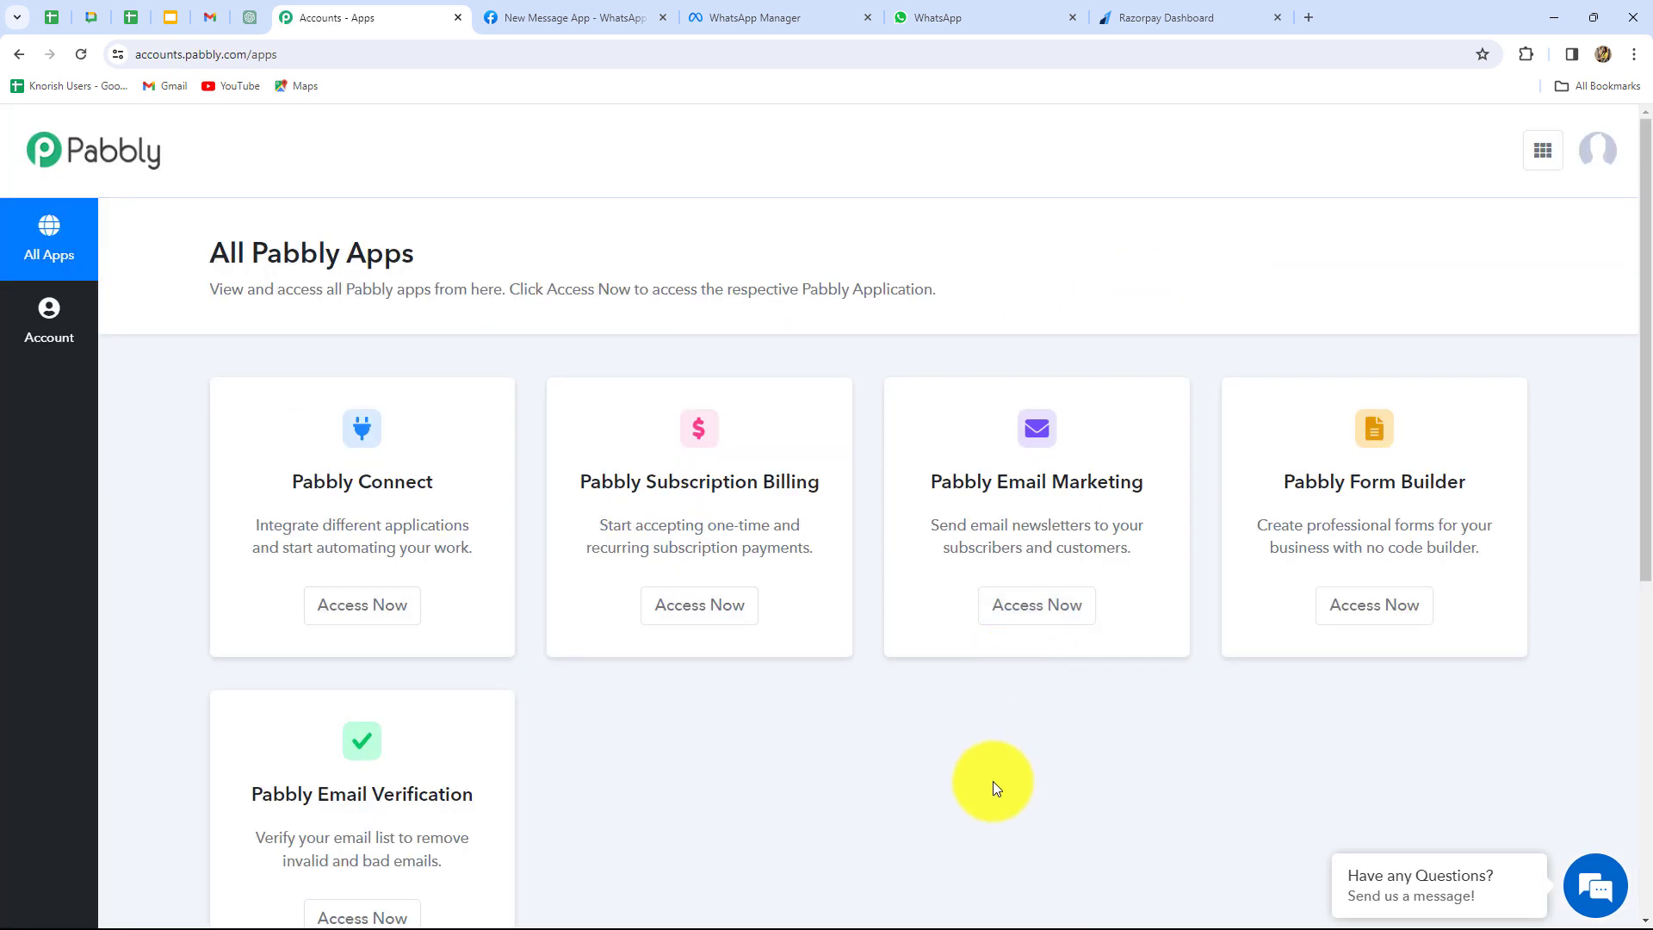
scroll(994, 782, down, 2)
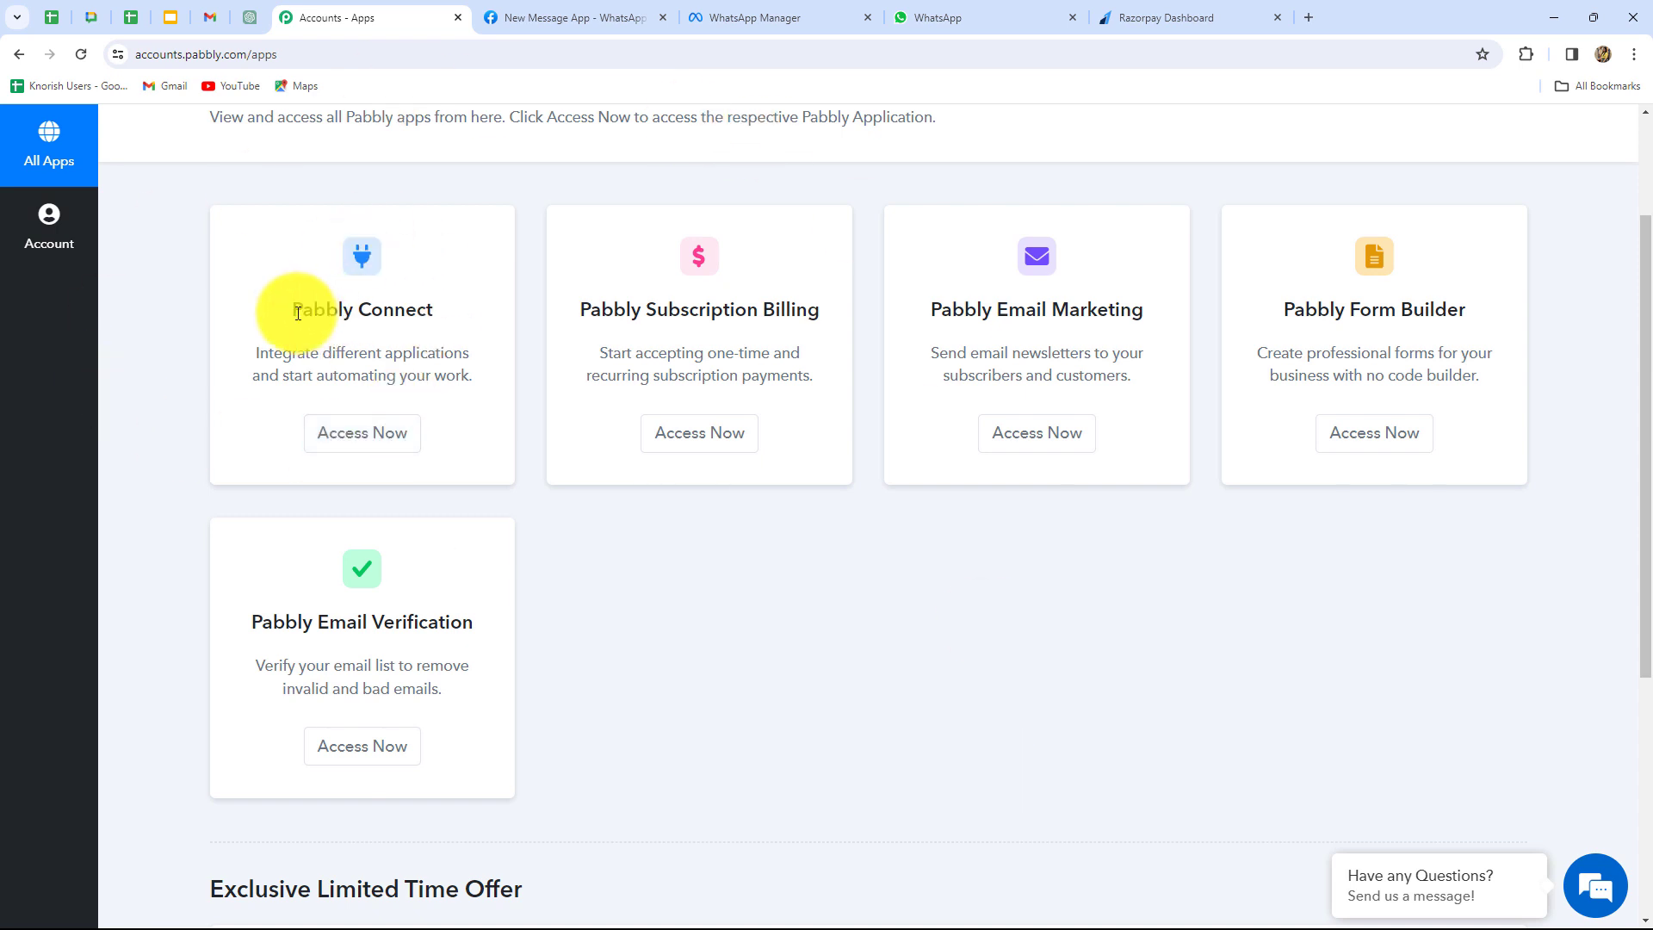
drag(289, 312, 435, 310)
click(367, 458)
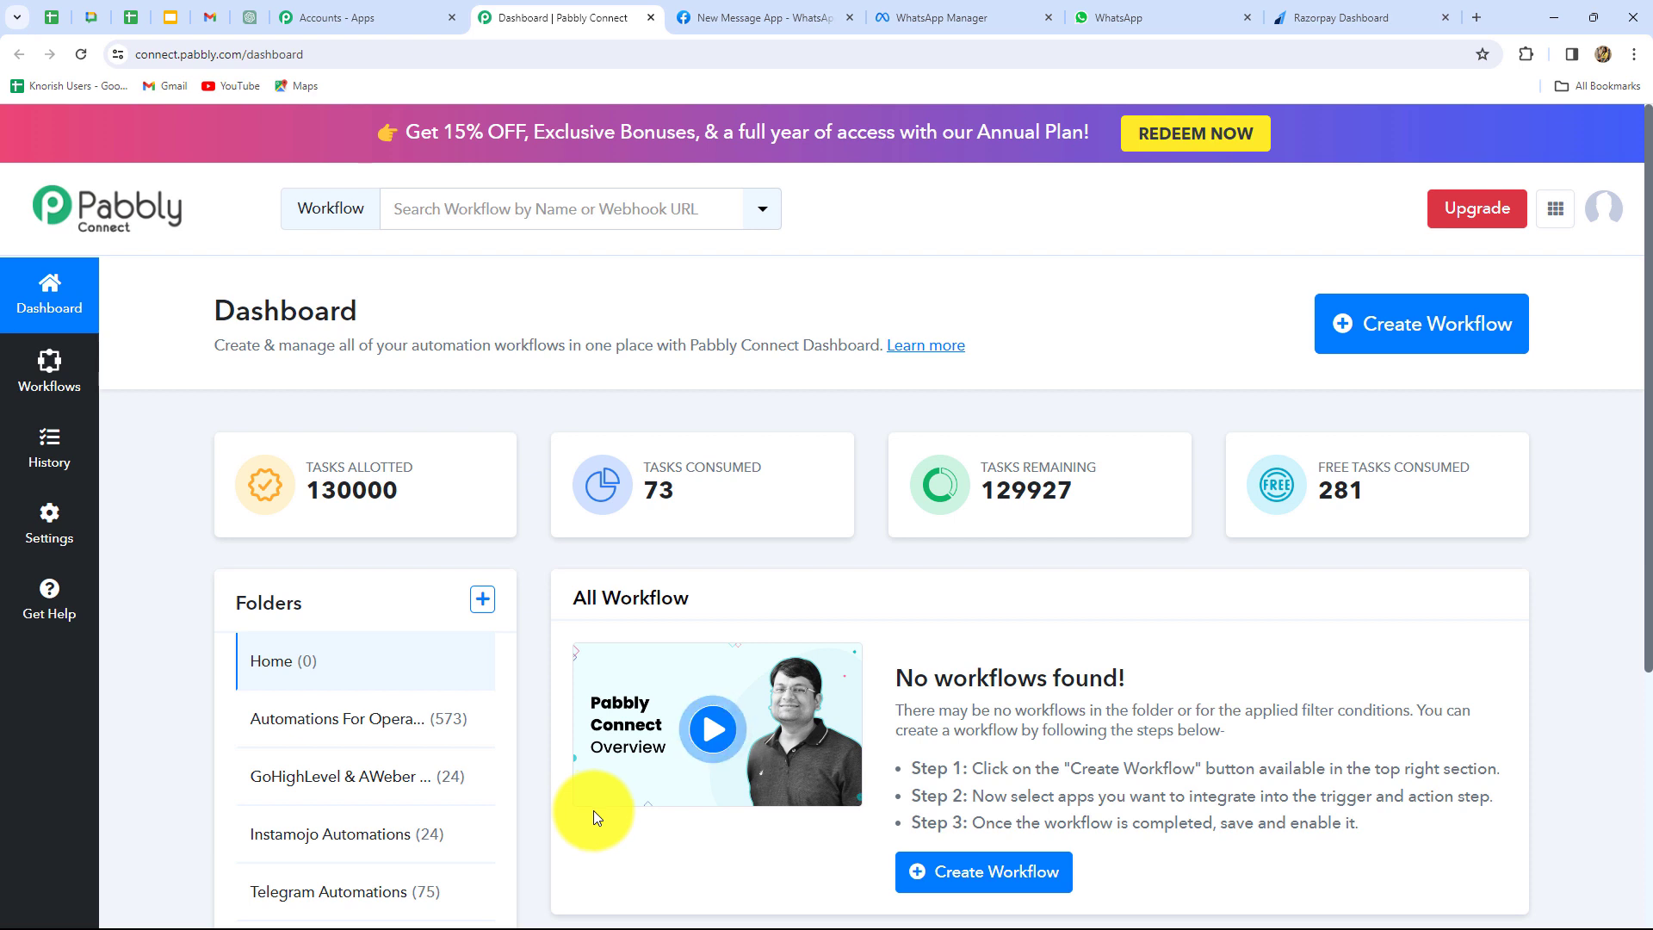
scroll(592, 810, down, 2)
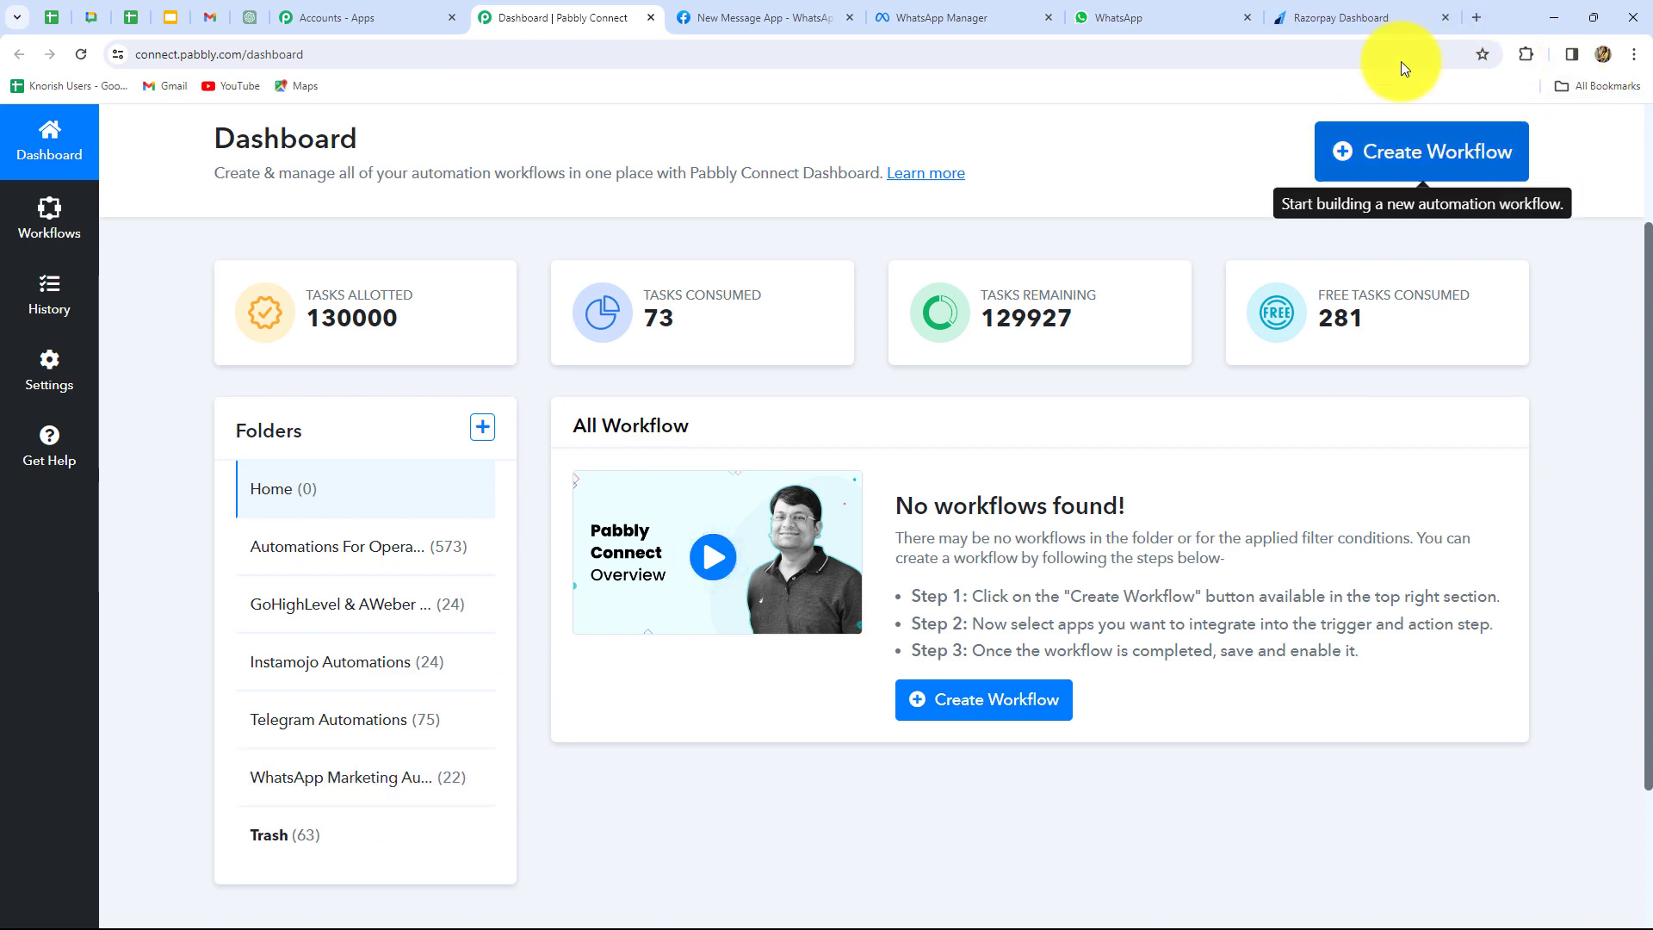
Create the 'Send Payment Confirmation & Reminders Messages' workflow in the WhatsApp Marketing Automation folder
click(1423, 164)
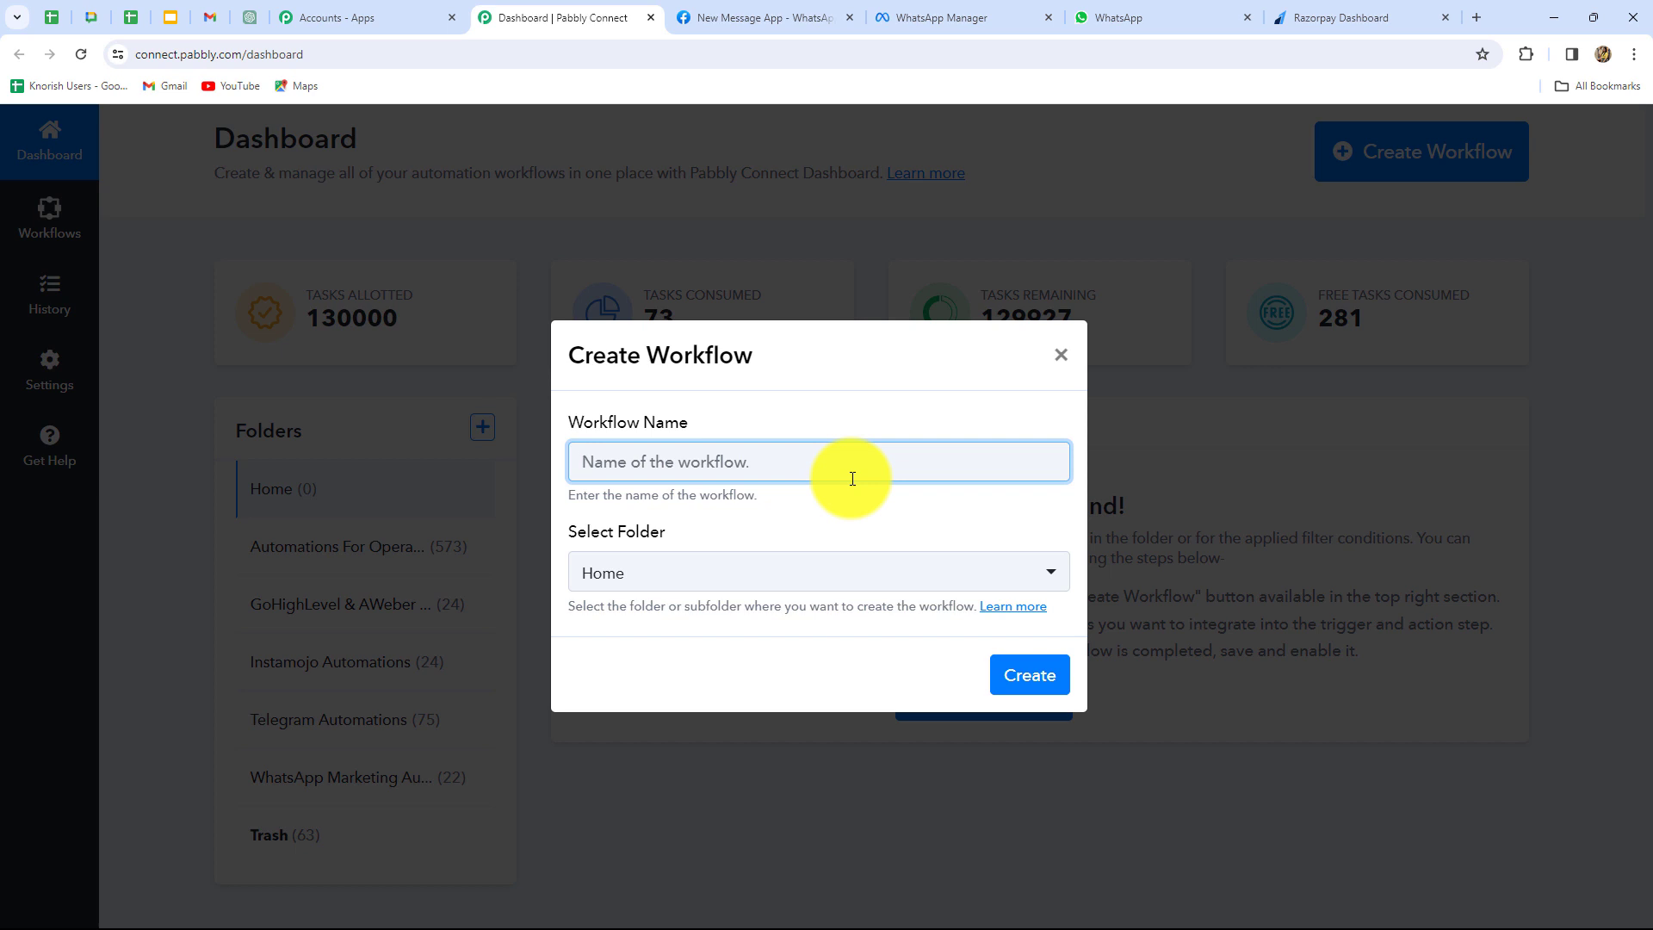
key(ctrl+v)
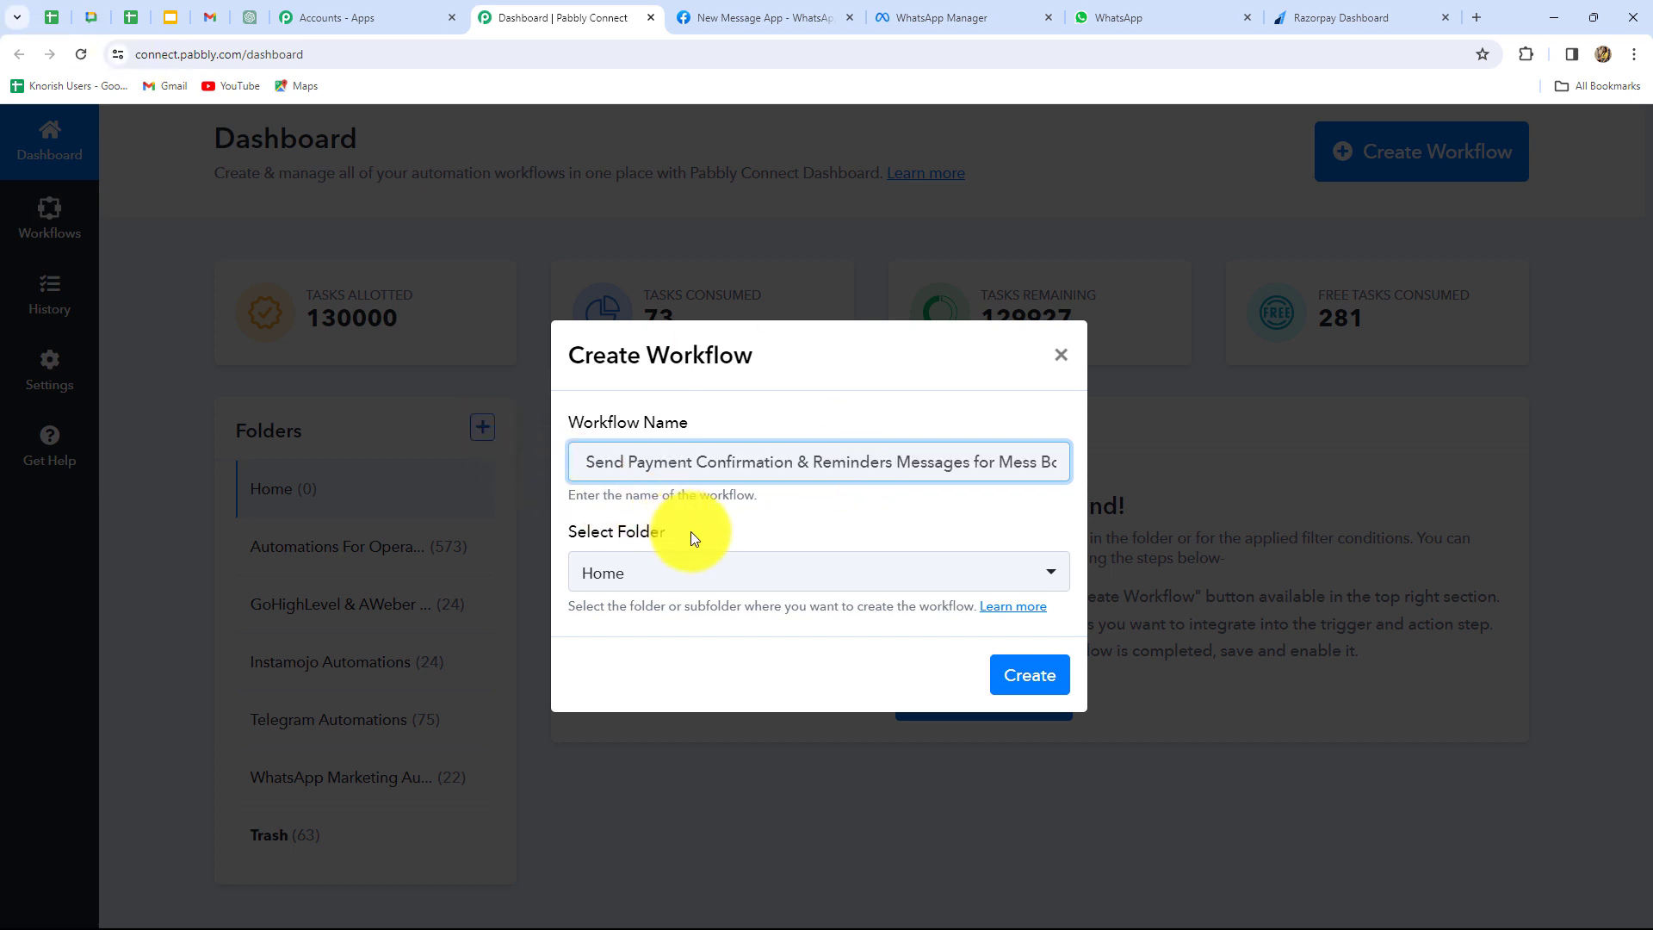
click(847, 575)
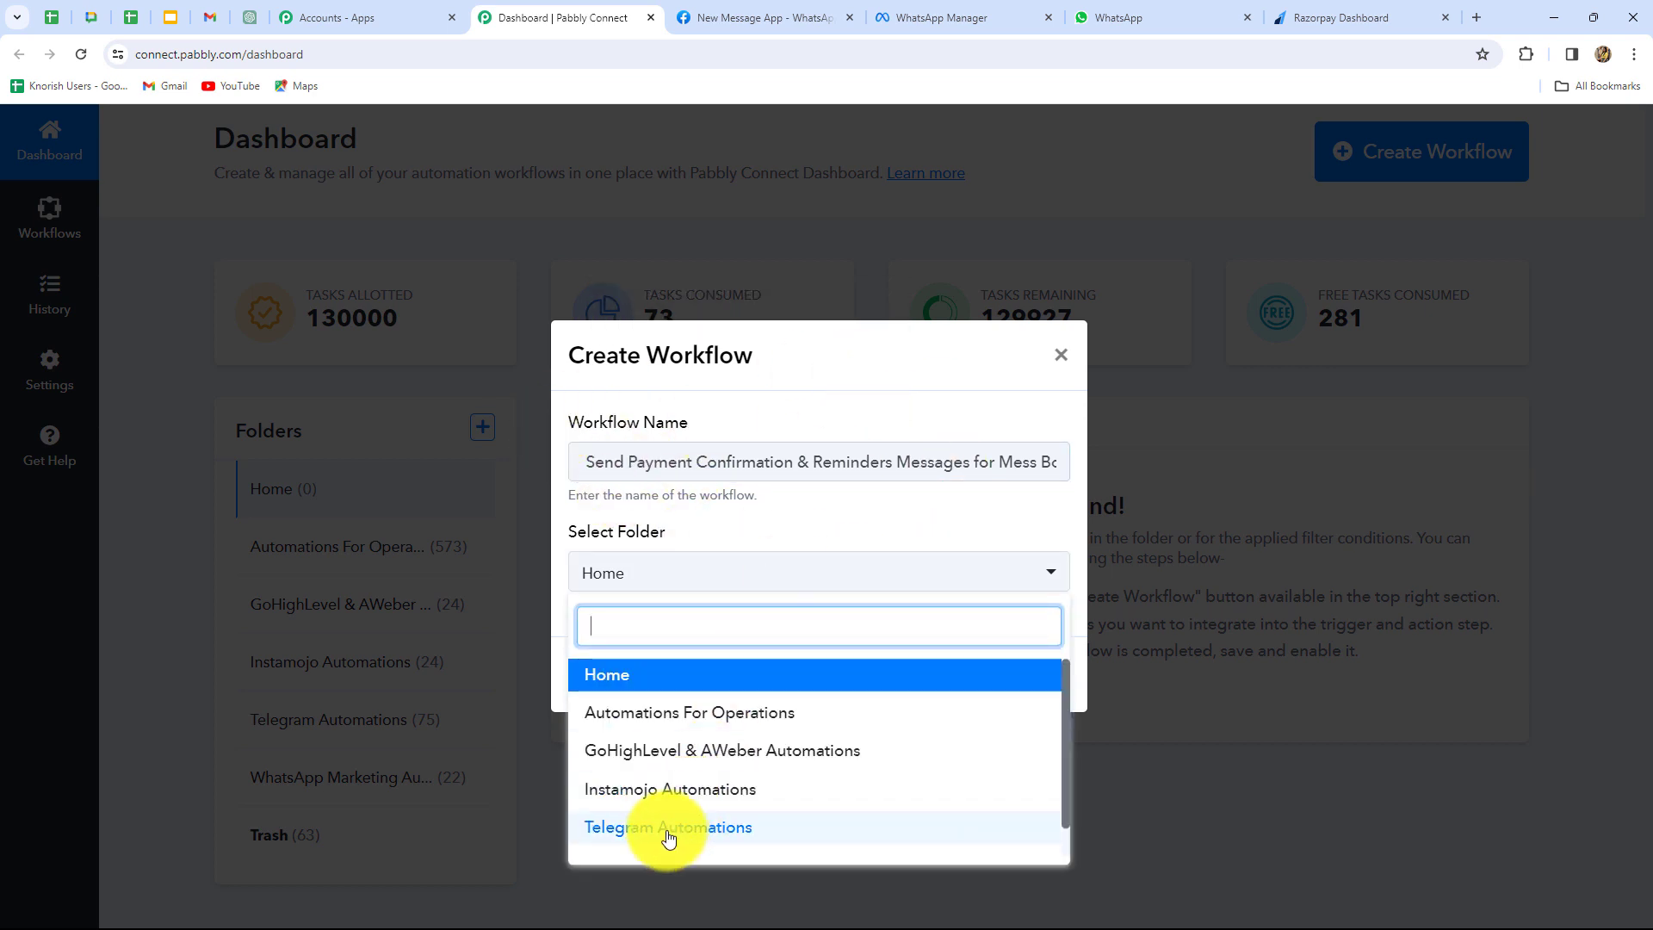
scroll(664, 835, down, 1)
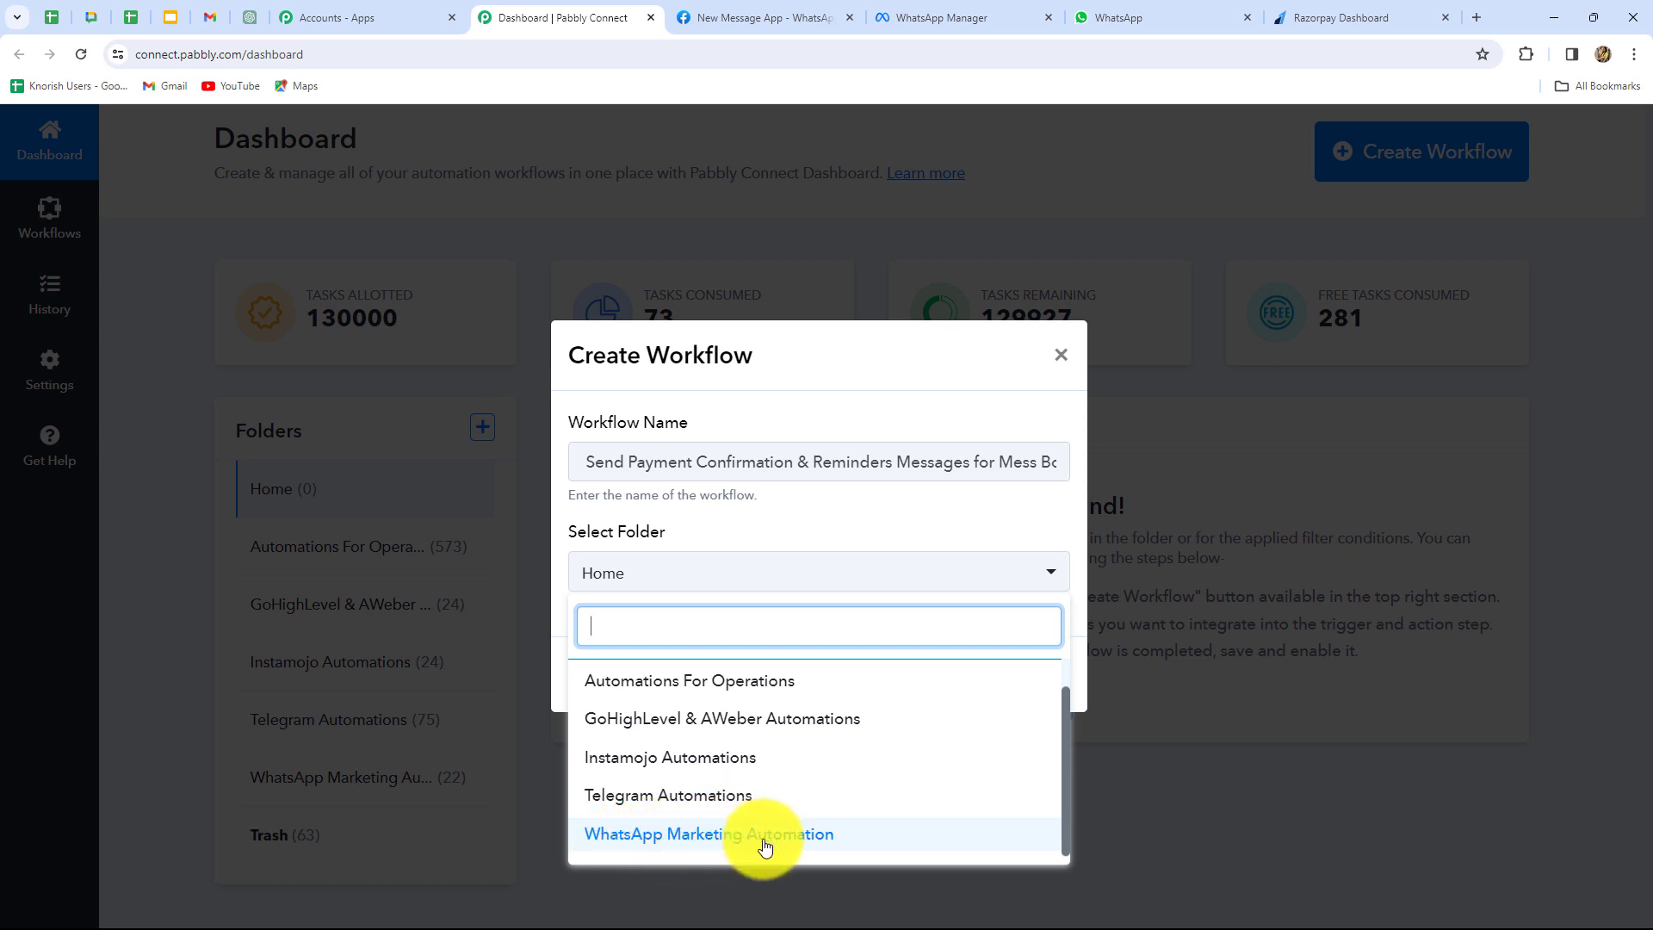
click(689, 837)
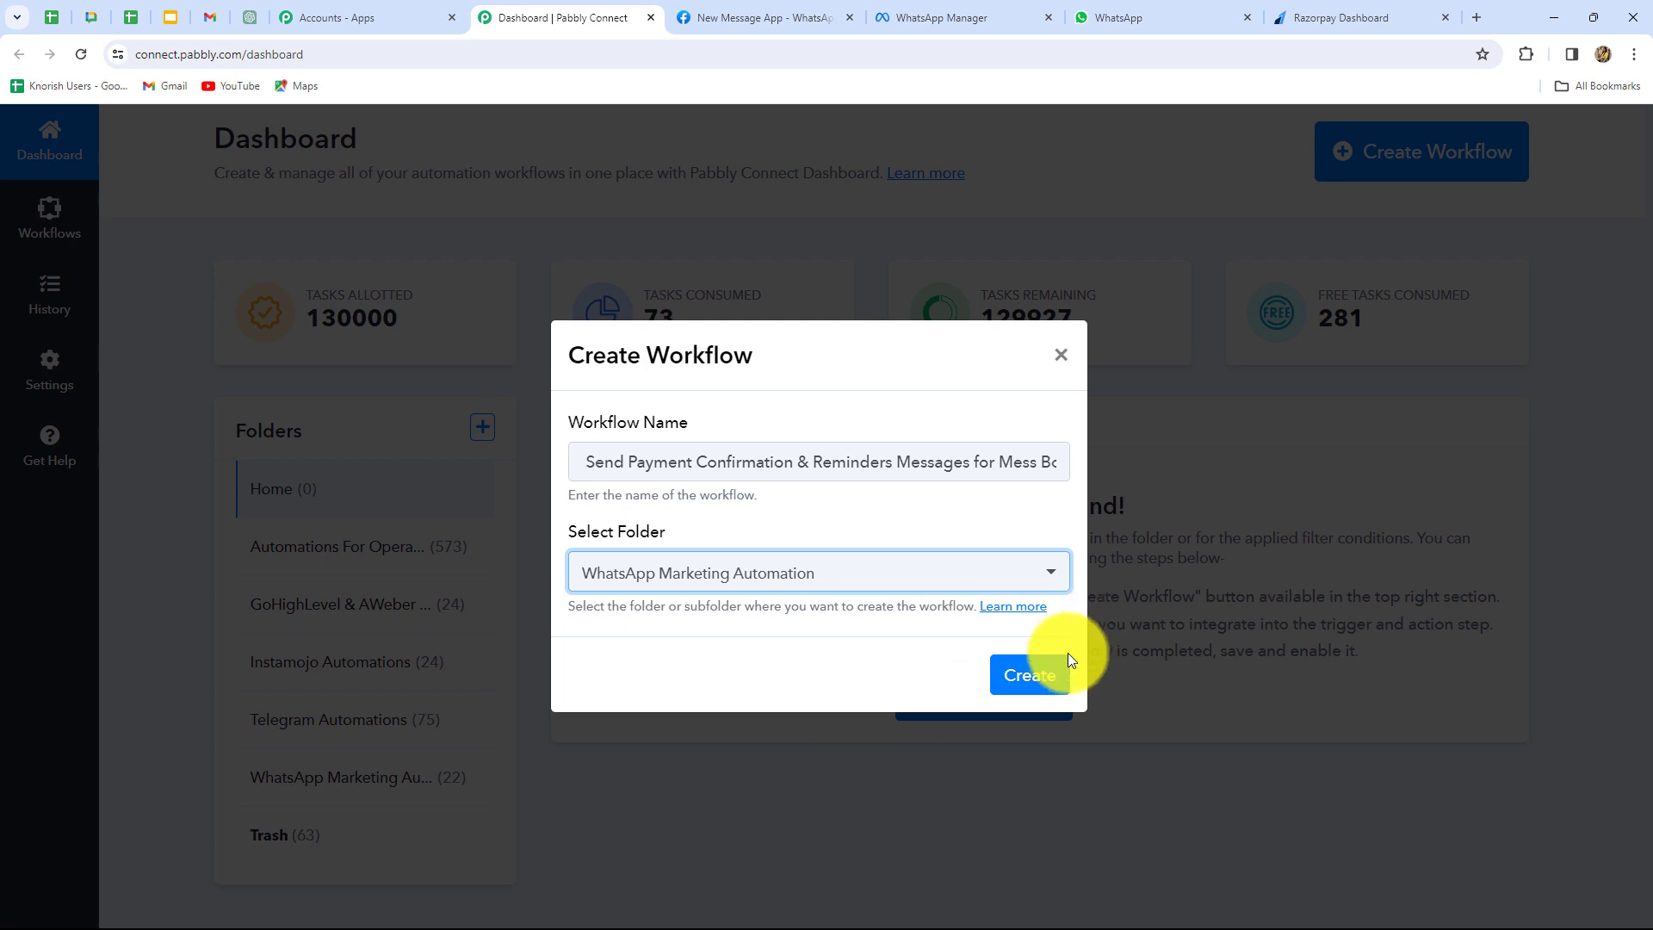
click(1034, 675)
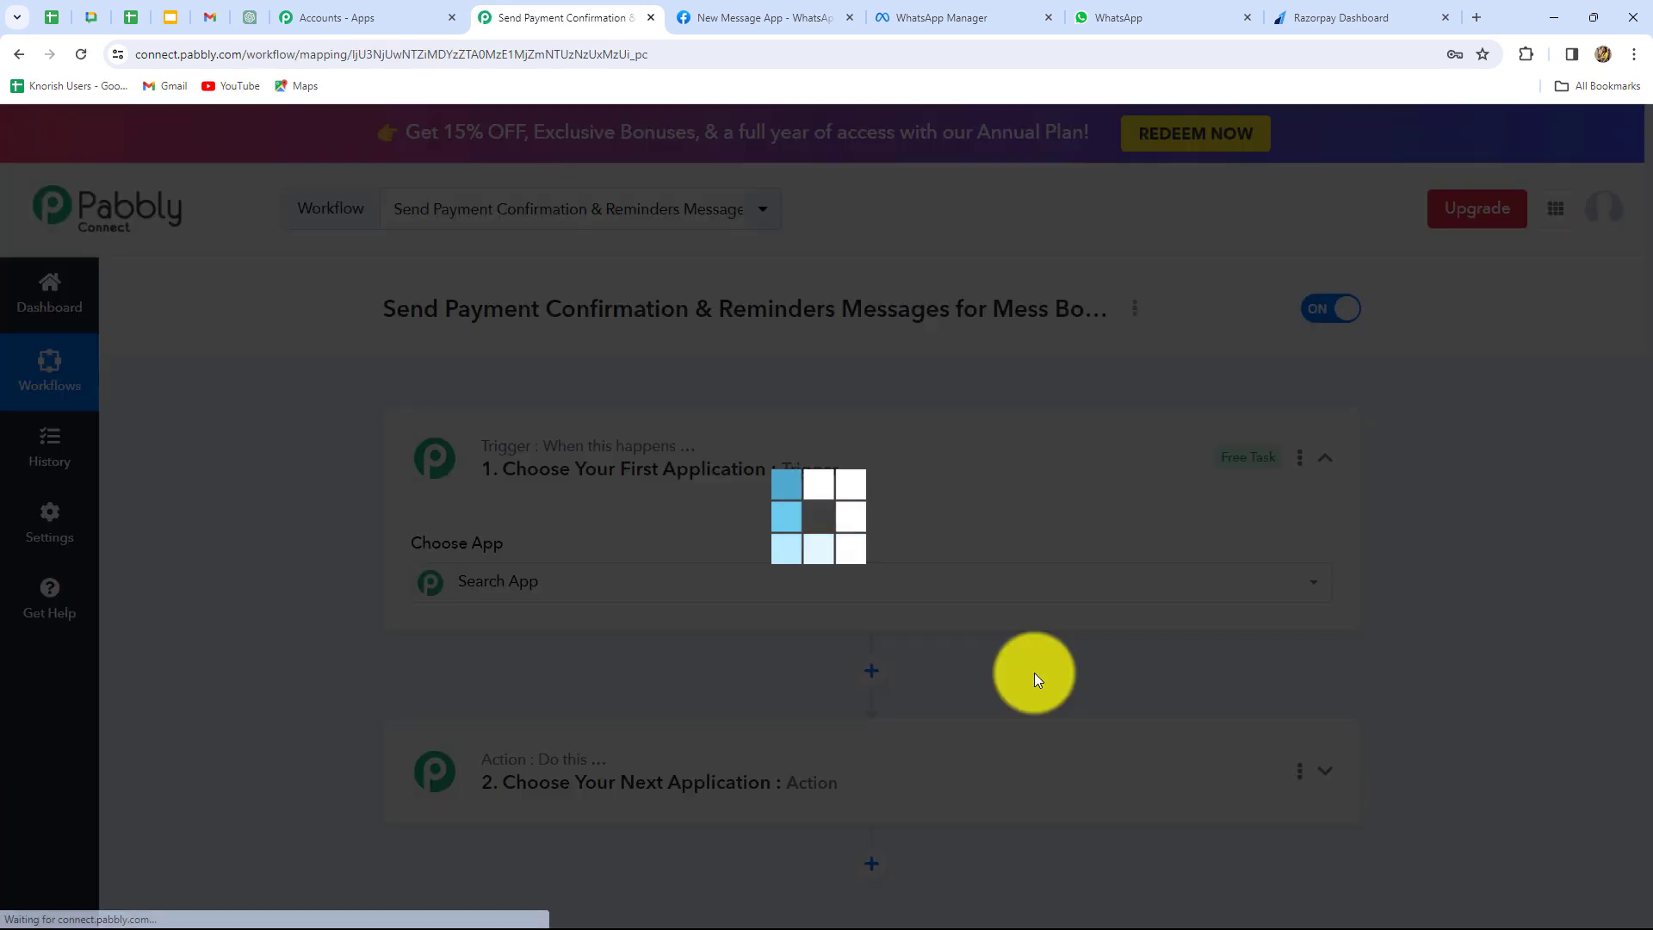
scroll(1407, 570, down, 3)
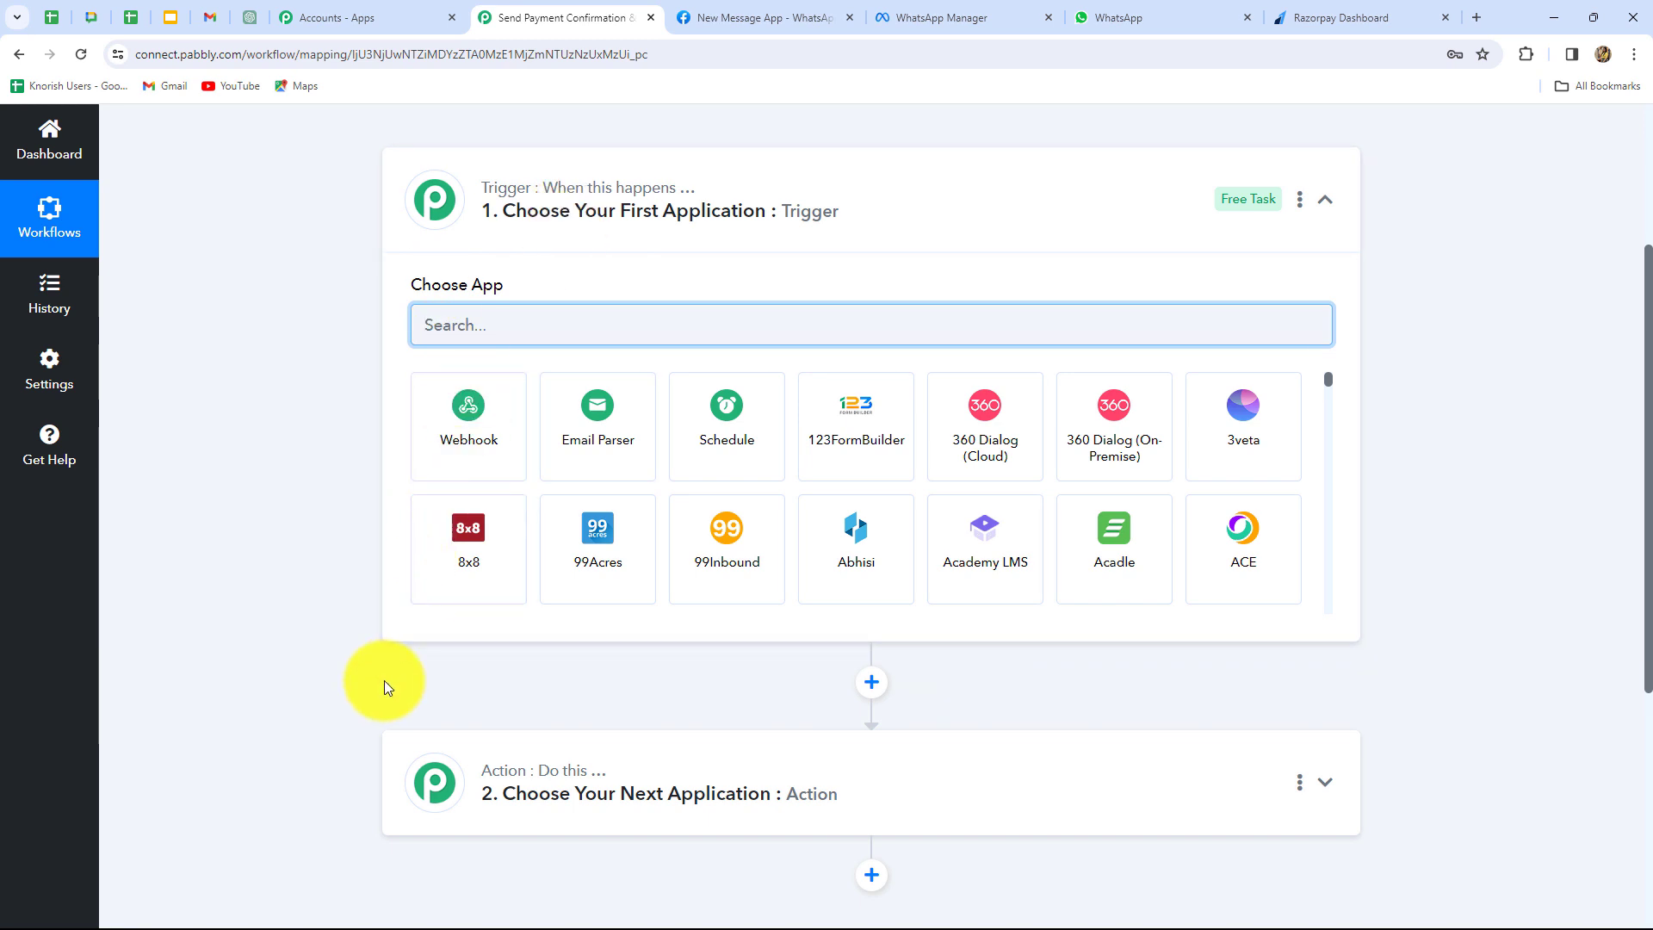
scroll(384, 681, down, 4)
scroll(384, 681, up, 4)
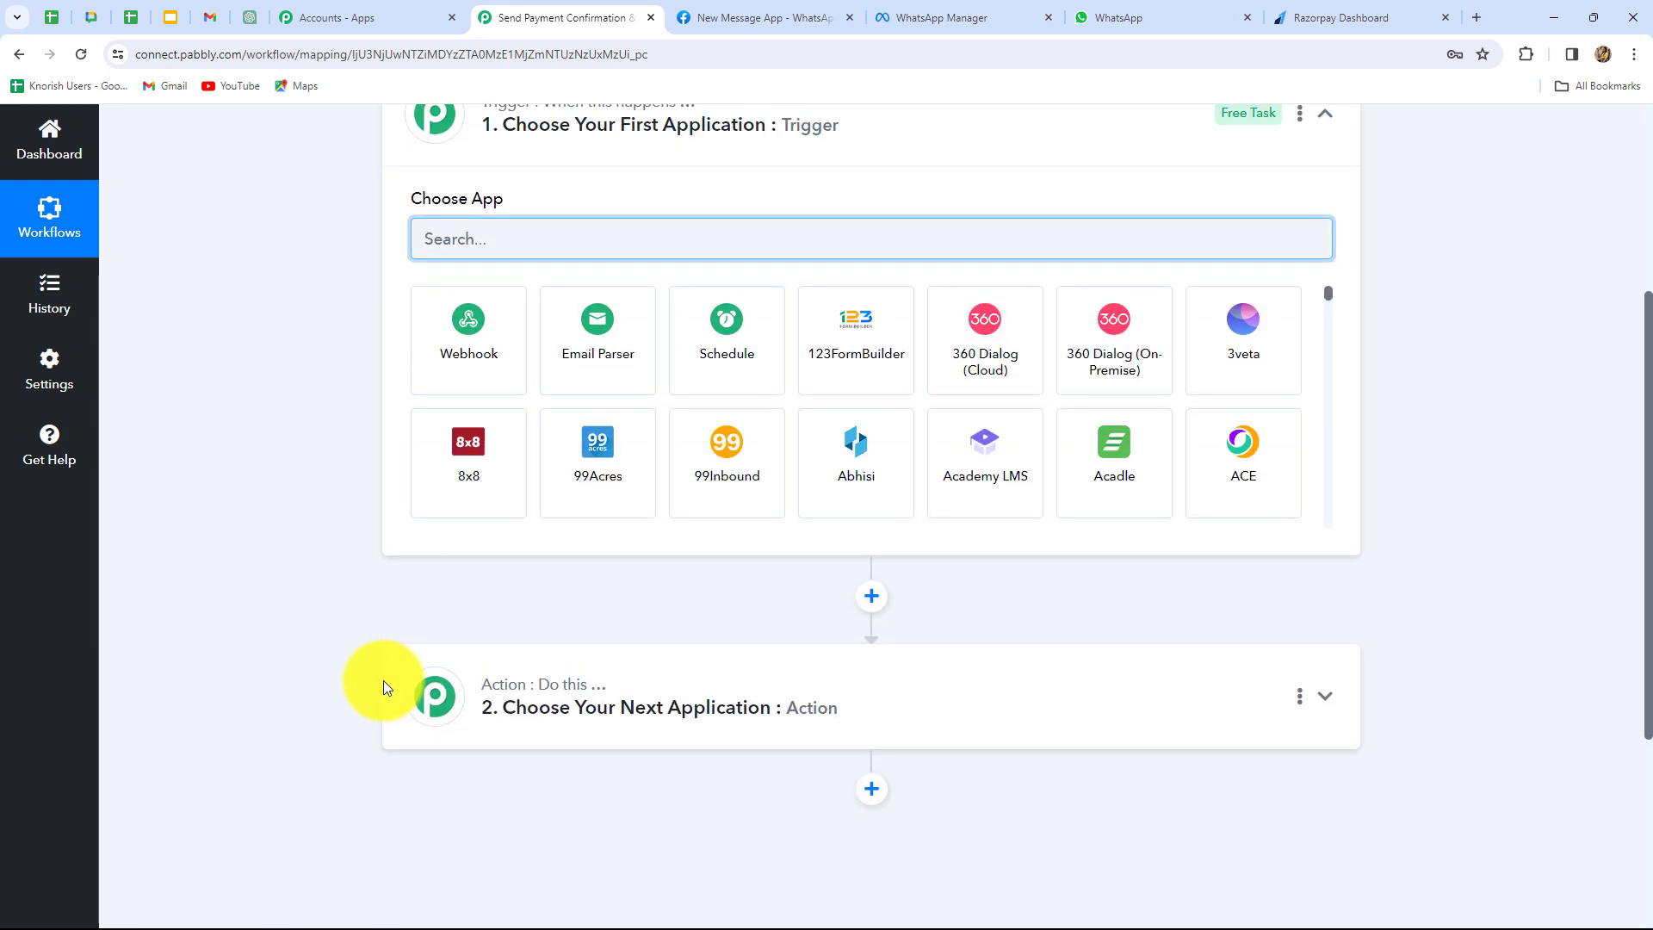
scroll(358, 493, up, 2)
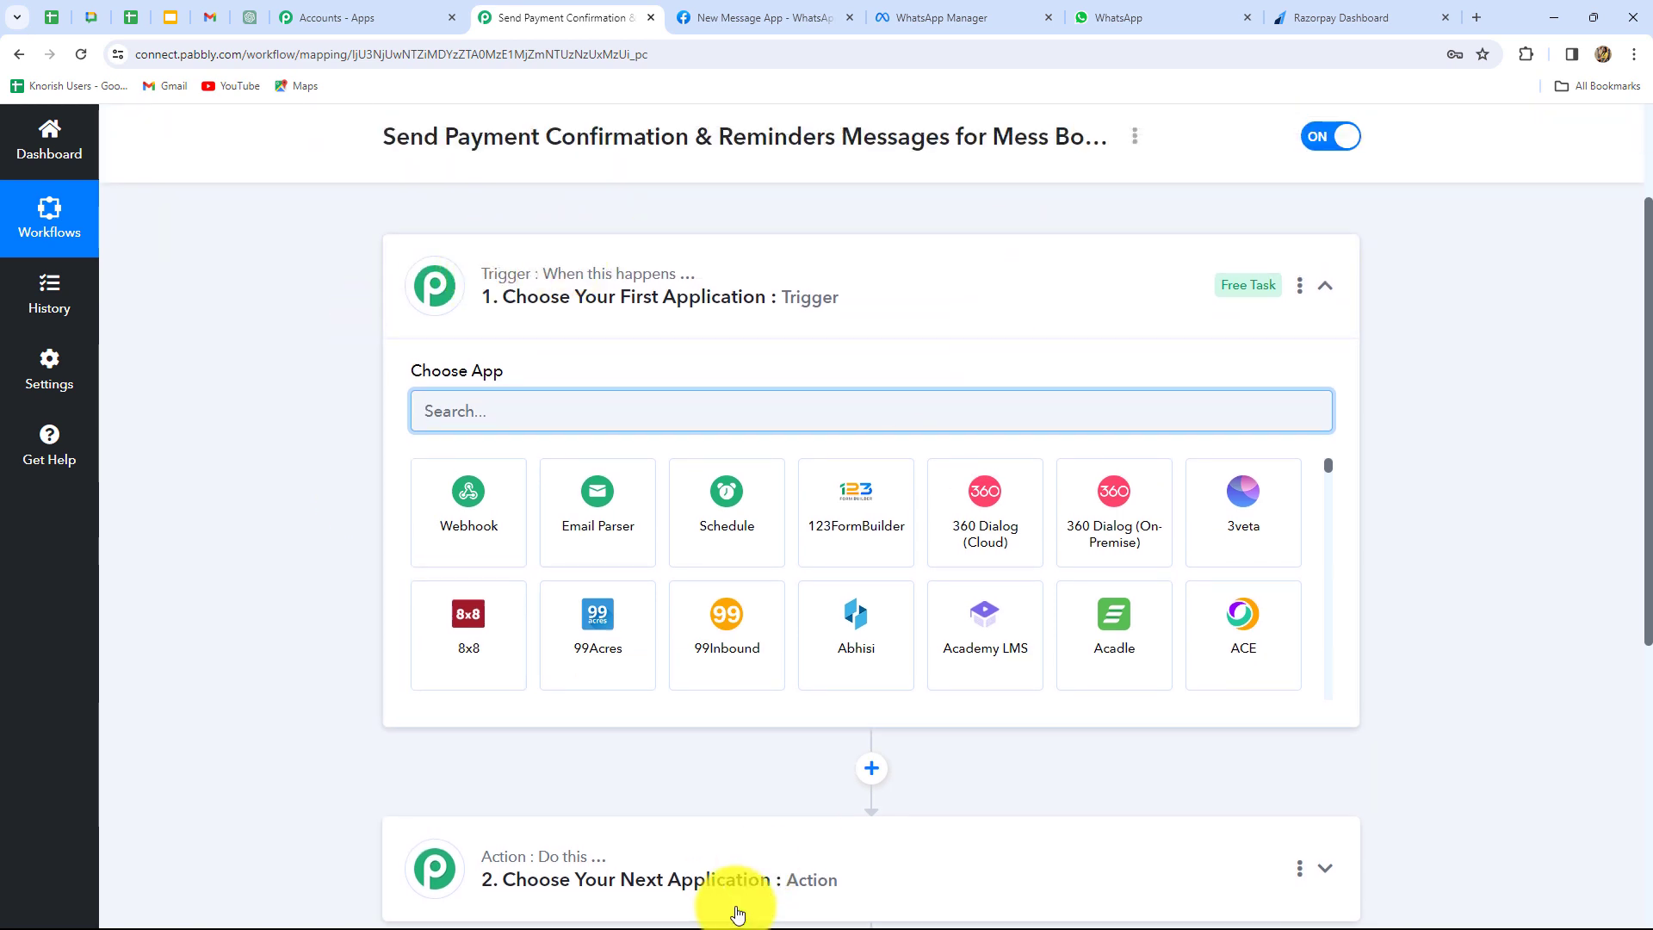
scroll(830, 858, down, 3)
scroll(969, 786, up, 3)
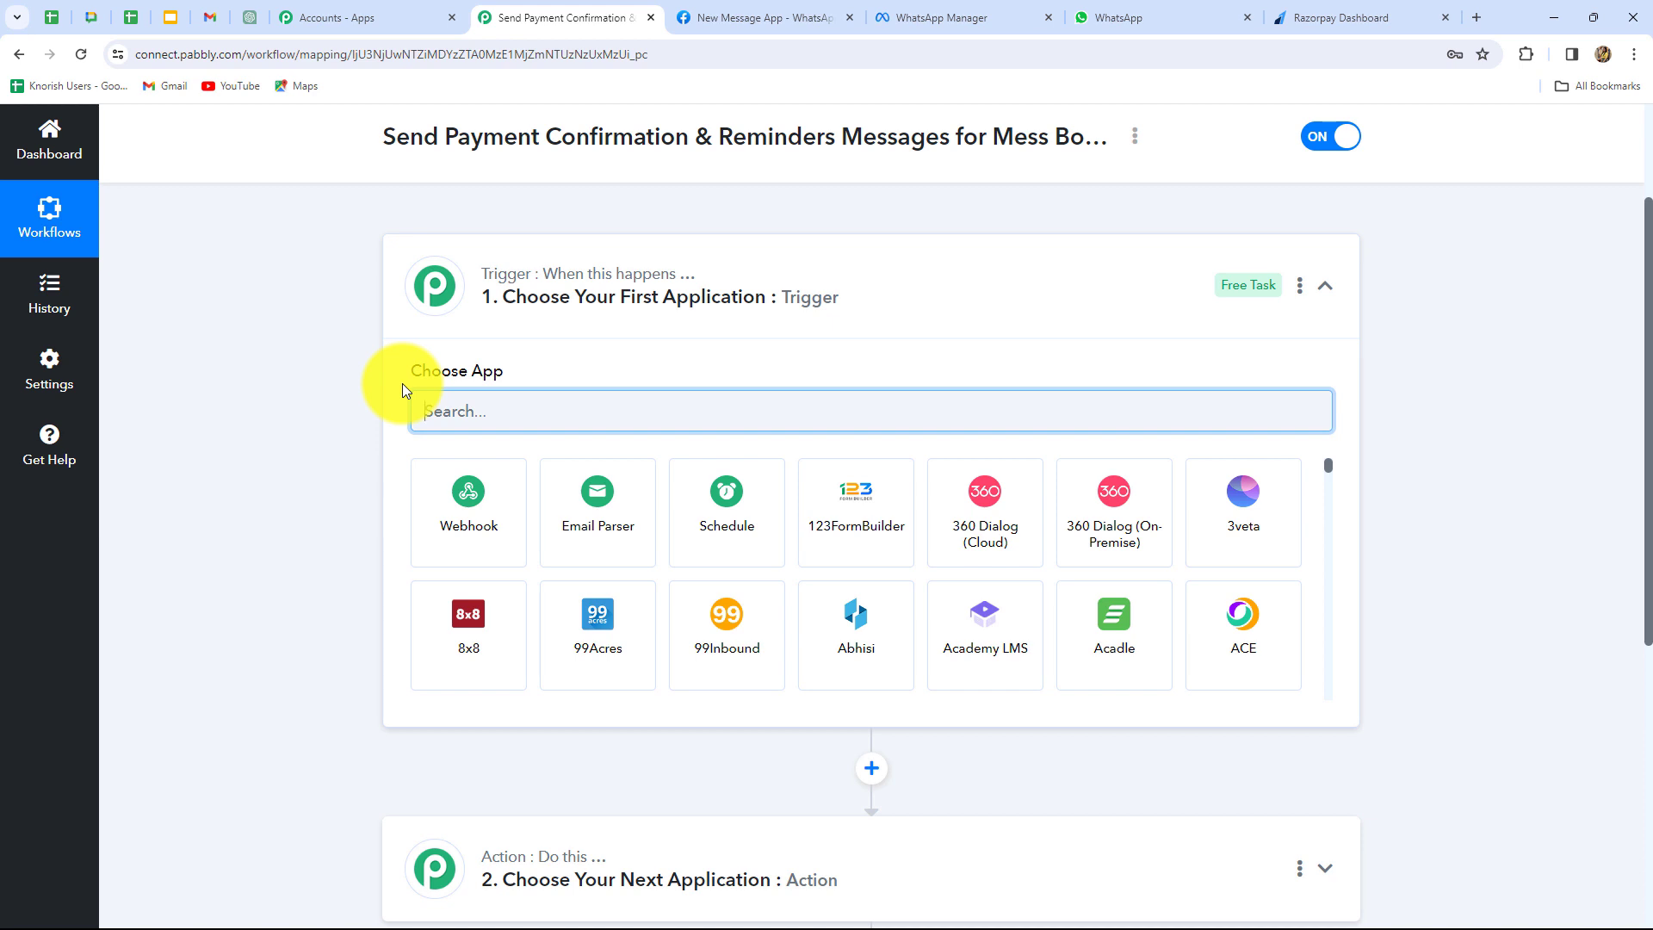
scroll(401, 384, down, 2)
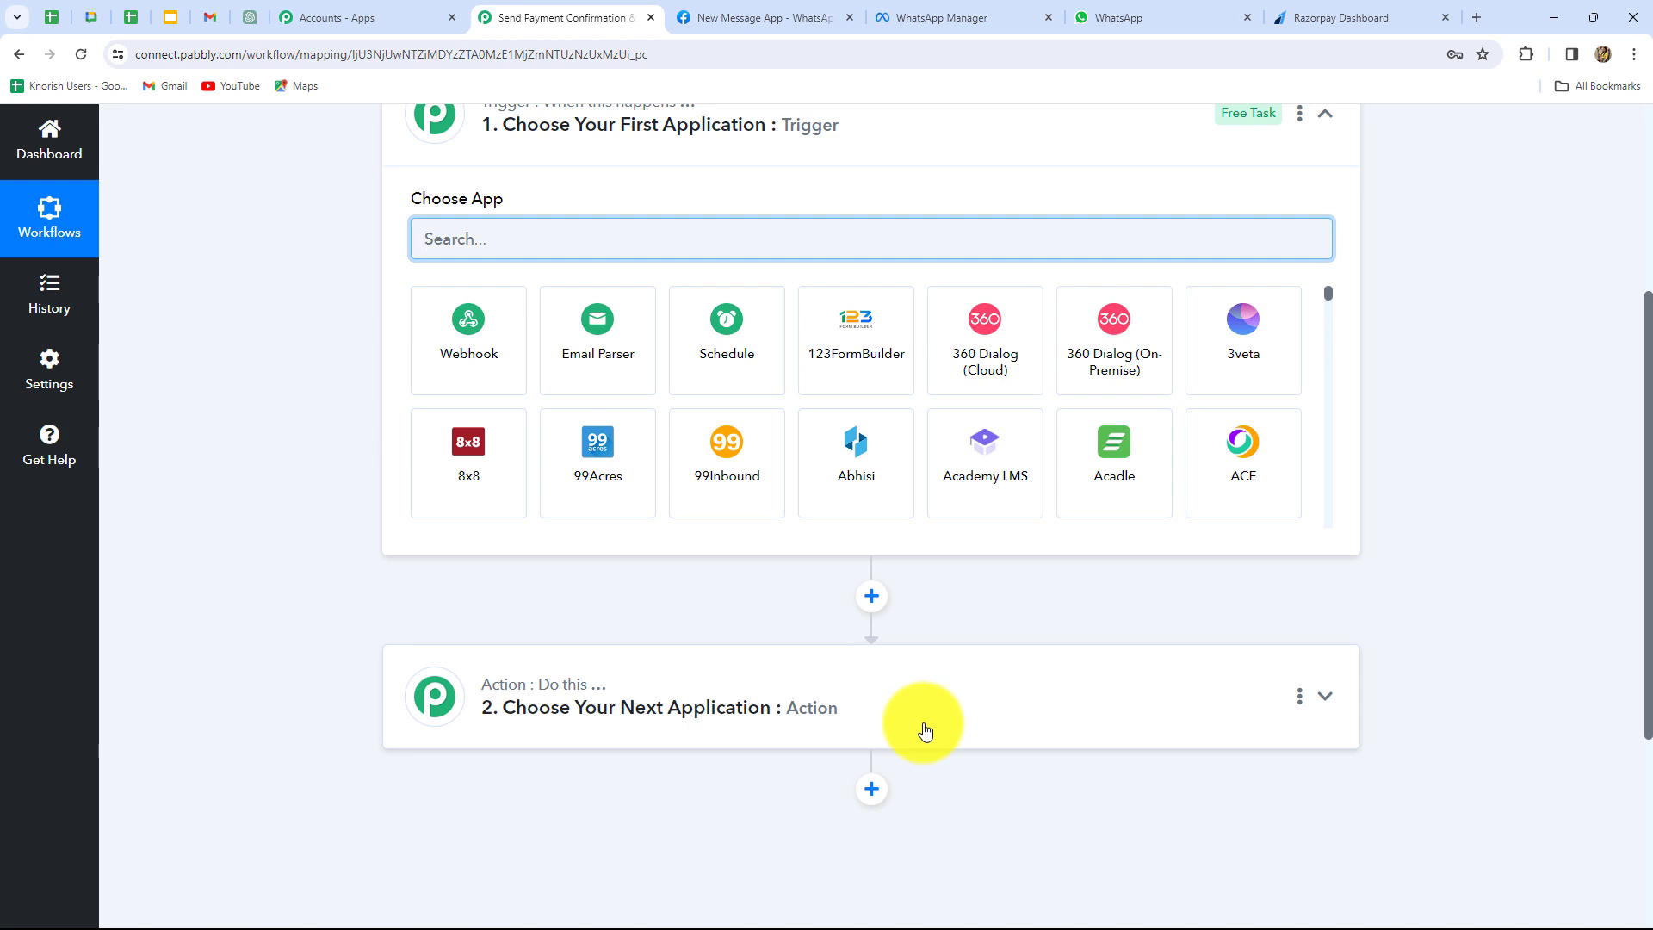
scroll(924, 730, up, 2)
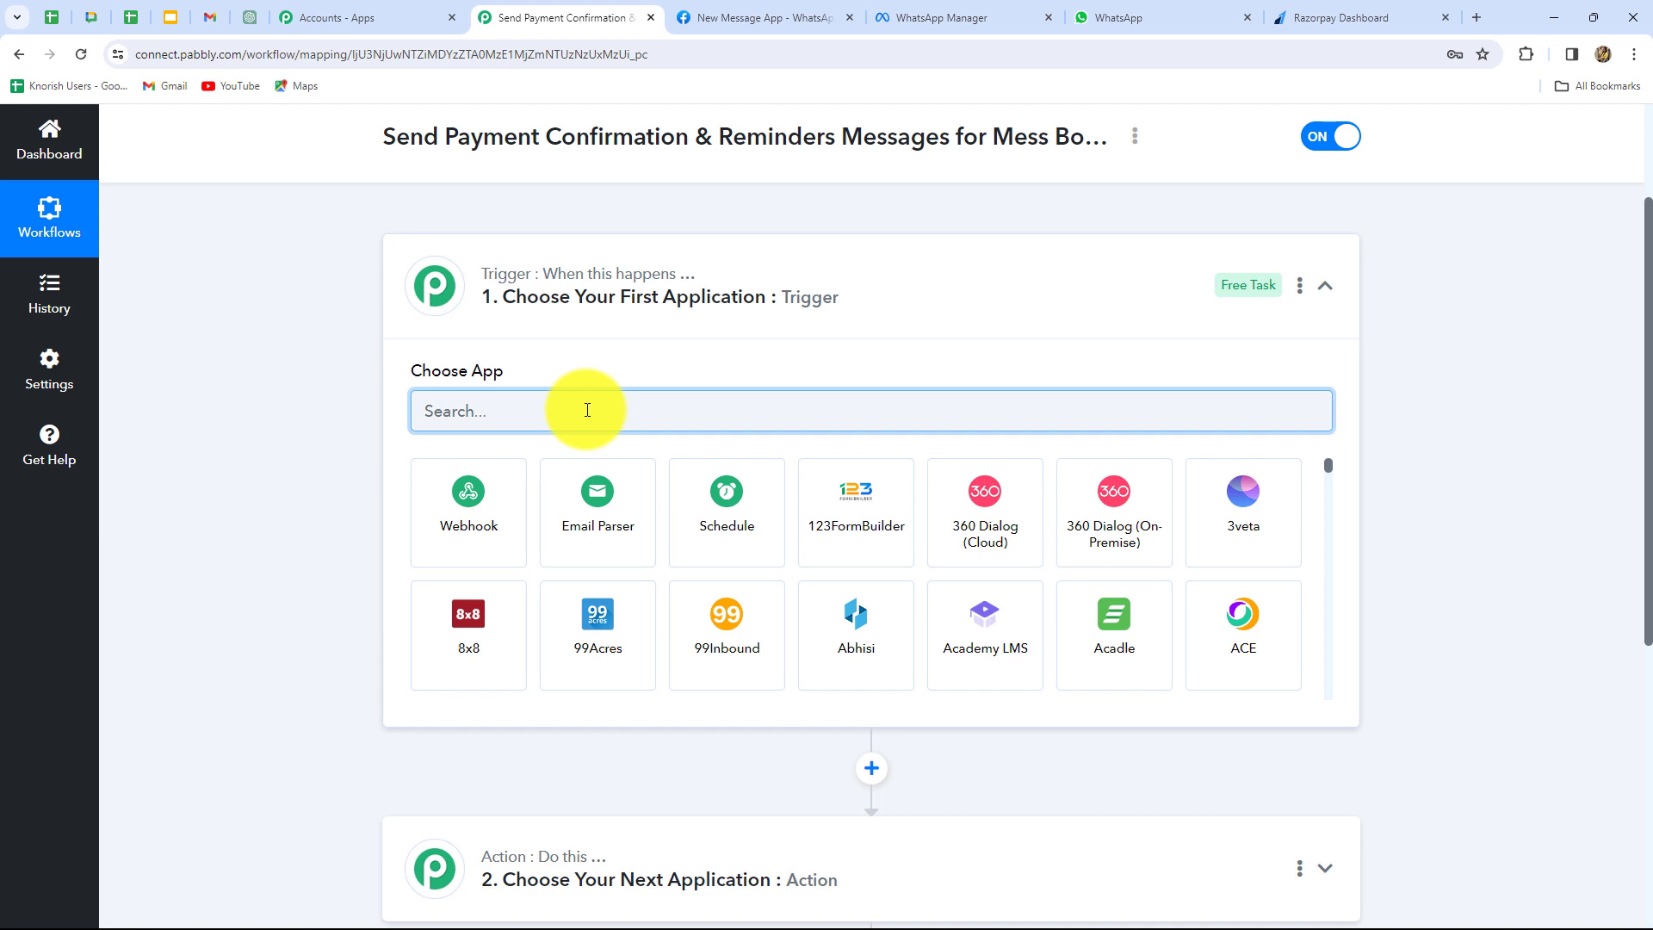
Set the trigger app to Razorpay with the Payment Captured event, then read the webhook setup instructions
text(R)
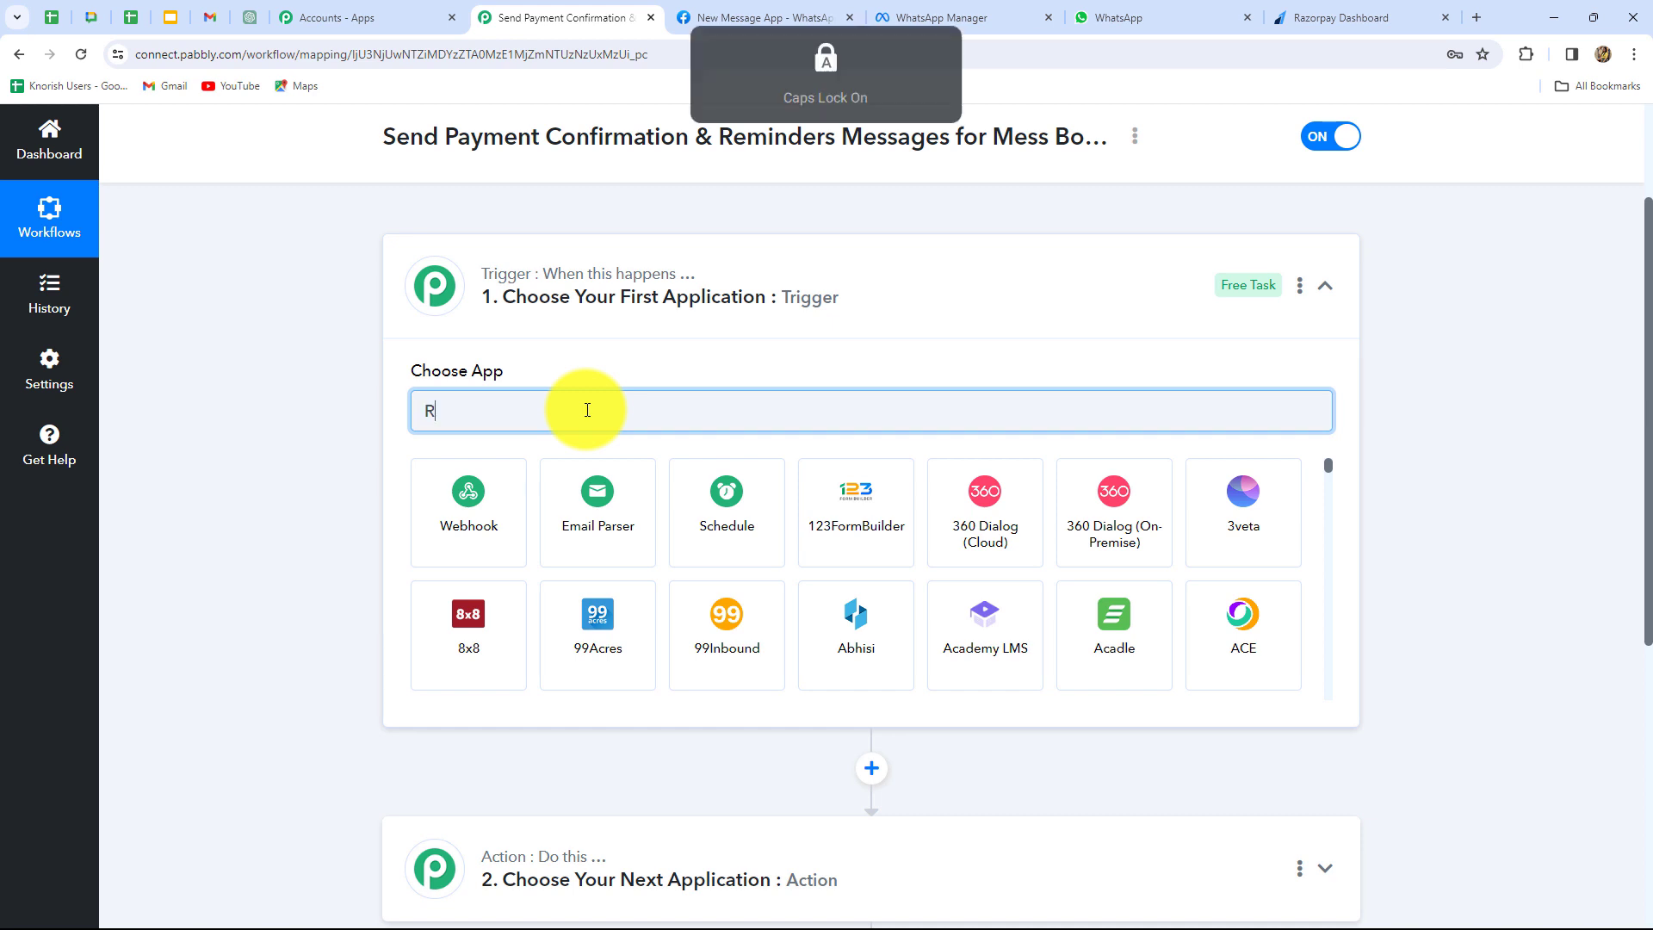
text(az)
click(594, 529)
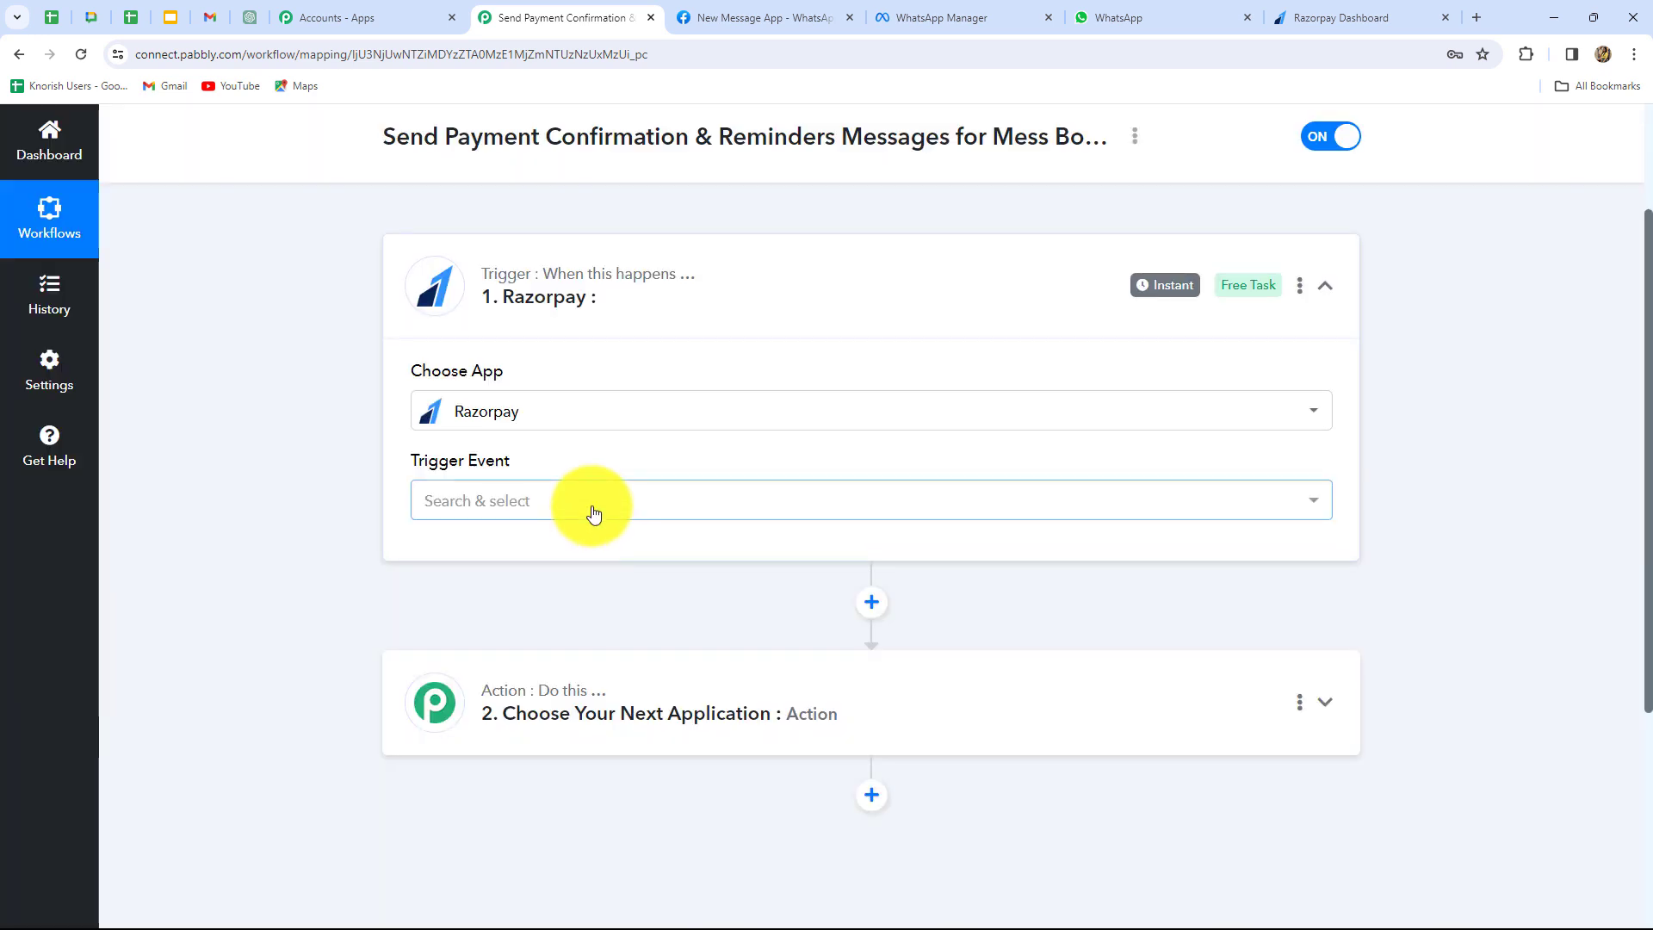
click(594, 513)
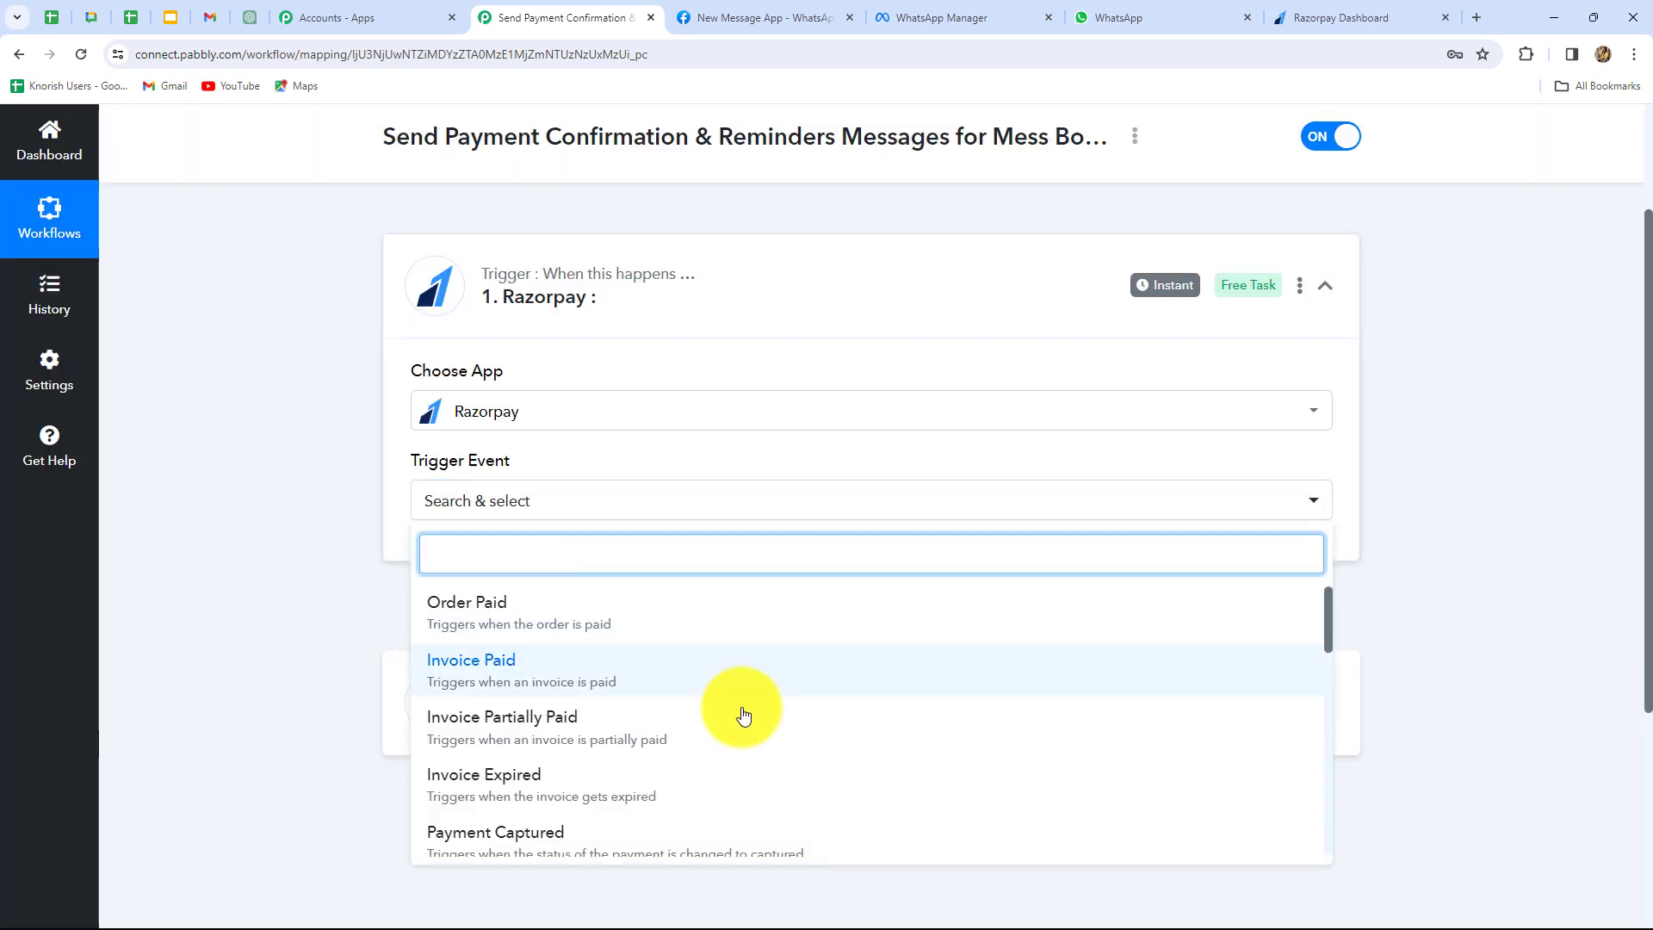
scroll(742, 730, down, 1)
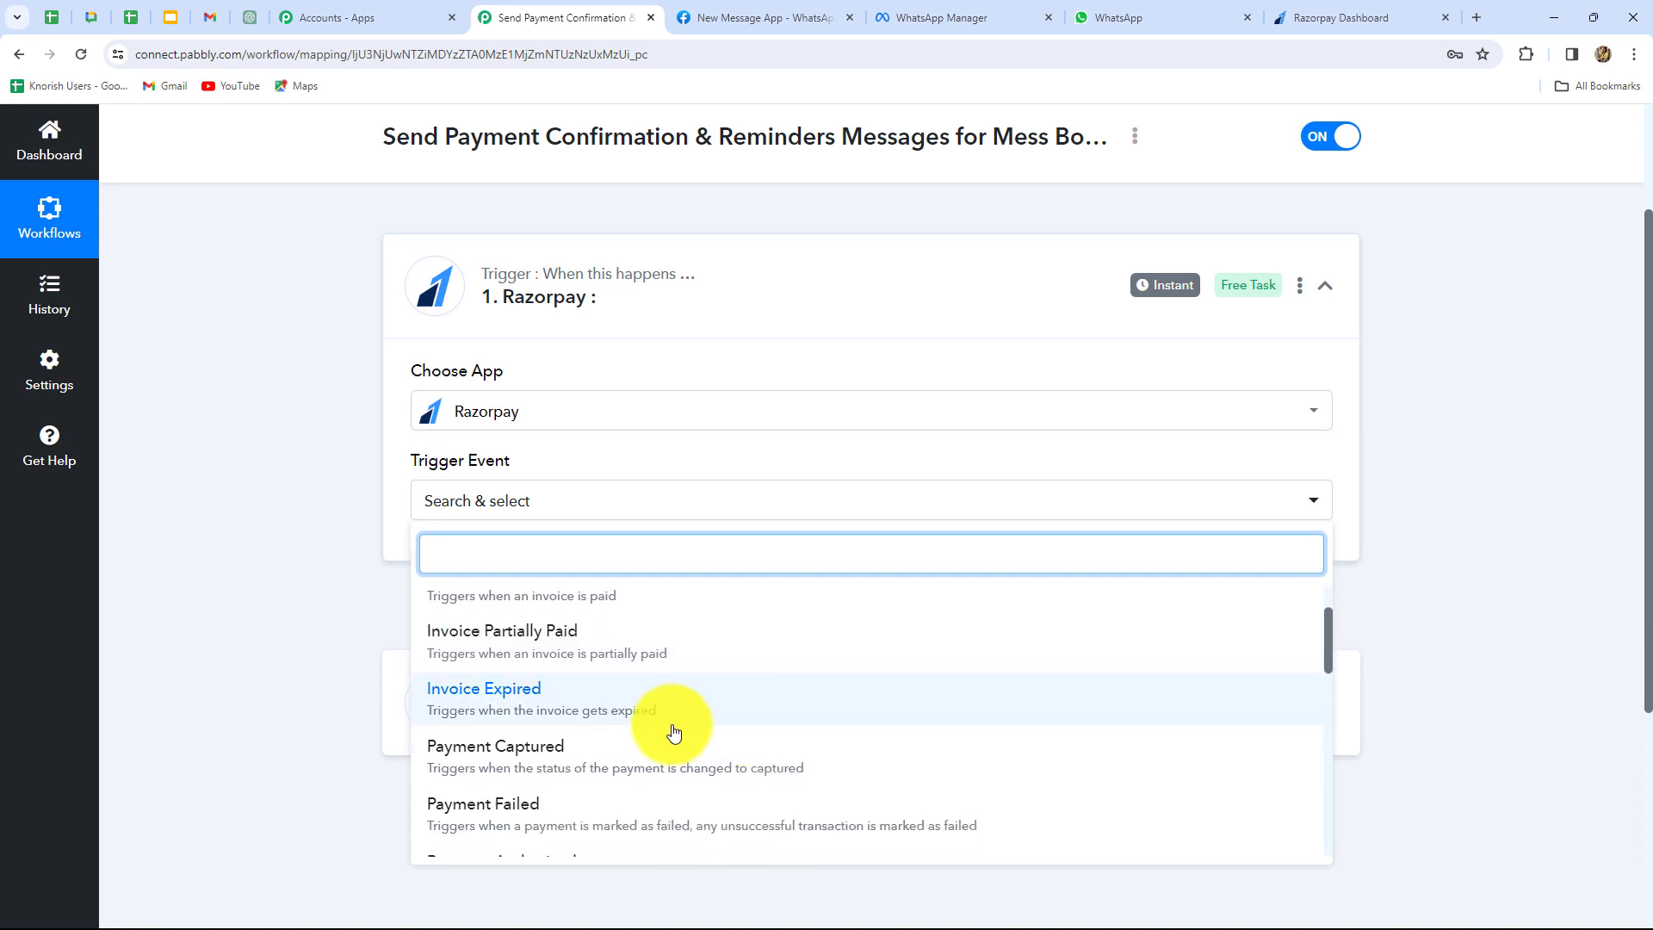
click(561, 758)
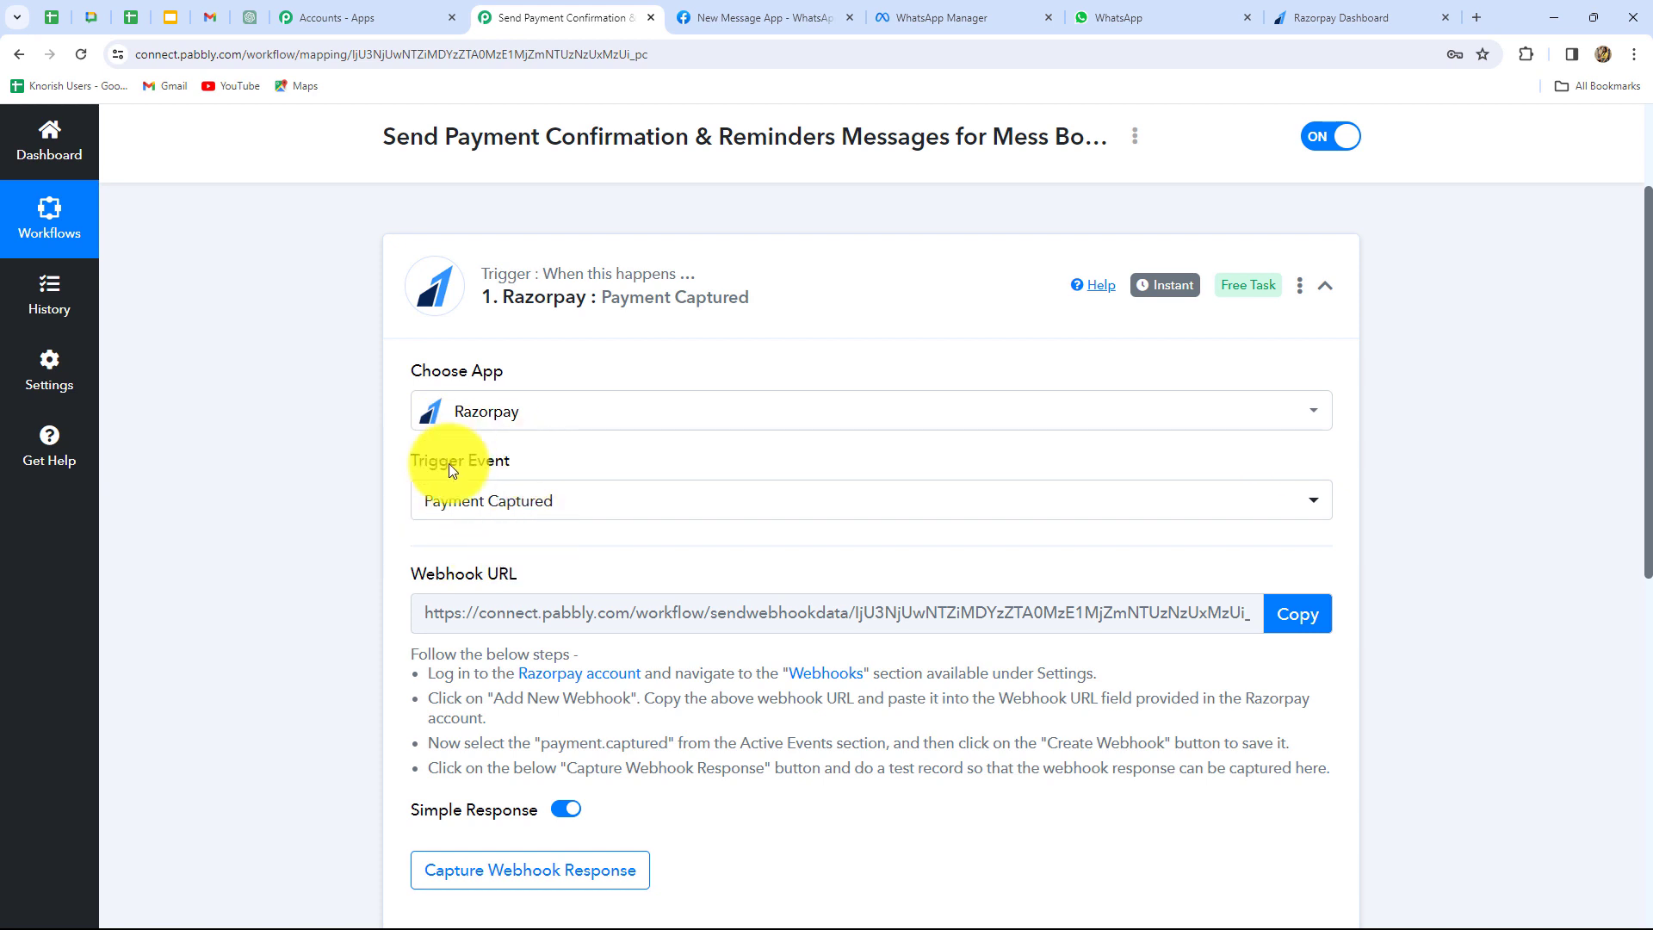
scroll(711, 525, down, 4)
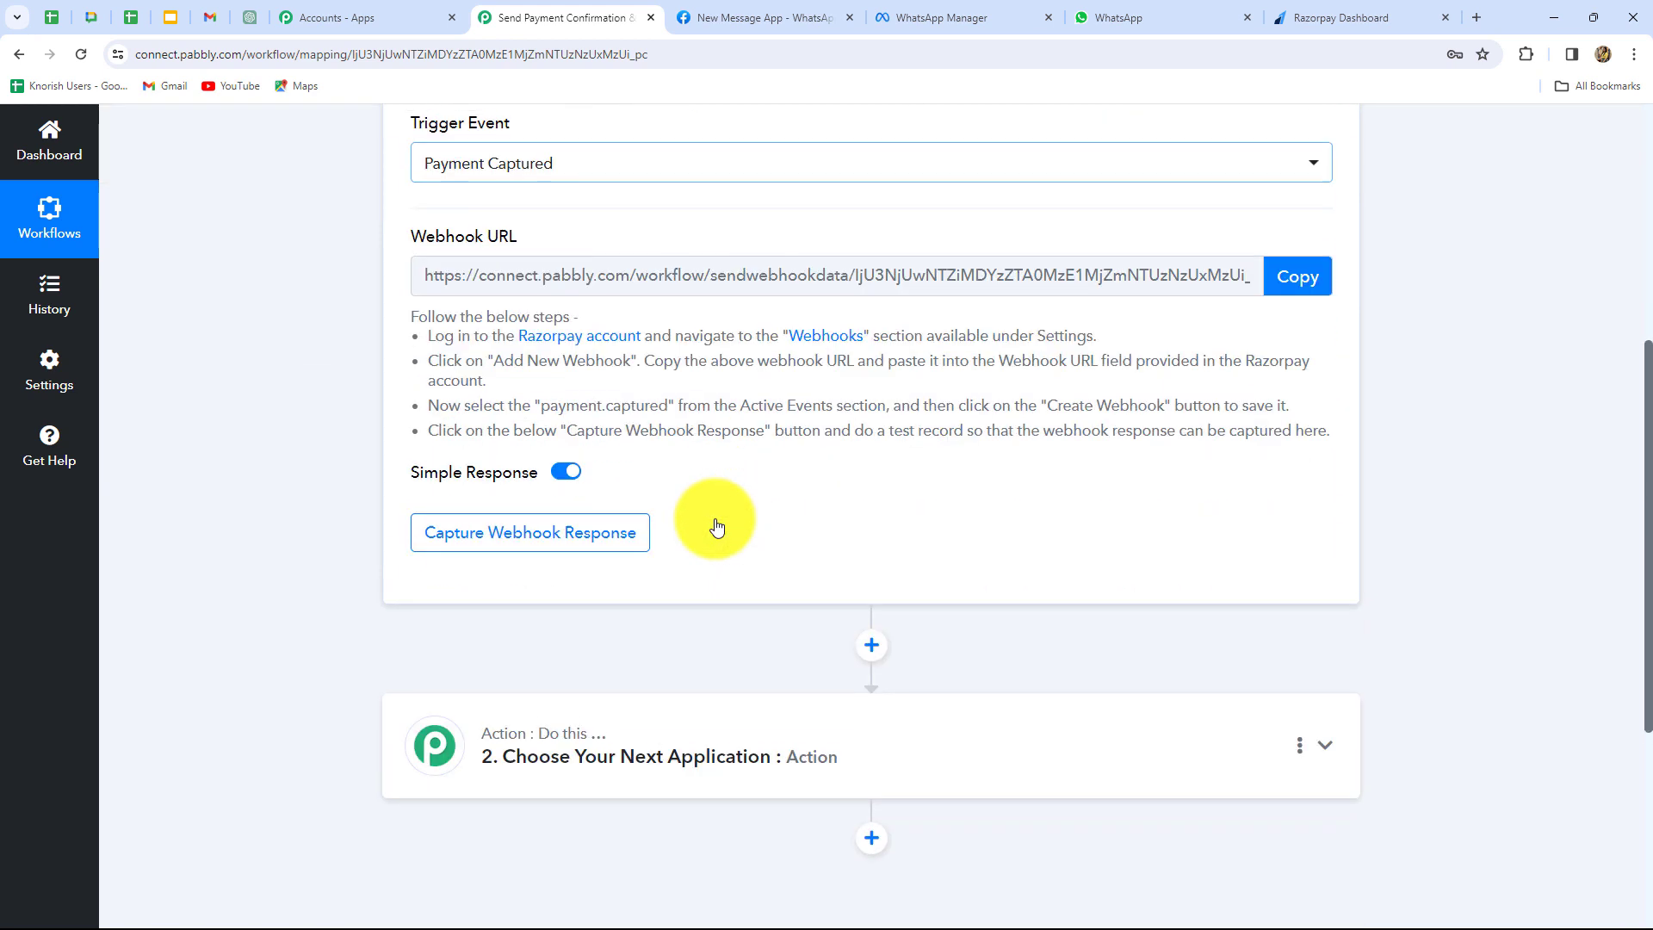
scroll(715, 527, up, 2)
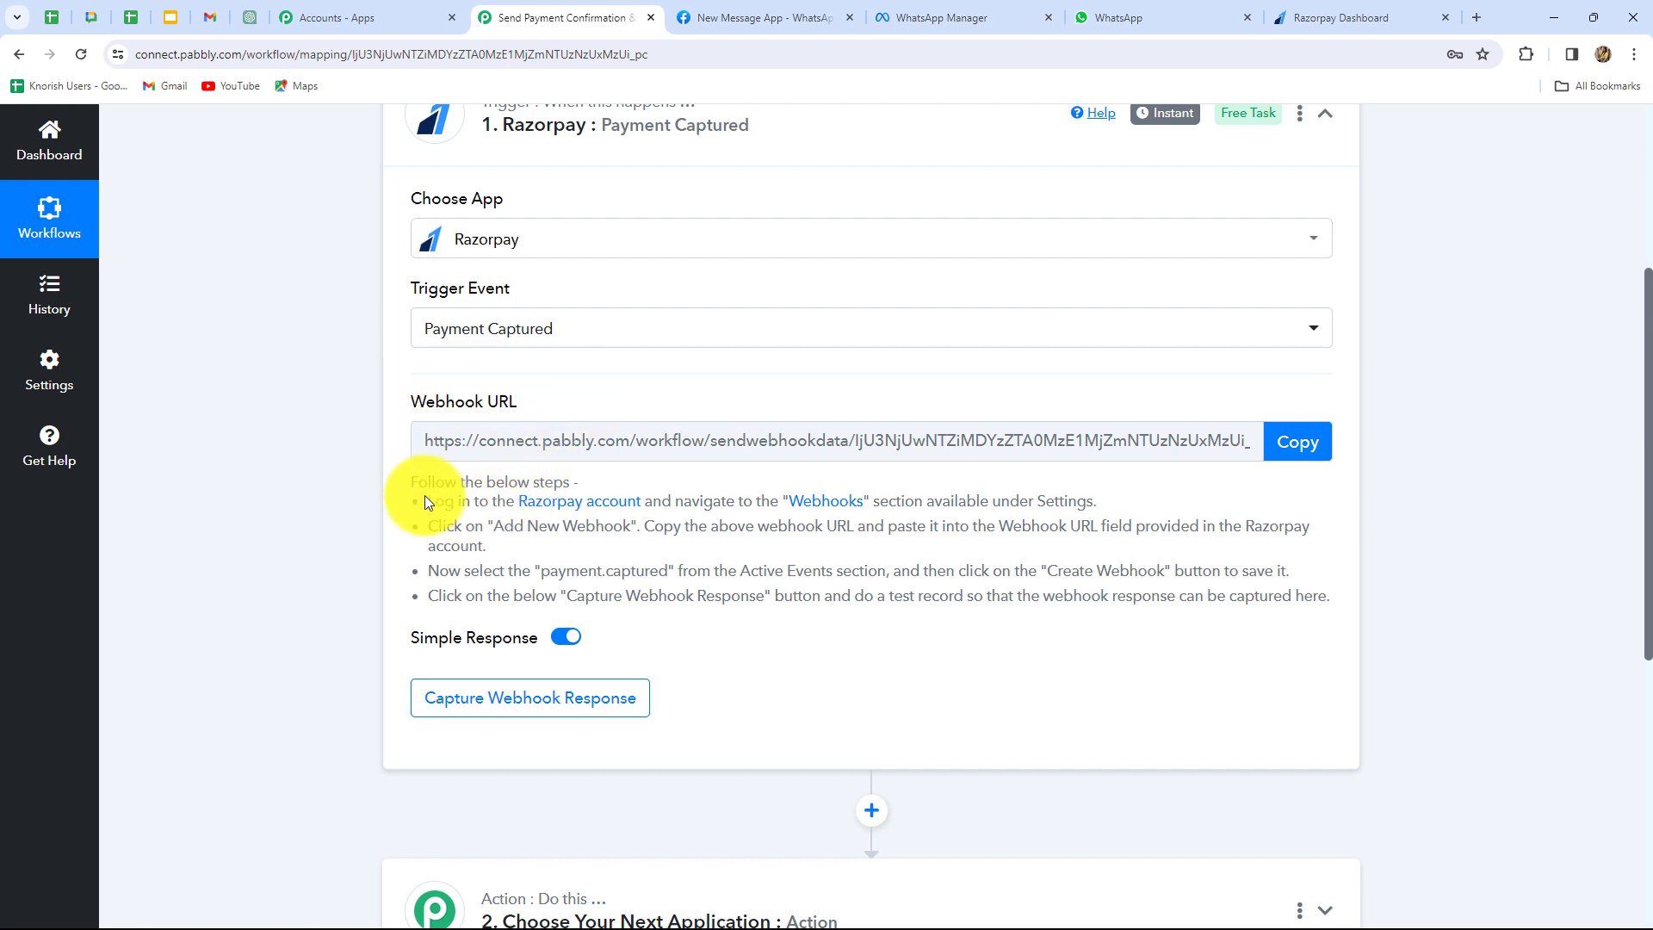
drag(427, 503, 1229, 657)
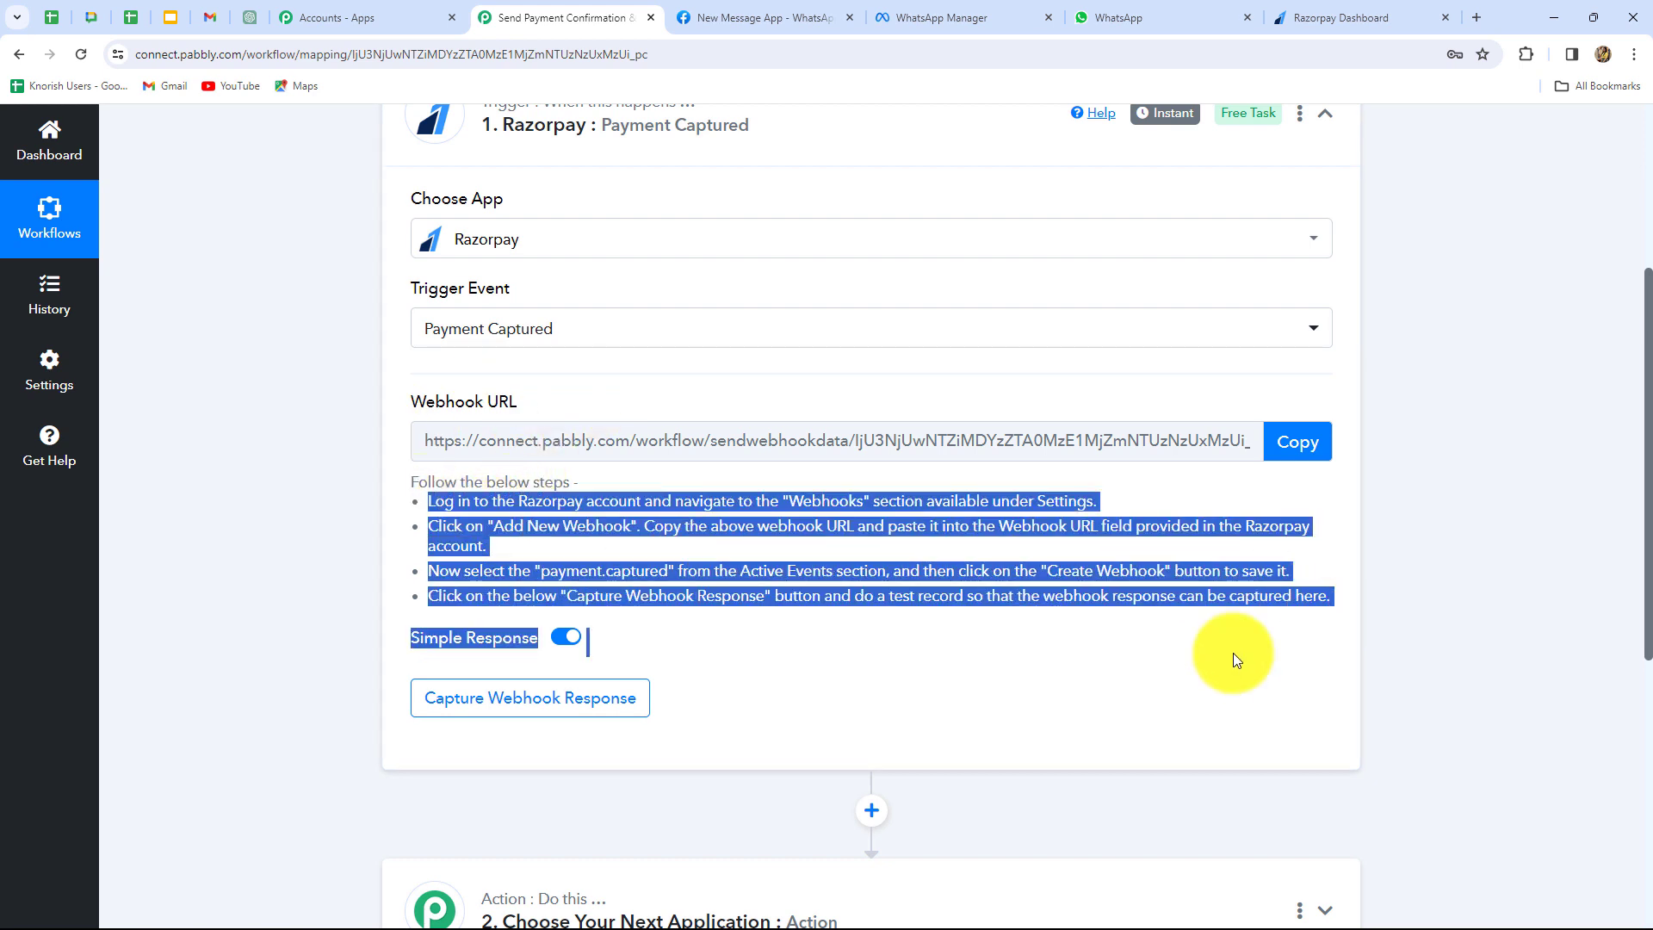
Copy the Payment Captured webhook URL and switch to the Razorpay Dashboard tab
click(1115, 601)
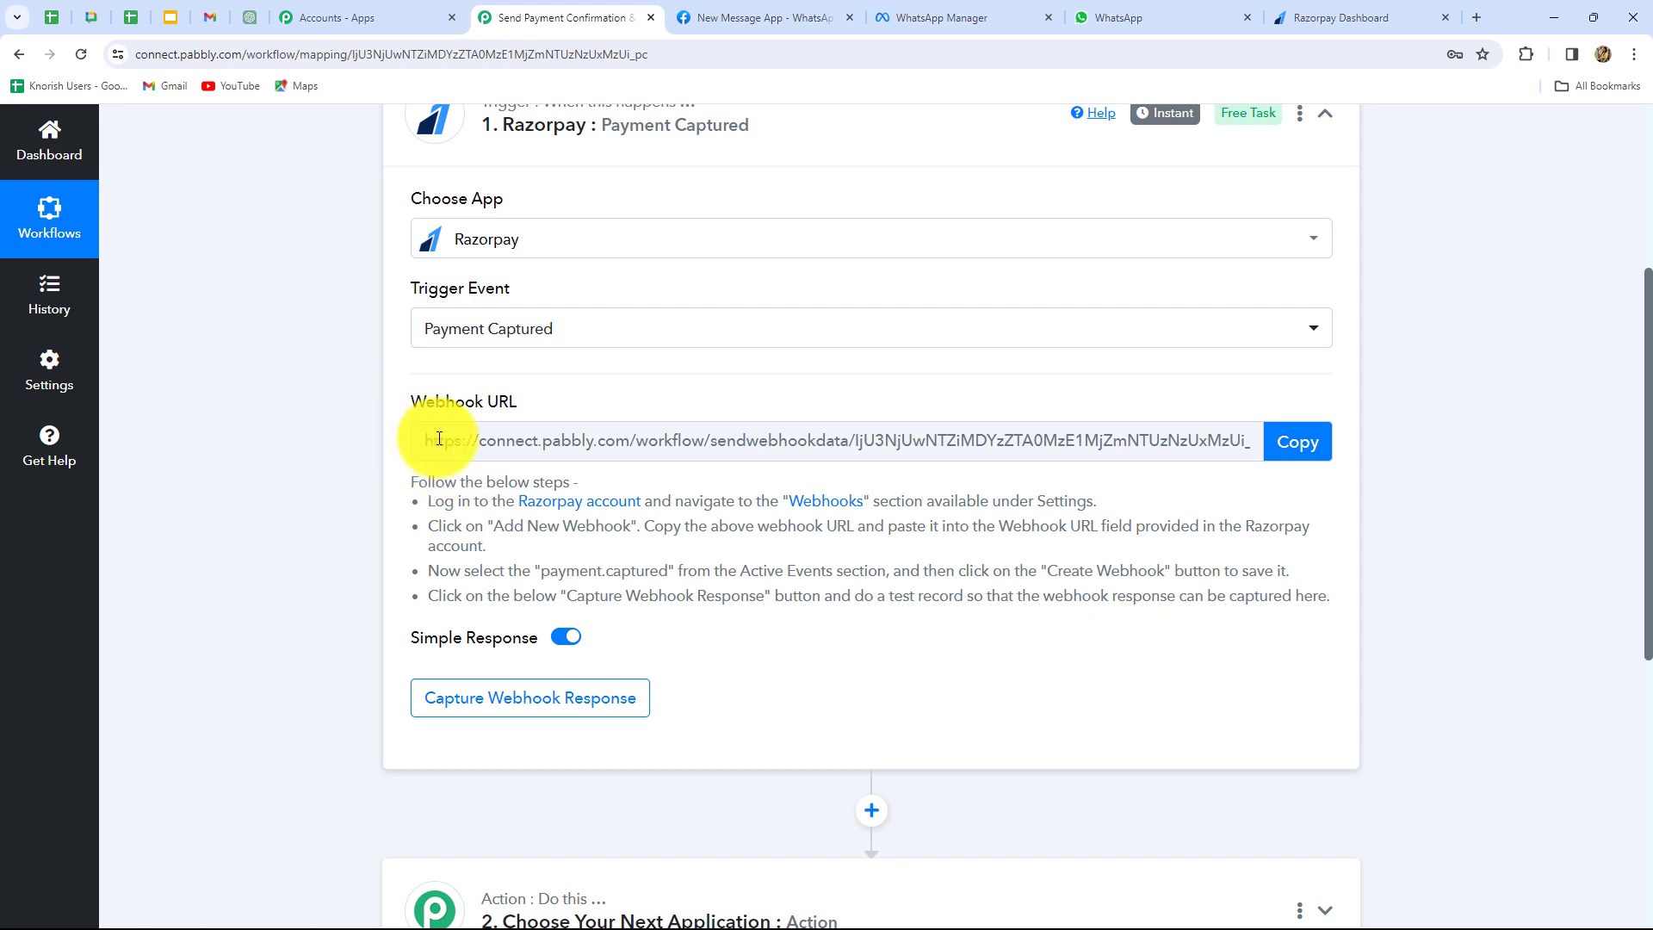
click(1319, 445)
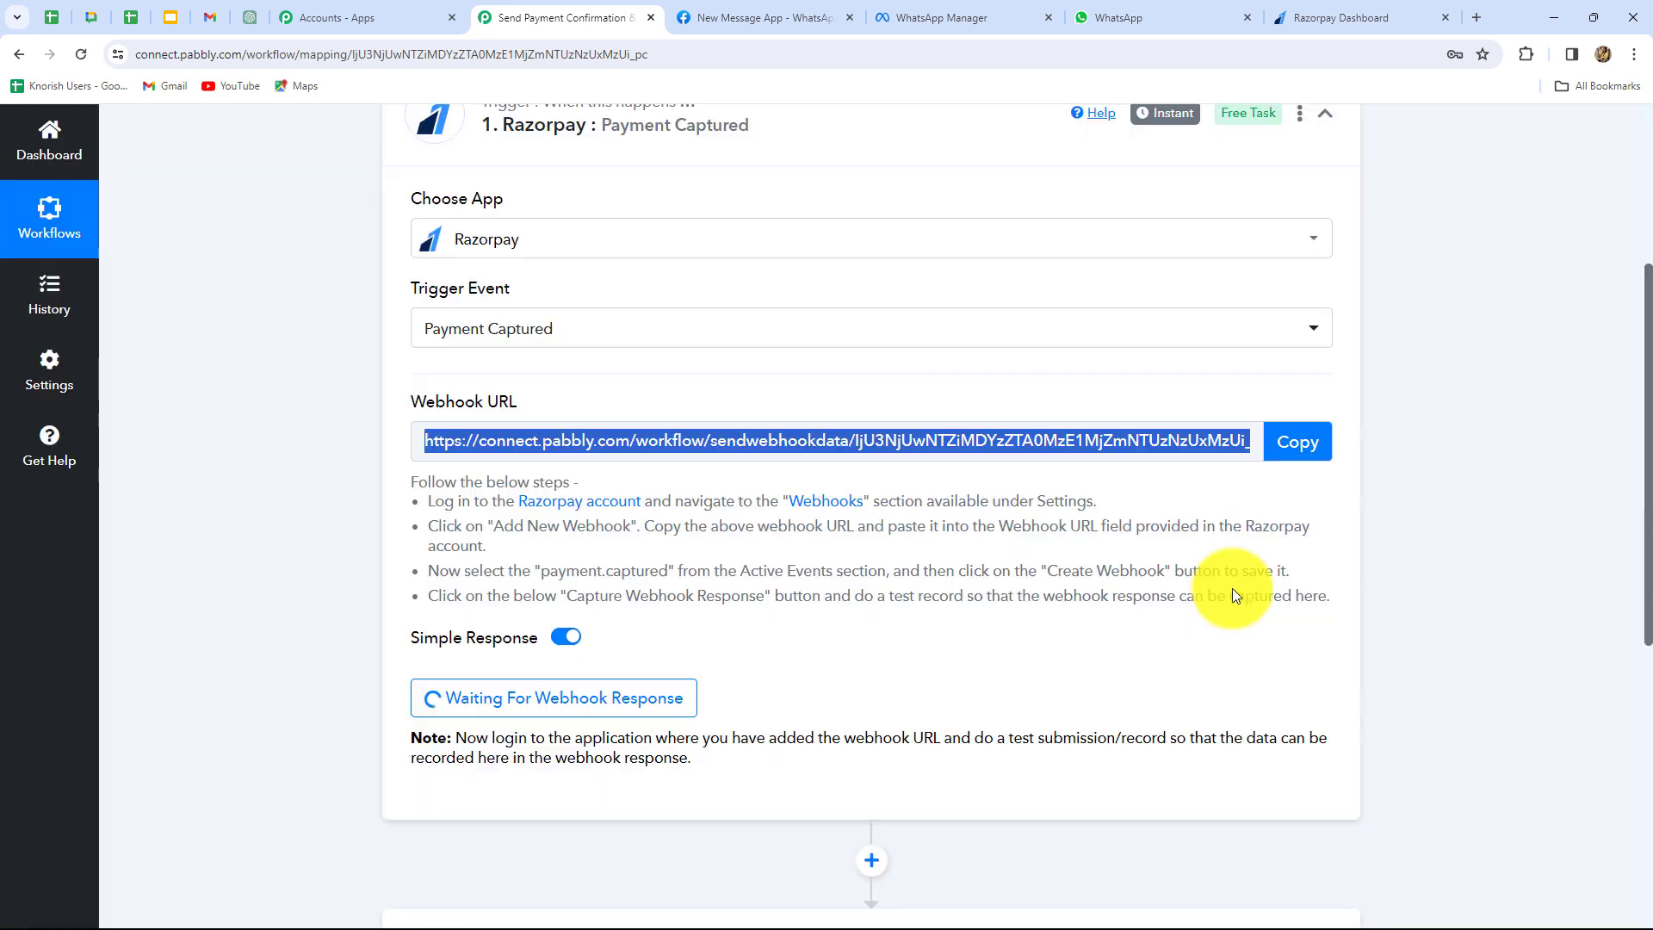
click(1328, 18)
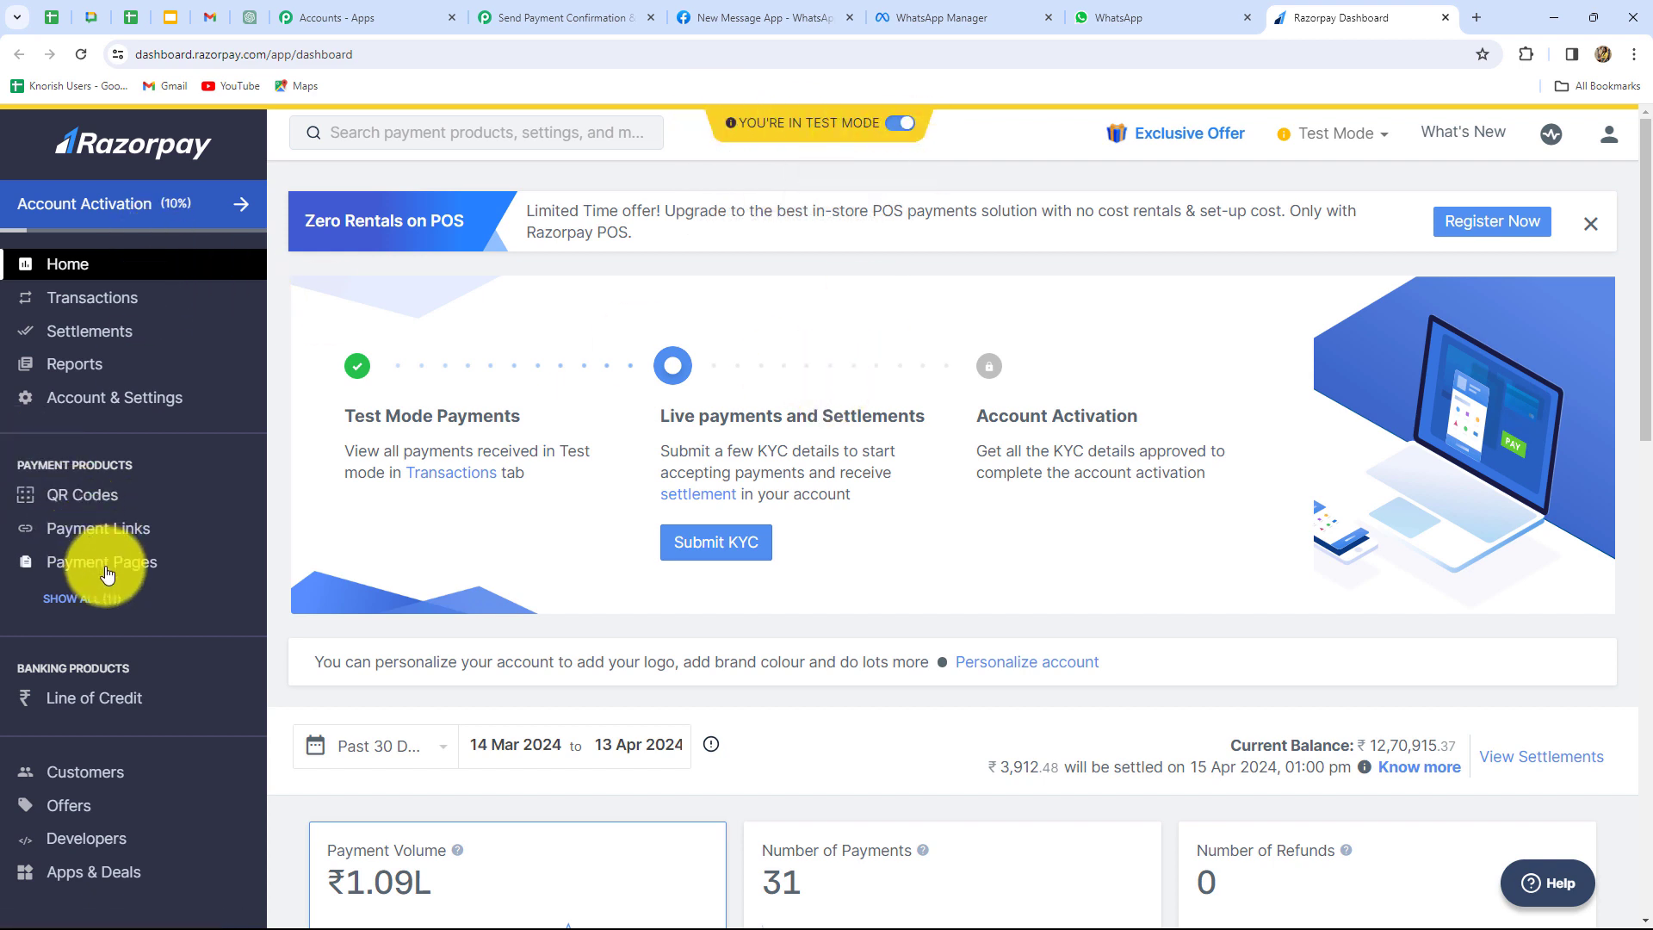
Open the Tiffin Treats payment page in Payment Pages and look through its three captured payments
click(133, 567)
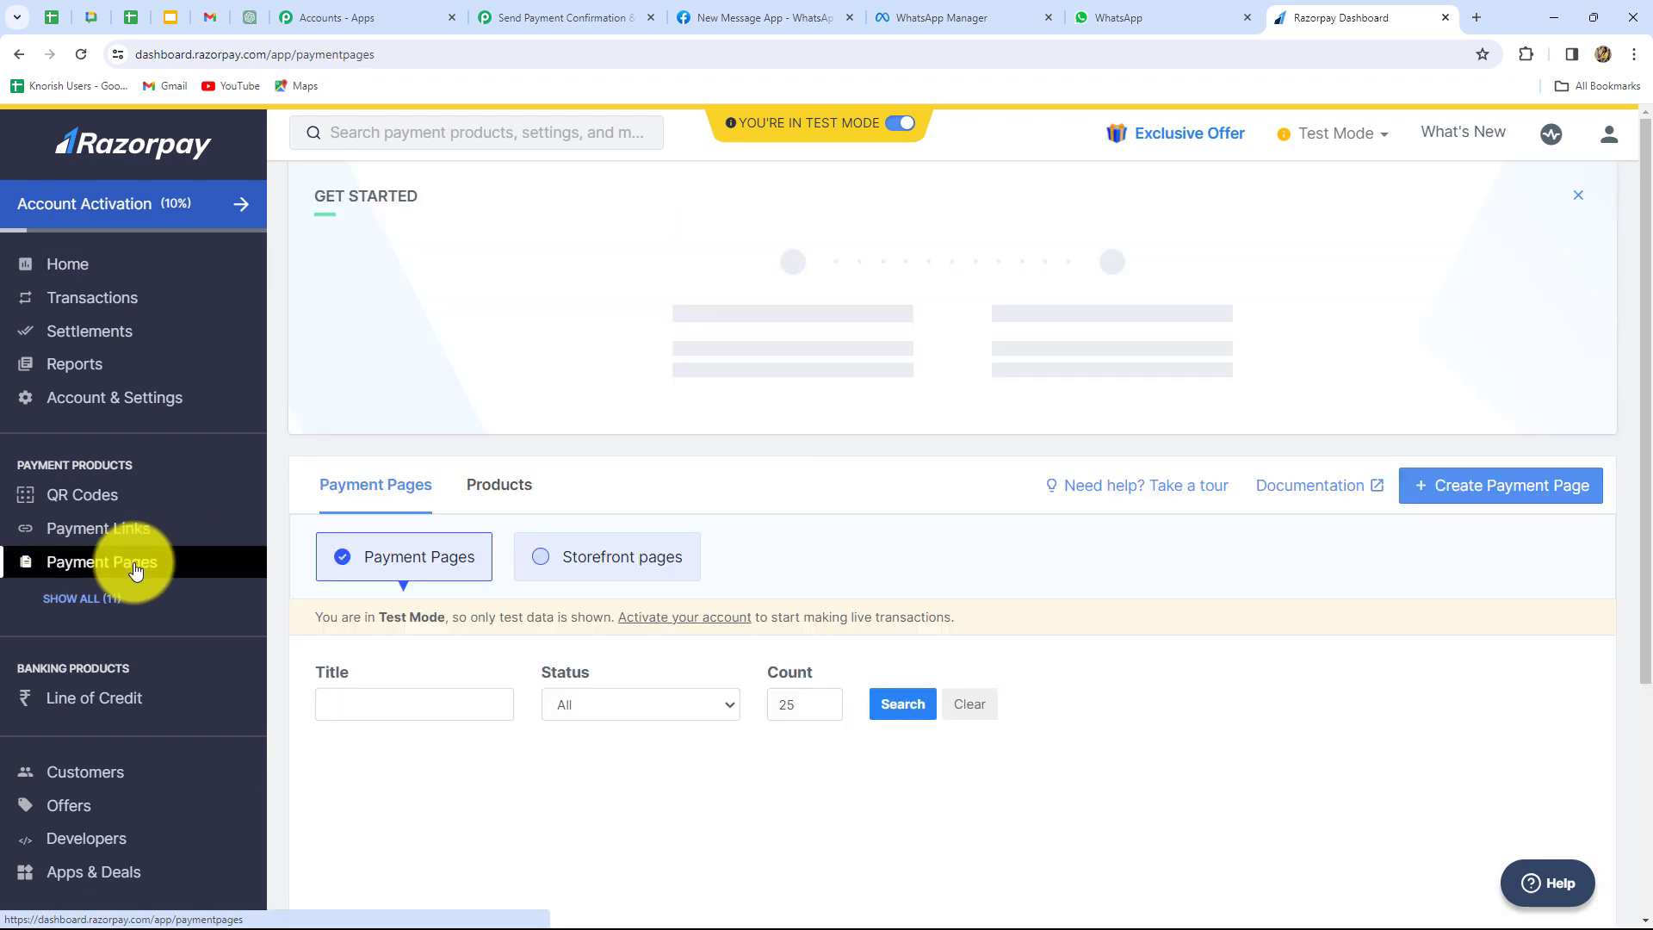
scroll(302, 620, down, 3)
scroll(373, 638, down, 3)
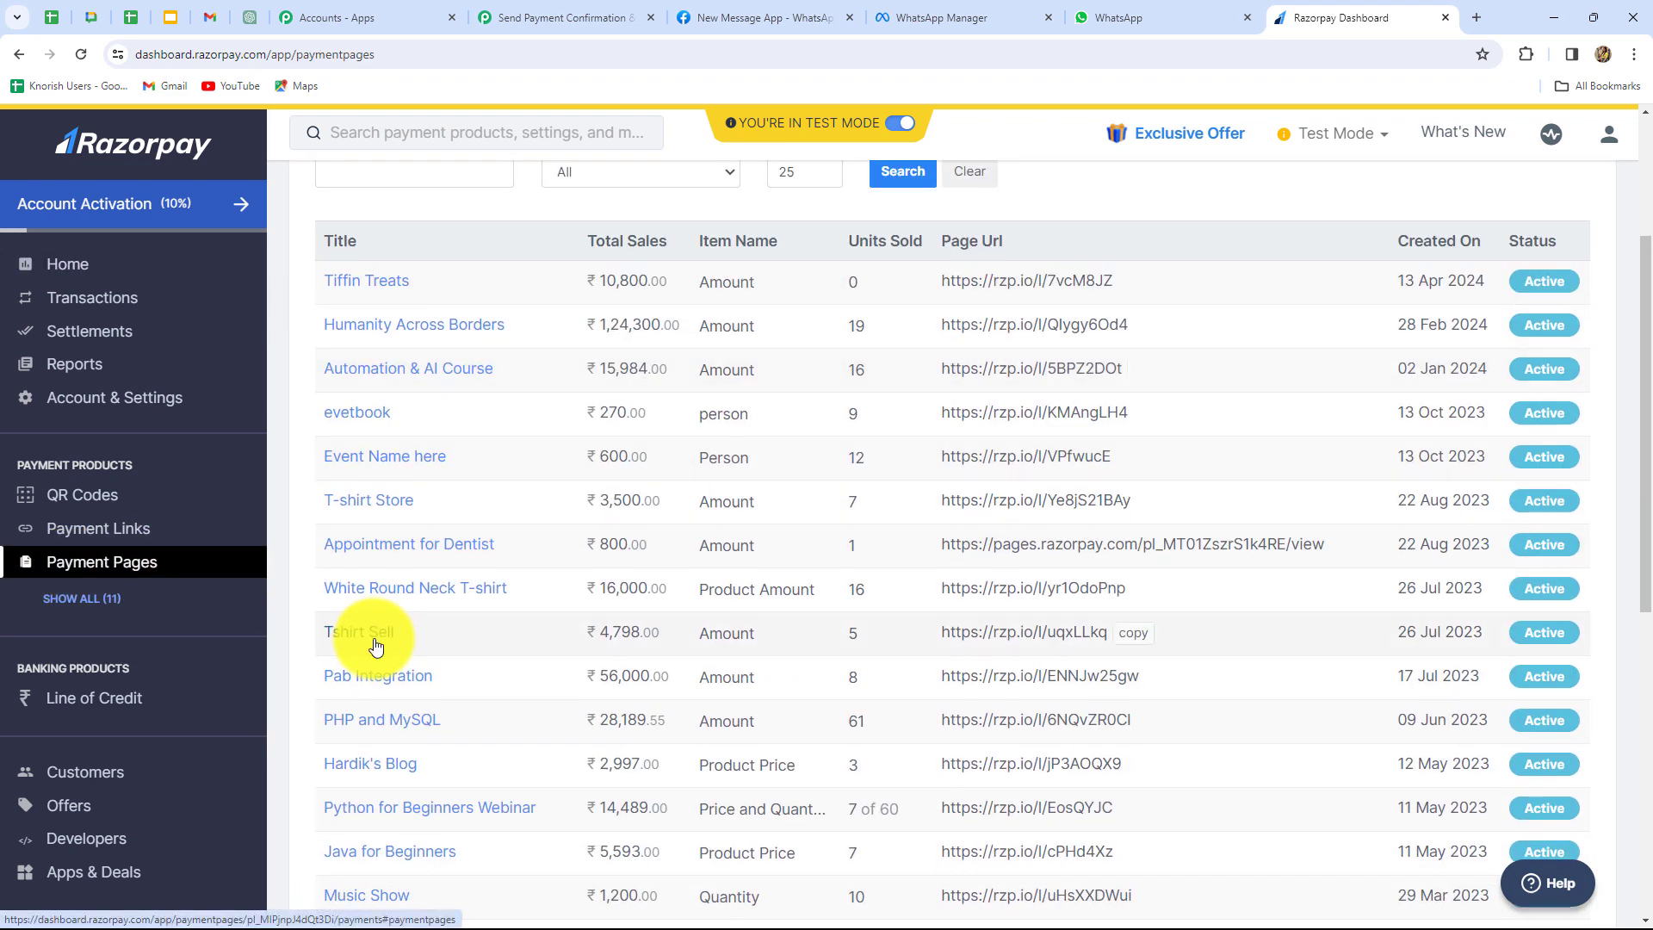
scroll(372, 638, up, 2)
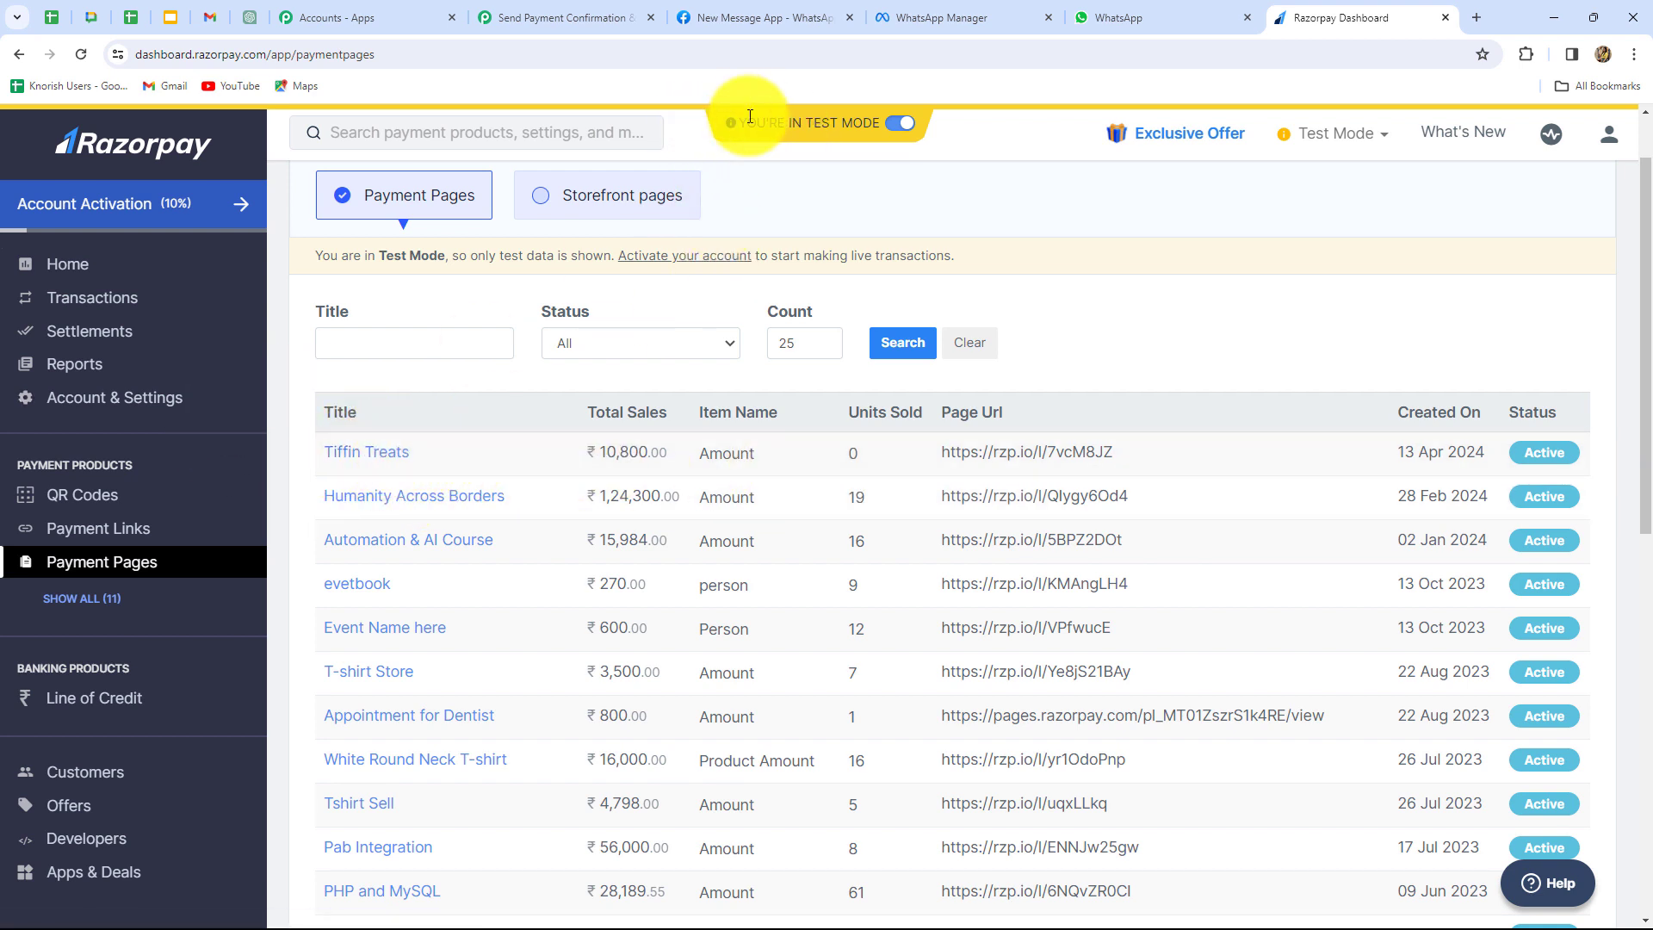
click(360, 455)
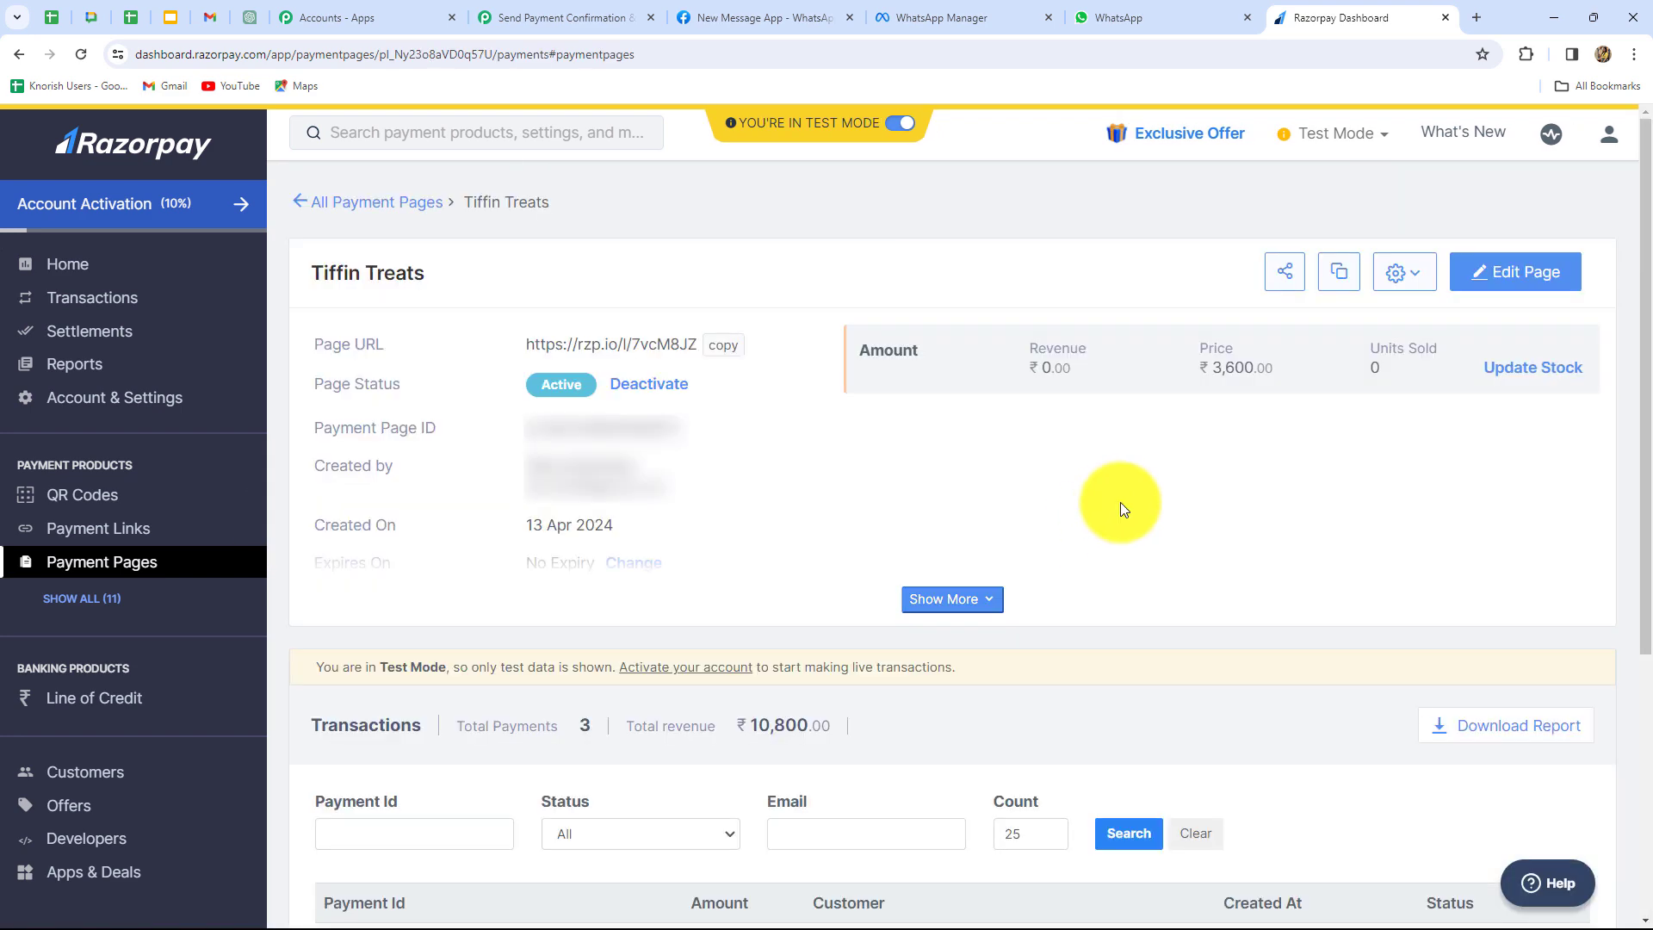
scroll(1227, 519, down, 5)
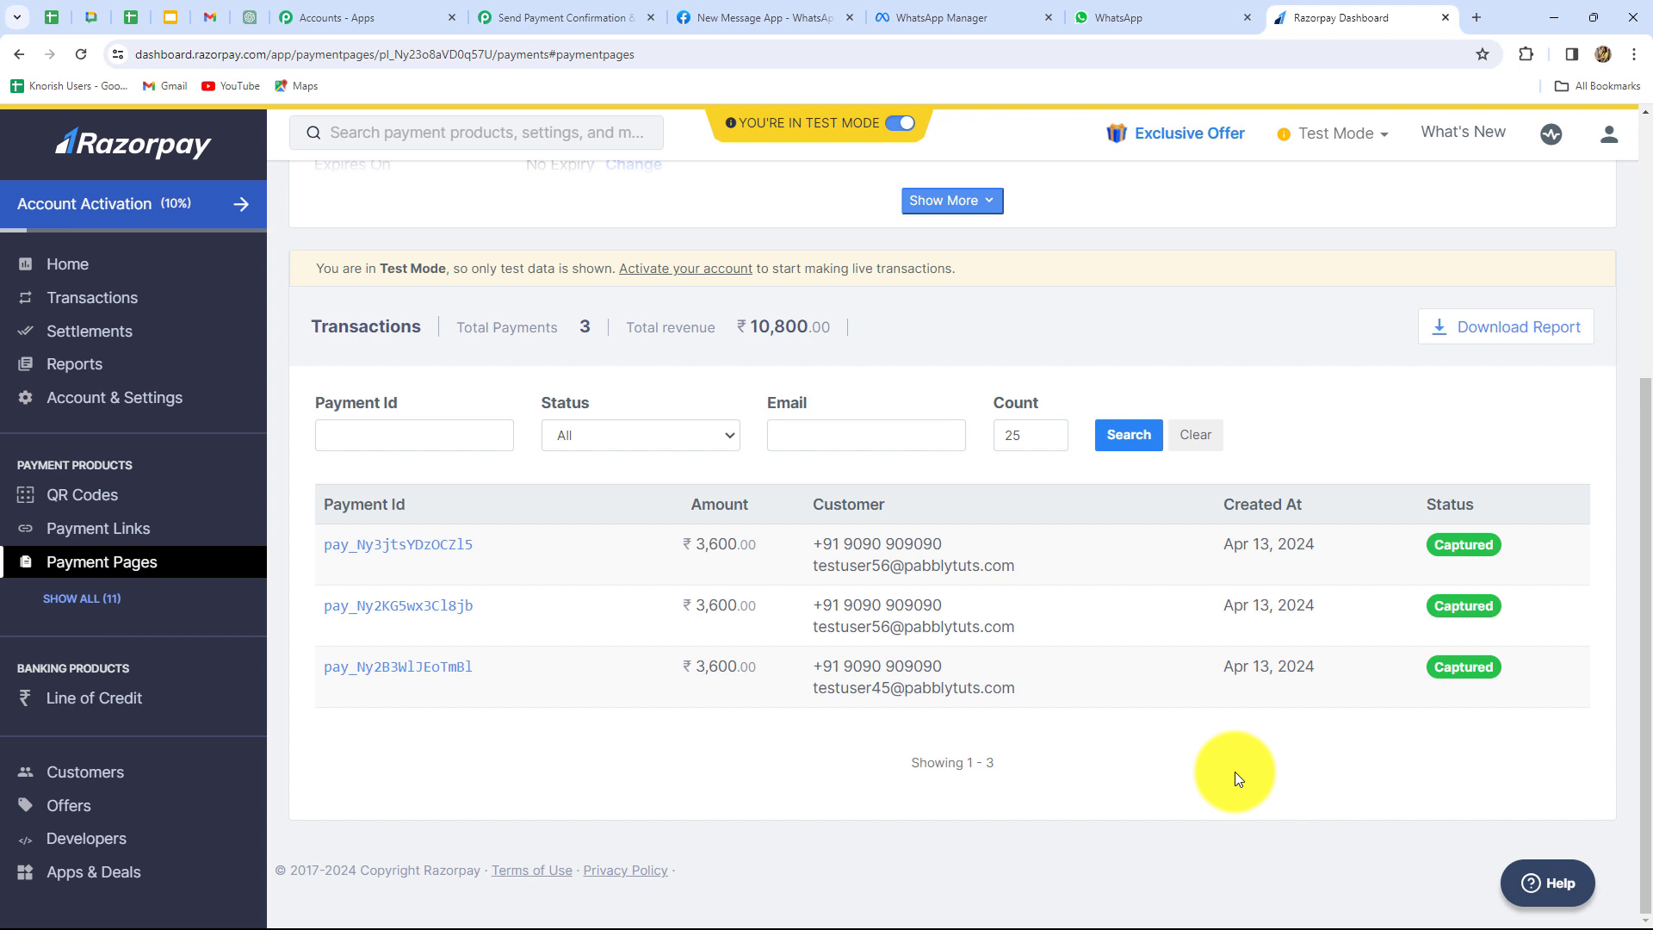
scroll(1235, 775, up, 5)
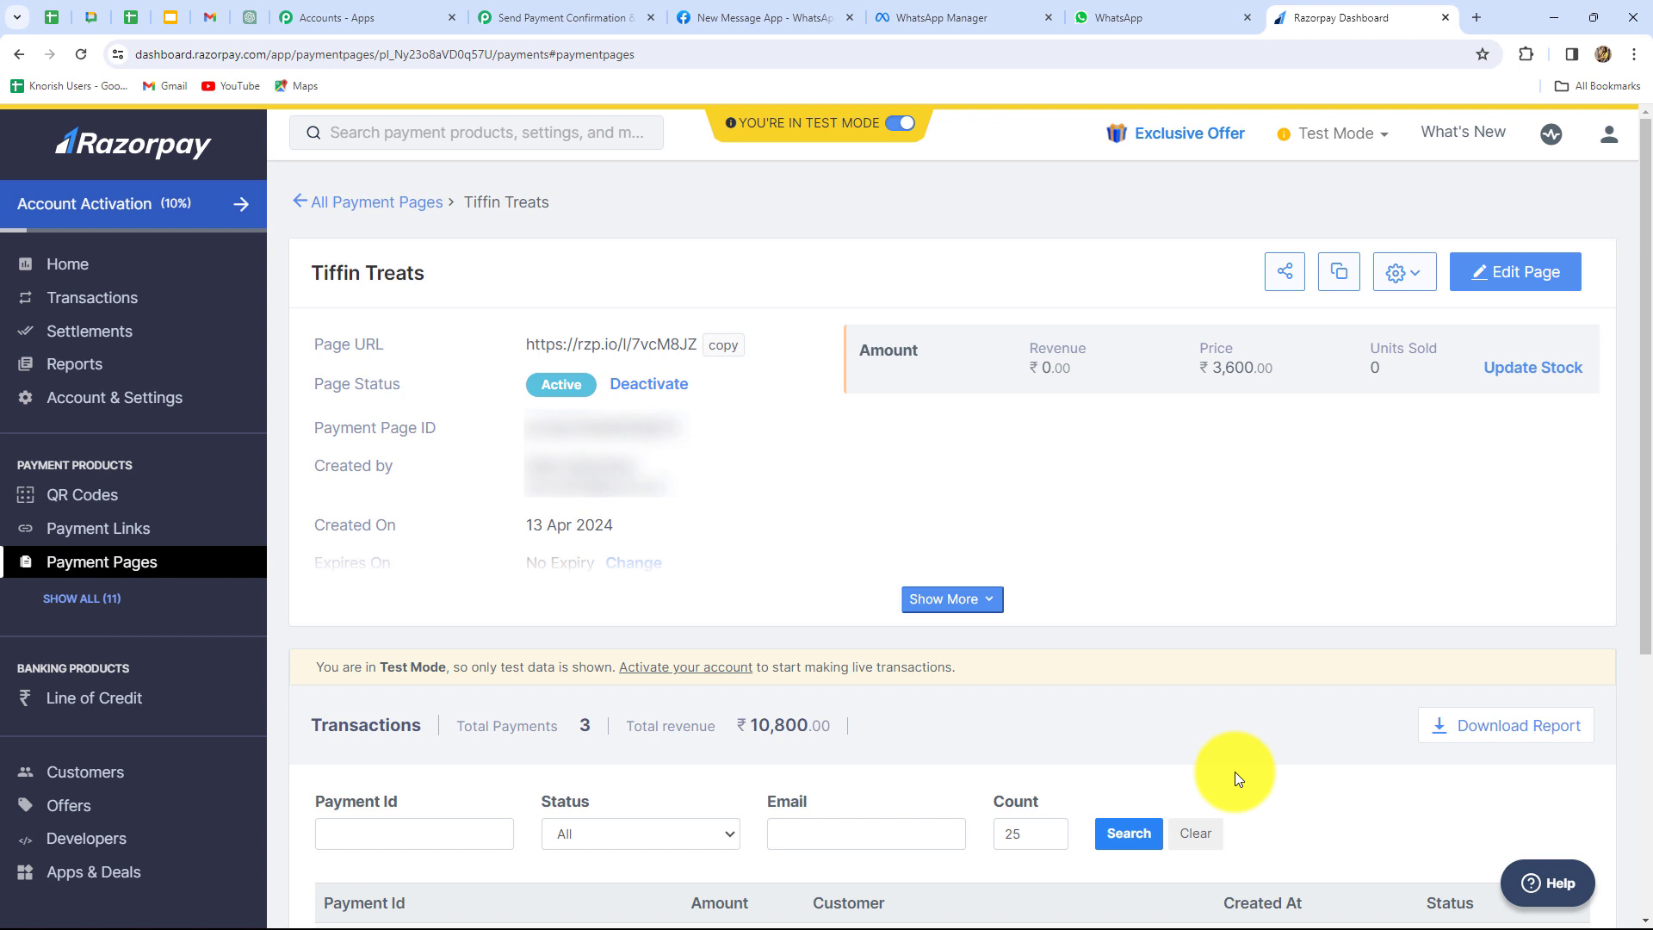
click(155, 401)
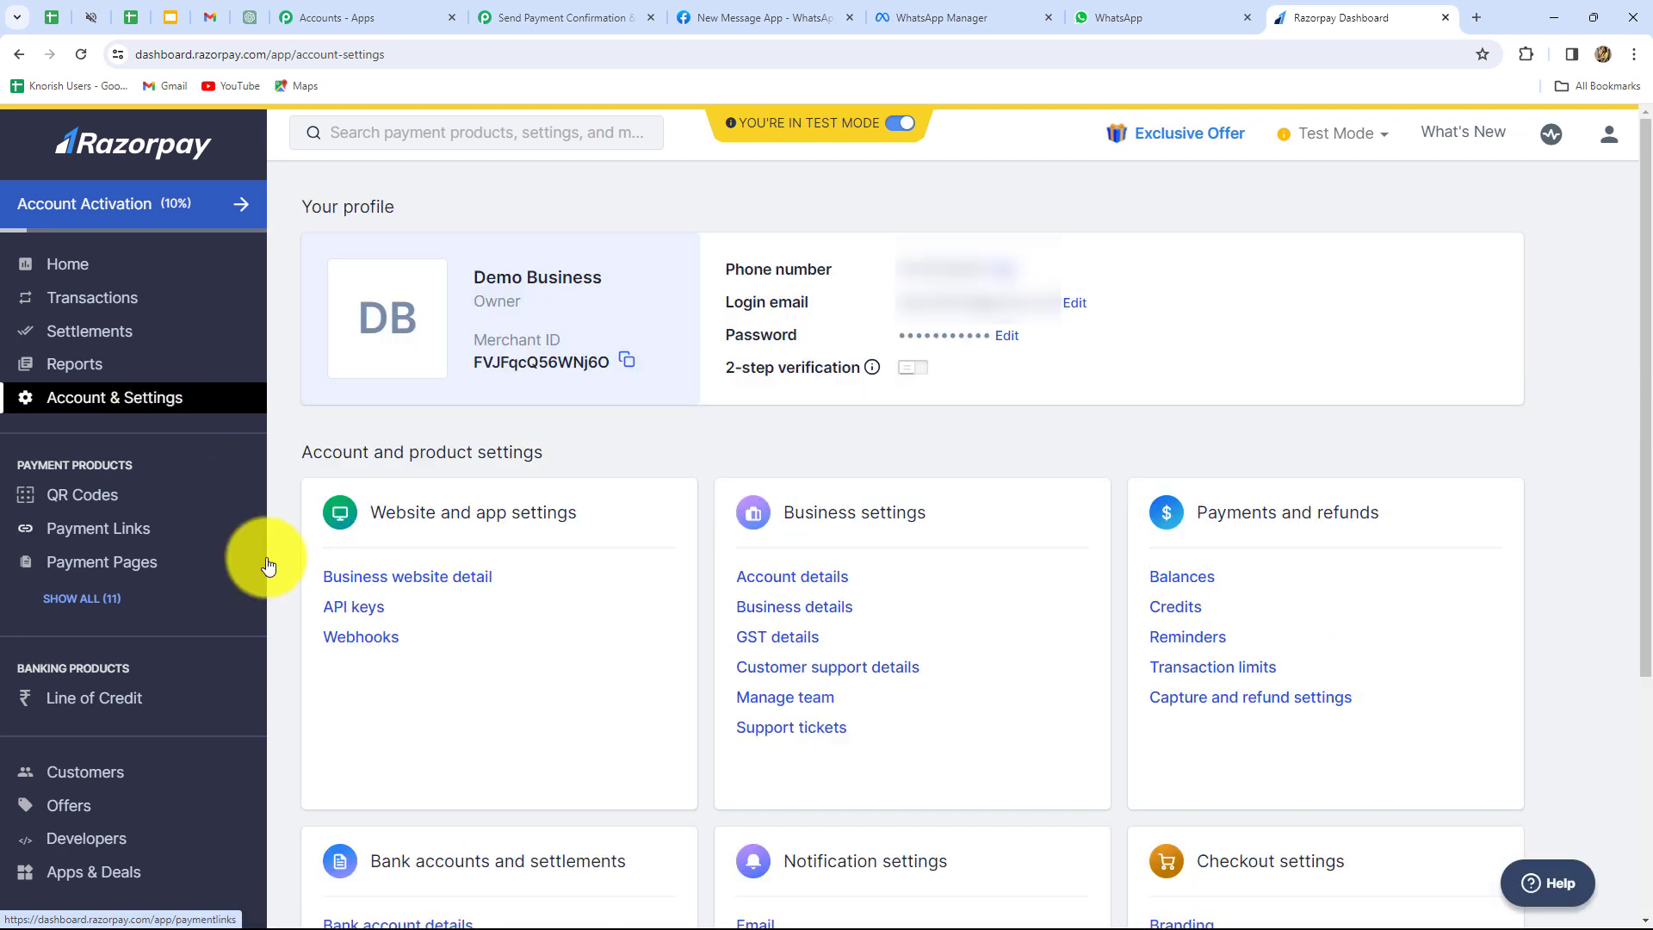
Add a Razorpay webhook with the pasted Pabbly URL, subscribed to payment.captured, and save it
click(328, 638)
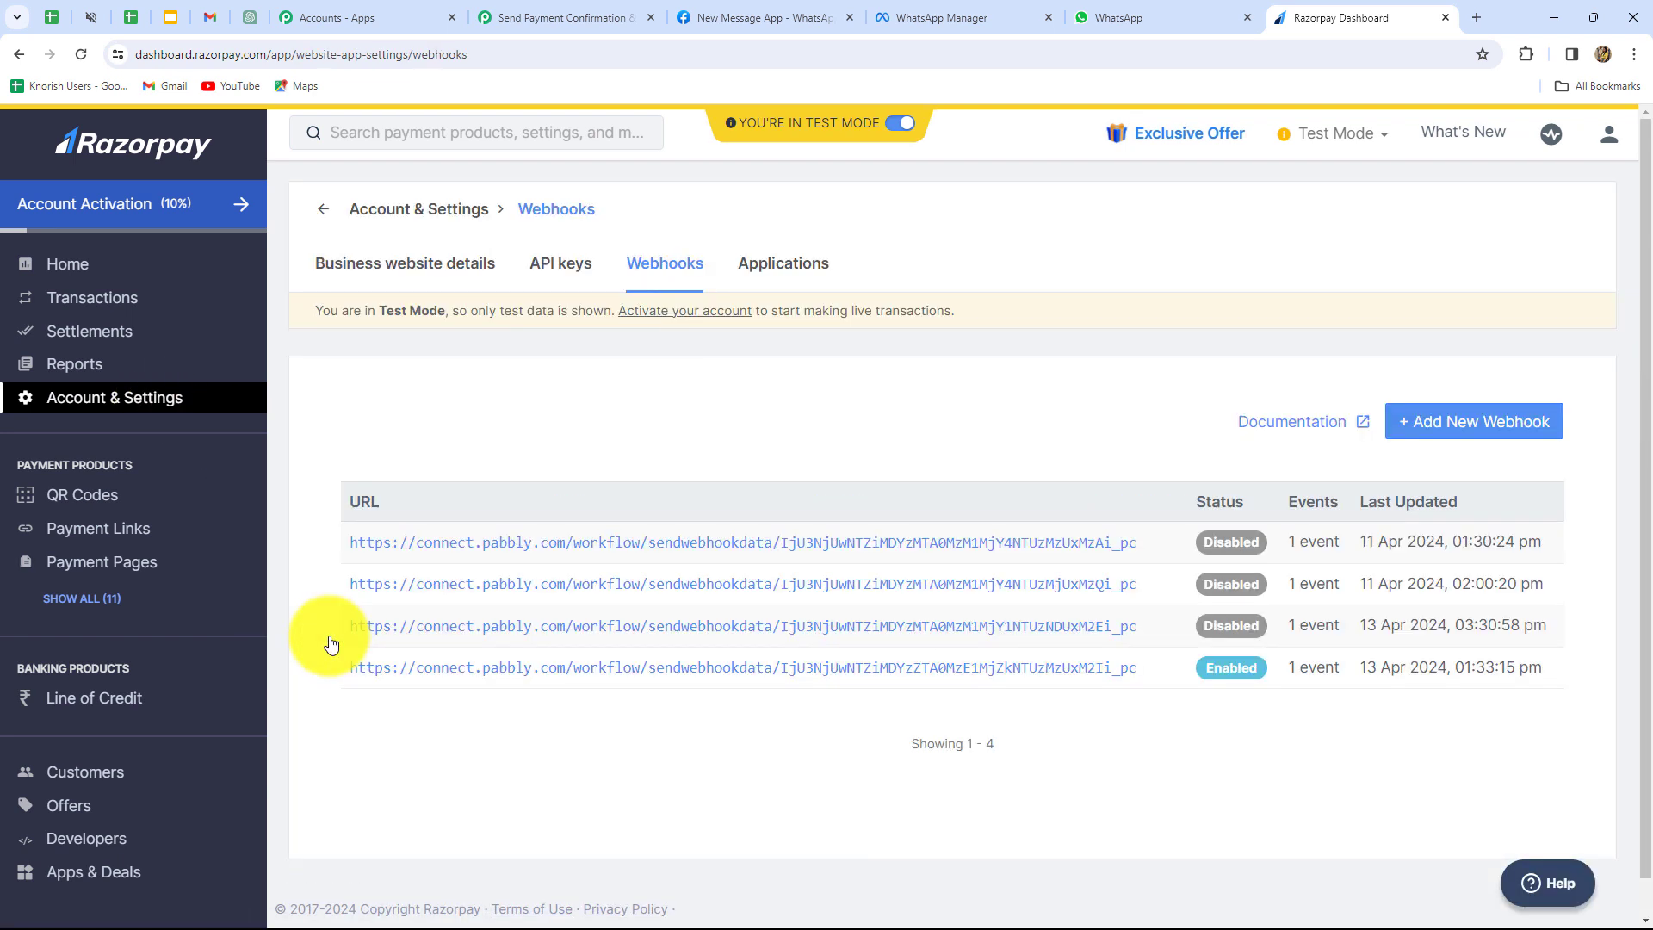
click(1418, 433)
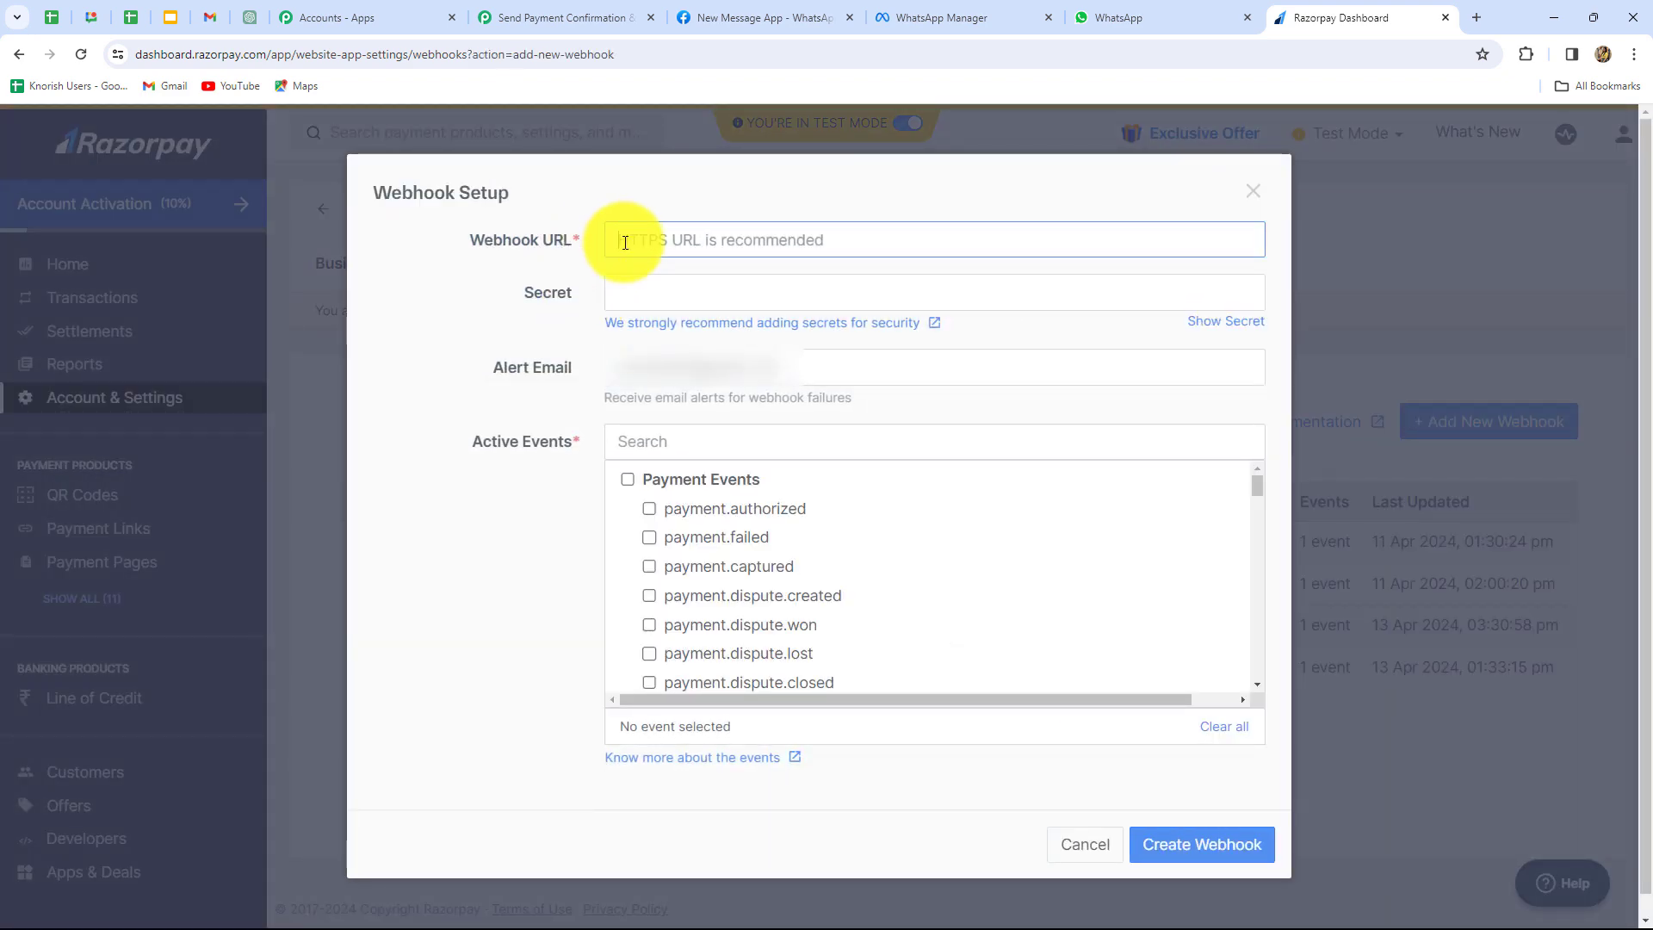
key(ctrl+v)
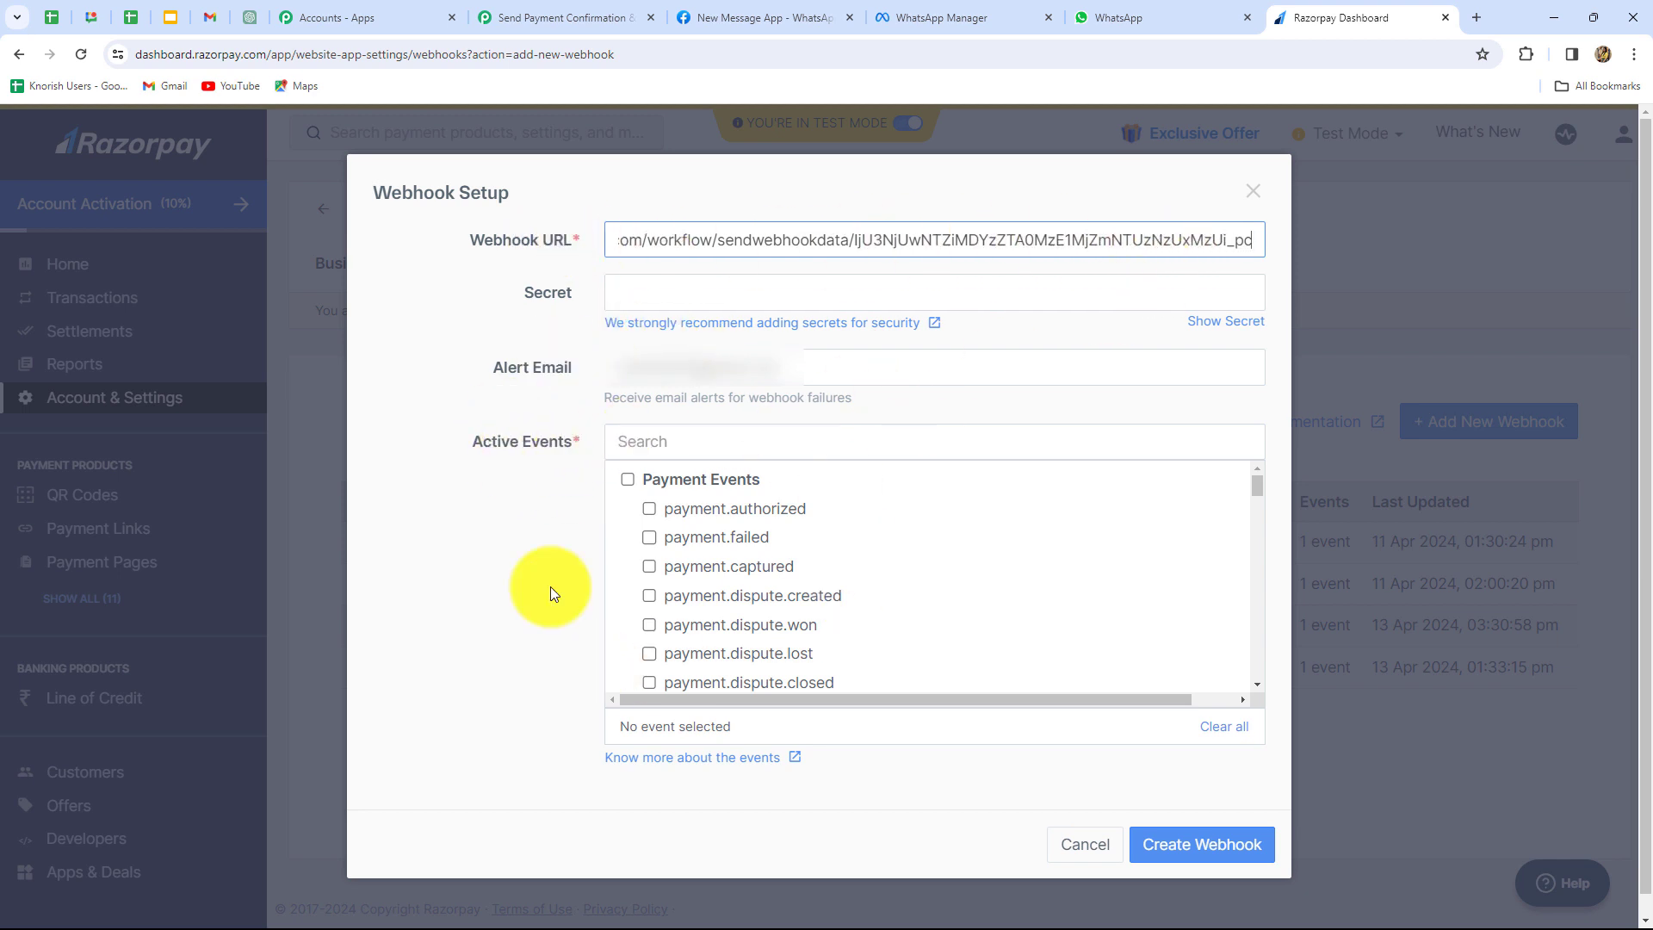
click(539, 14)
click(497, 575)
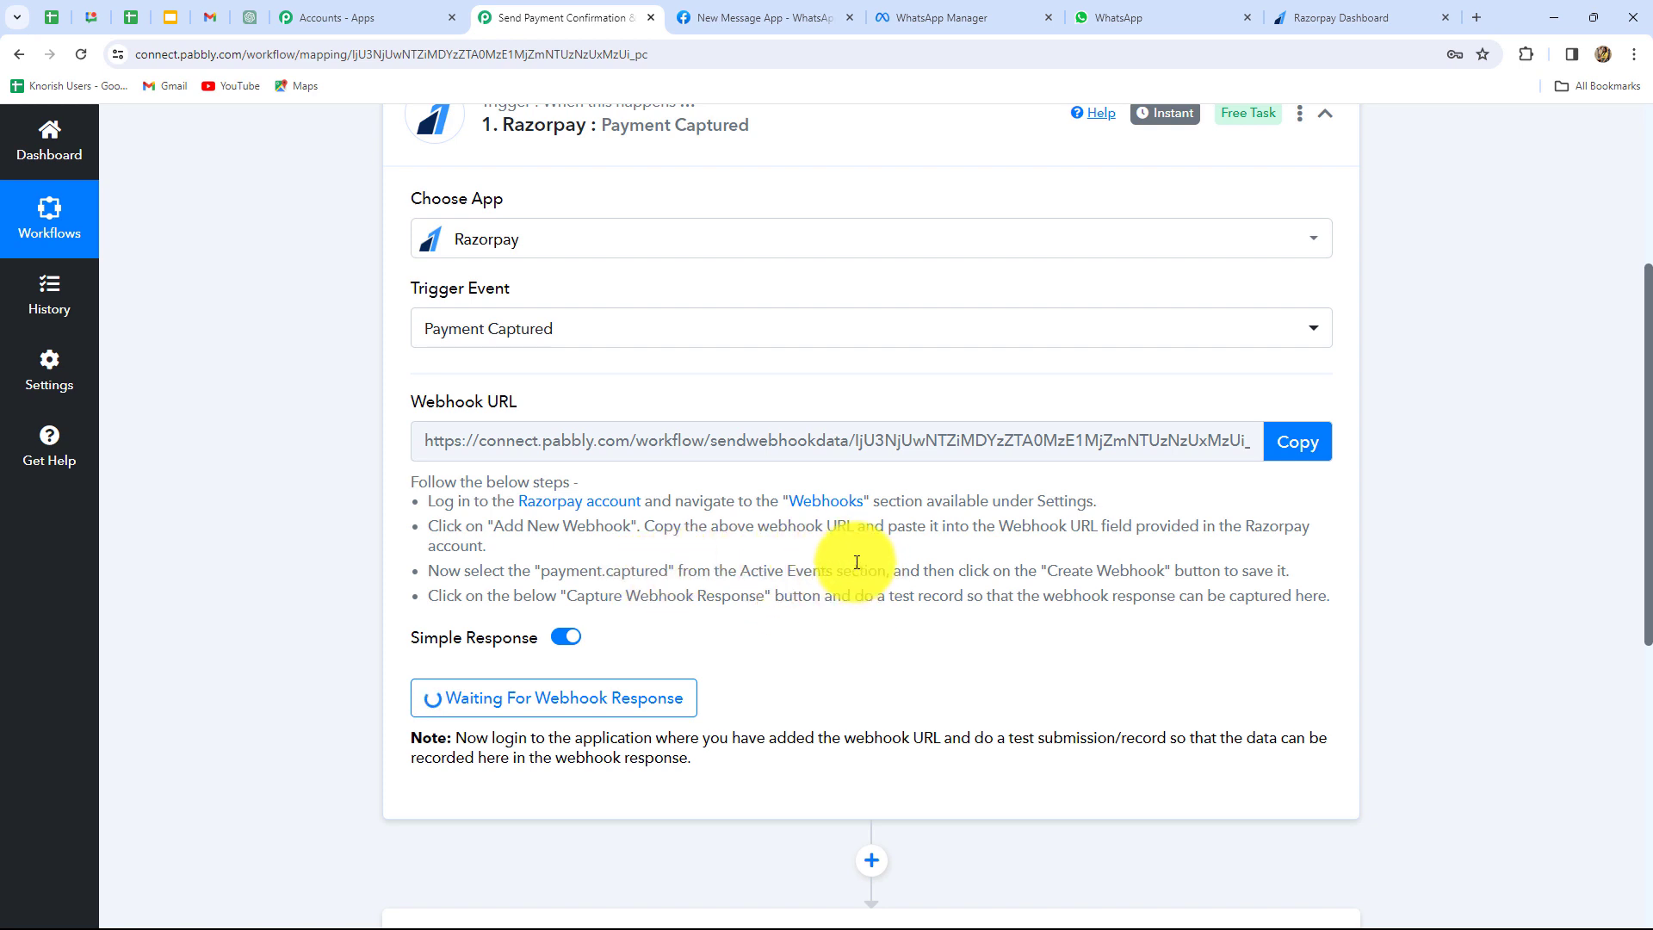
click(1352, 16)
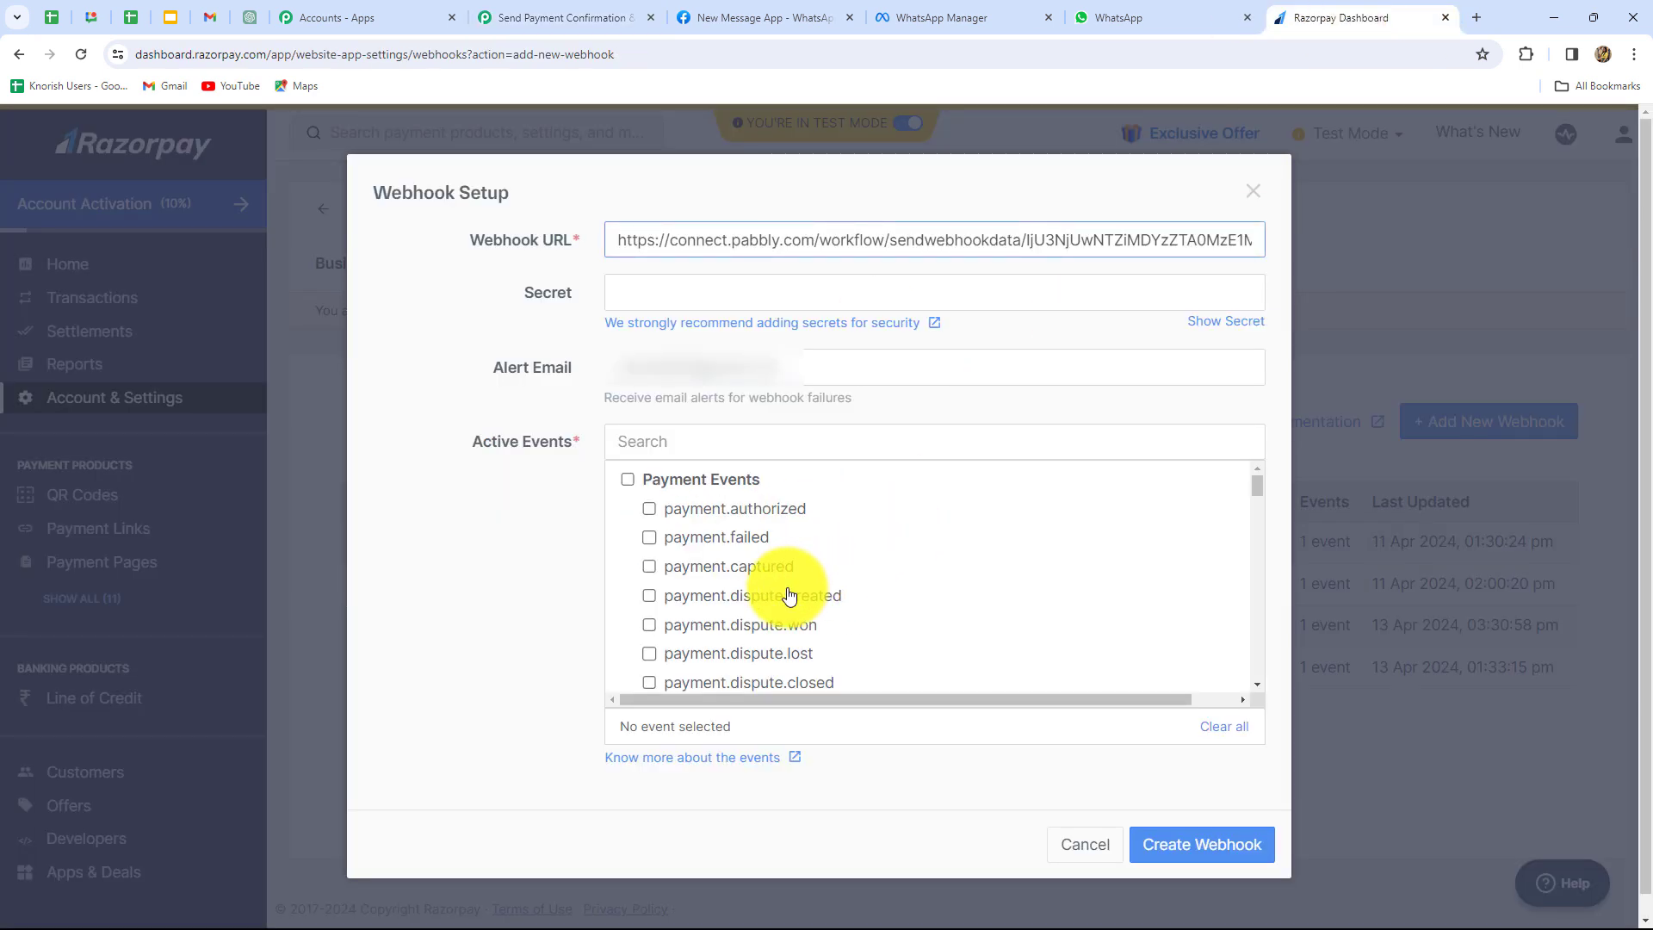
scroll(775, 594, down, 2)
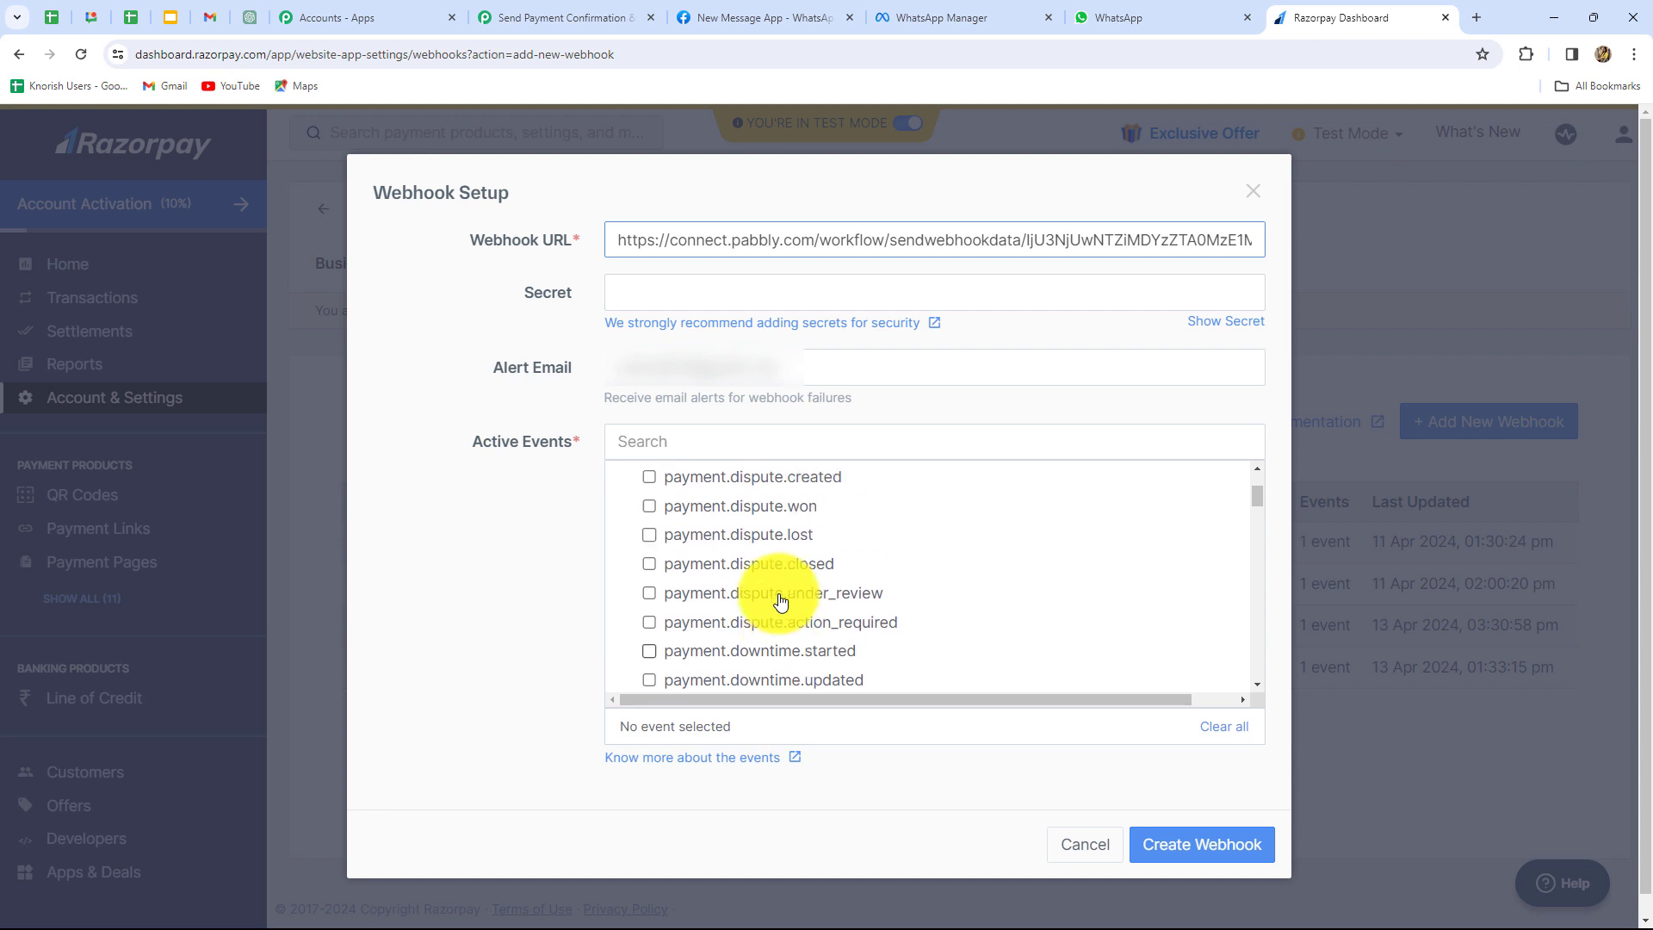
scroll(652, 560, up, 2)
click(649, 565)
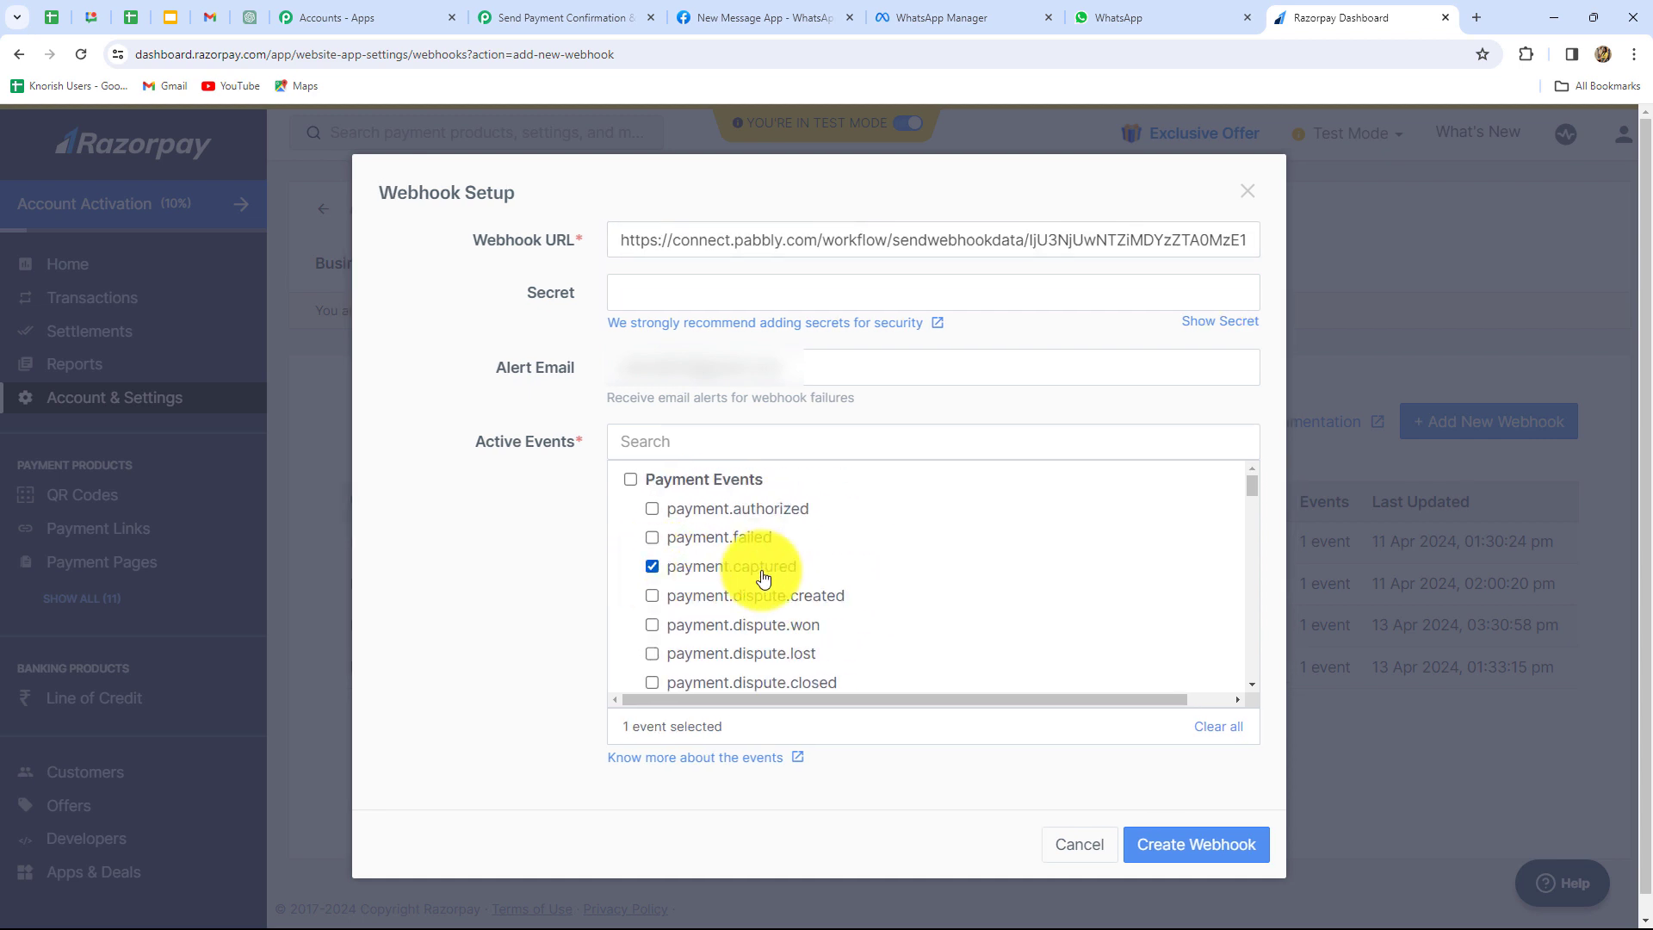
click(1206, 848)
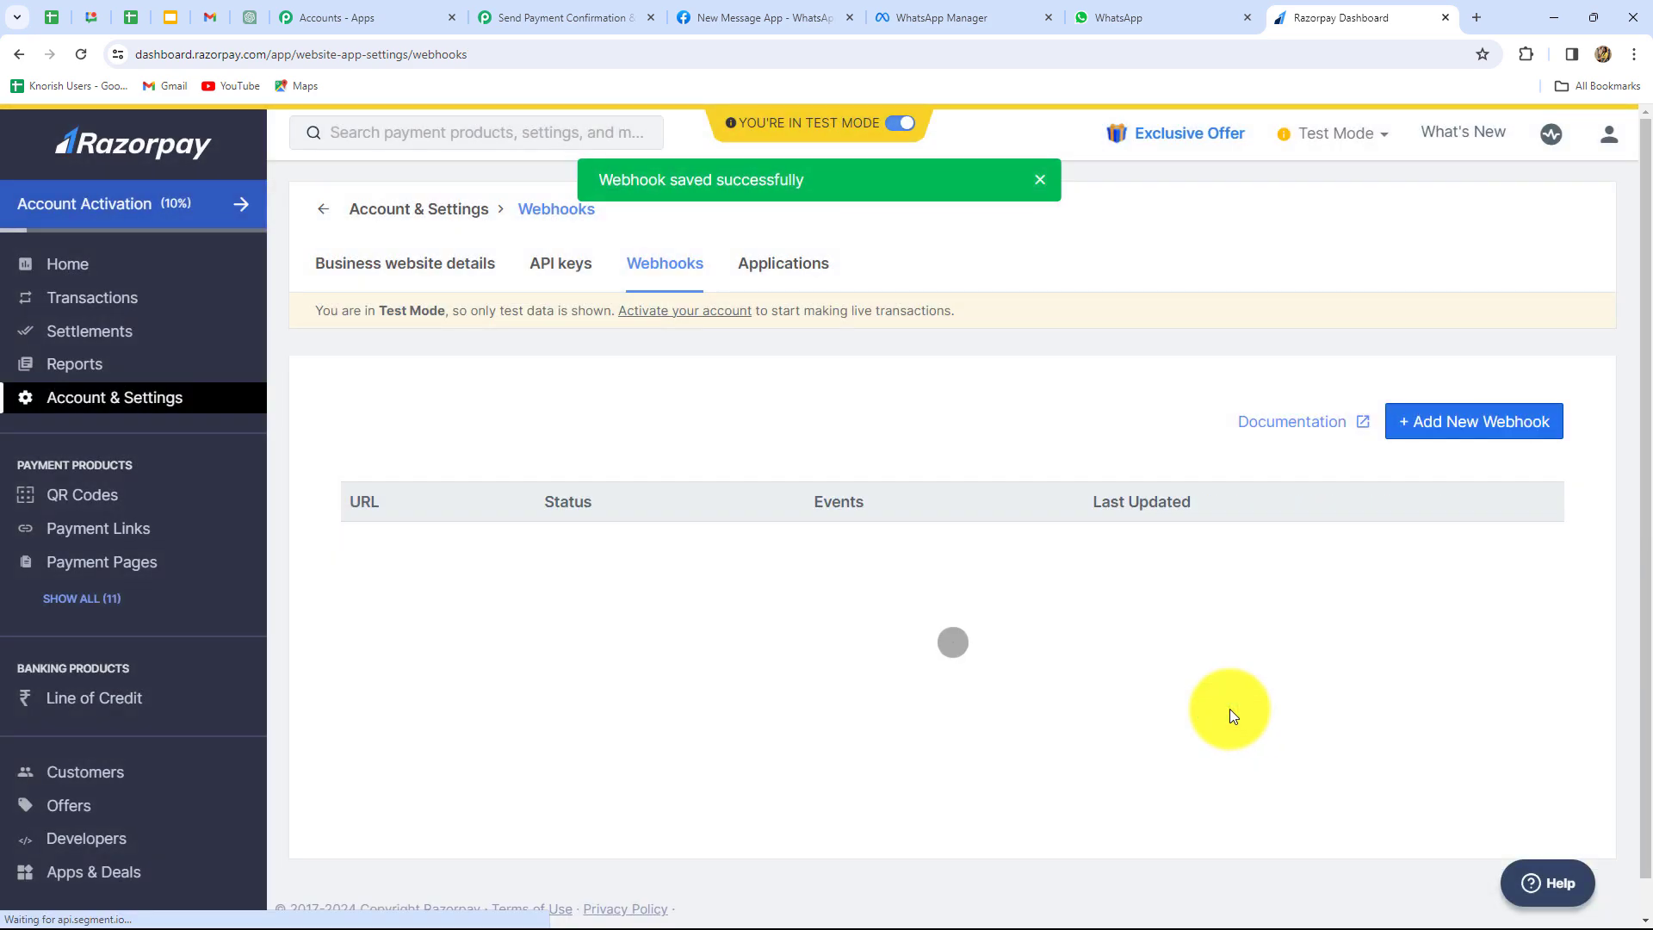
Look over the Razorpay trigger step in the Pabbly workflow
click(529, 14)
scroll(1521, 380, down, 4)
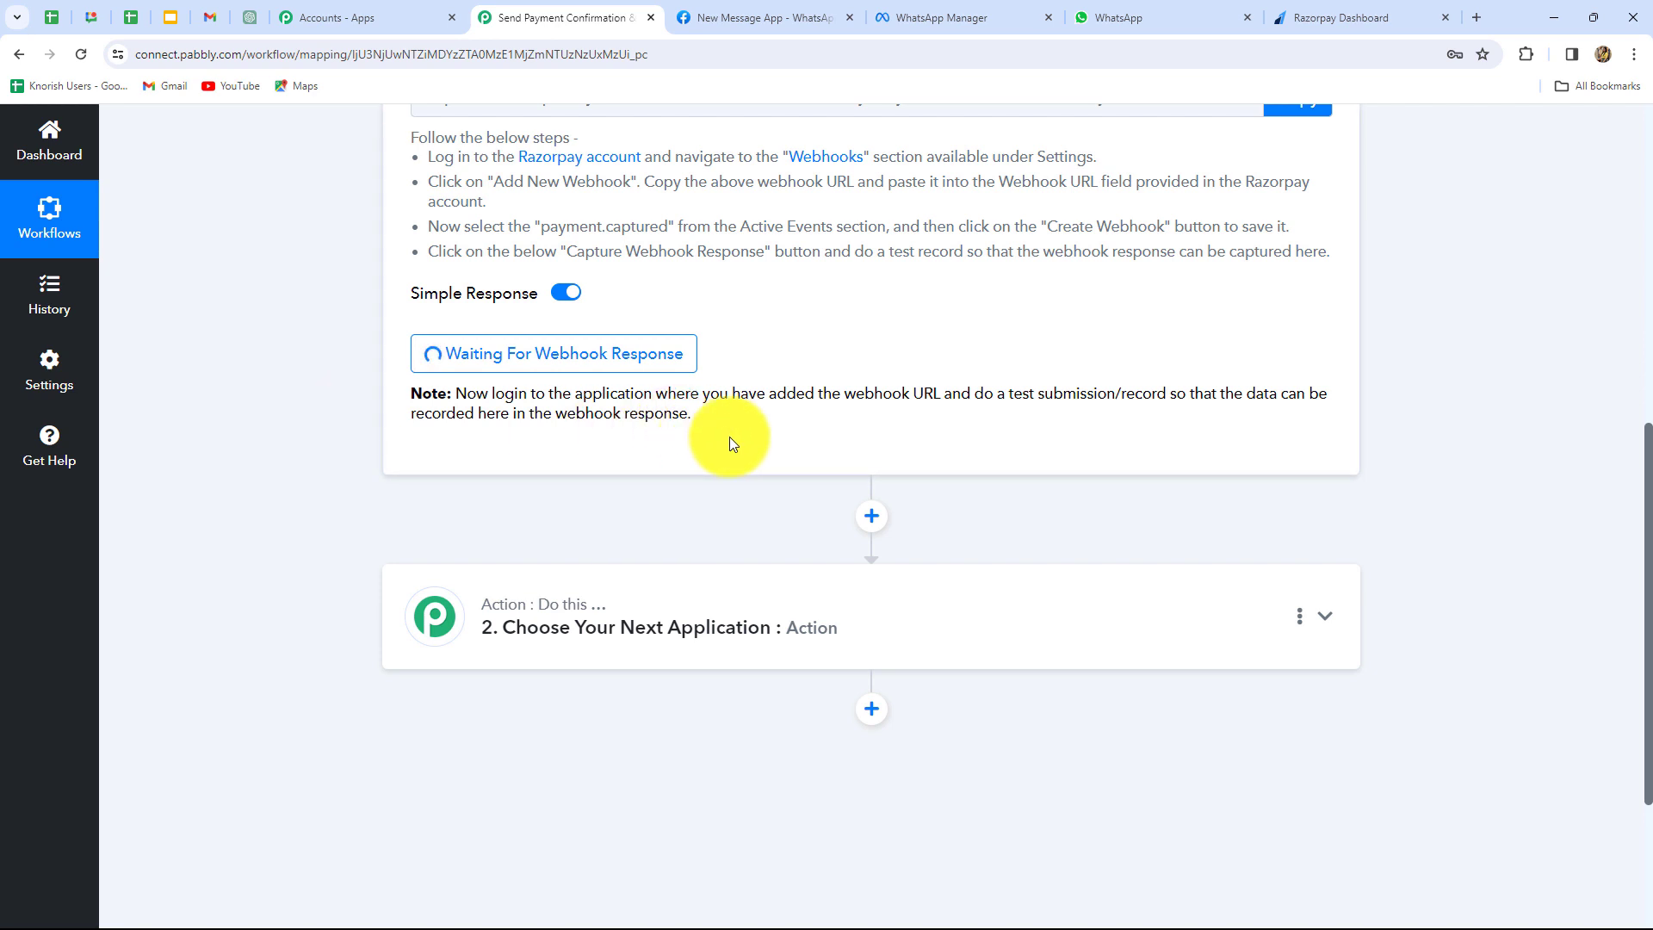
scroll(1051, 470, up, 3)
scroll(1052, 463, up, 2)
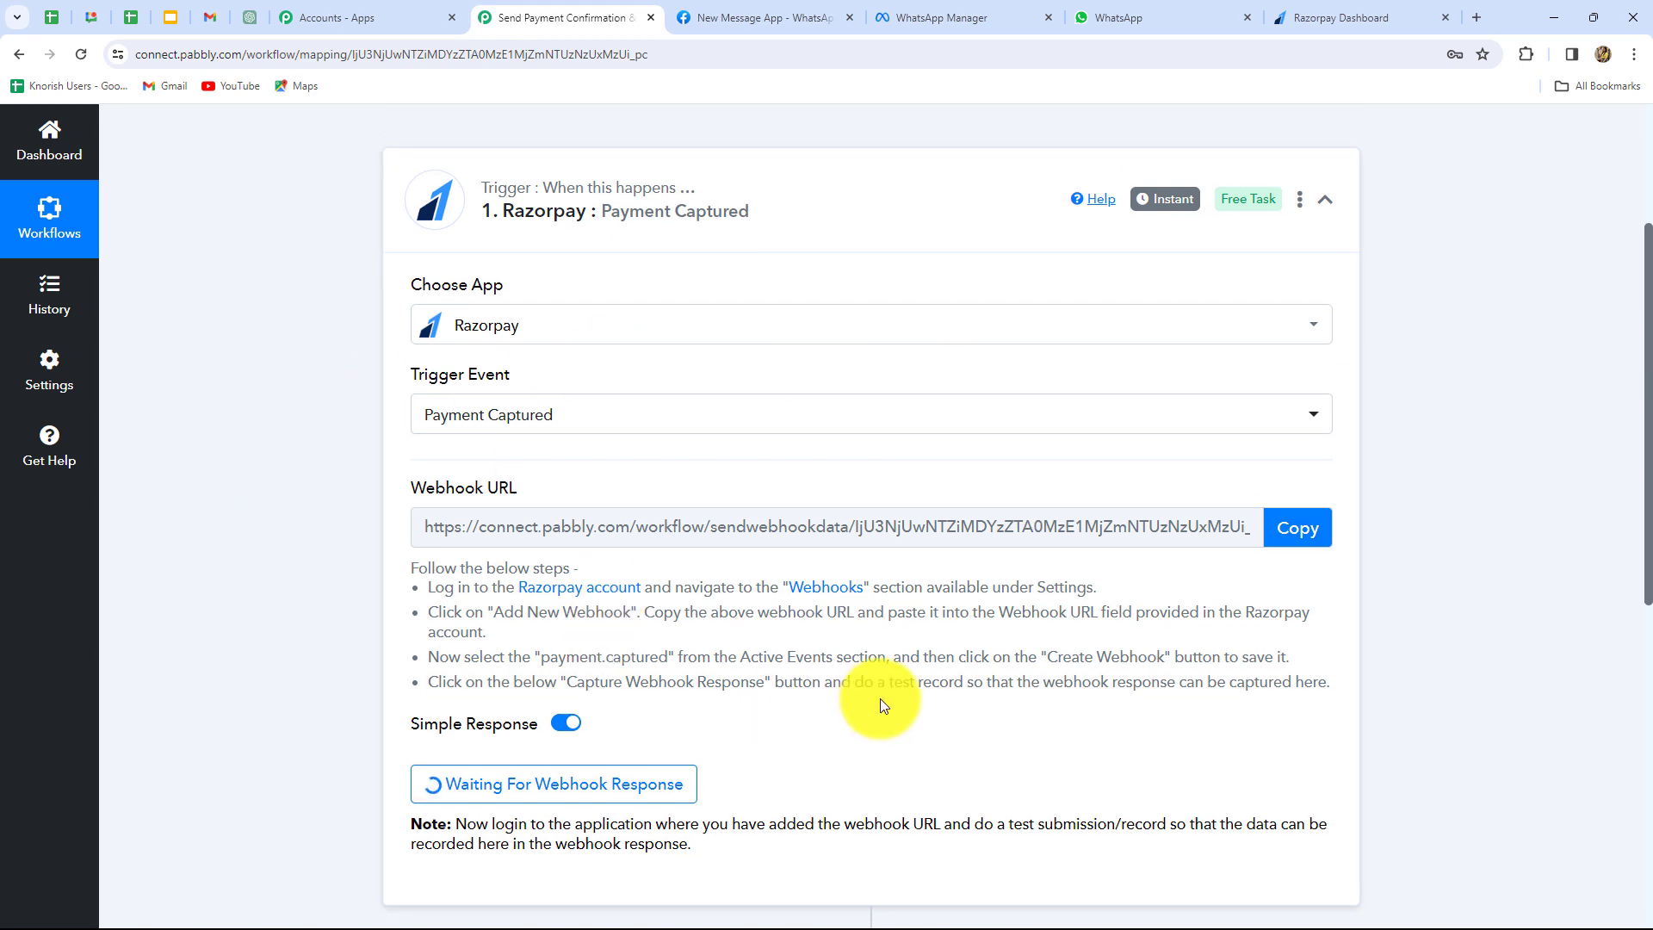
Copy the Tiffin Treats page URL from Payment Pages and load it in a new browser tab
click(1316, 17)
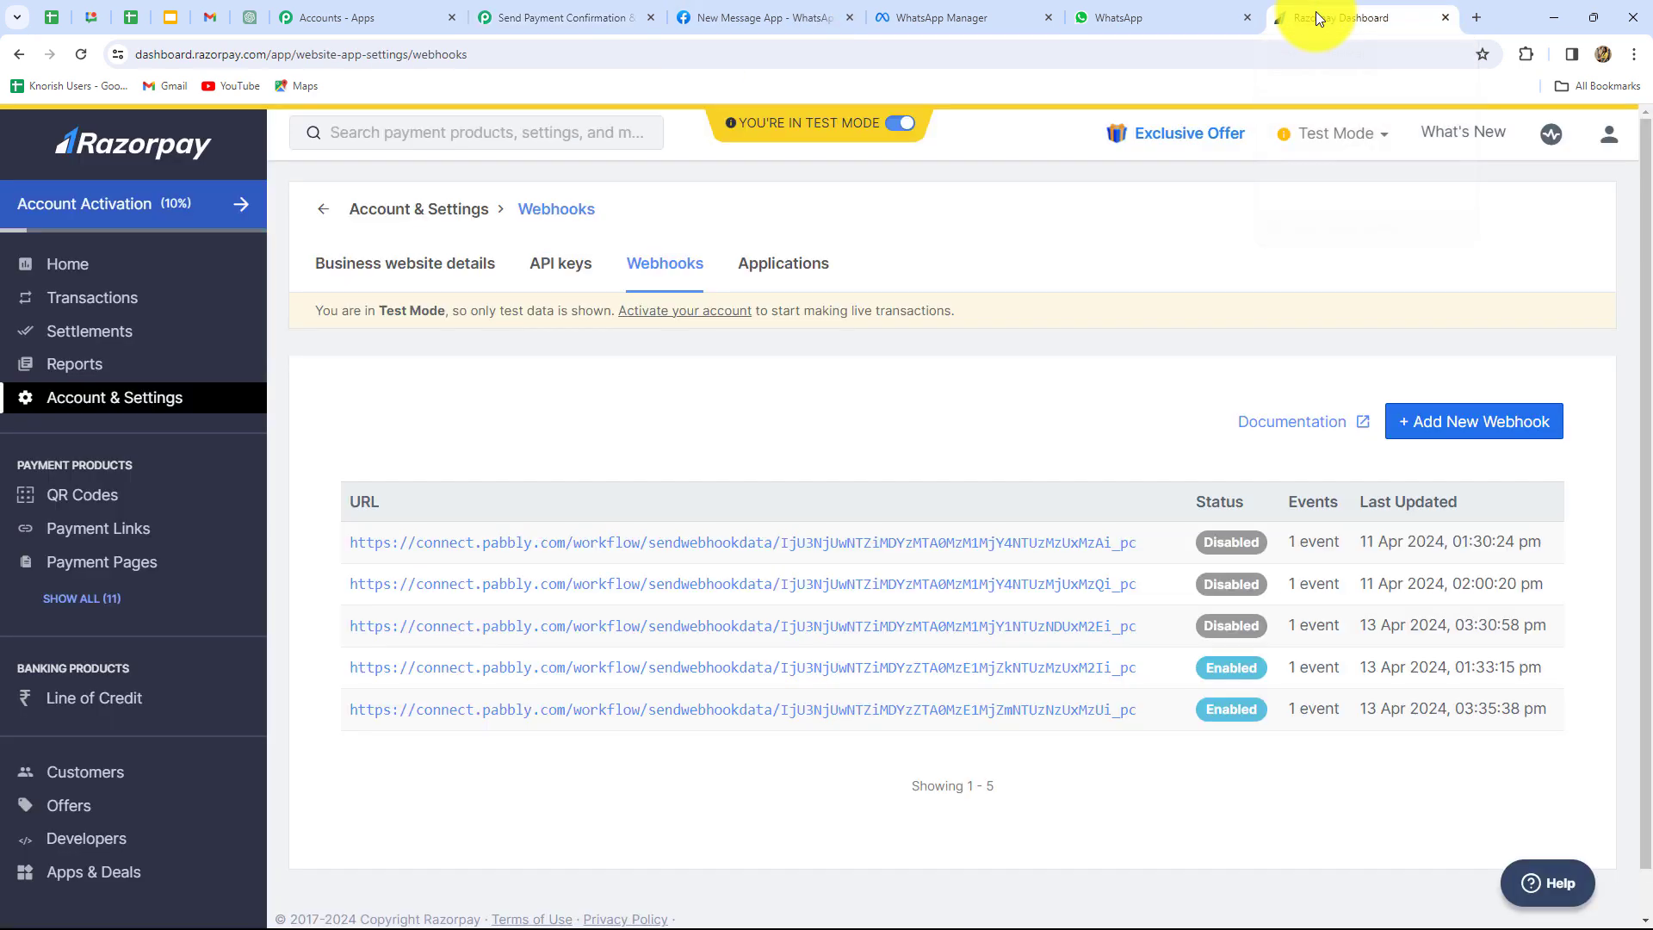
click(86, 563)
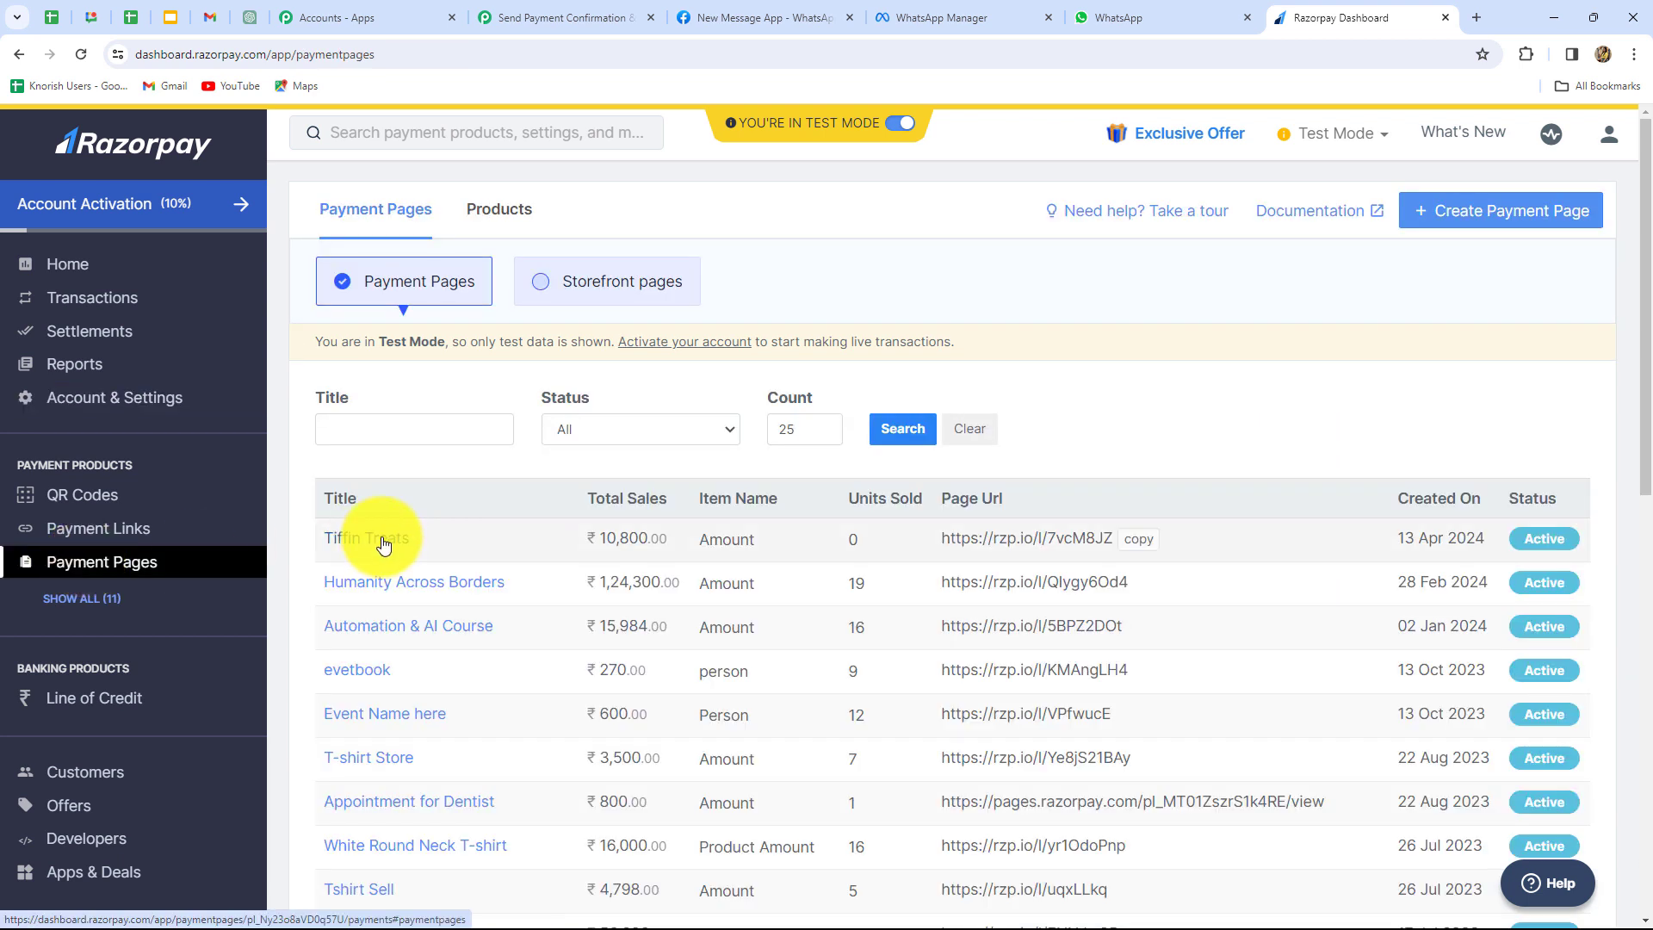
click(384, 541)
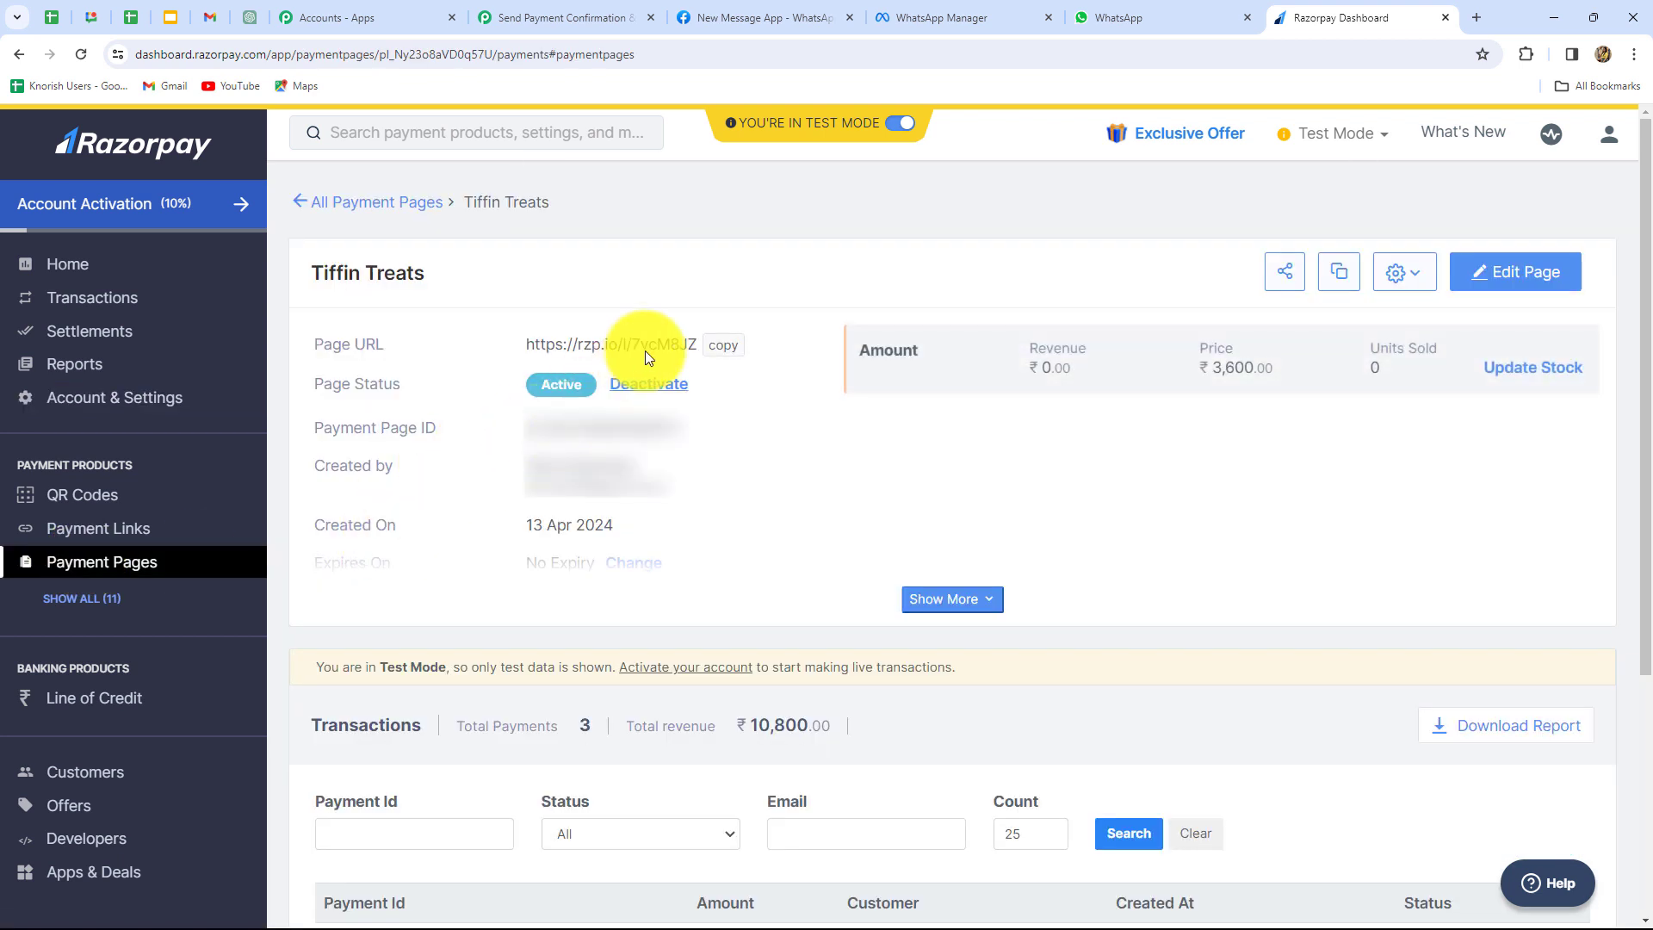
click(723, 347)
click(1476, 17)
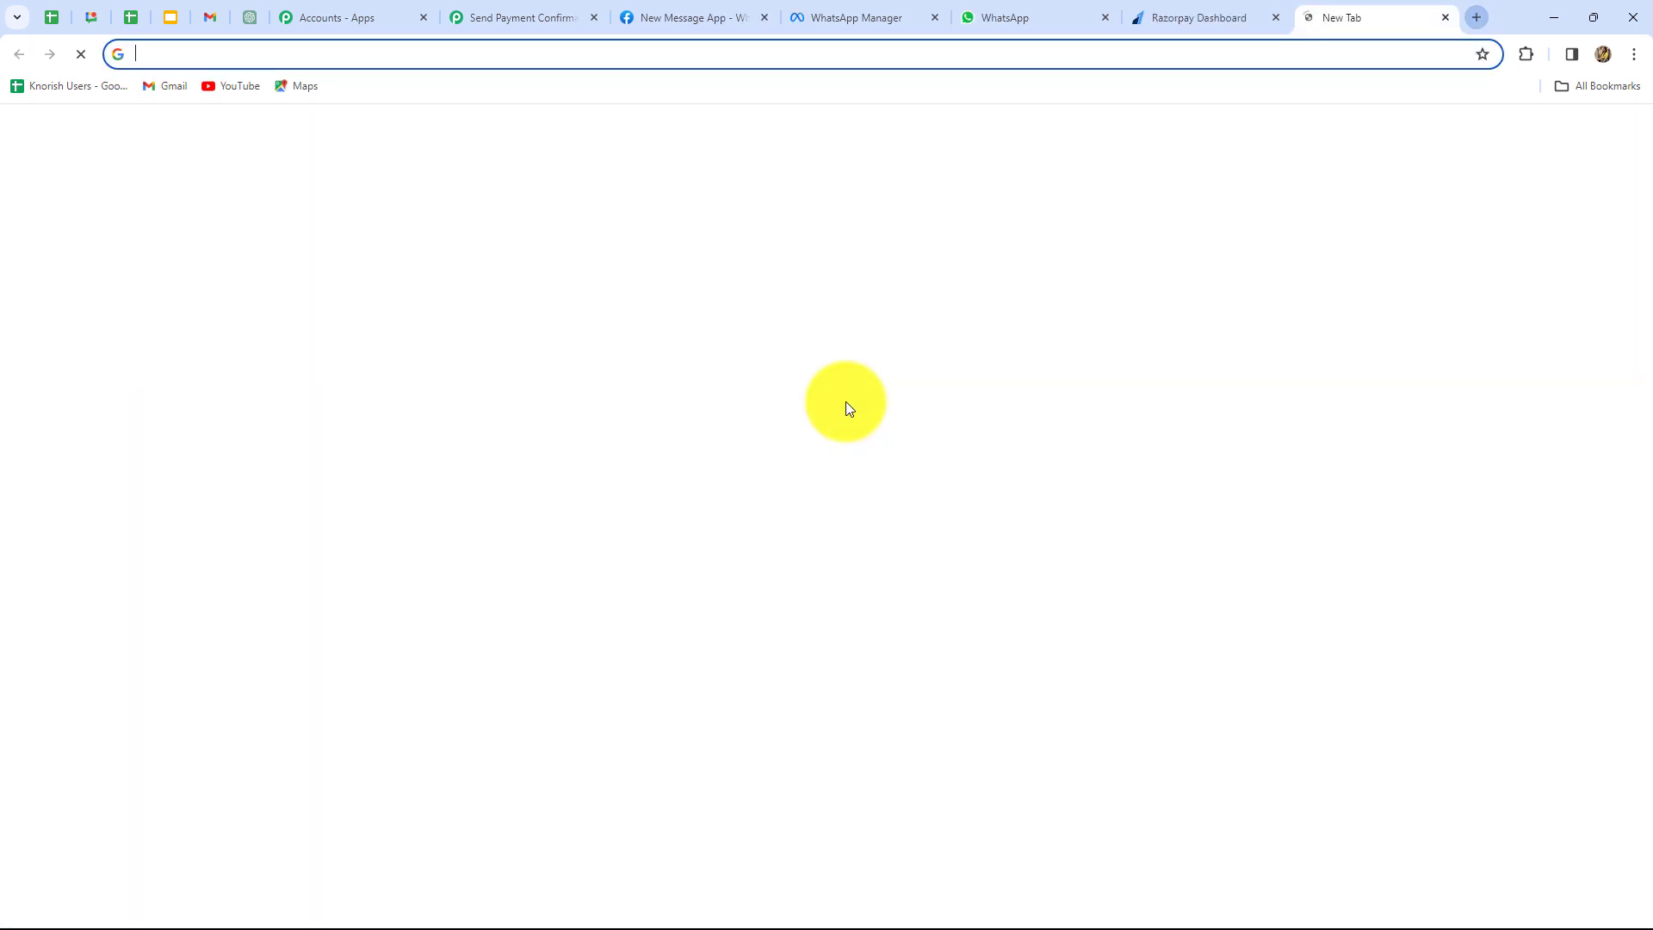
key(ctrl+v)
key(Return)
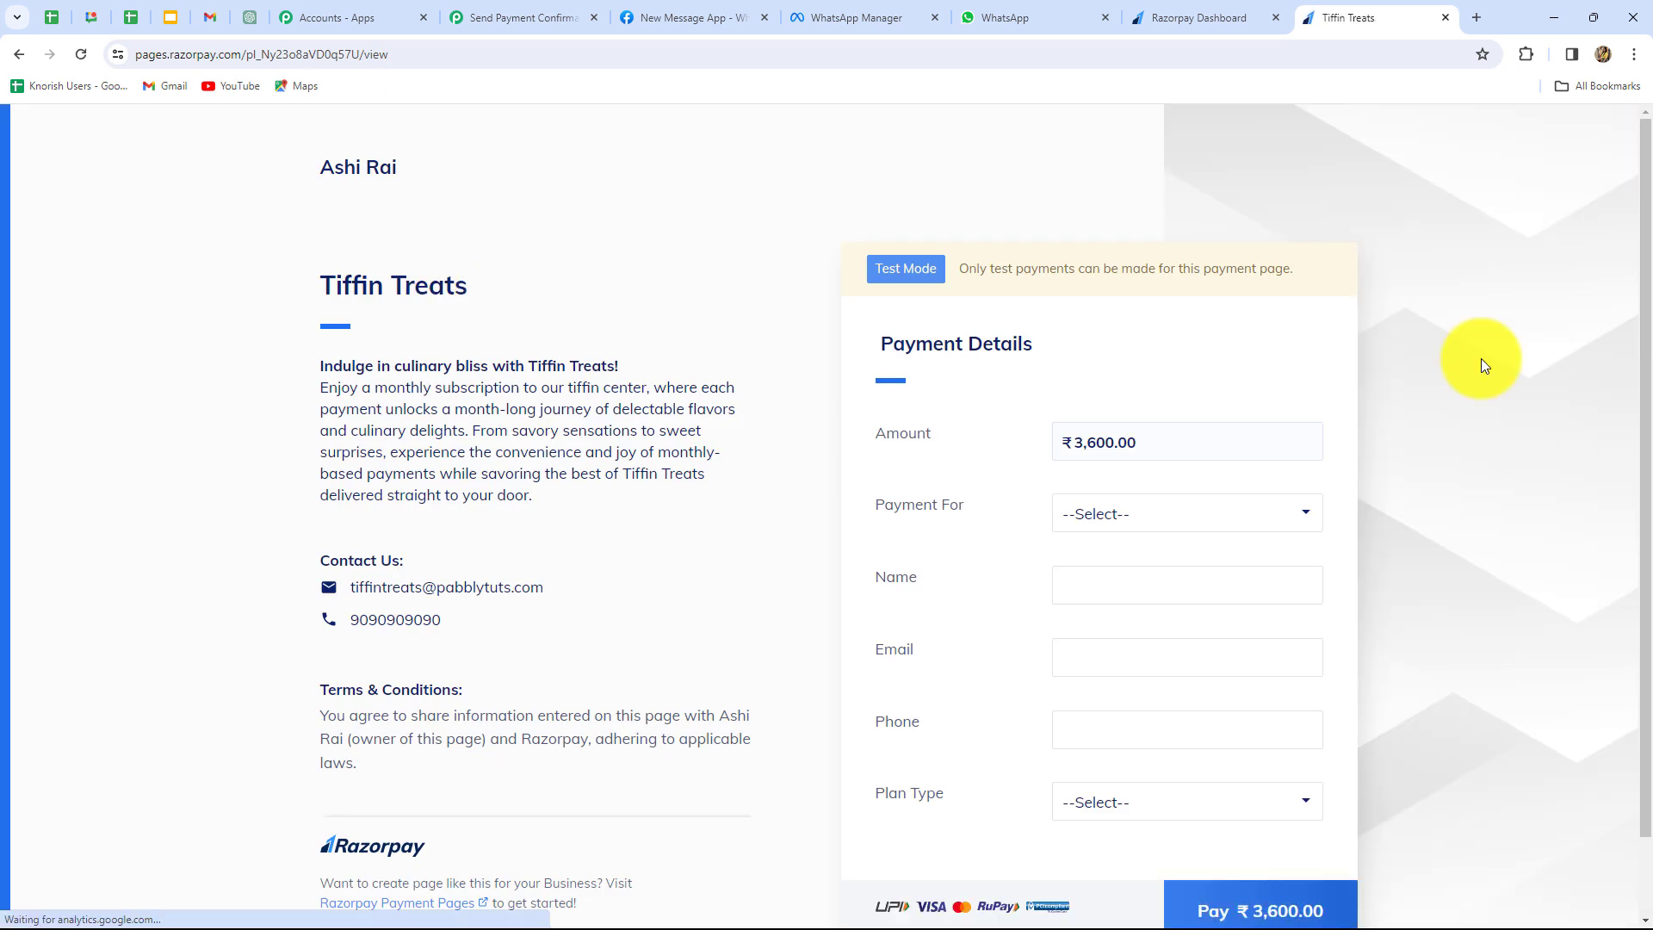
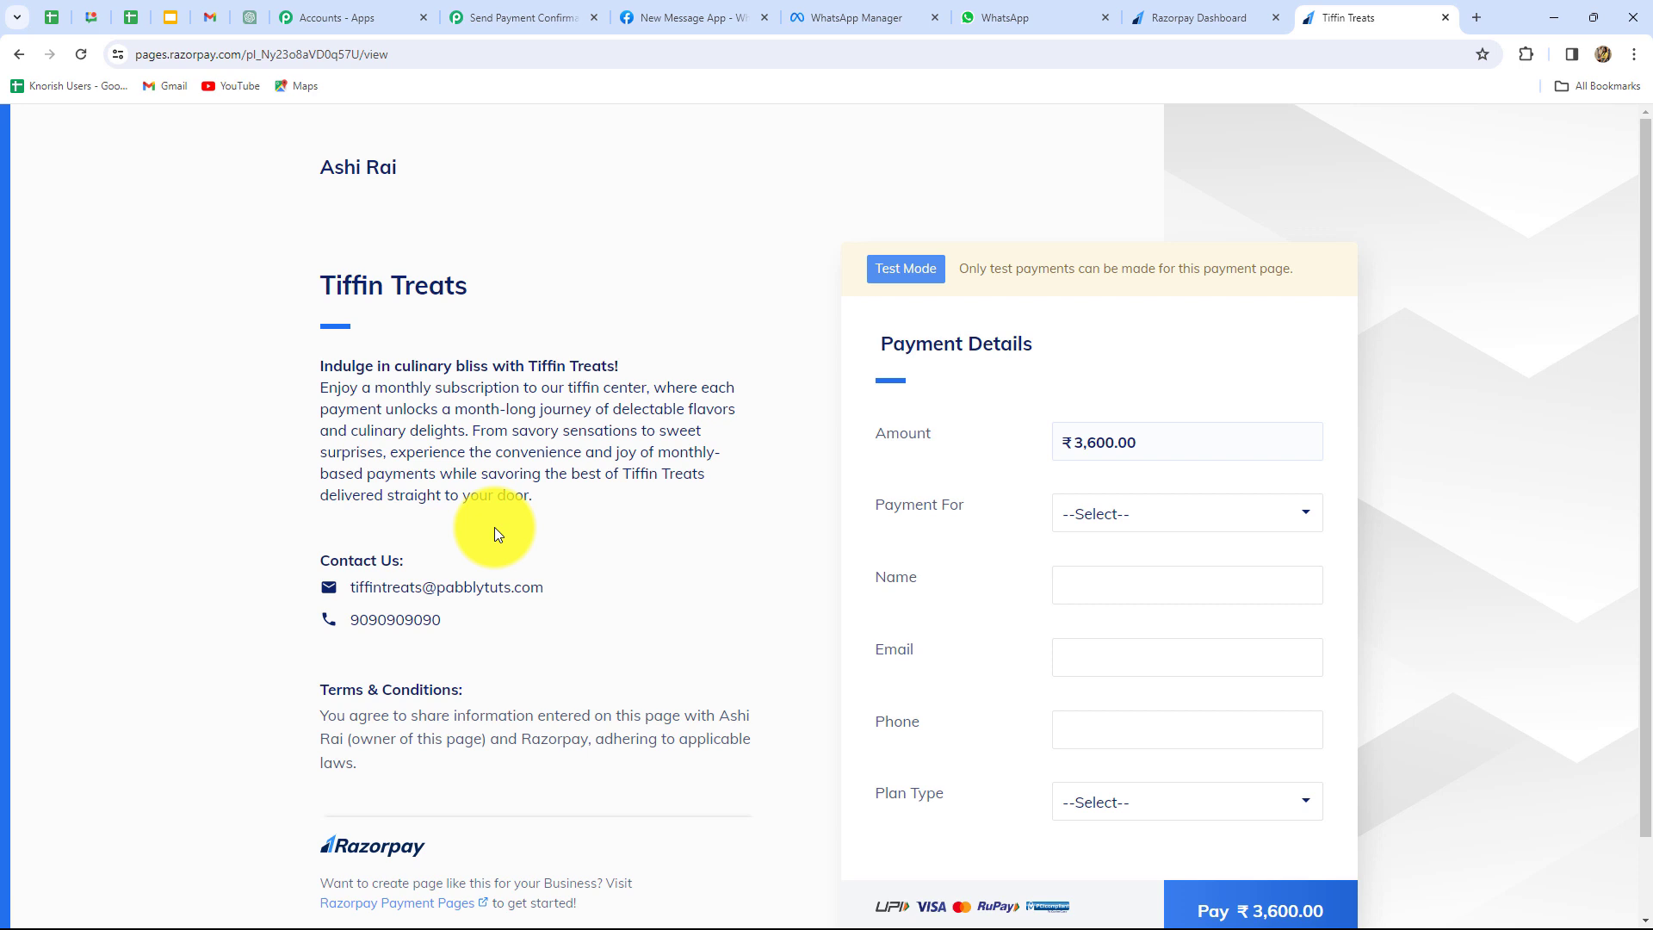
Select Tiffin Treats under Payment For and enter the customer's name
scroll(494, 527, down, 1)
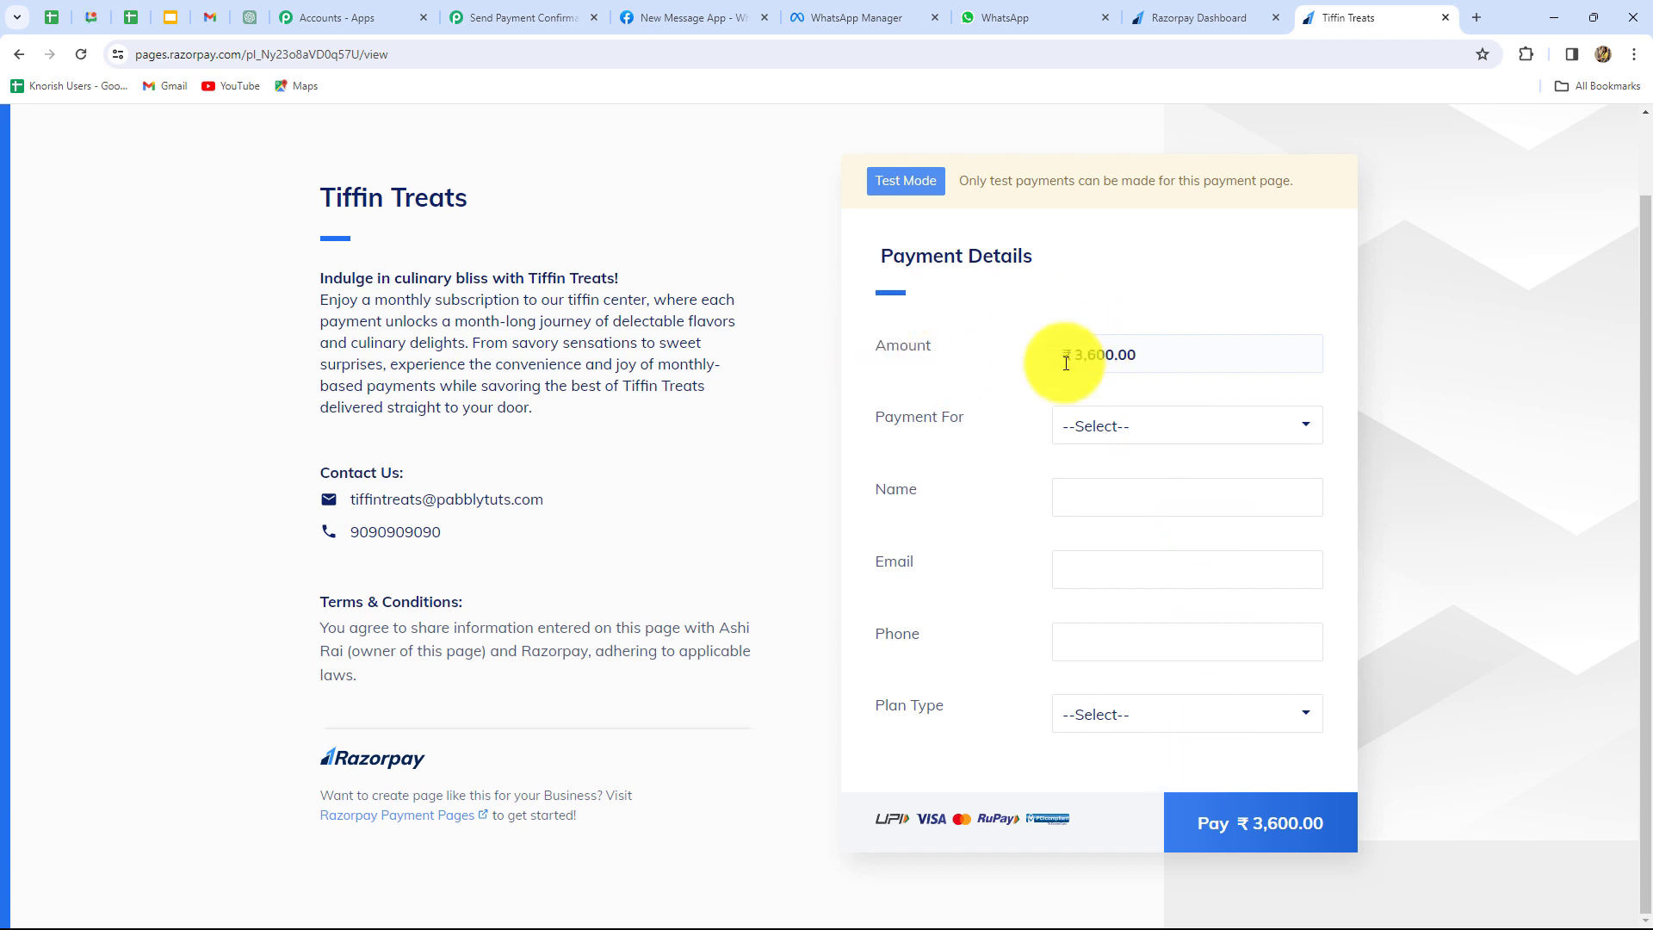
click(1152, 437)
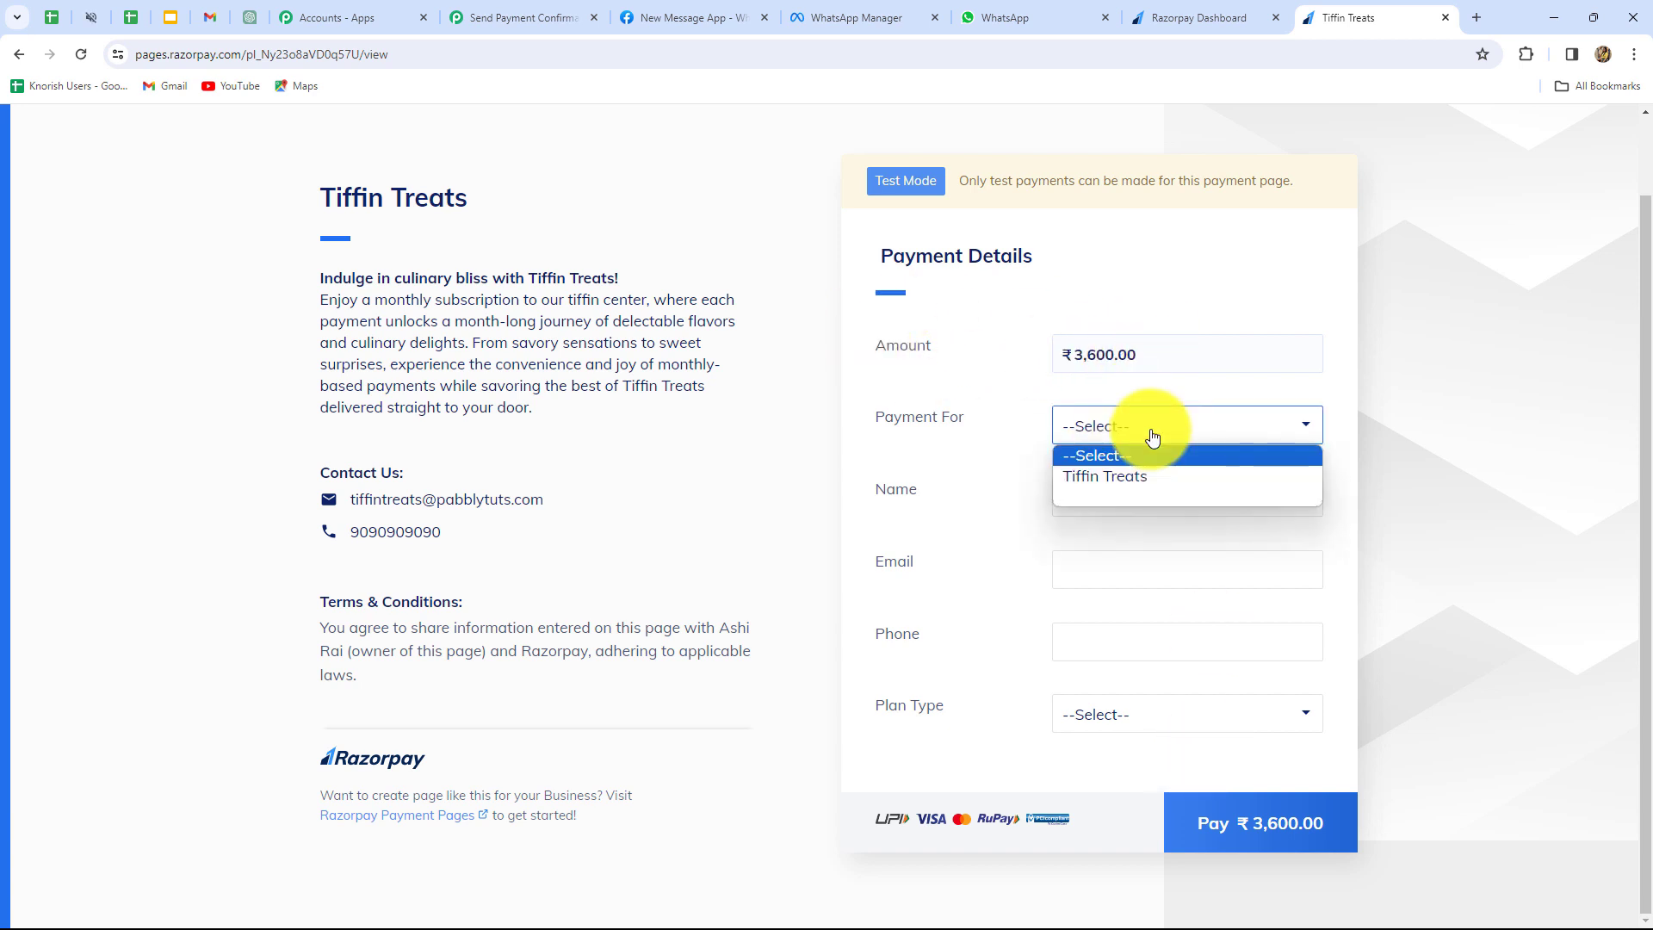
click(1121, 479)
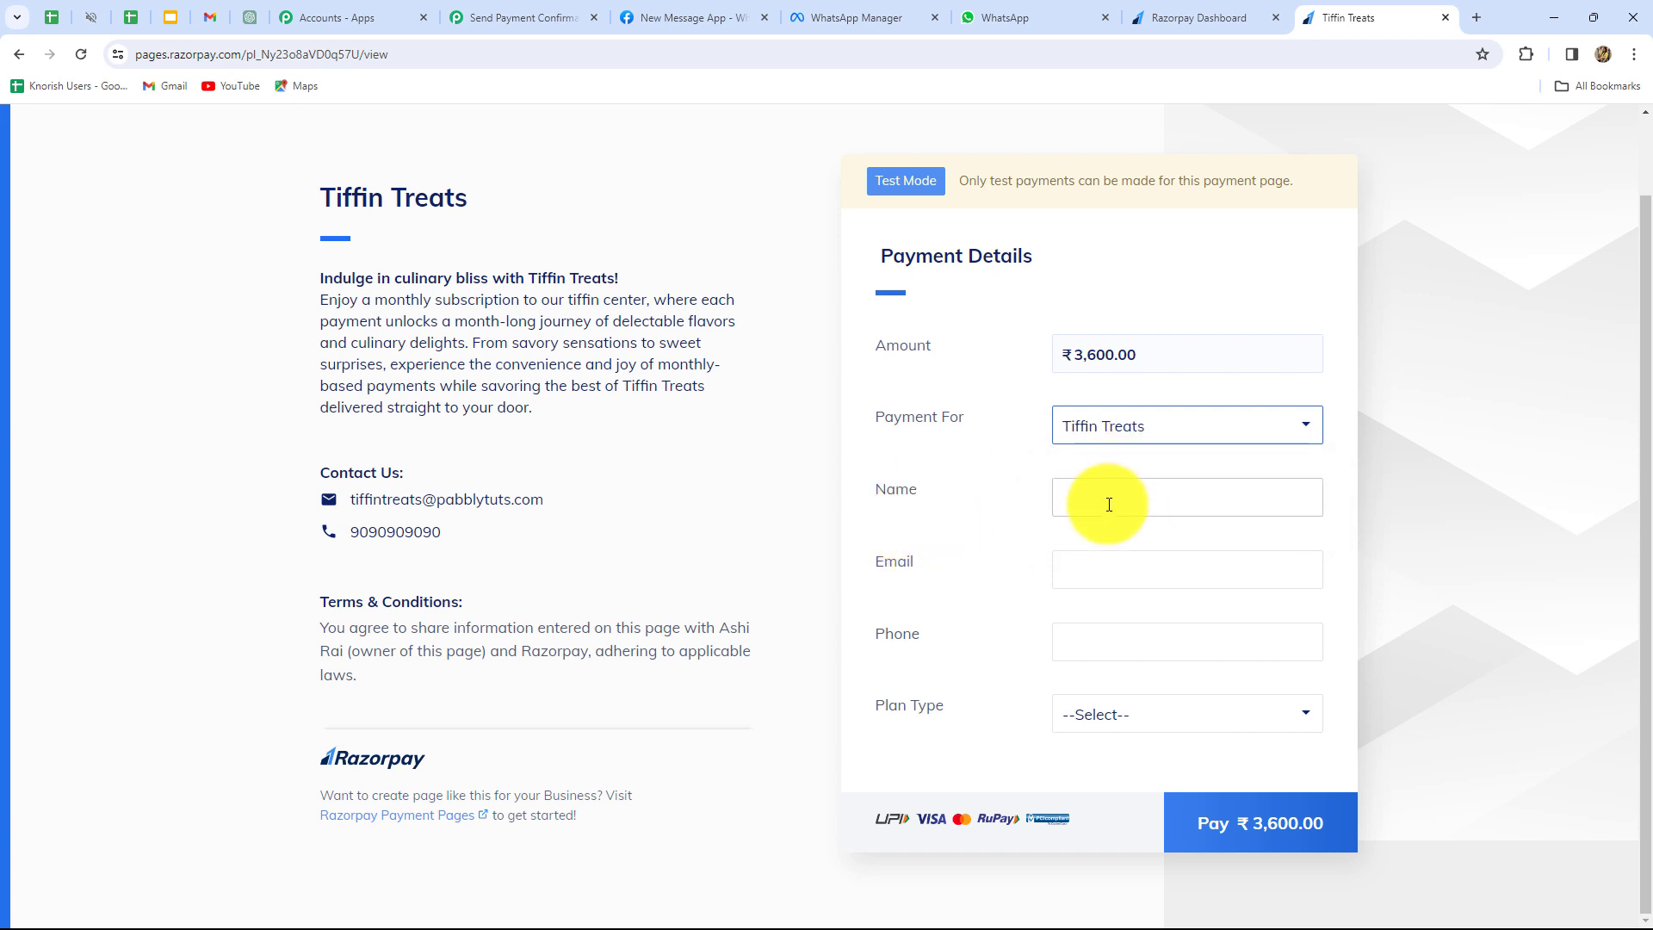
click(1099, 502)
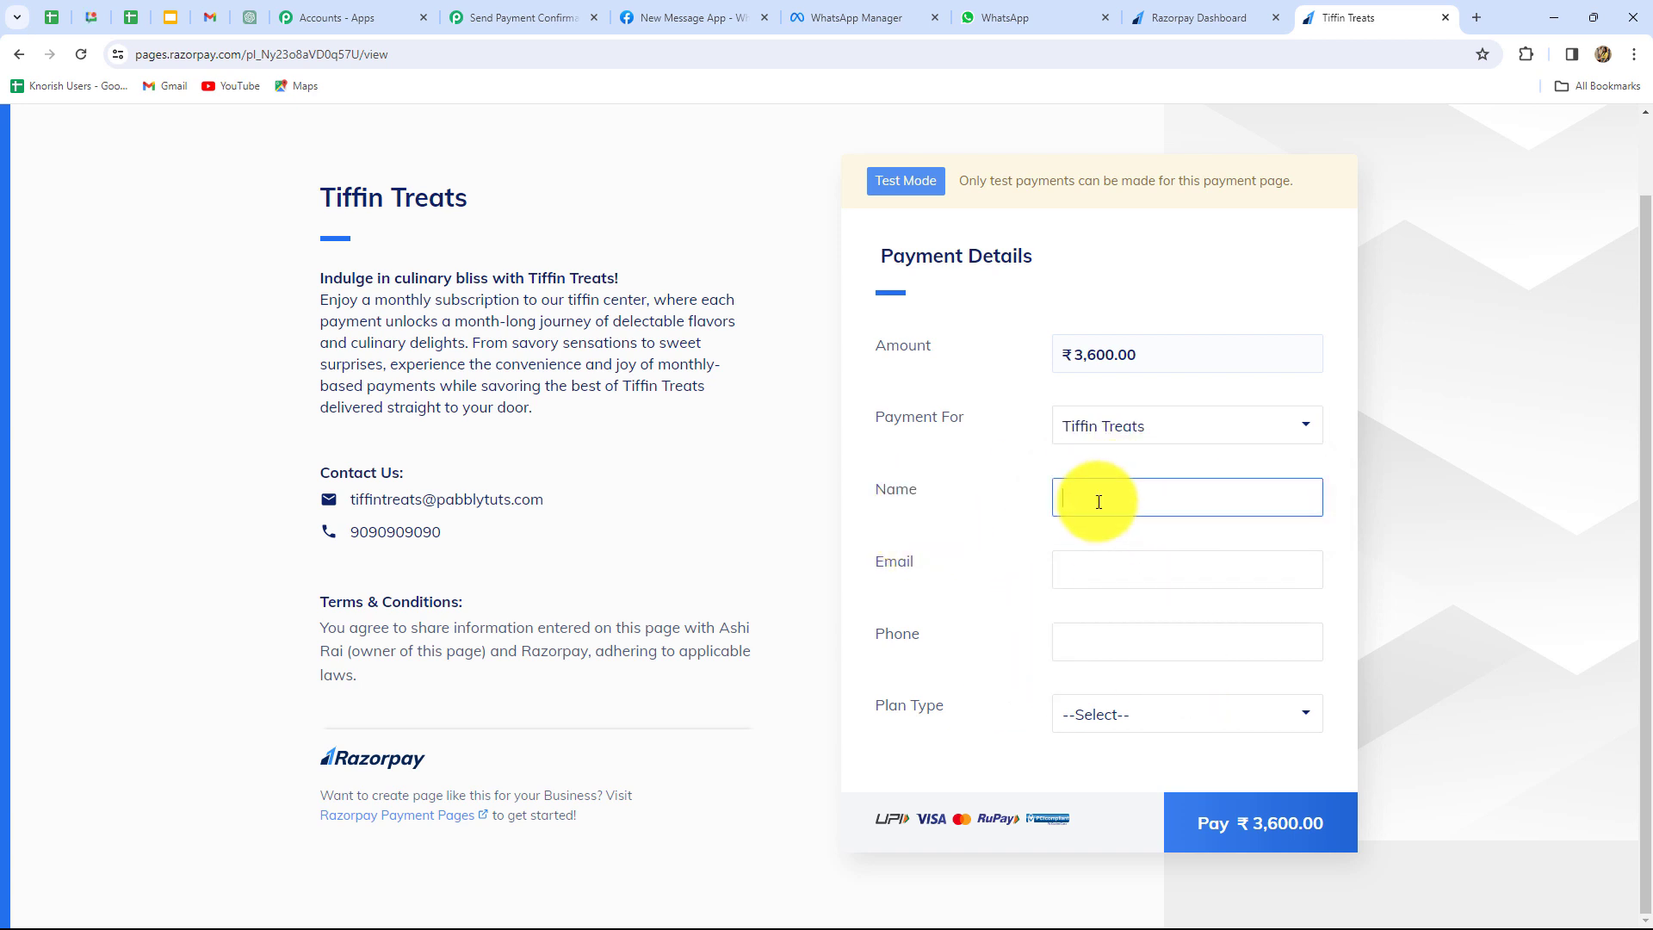
click(1099, 502)
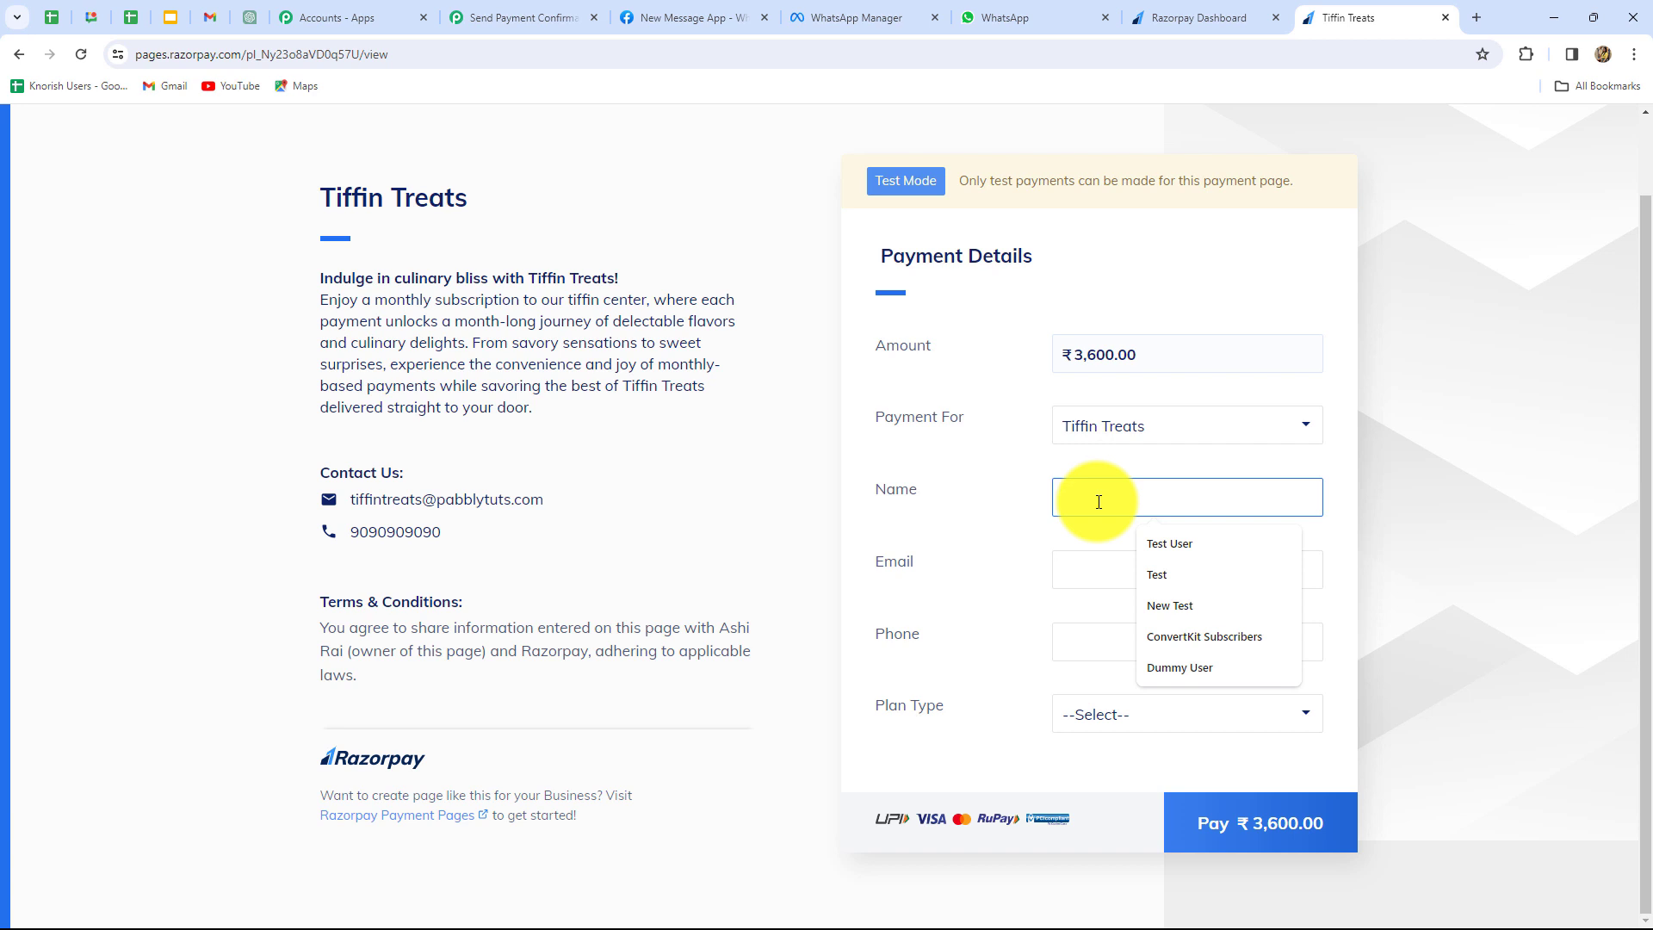
text(Dummy)
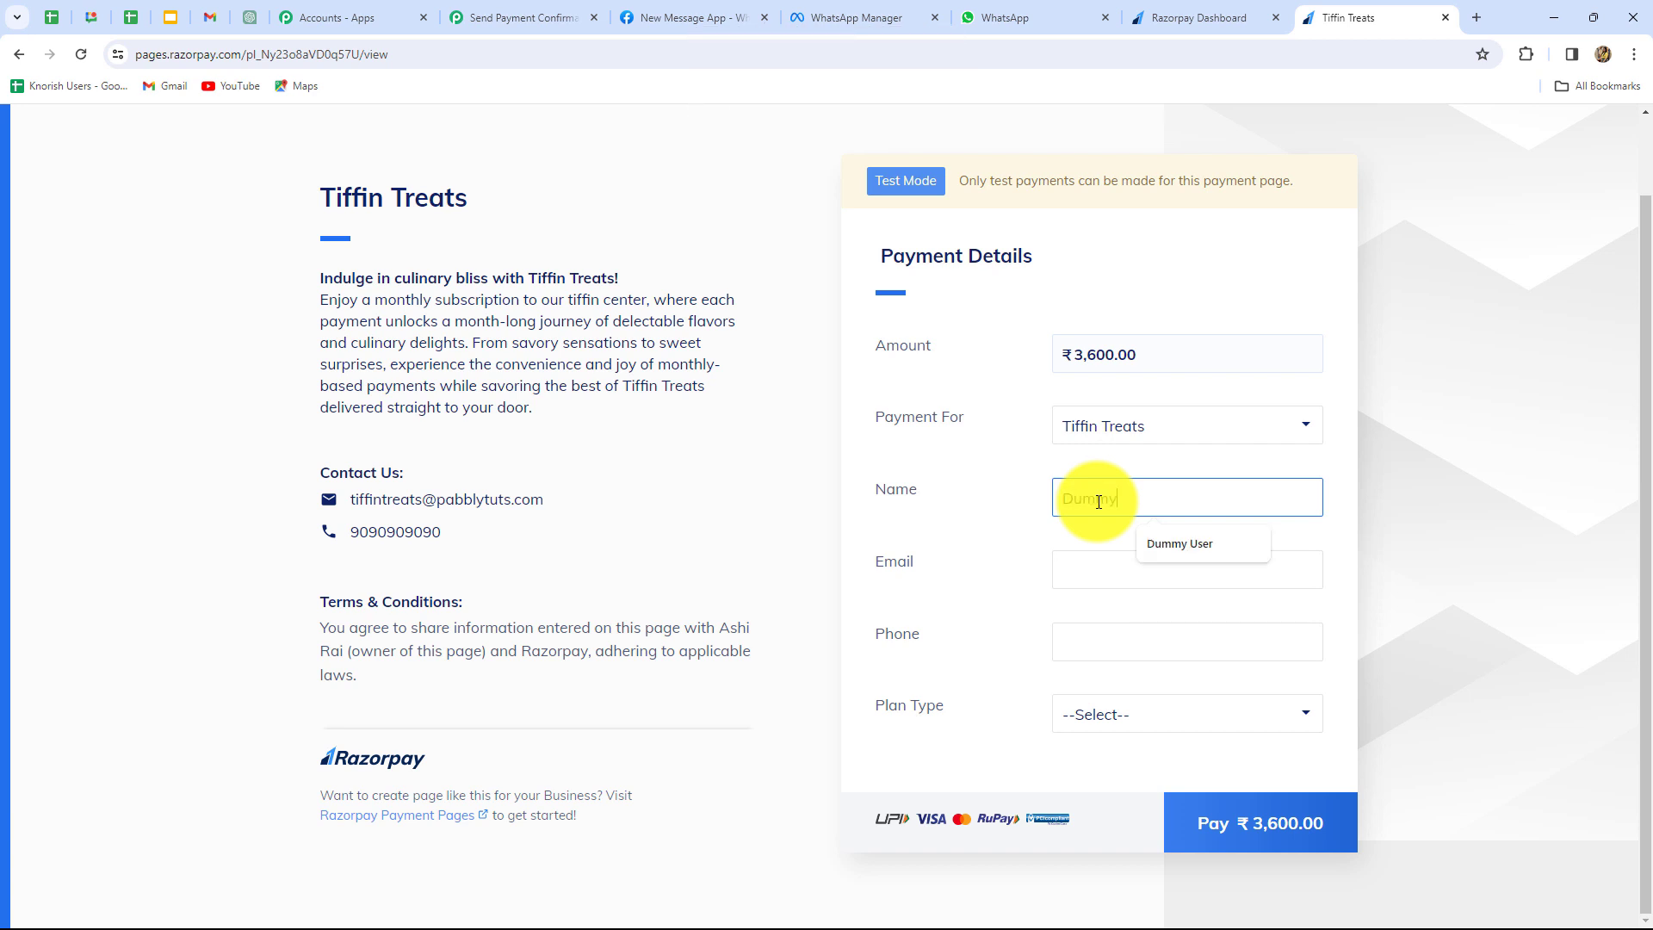
key(Caps_Lock)
text(U)
key(Caps_Lock)
text(ser)
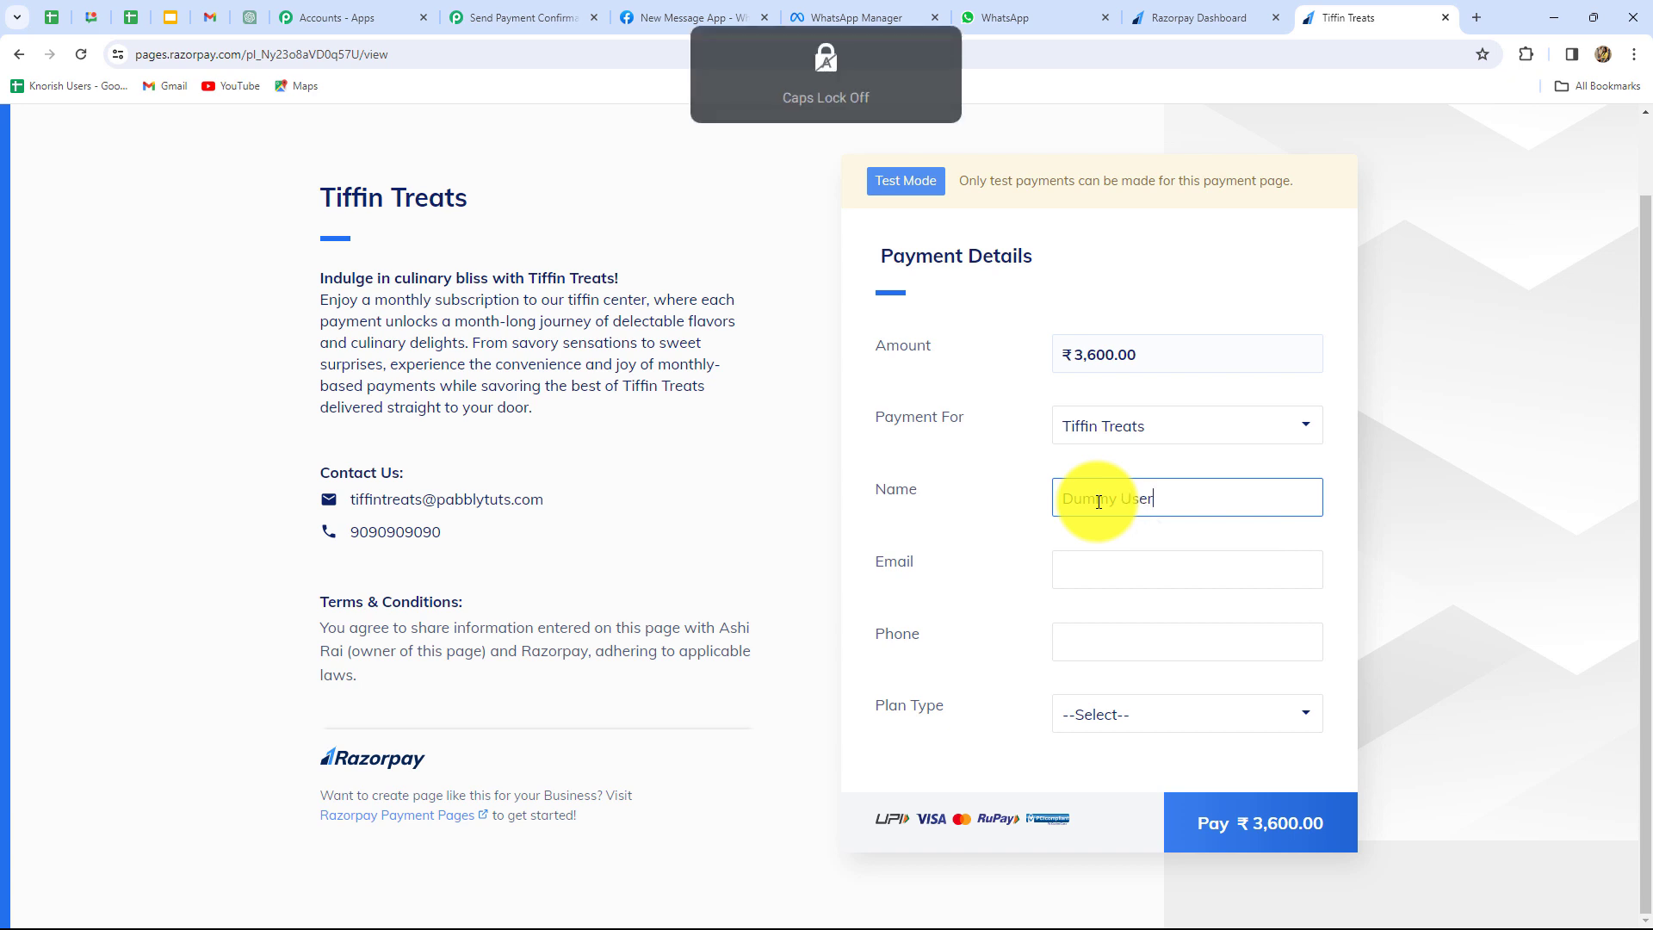
Enter the customer's e-mail and phone, choose the Monthly plan, and start the ₹3,600.00 payment
click(1089, 583)
text(dummyuser98@pabblytuts.com)
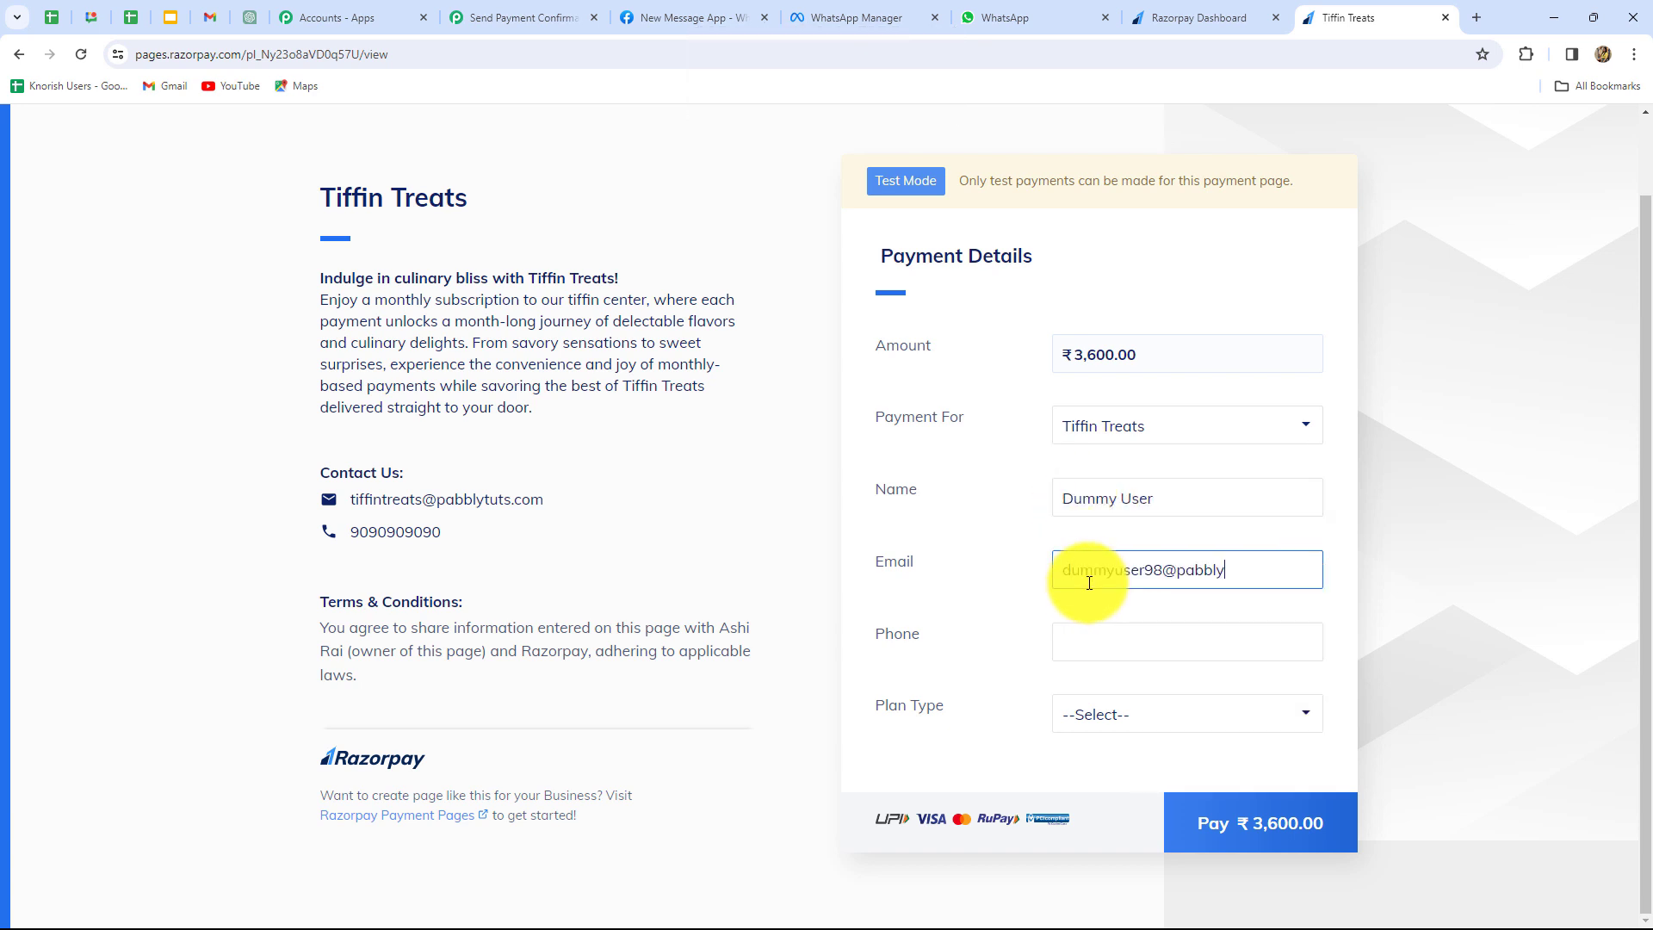
click(1093, 650)
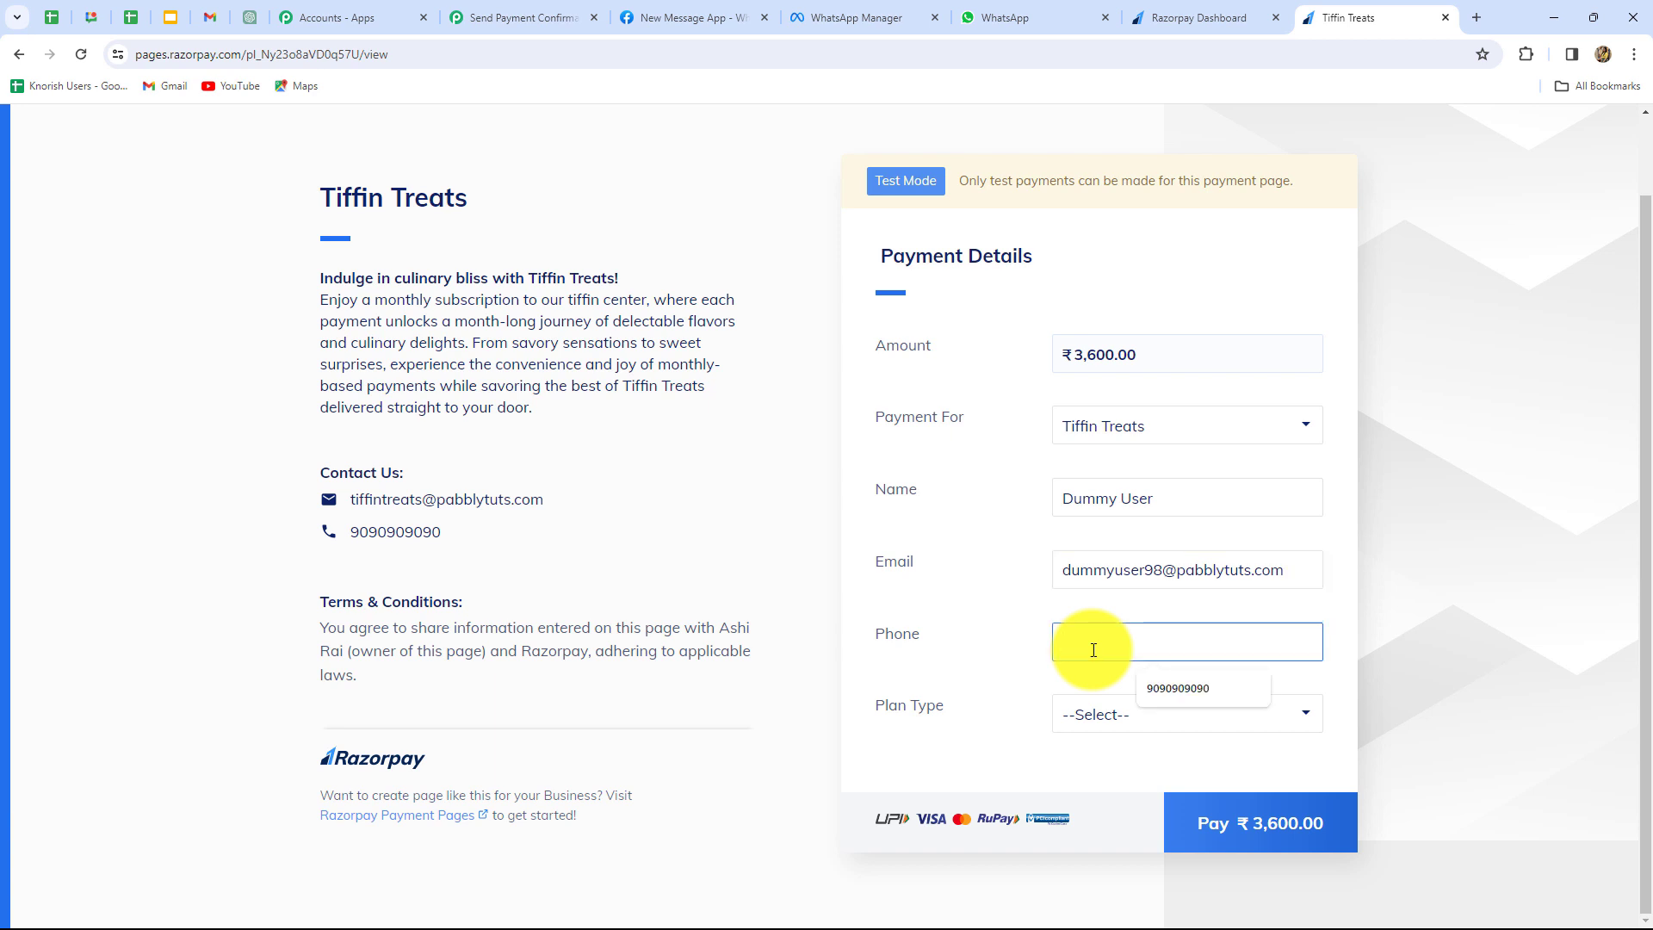
text(8787878787)
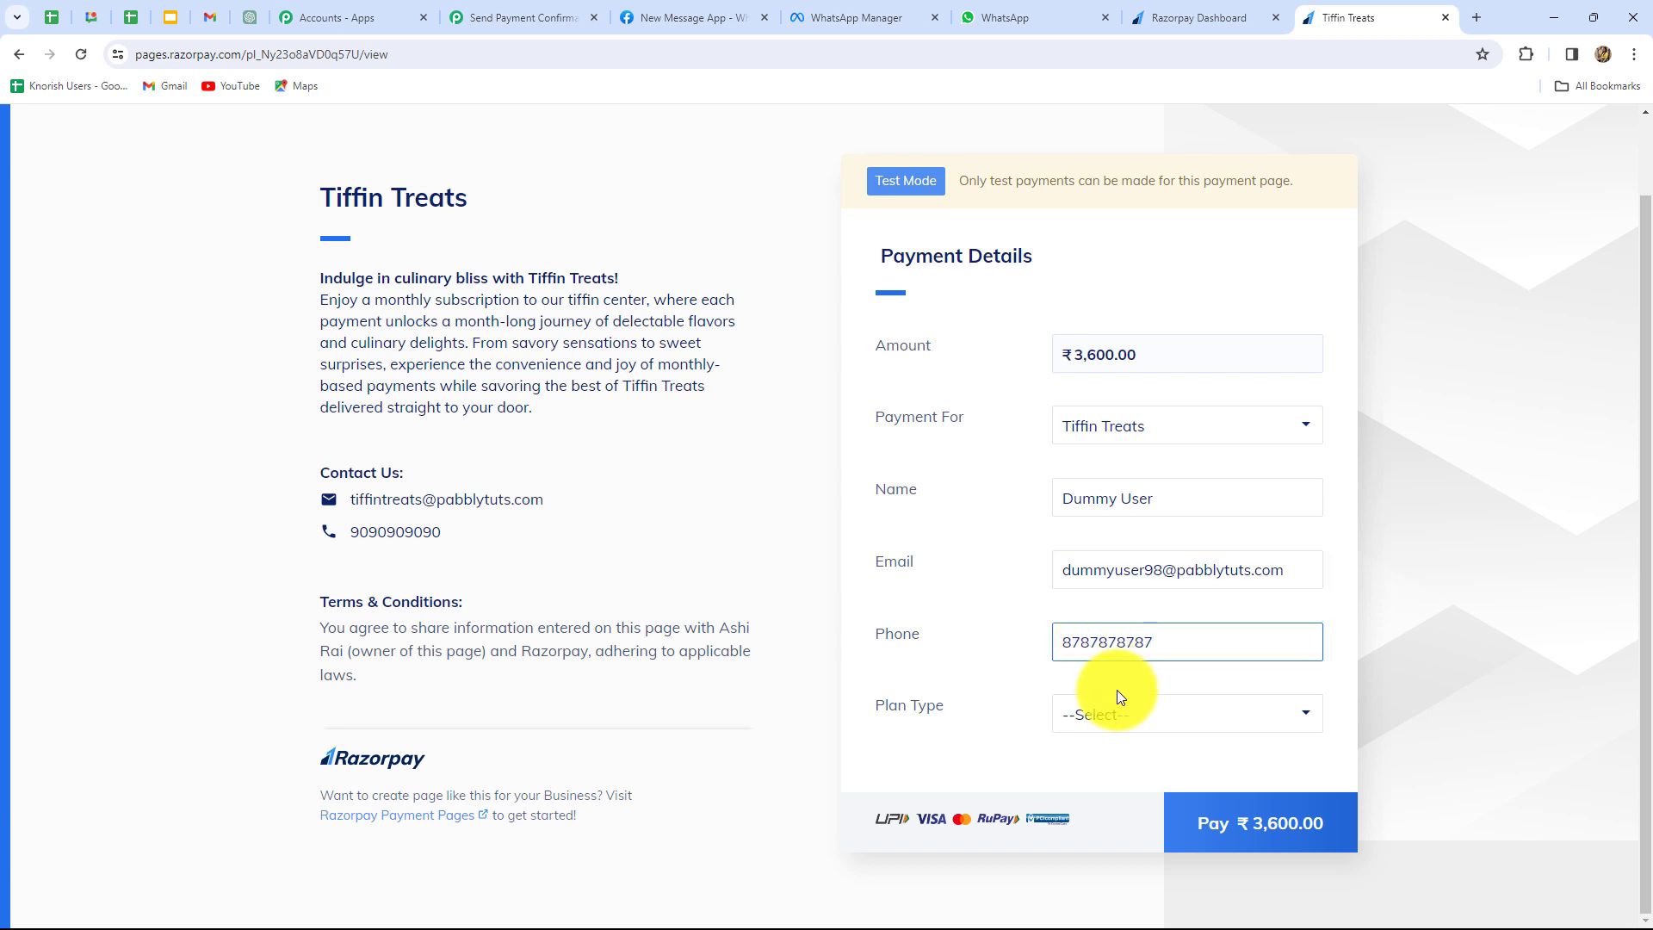
click(1118, 696)
click(1113, 768)
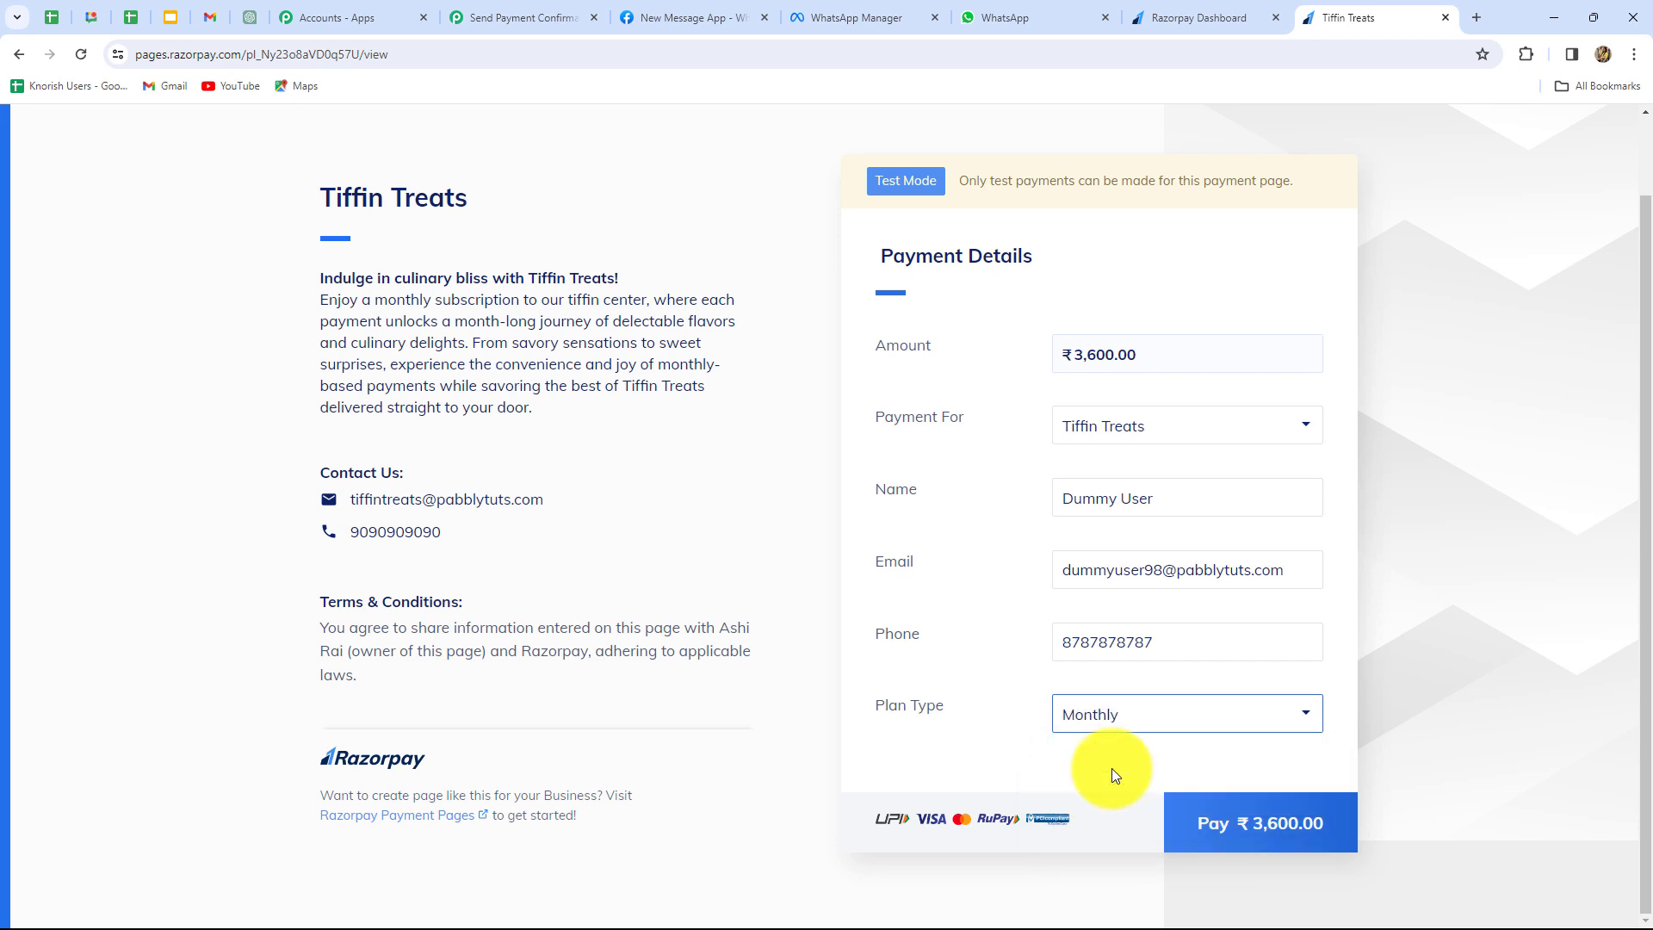
click(1221, 827)
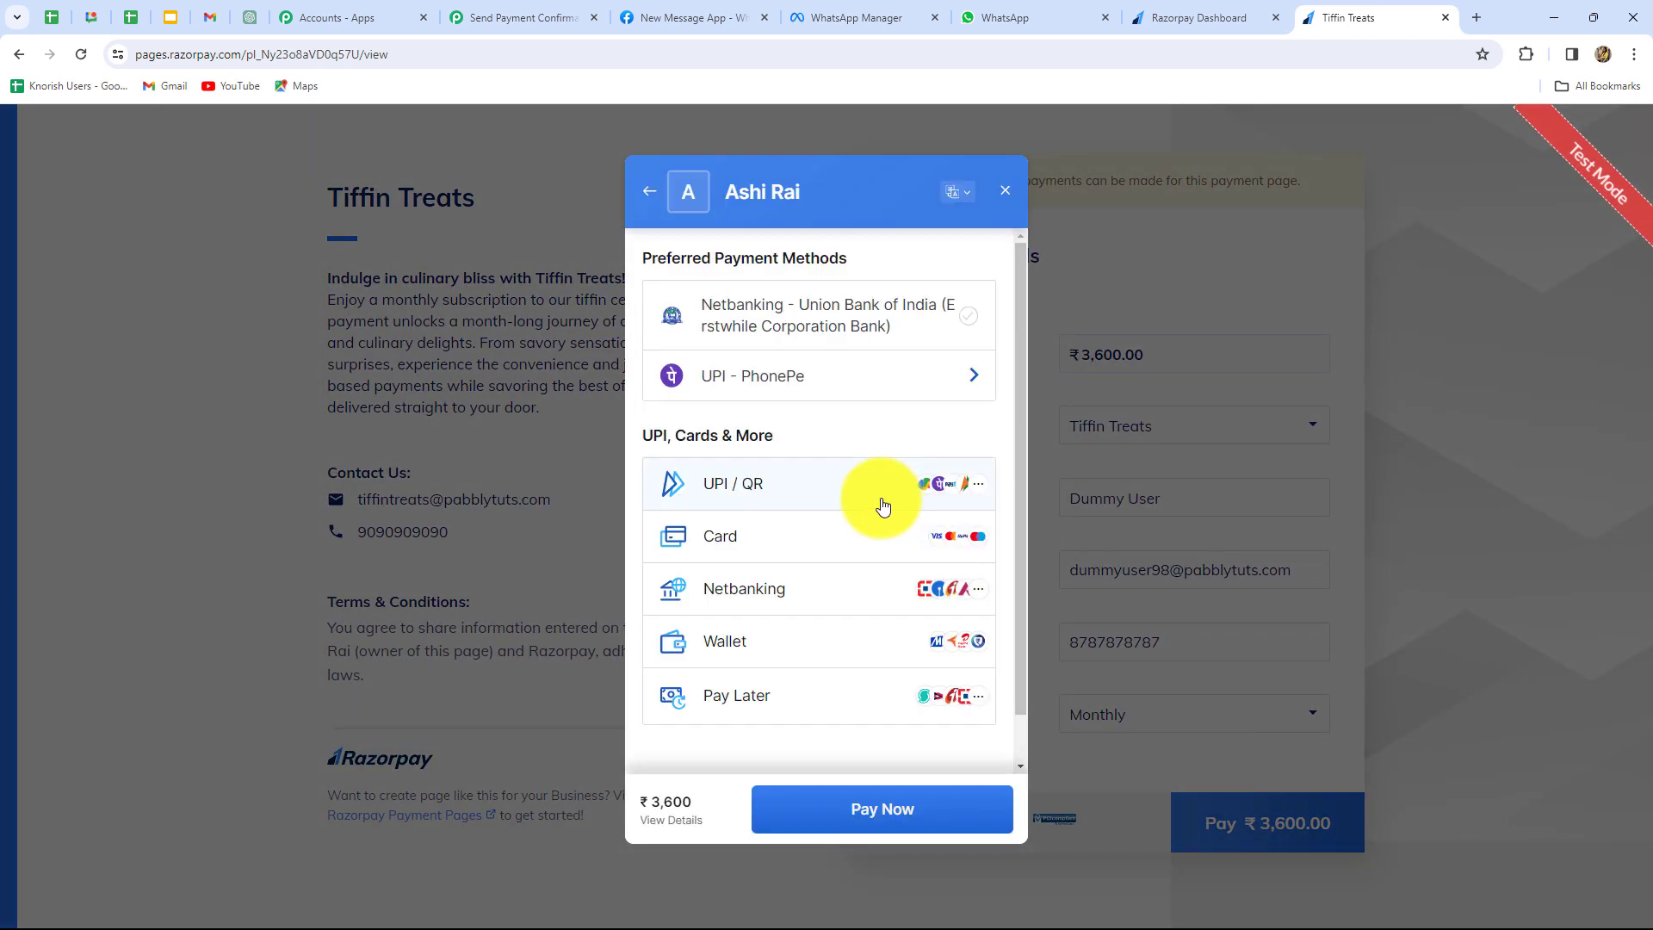
Pay by card, entering the test card number, expiry, card holder's name and security code
click(829, 546)
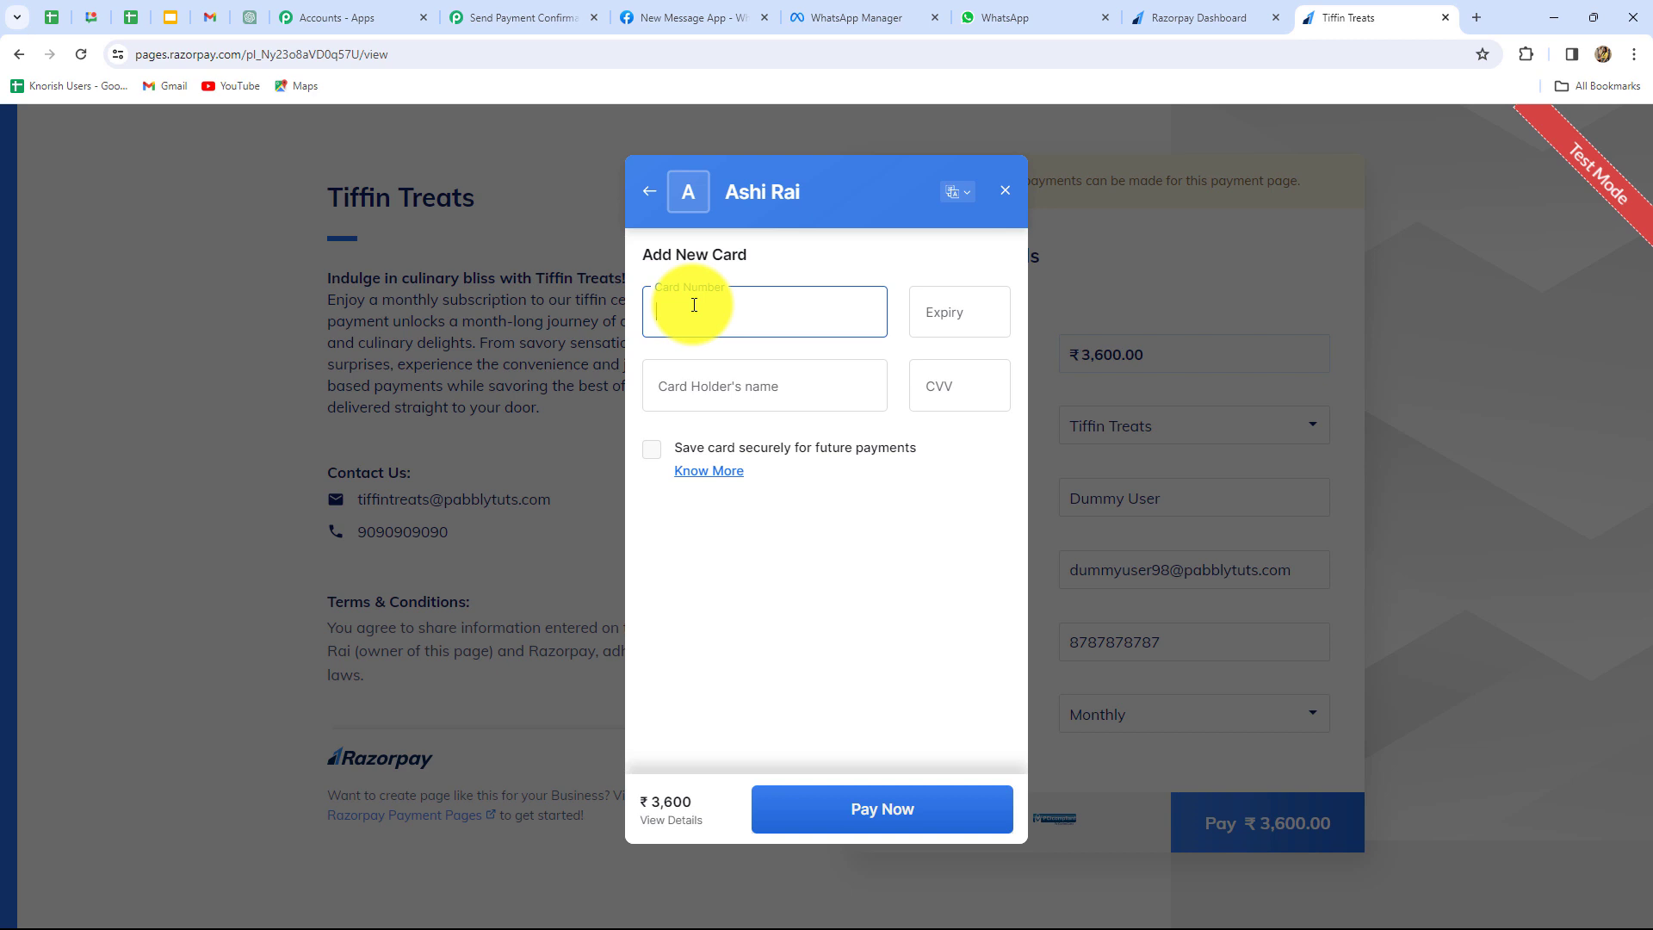
text(41111 111111111110234)
click(756, 378)
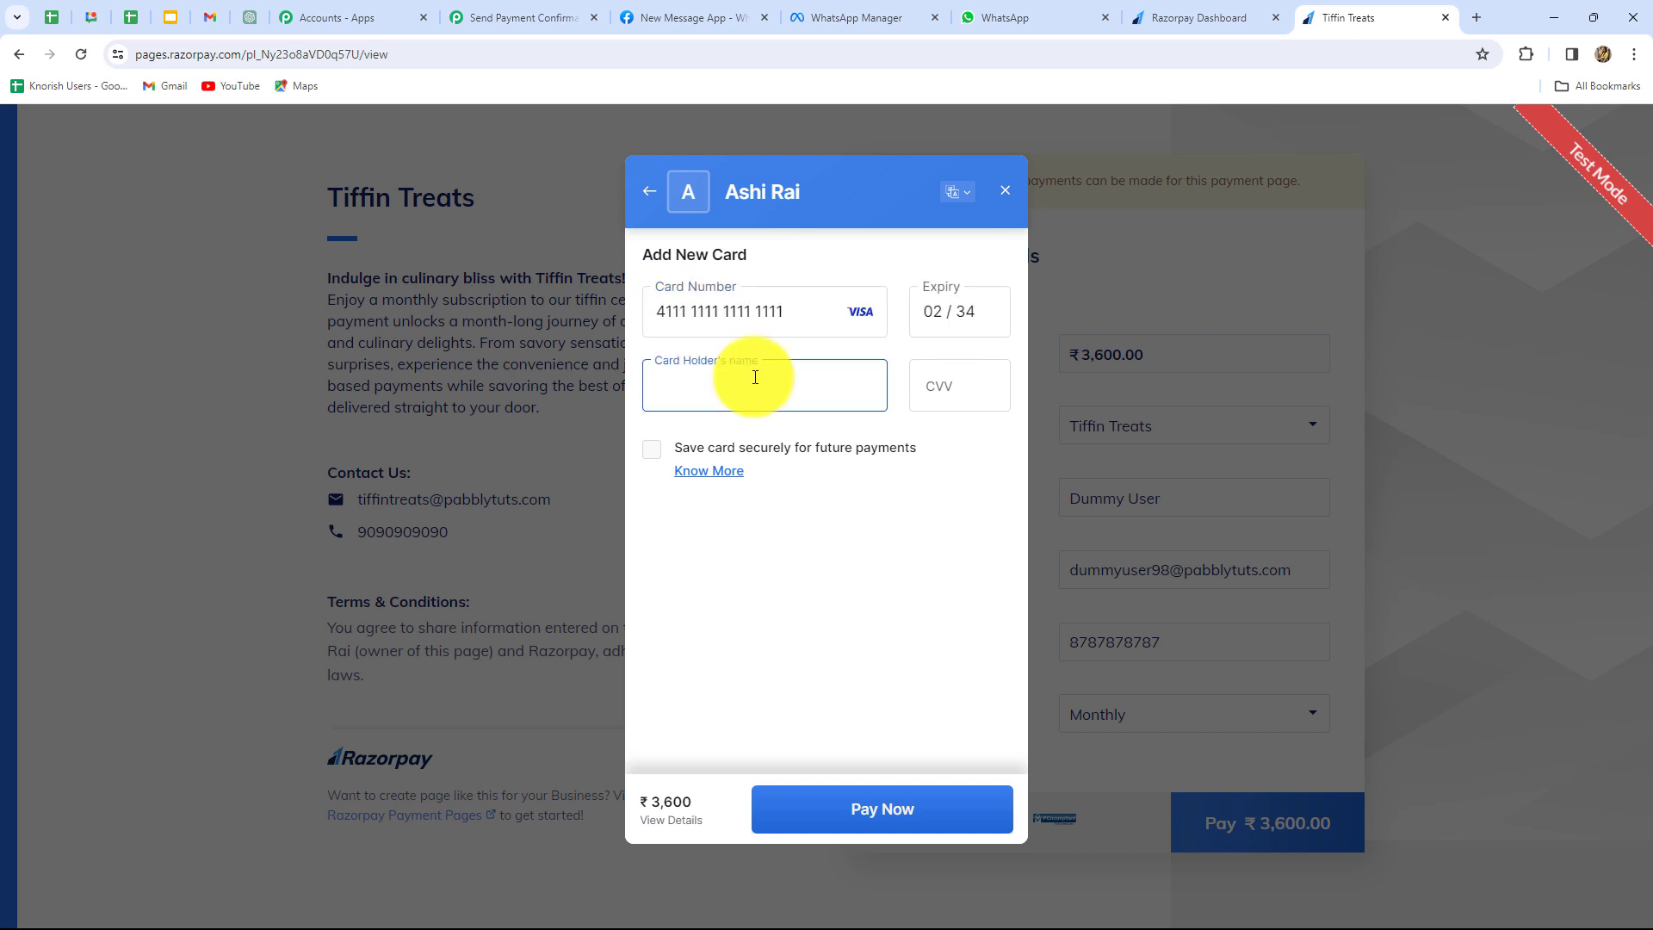
text(Dummy Us)
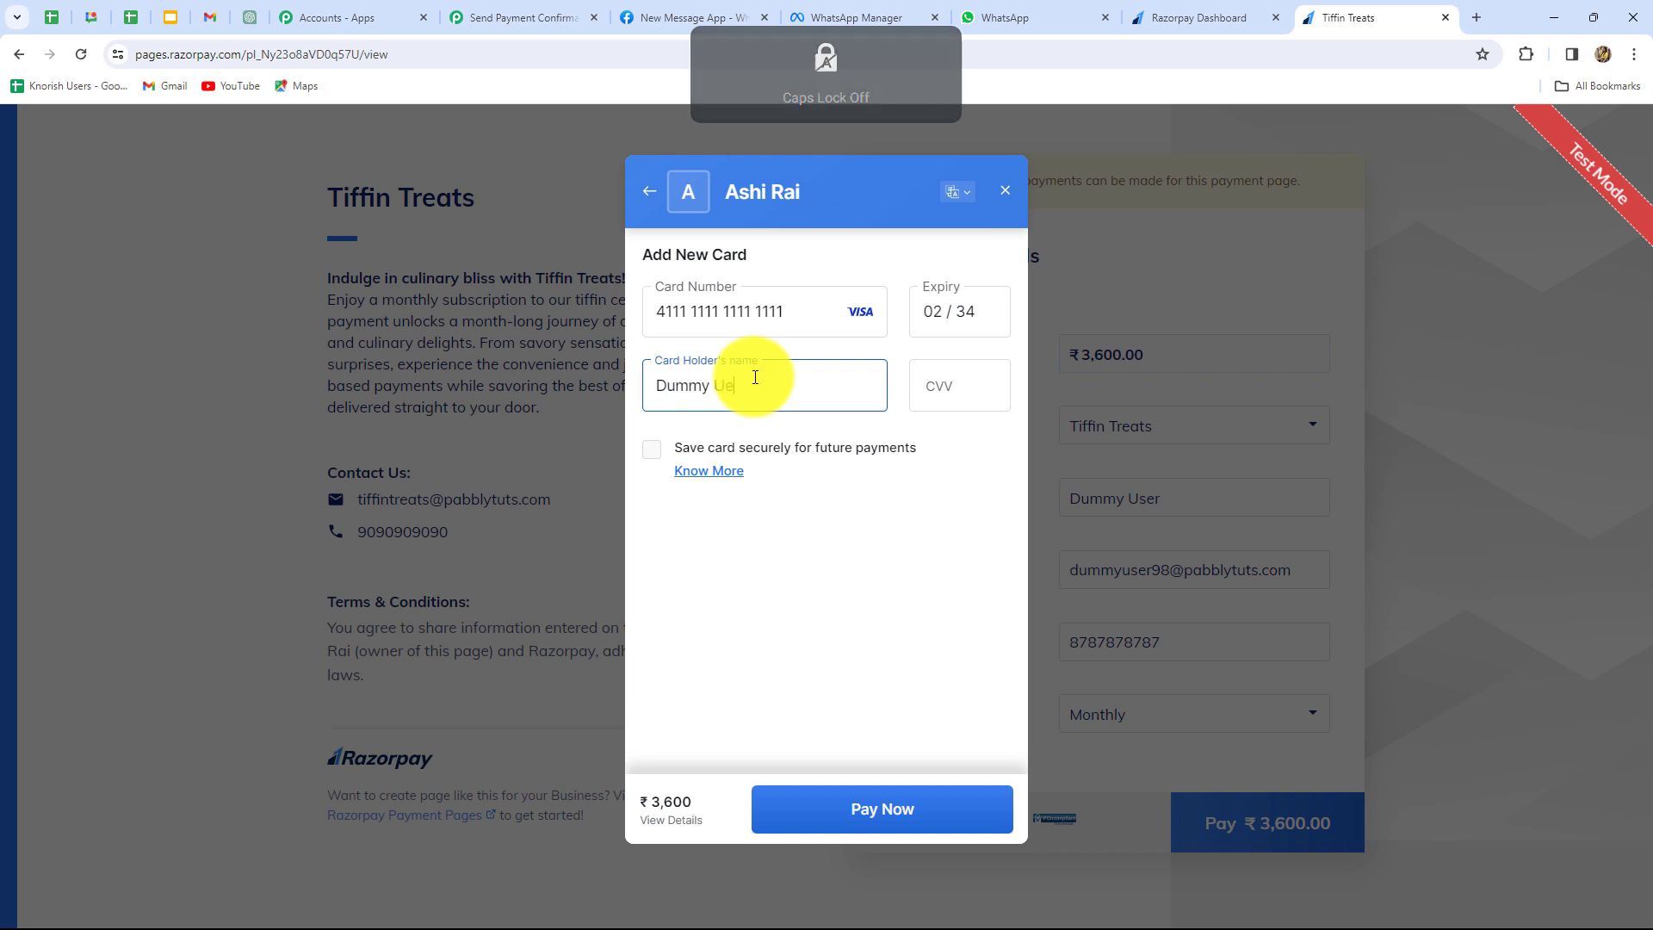
text(er)
click(979, 384)
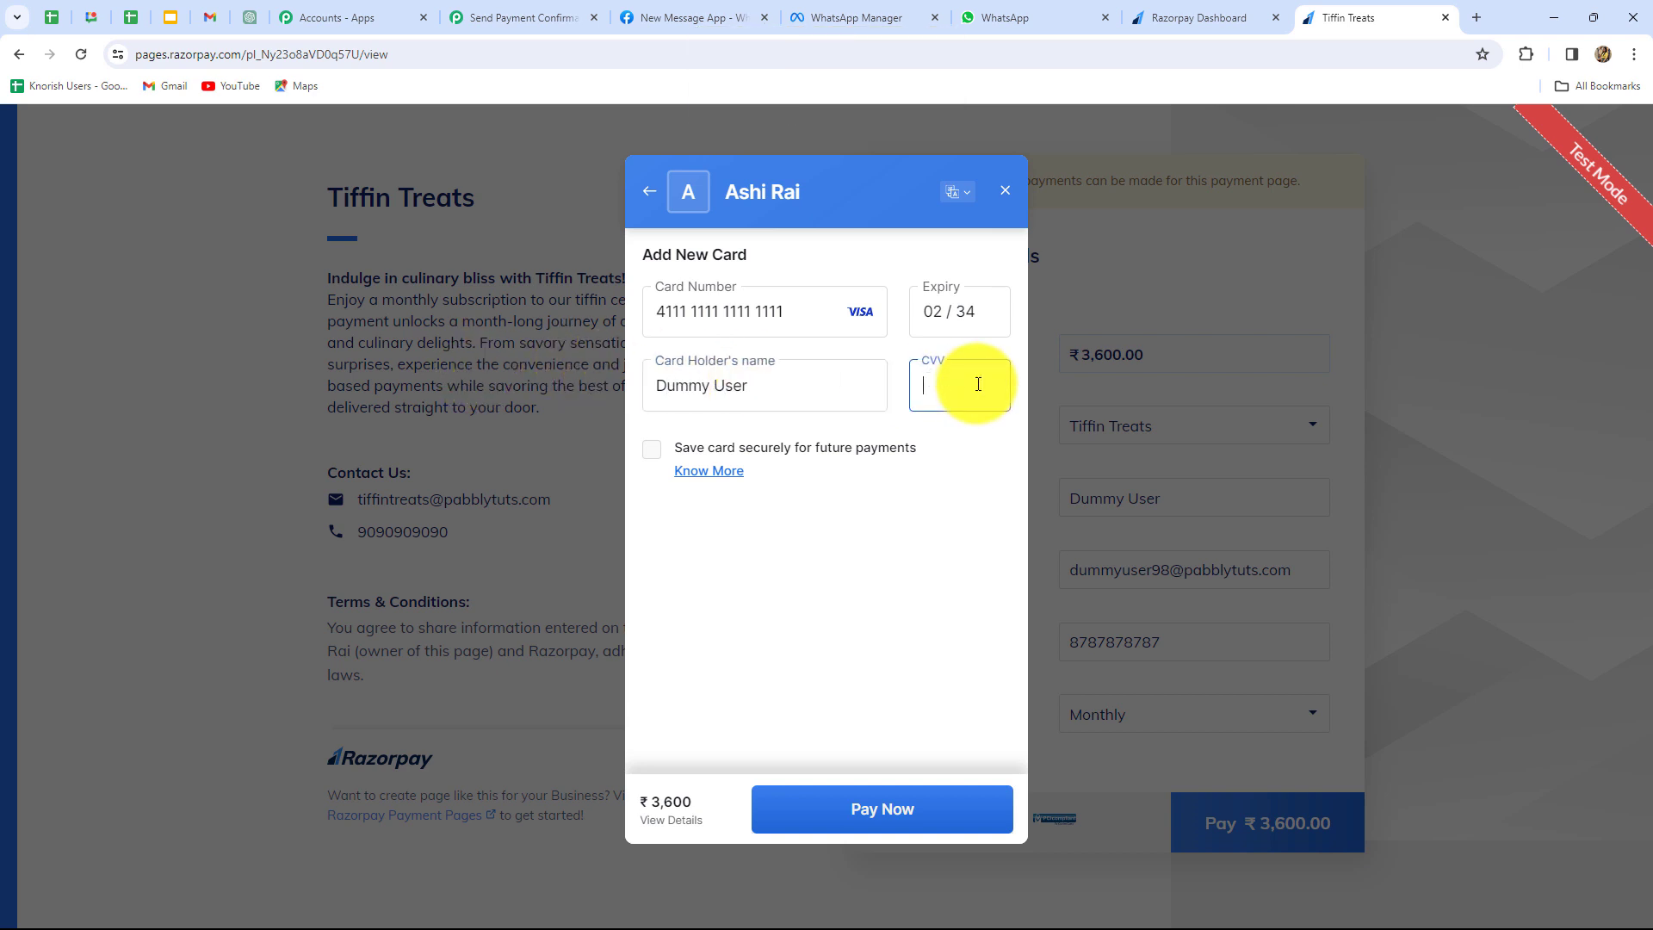
text(123)
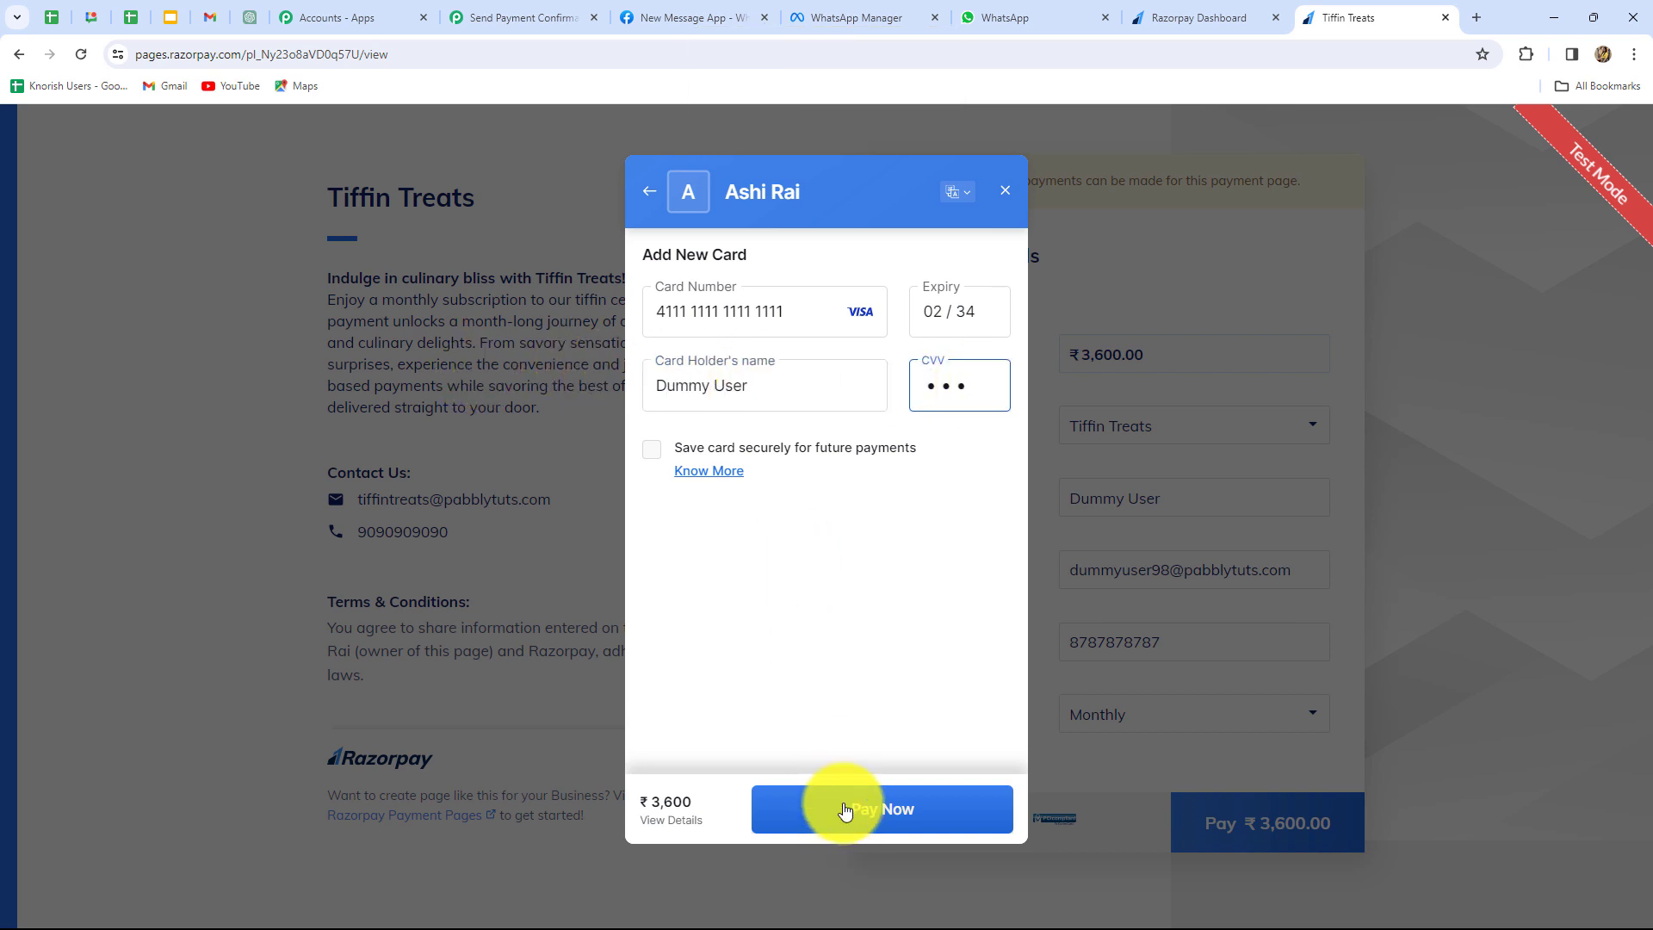
Submit the card payment, confirm it with the test OTP, and return to the workflow
click(841, 808)
click(844, 734)
text(11111)
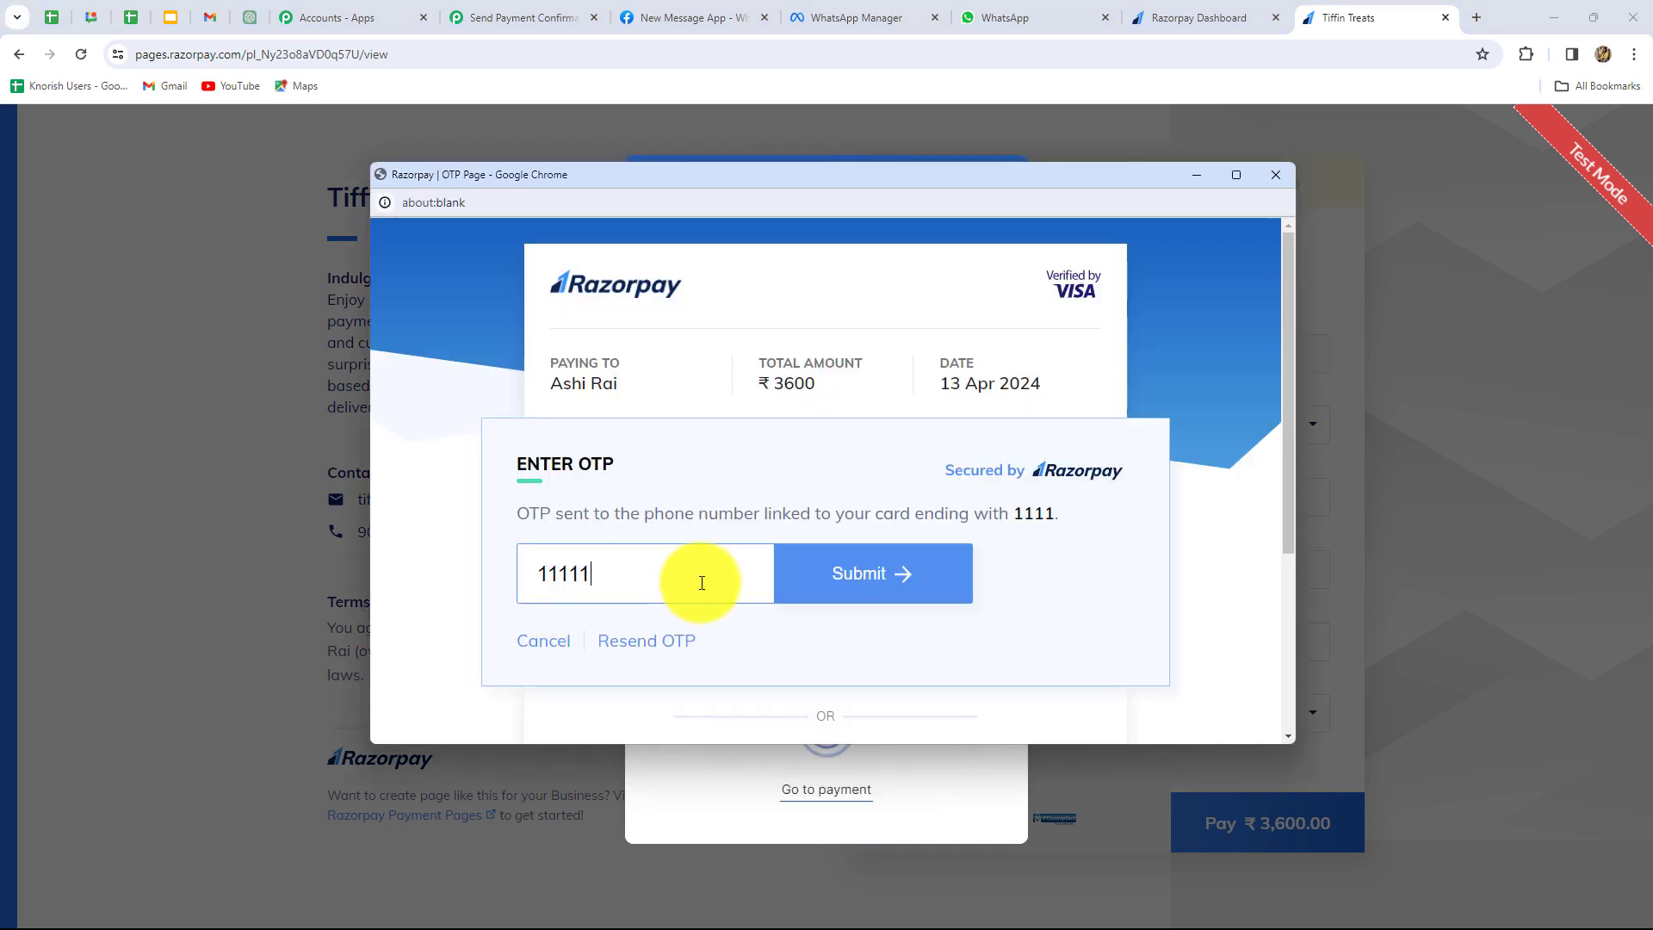
click(853, 579)
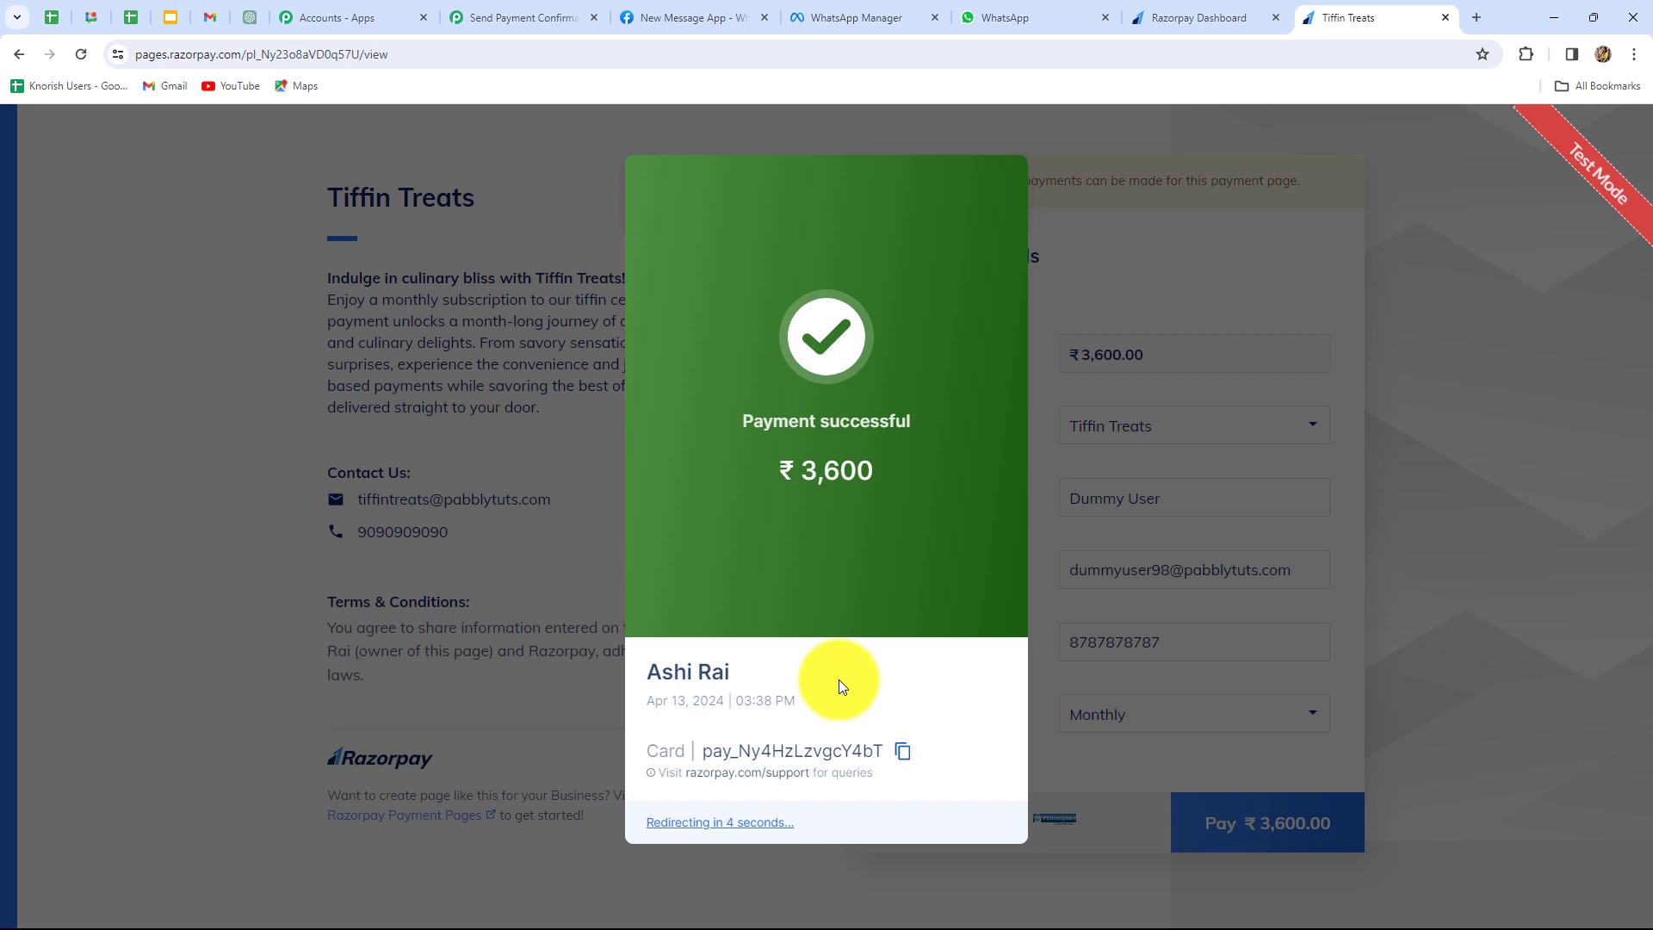
click(491, 13)
Review the captured payment's status, Tiffin Treats payment-for note, customer e-mail and card method
scroll(1573, 582, down, 5)
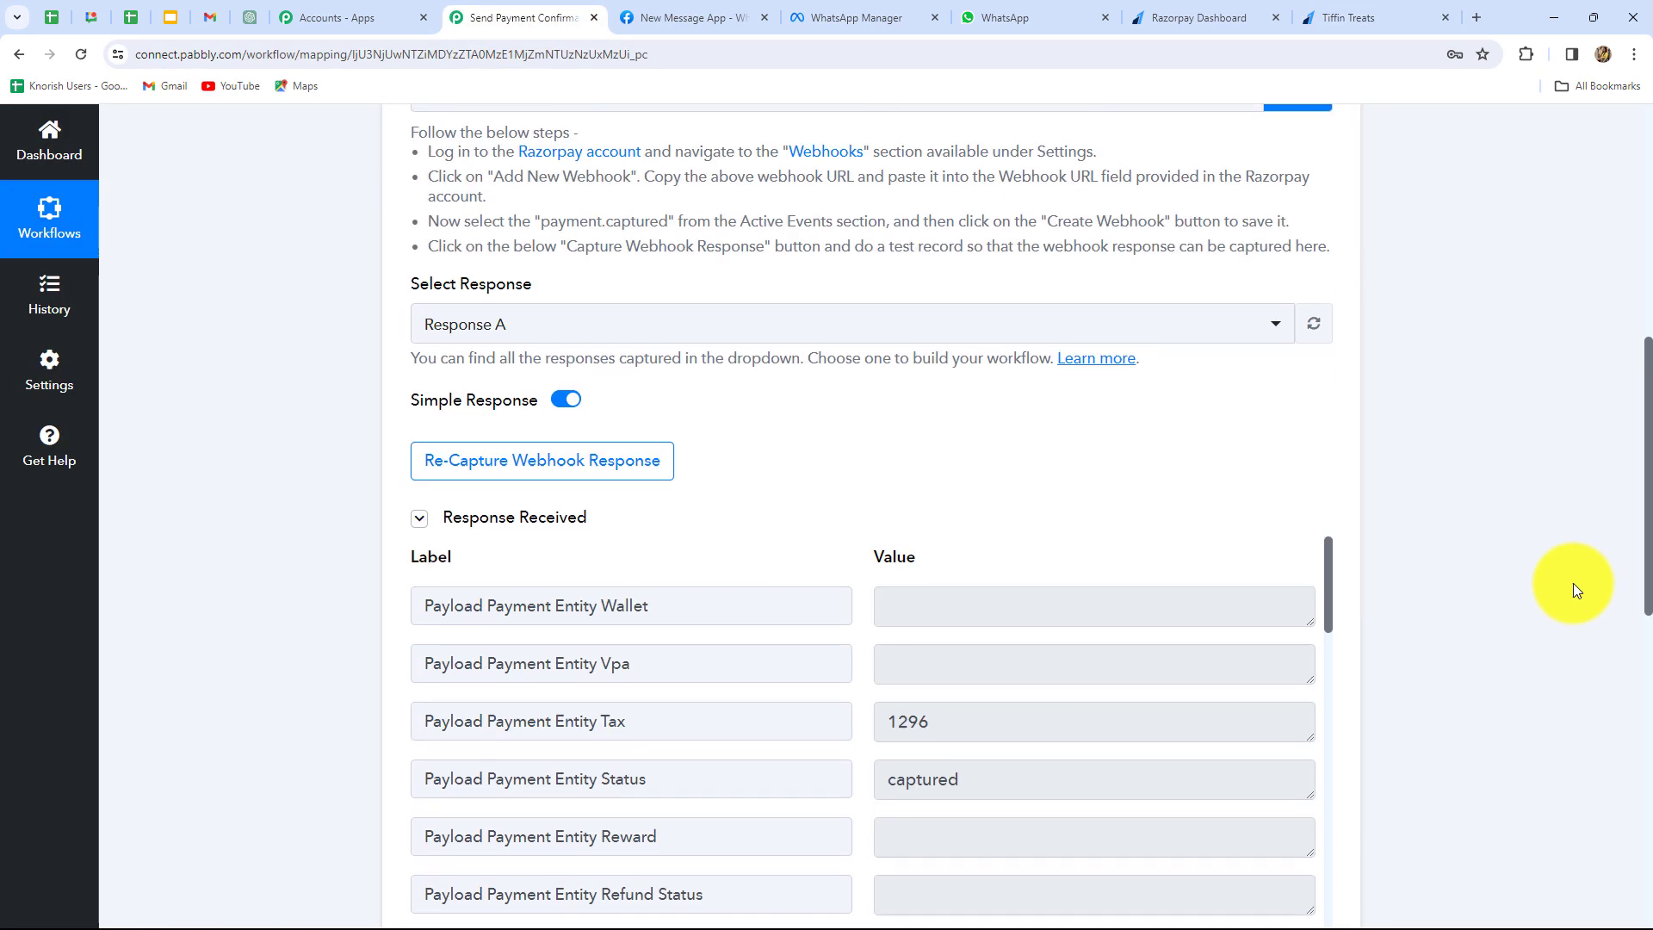
scroll(1574, 582, down, 4)
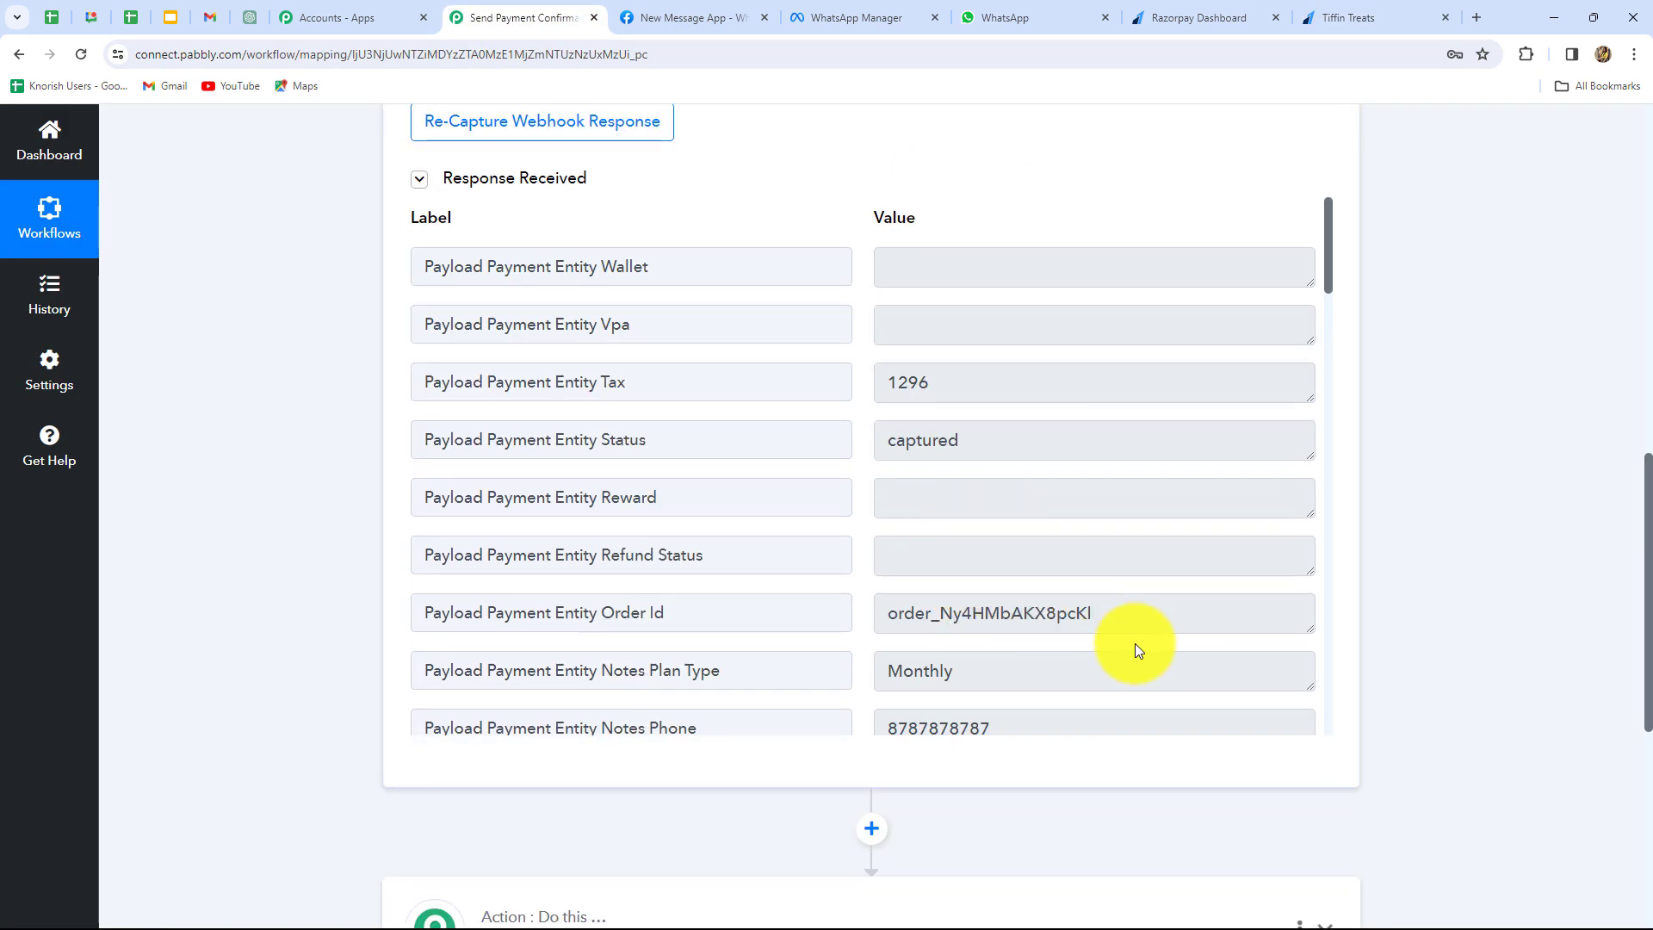
scroll(1135, 649, up, 3)
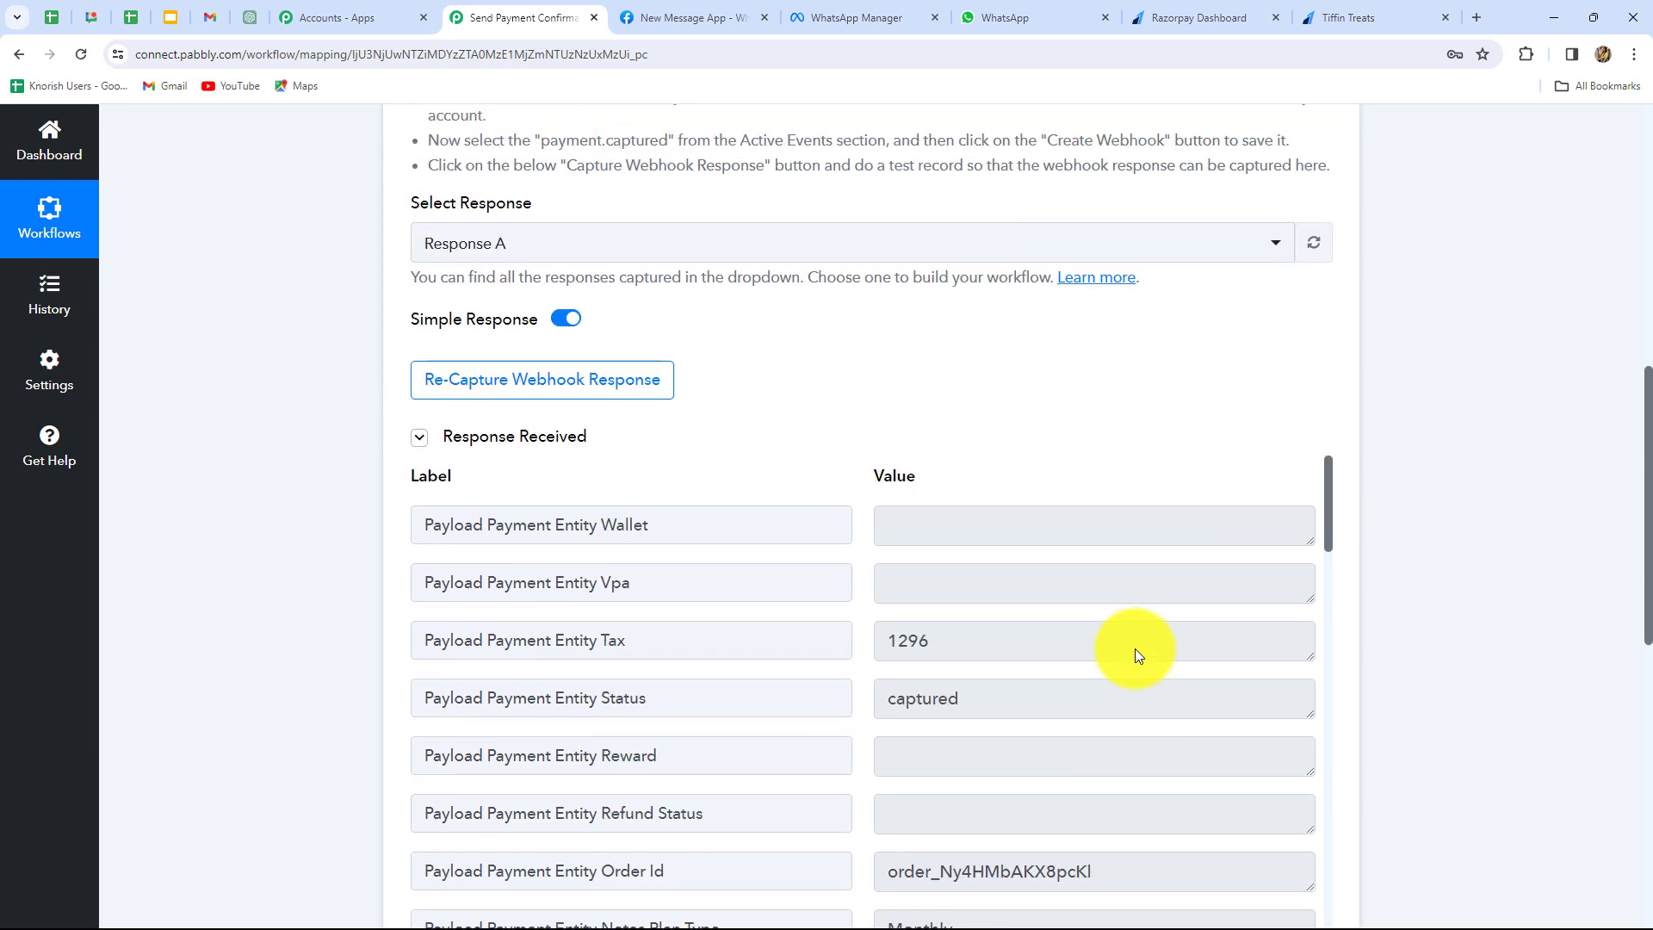
scroll(1135, 648, down, 1)
scroll(1506, 635, down, 4)
scroll(1491, 668, up, 4)
scroll(1627, 668, down, 3)
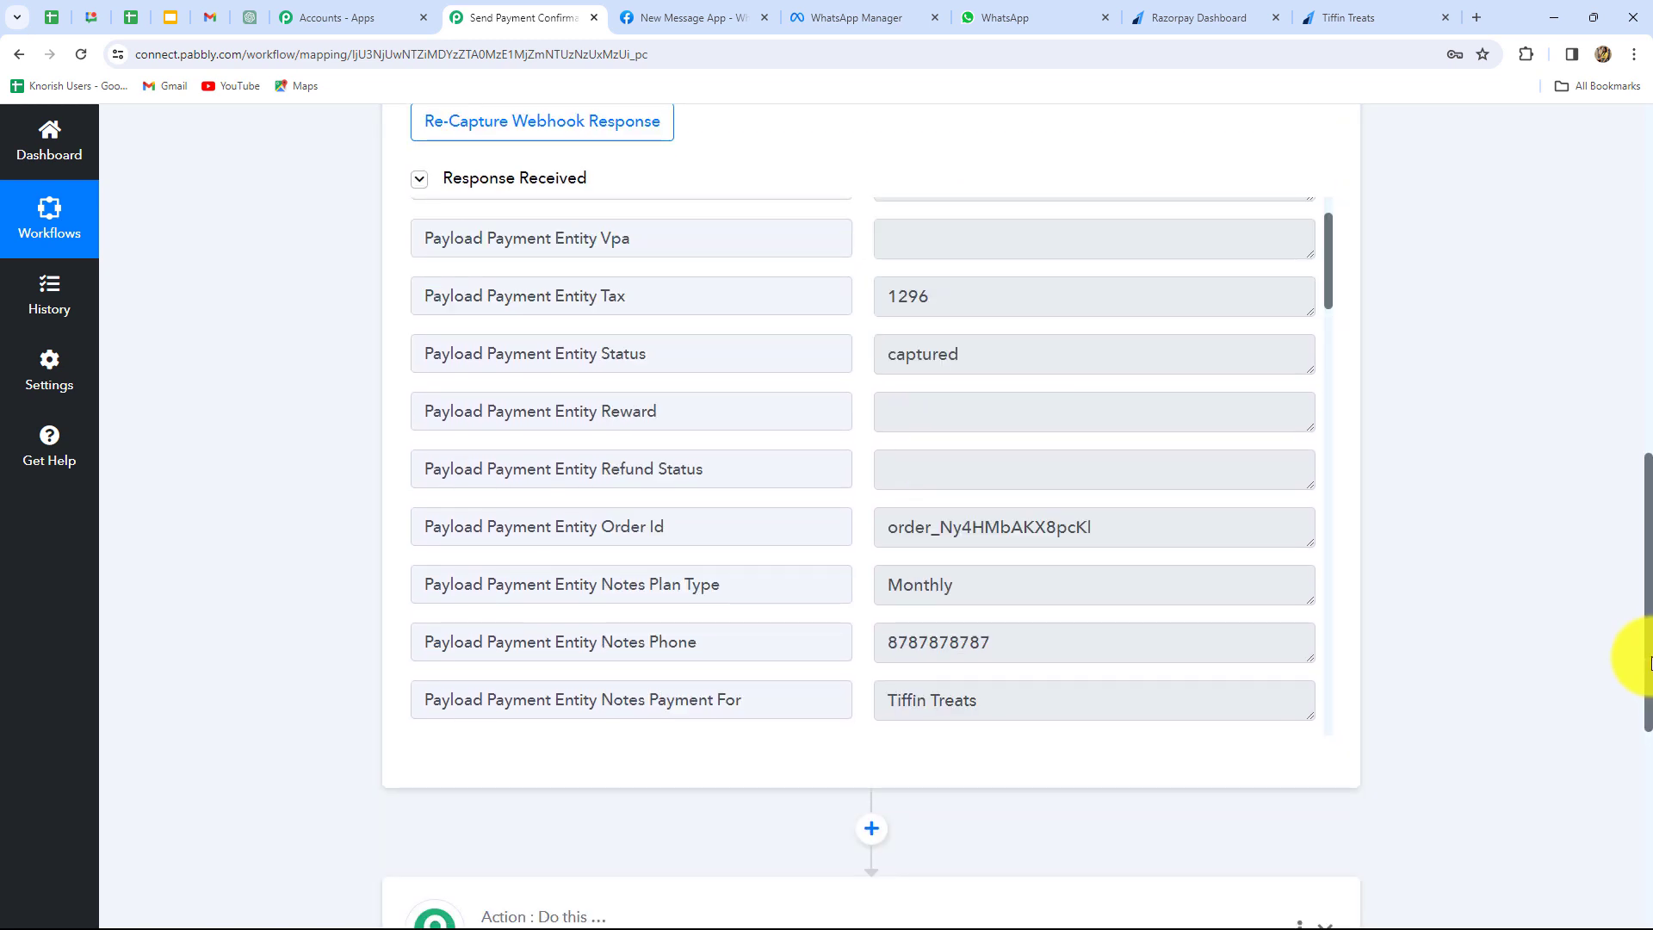
double_click(999, 353)
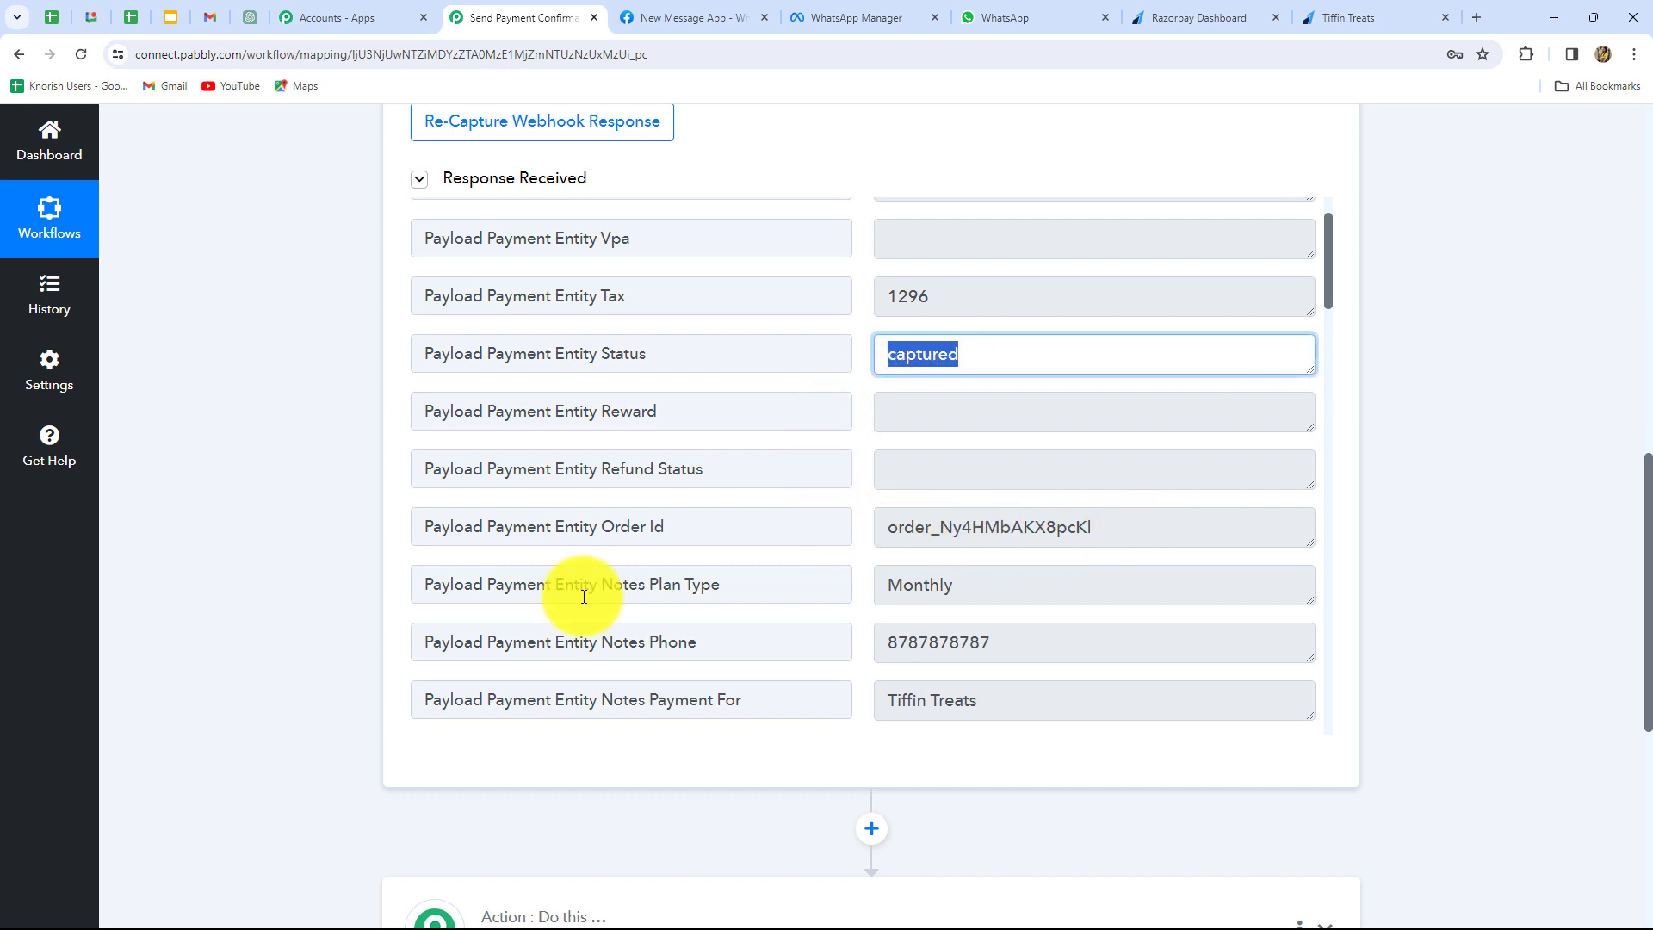
scroll(947, 585, down, 2)
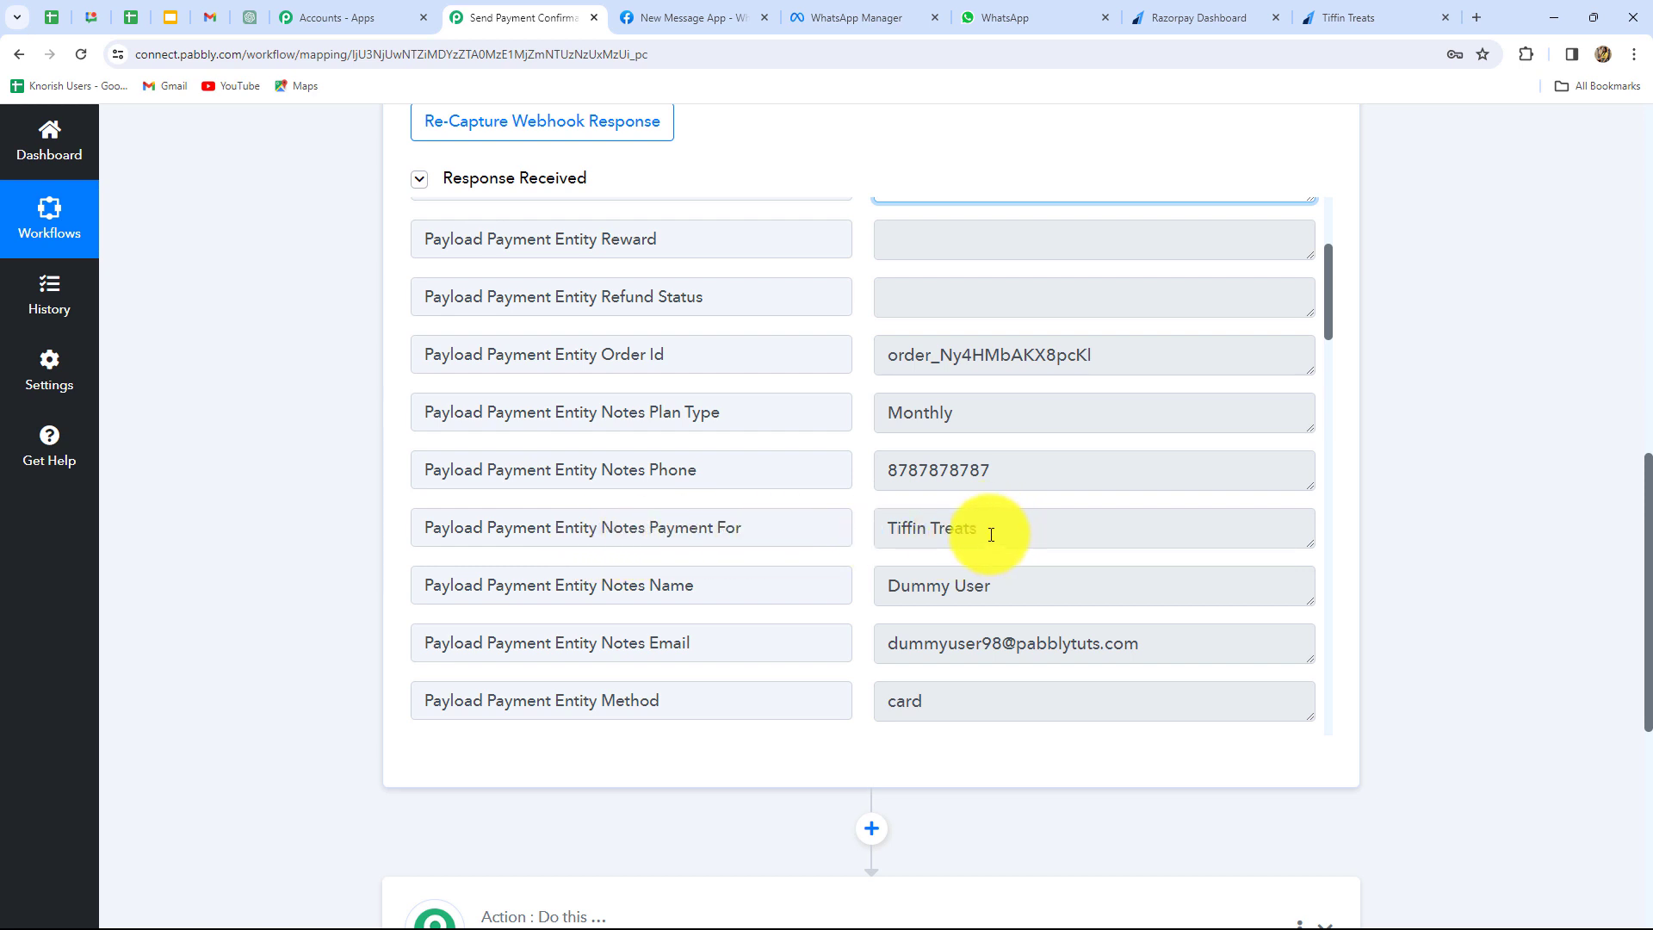
drag(989, 535, 874, 568)
drag(1025, 586, 853, 597)
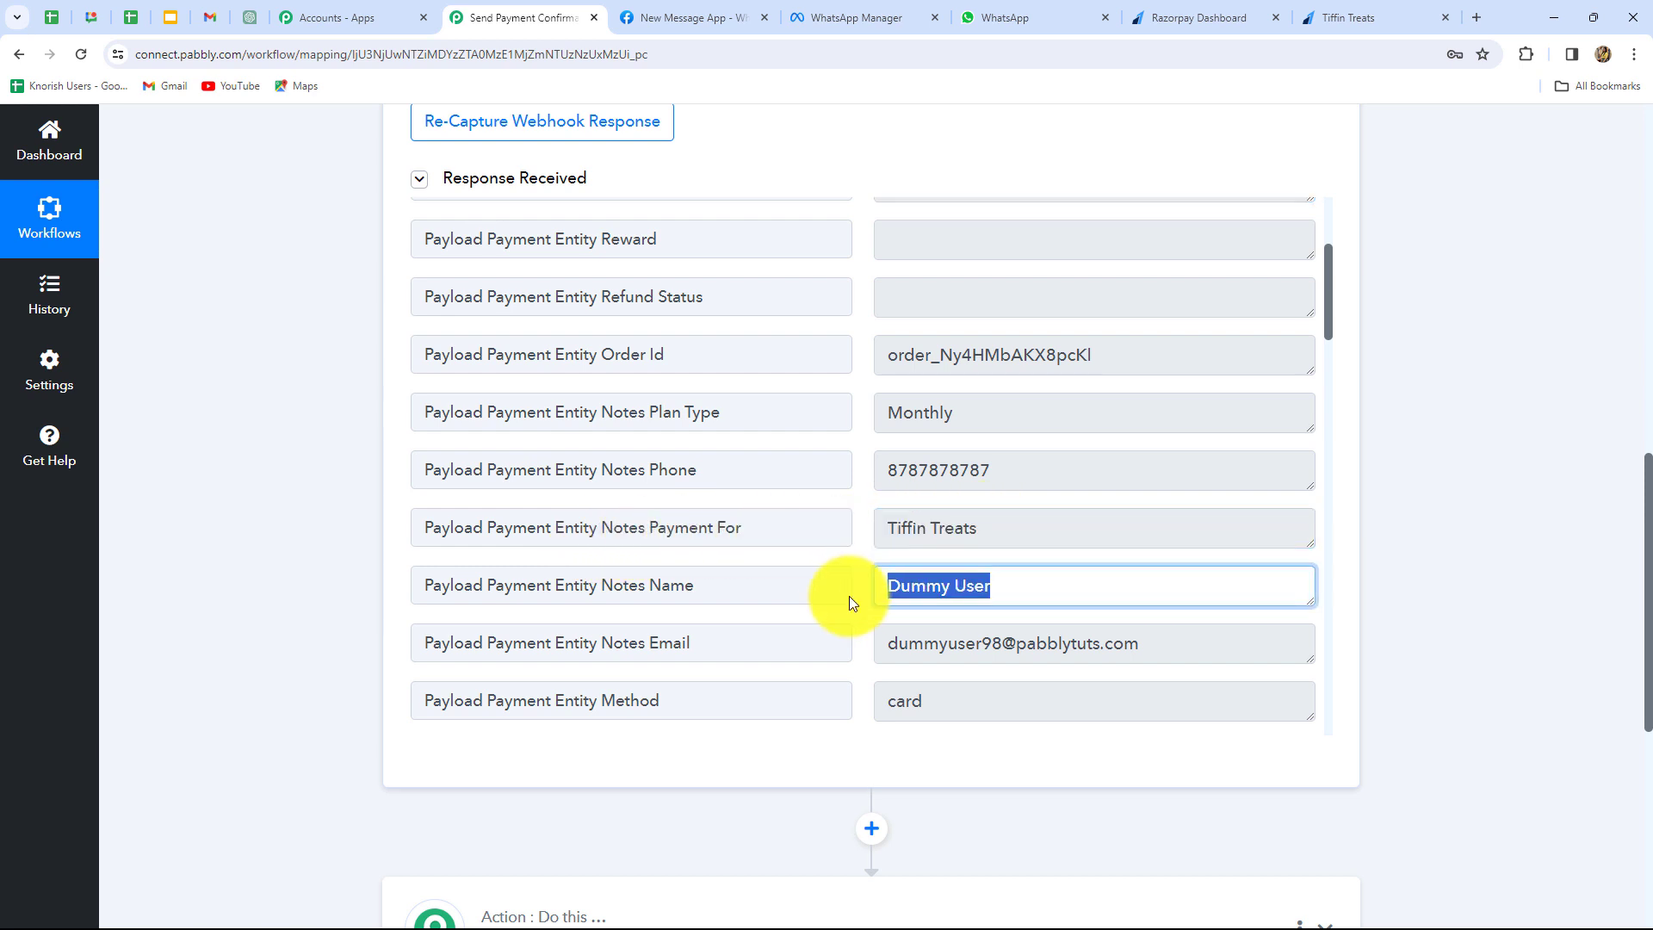
scroll(1203, 583, down, 3)
drag(1171, 387, 896, 412)
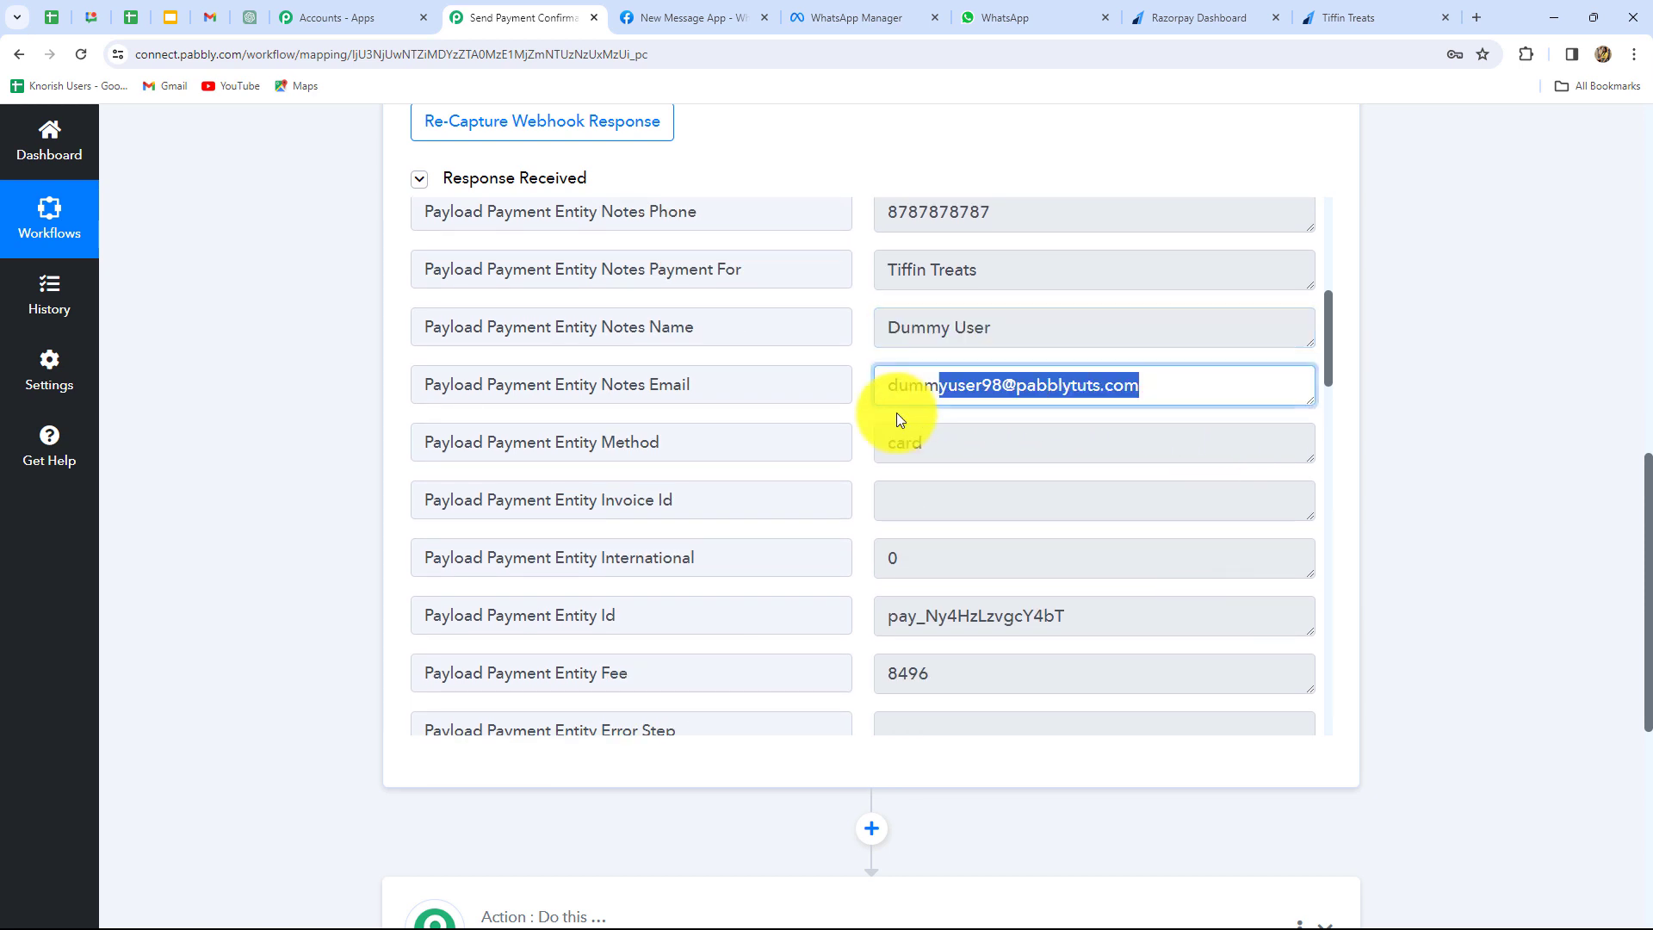
double_click(971, 453)
Check that the captured Base Amount and Amount both read 360000
scroll(1067, 639, down, 8)
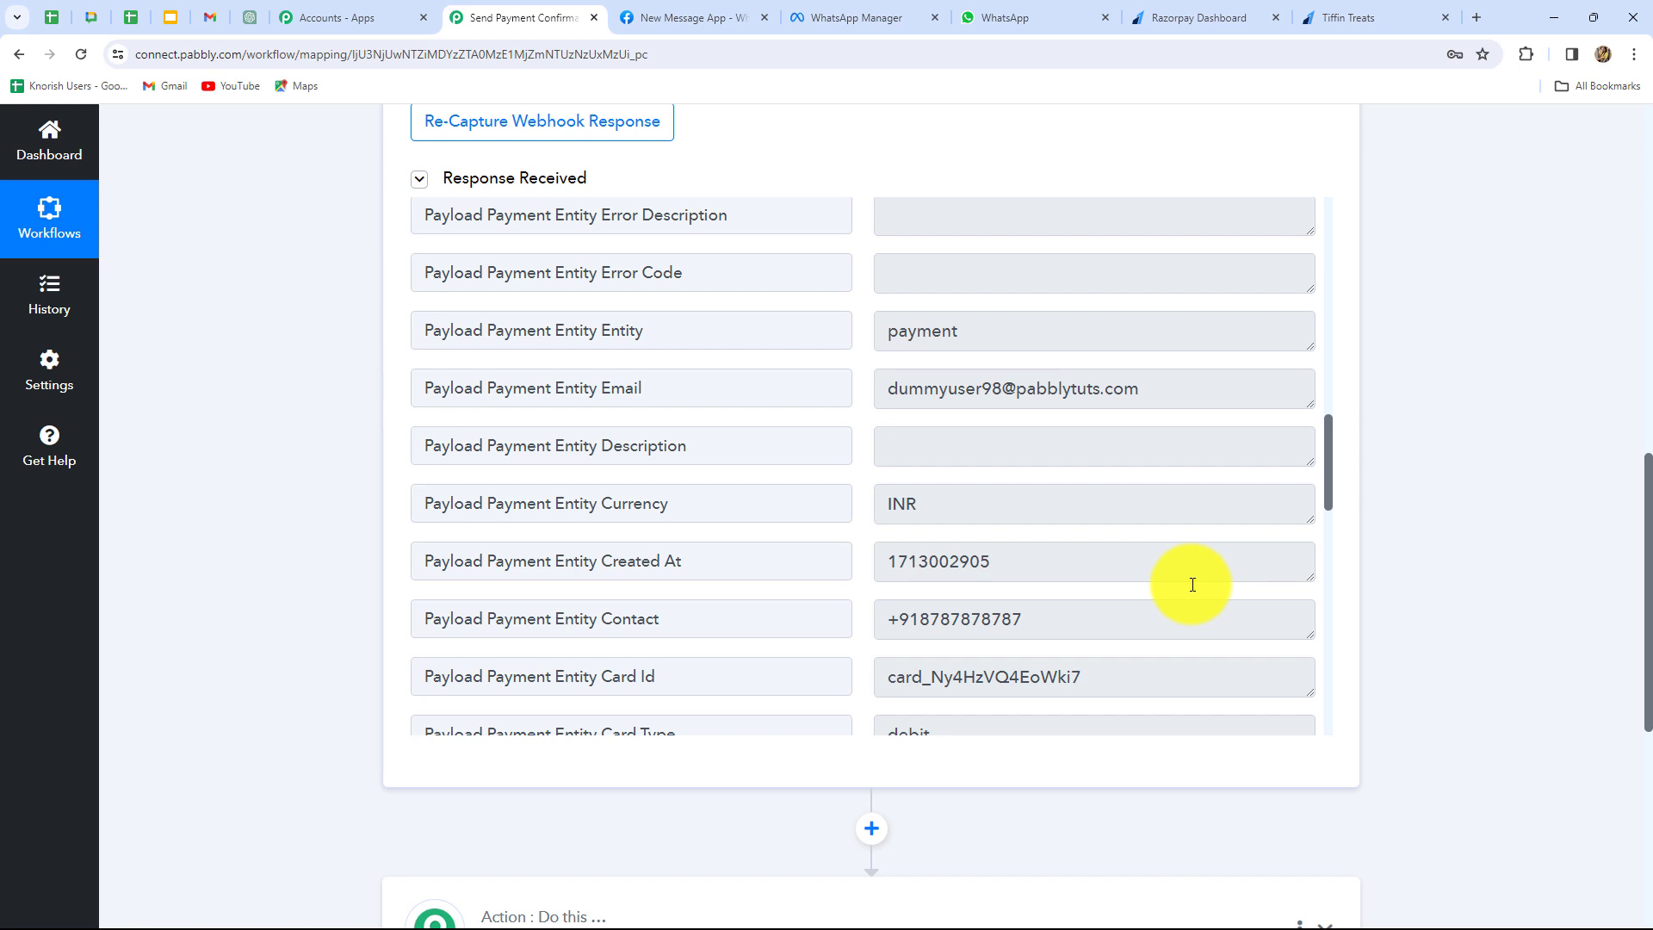
scroll(1192, 585, down, 4)
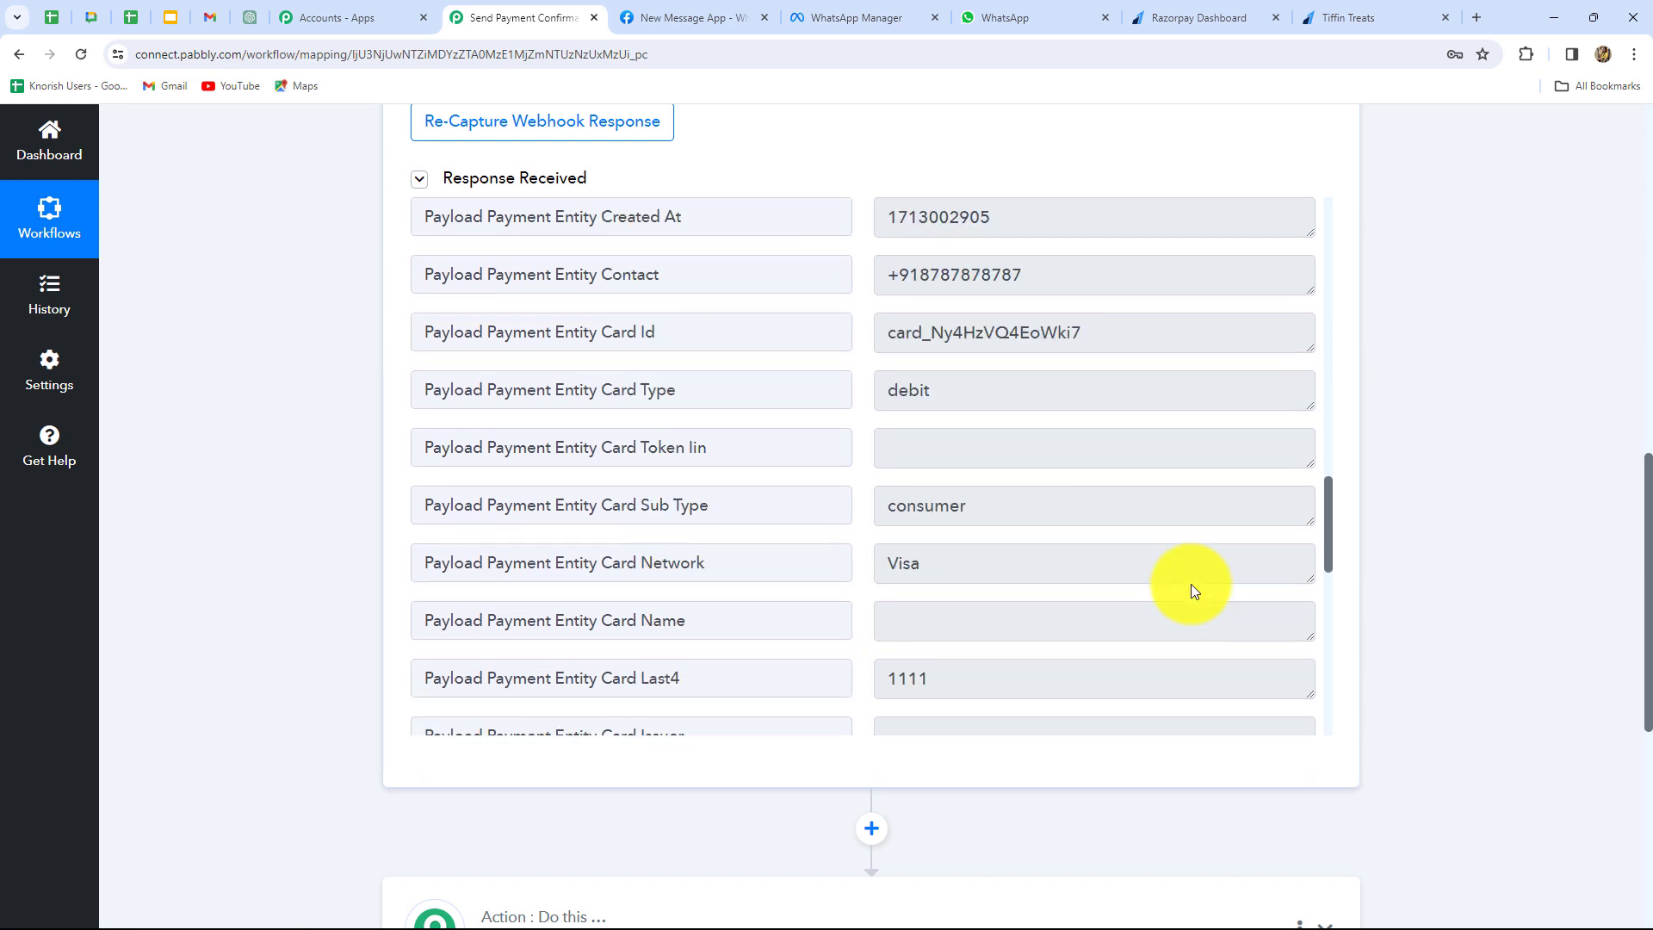
scroll(1192, 585, down, 8)
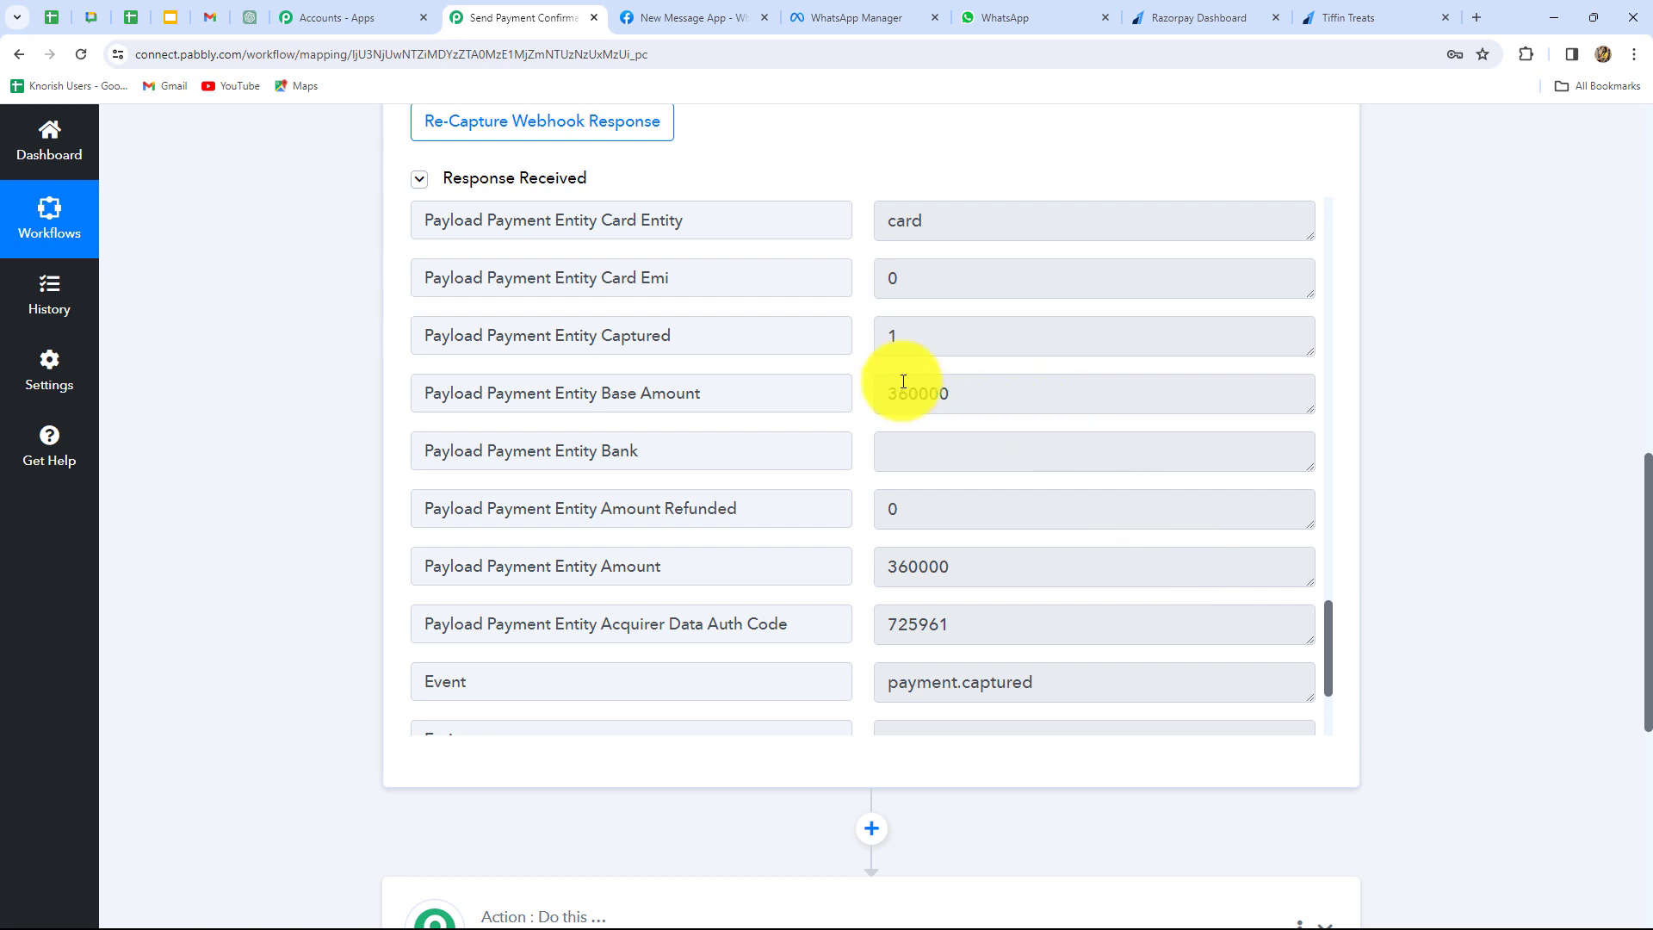
double_click(958, 391)
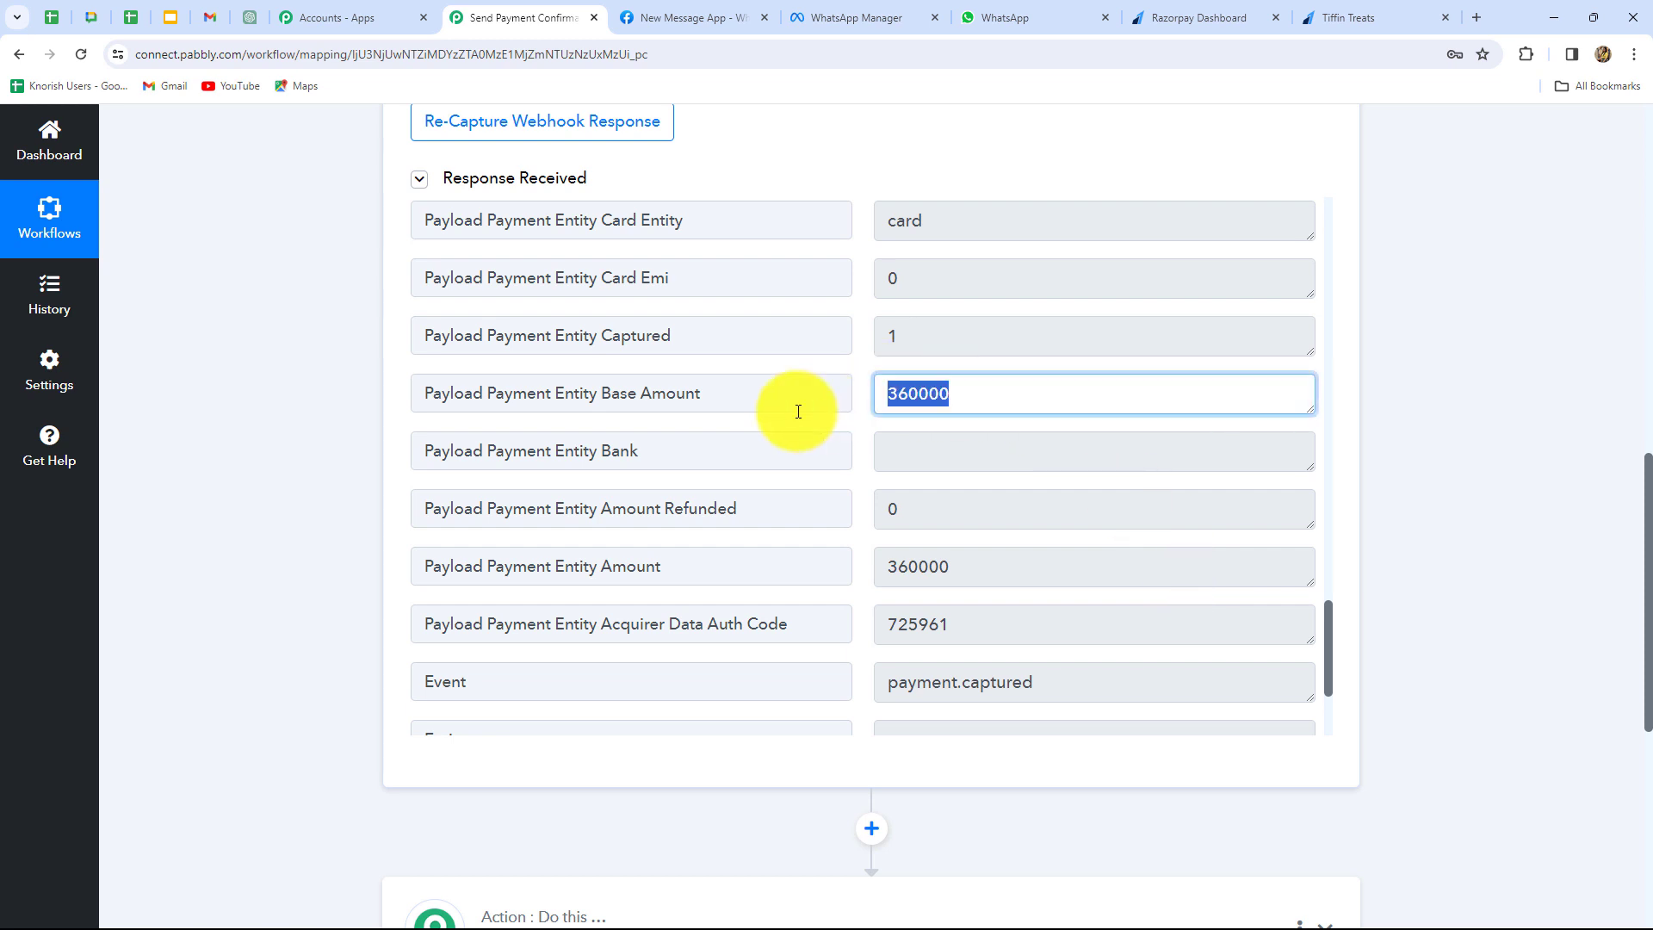
click(994, 403)
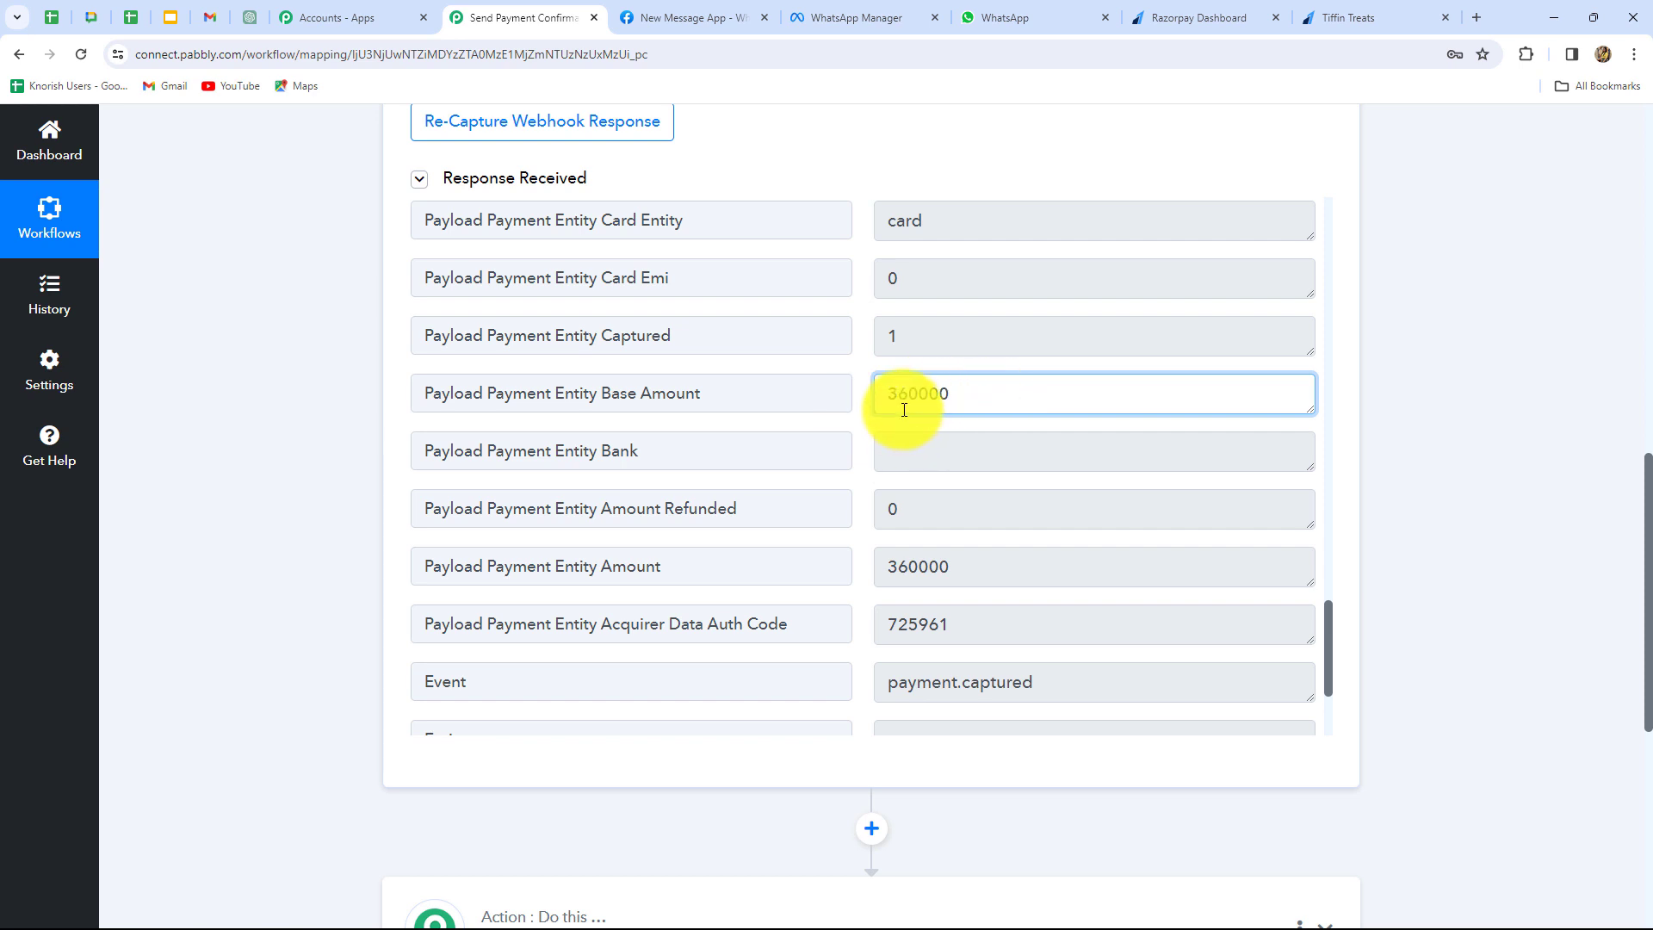
drag(951, 568, 855, 588)
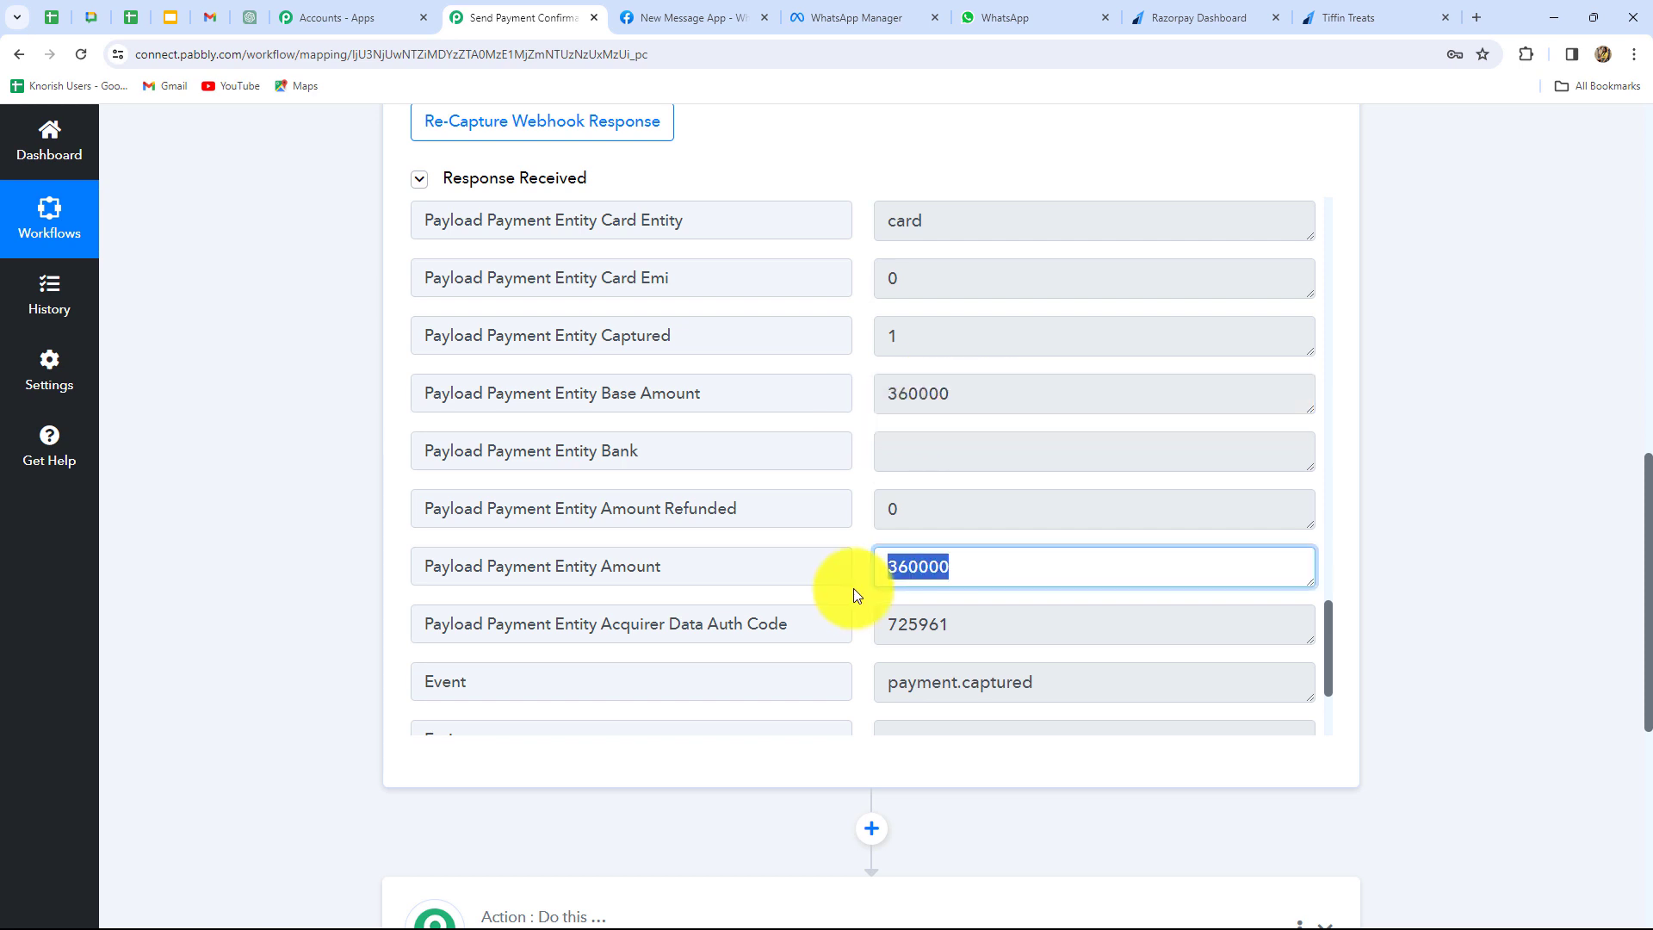
click(987, 574)
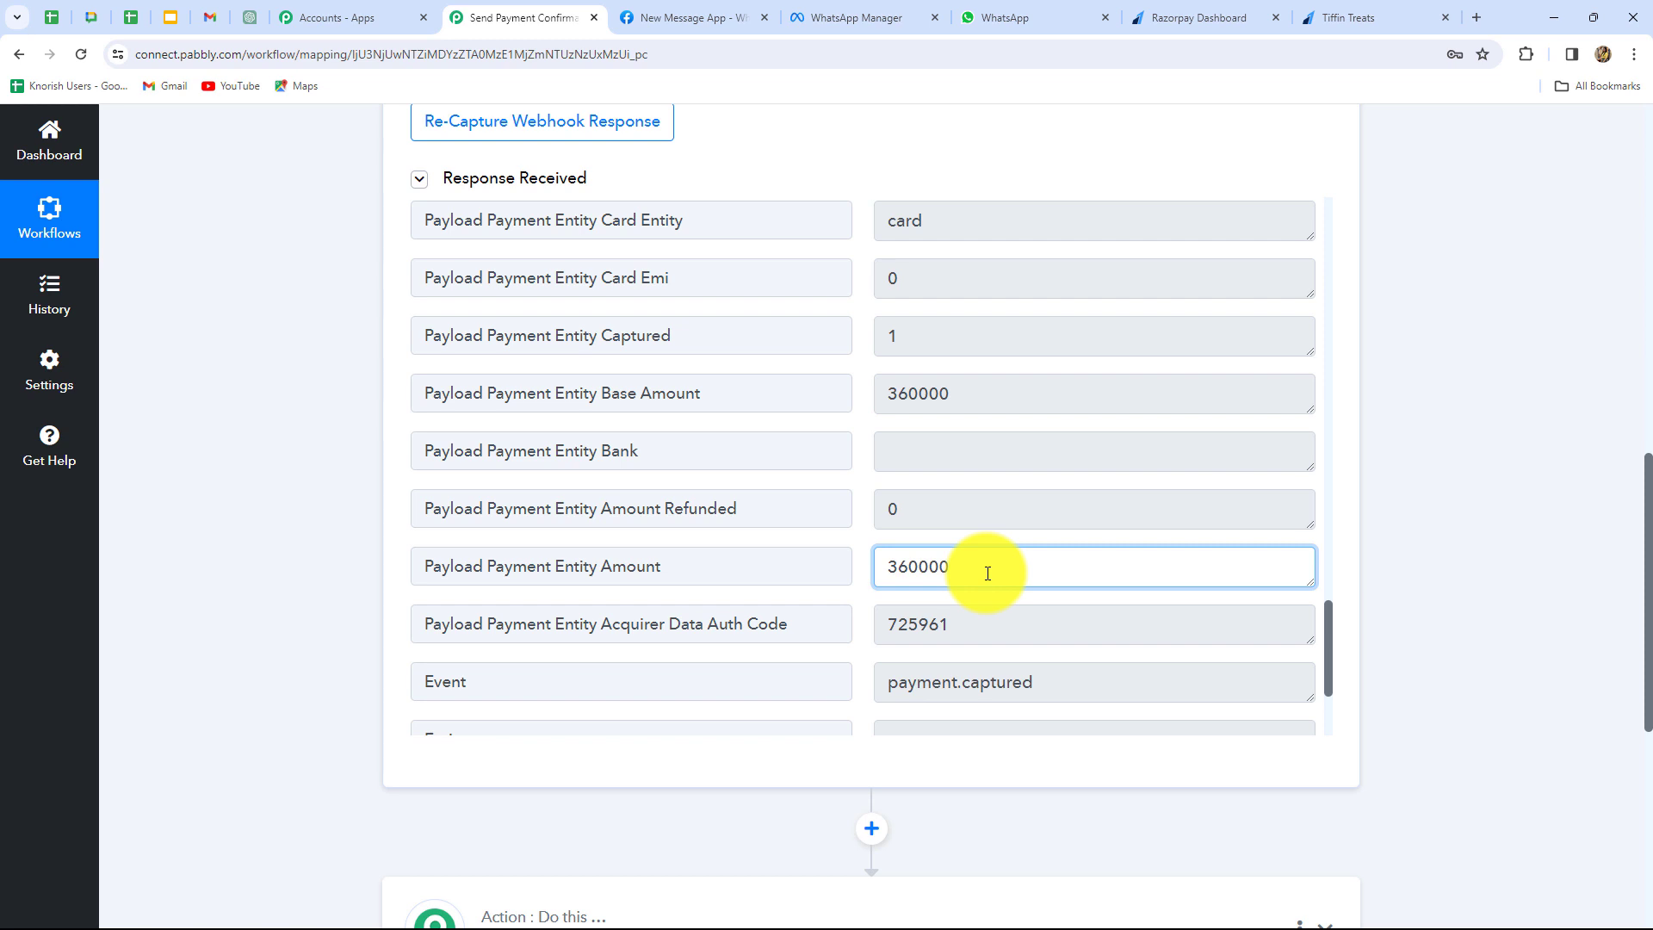
click(1493, 529)
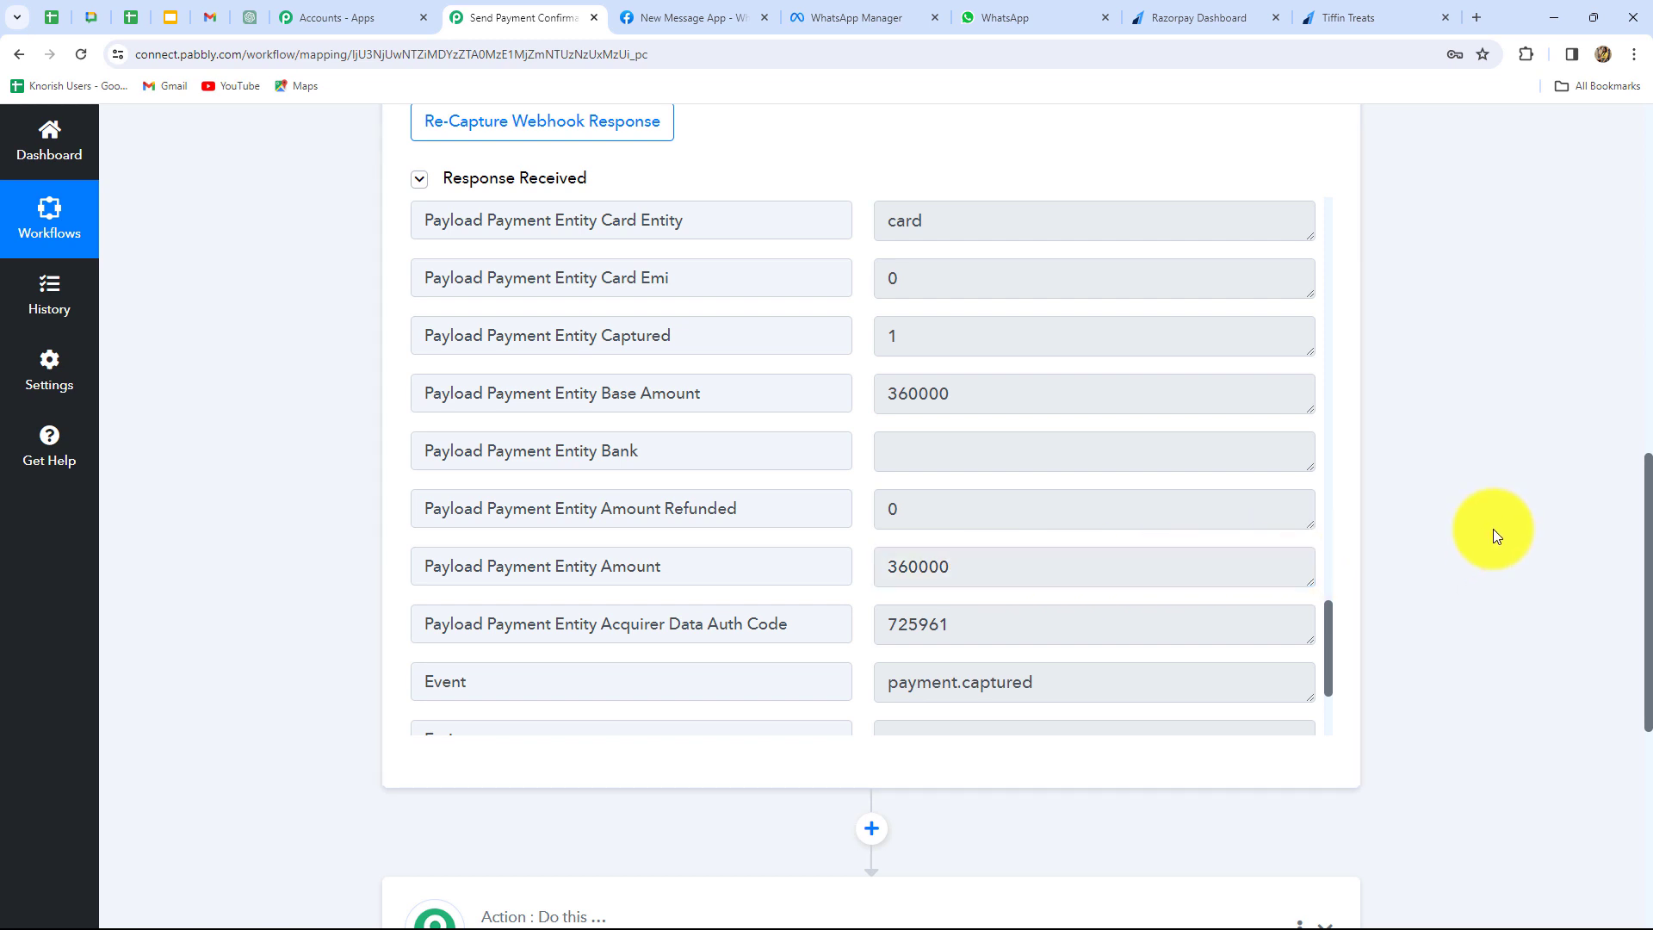
scroll(1492, 529, down, 6)
Add a connected Number Formatter action using the Perform Math Operation event
click(662, 425)
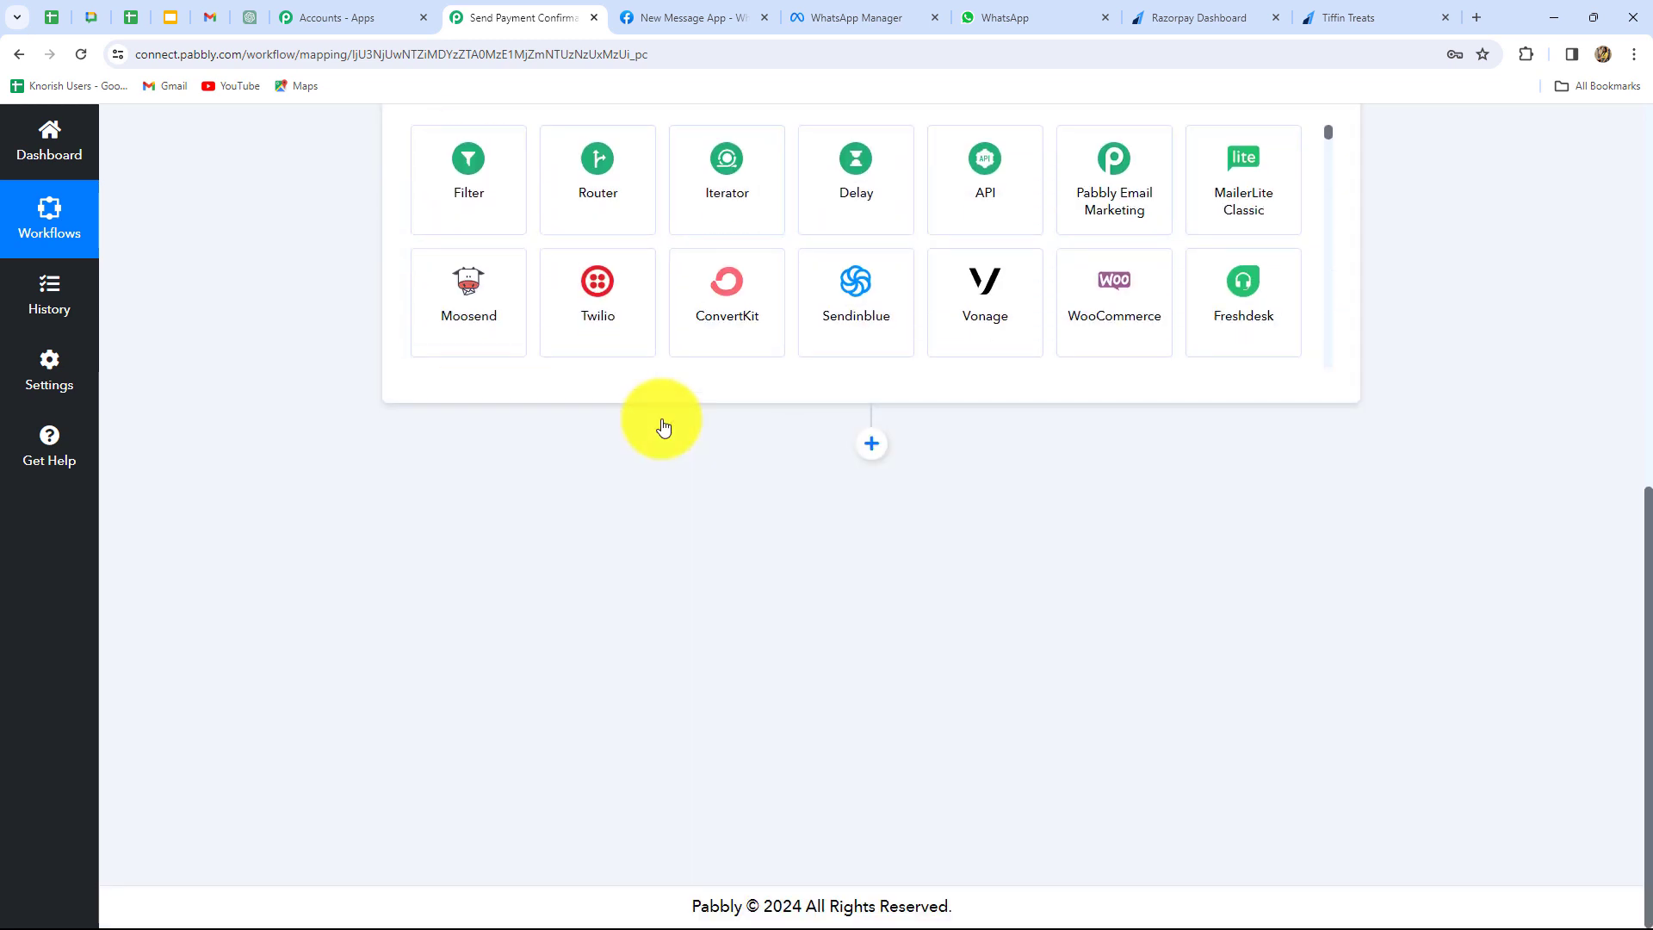
click(556, 478)
text(number)
click(491, 577)
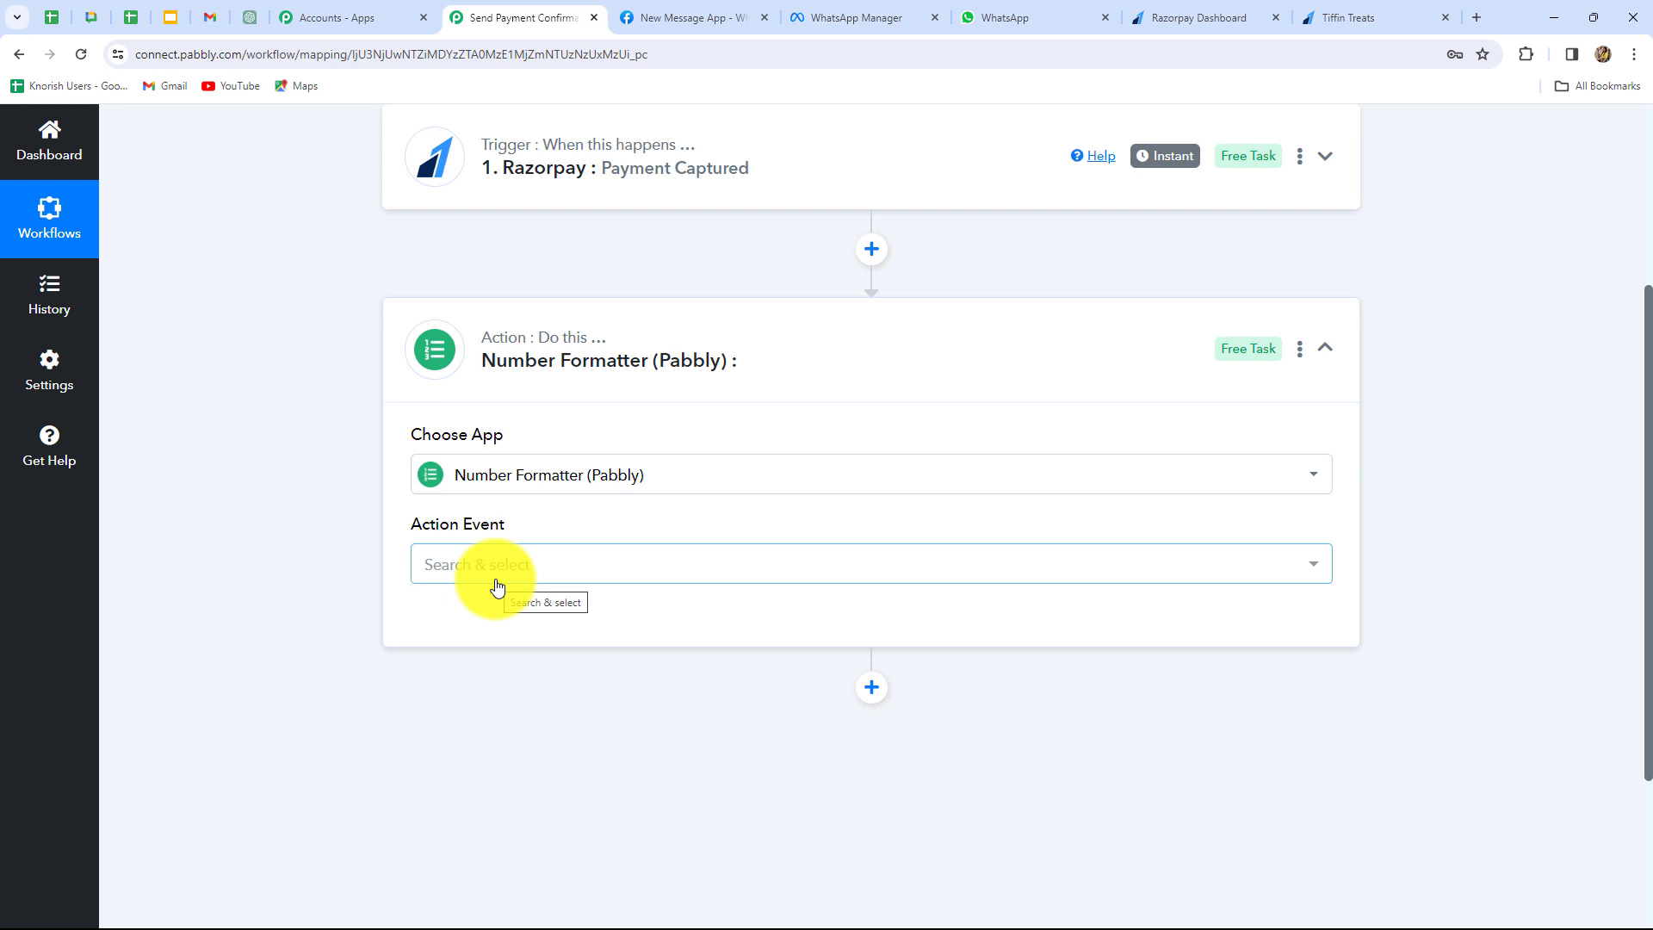
click(497, 573)
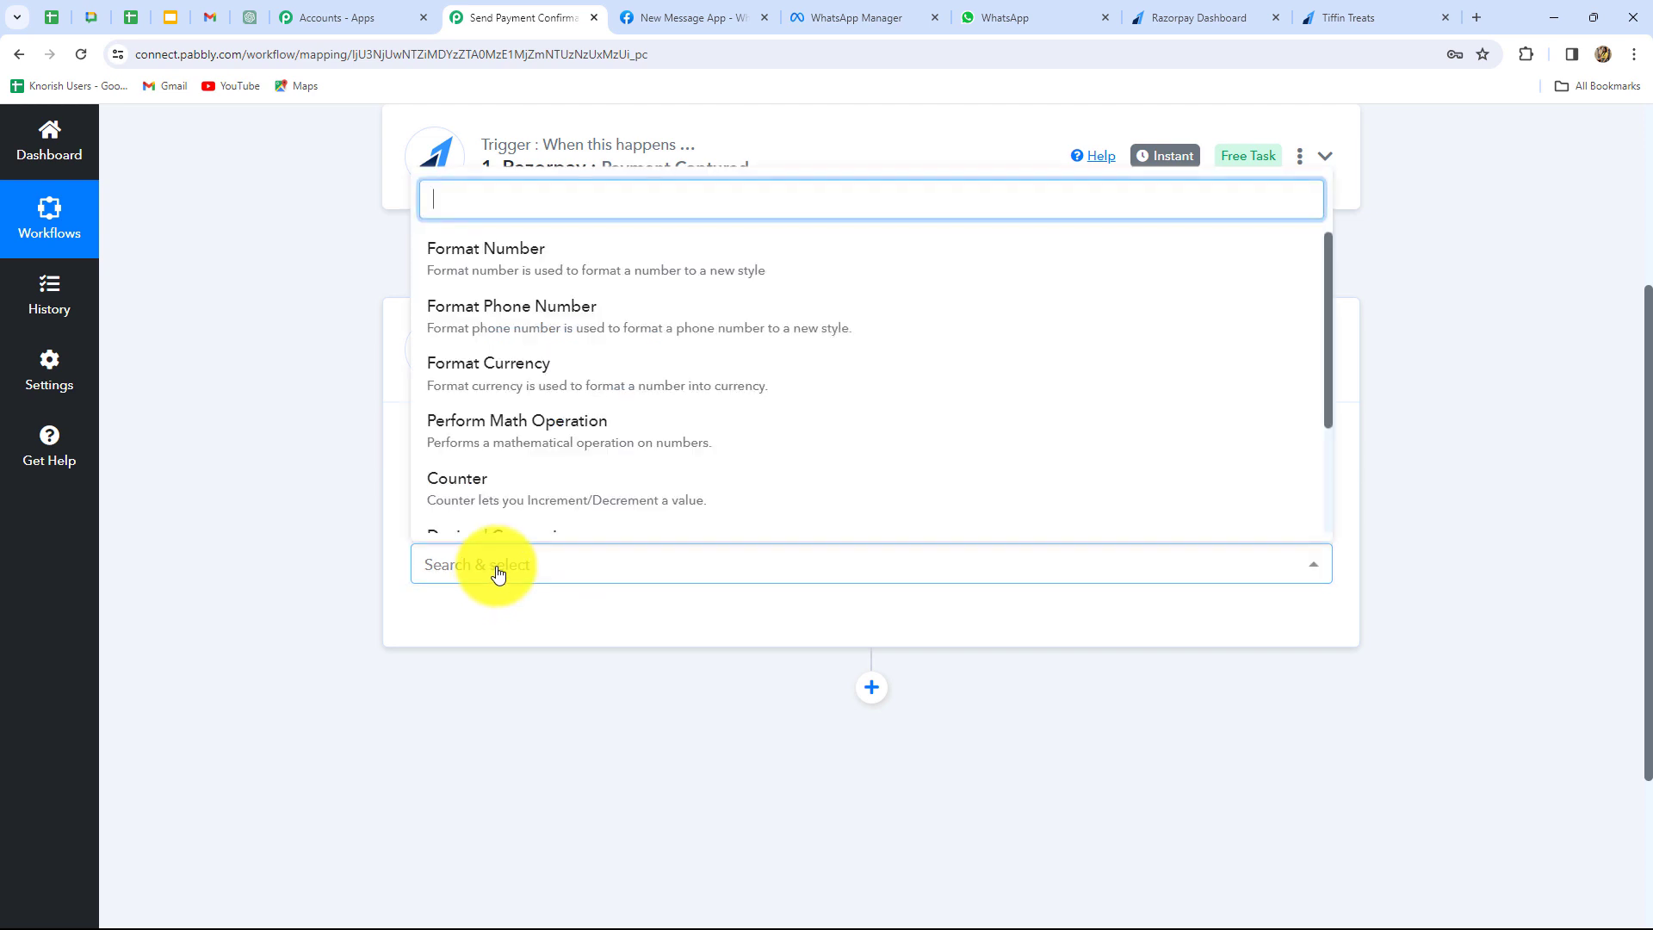
click(505, 444)
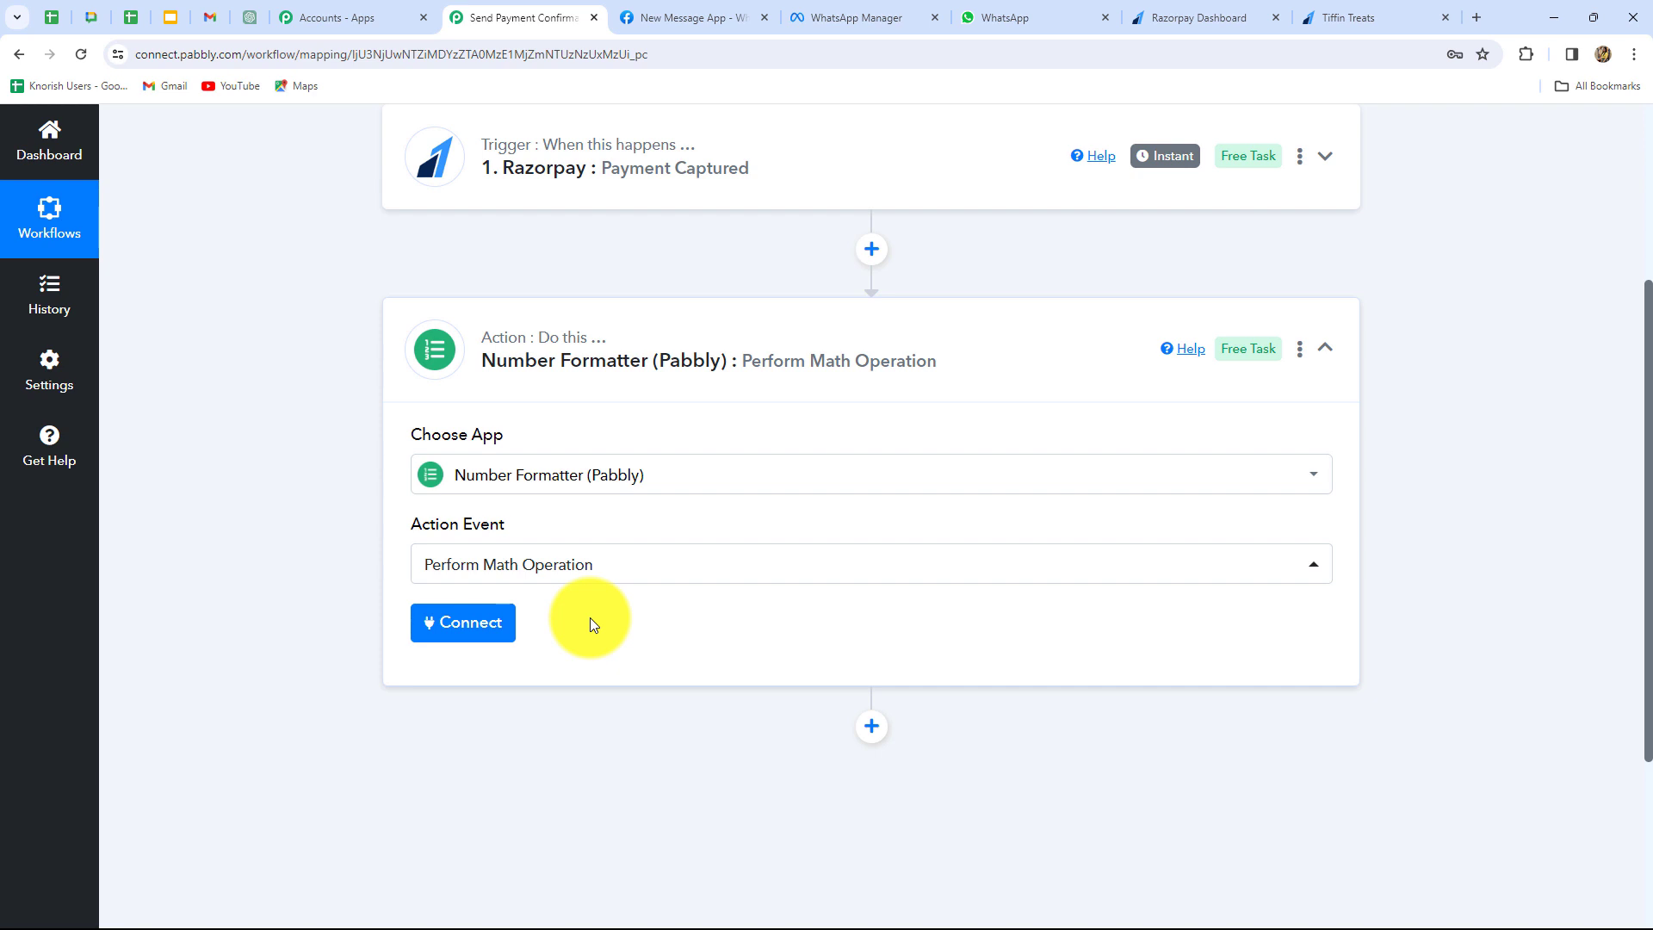
click(495, 624)
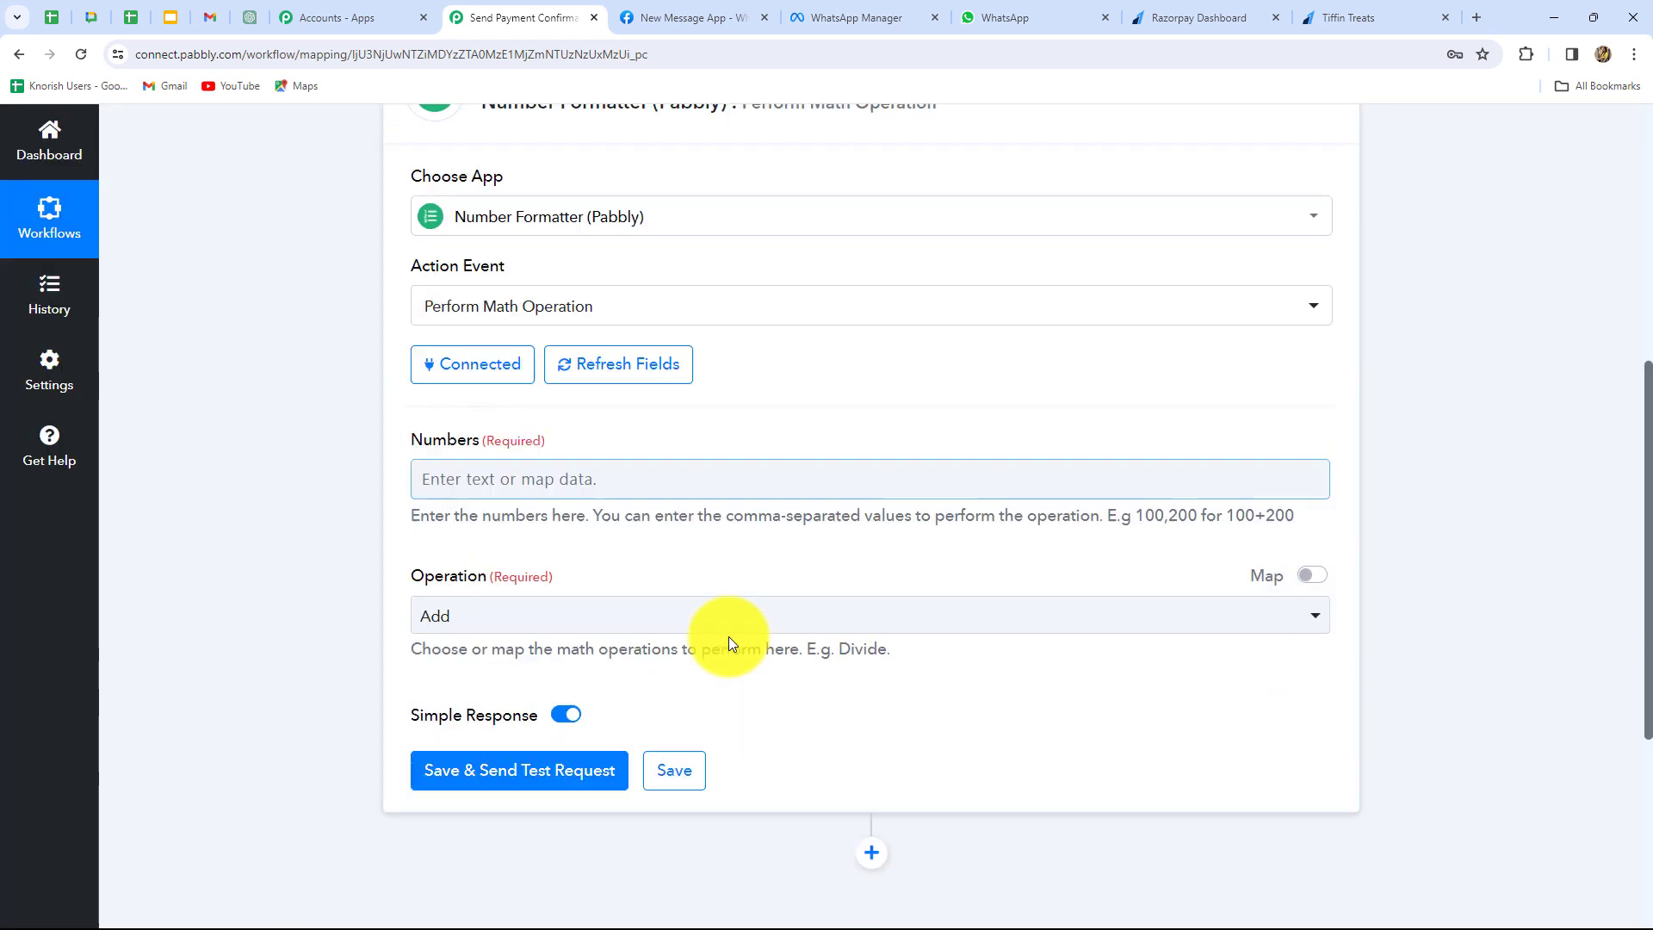
Map the Razorpay payment's Base Amount into the Numbers field
scroll(729, 643, down, 2)
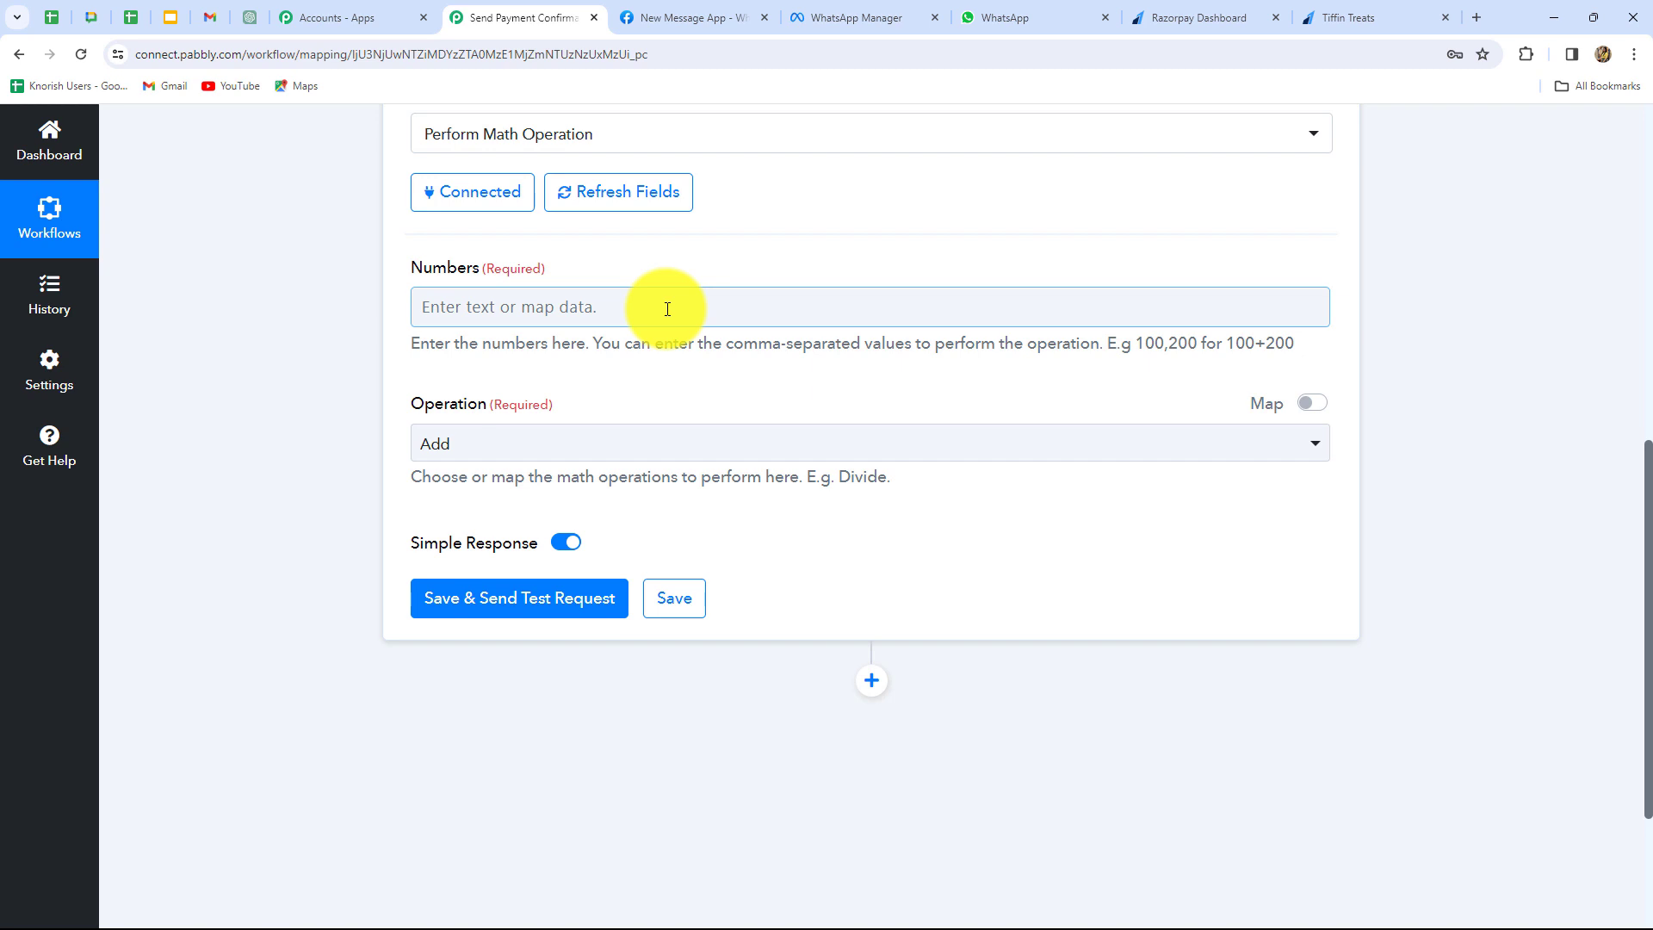
click(667, 309)
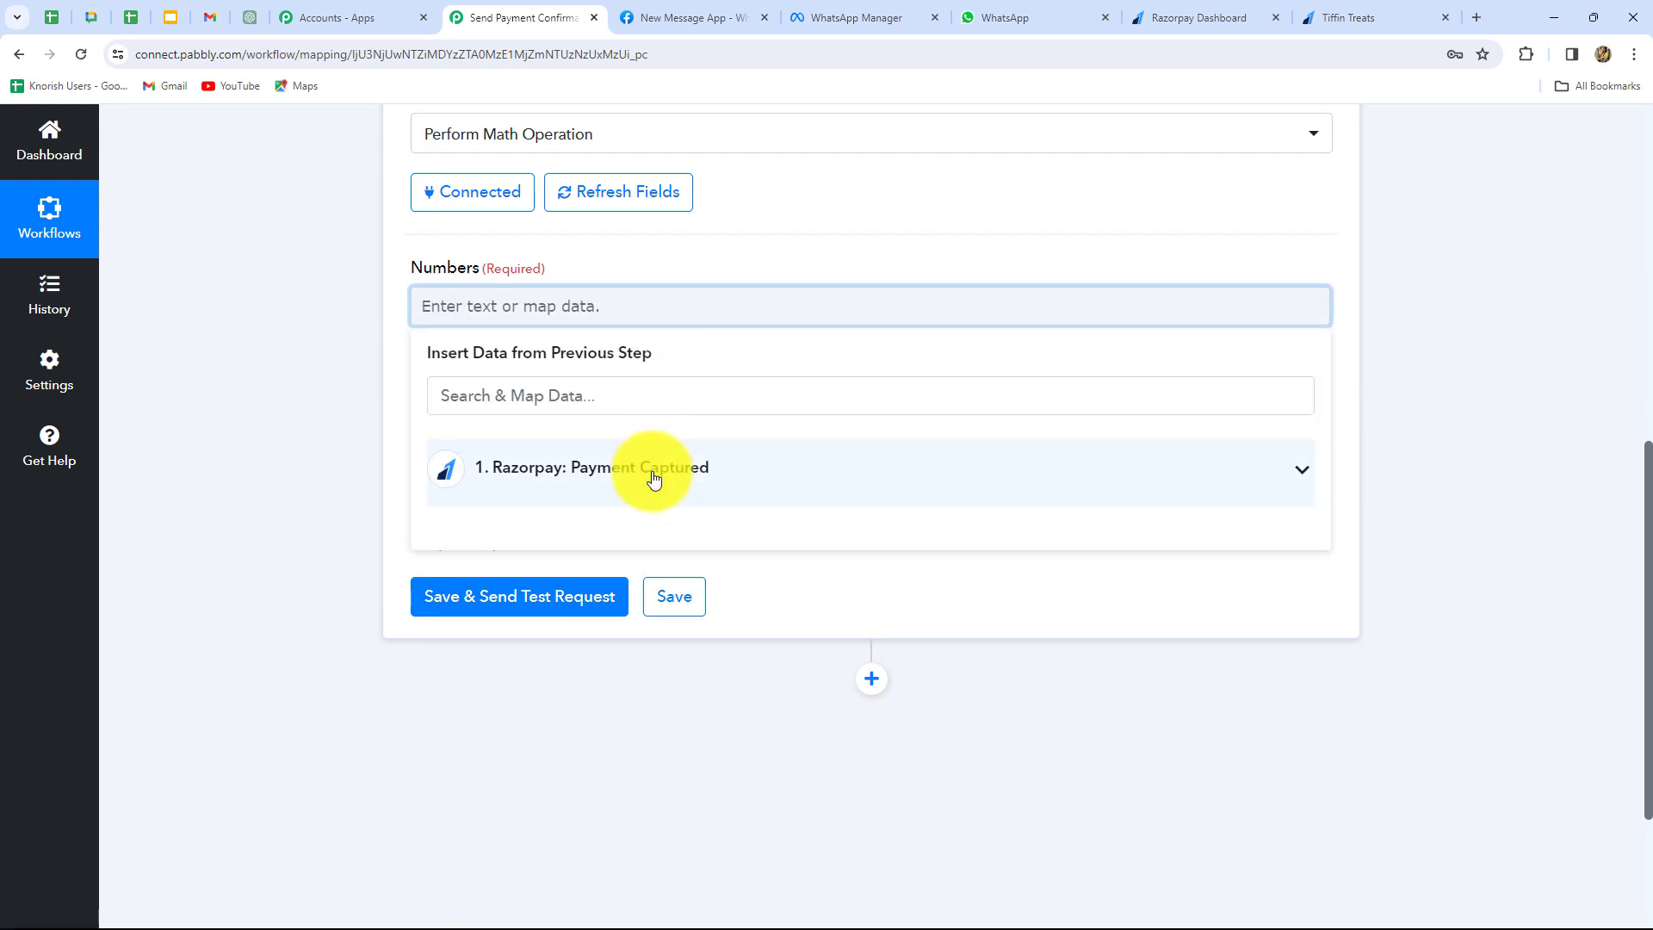
click(653, 479)
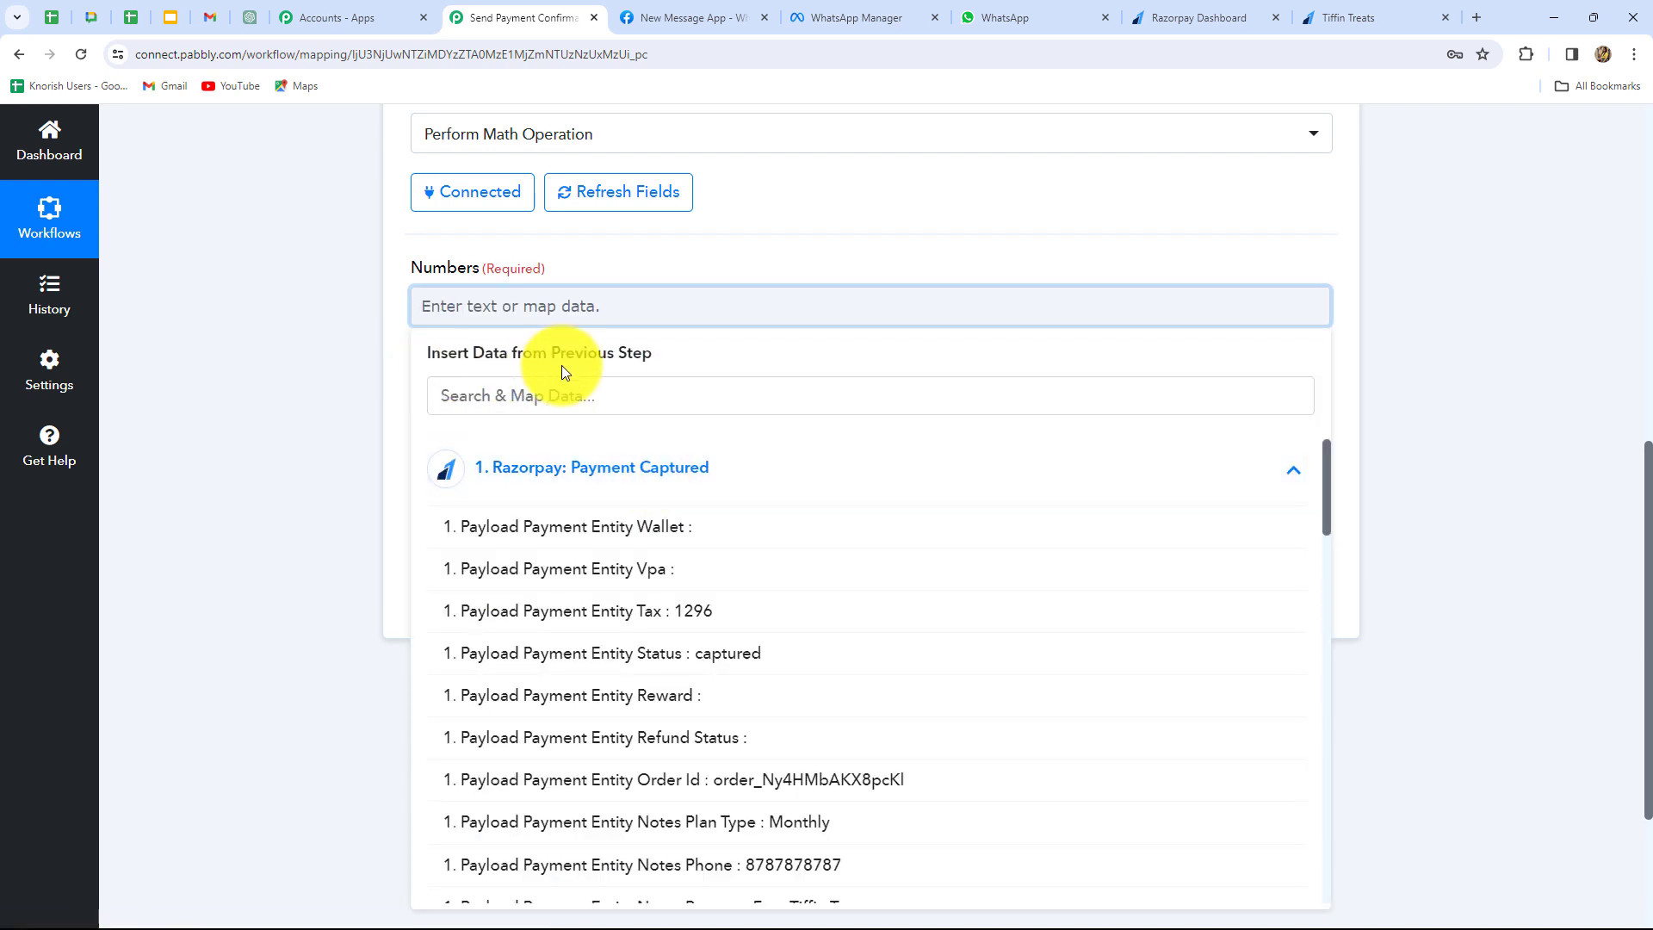
scroll(753, 657, down, 9)
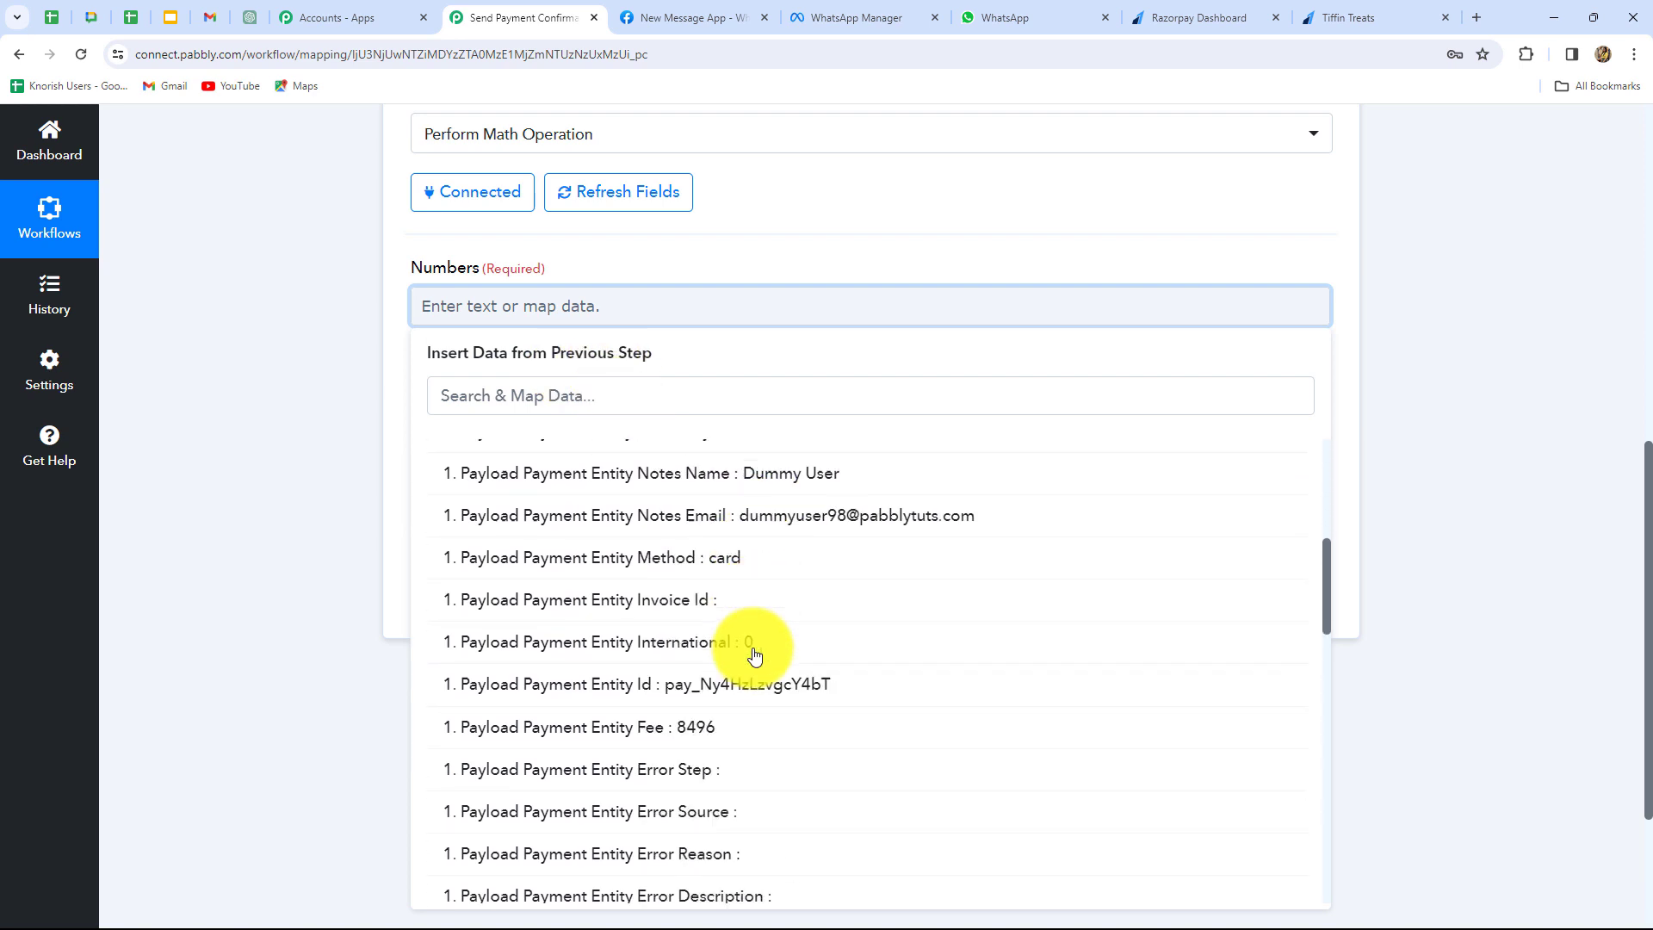
scroll(754, 657, down, 10)
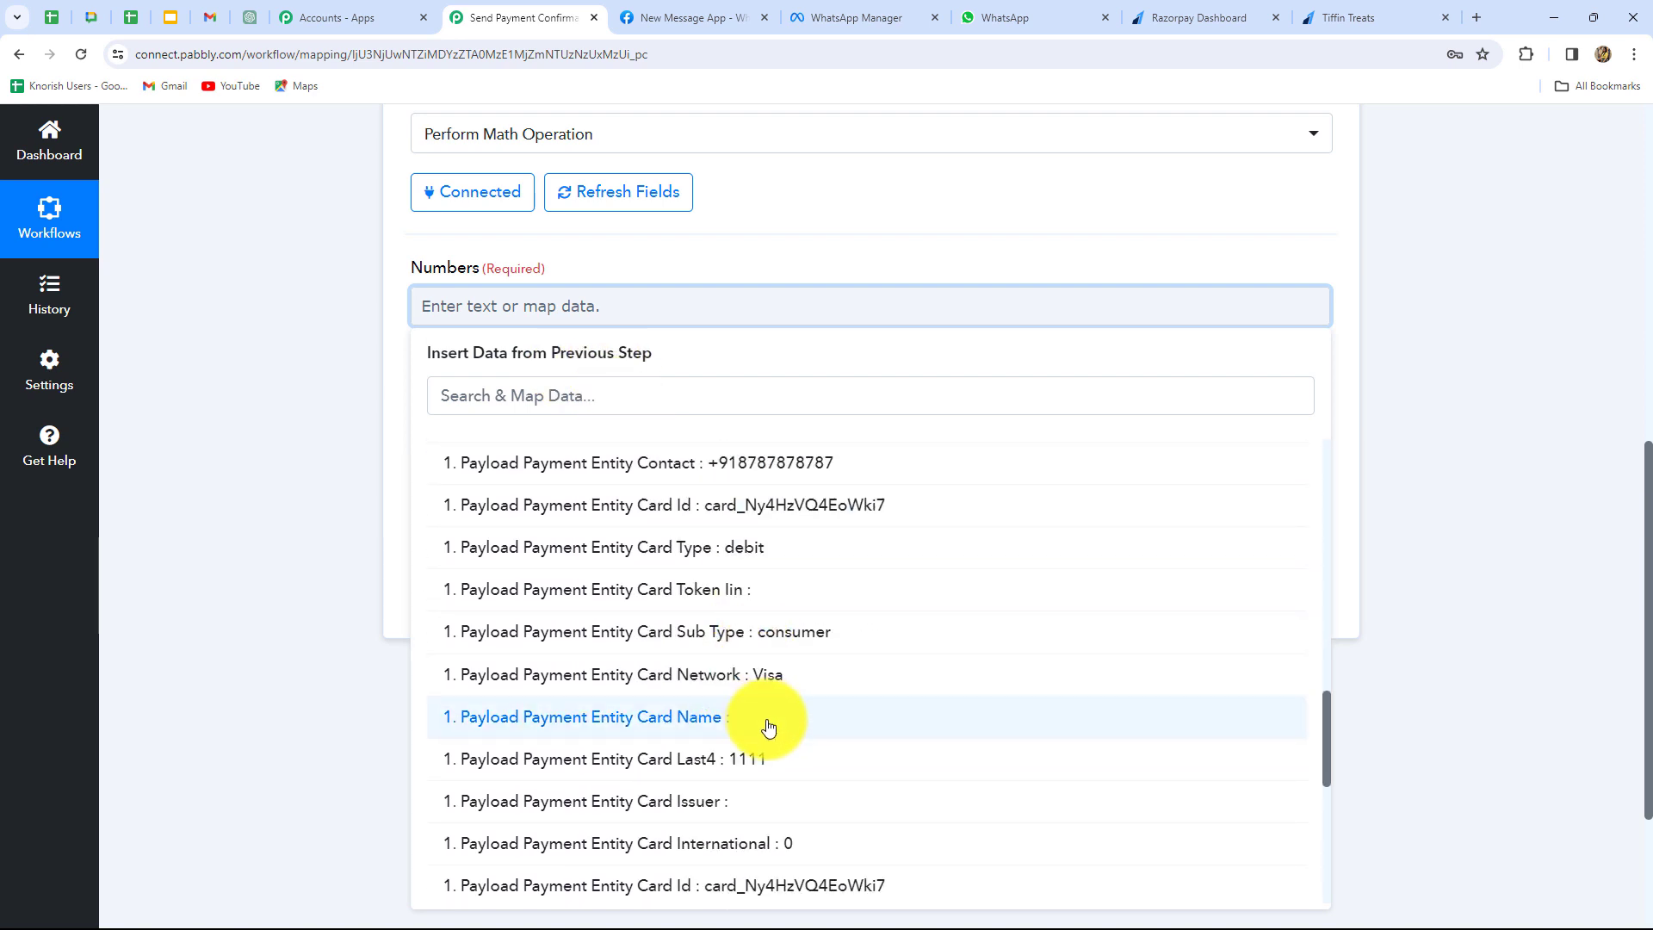
scroll(771, 727, up, 2)
scroll(779, 654, down, 5)
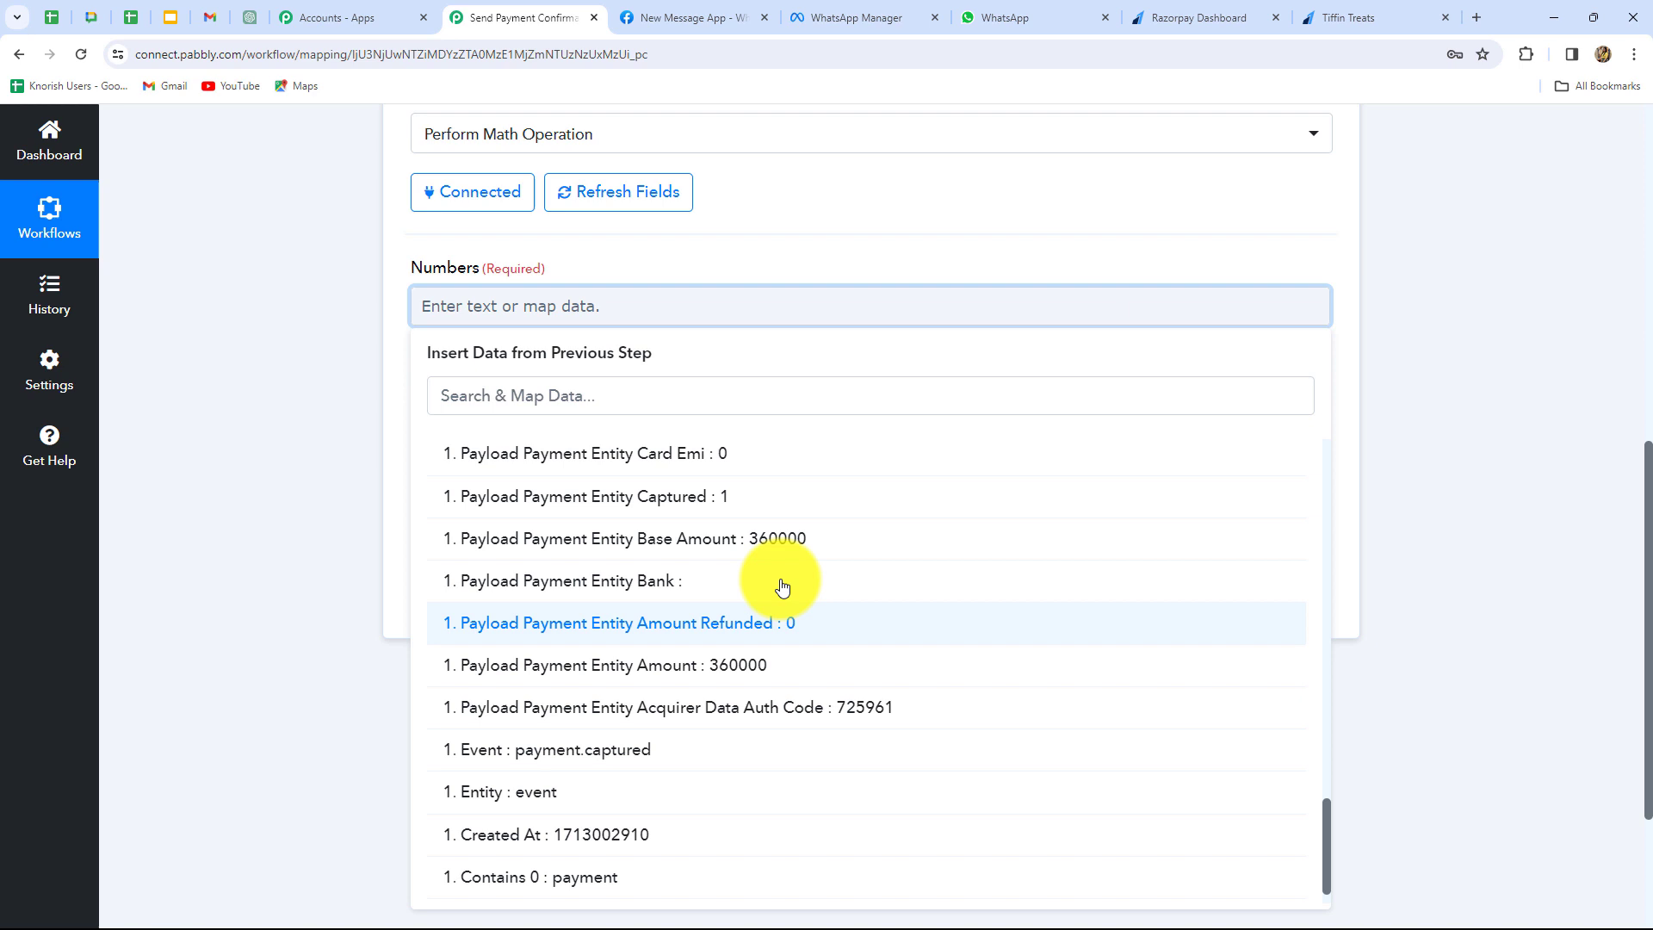
click(779, 538)
click(1531, 458)
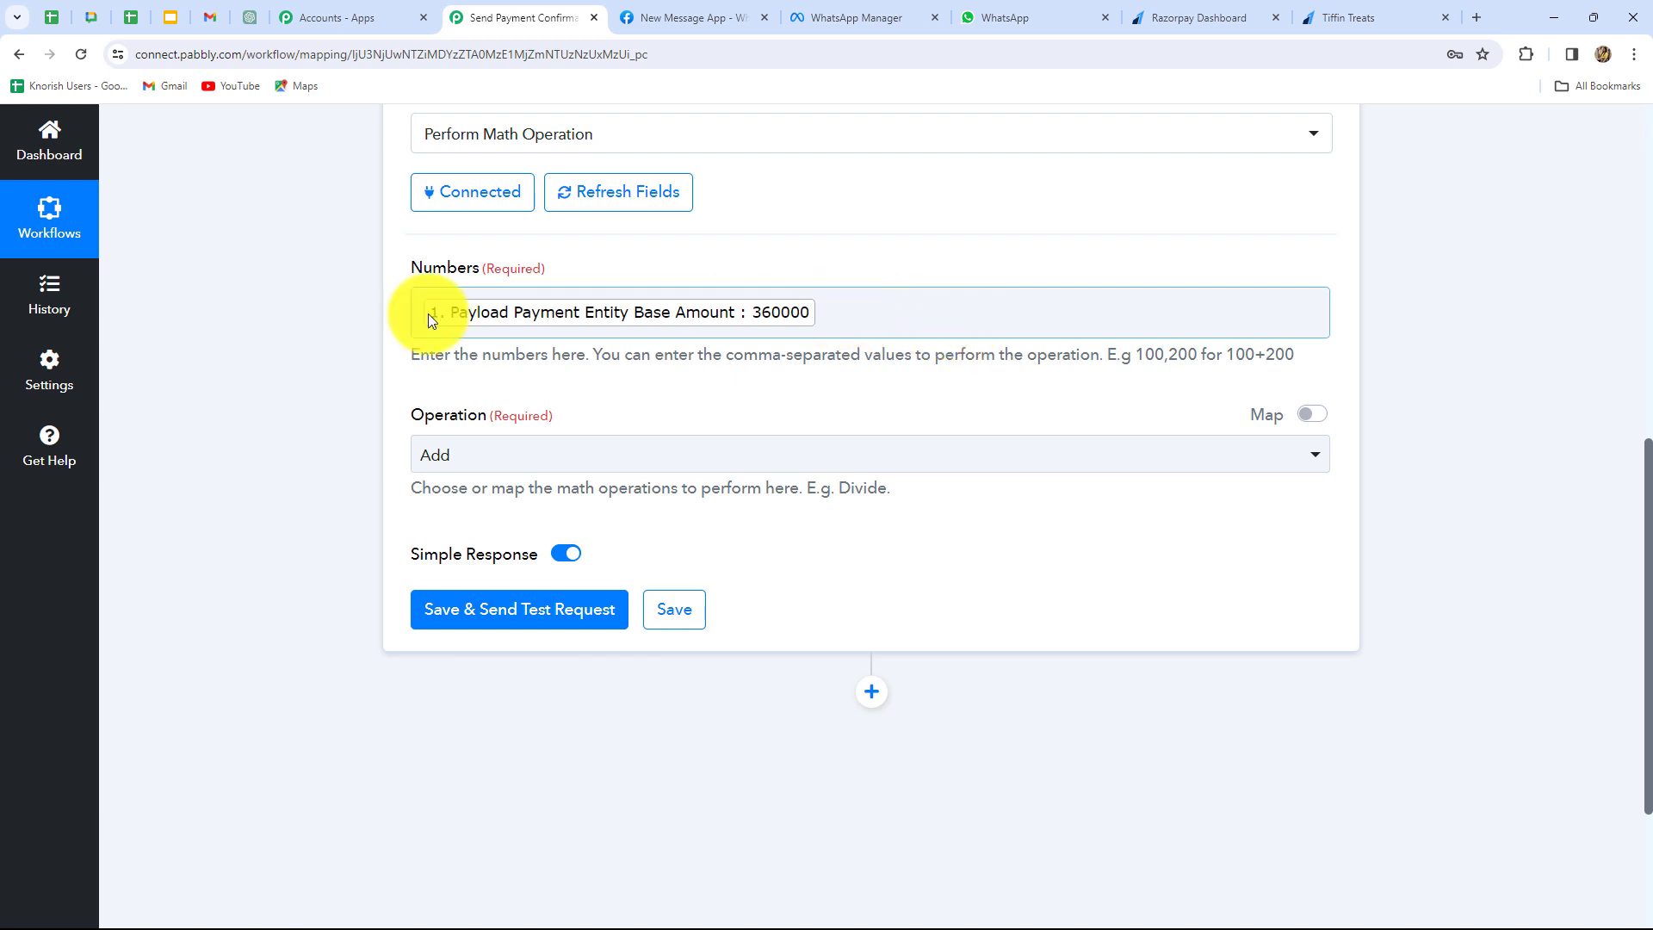
Append ',100' after the Base Amount in Numbers
click(818, 314)
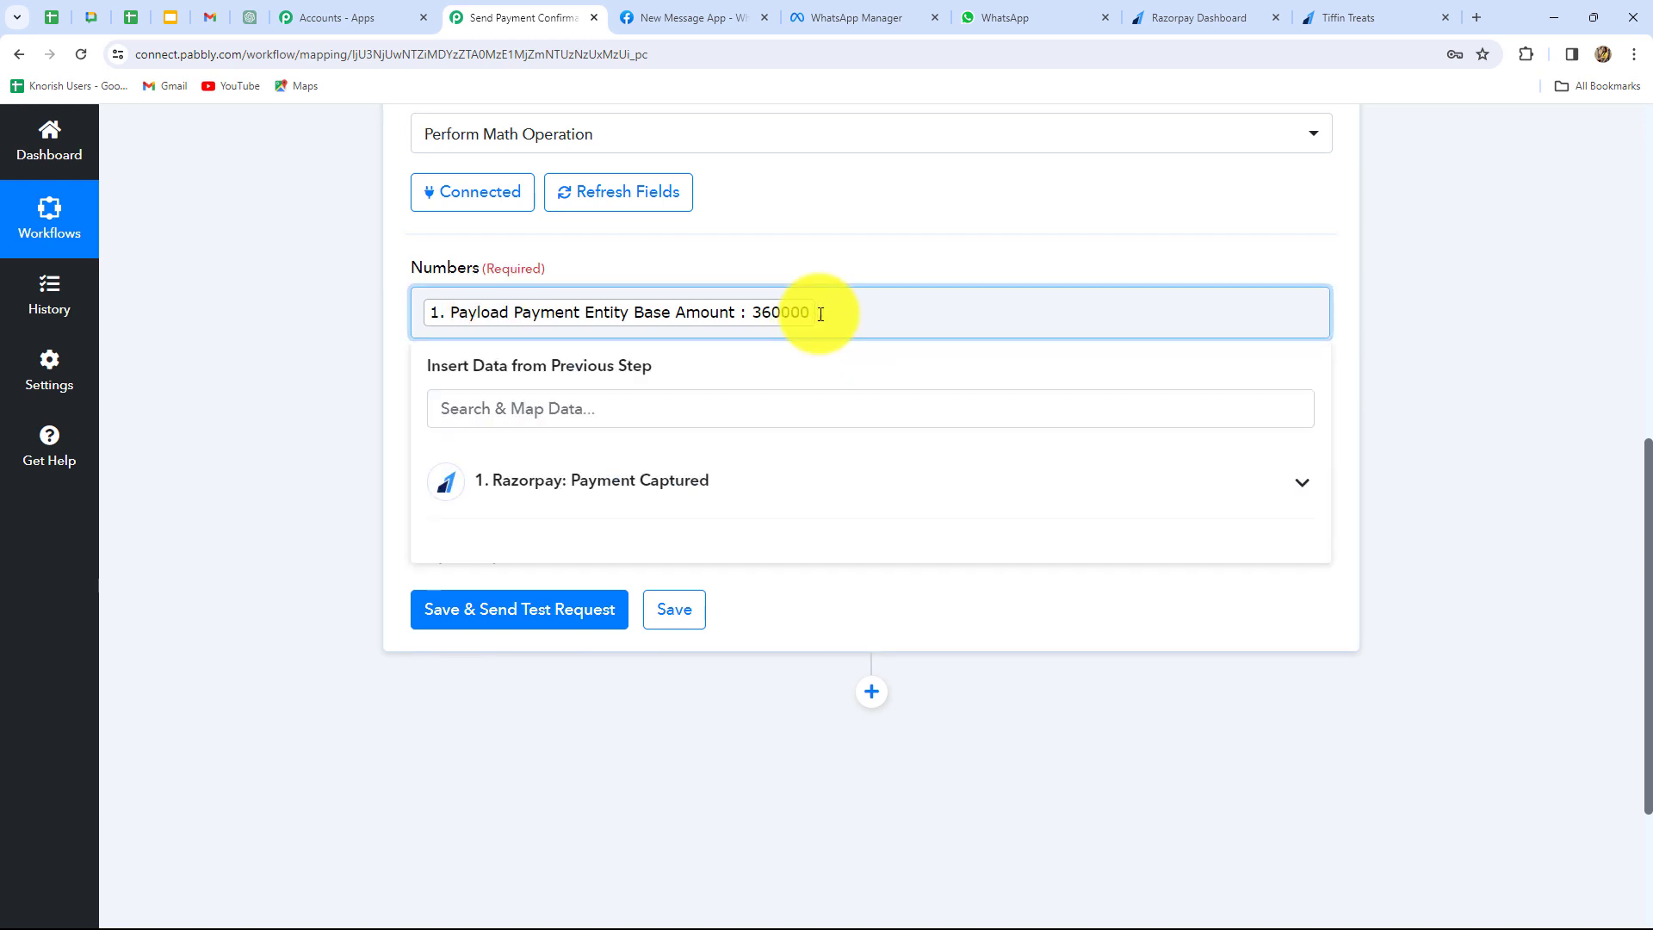
text(,100)
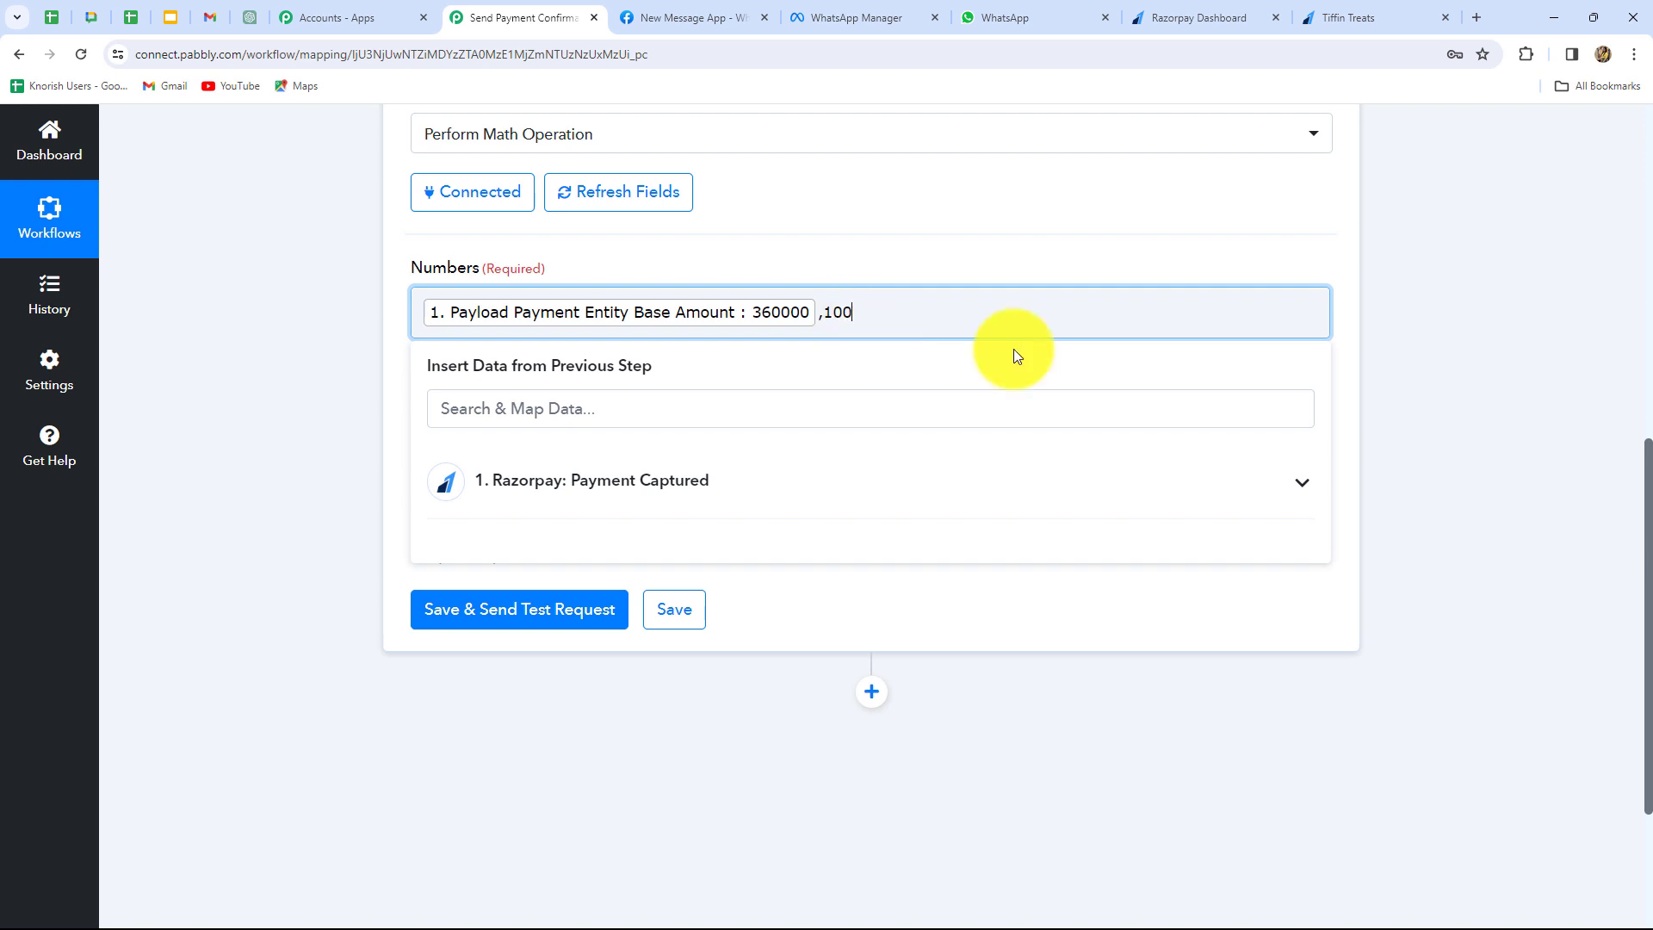
click(1494, 374)
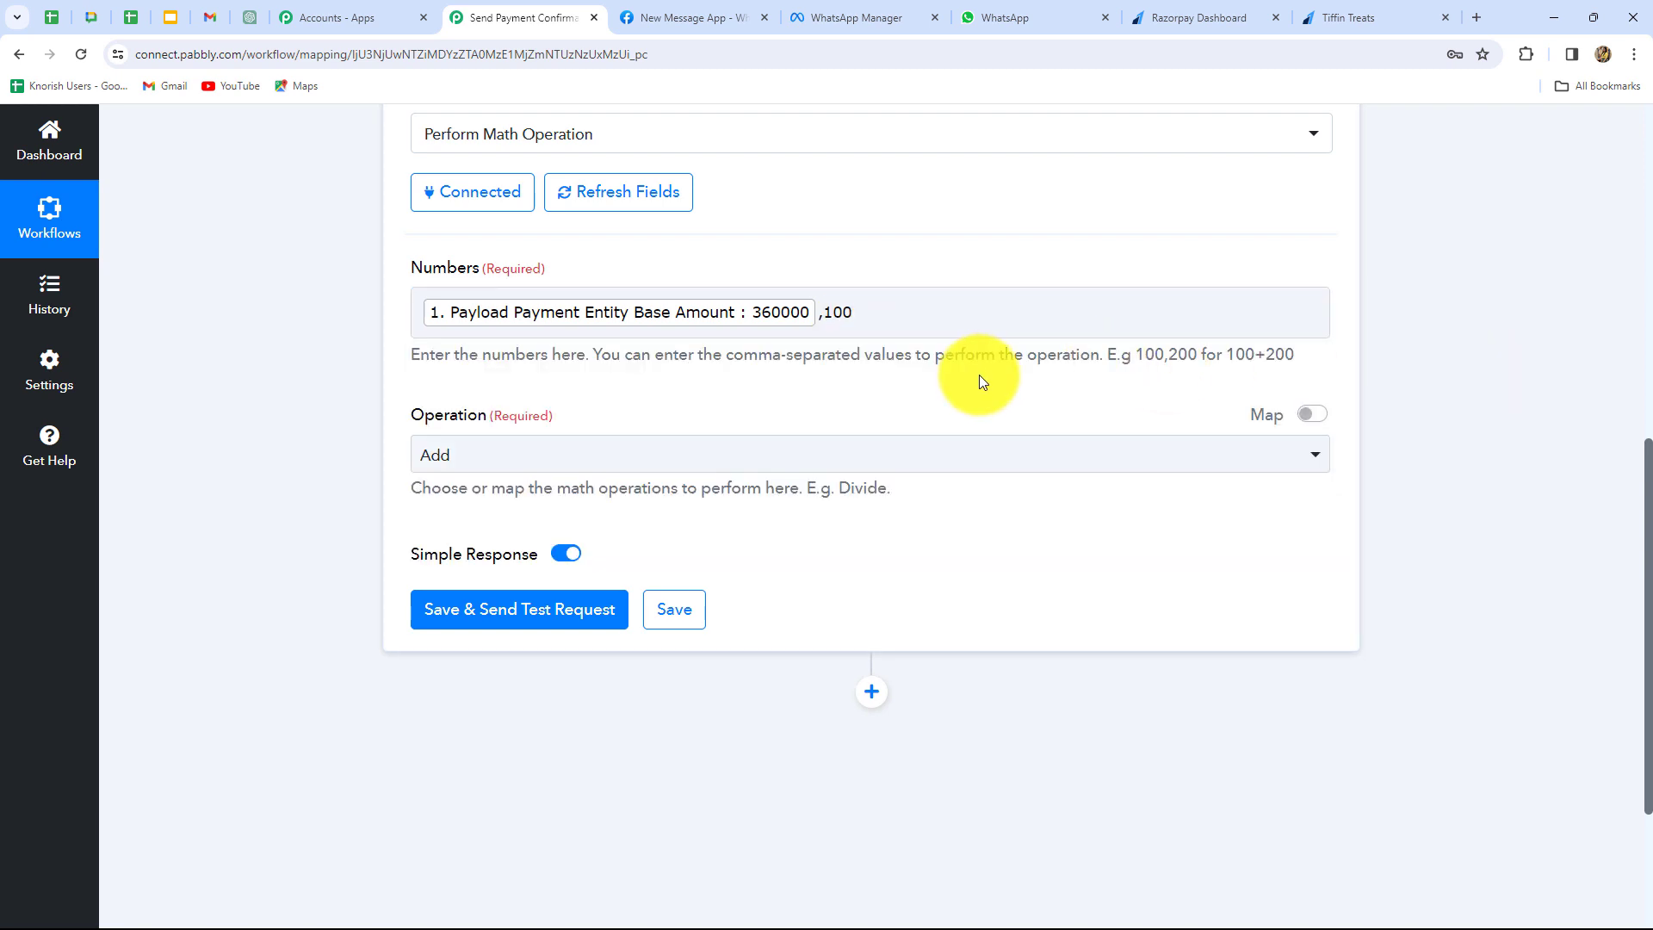
drag(1139, 351, 1298, 351)
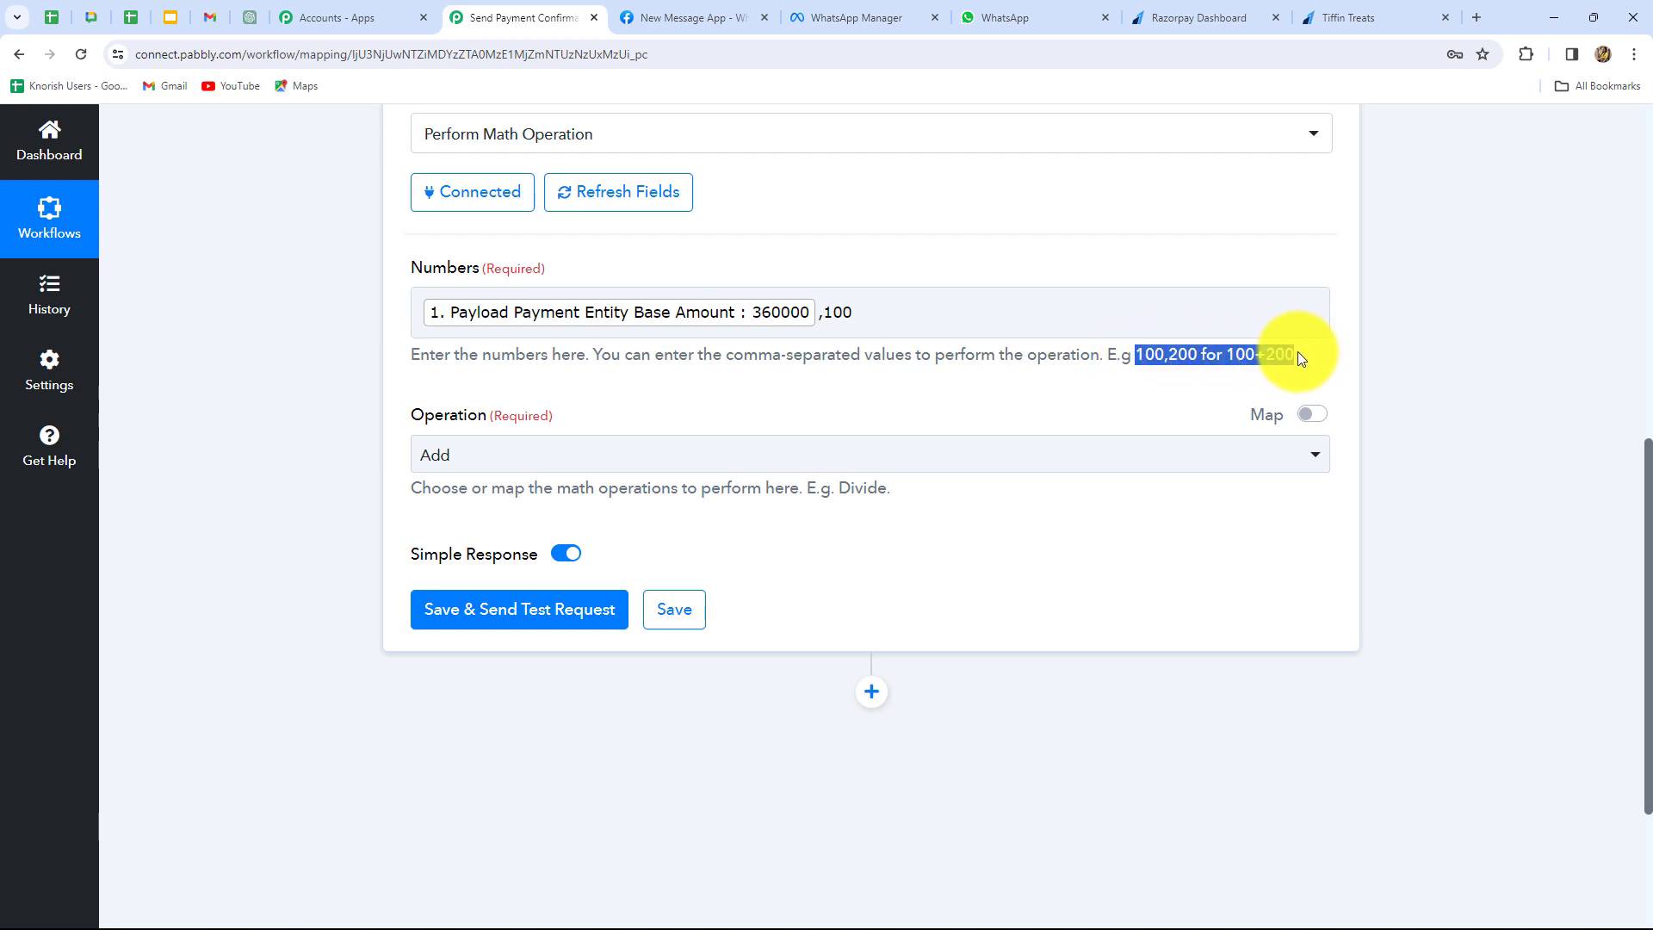
click(1087, 401)
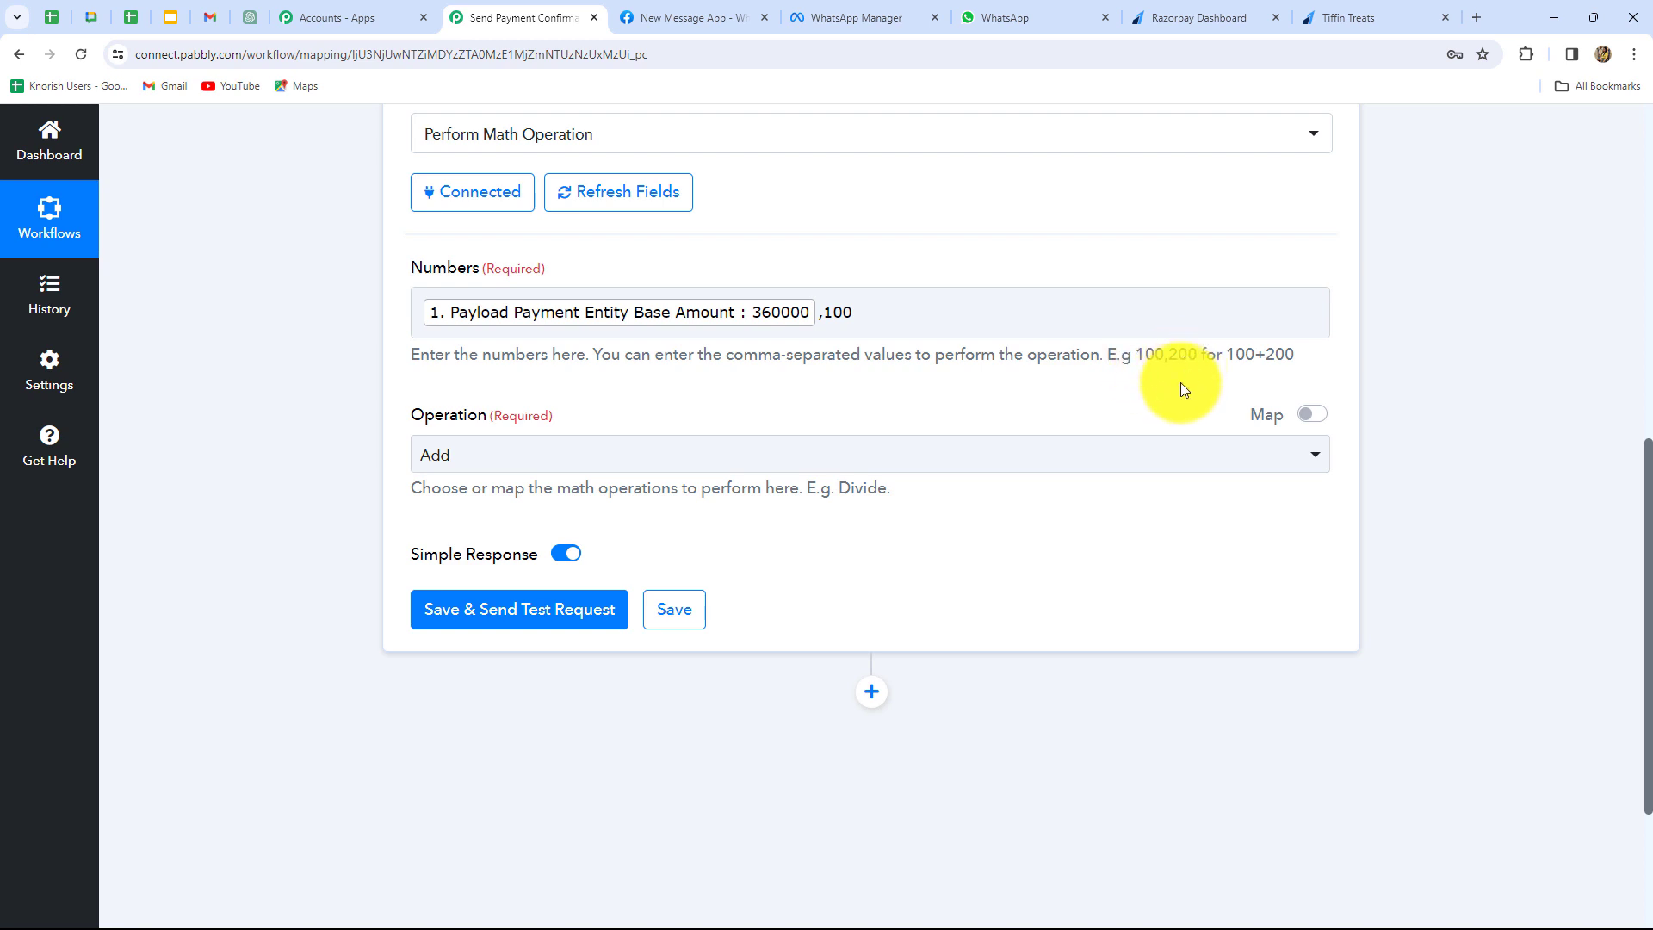
Set the operation to Divide, save and test, and confirm the Result is 3600
click(460, 457)
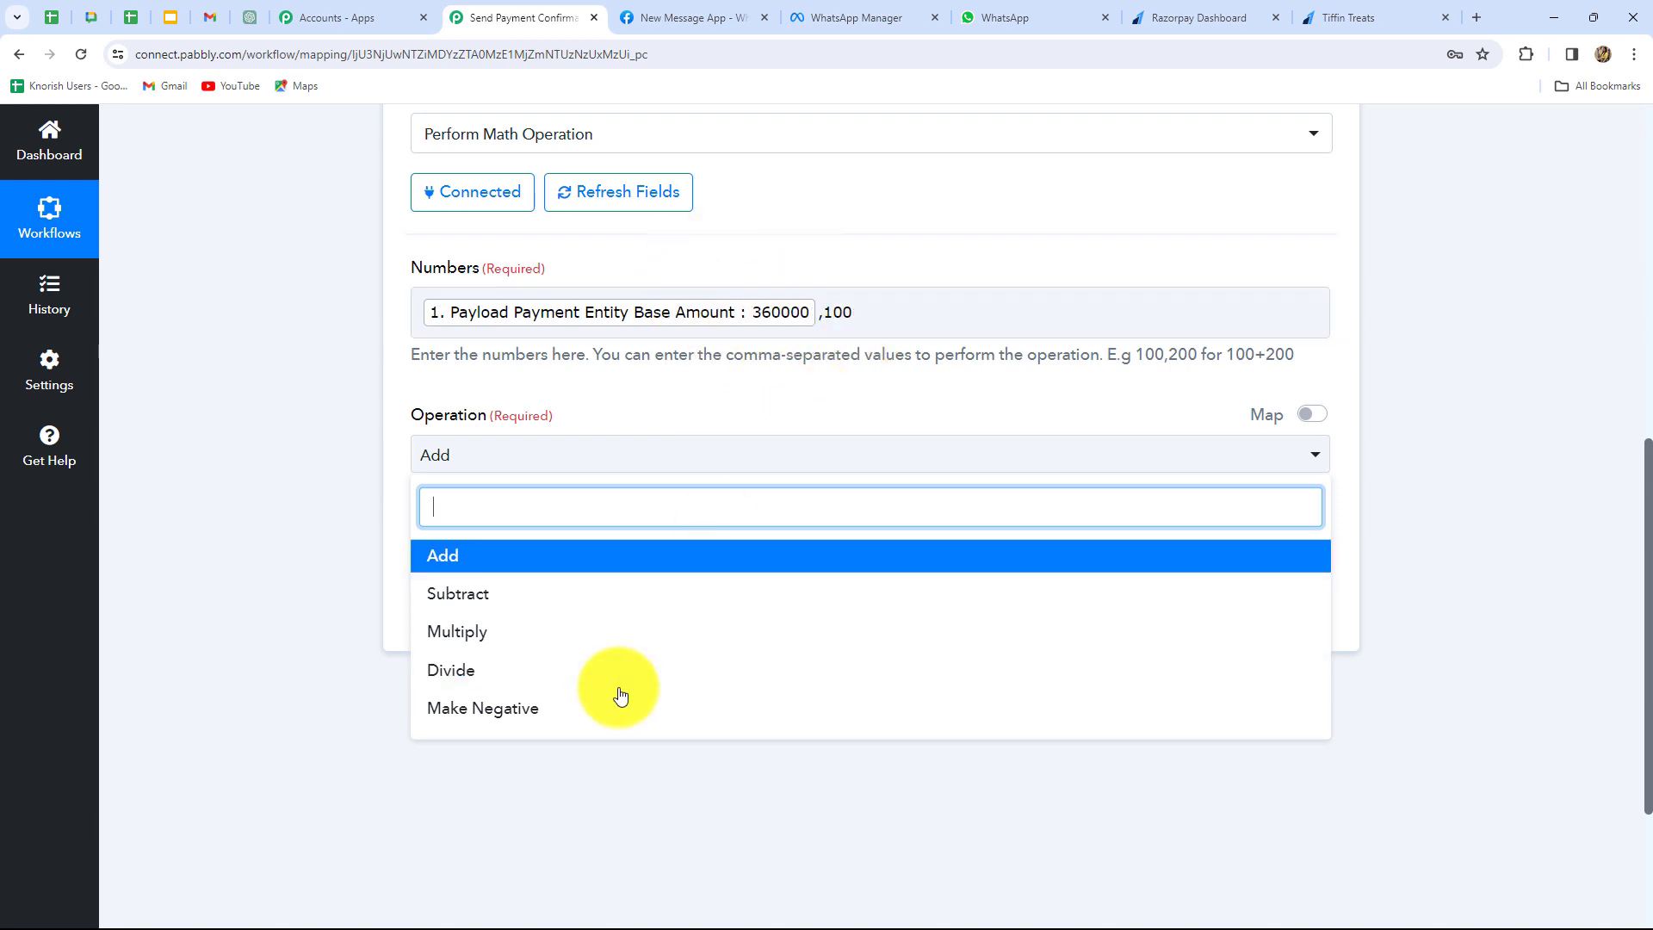
click(491, 671)
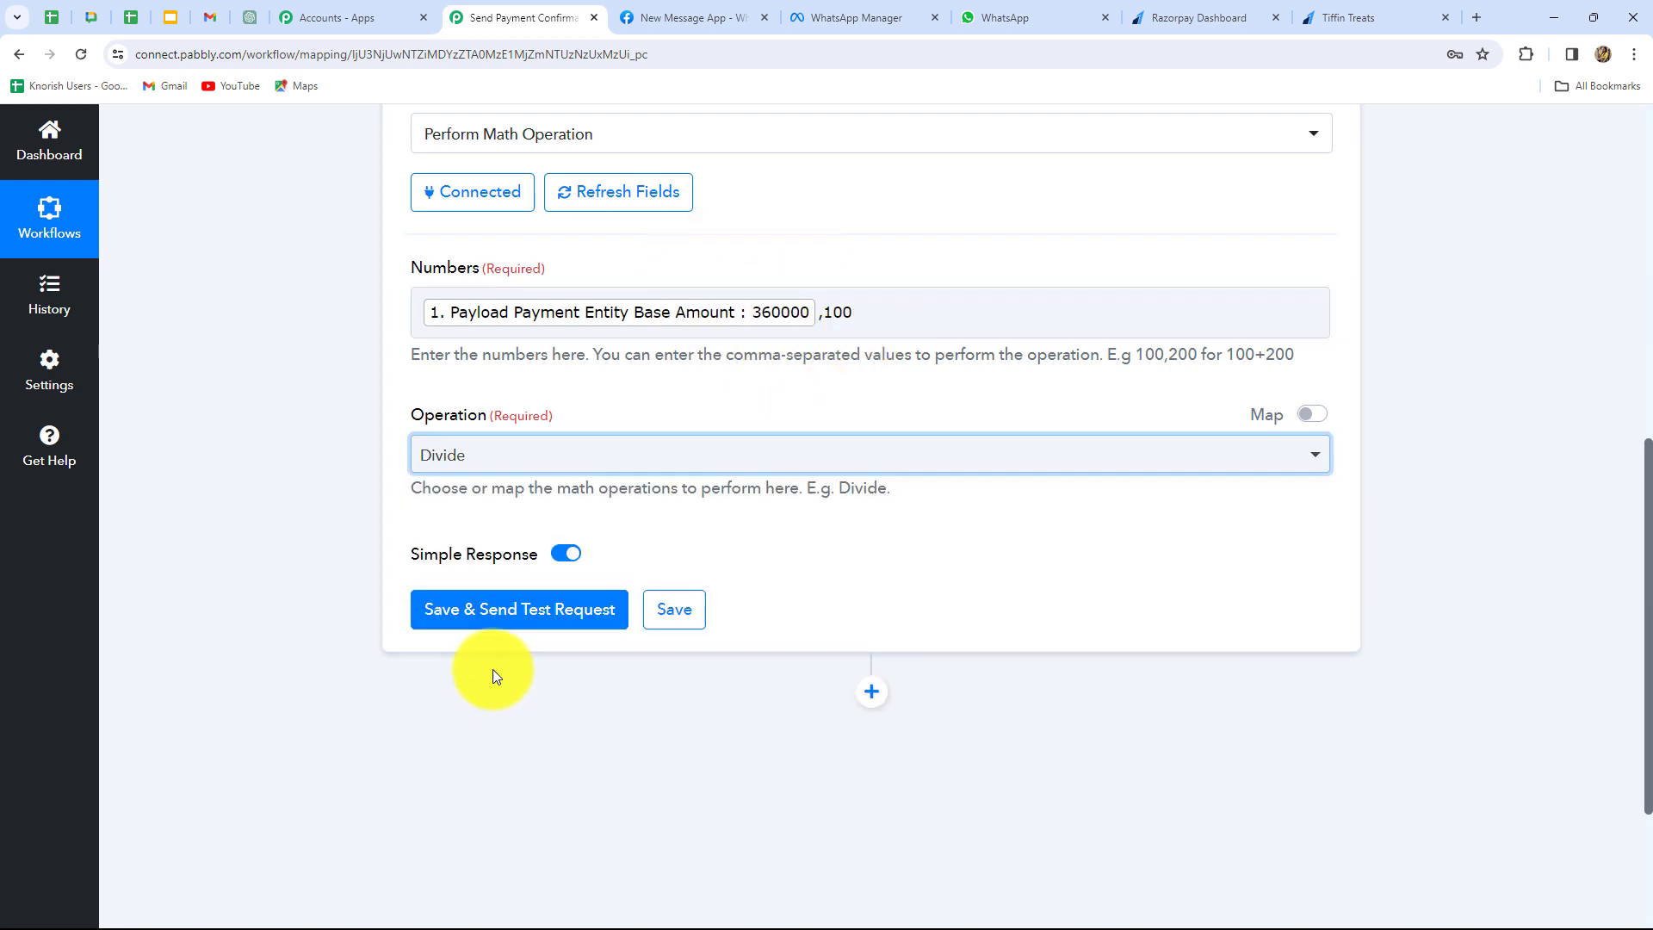
click(538, 613)
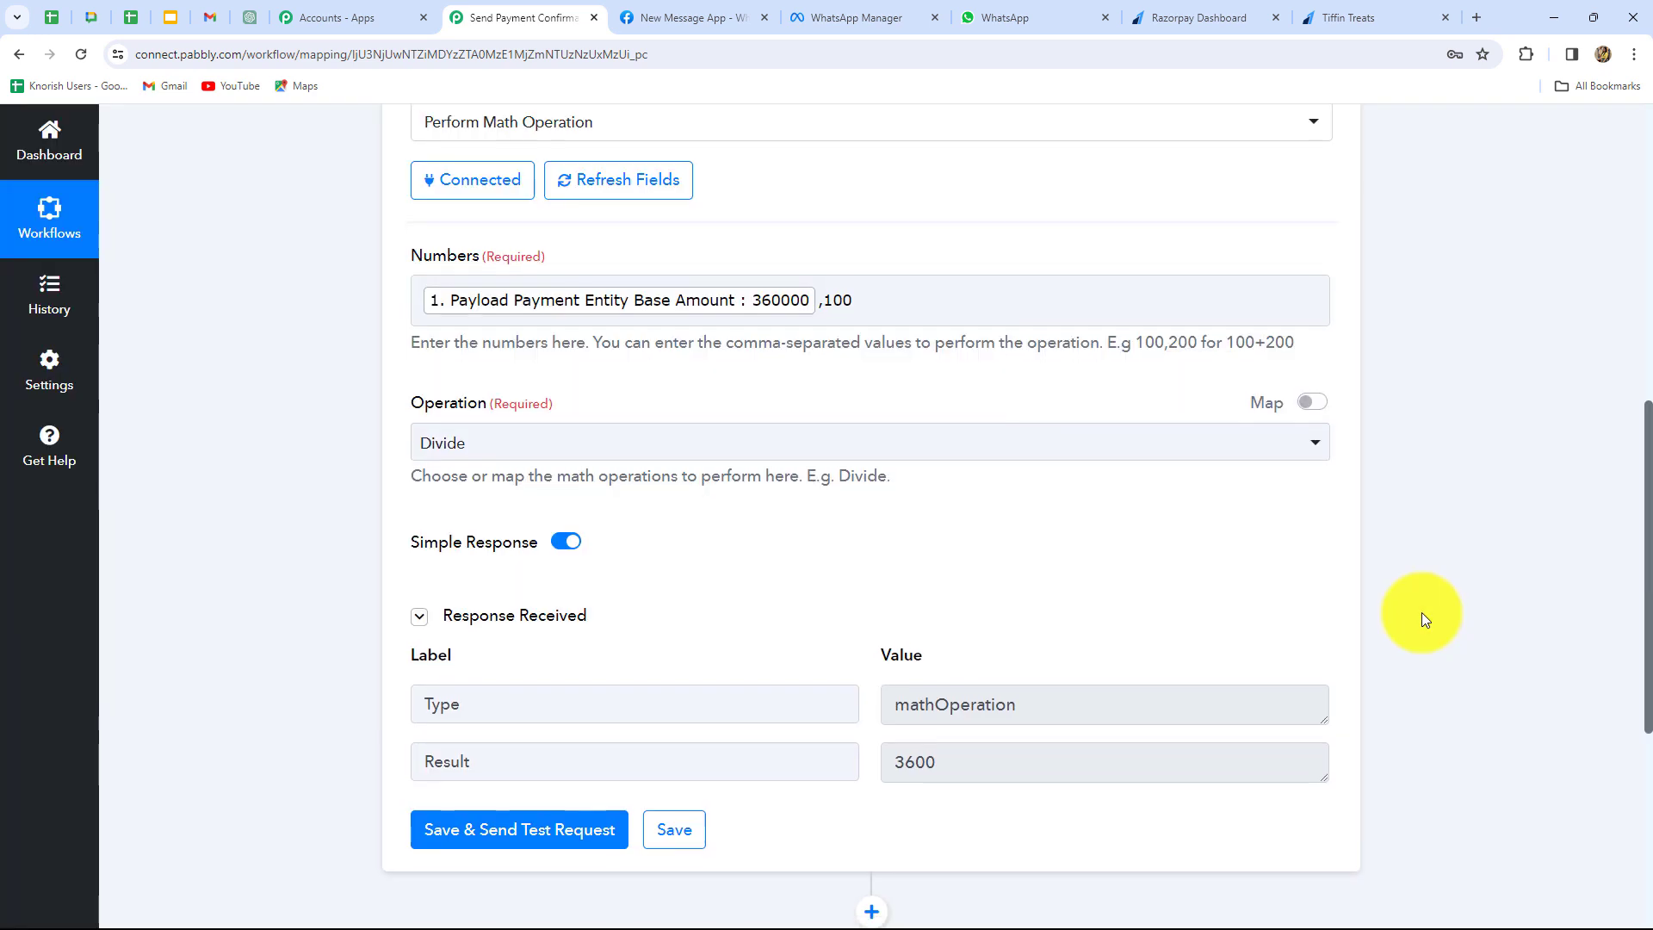
scroll(1423, 612, down, 3)
drag(967, 516, 856, 529)
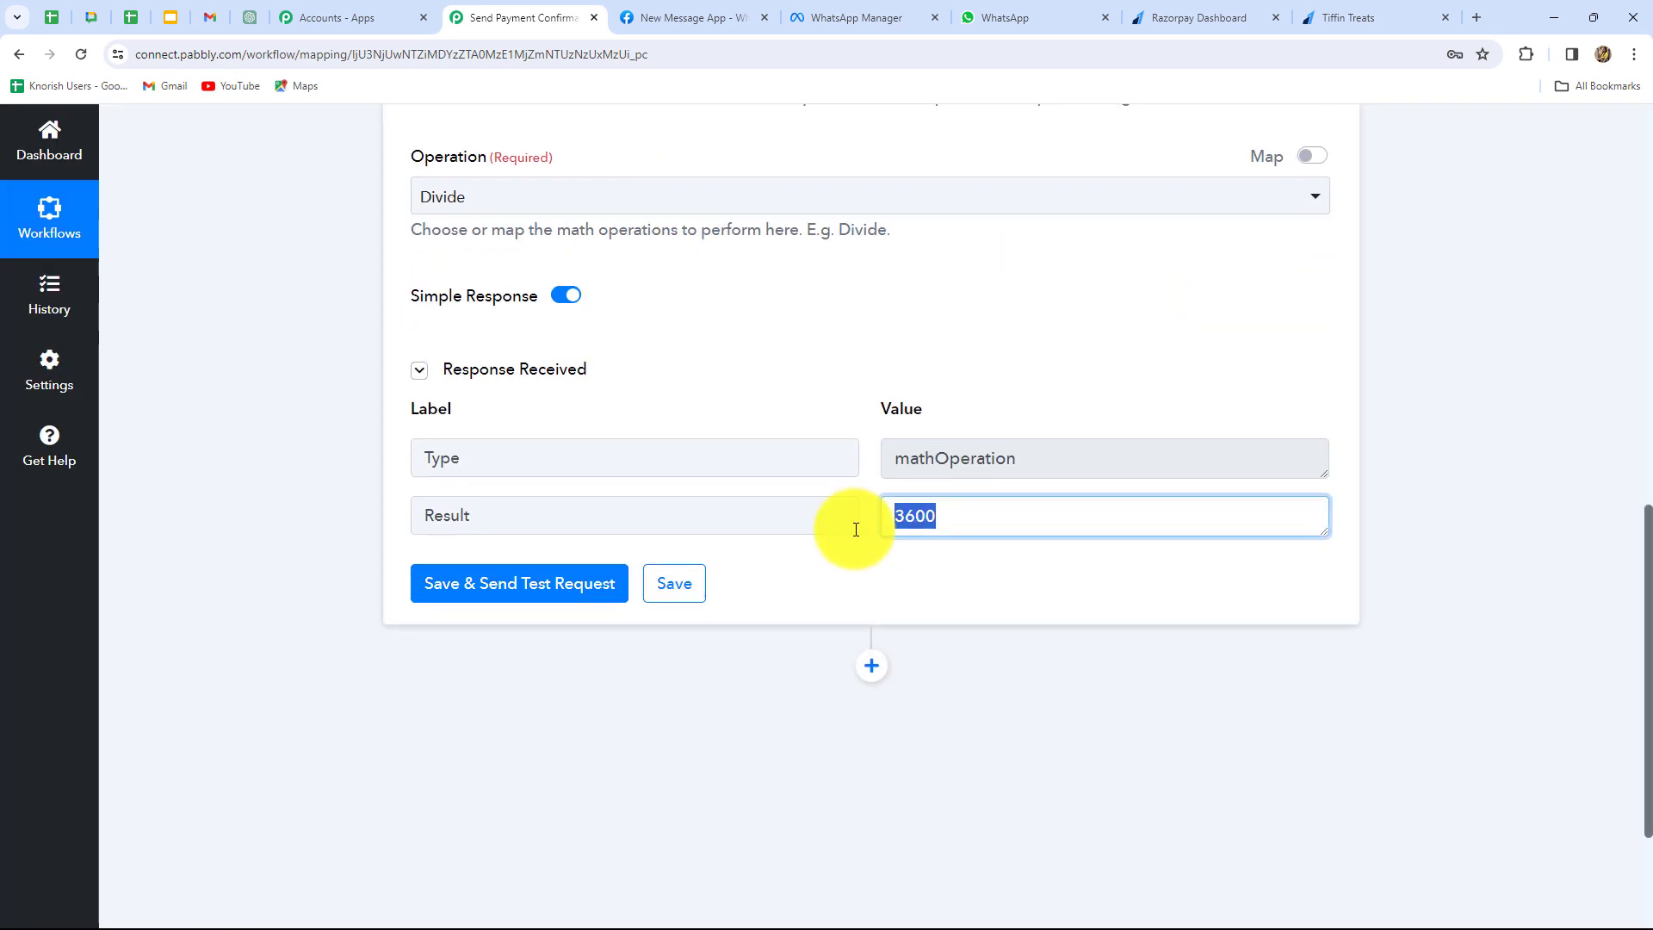
click(953, 575)
scroll(1006, 623, up, 4)
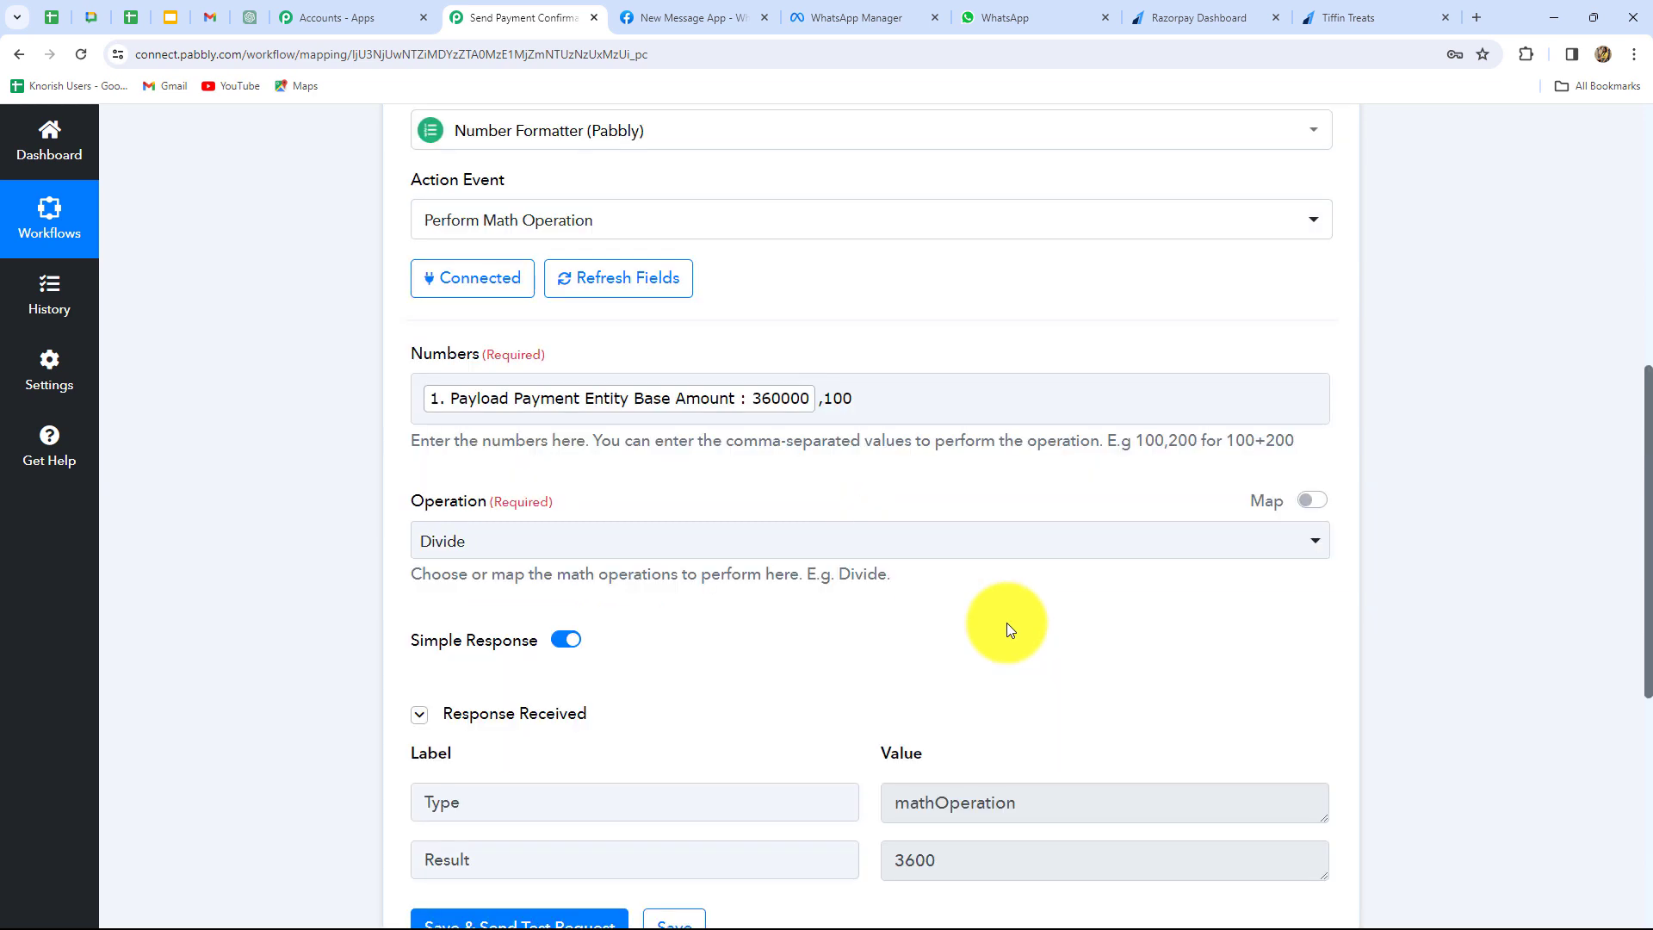
scroll(1006, 622, down, 4)
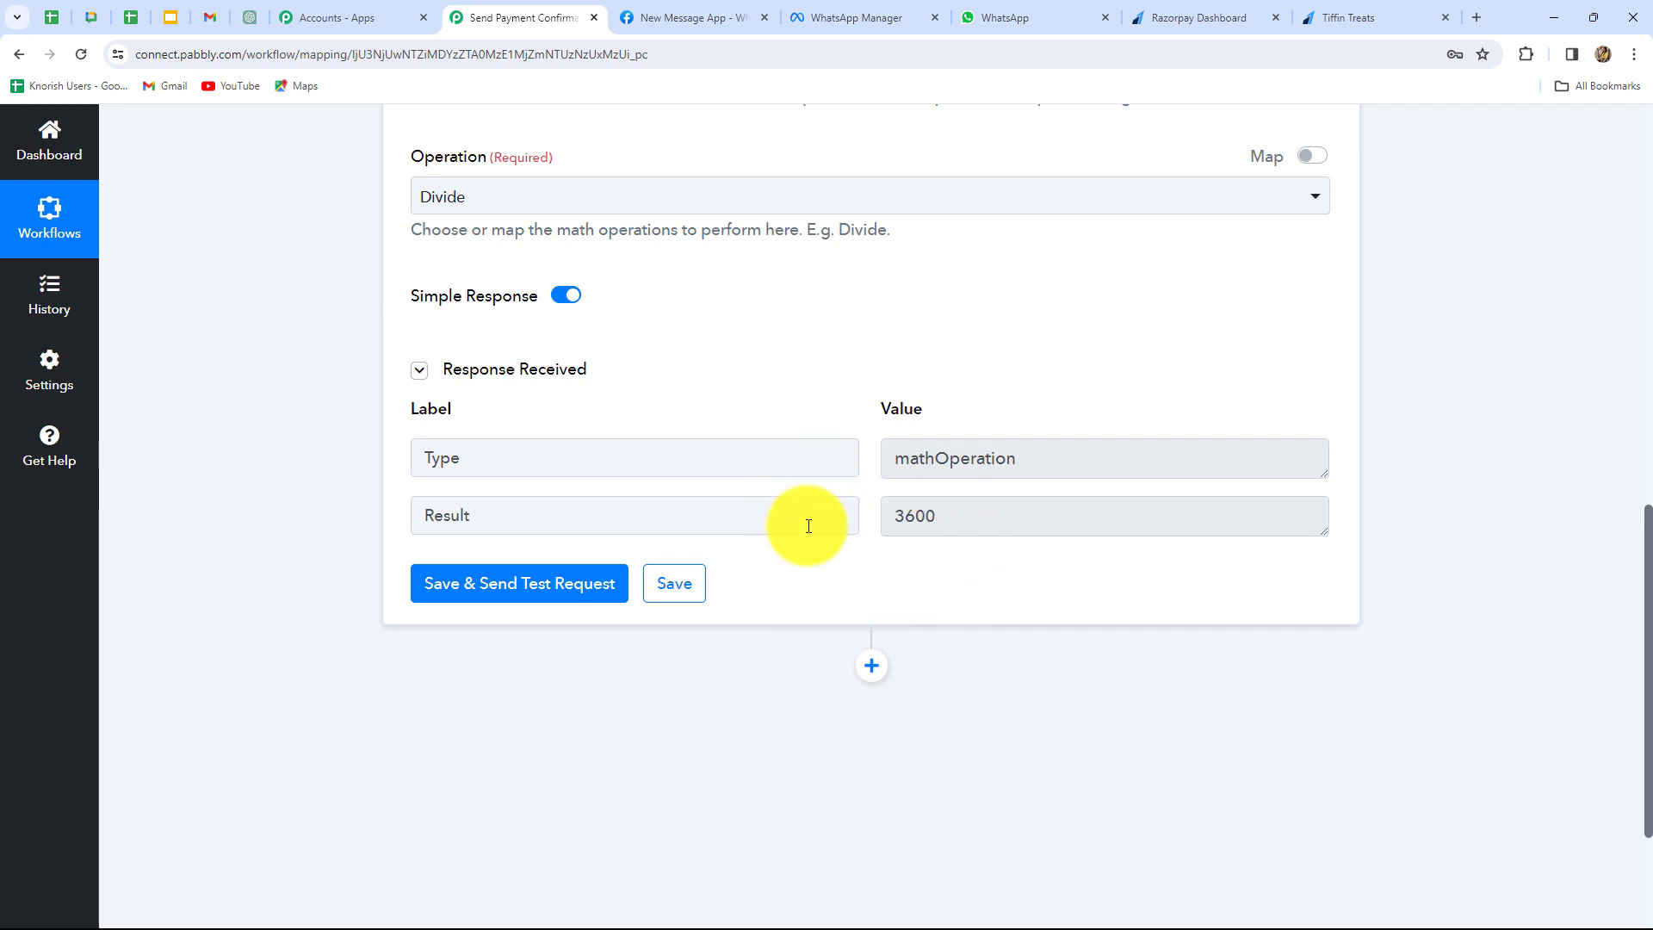
scroll(1498, 639, down, 3)
Add a step after the math operation and check the Tiffin Treats page before returning to the workflow
click(872, 444)
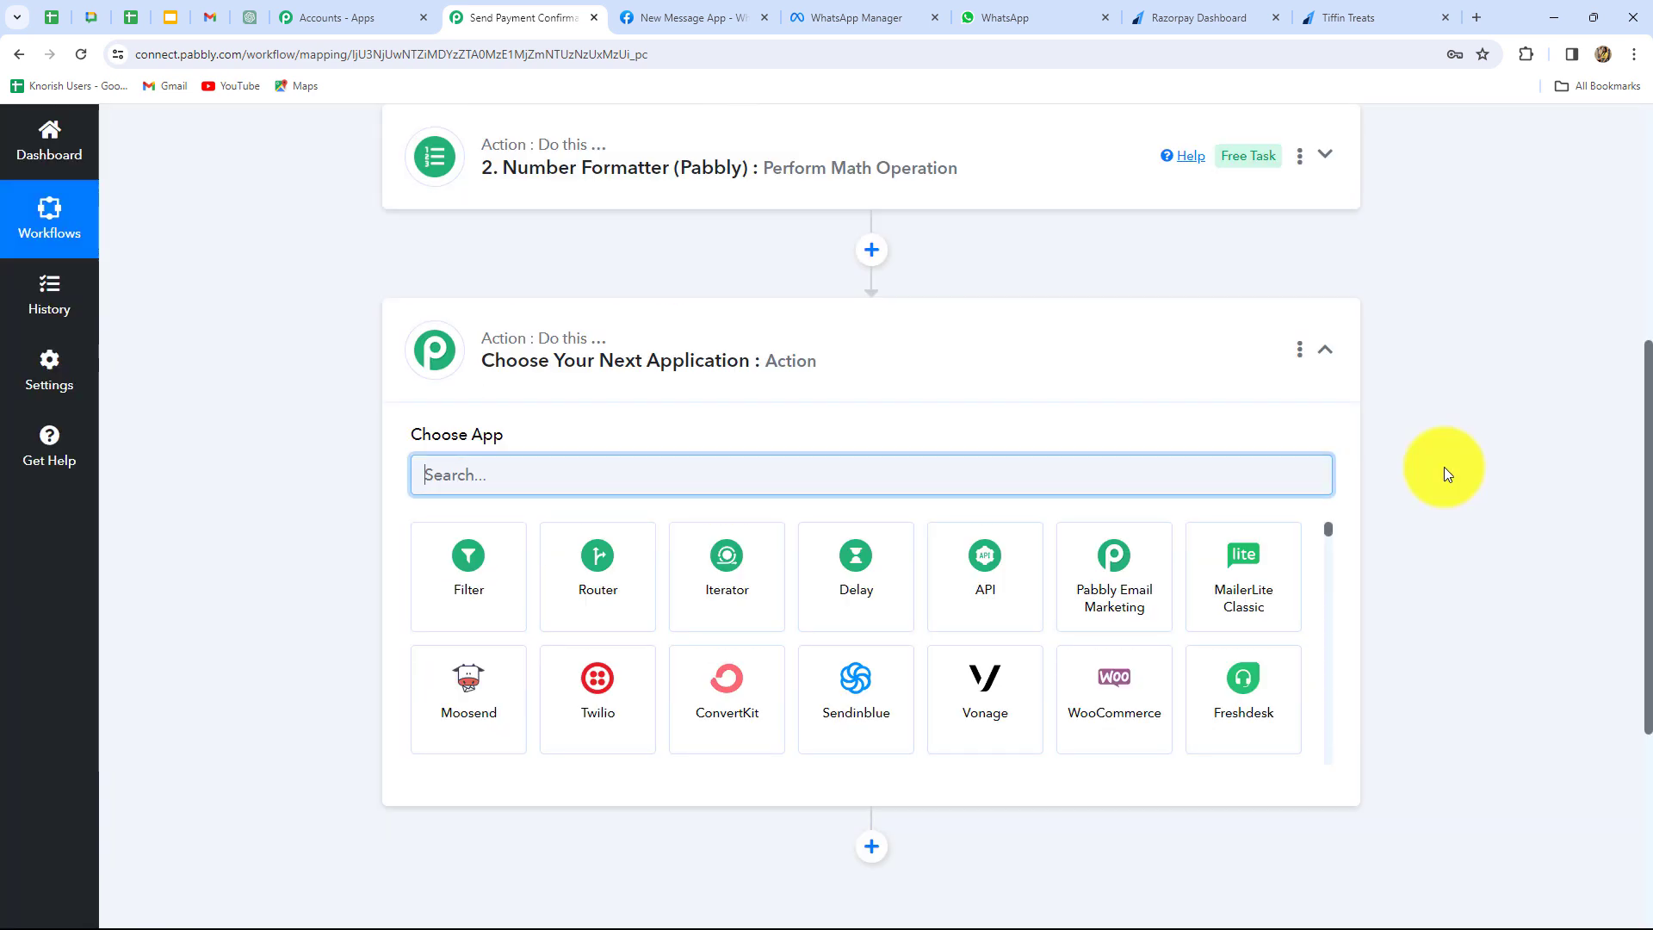
scroll(1444, 467, down, 1)
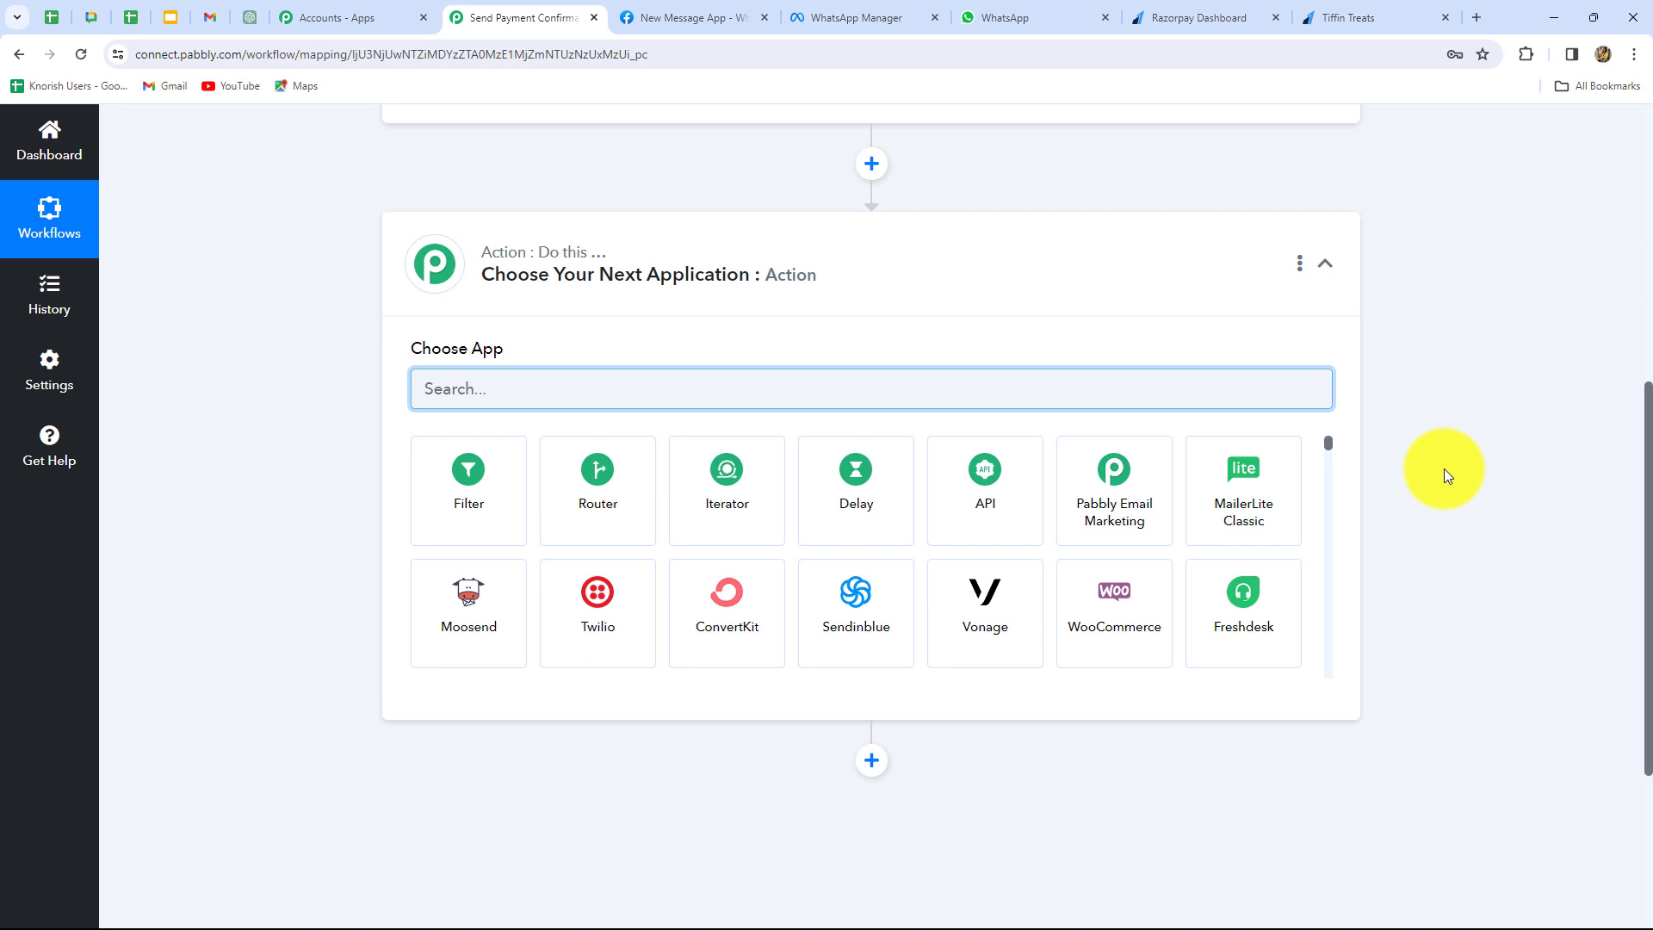
scroll(1444, 469, up, 4)
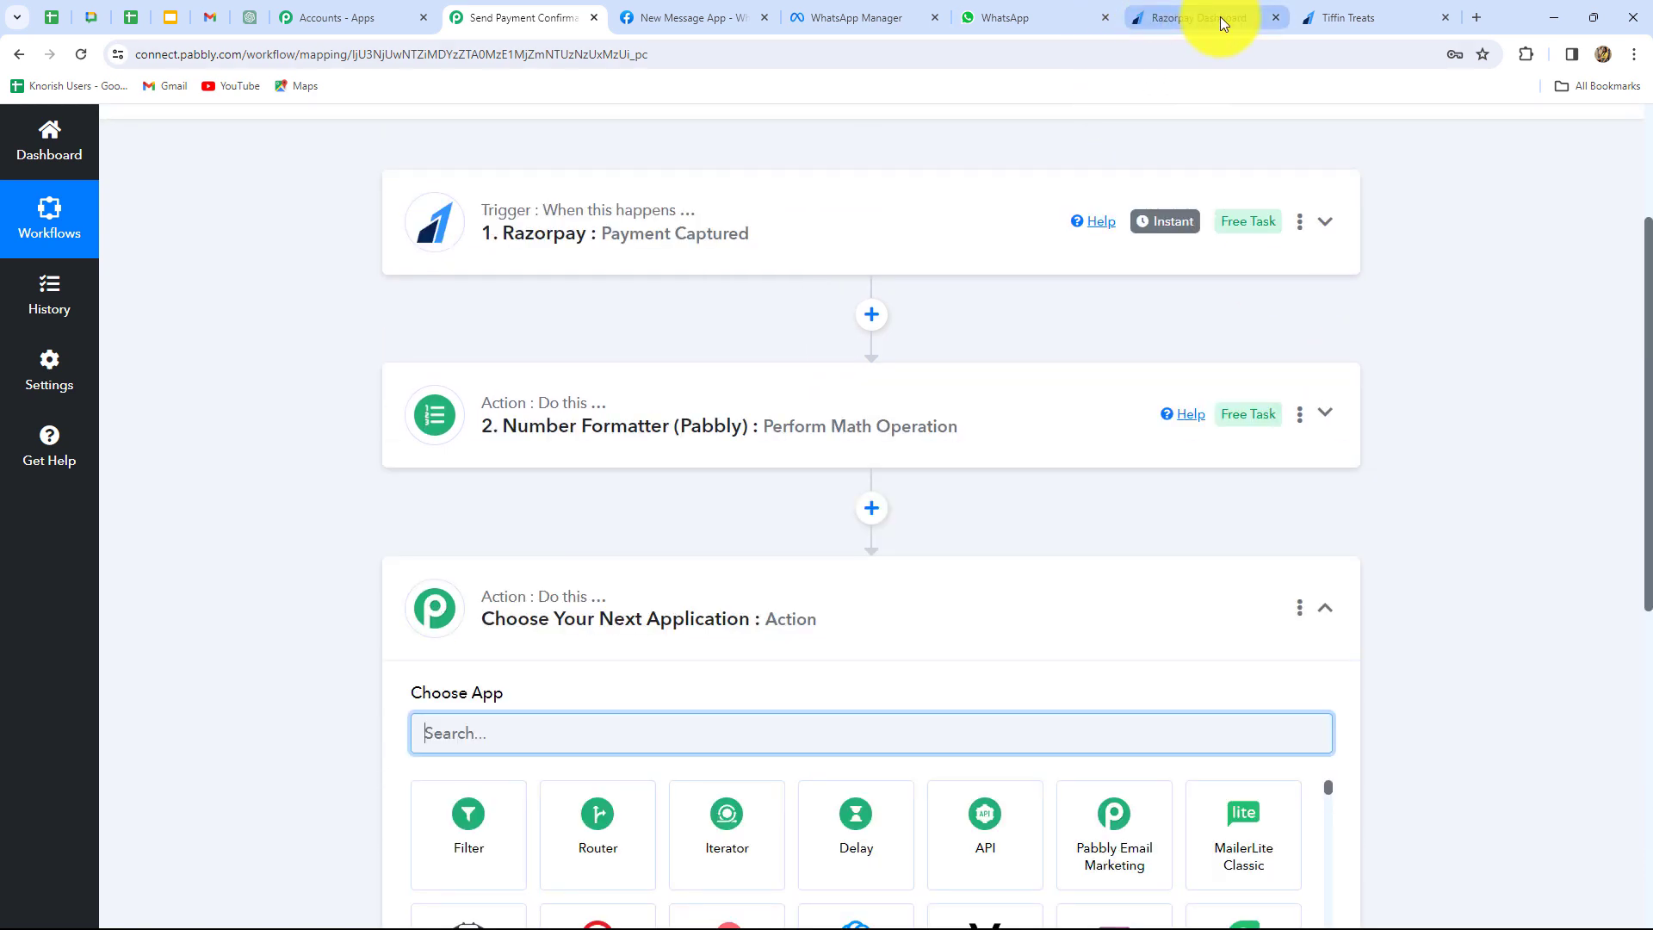
click(1325, 17)
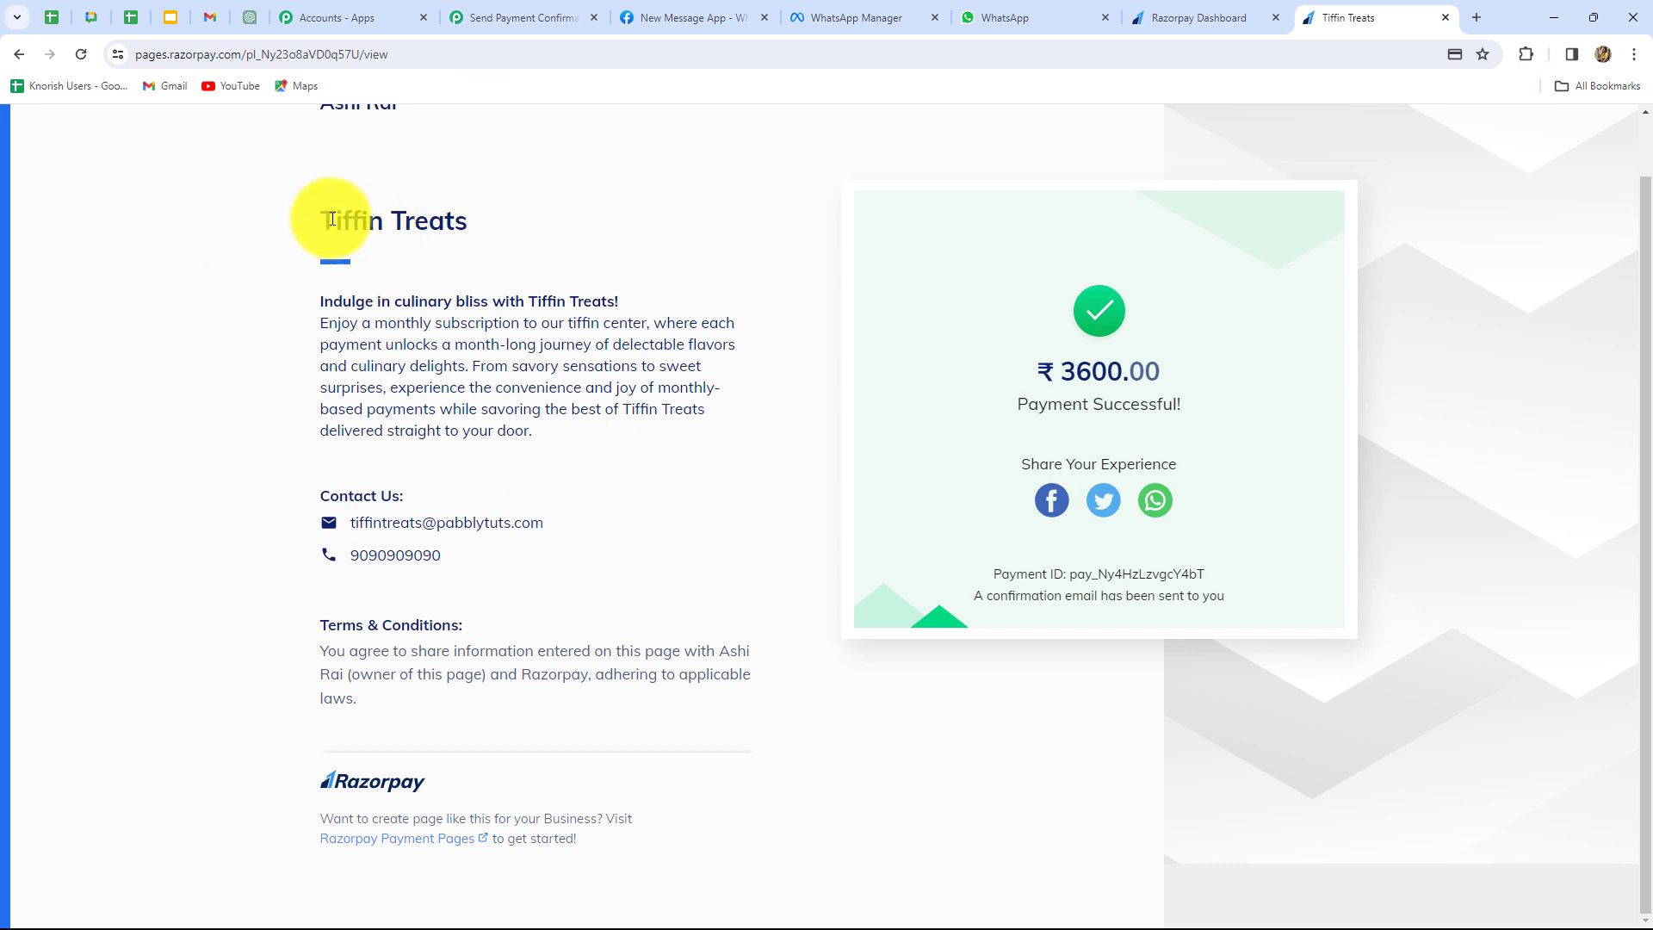
drag(332, 218, 497, 227)
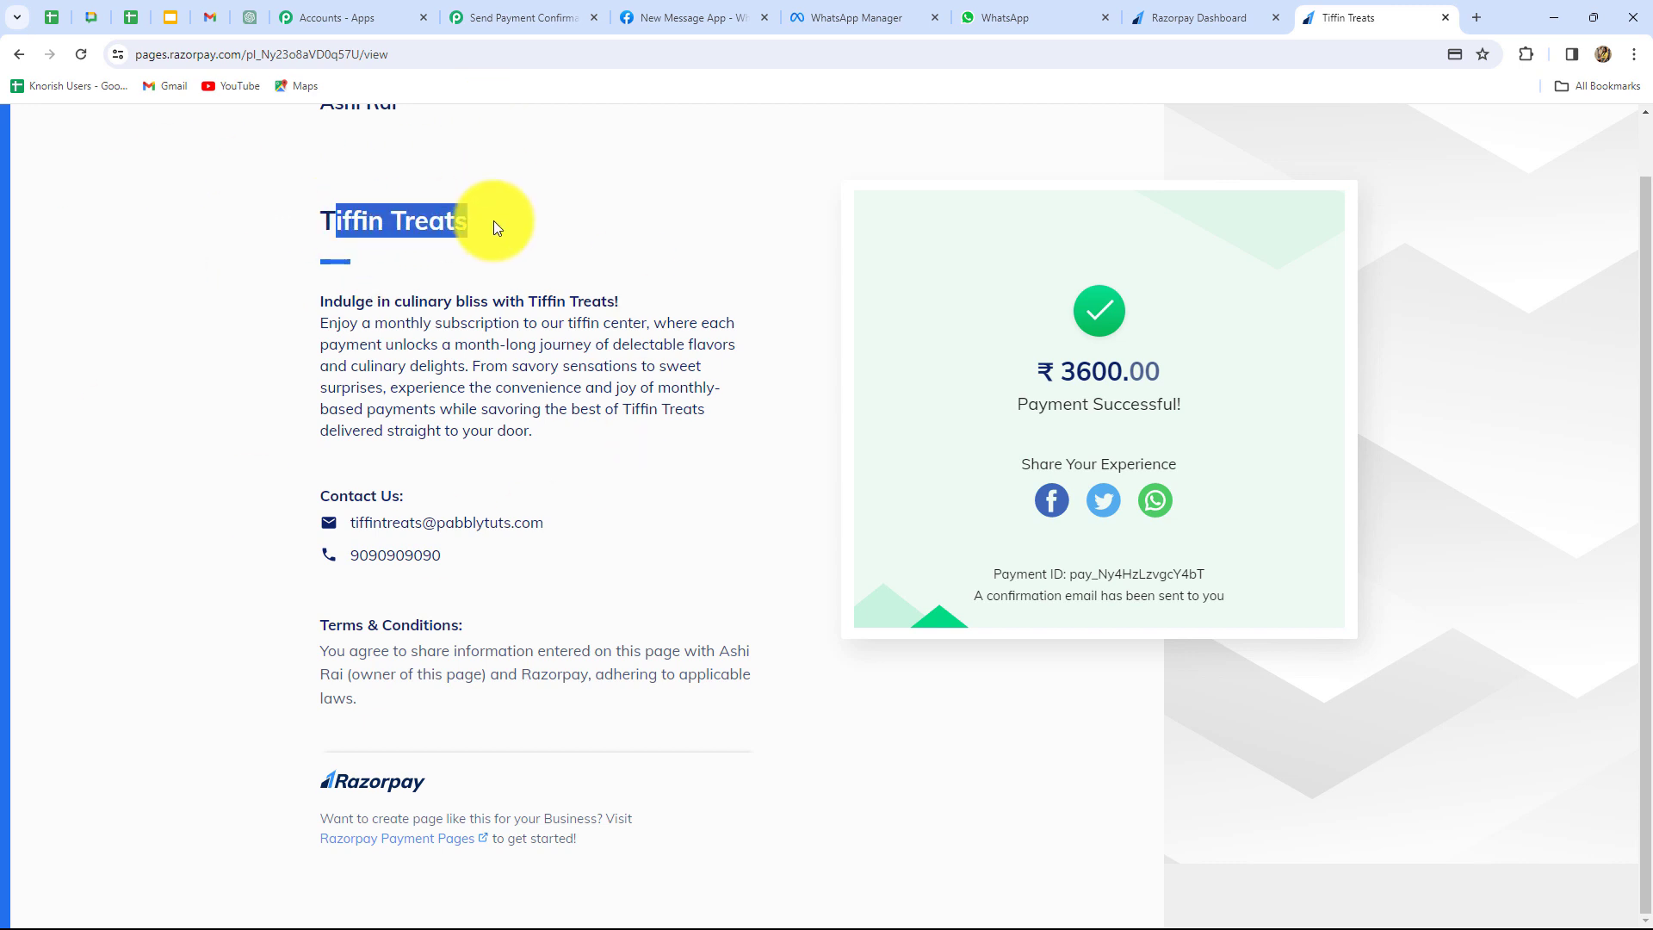
click(527, 19)
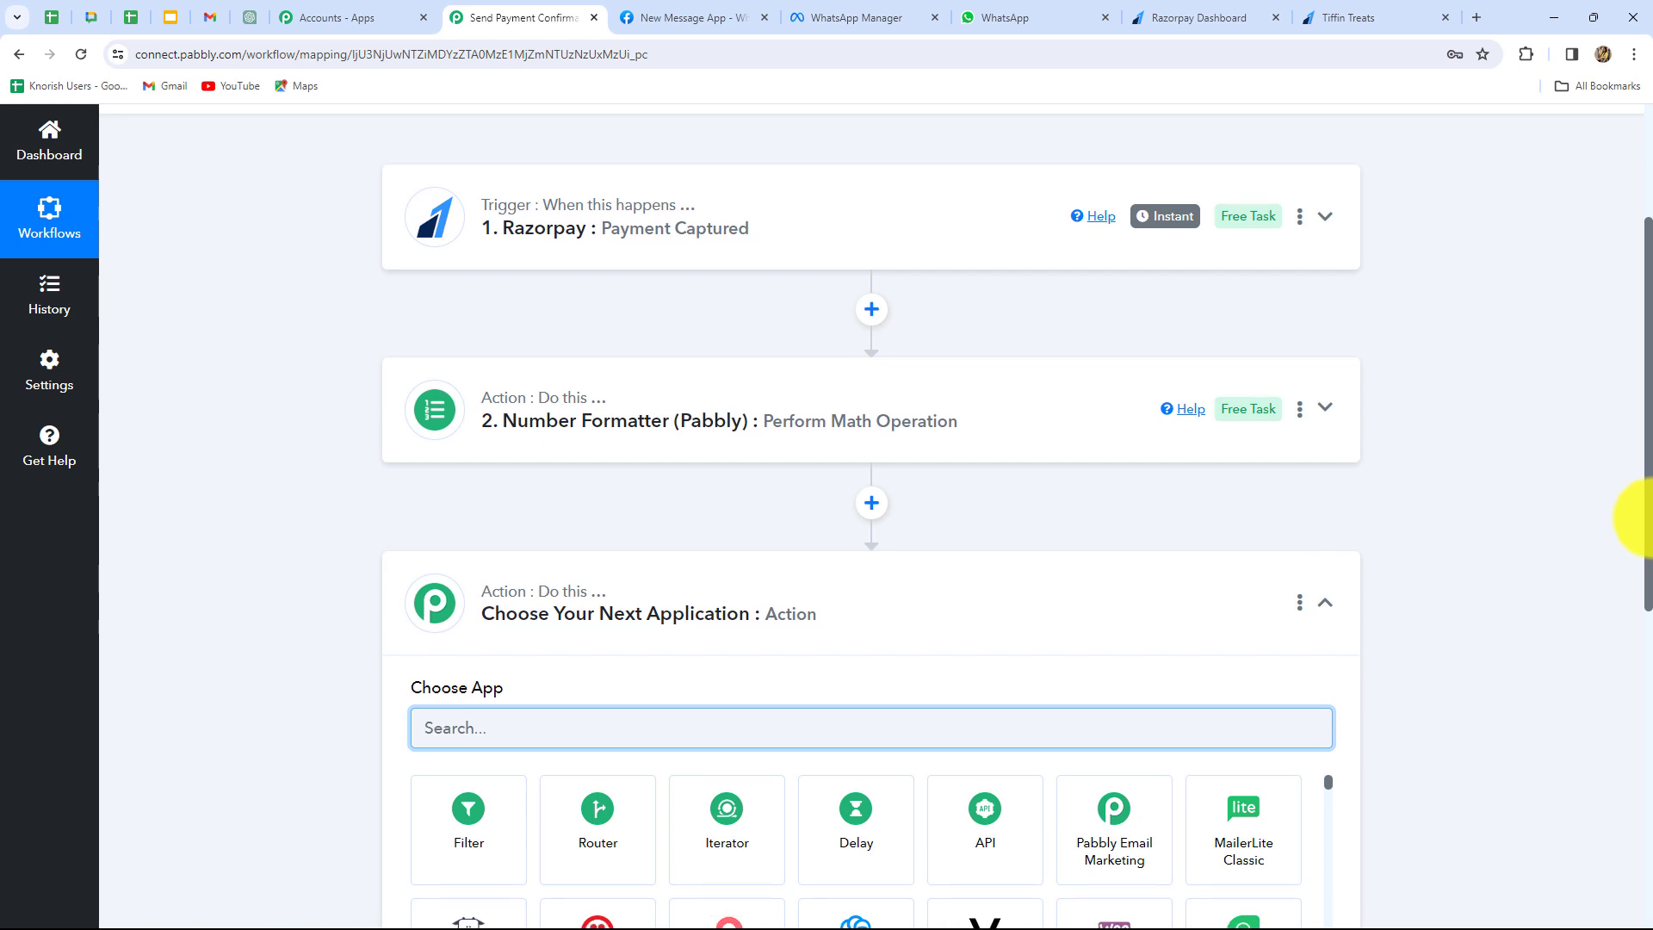
scroll(1594, 508, down, 3)
Choose Filter by Pabbly with the Filter Values event and connect it
click(438, 622)
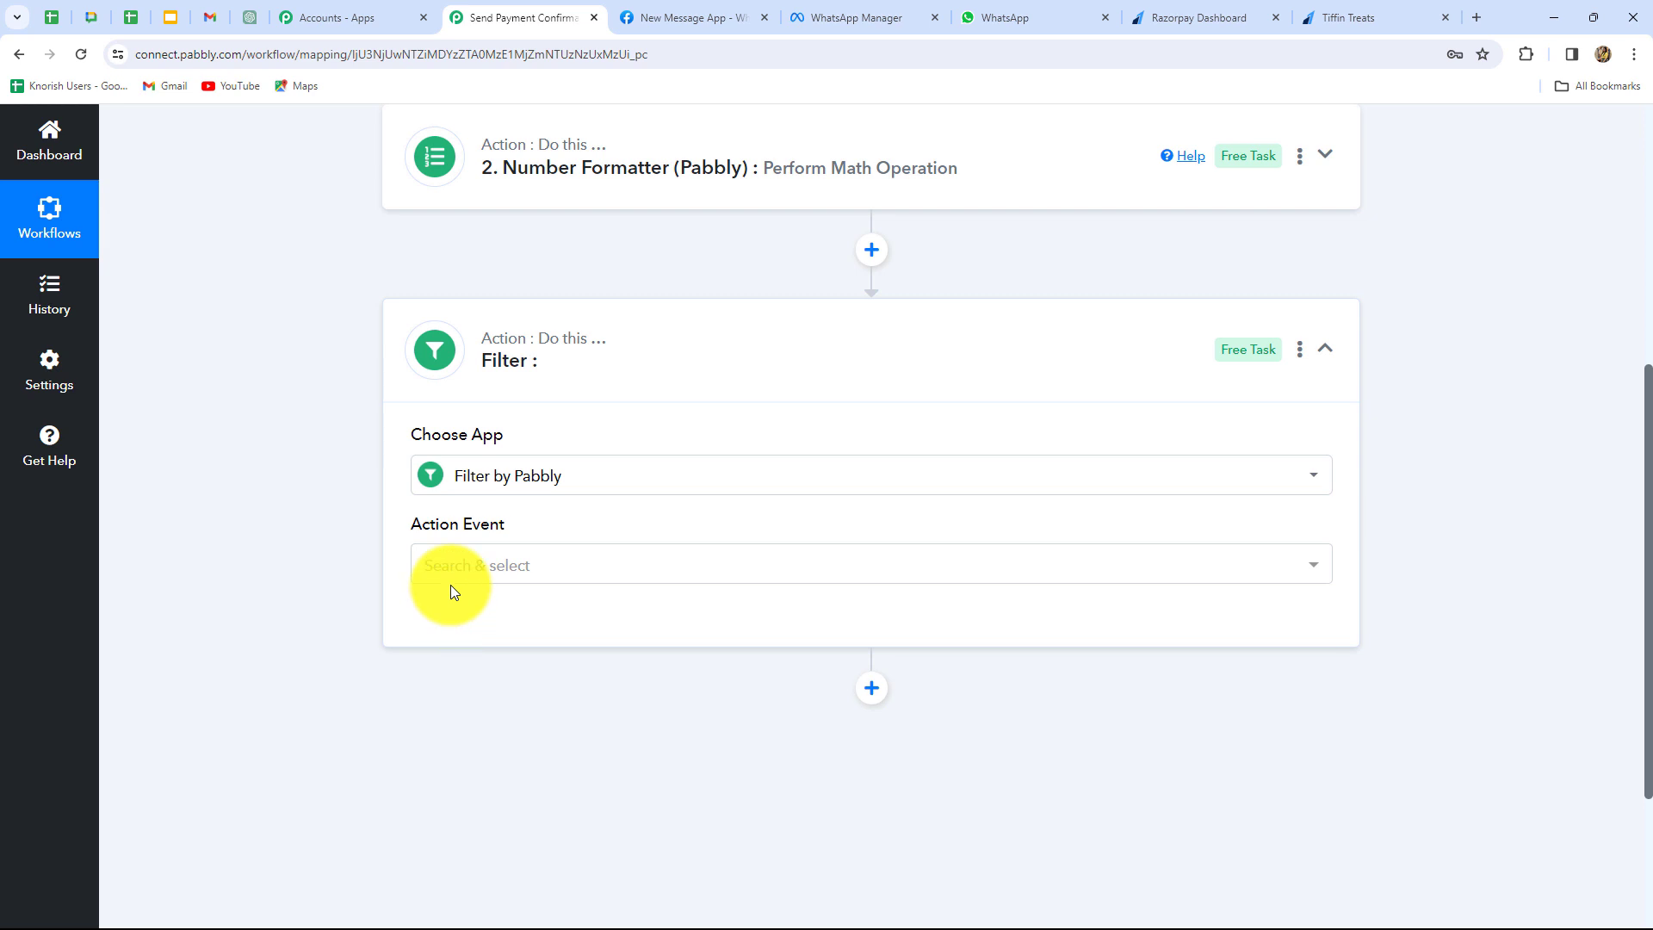
click(456, 572)
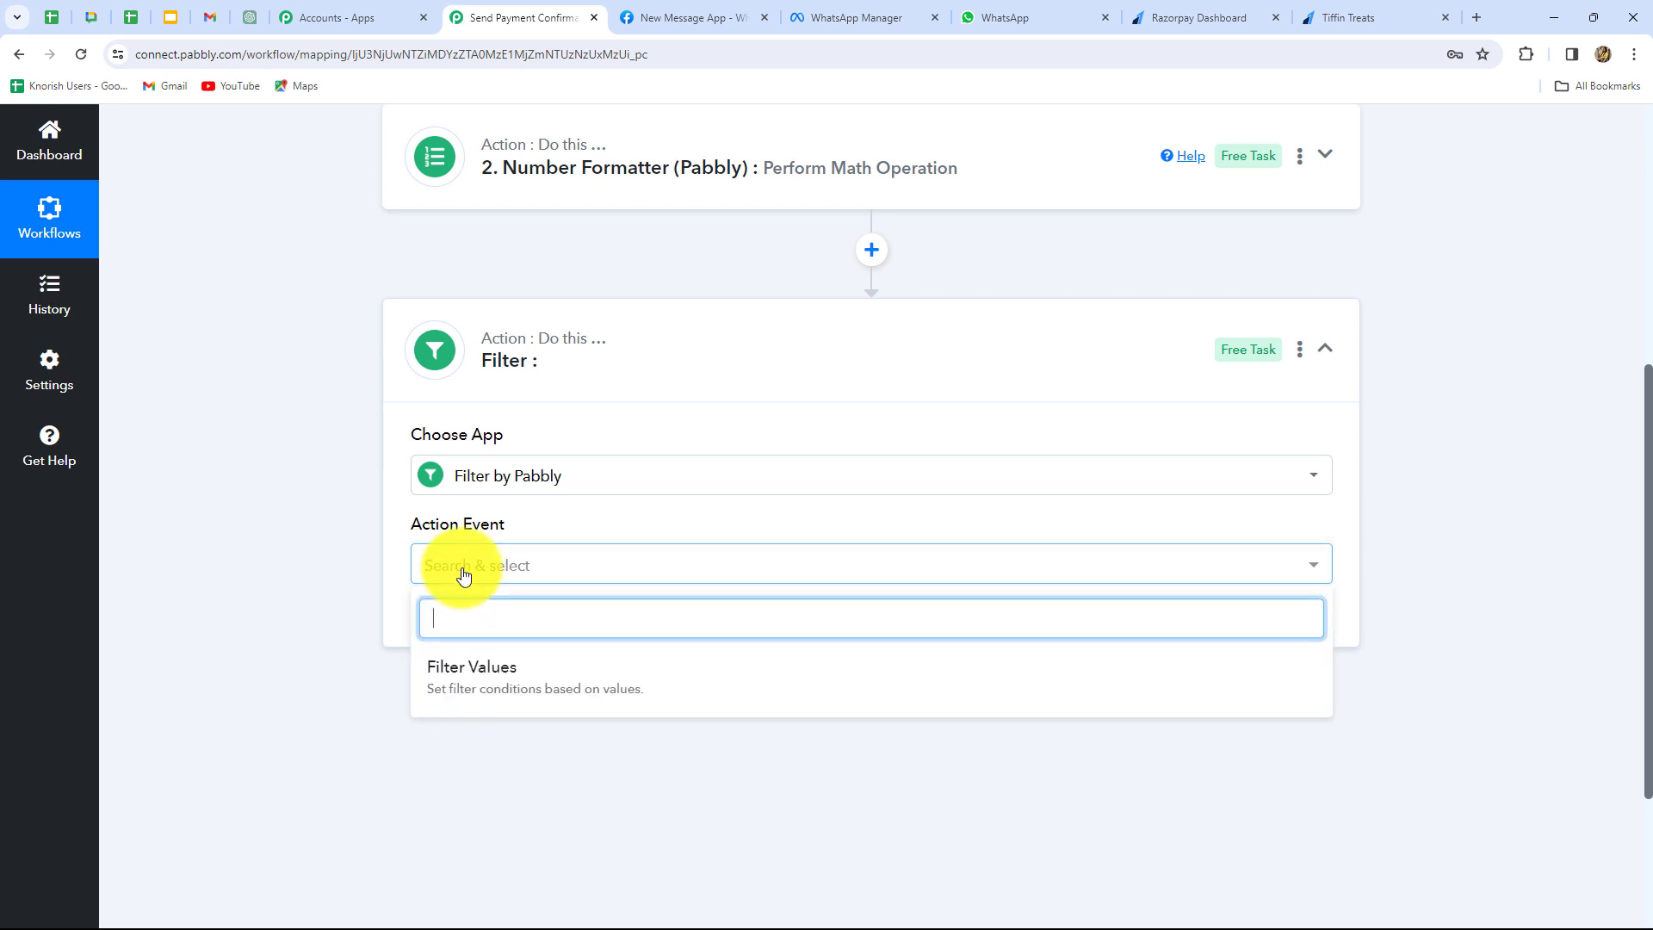
click(462, 696)
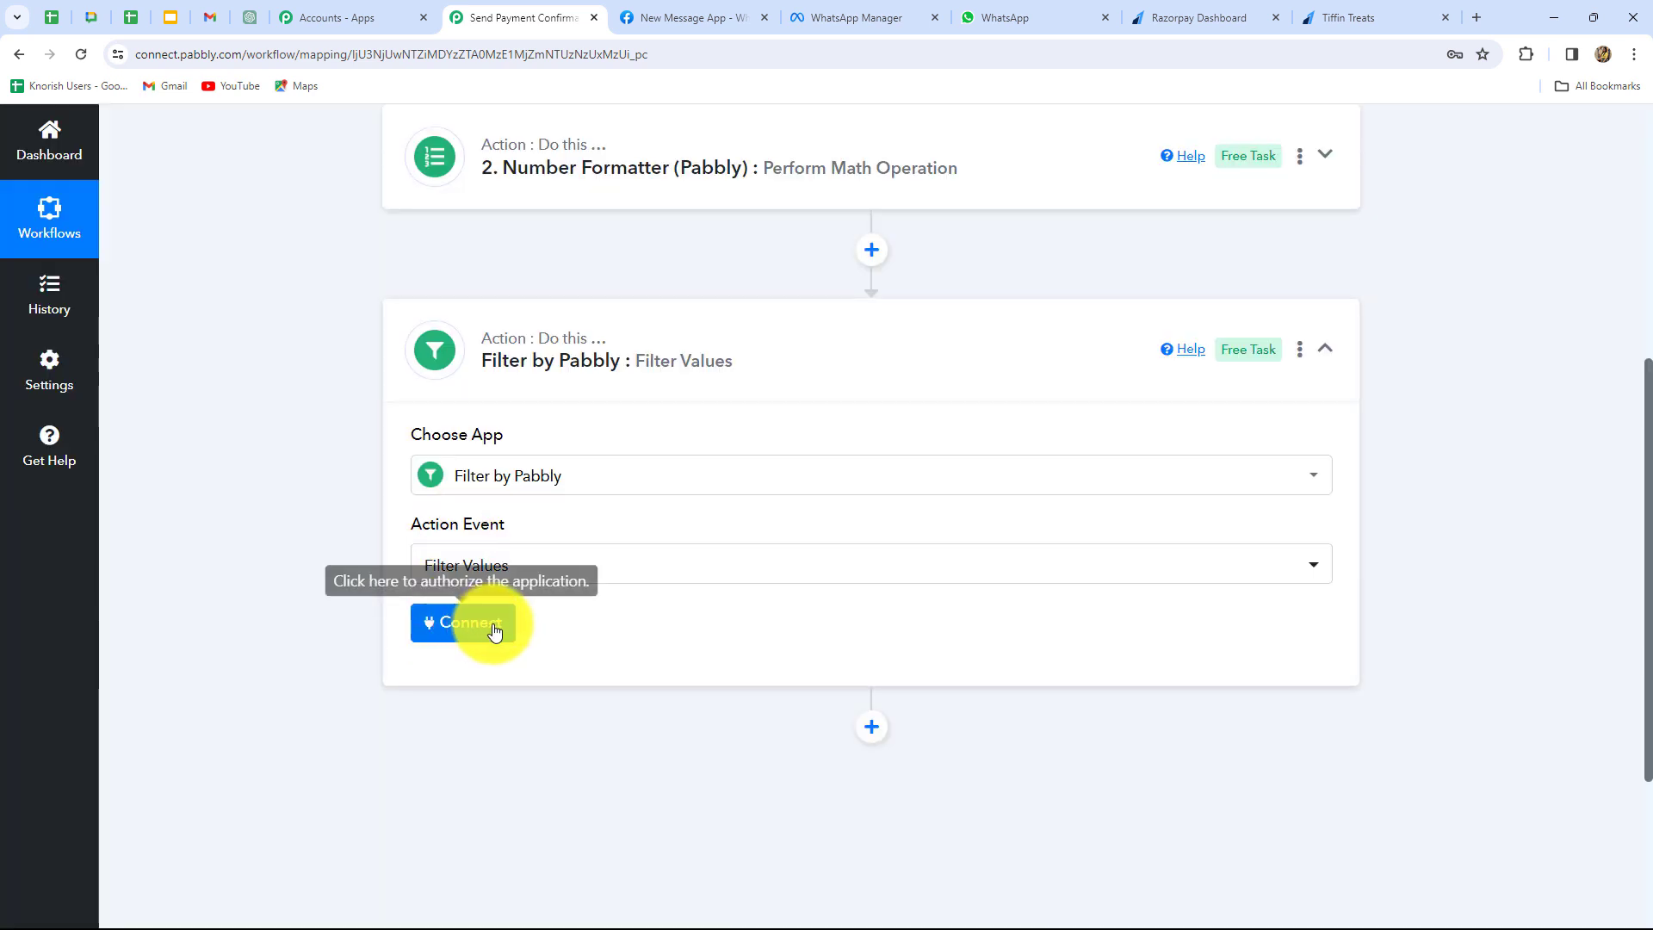
click(463, 624)
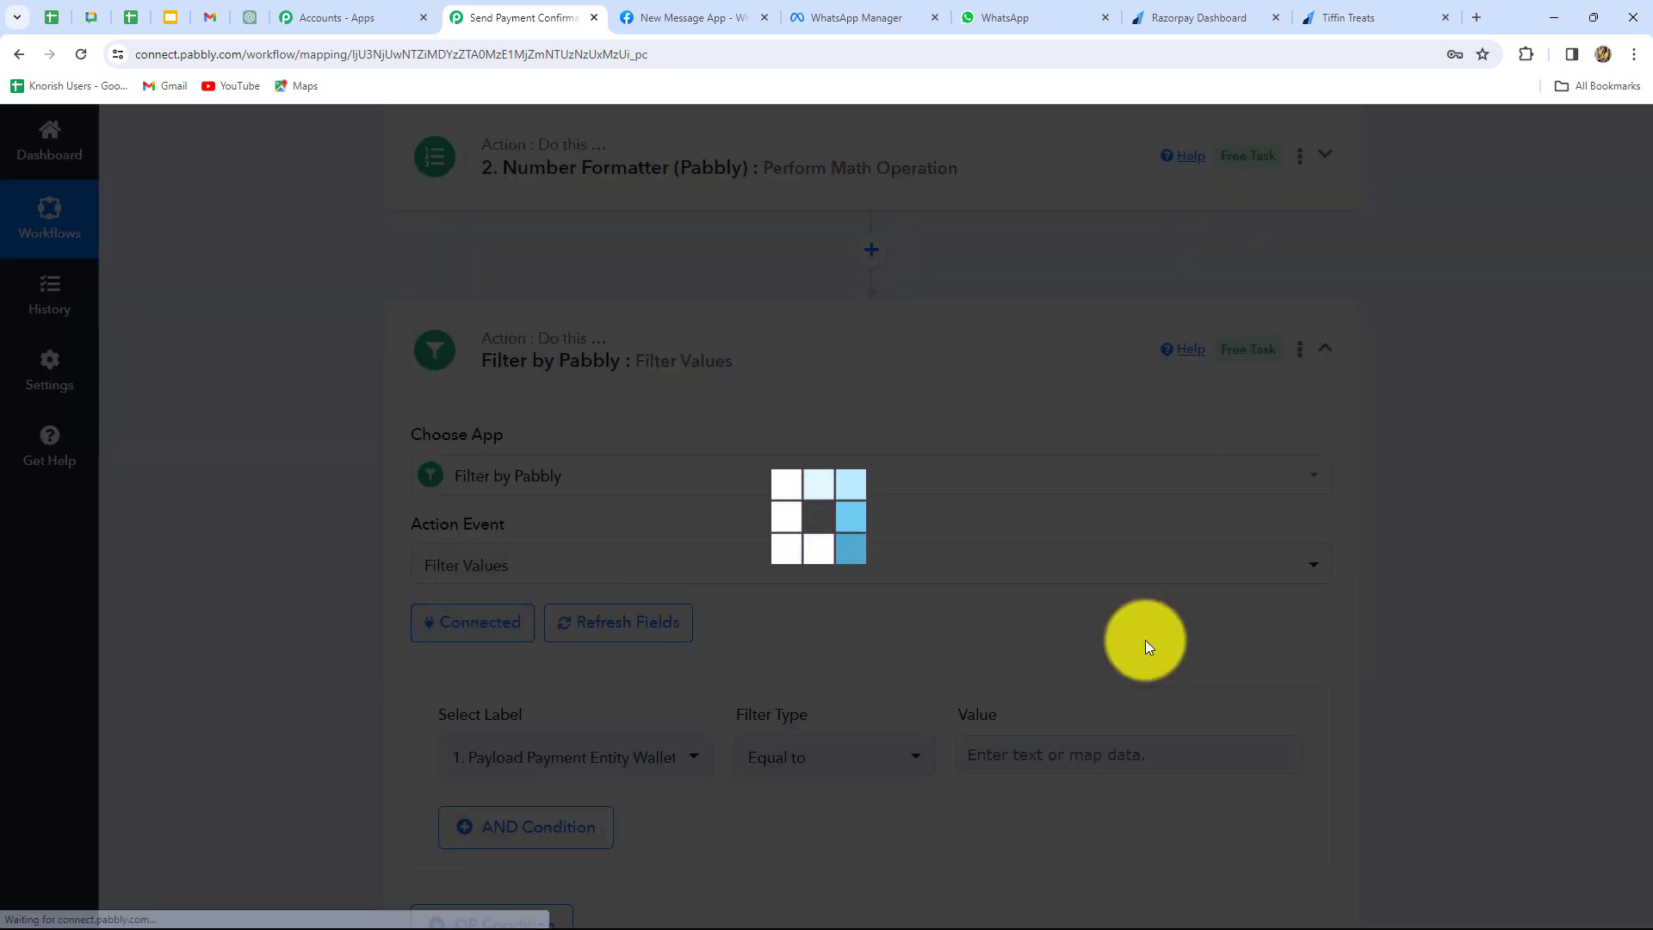
scroll(1145, 647, down, 5)
scroll(1145, 647, up, 3)
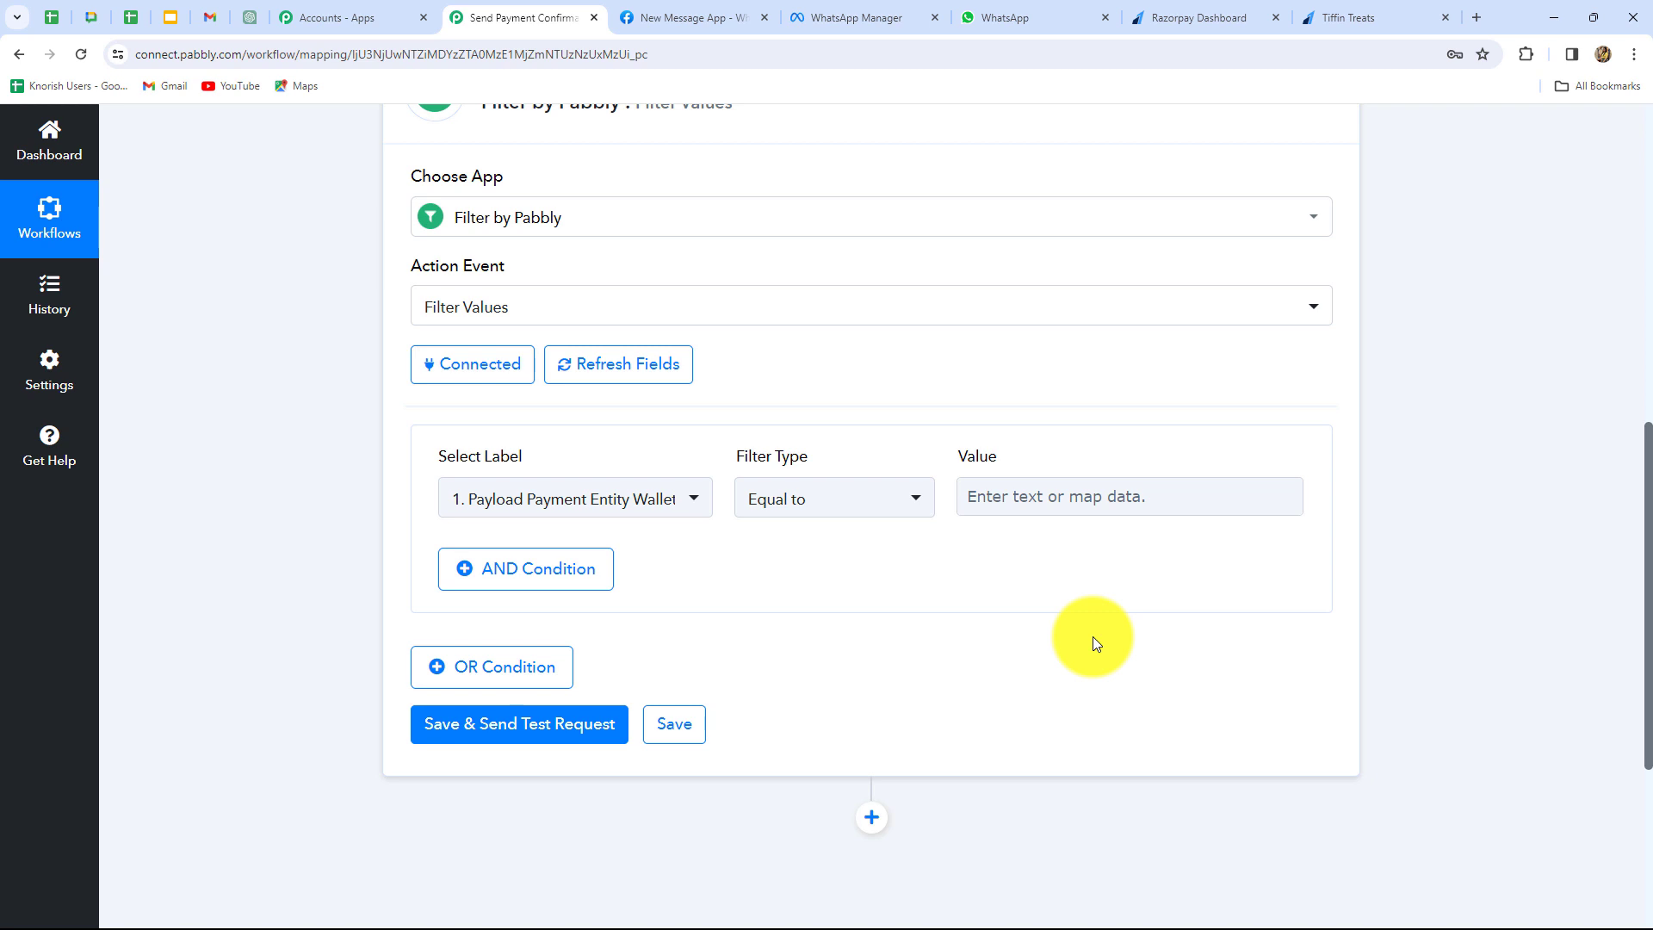
Set the condition Payload Payment Entity Notes Payment For Equal to 'Tiffin Treats'
click(616, 510)
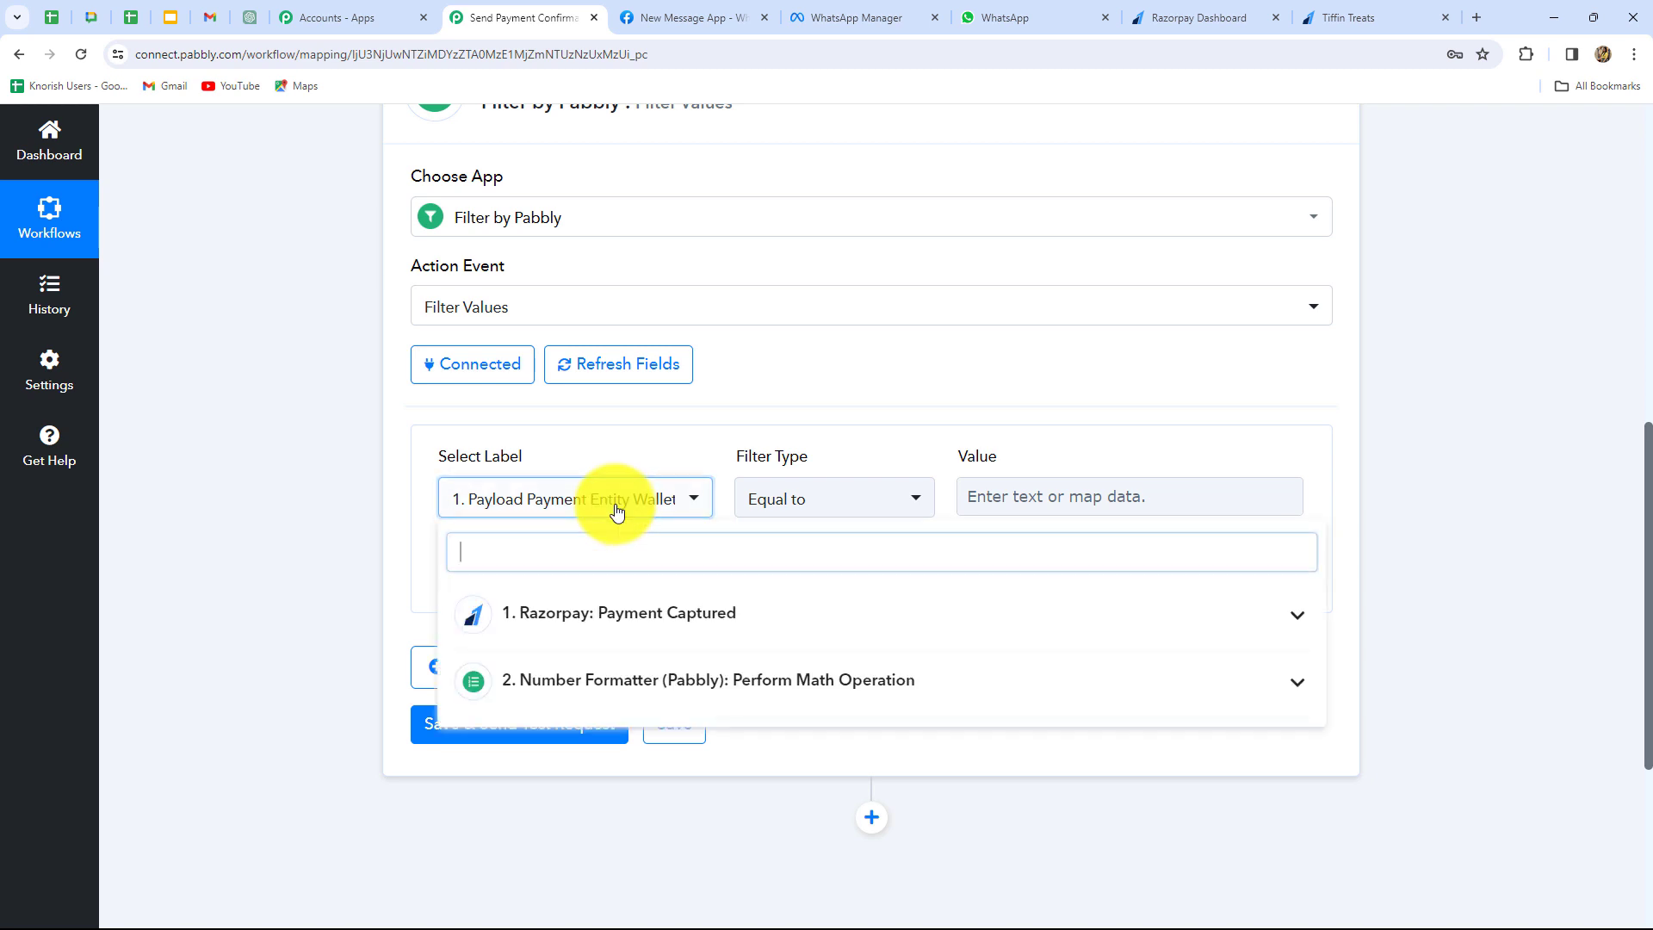
scroll(628, 712, down, 4)
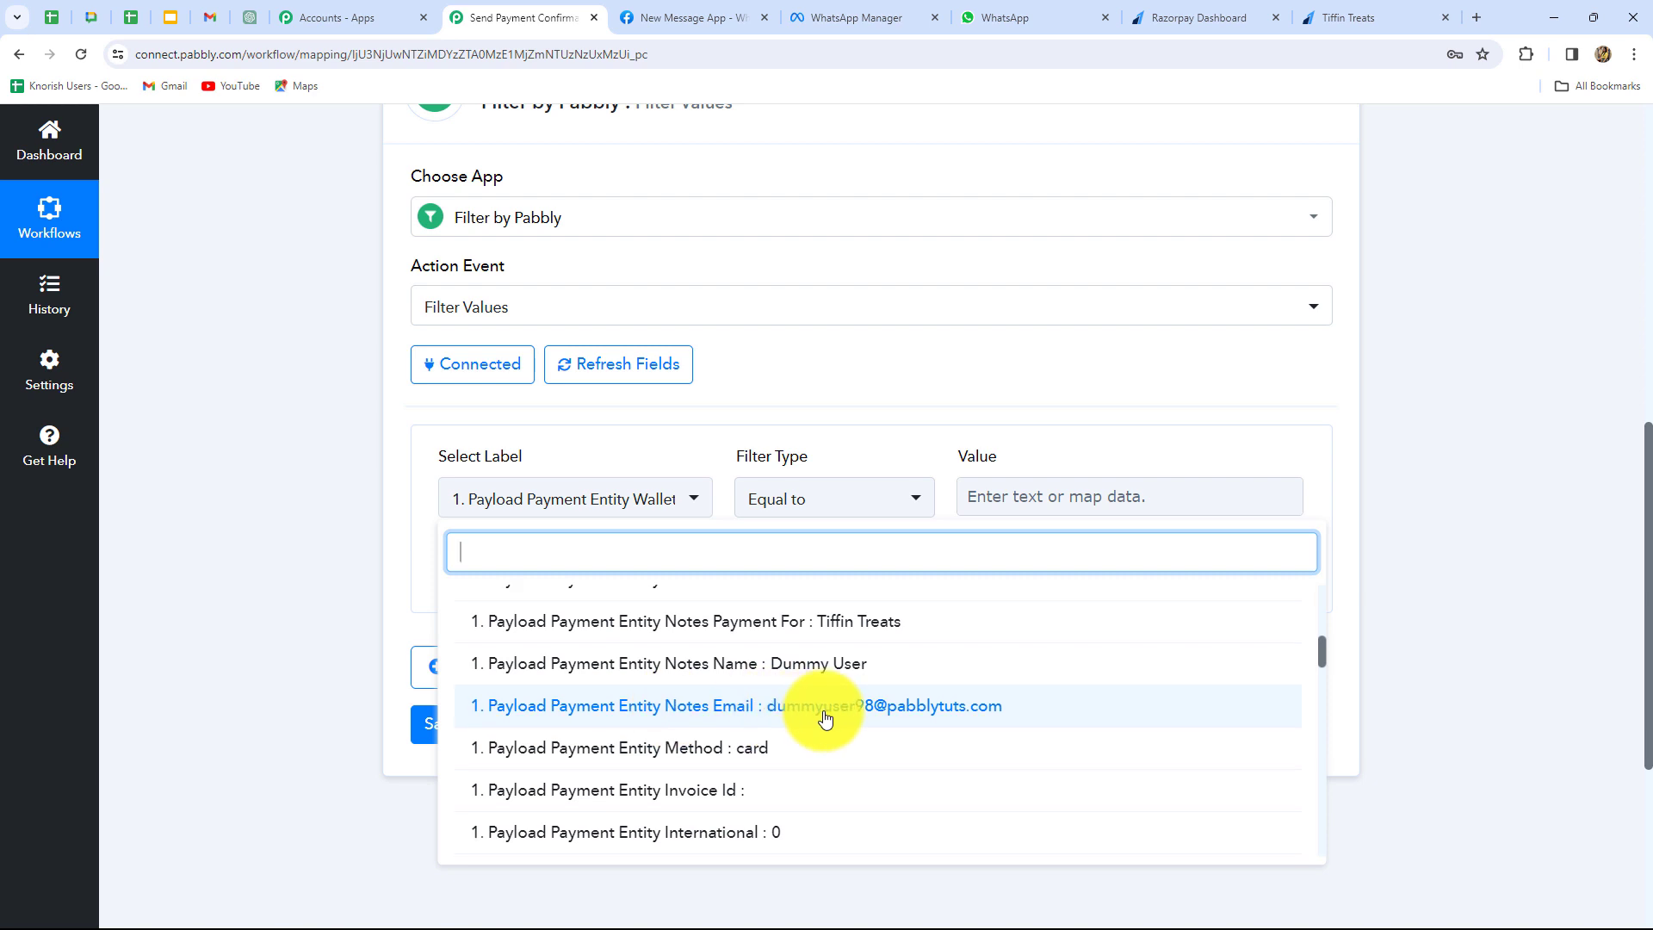
scroll(825, 716, down, 3)
scroll(825, 717, up, 4)
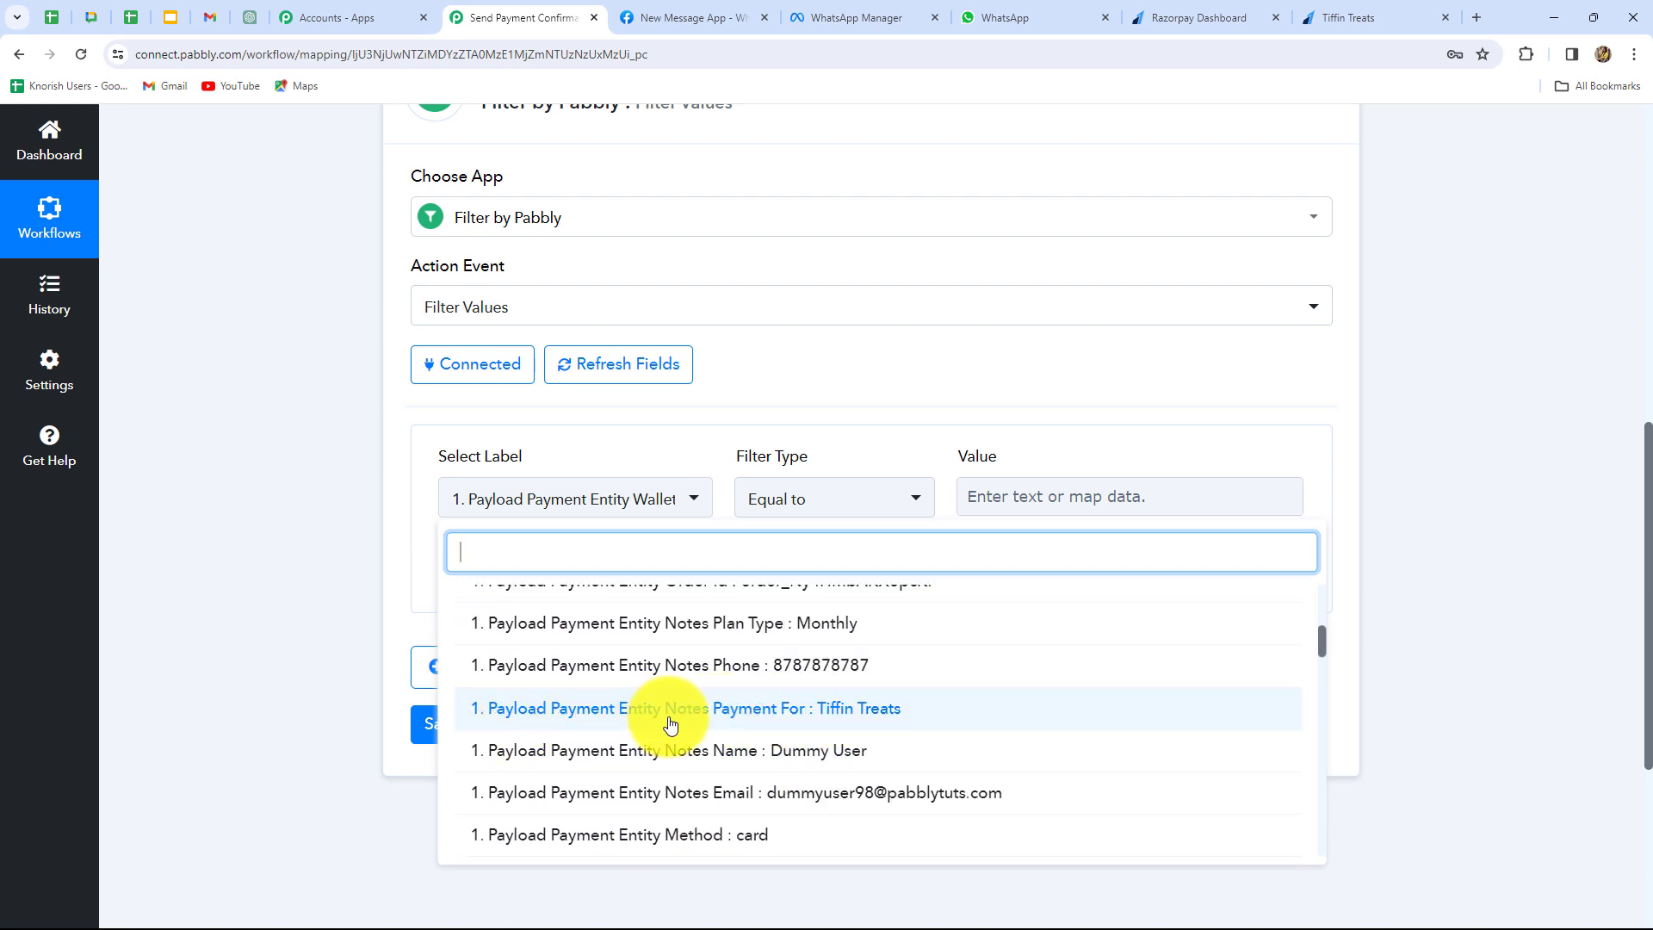
click(851, 722)
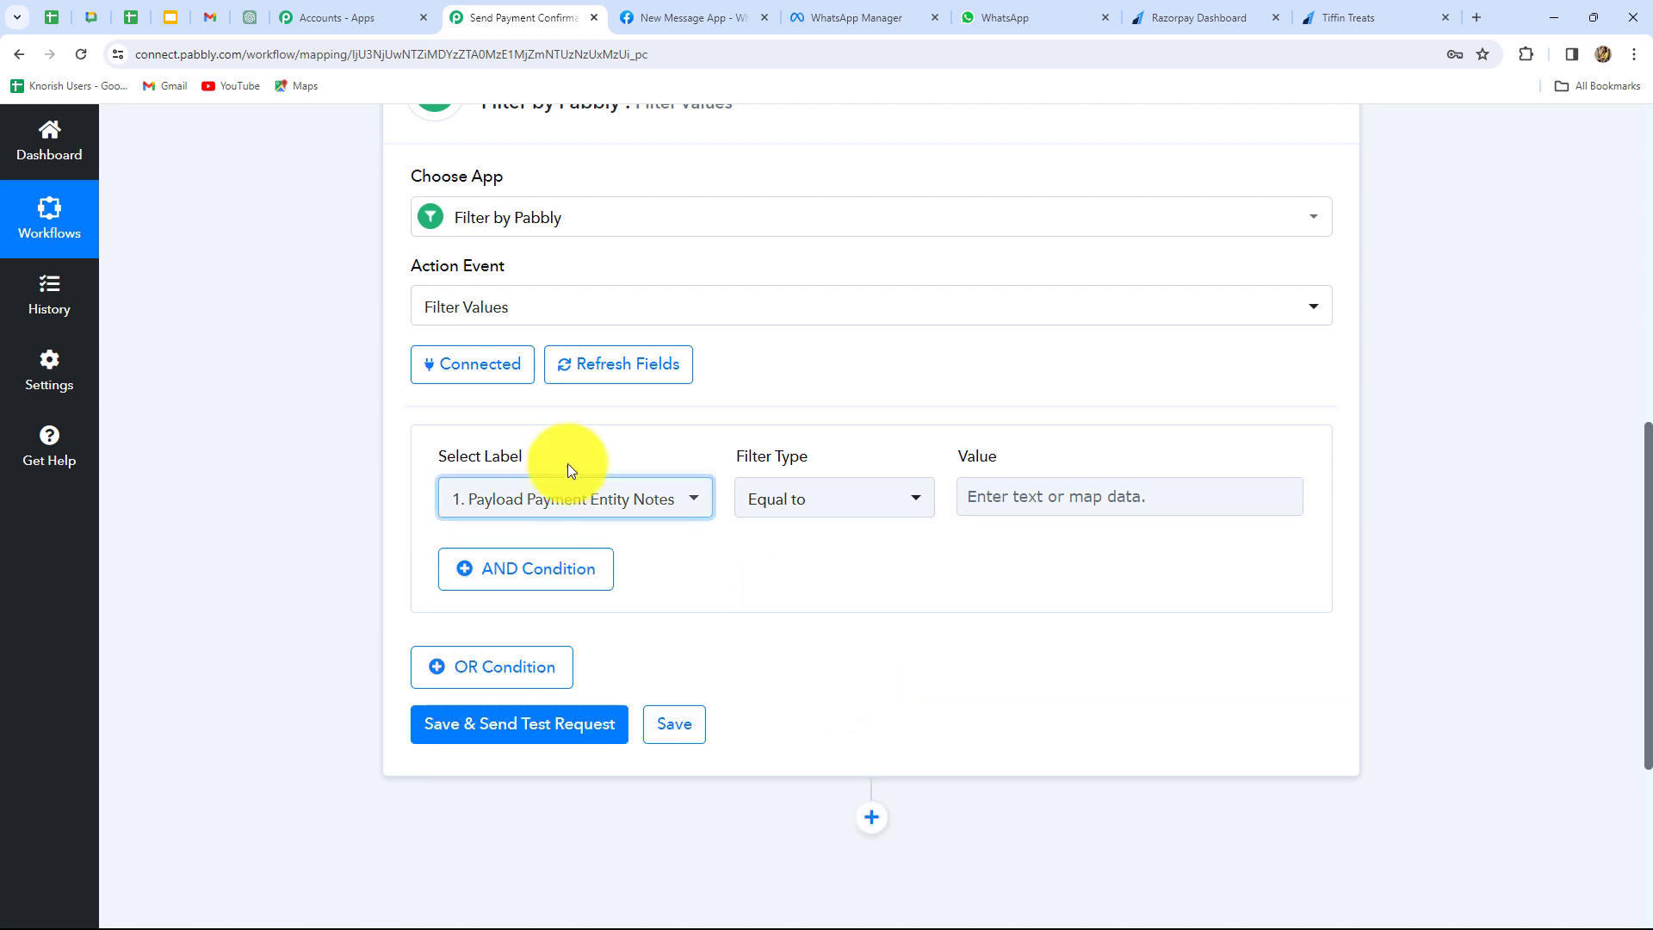
click(981, 496)
key(Caps_Lock)
text(Tiffin Treats)
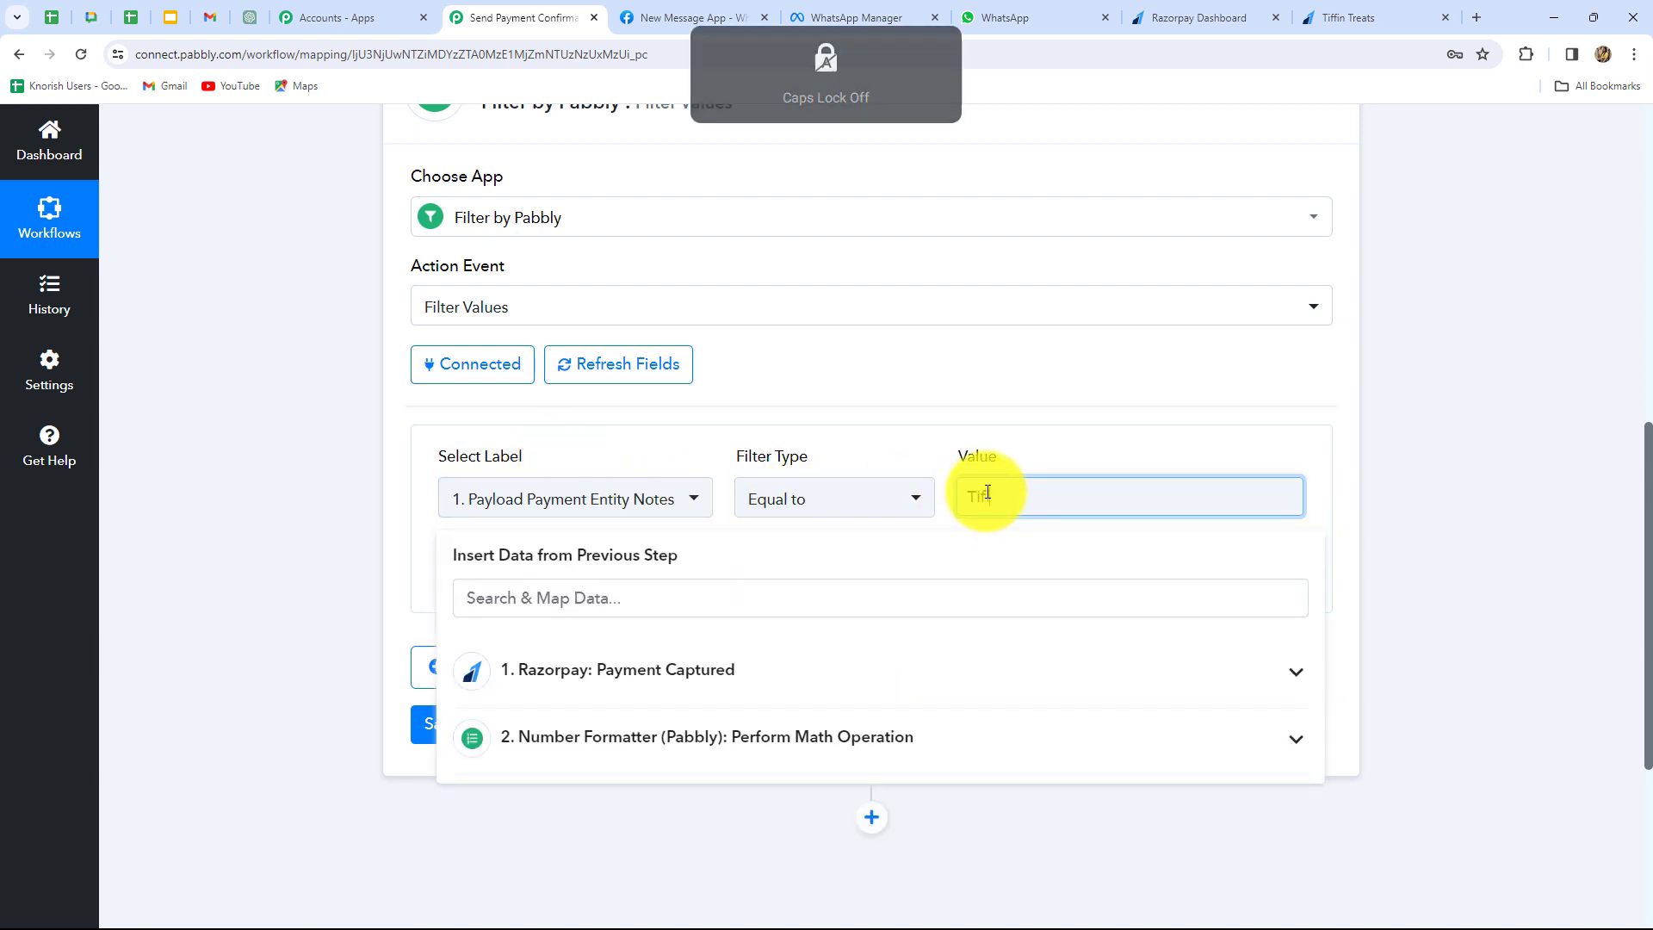
click(1011, 572)
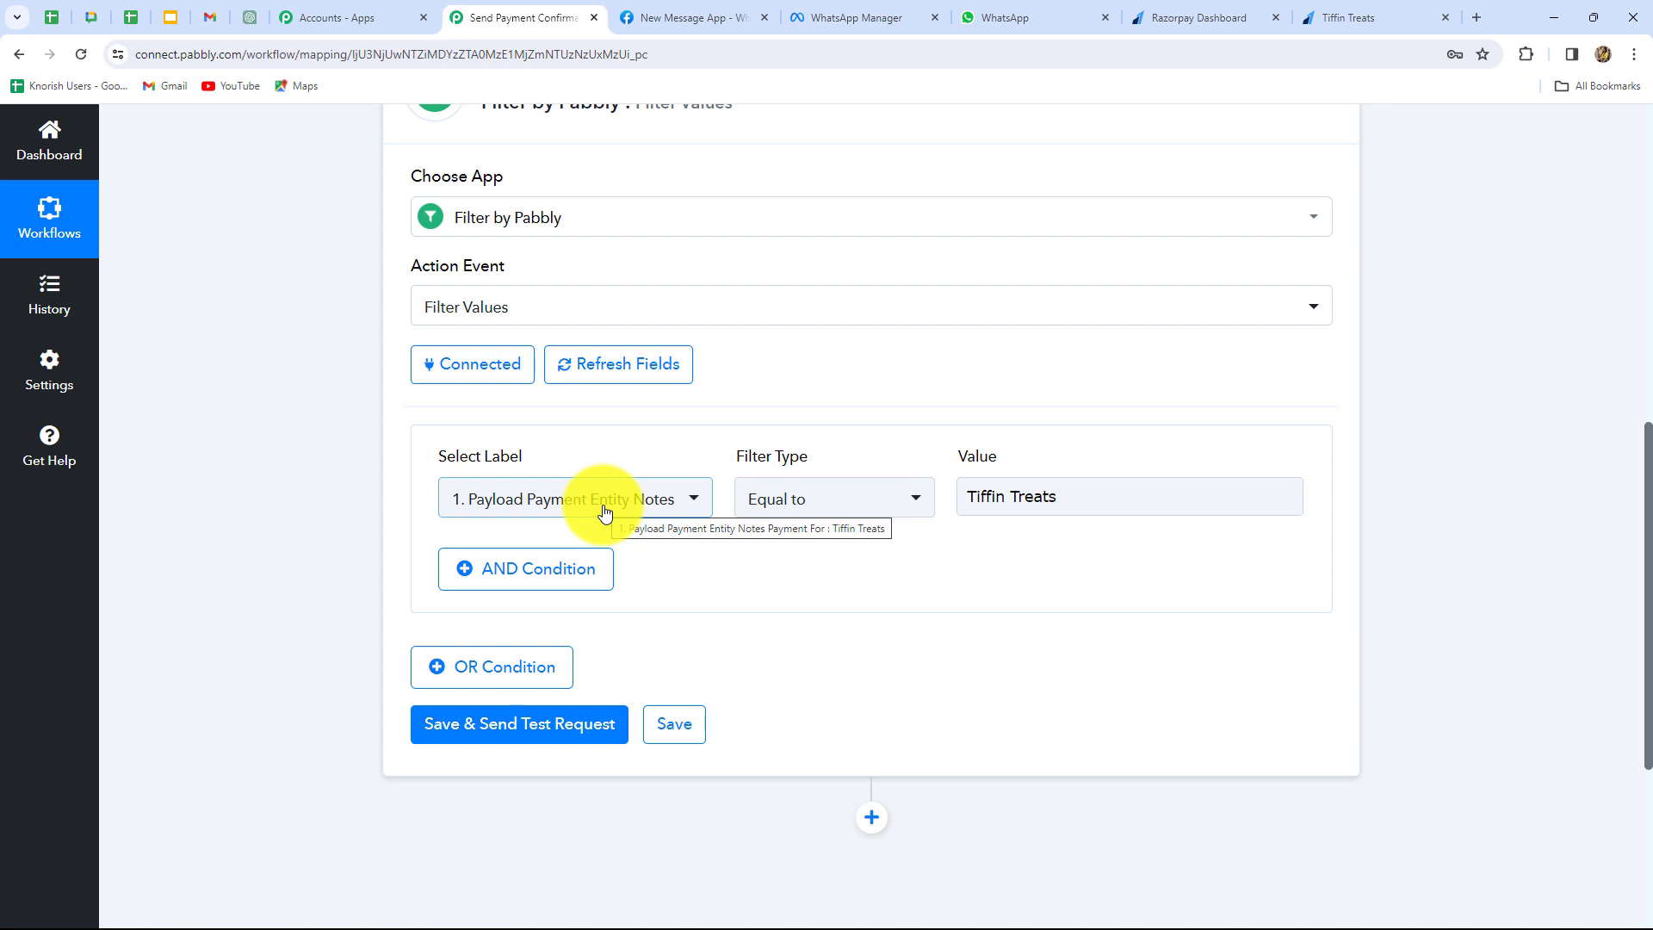
drag(1084, 500, 956, 514)
click(1603, 508)
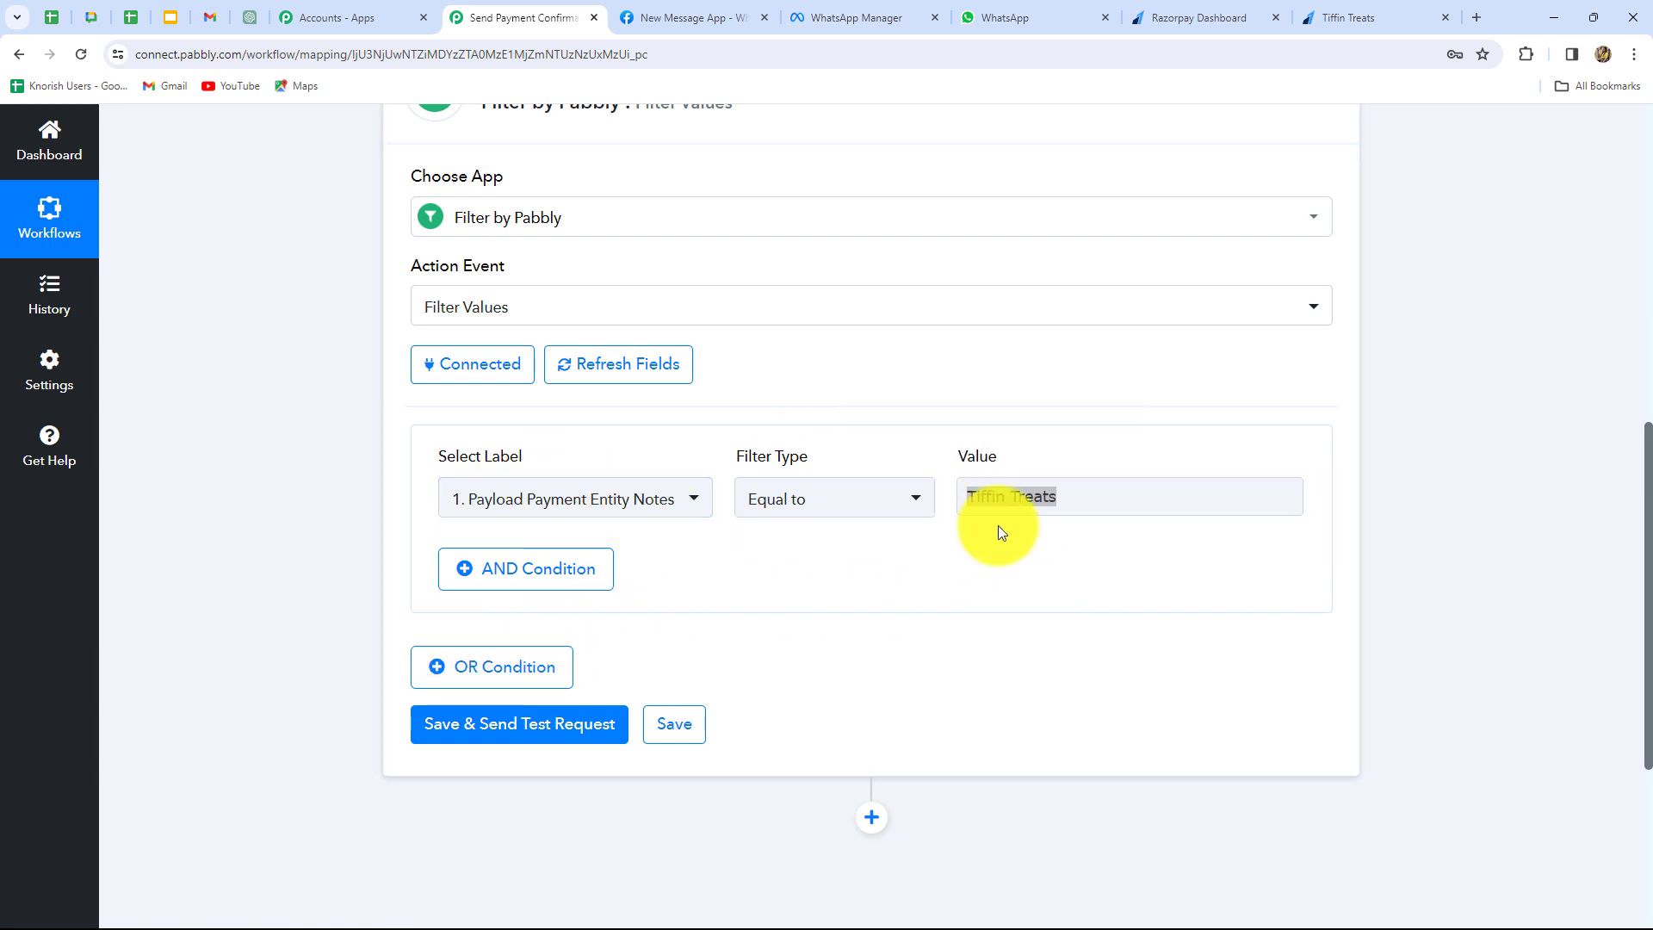
Add an AND condition requiring Notes Plan Type to equal 'Monthly'
click(548, 585)
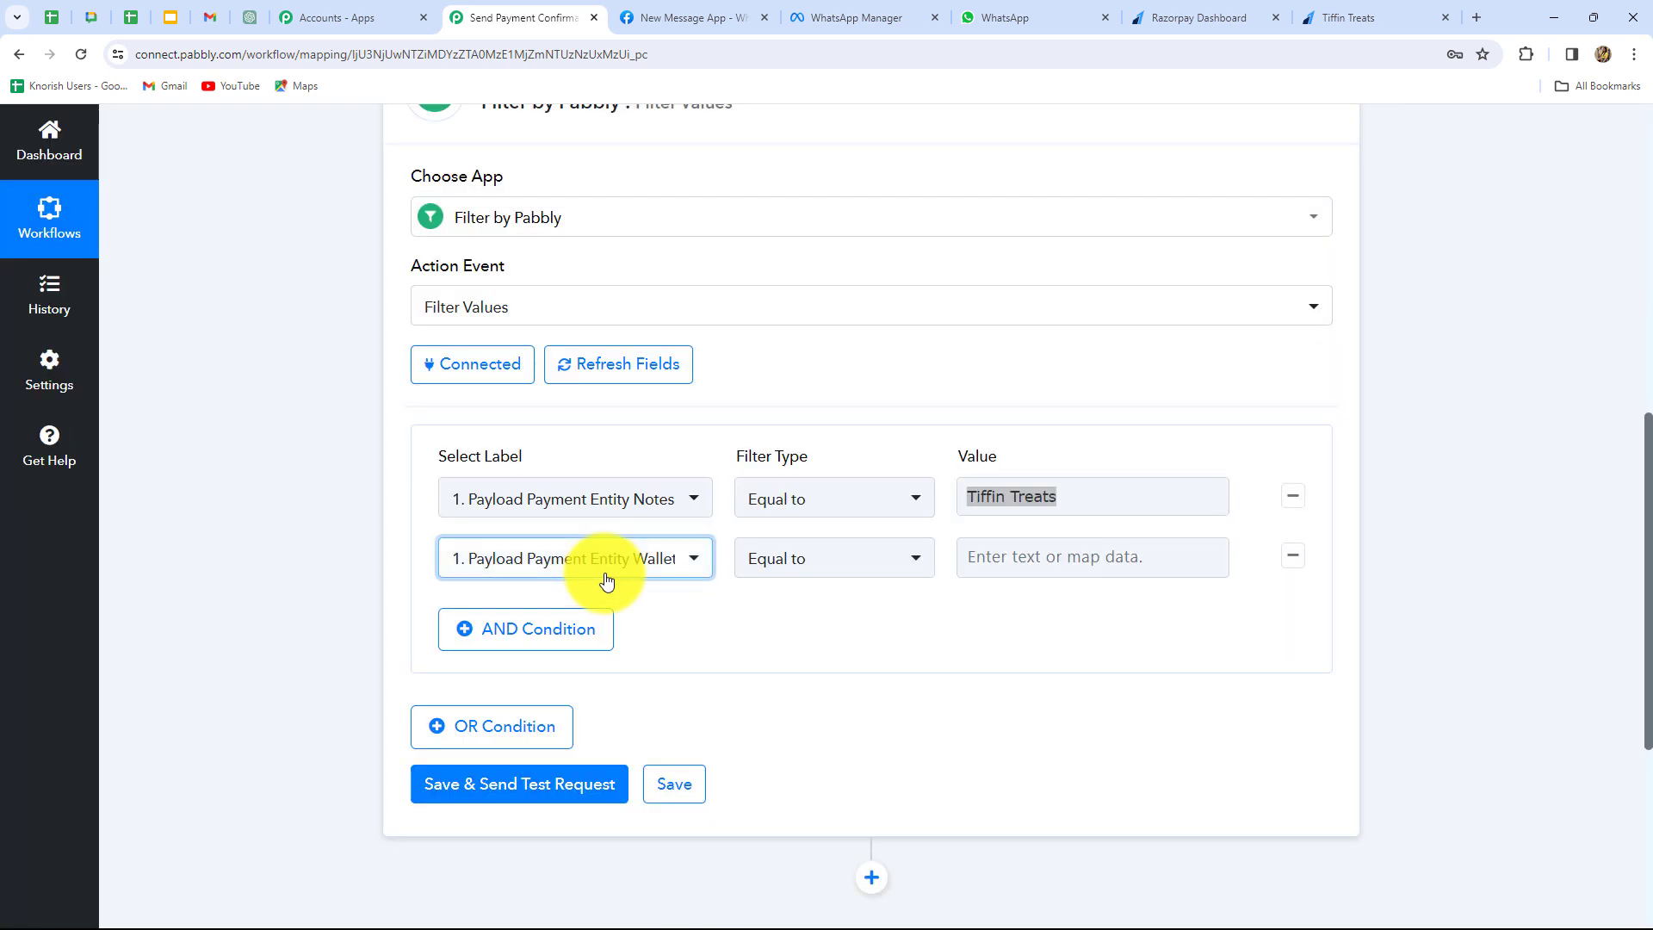
click(594, 568)
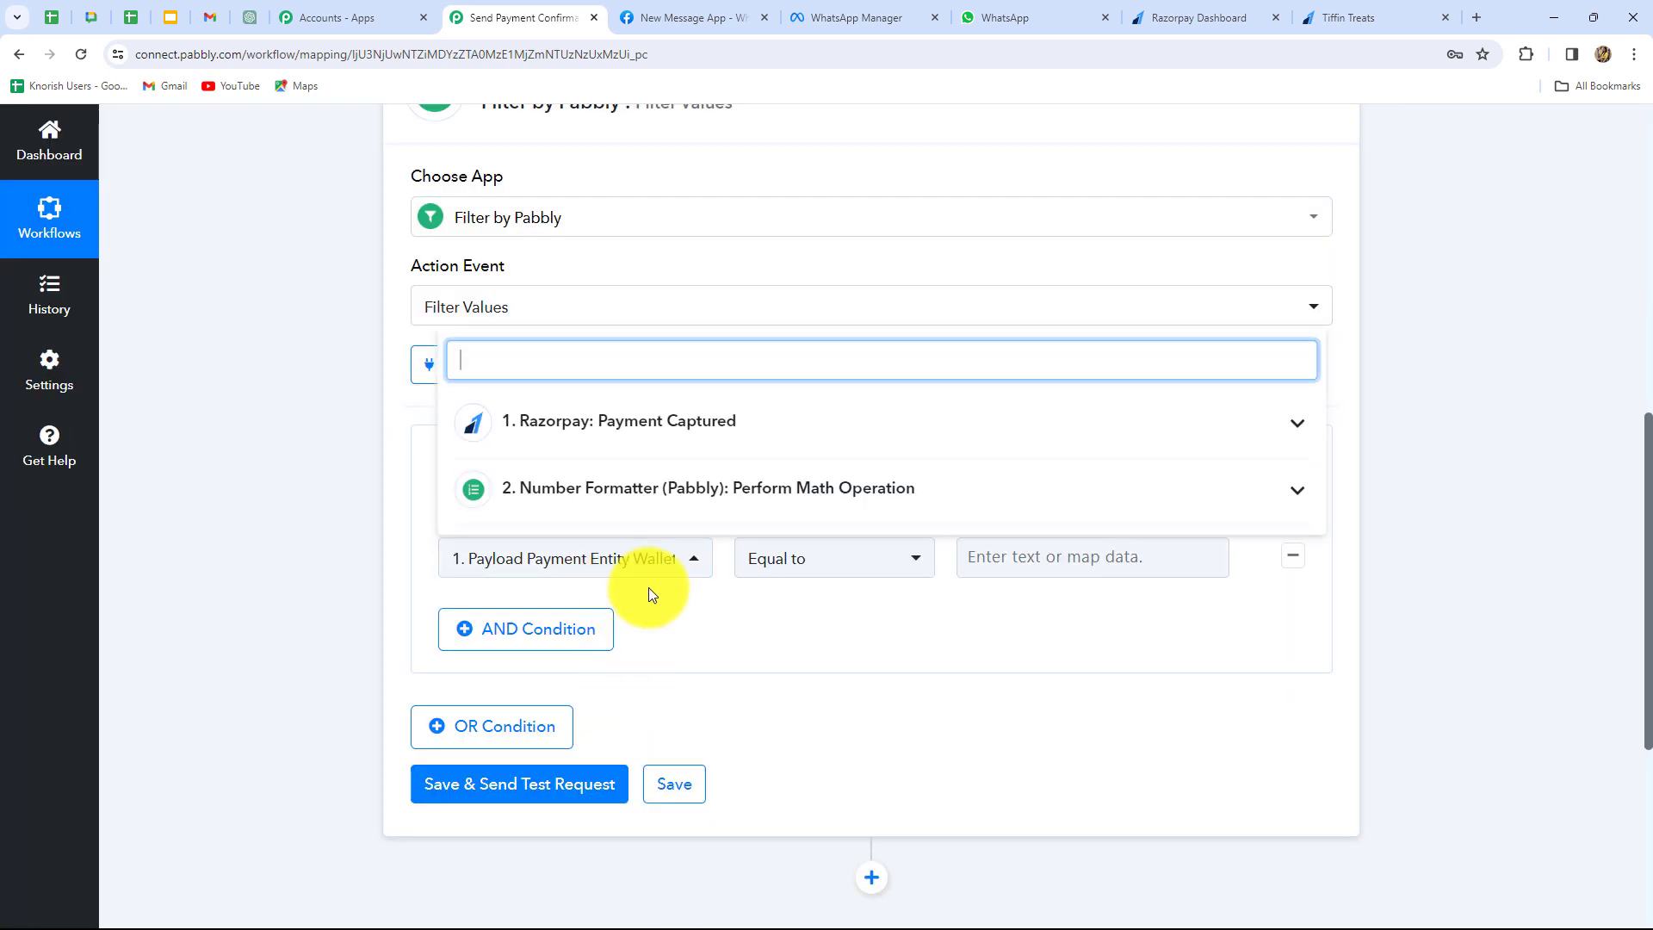
click(664, 423)
scroll(702, 616, down, 2)
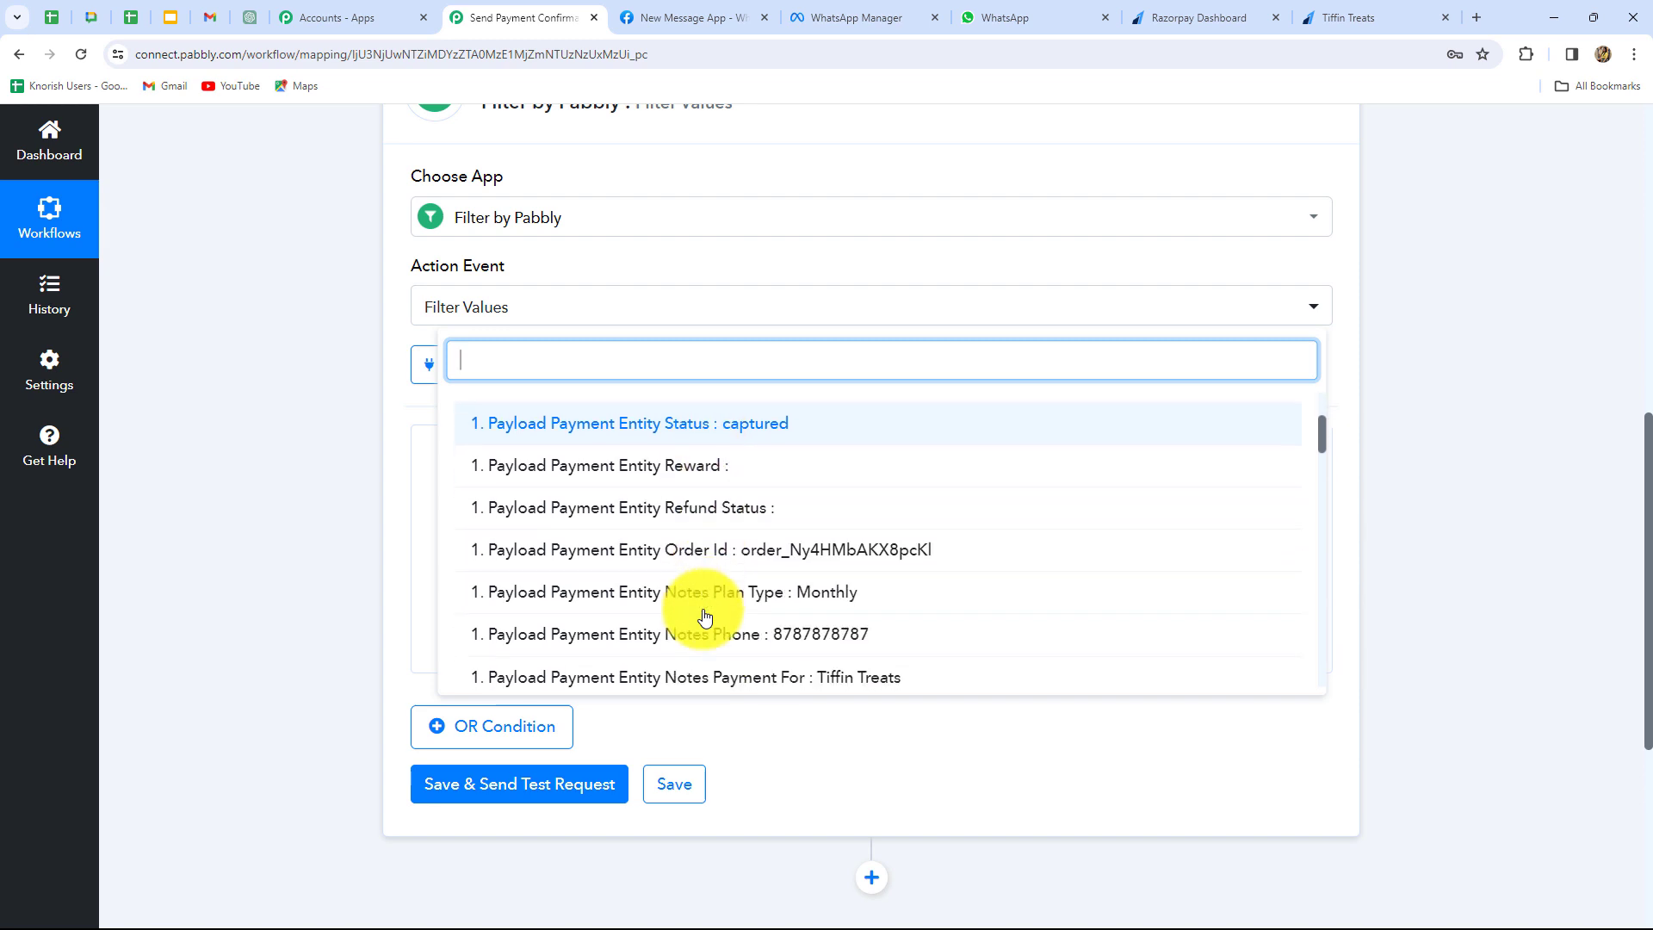
scroll(704, 616, down, 1)
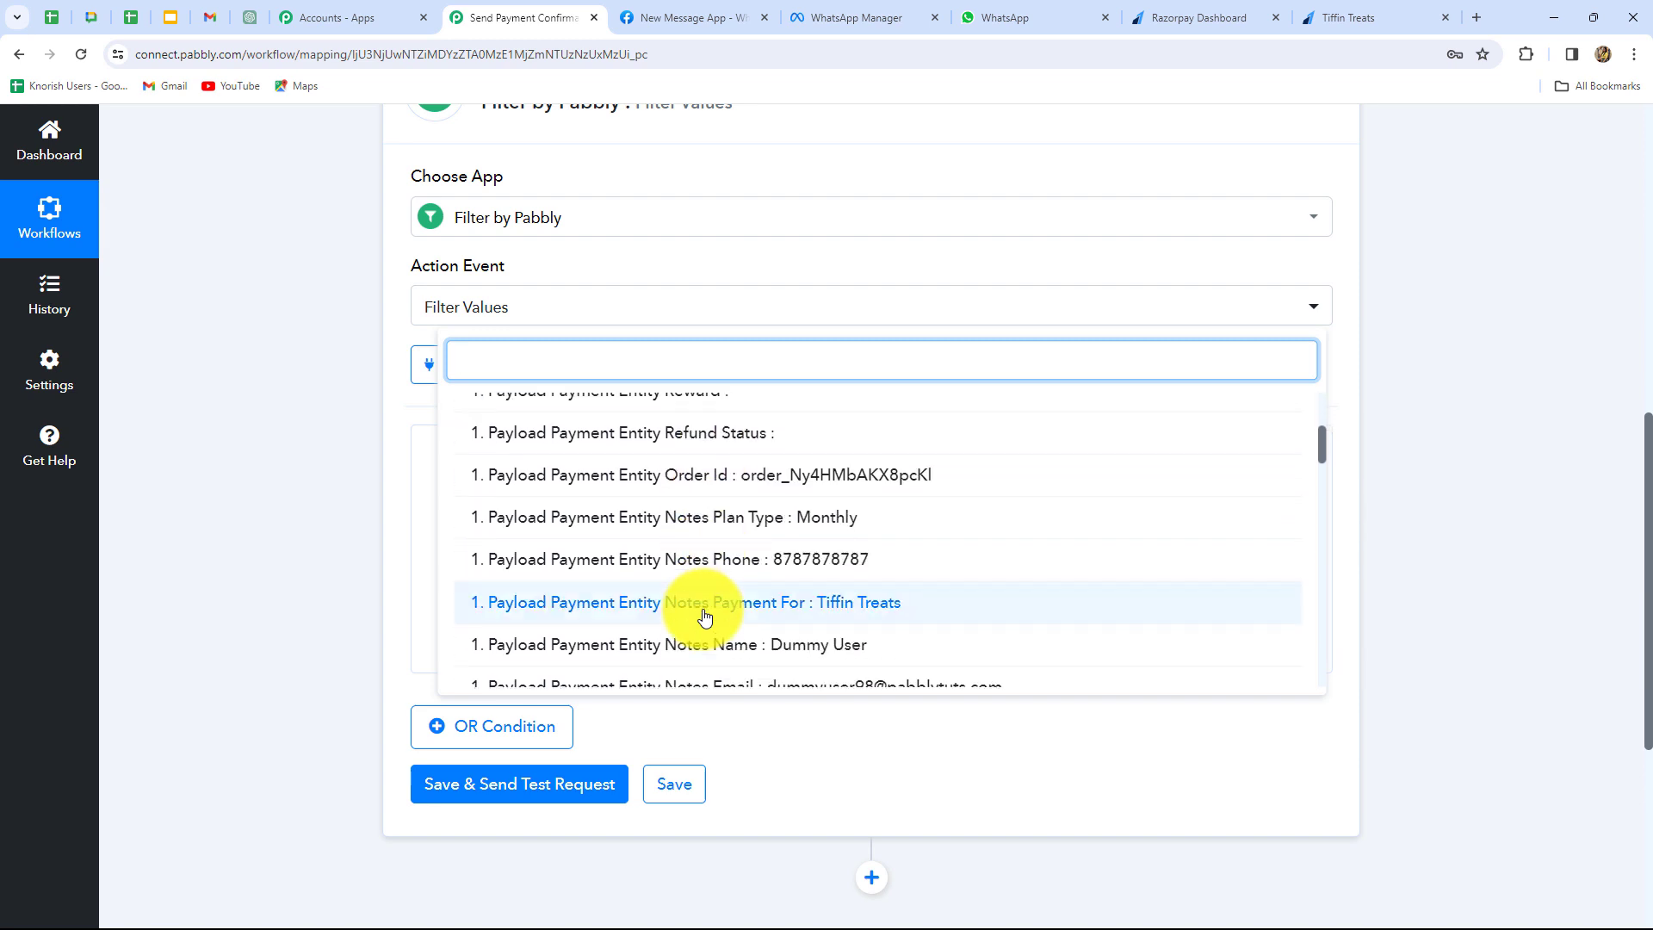
click(806, 523)
click(1071, 562)
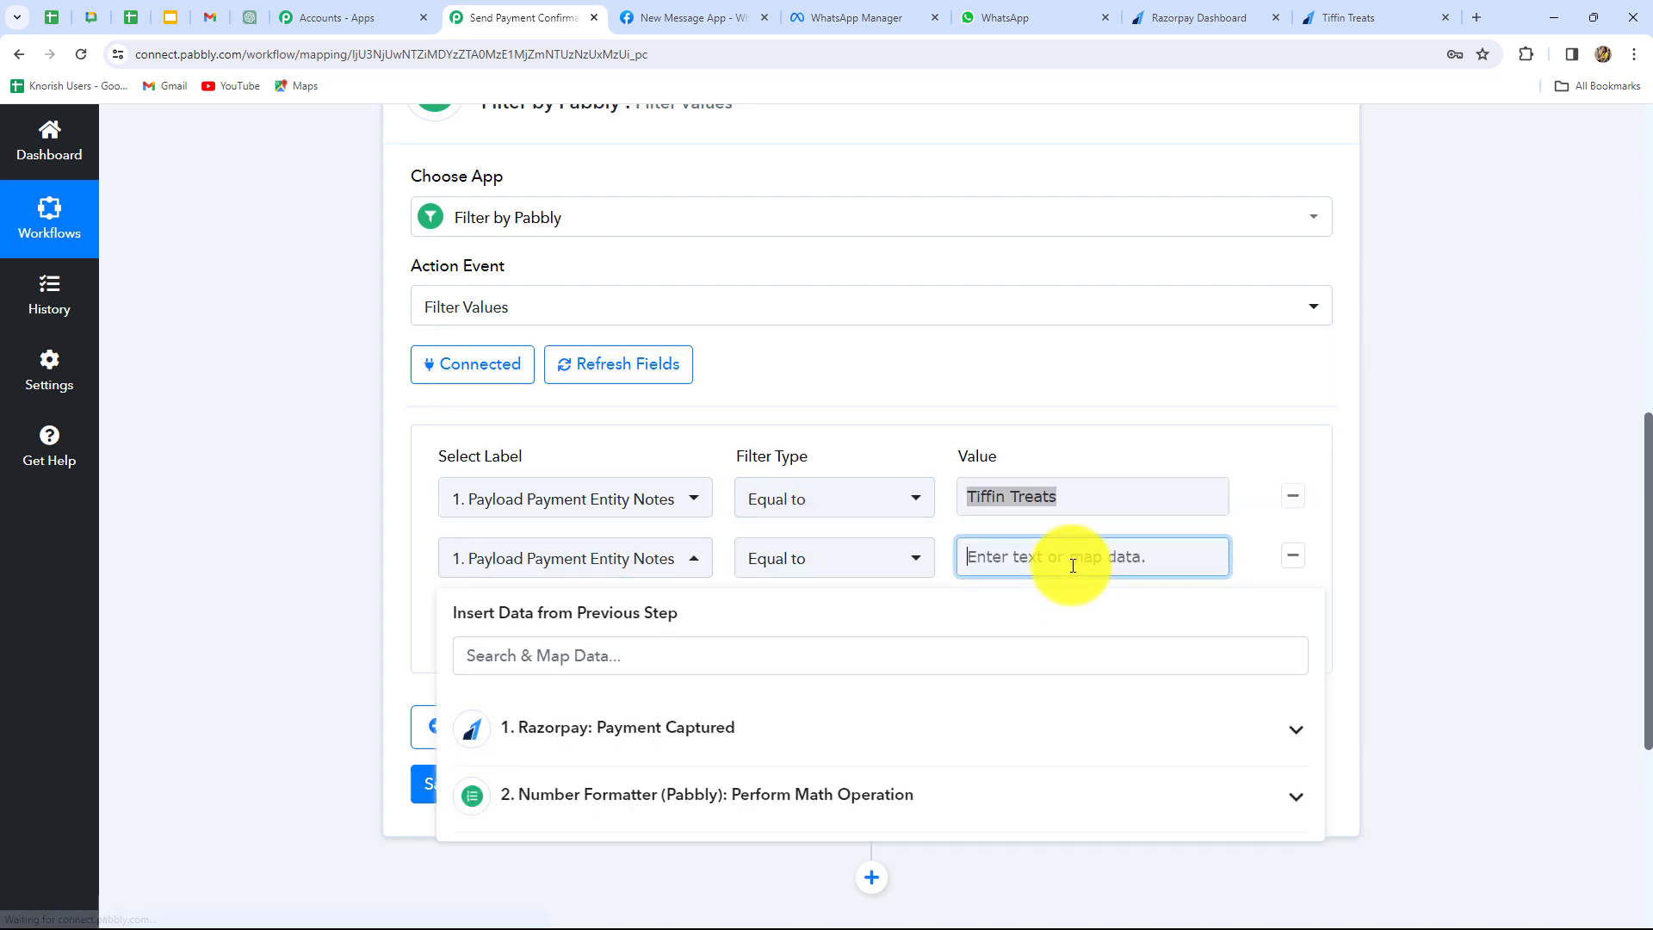
key(Caps_Lock)
text(M)
key(Caps_Lock)
text(onthly)
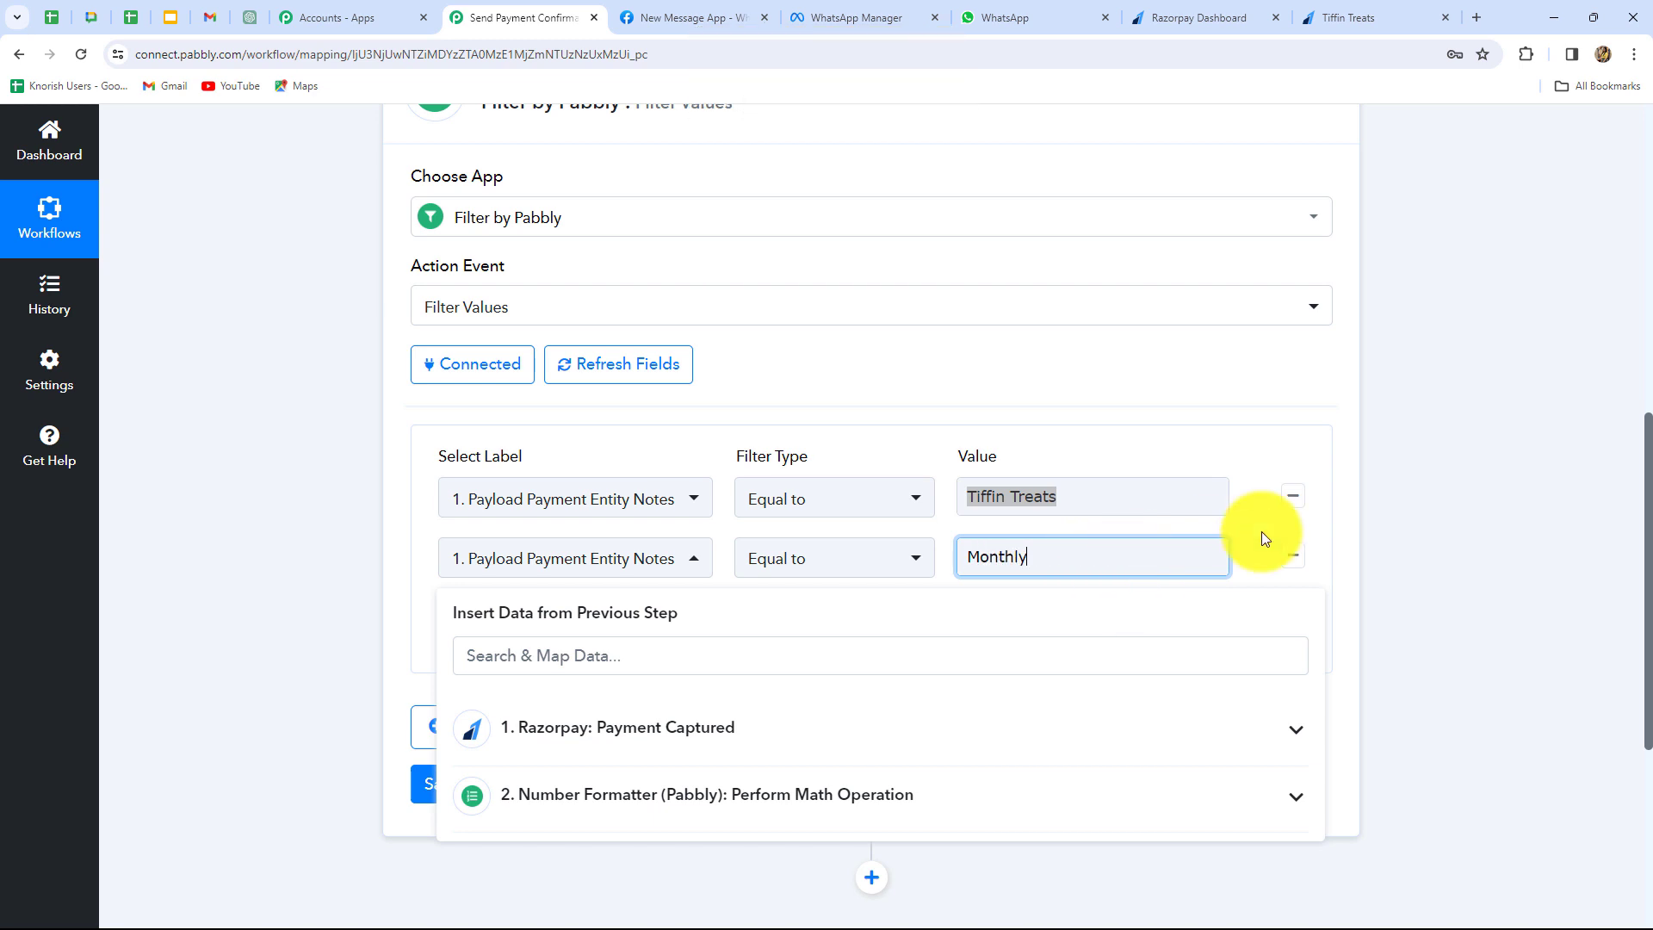
click(1558, 493)
scroll(1397, 577, down, 3)
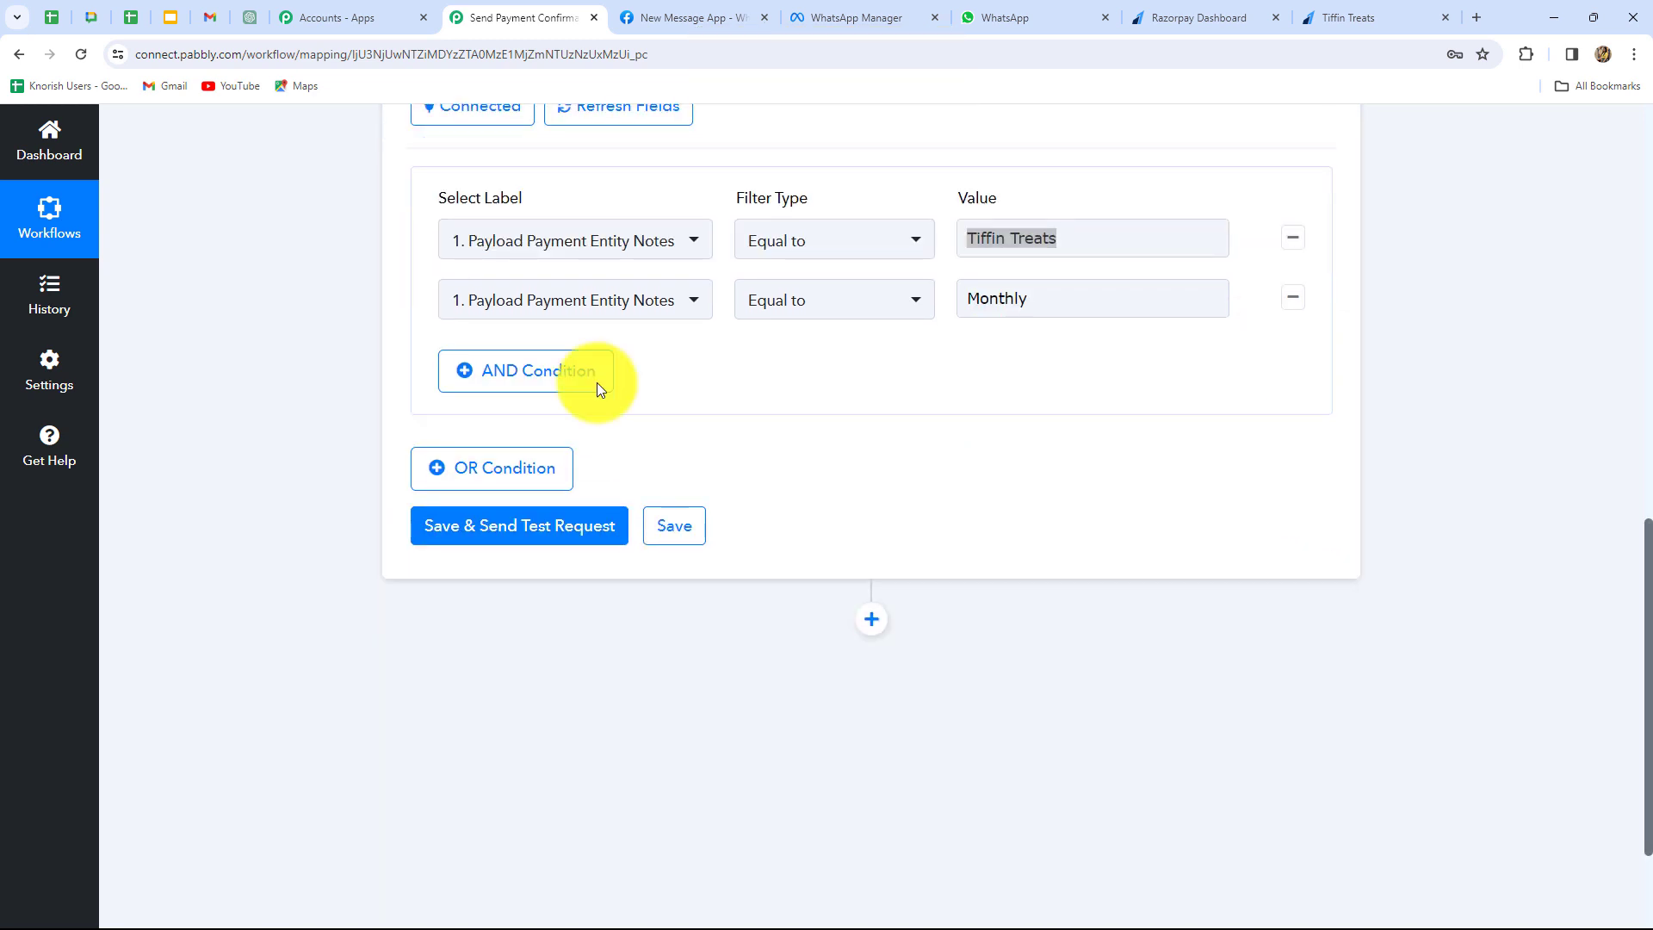
Save and test the filter, confirming the 'Condition is true' success message
click(548, 536)
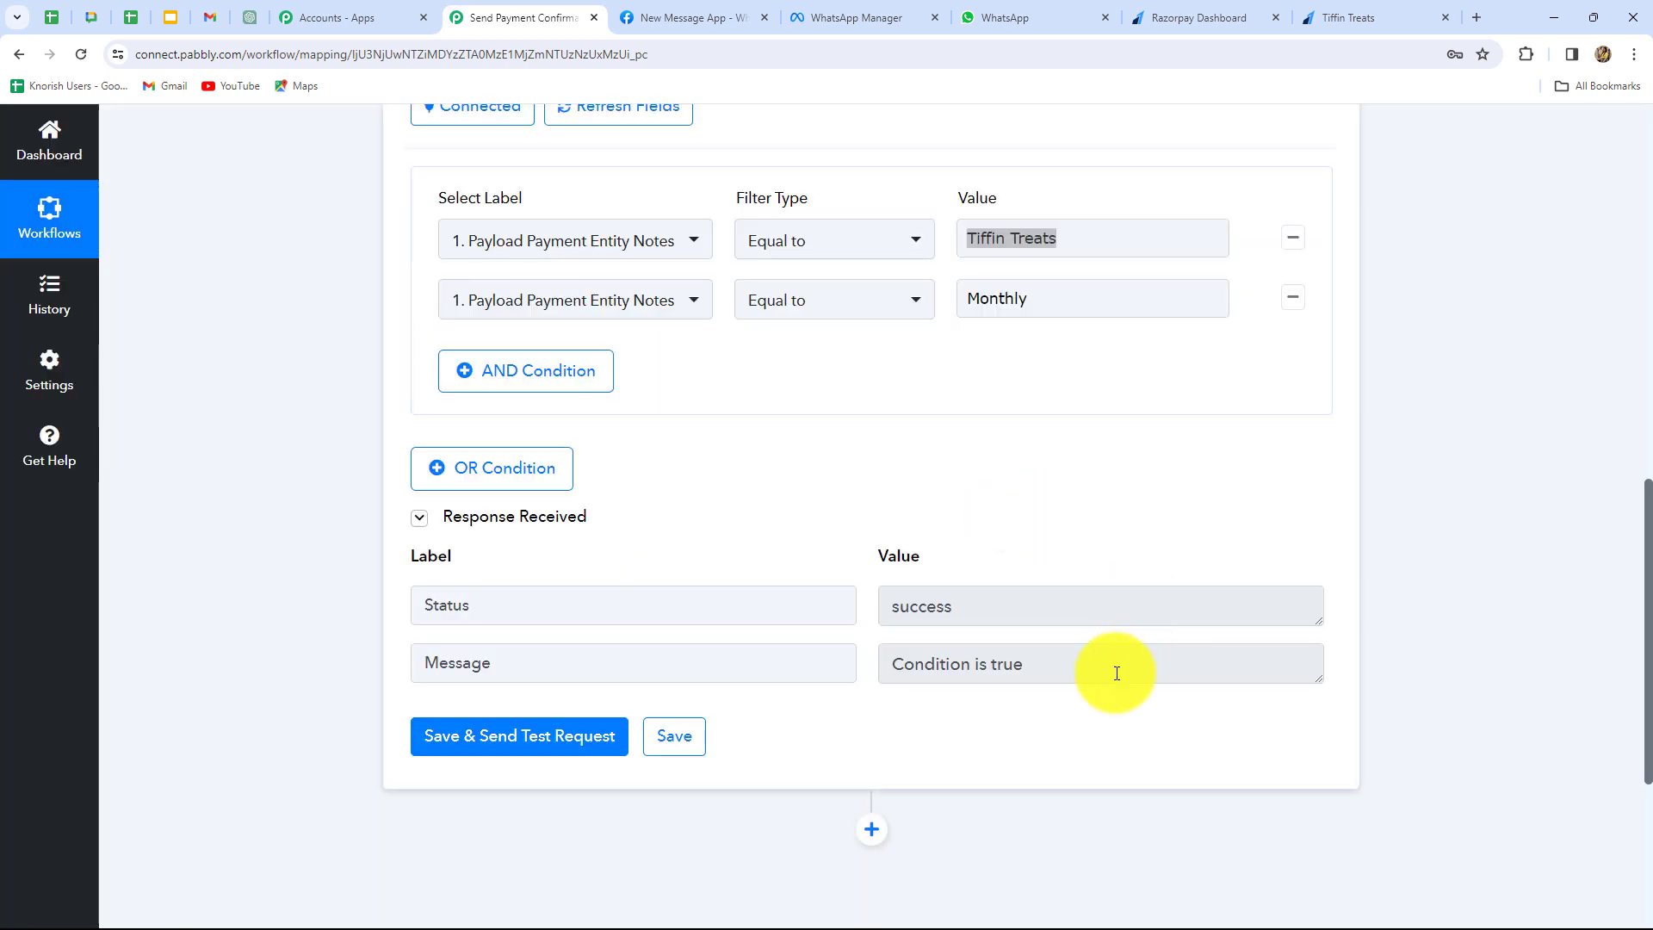
click(1061, 675)
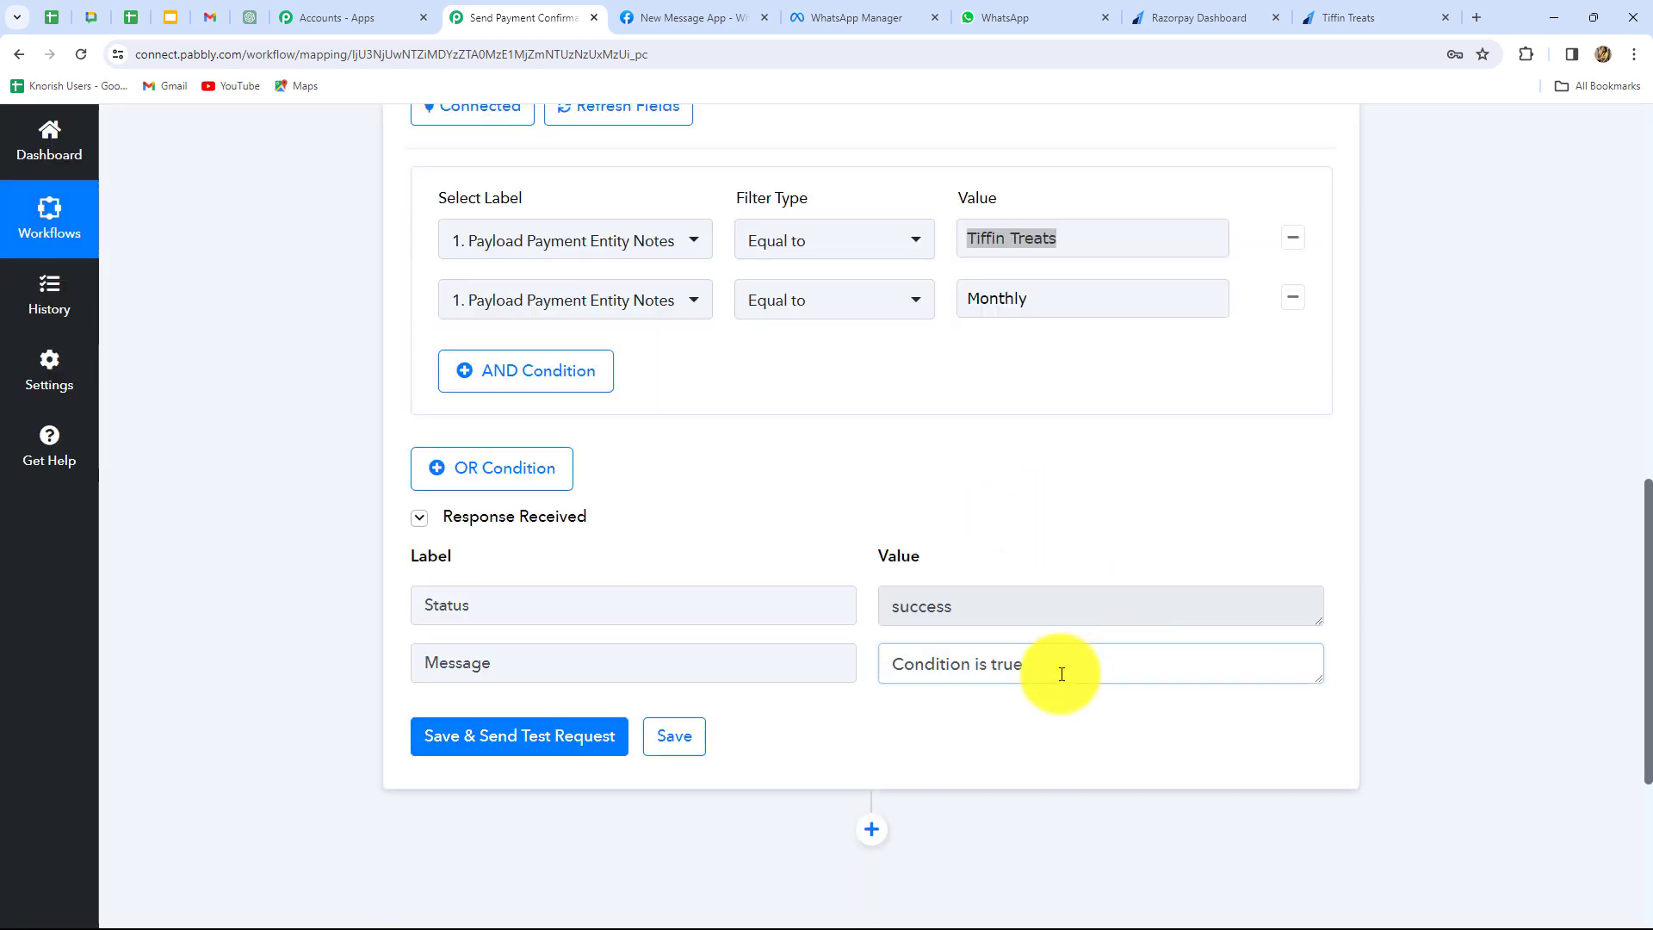
drag(1062, 674, 825, 671)
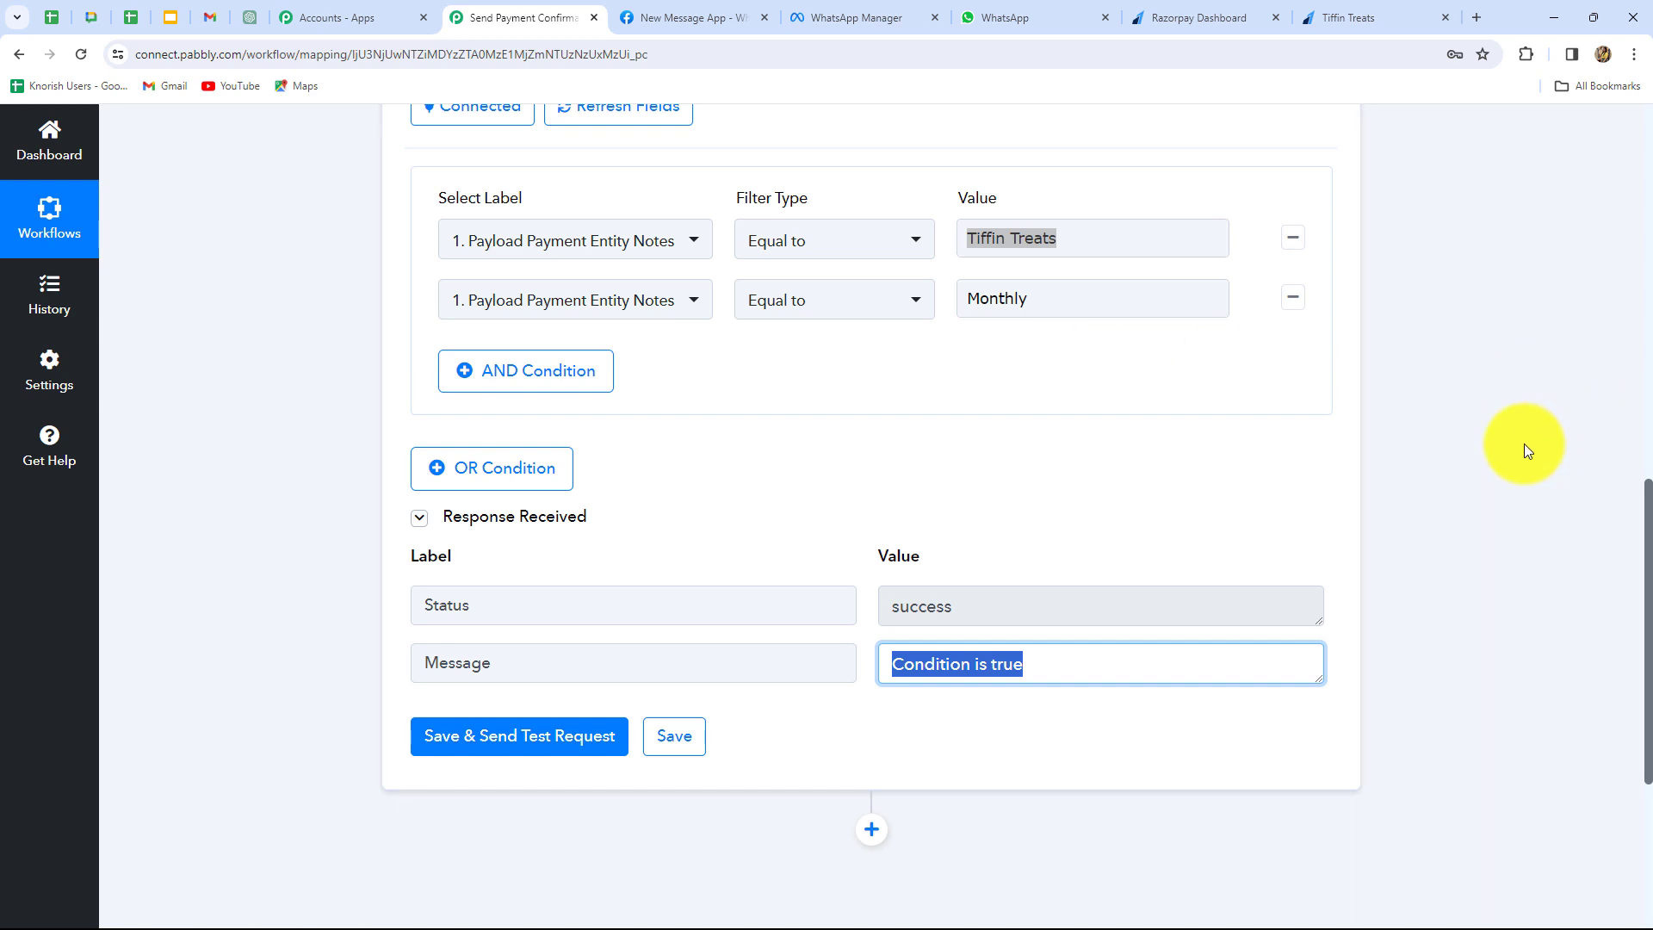
click(1523, 443)
scroll(1522, 444, down, 5)
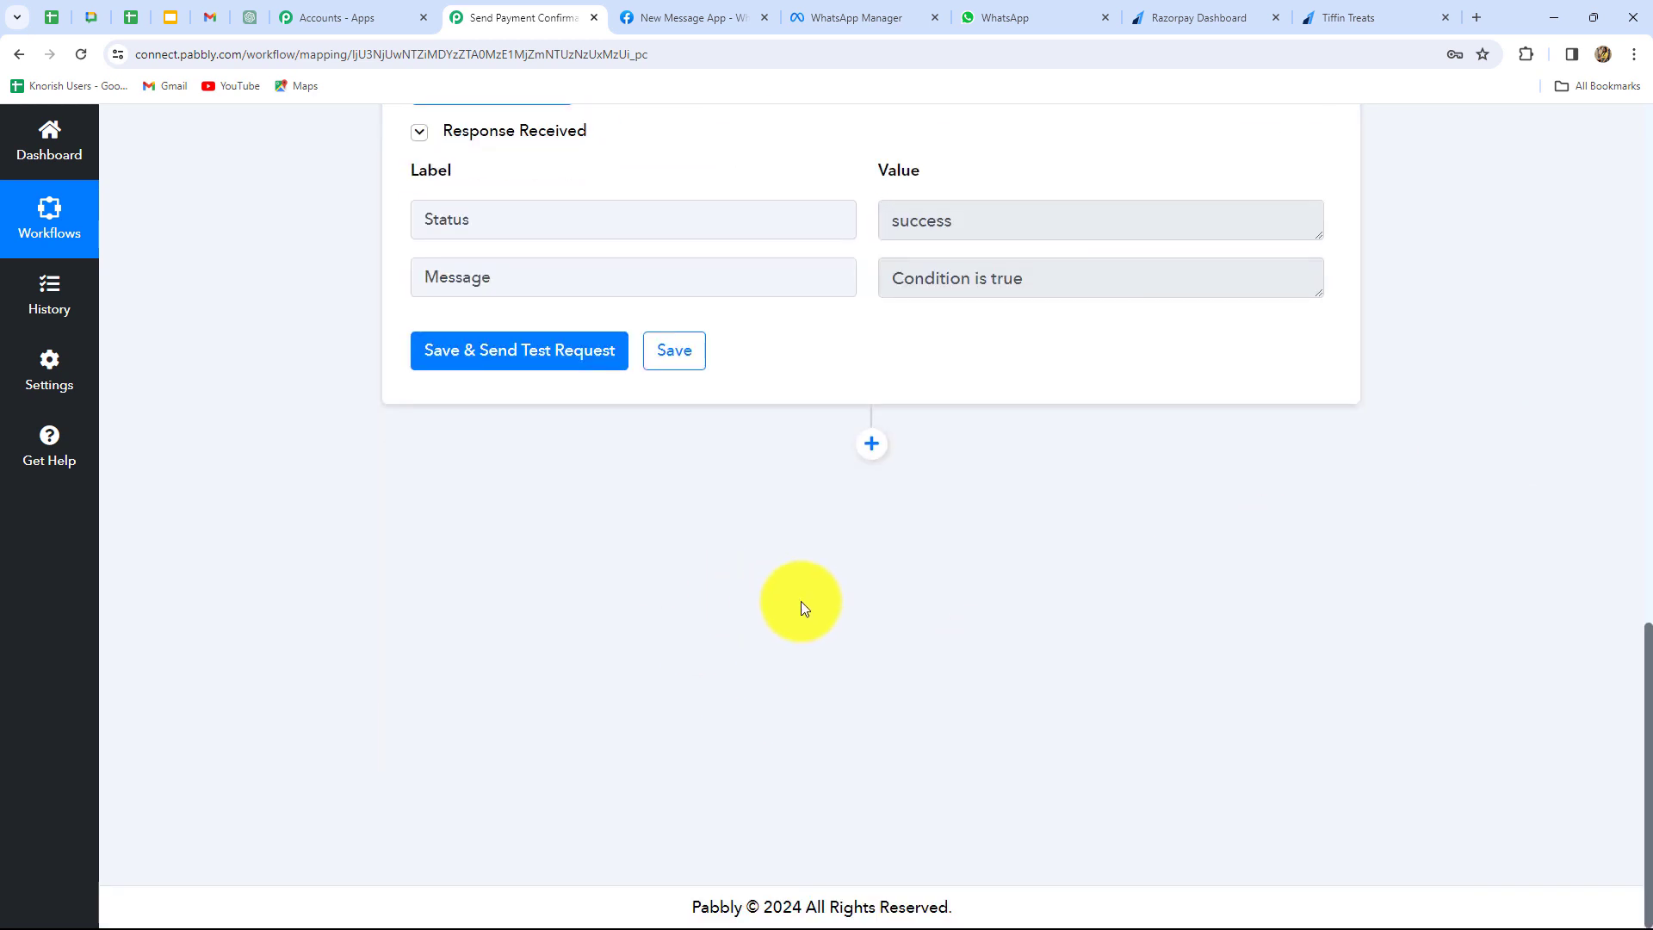
Add a WhatsApp Cloud API action after the filter using the Send Template Message event
click(868, 450)
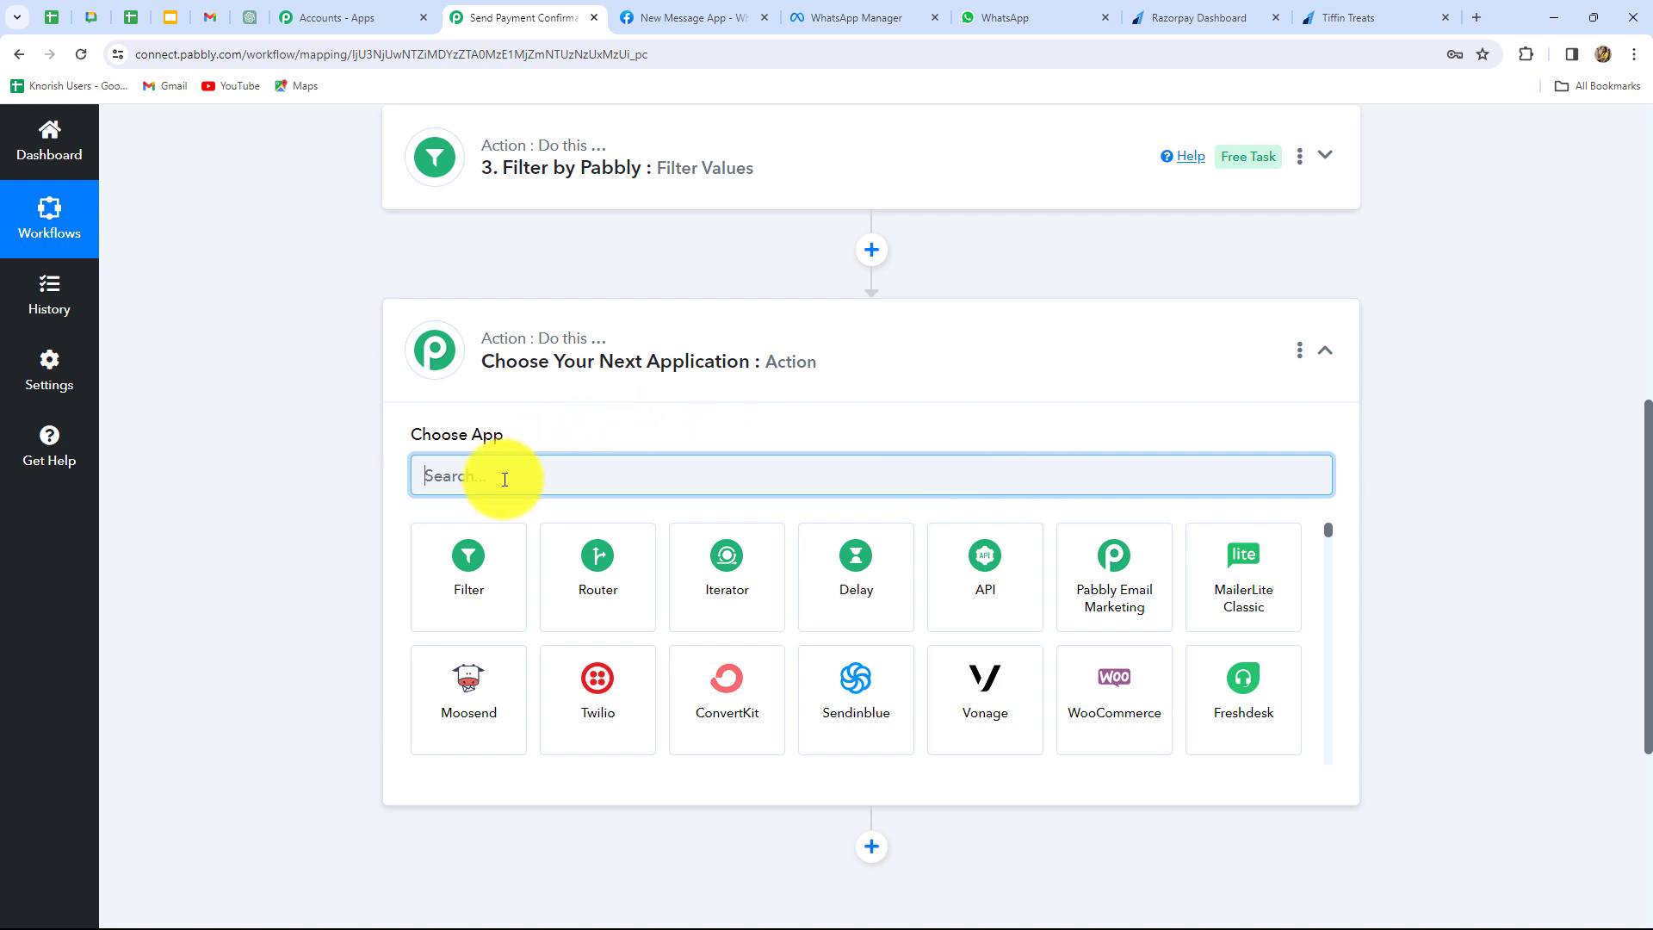
text(Whatsa)
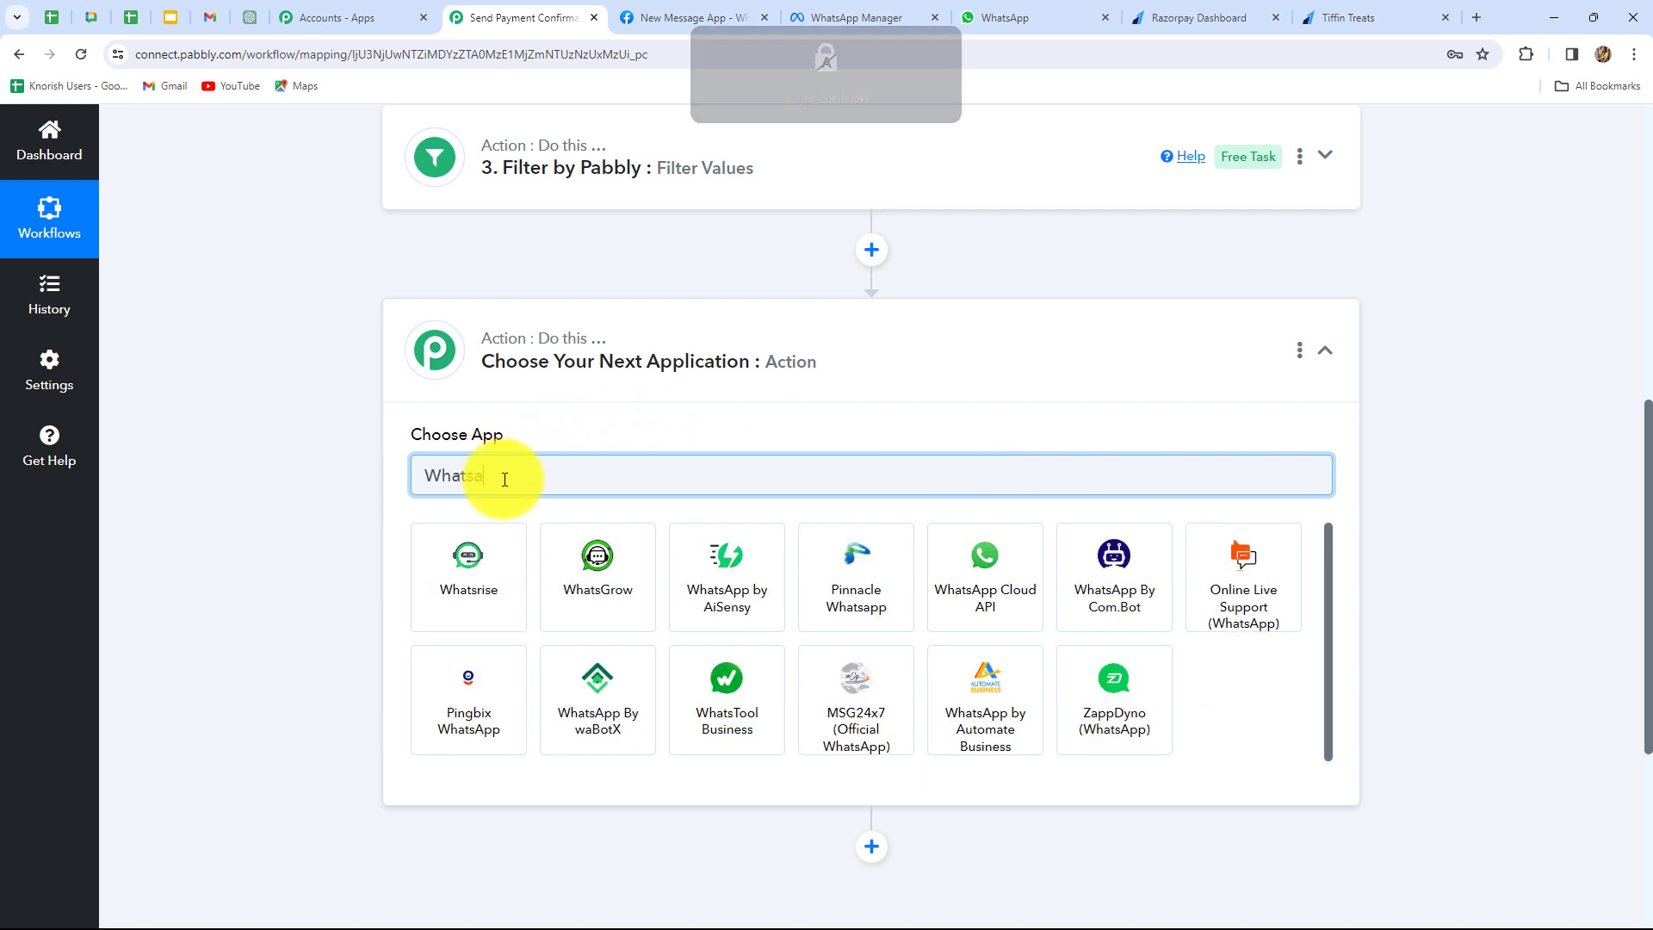
click(712, 560)
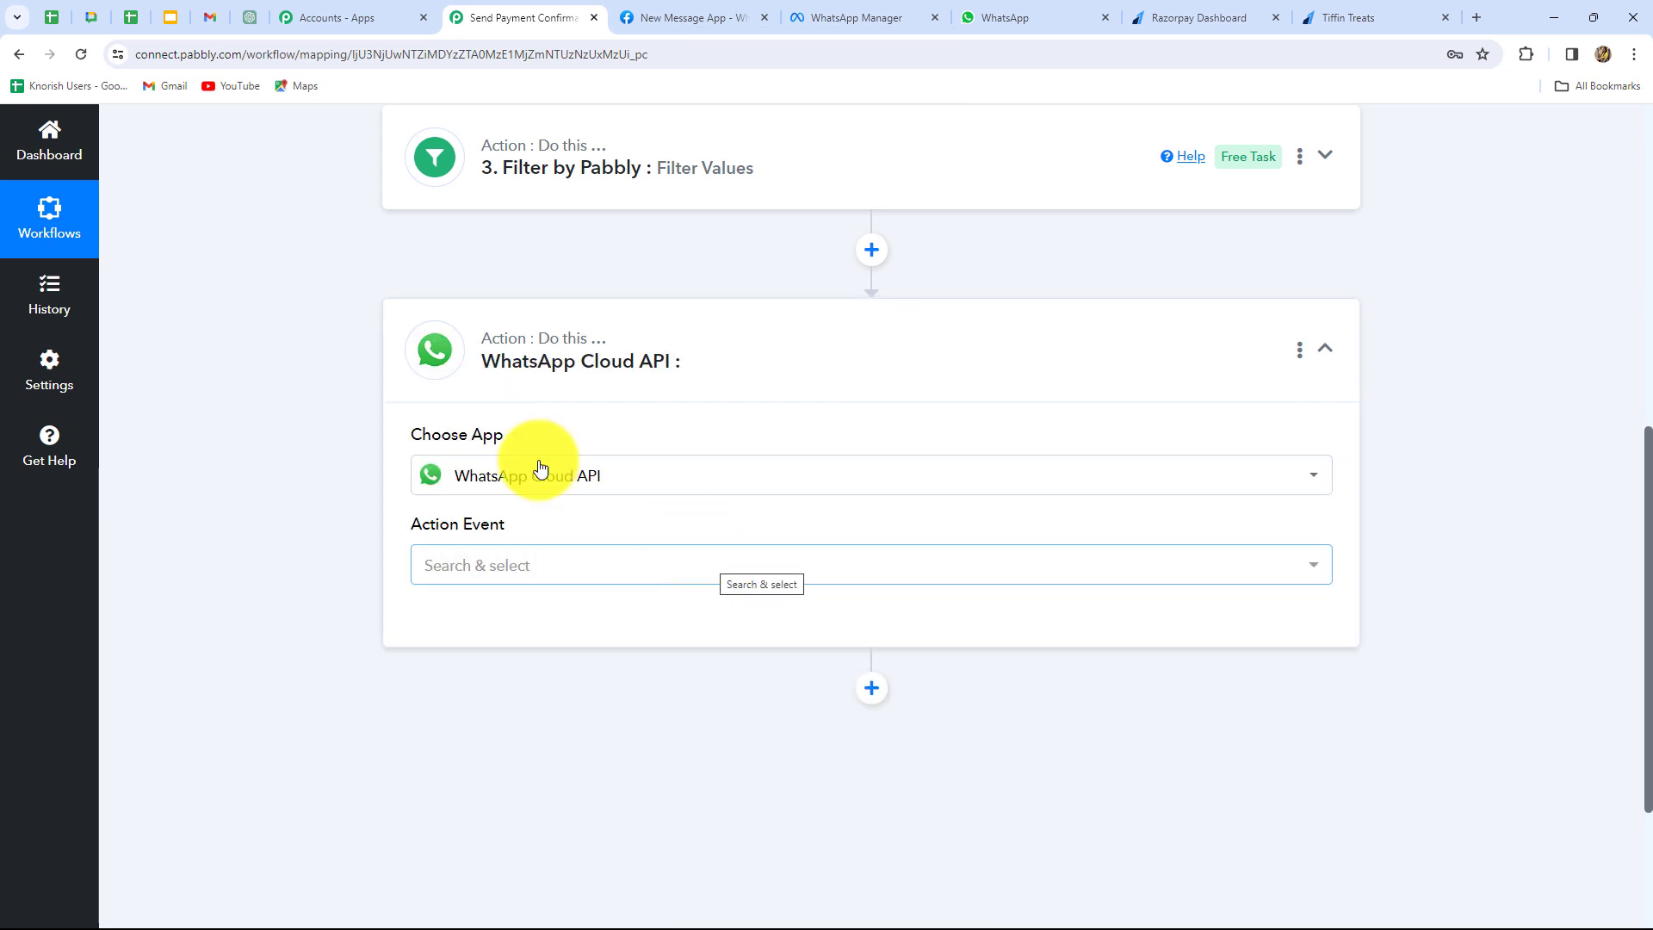
click(541, 576)
click(520, 687)
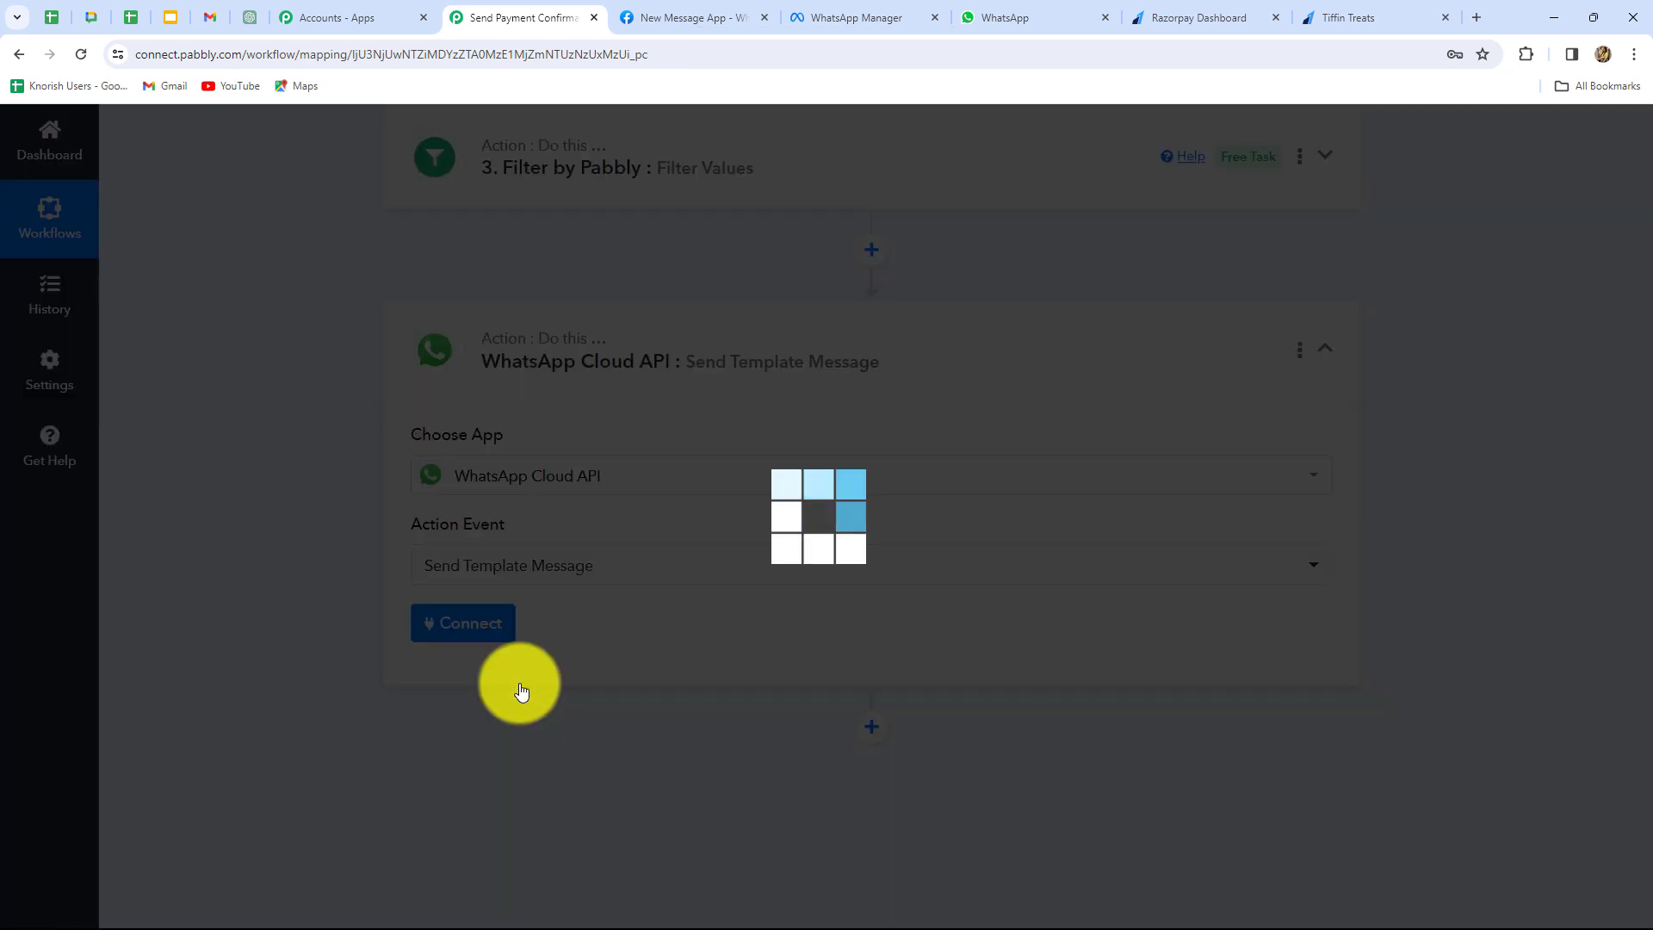
Begin adding a new WhatsApp Cloud API connection and bring up Meta's API Setup page
click(497, 627)
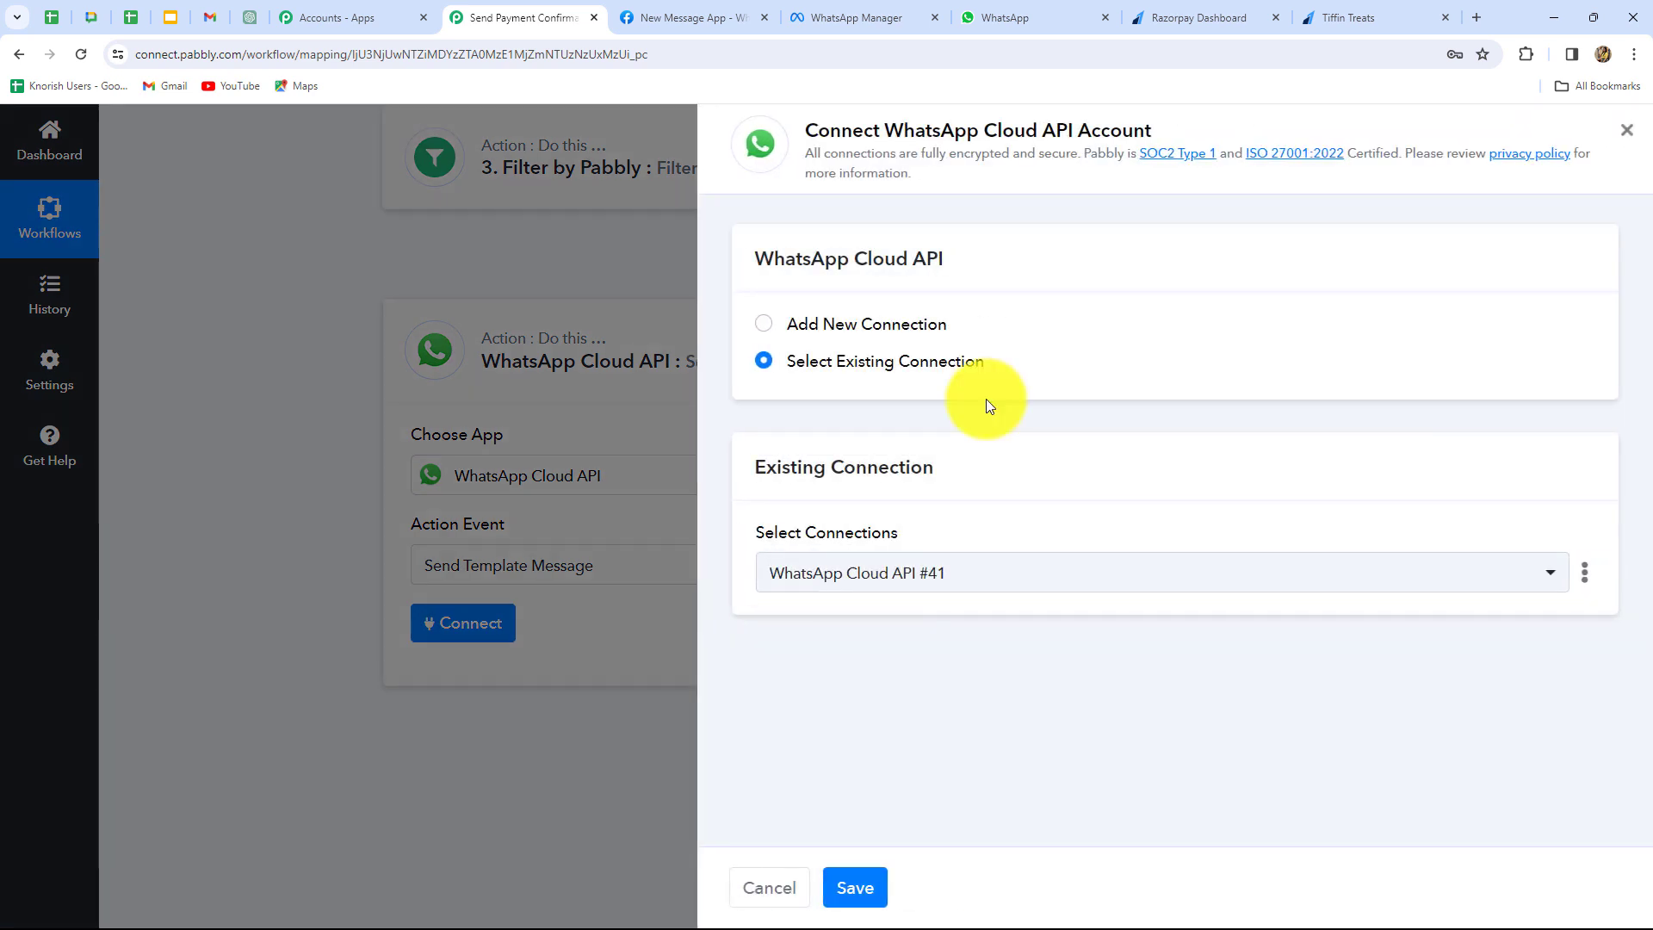
click(760, 325)
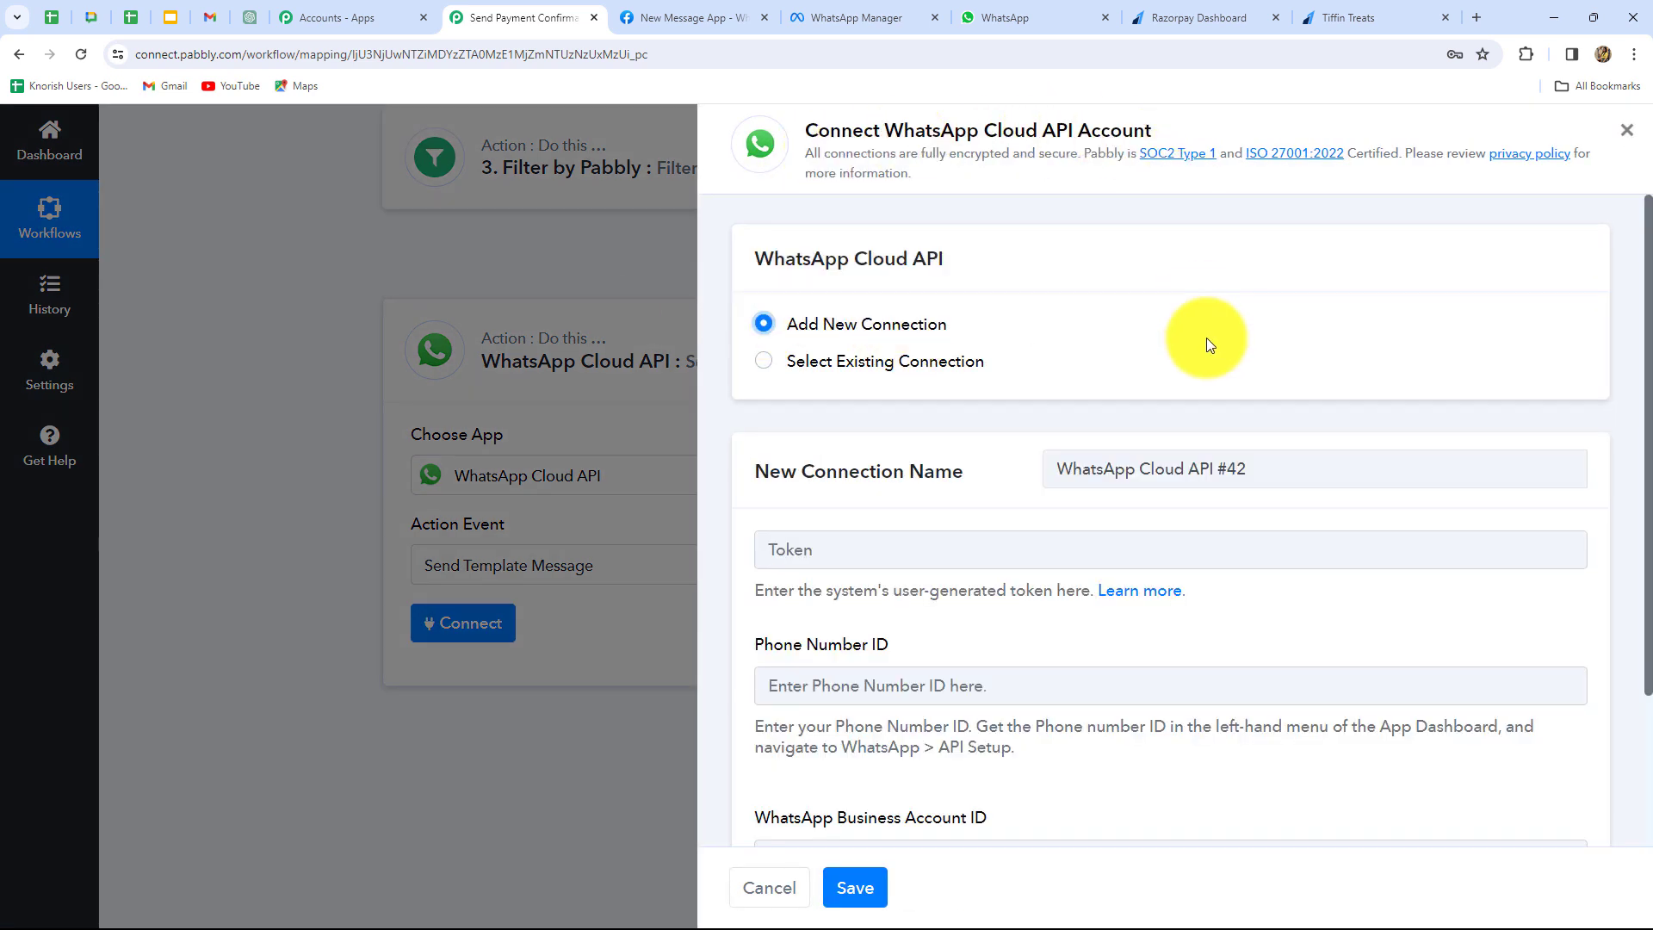
scroll(1206, 338, down, 2)
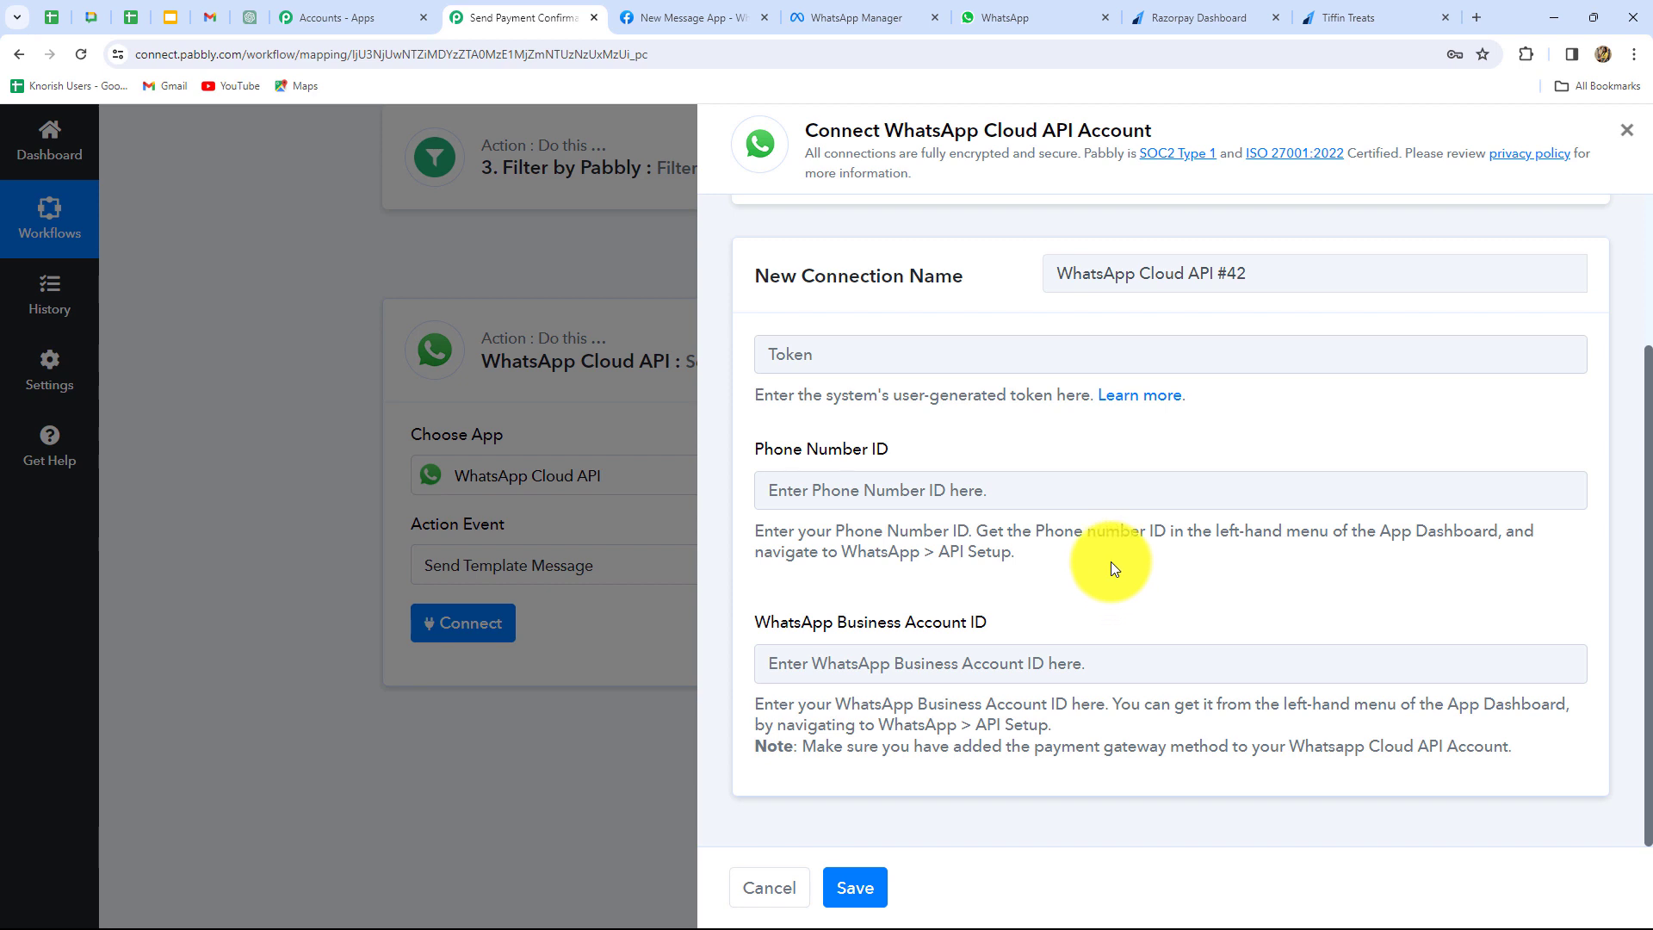
click(660, 17)
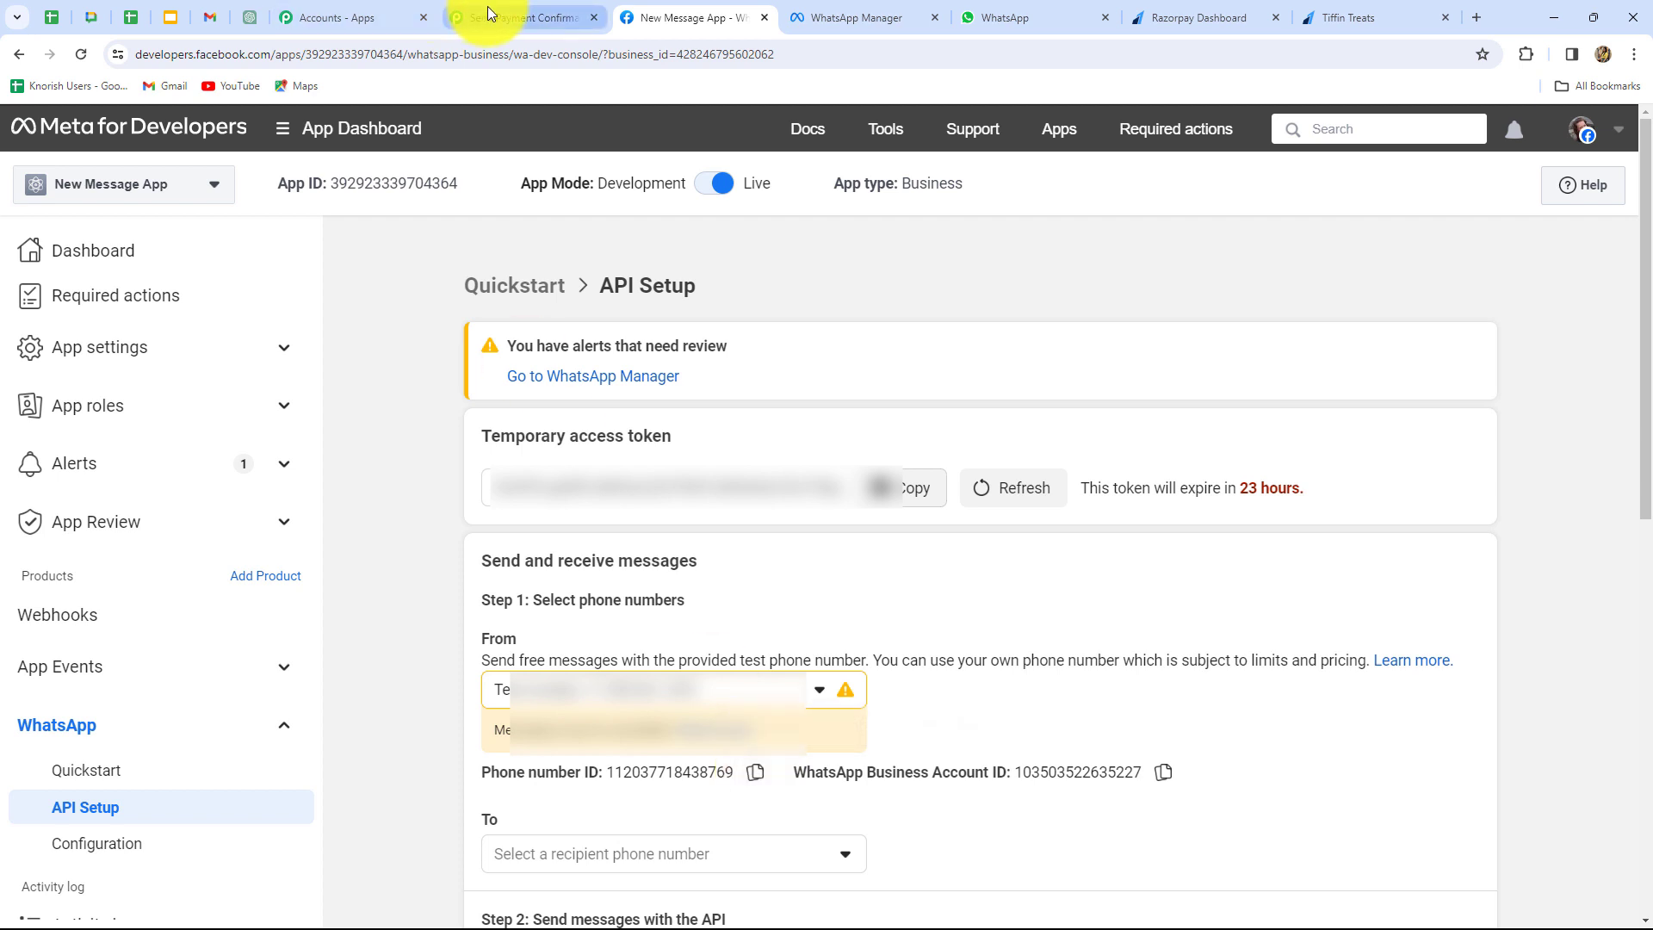
Fill Pabbly's Phone Number ID and WhatsApp Business Account ID fields with the values copied from Meta
click(517, 17)
click(899, 479)
key(ctrl+v)
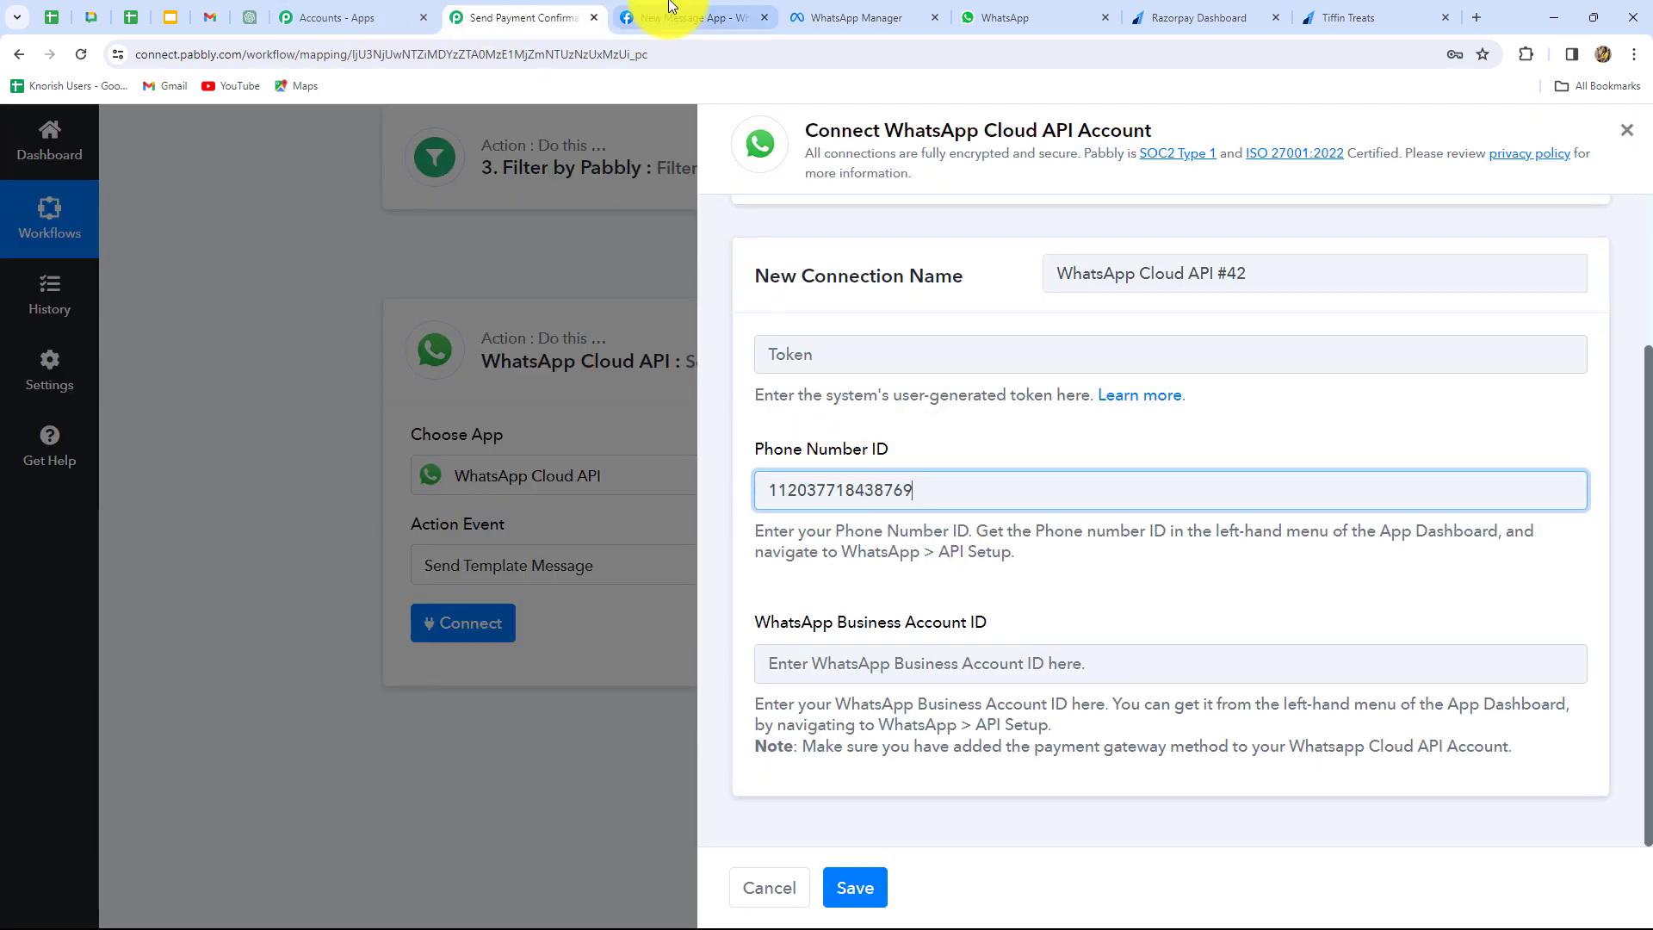
click(672, 18)
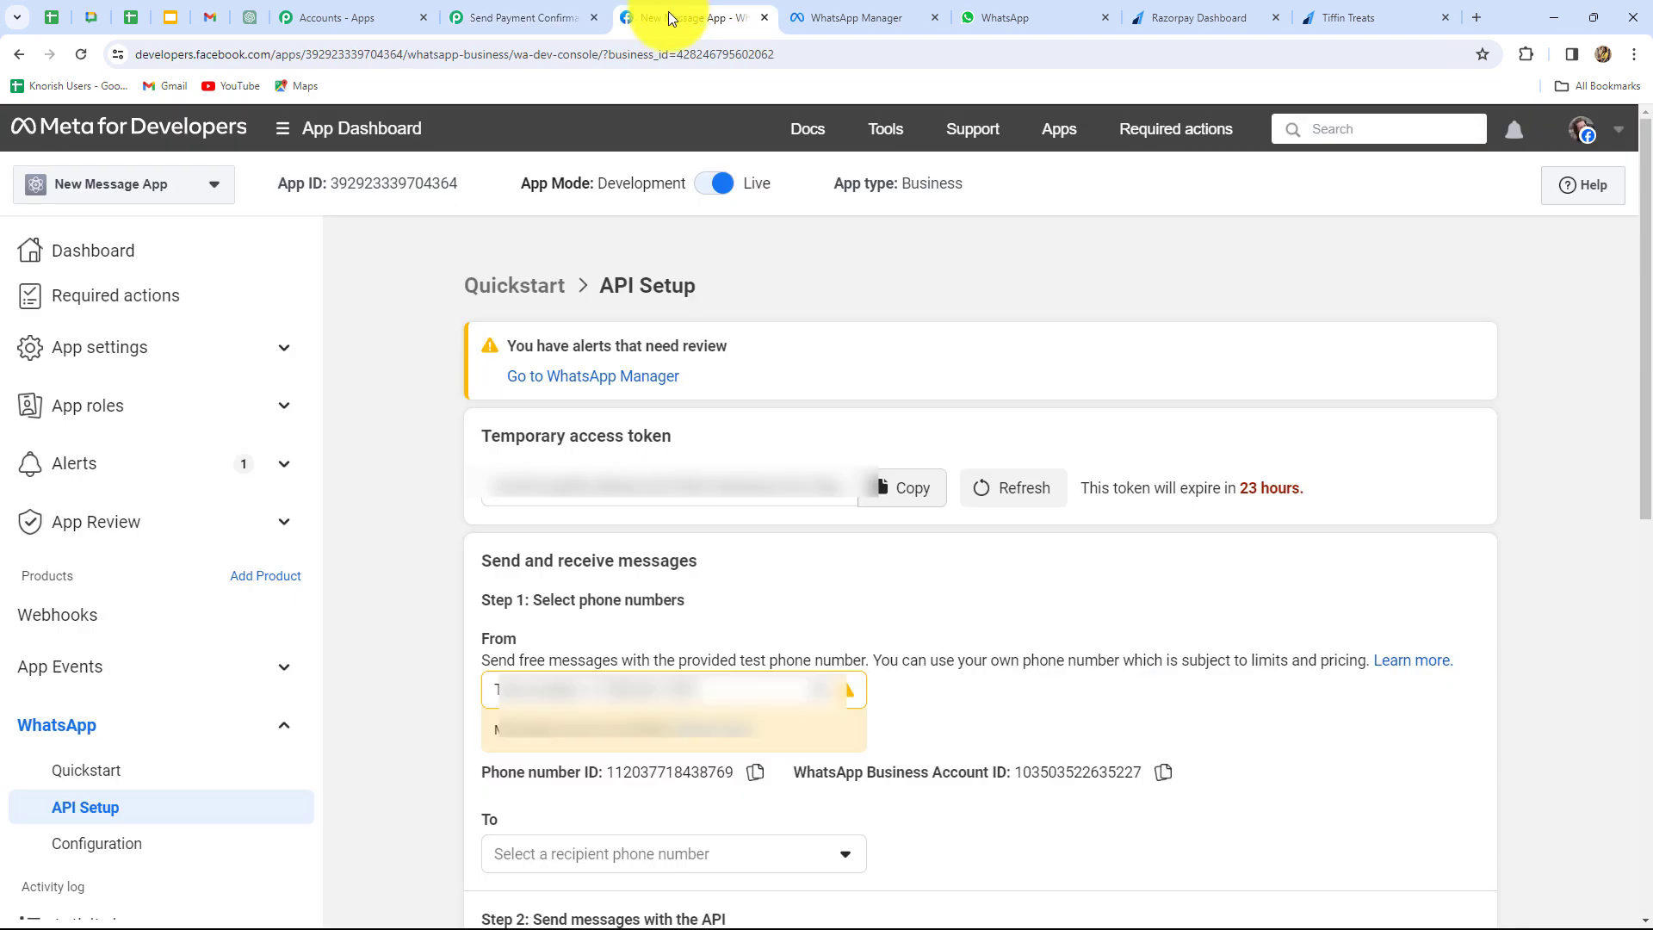
click(1163, 771)
click(516, 18)
click(831, 661)
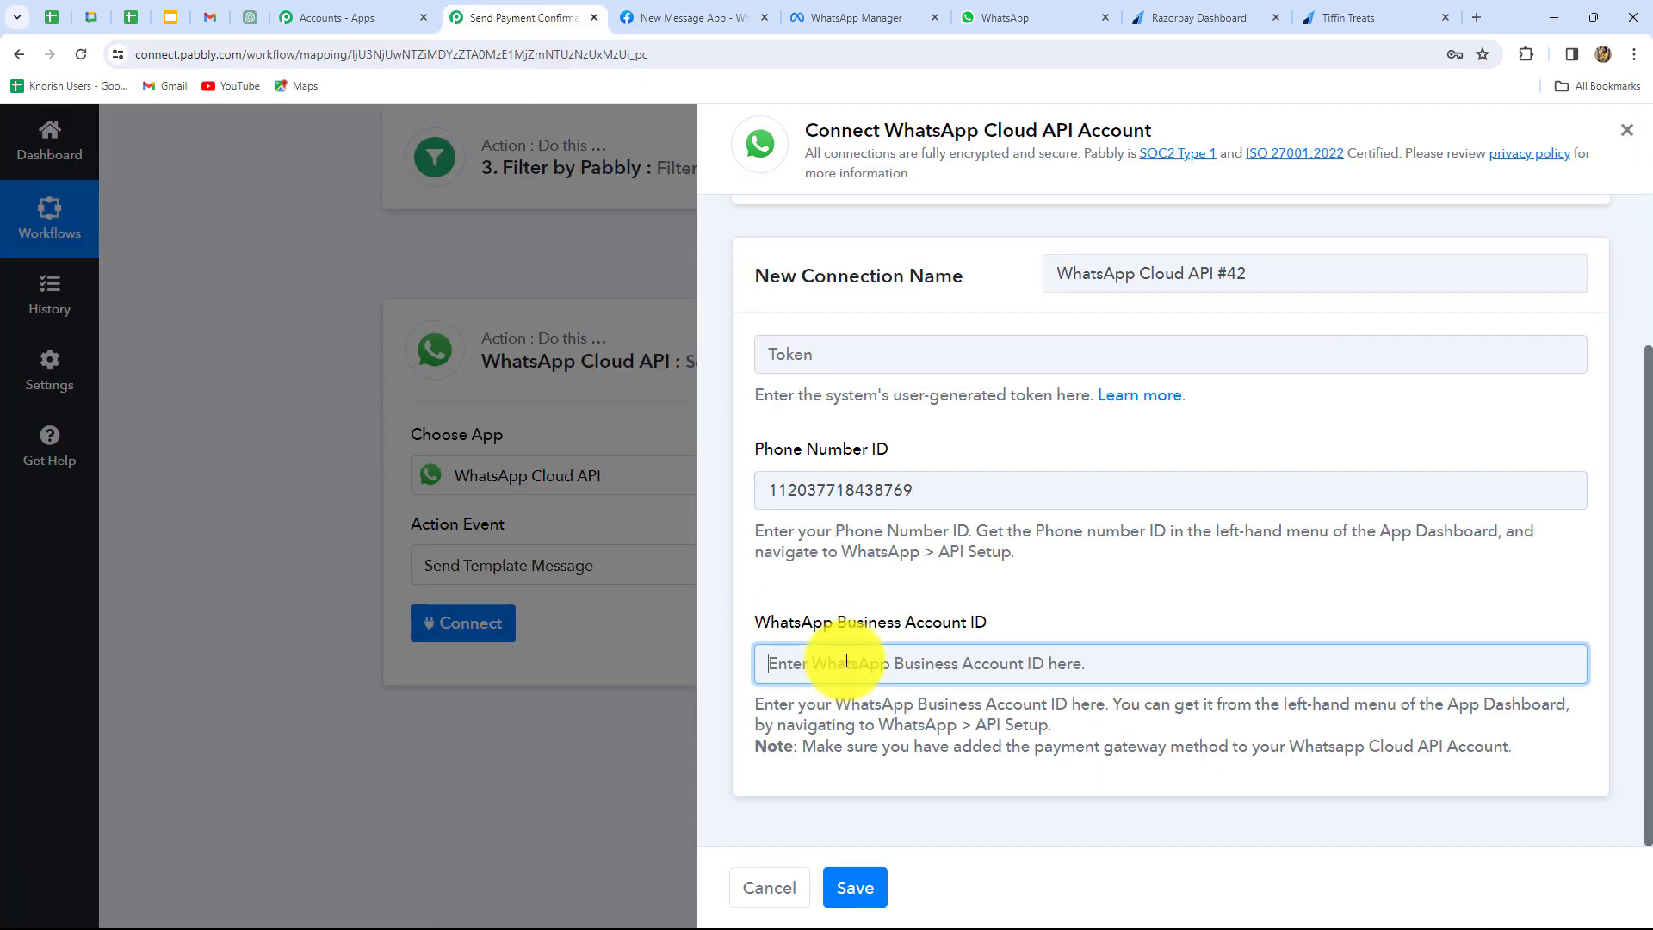
key(ctrl+v)
Paste Meta's temporary access token into the connection and save it
click(689, 15)
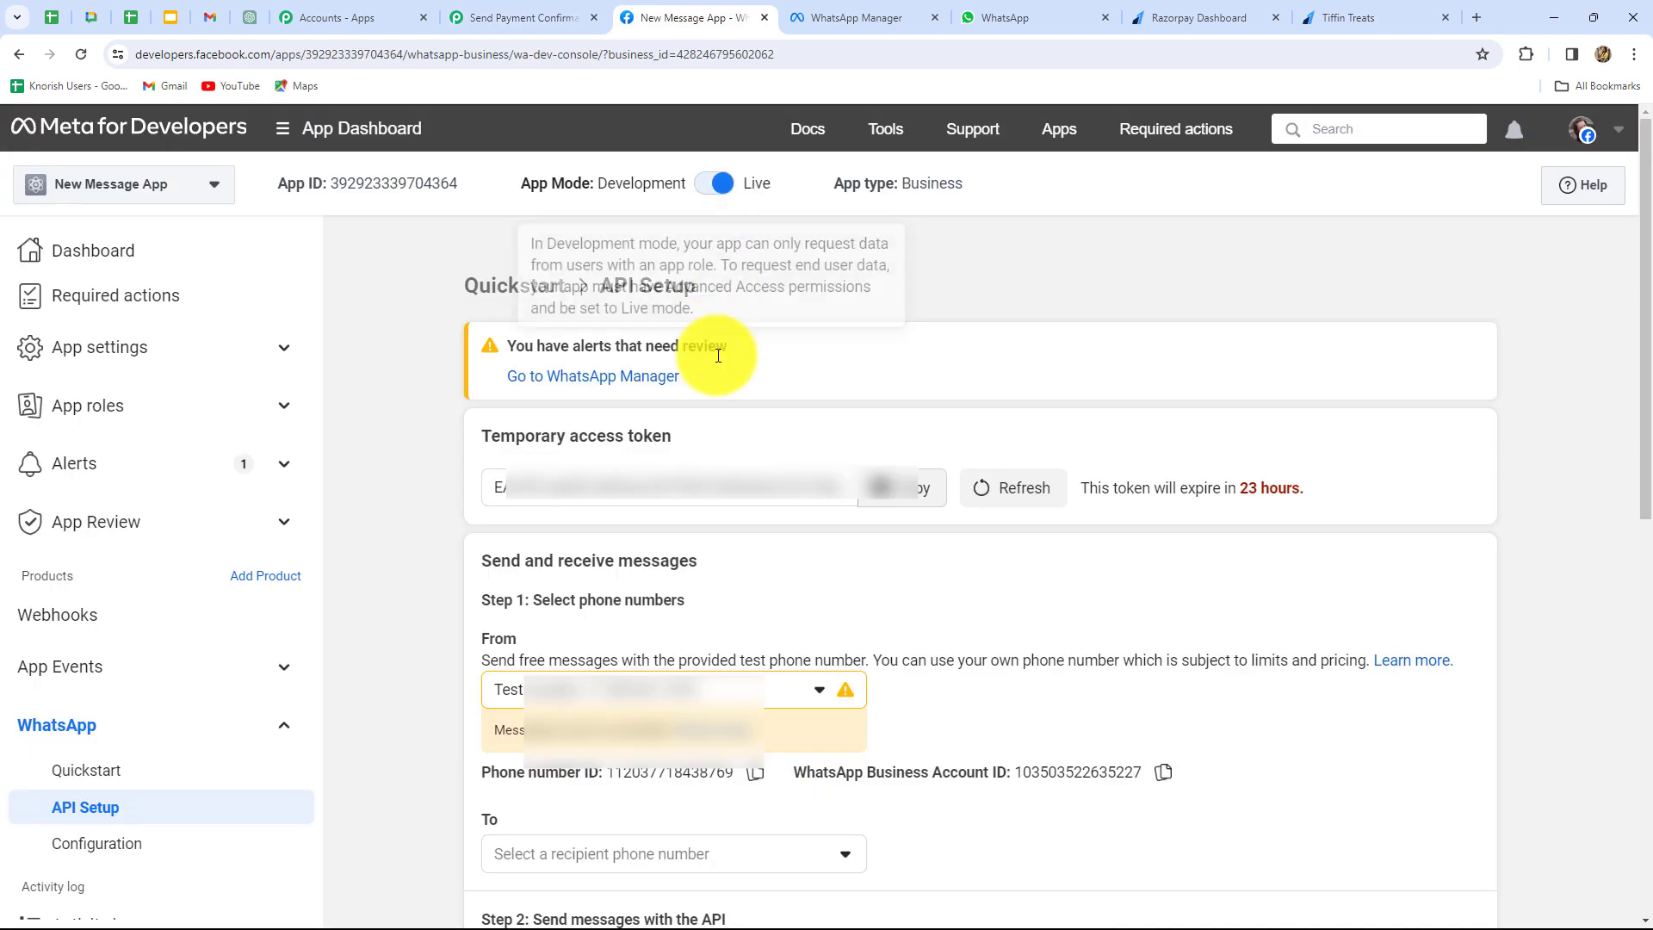
click(924, 493)
click(517, 17)
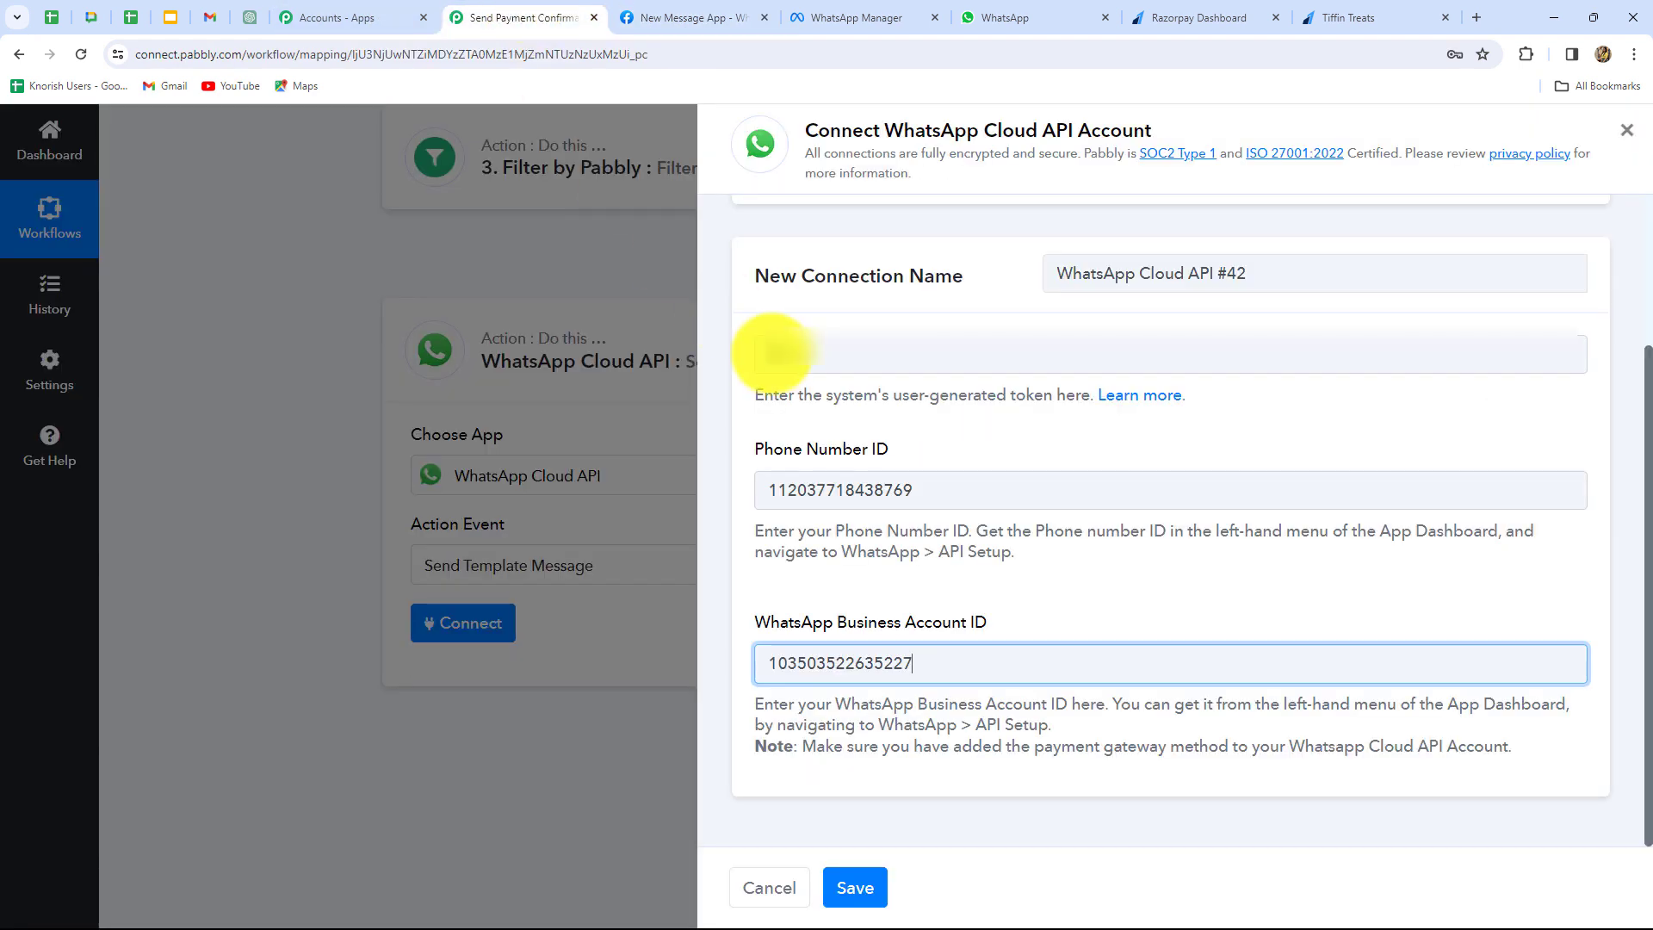
click(804, 357)
key(ctrl+v)
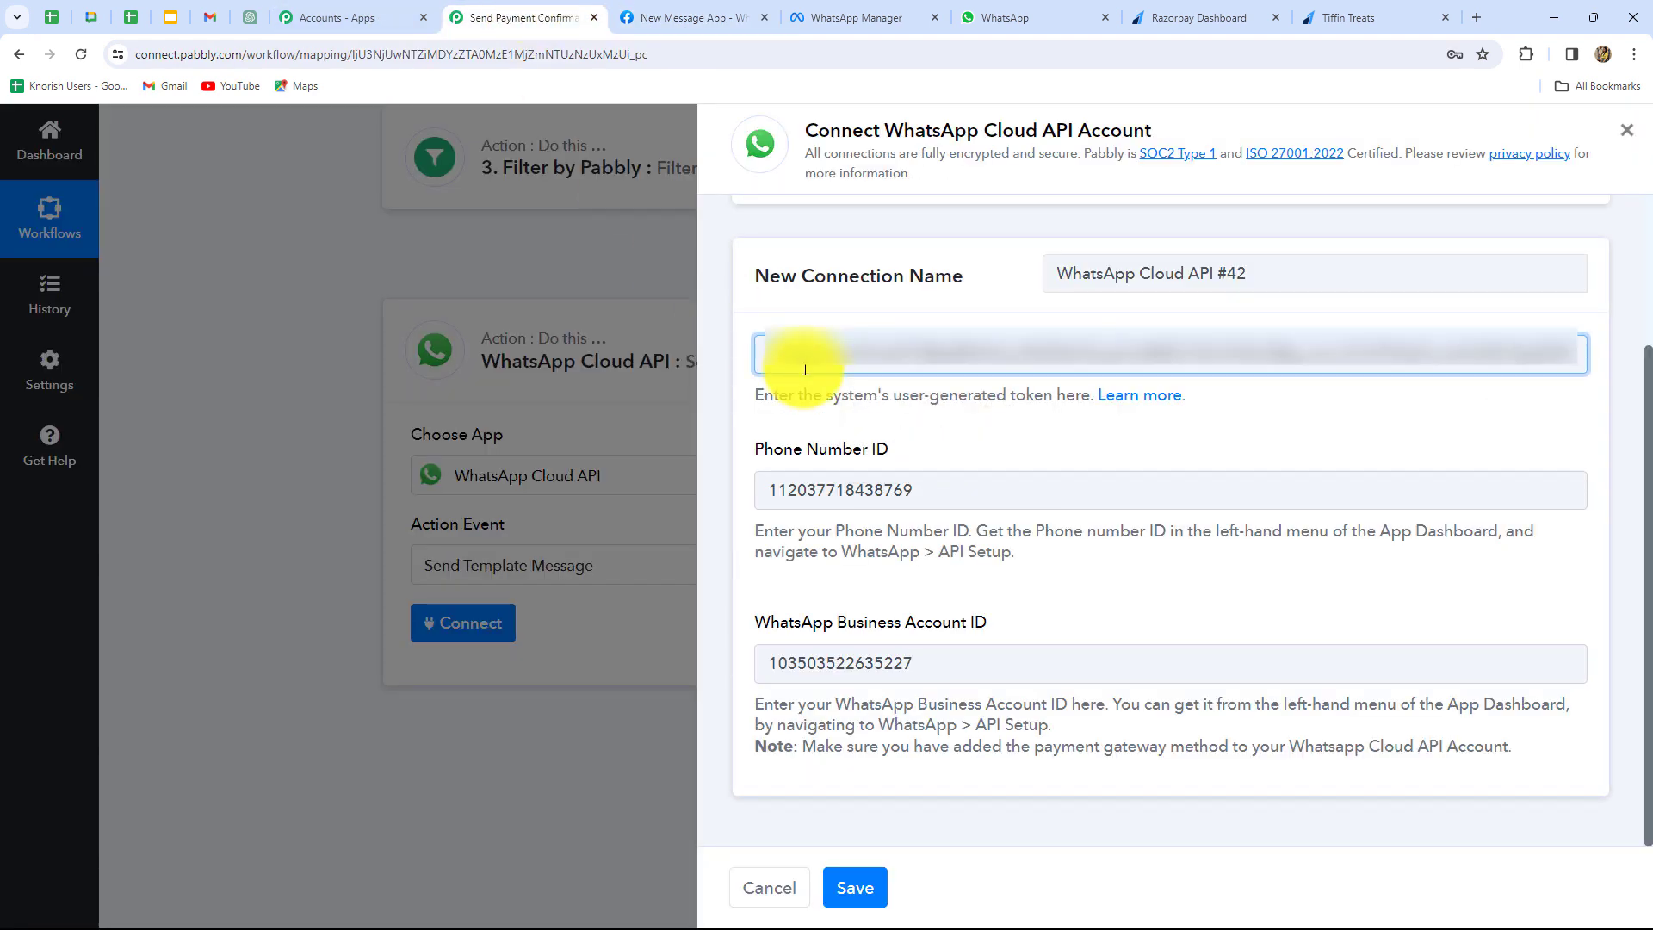
click(857, 887)
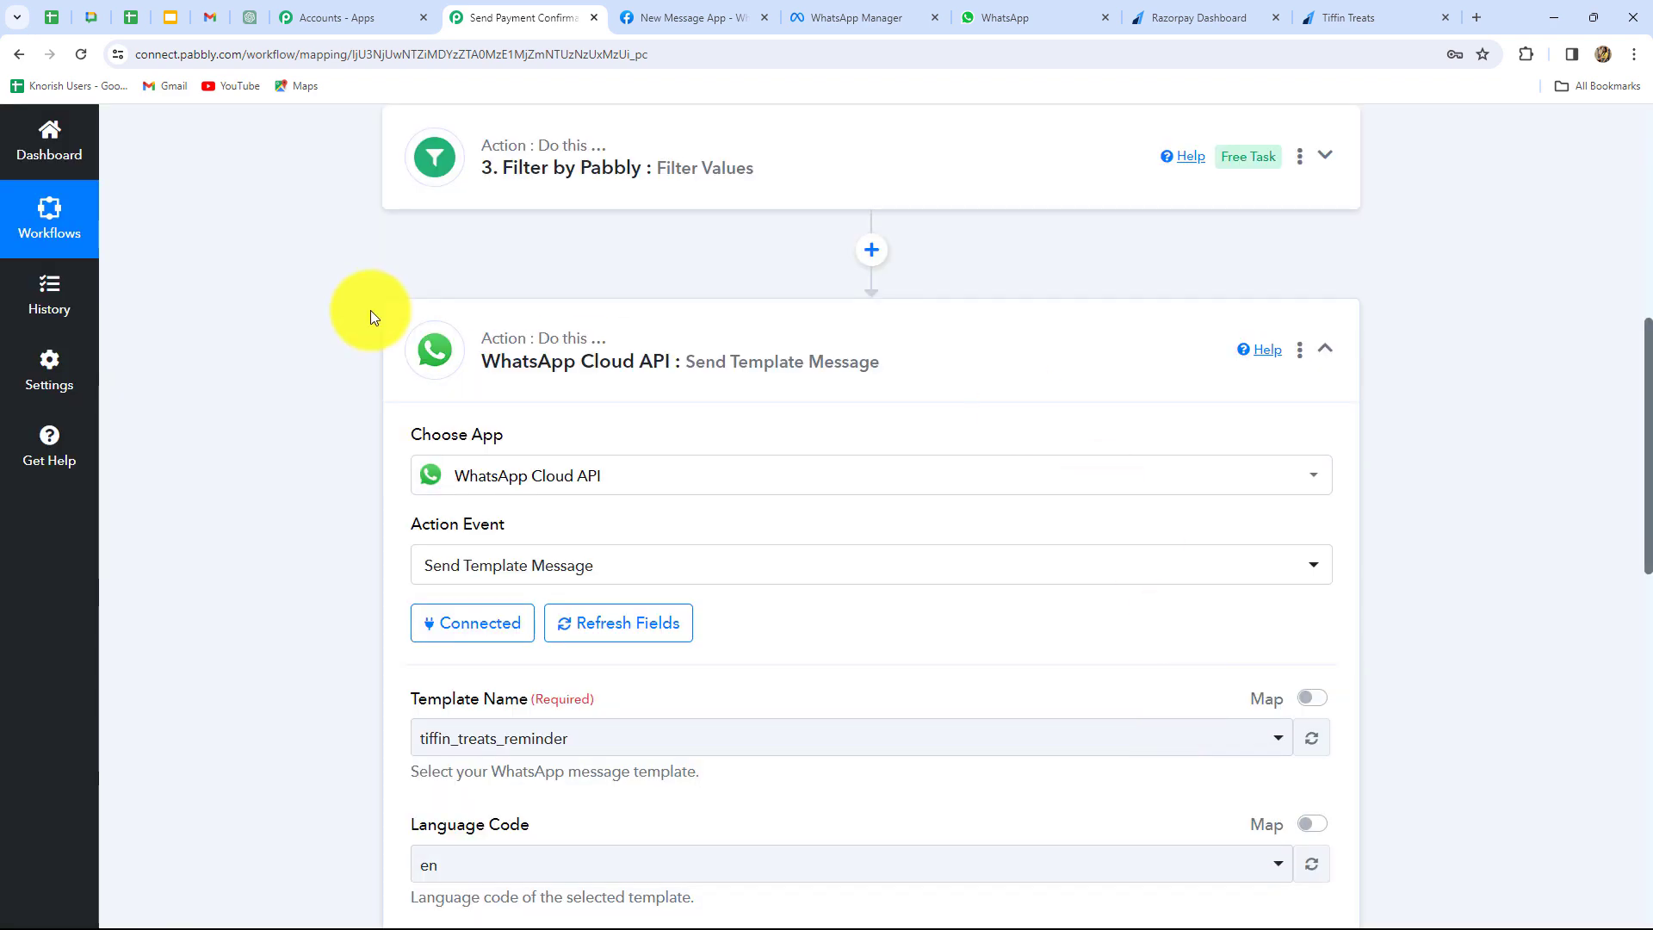
Review the connected Send Template Message fields, then view WhatsApp Manager's Message templates list
scroll(1436, 444, down, 3)
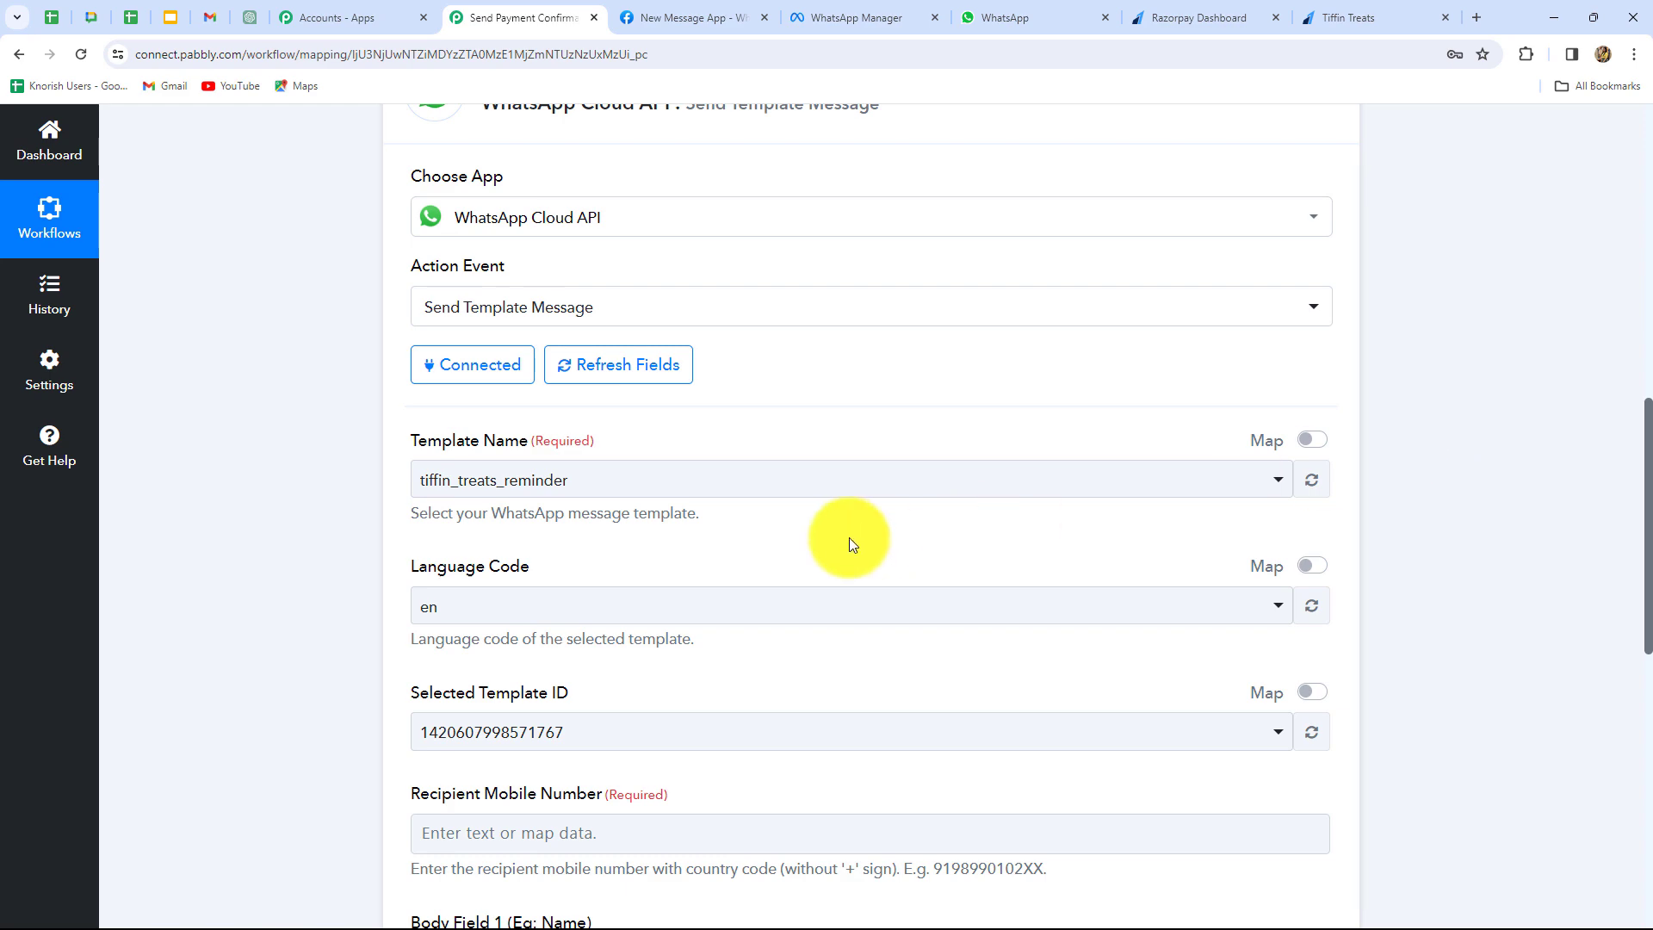
scroll(850, 543, down, 3)
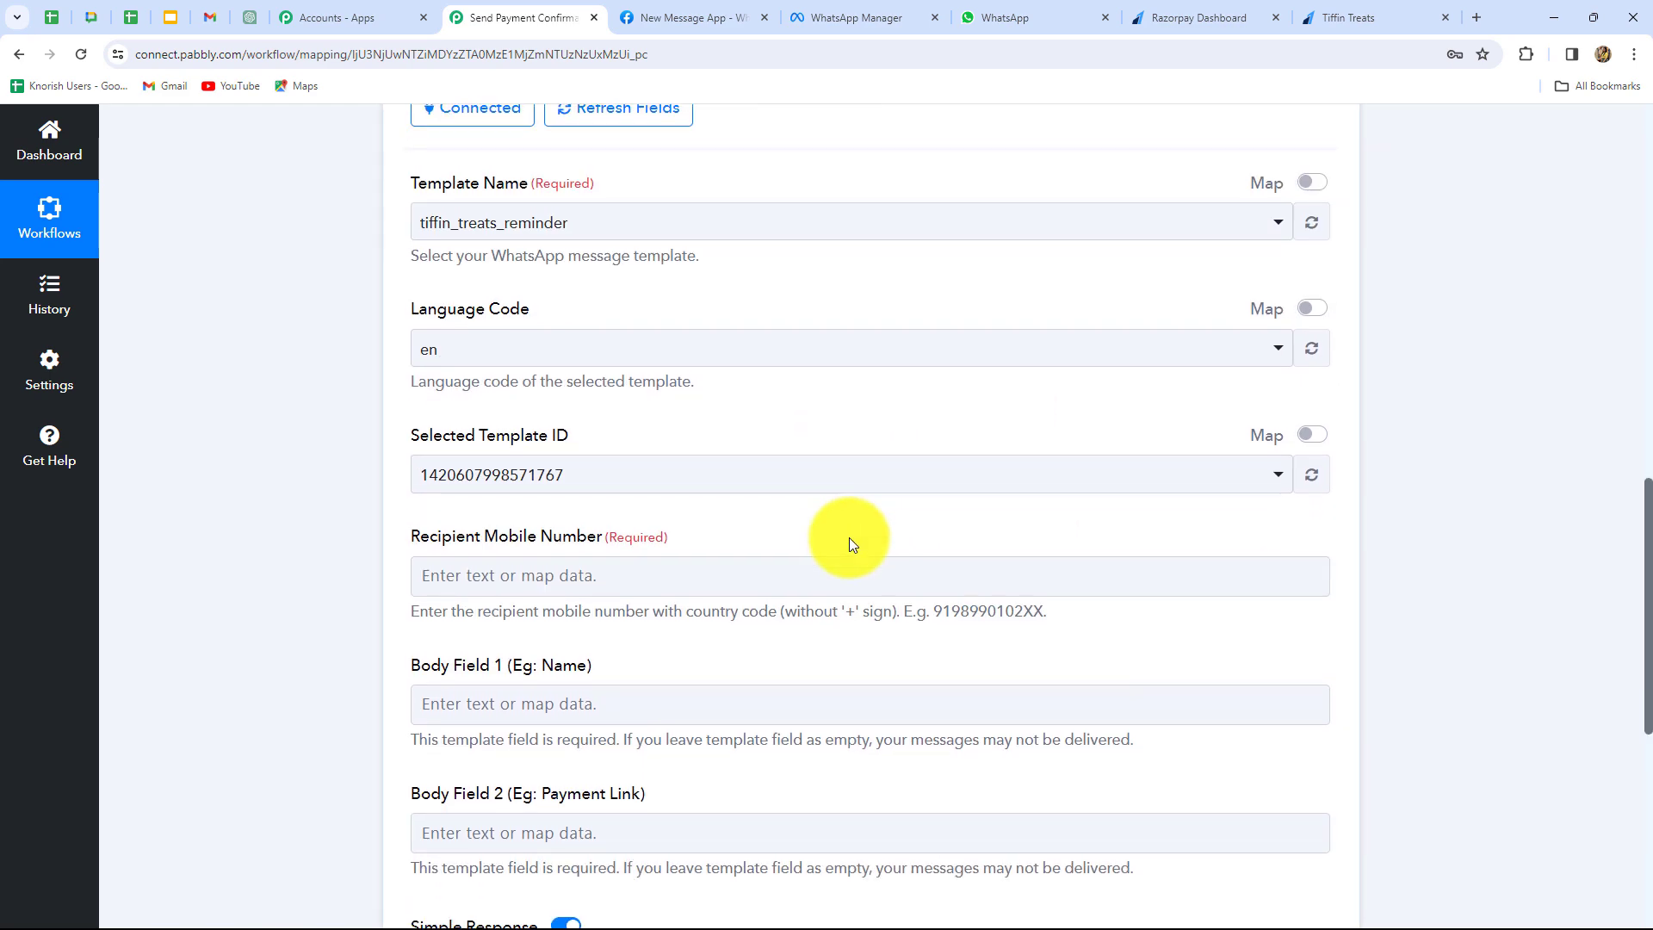
scroll(851, 544, up, 4)
scroll(850, 539, down, 5)
scroll(850, 539, up, 4)
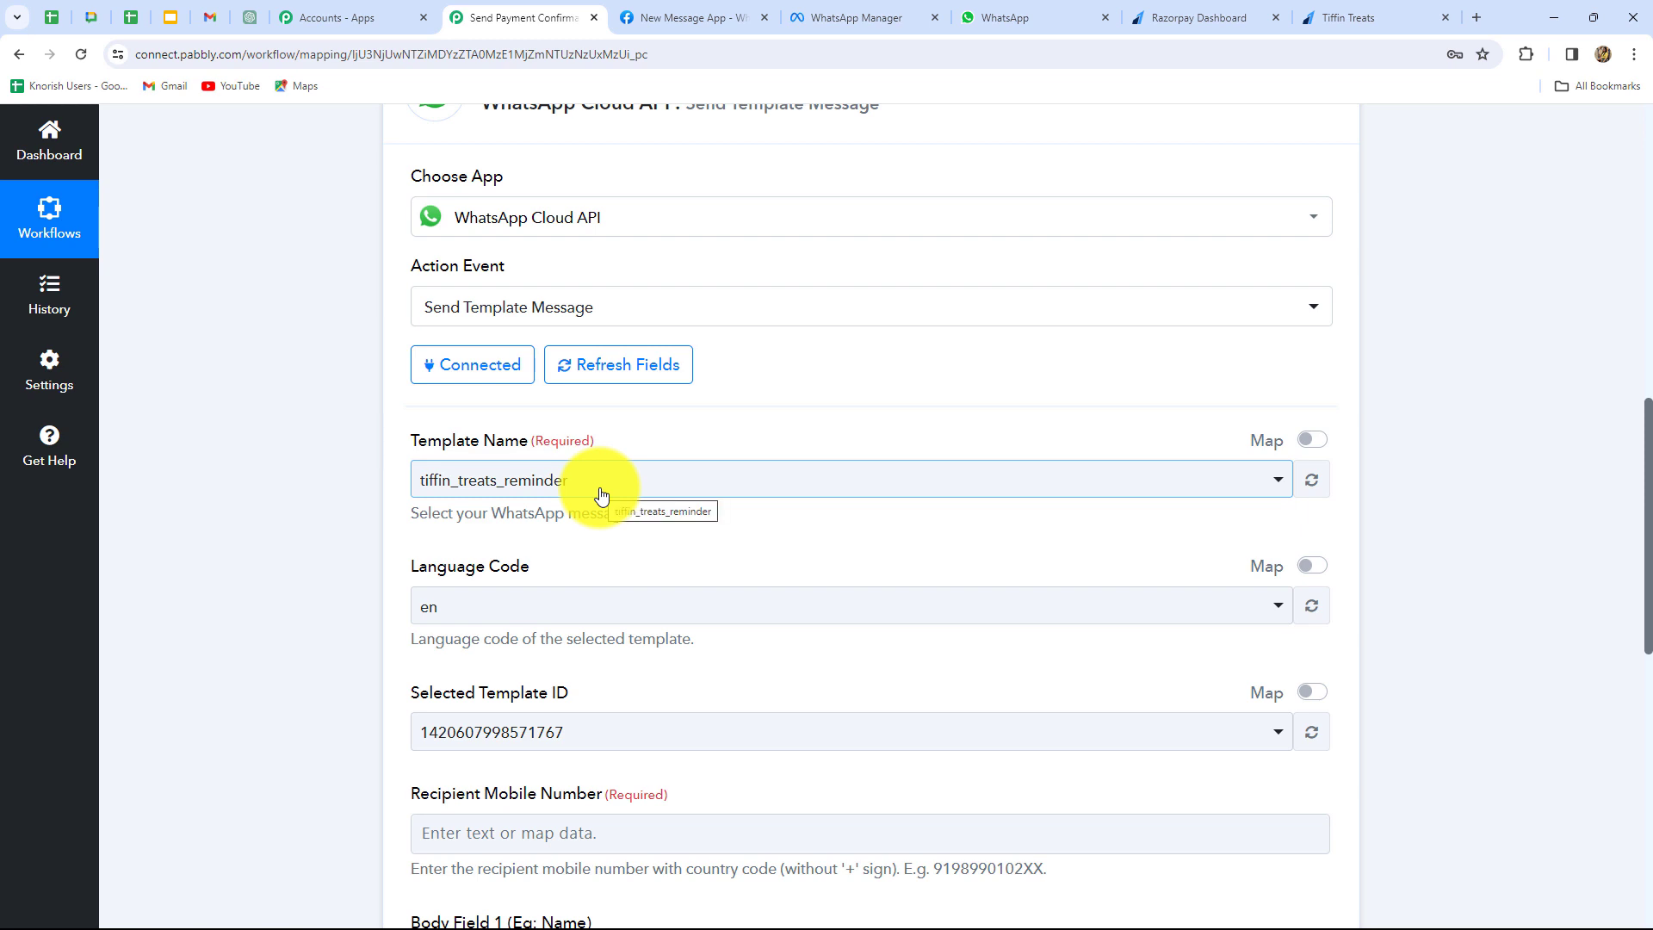
click(840, 15)
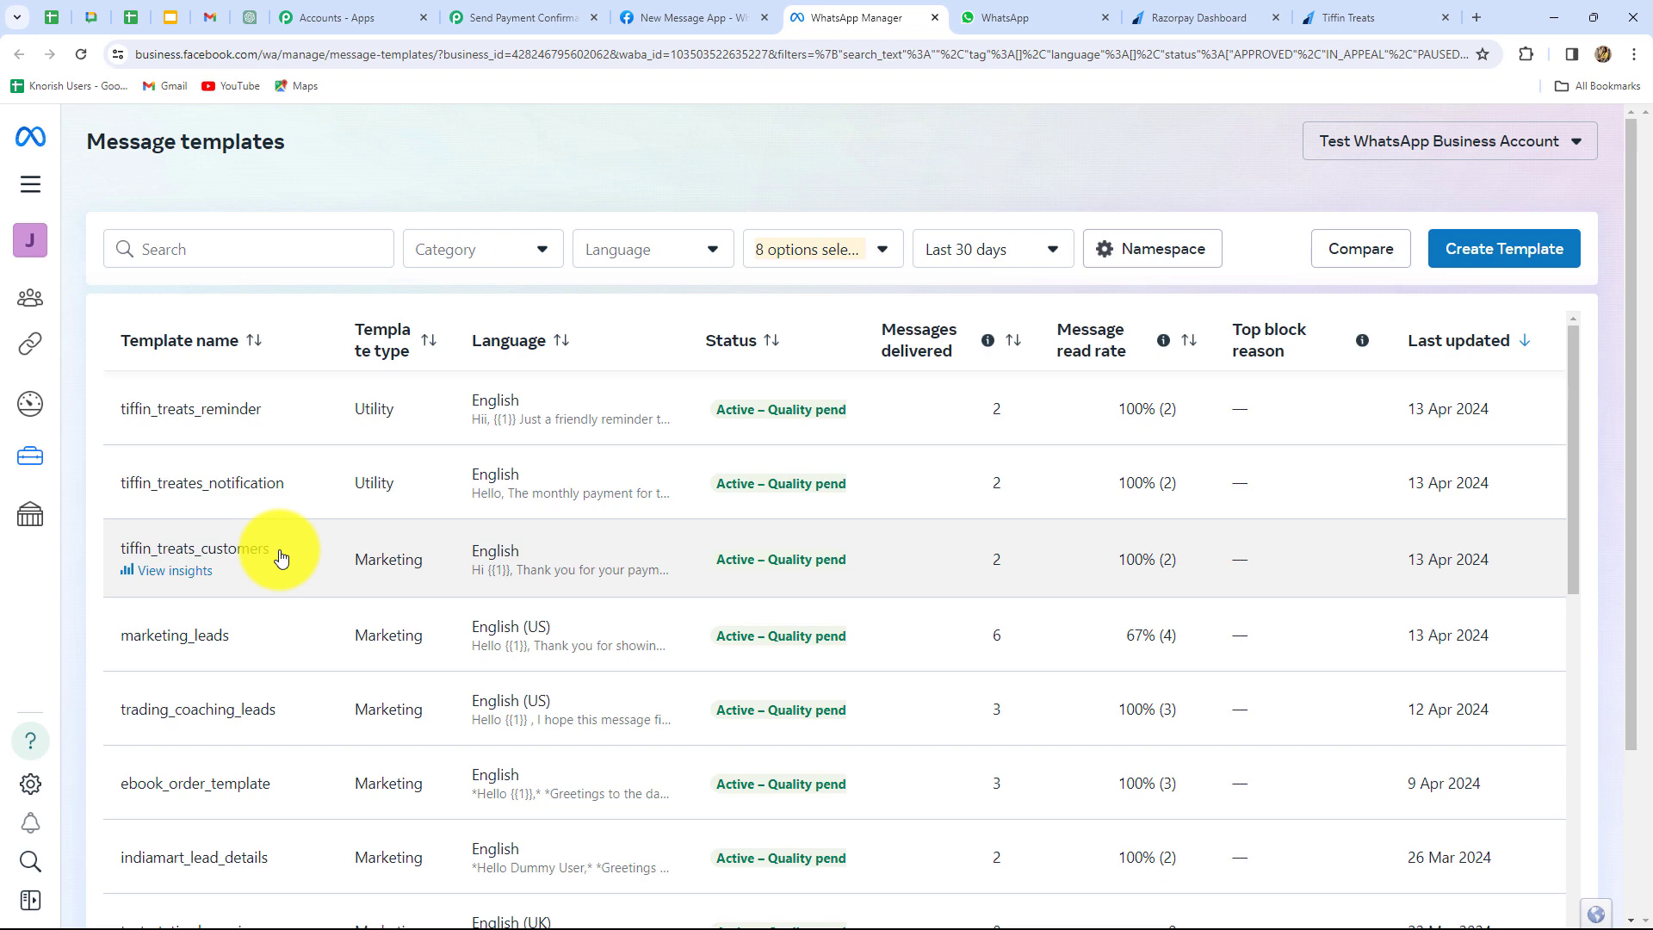
Inspect the tiffin_treats_customers template insights and Meta API Setup, then return to the Pabbly step
click(231, 551)
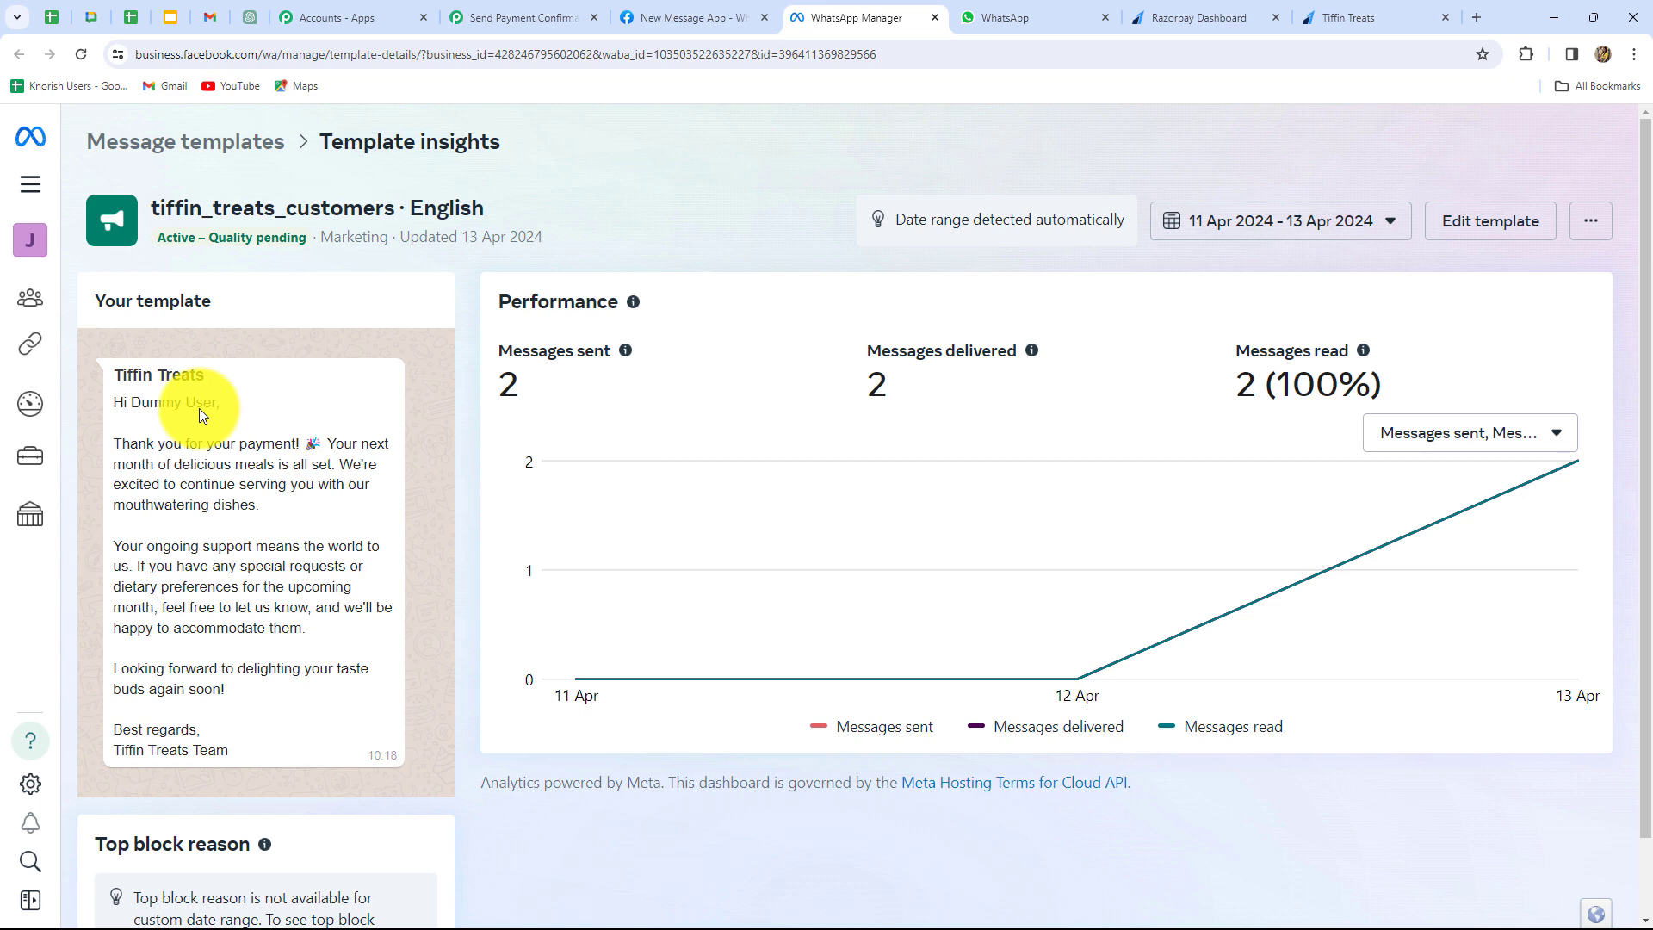
key(ctrl+shift+Tab)
scroll(1279, 608, down, 5)
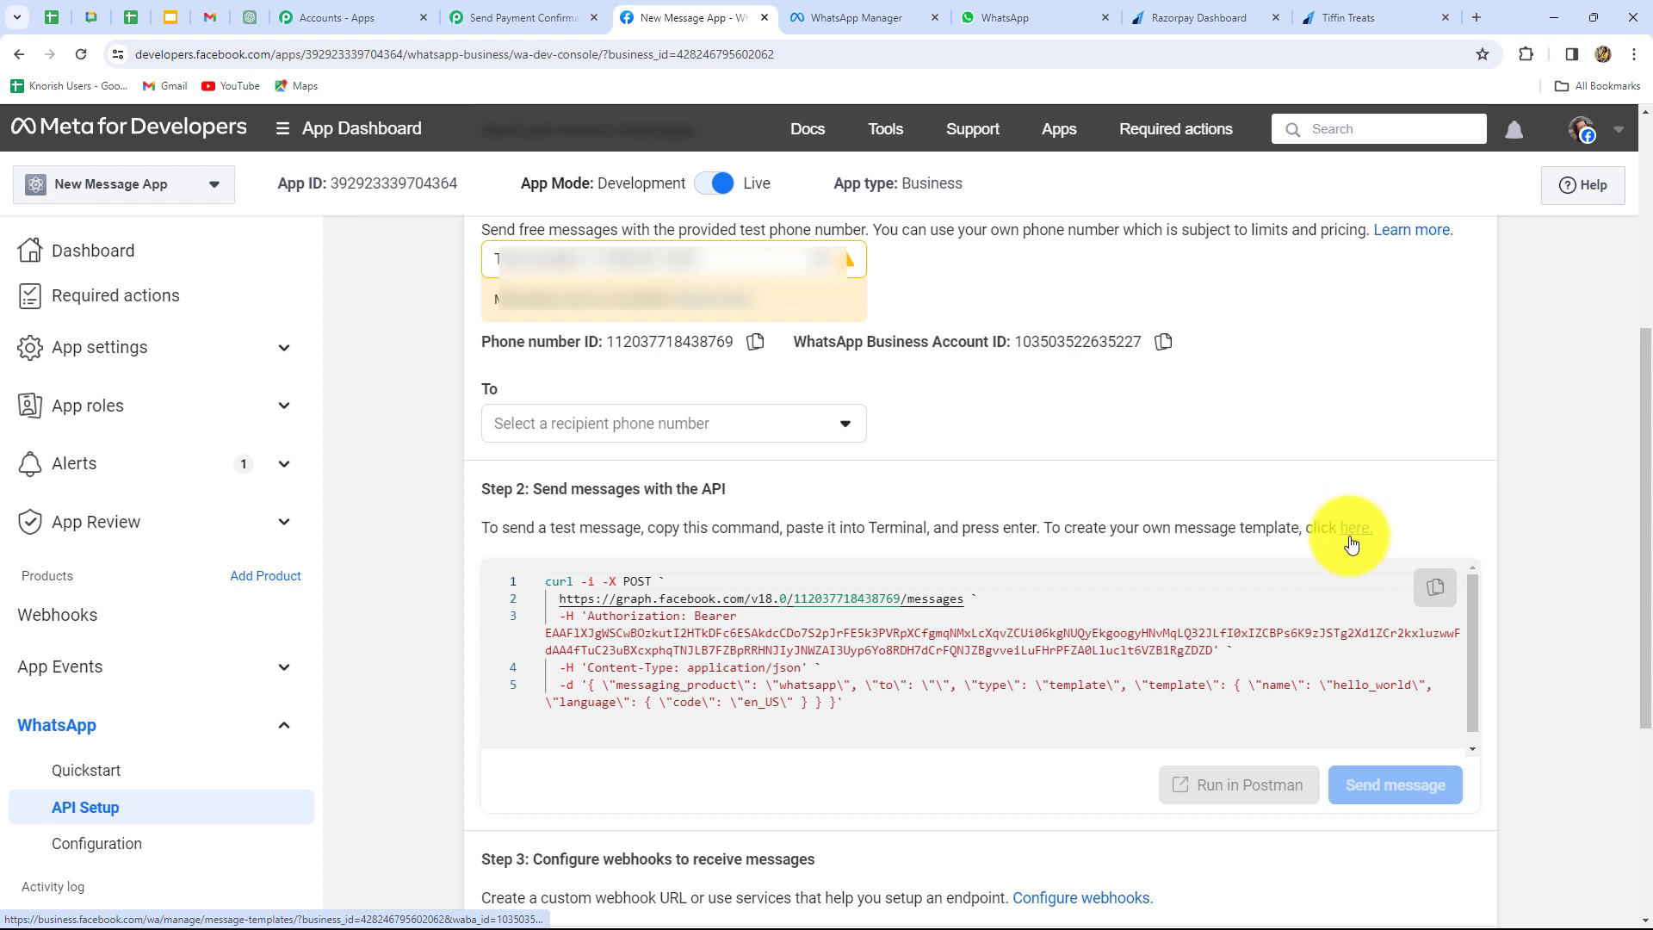
click(821, 18)
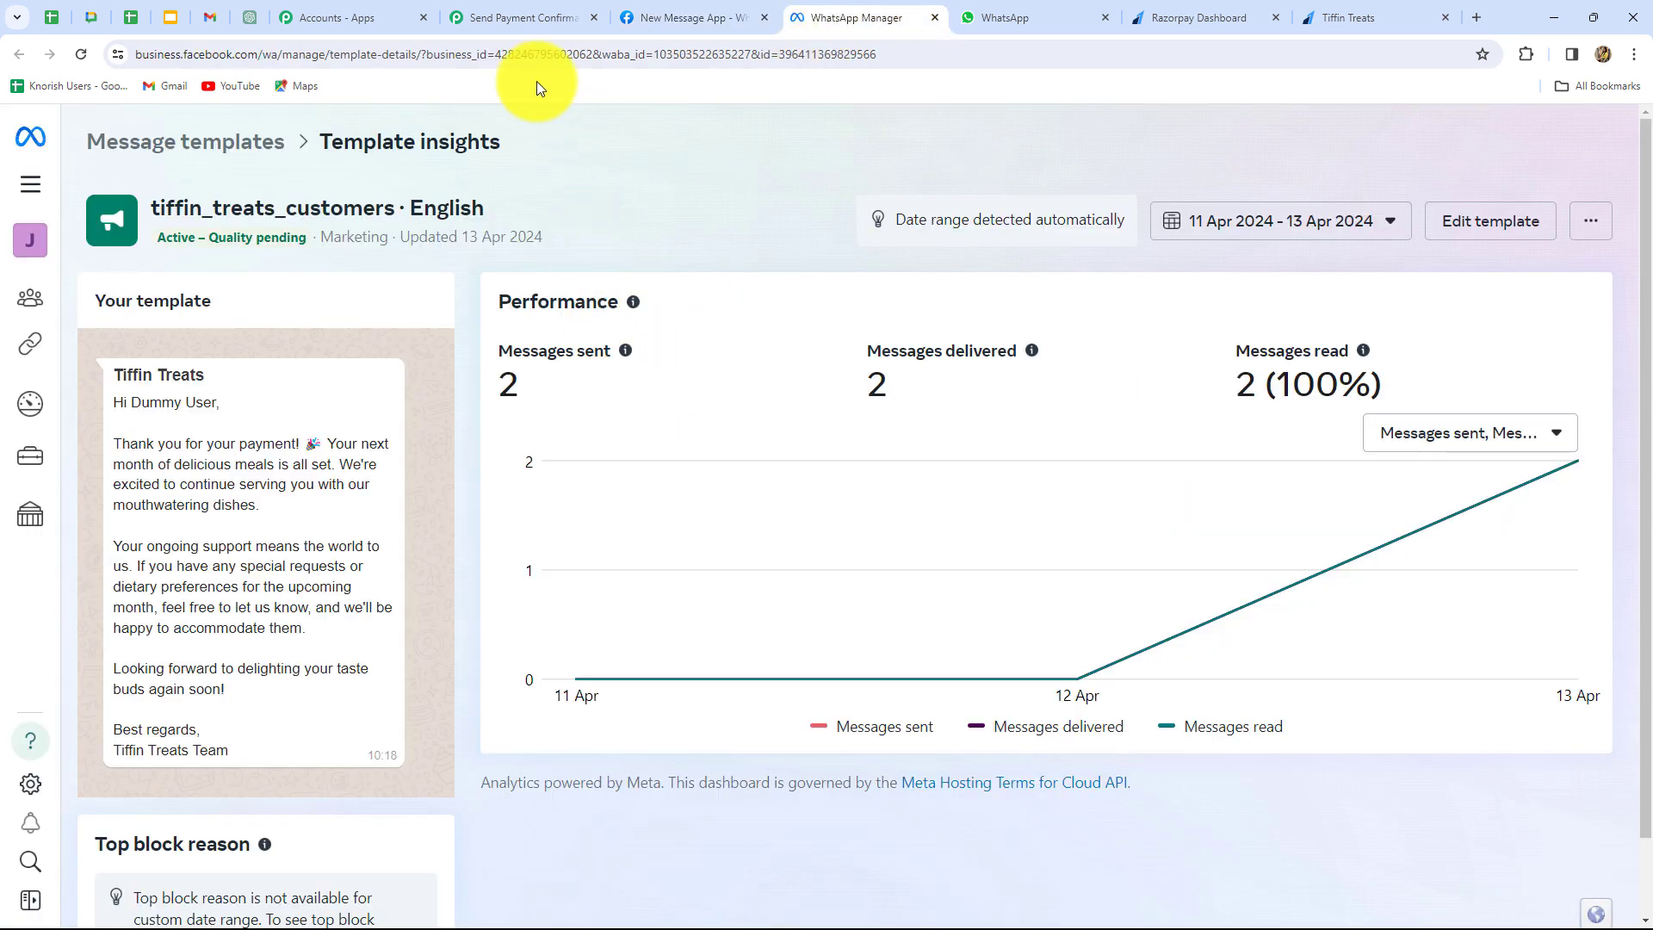
click(529, 19)
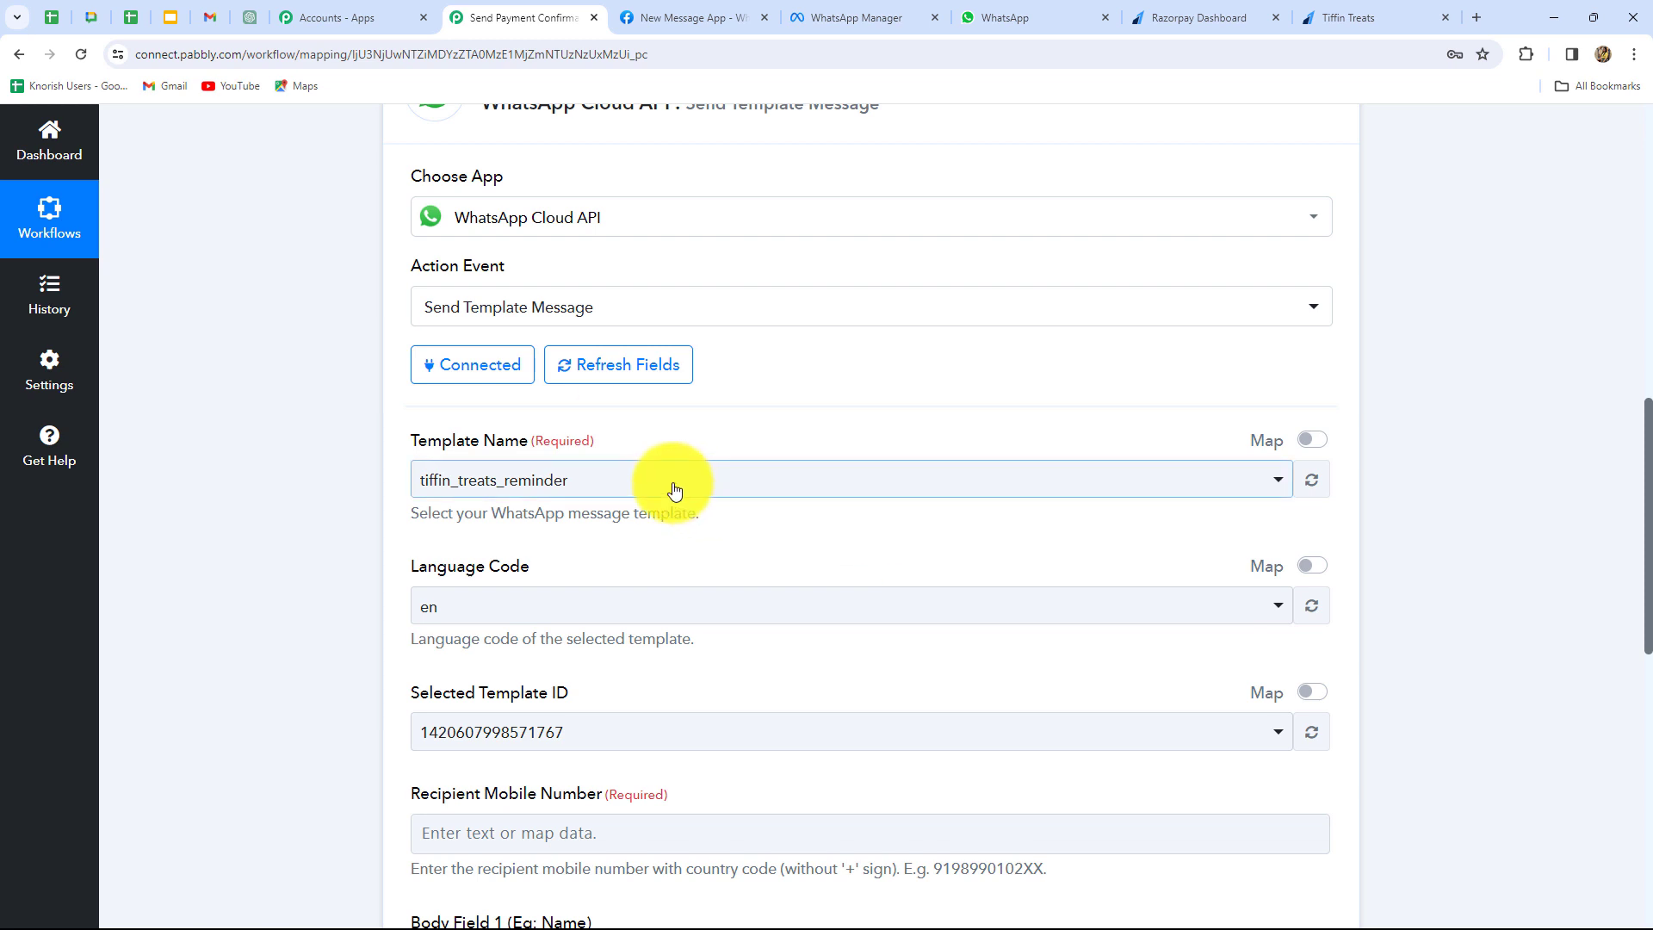
Select template tiffin_treats_customers (en) and scroll to its Recipient Mobile Number and Body Field 1
click(553, 480)
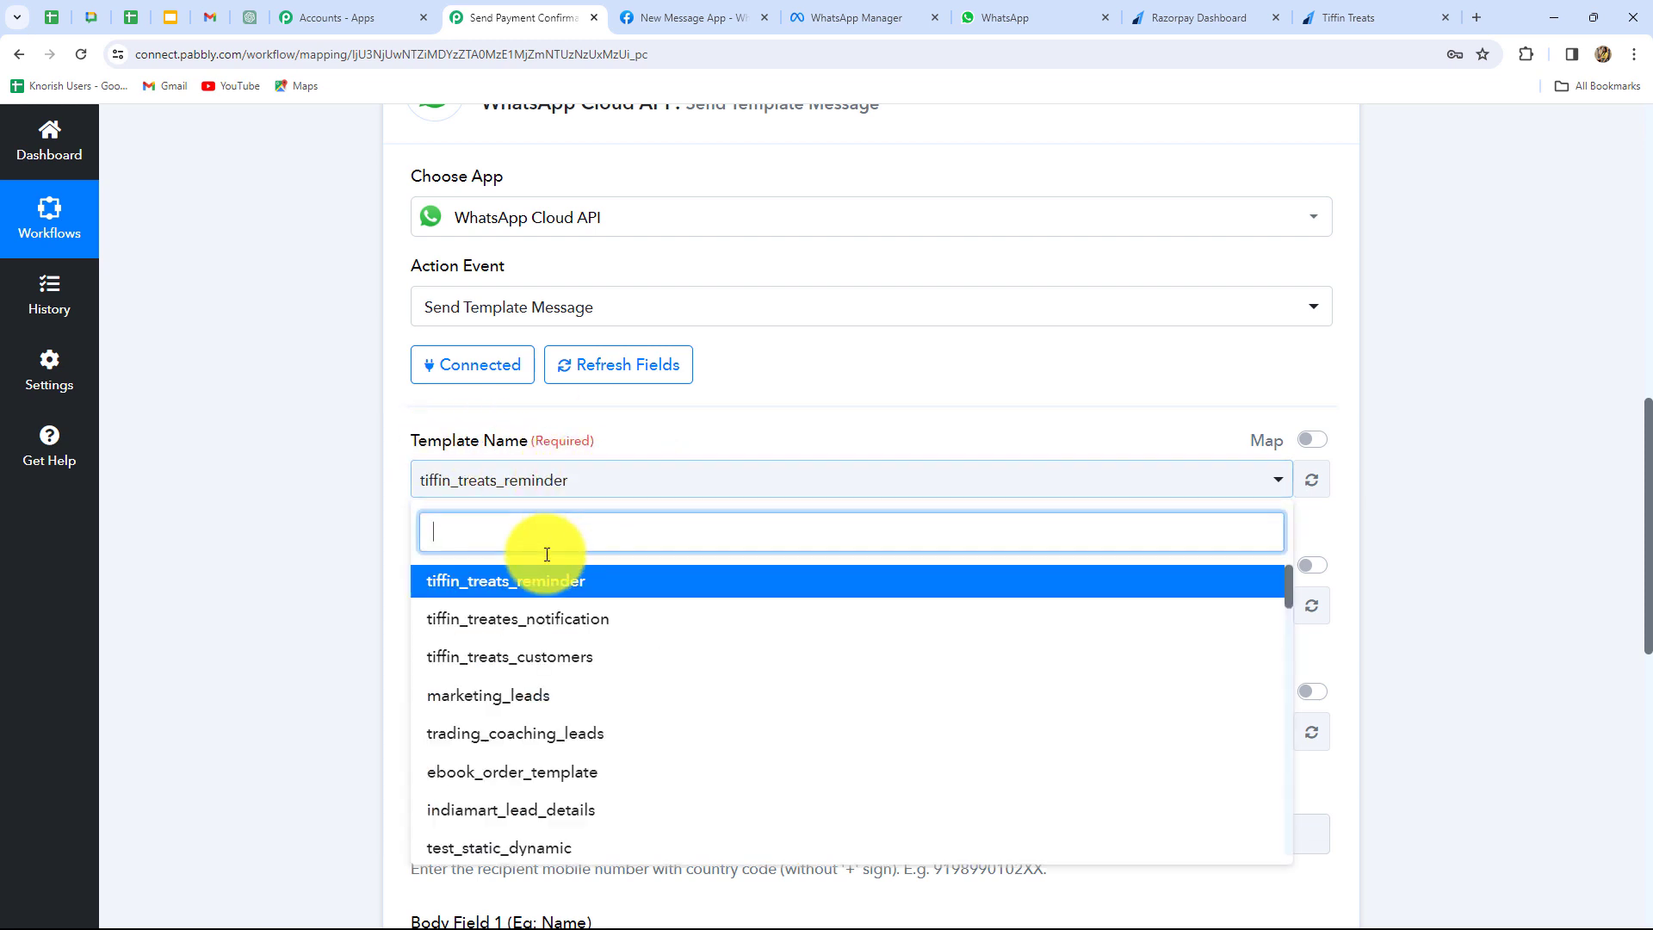
click(539, 667)
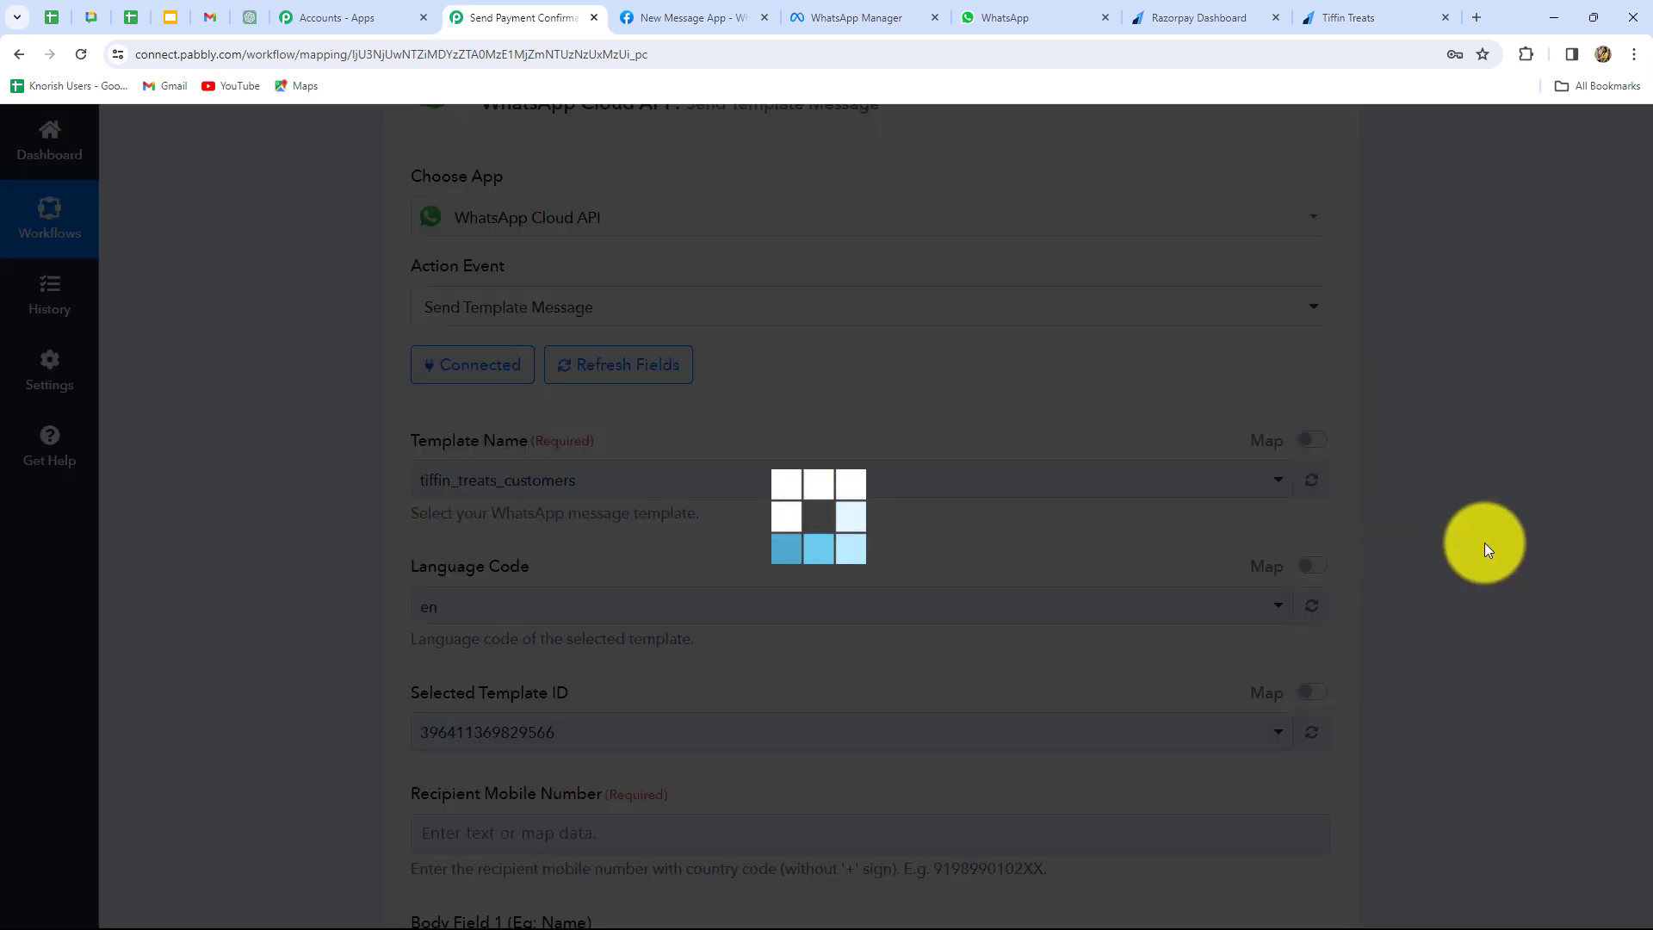
scroll(1485, 542, down, 4)
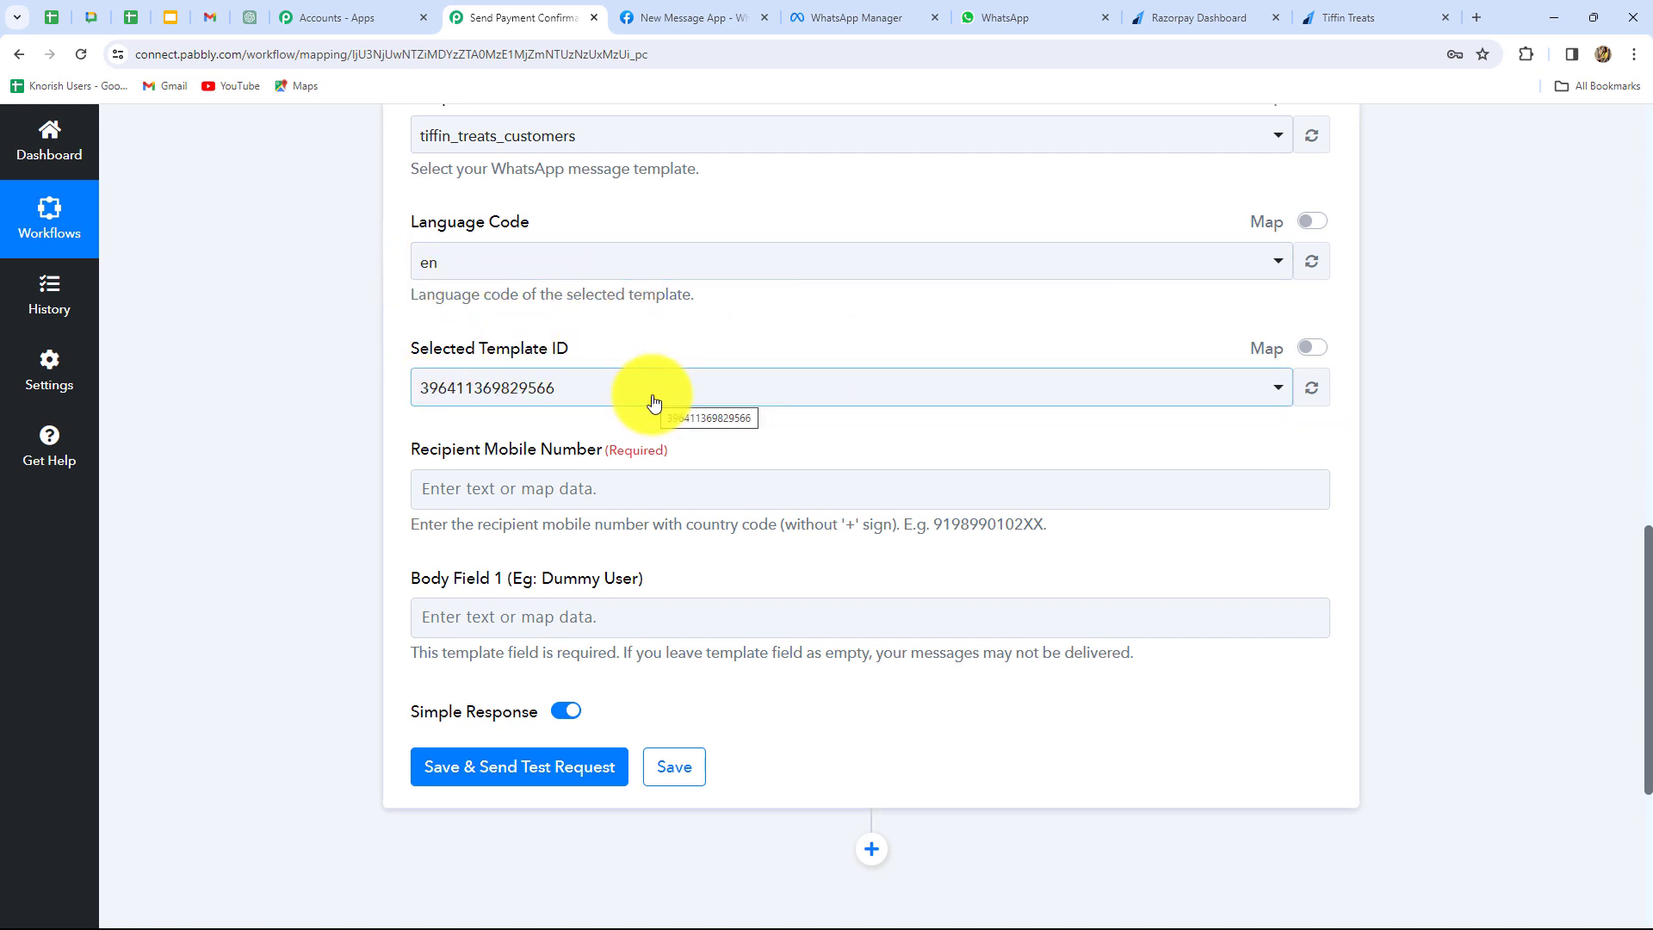
scroll(652, 403, down, 2)
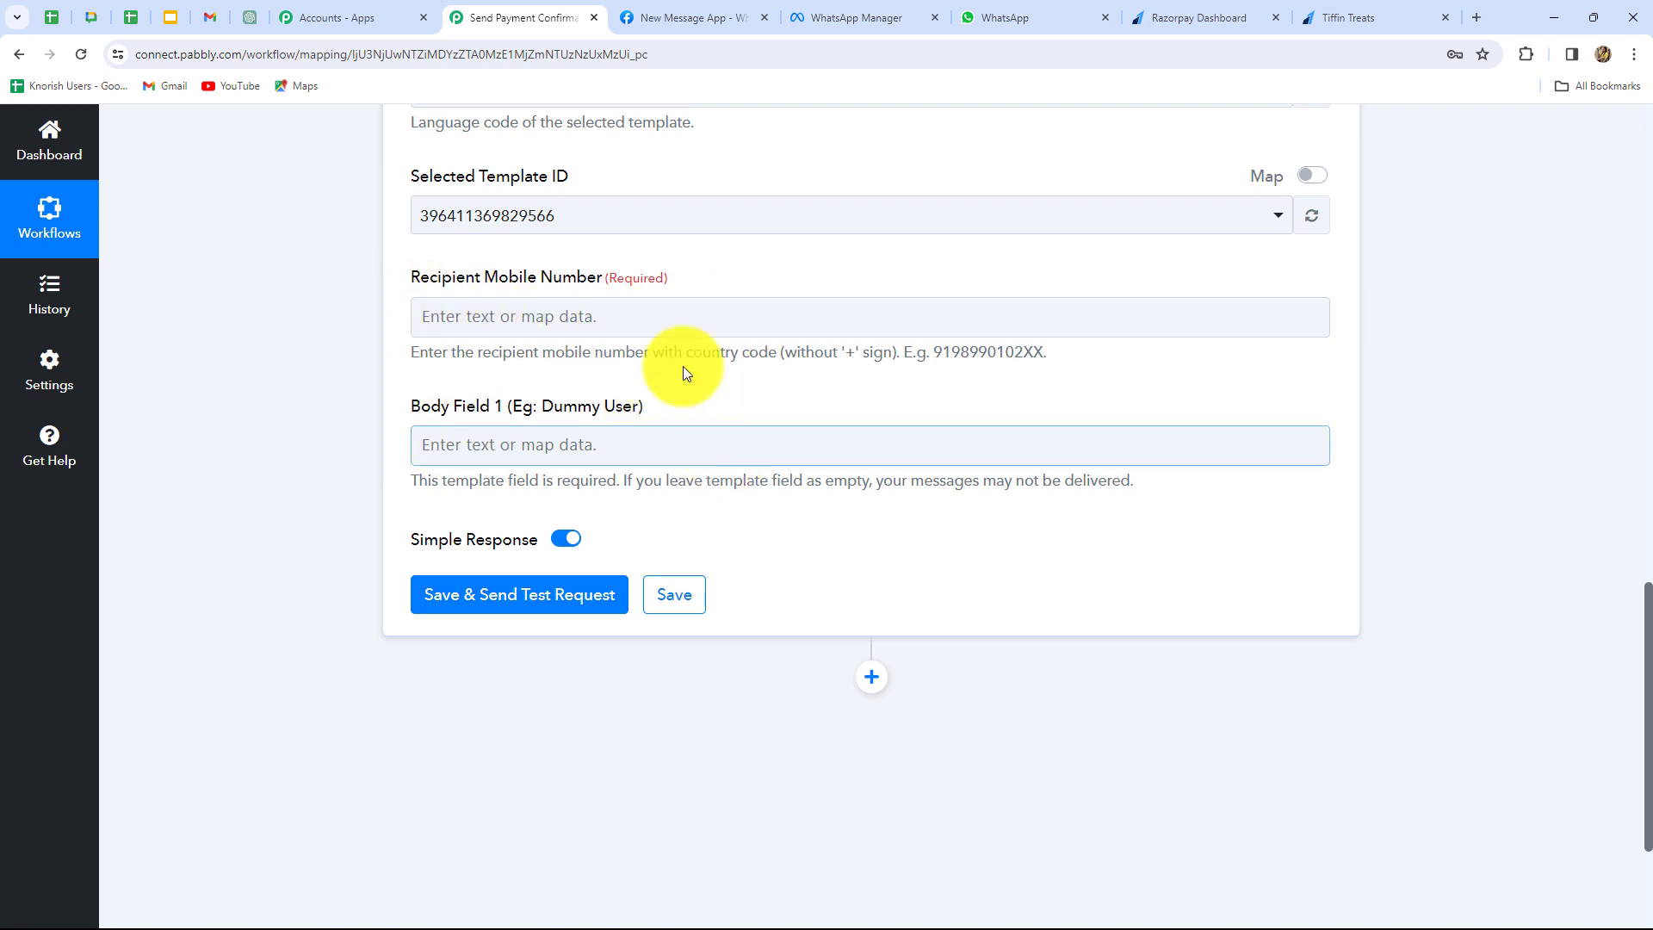
Map Recipient Mobile Number to Razorpay Payment Captured's Notes Phone
click(605, 322)
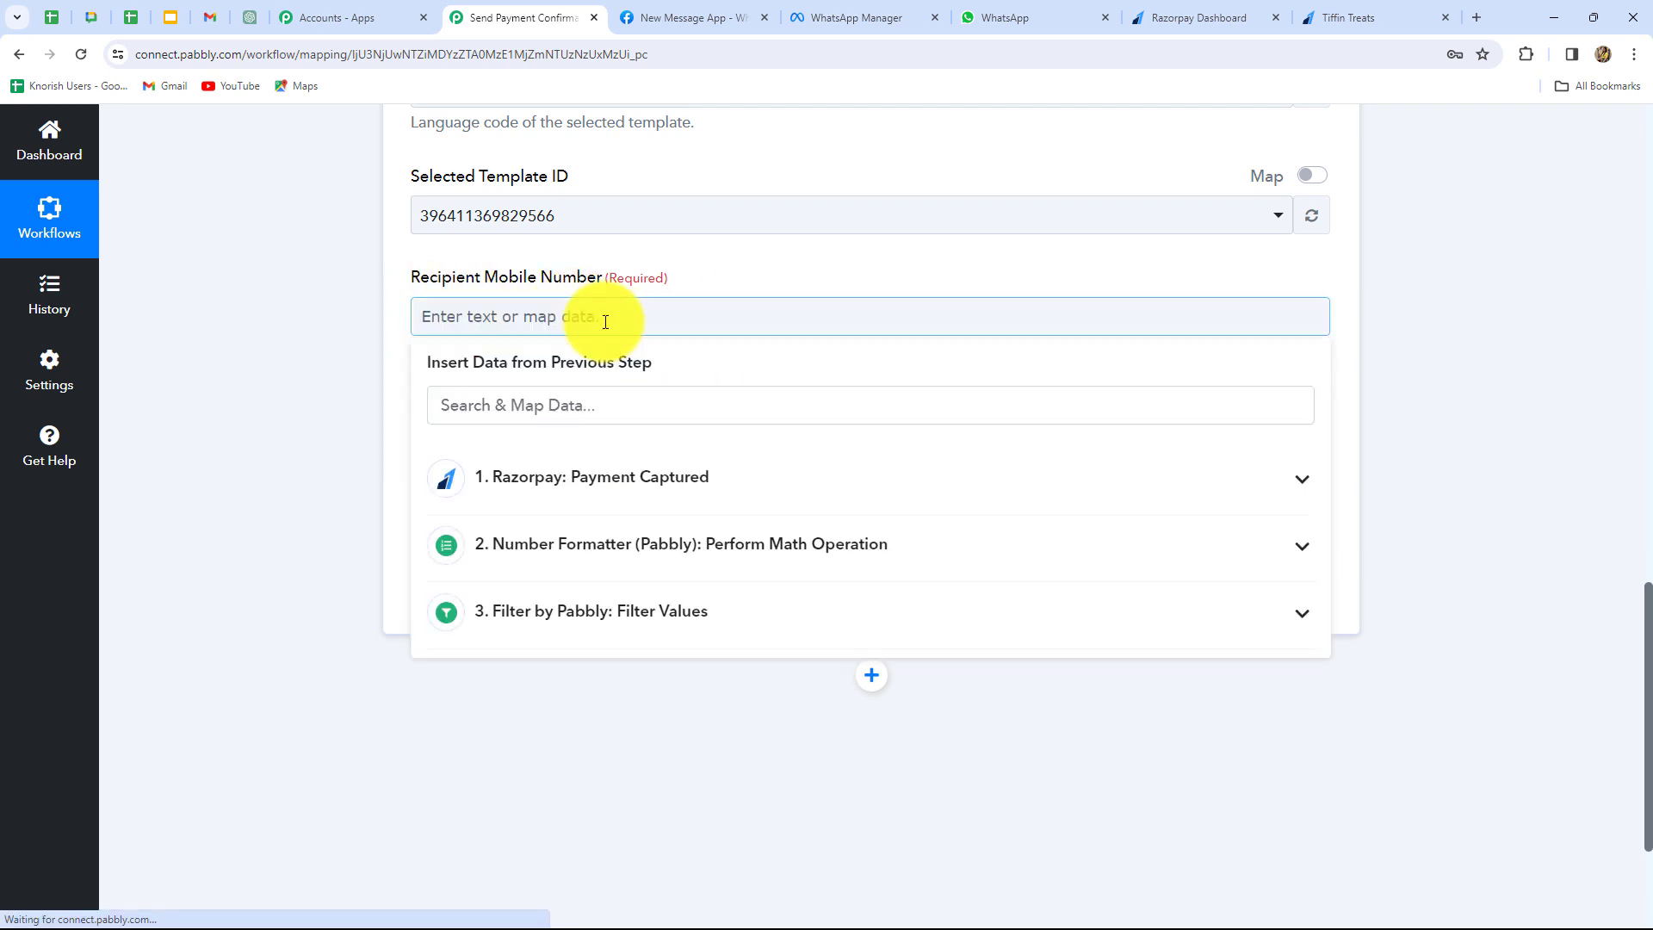
click(602, 508)
scroll(701, 672, down, 4)
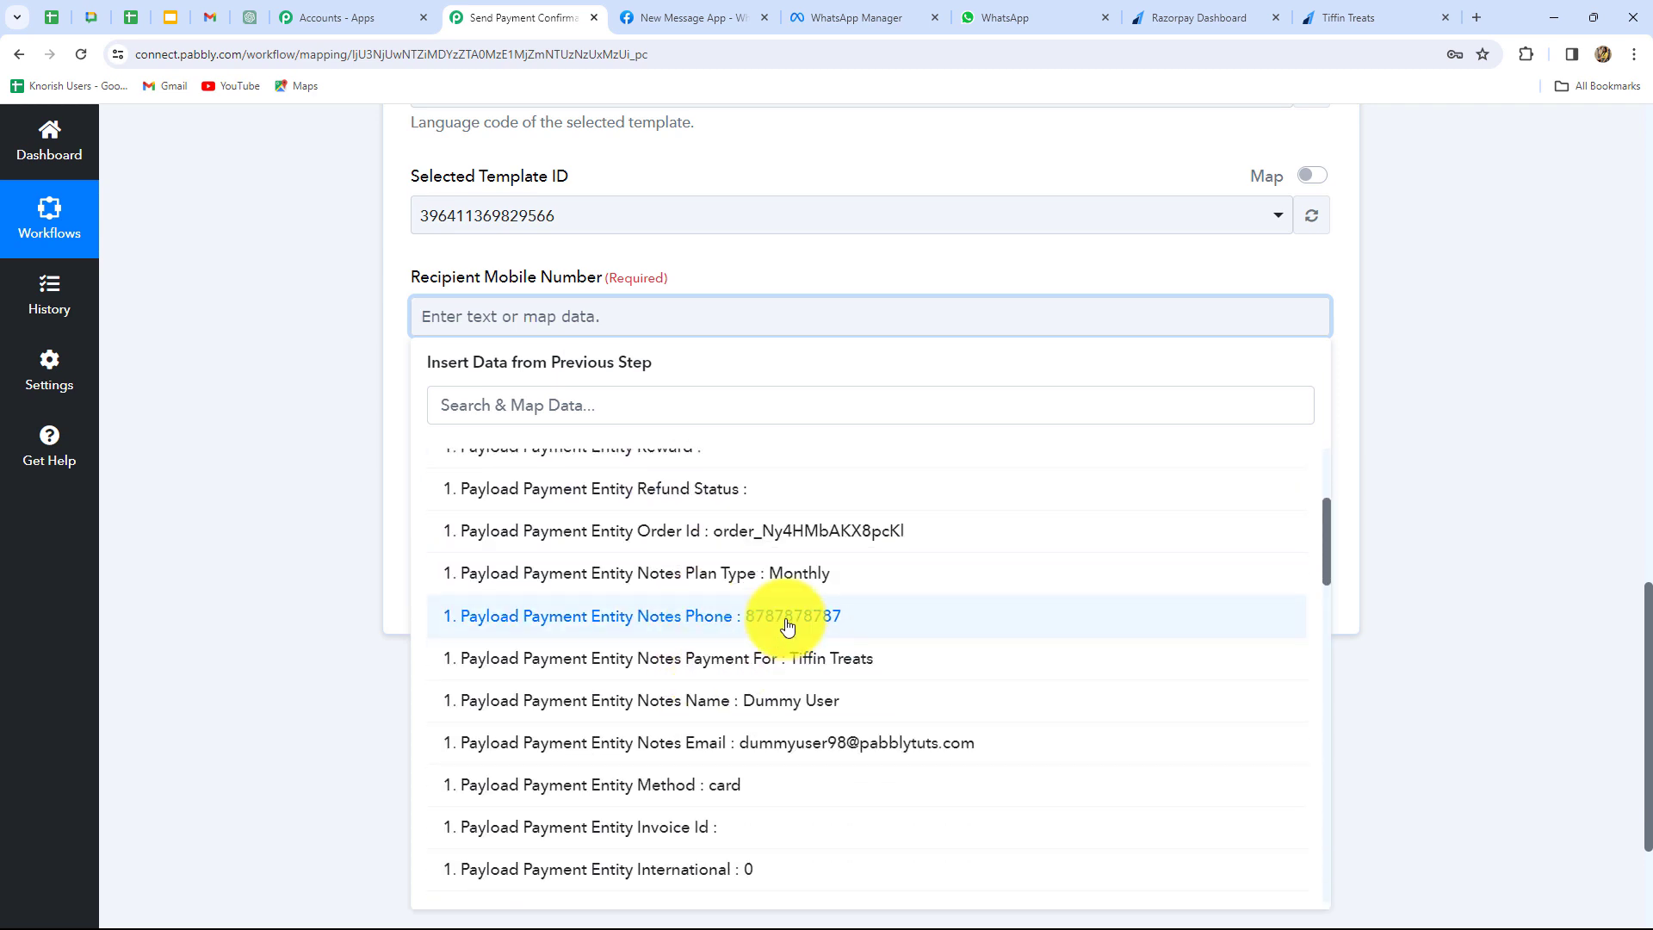
click(787, 626)
click(1567, 478)
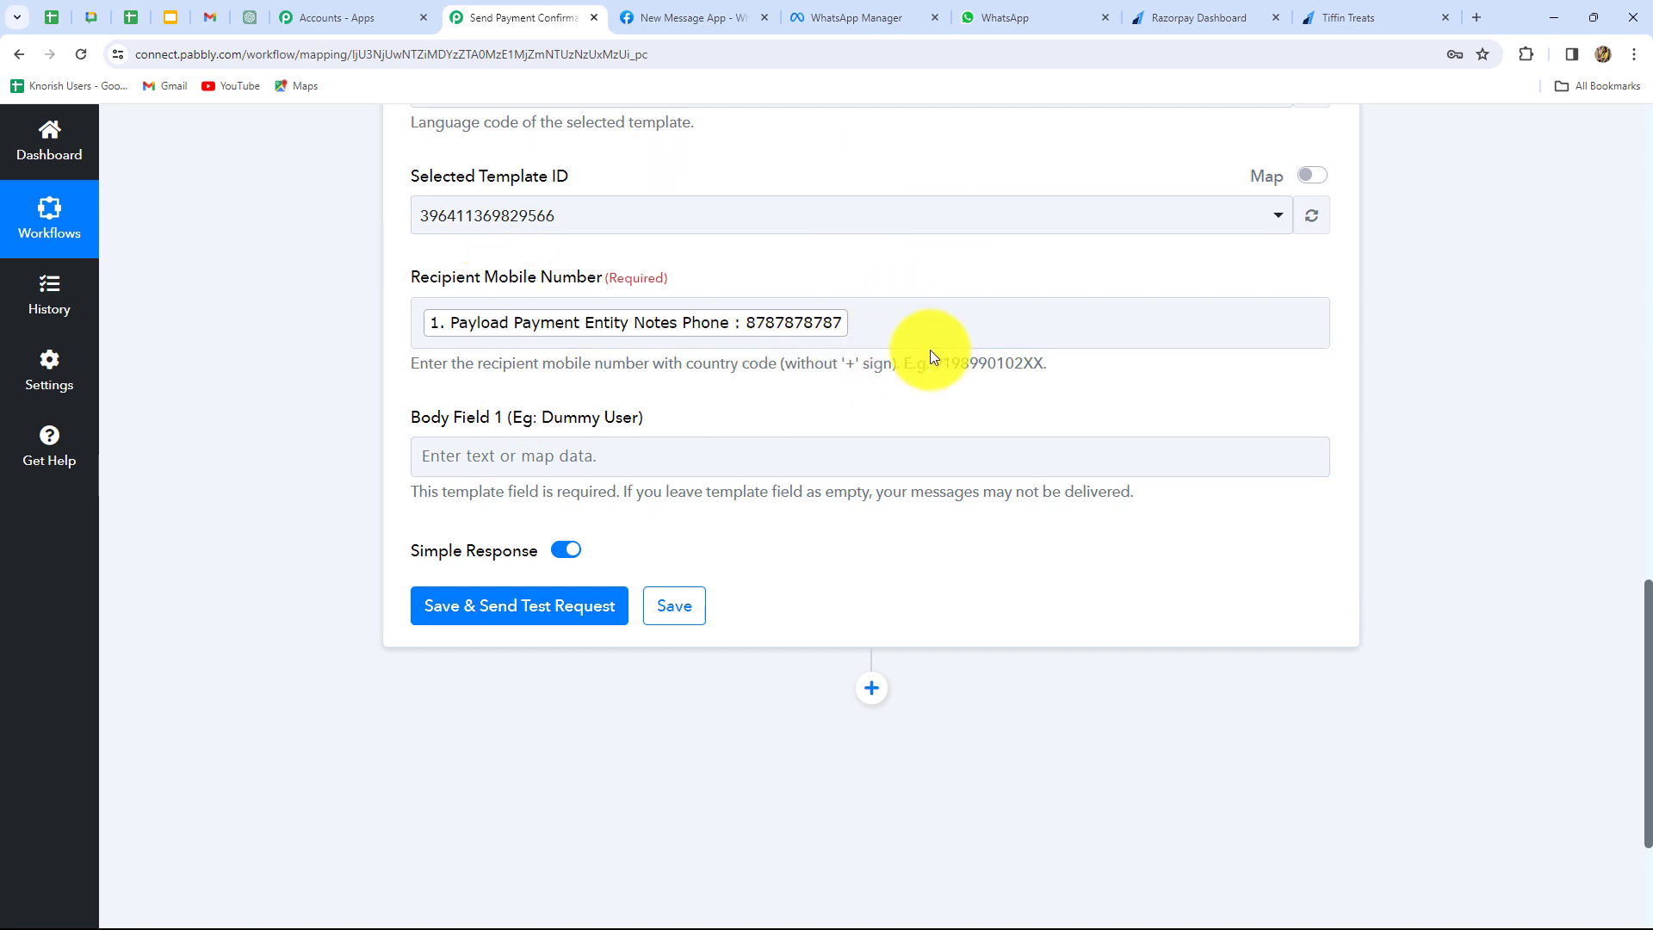
Map Body Field 1 to Razorpay Payment Captured's Notes Name
click(446, 457)
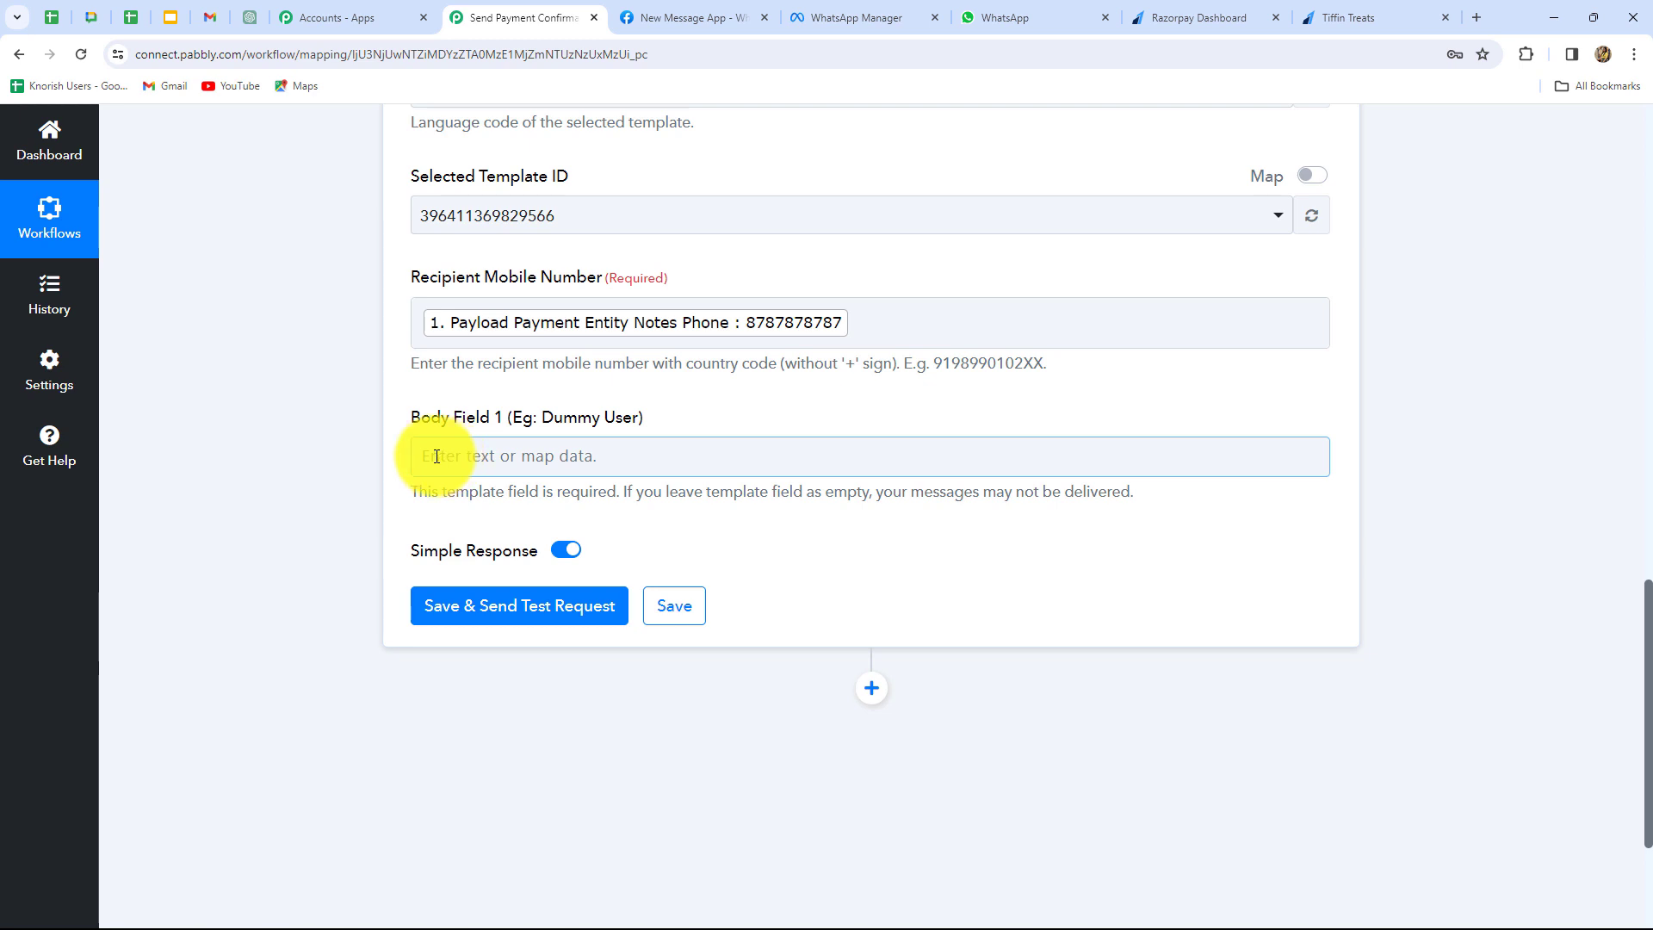
click(457, 455)
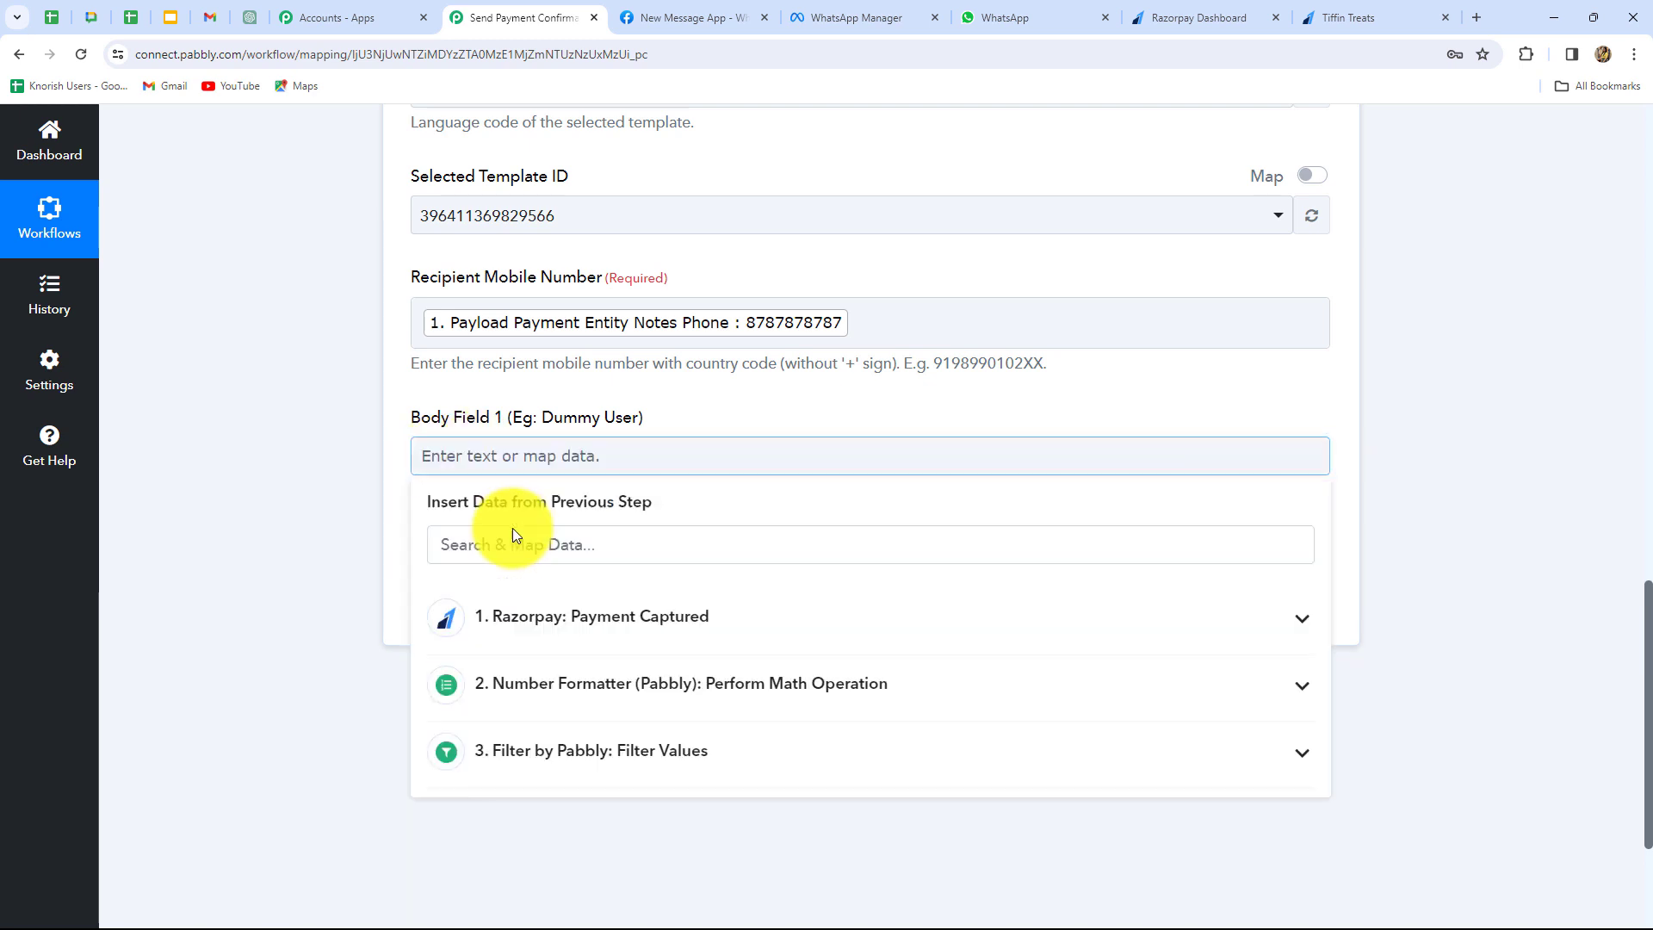
click(530, 617)
scroll(646, 734, down, 5)
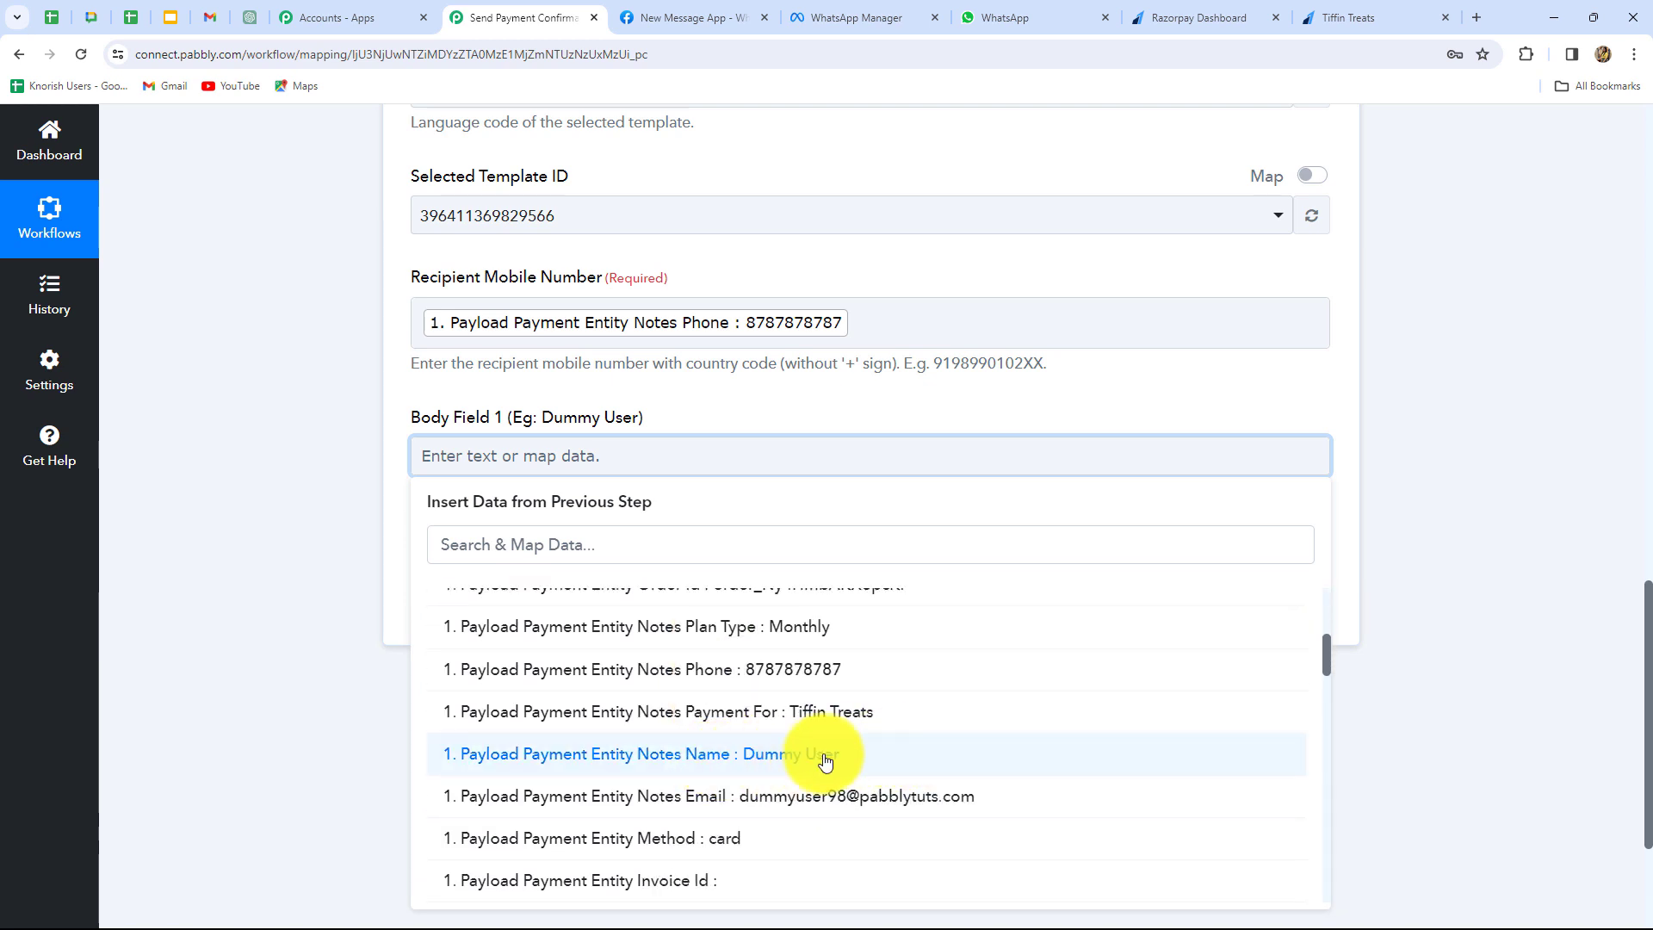
click(825, 756)
click(1351, 657)
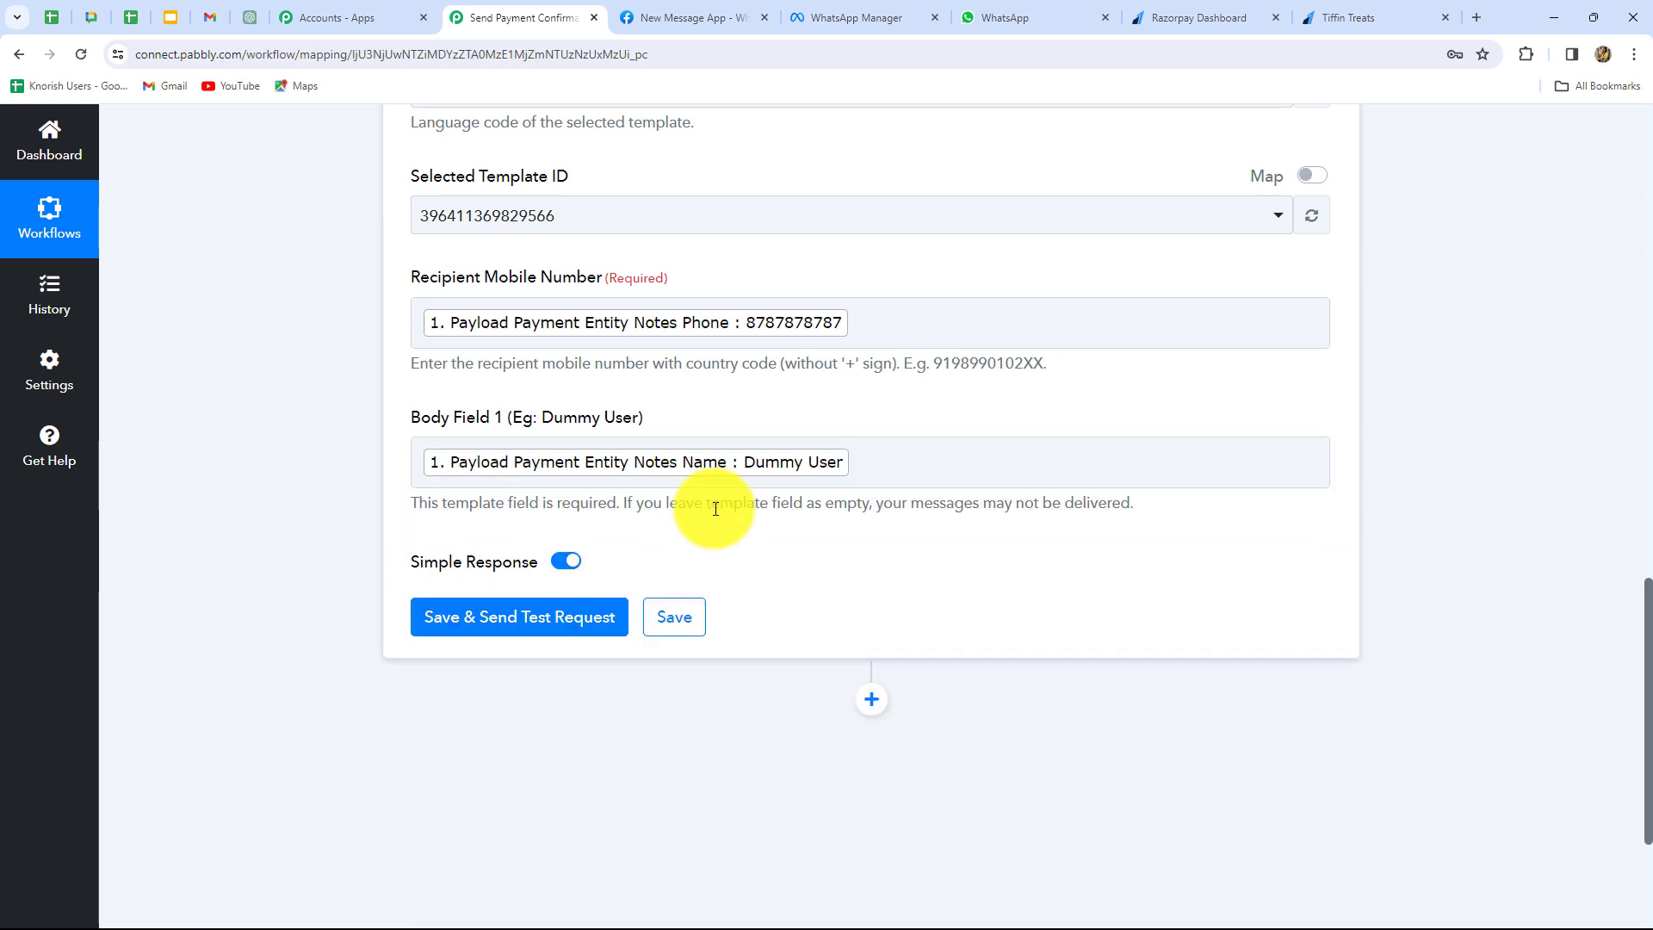
scroll(715, 509, down, 3)
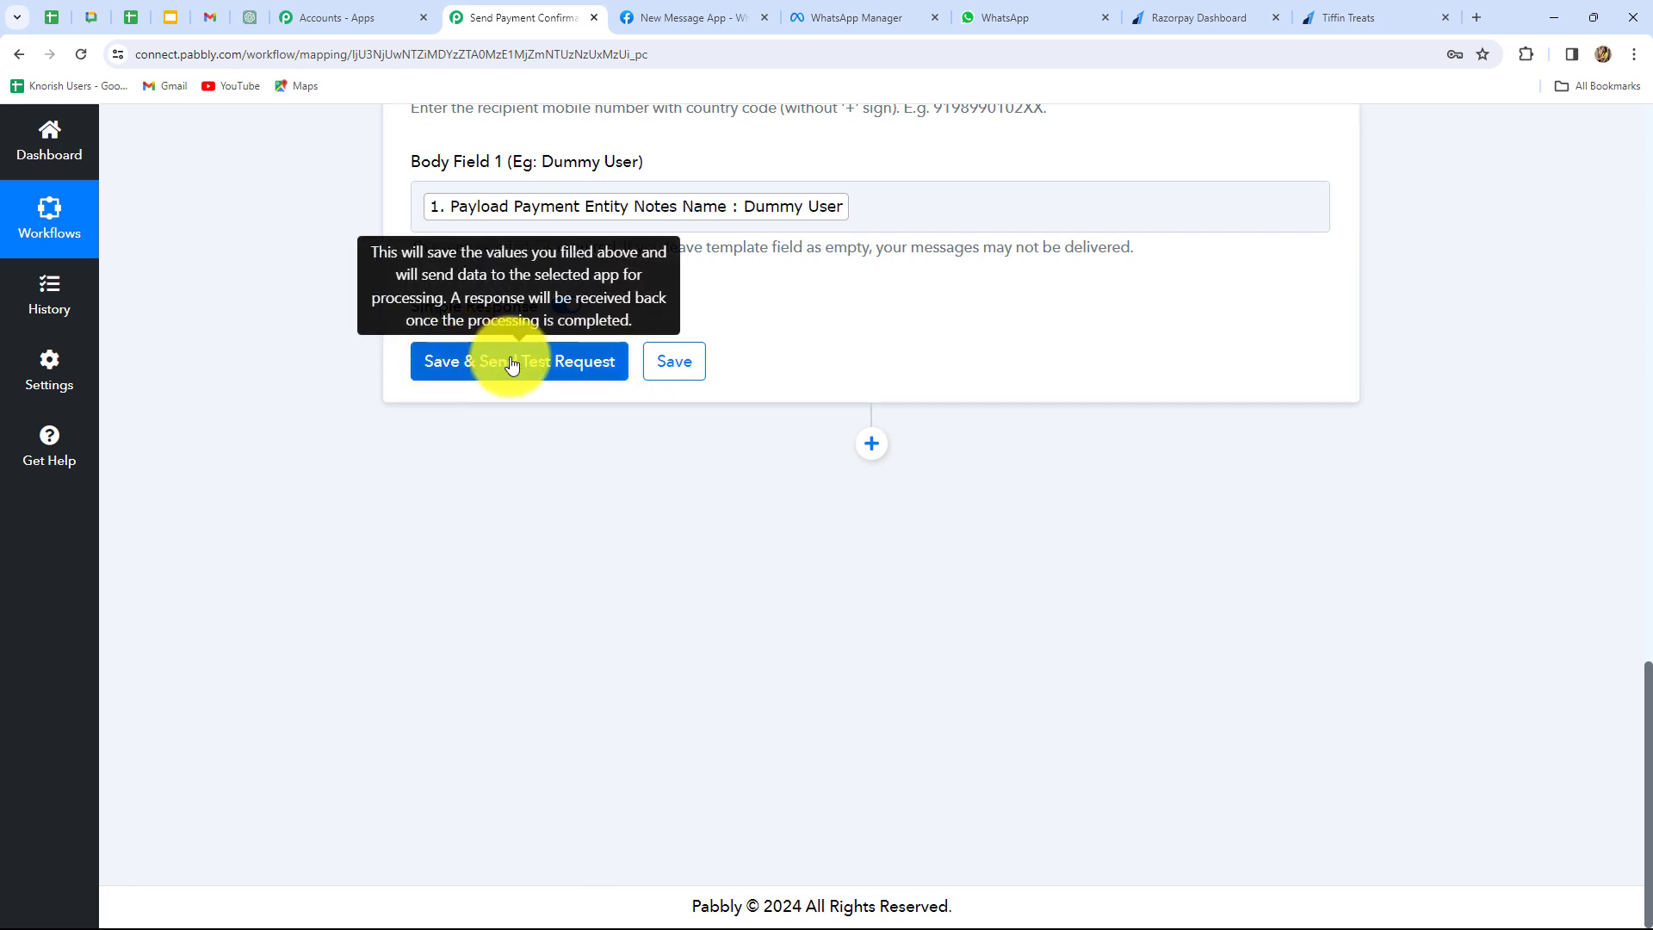
Replace the recipient with a test phone number and save to send a test message
scroll(573, 551, up, 3)
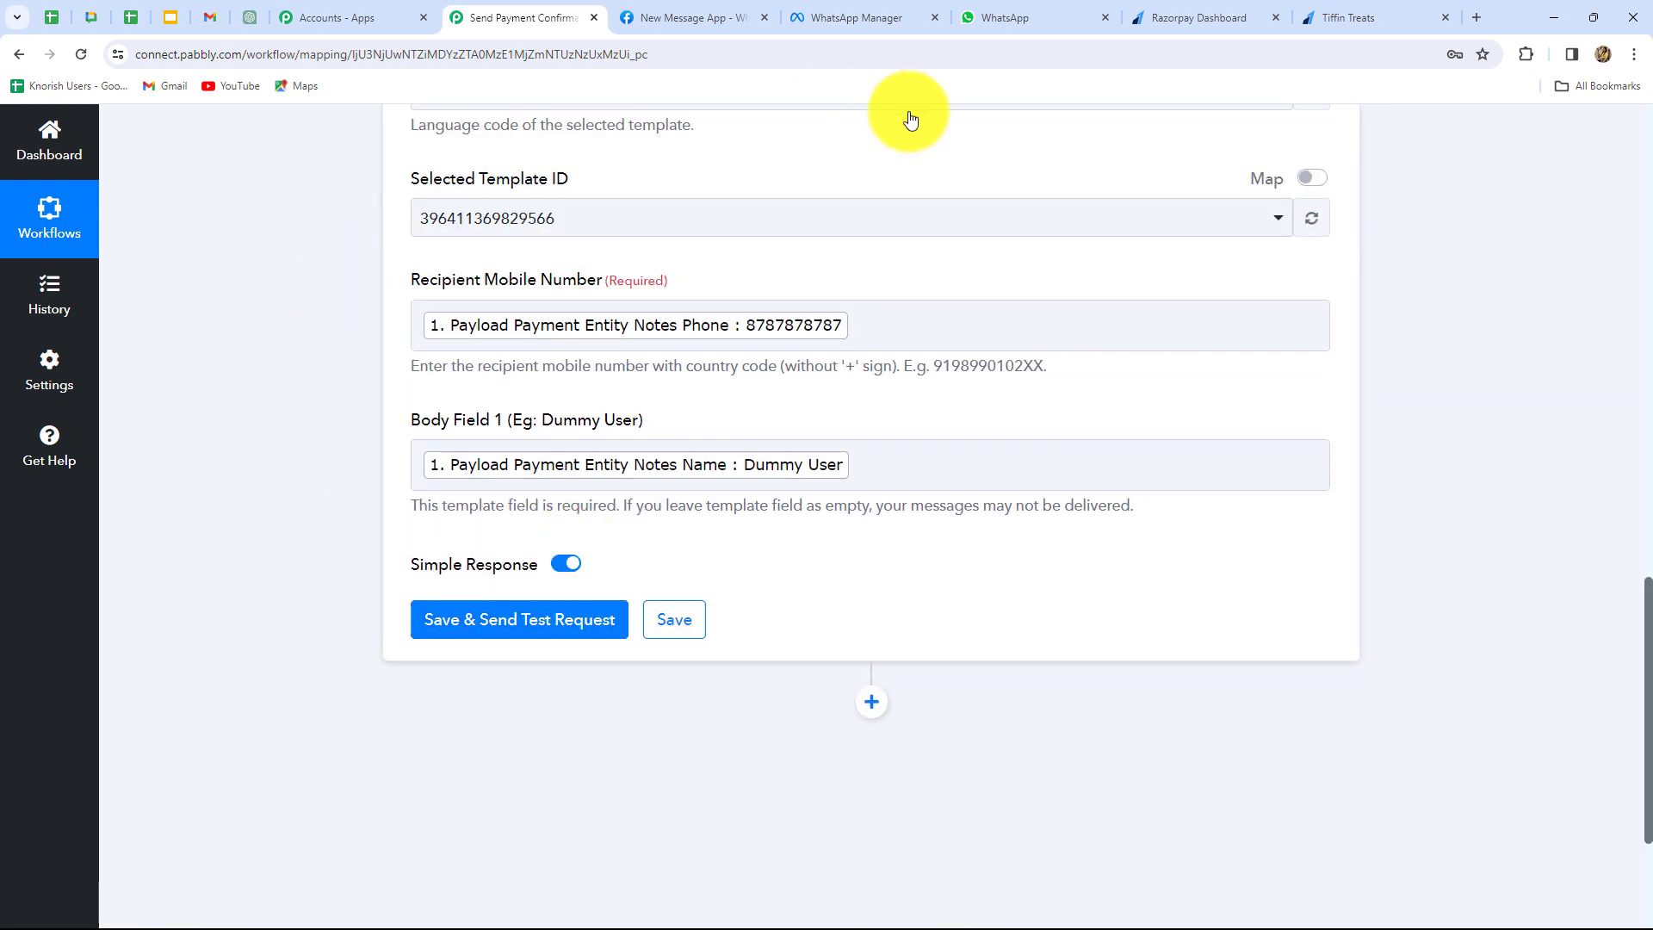
click(861, 325)
key(BackSpace)
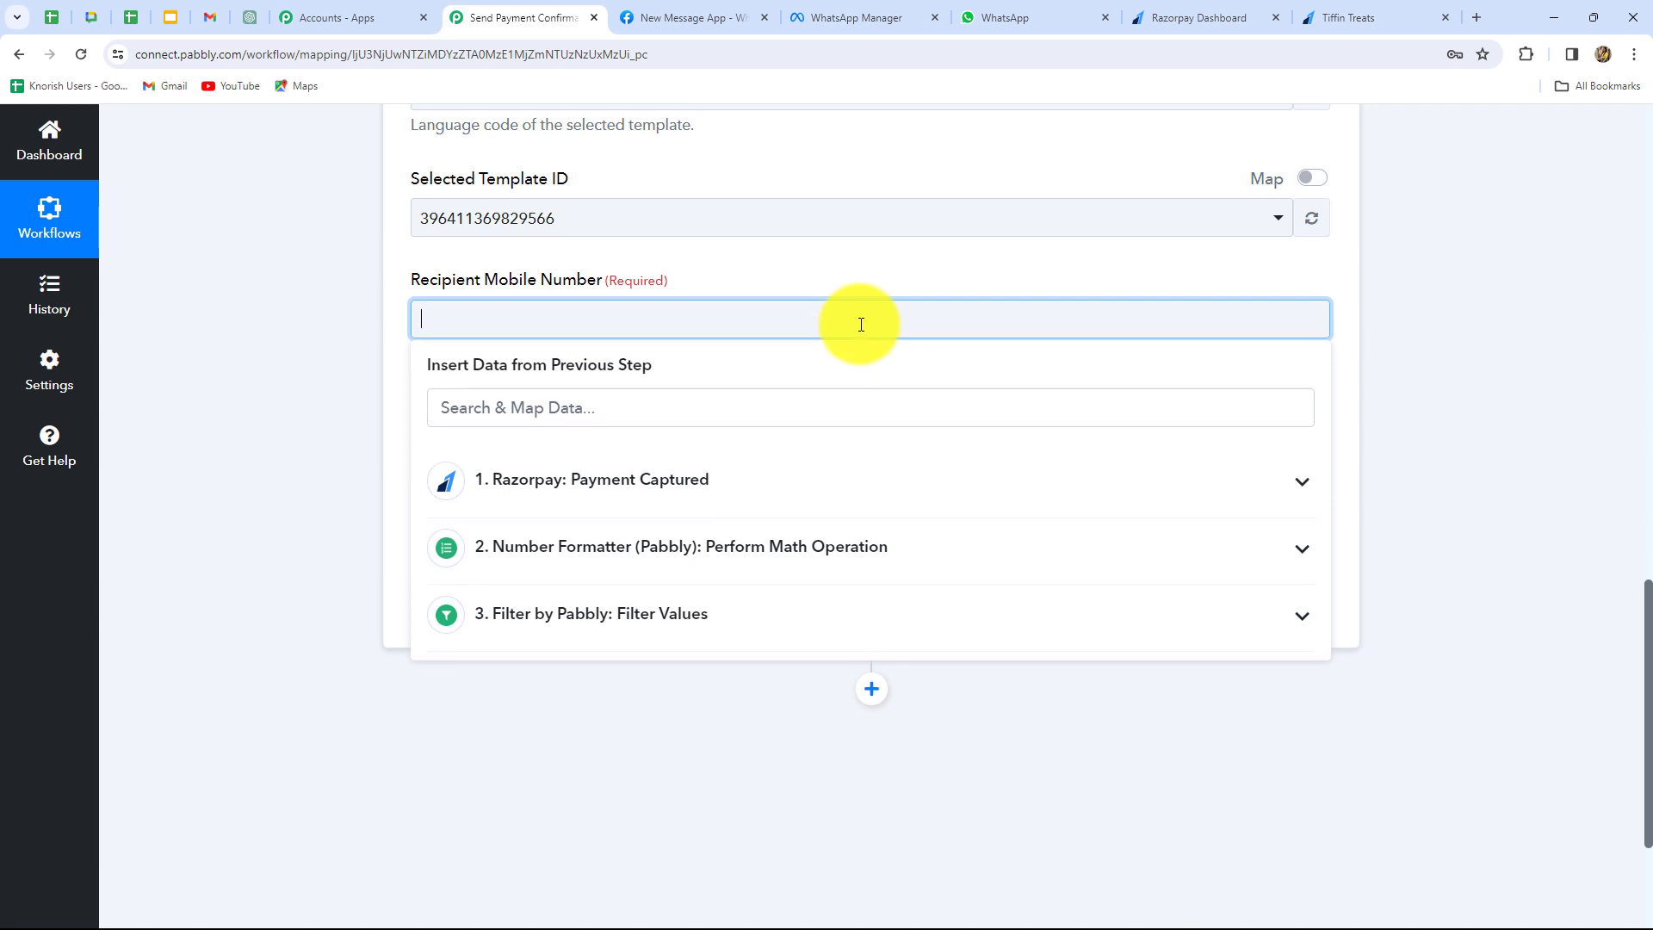
key(ctrl+v)
click(215, 487)
click(527, 608)
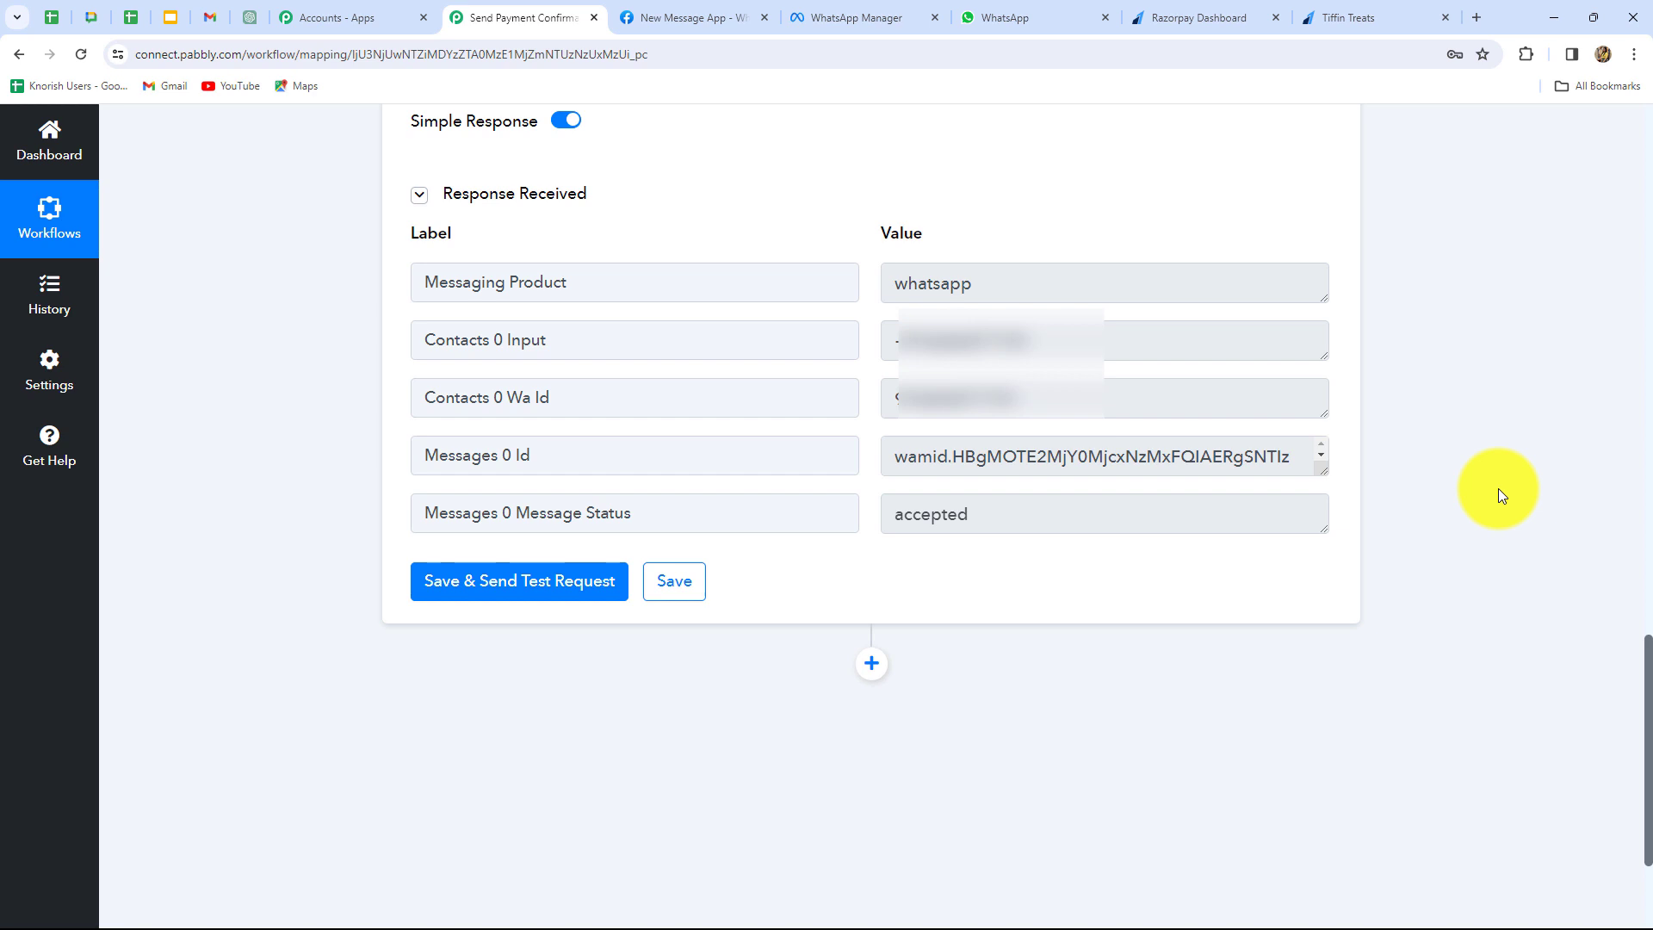
Check the 'accepted' status and the delivered thank-you message in WhatsApp Web
double_click(1001, 509)
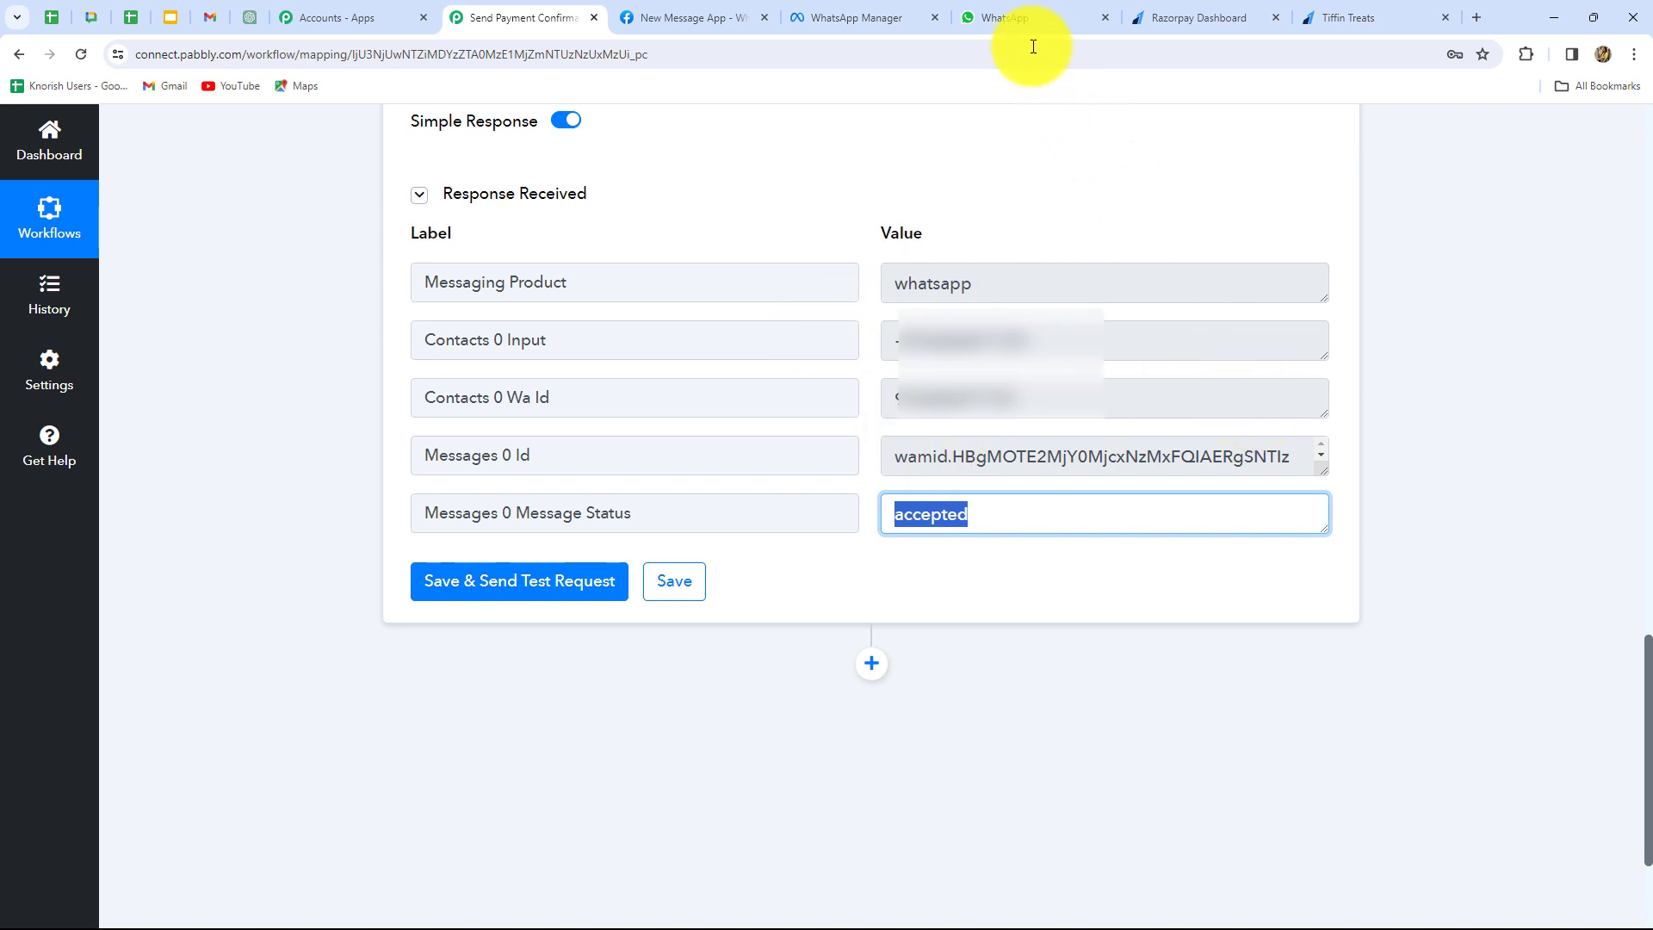
click(1020, 17)
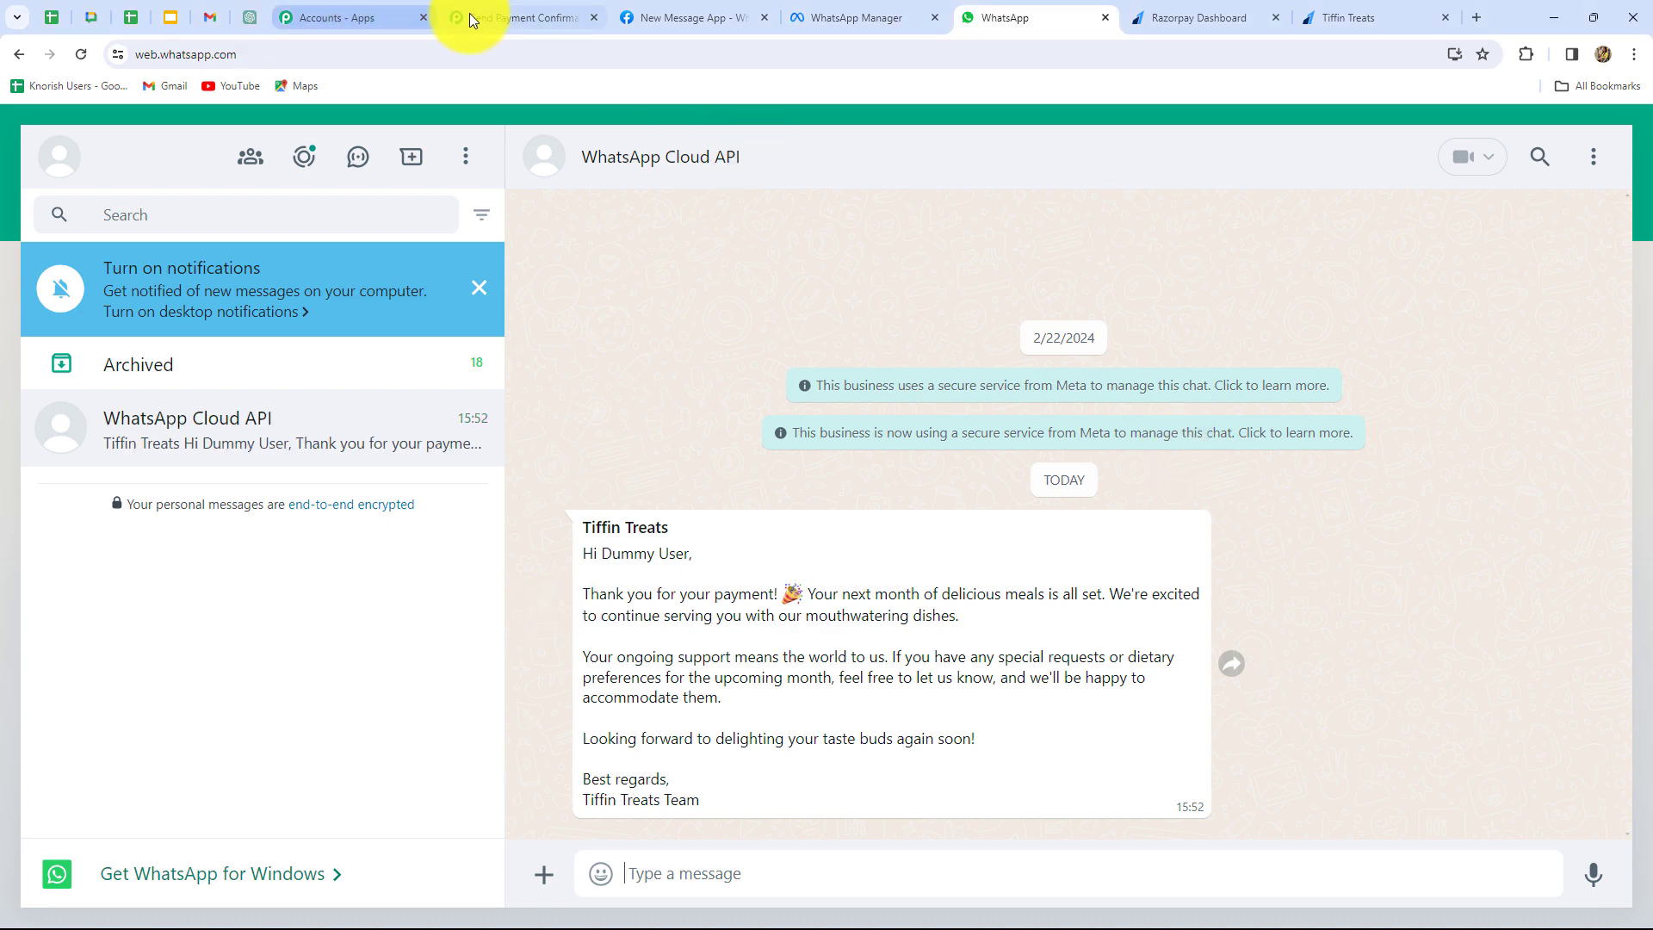
click(508, 18)
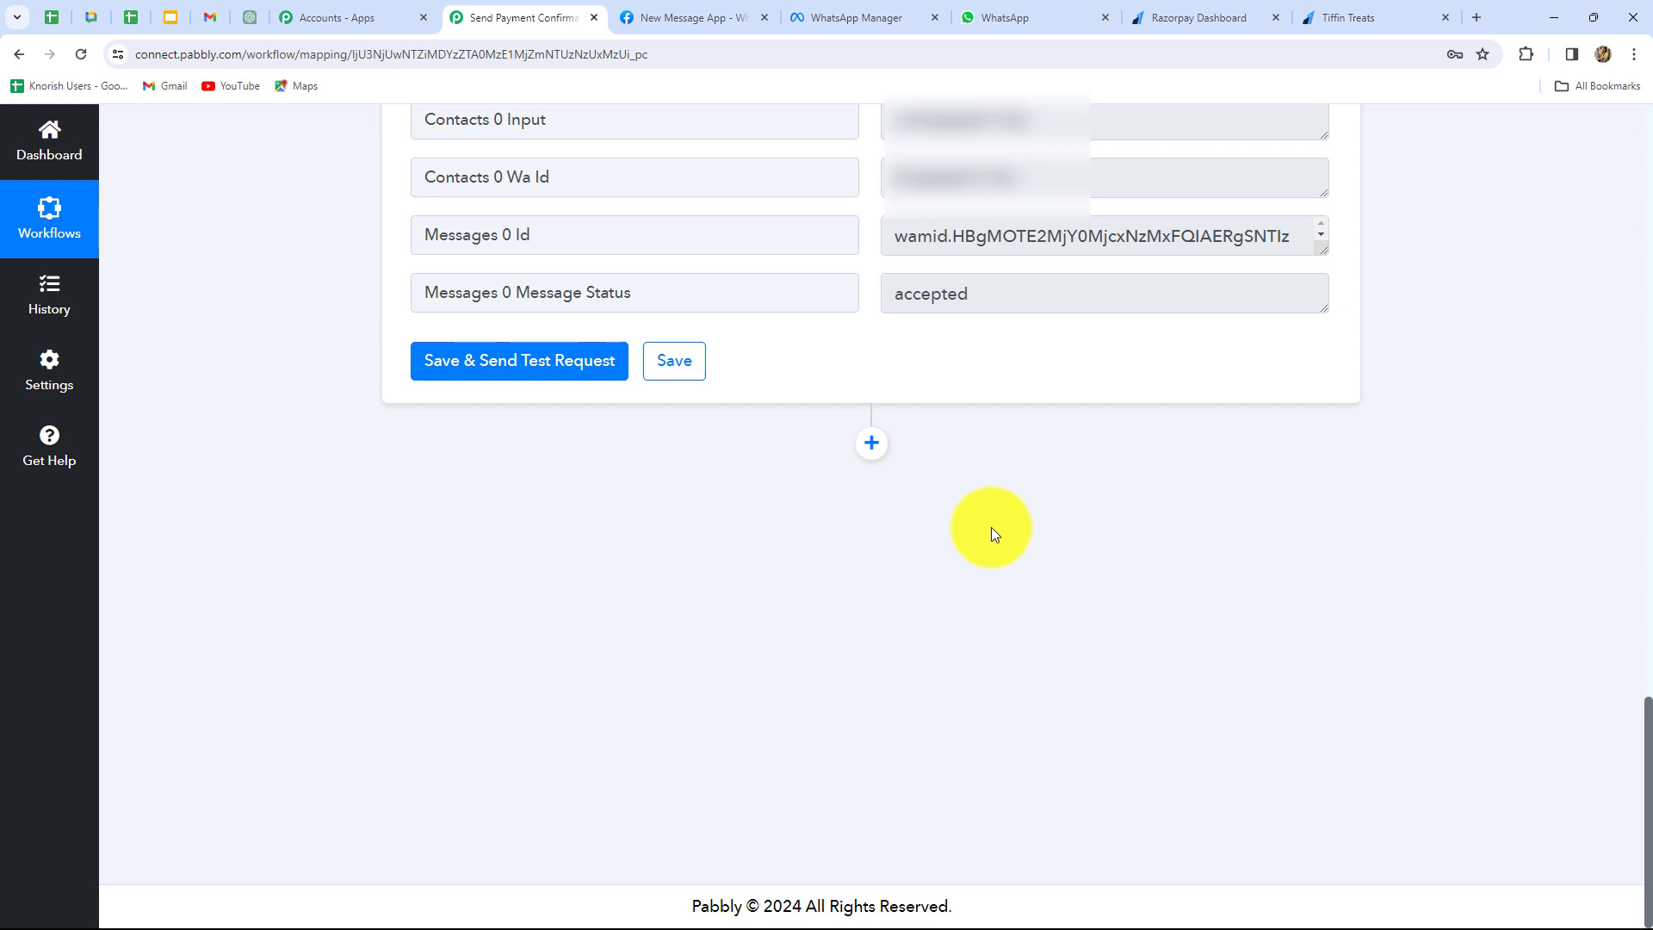
Add another WhatsApp Cloud API step with the Send Template Message event
click(871, 457)
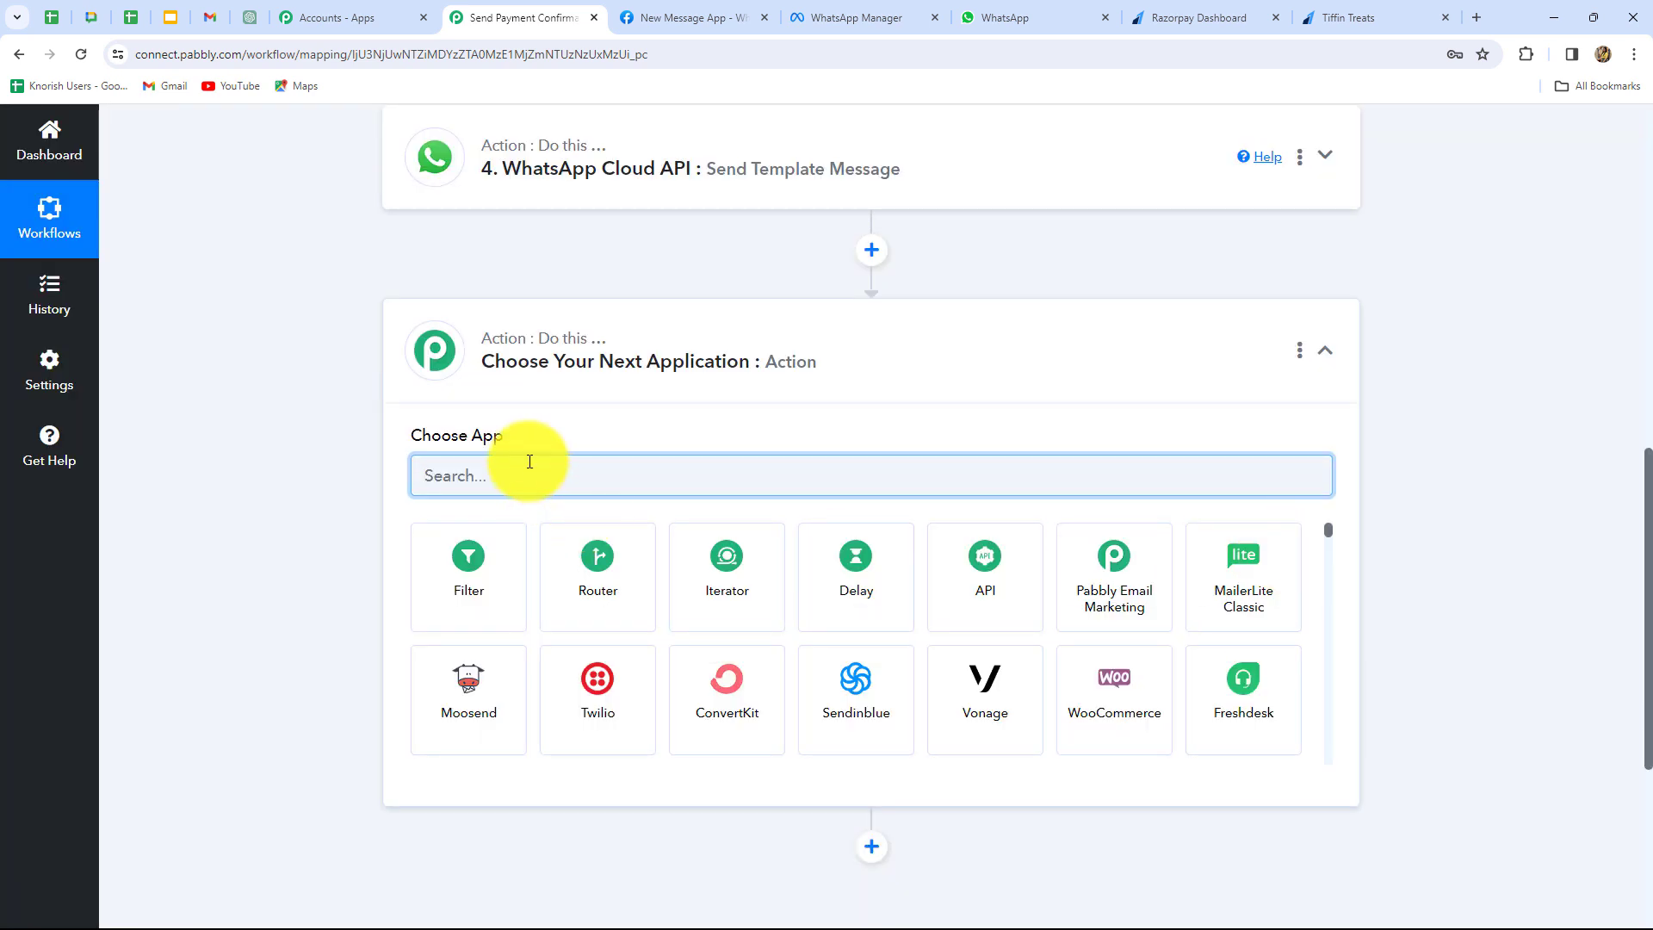
text(Whatsa)
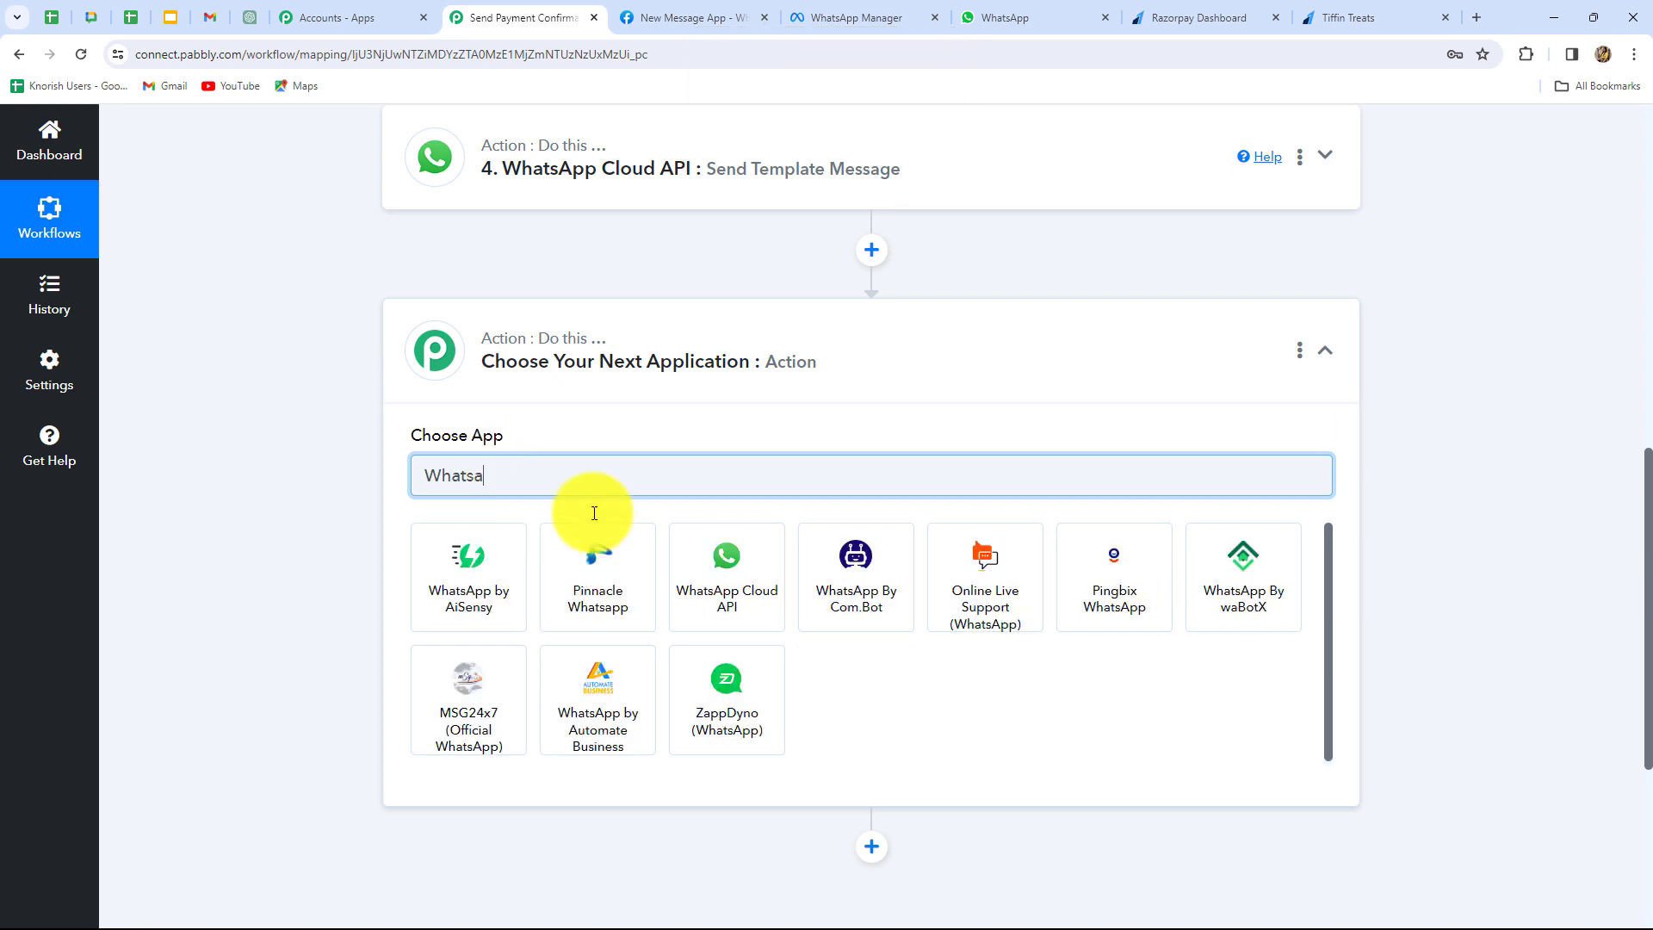
click(735, 585)
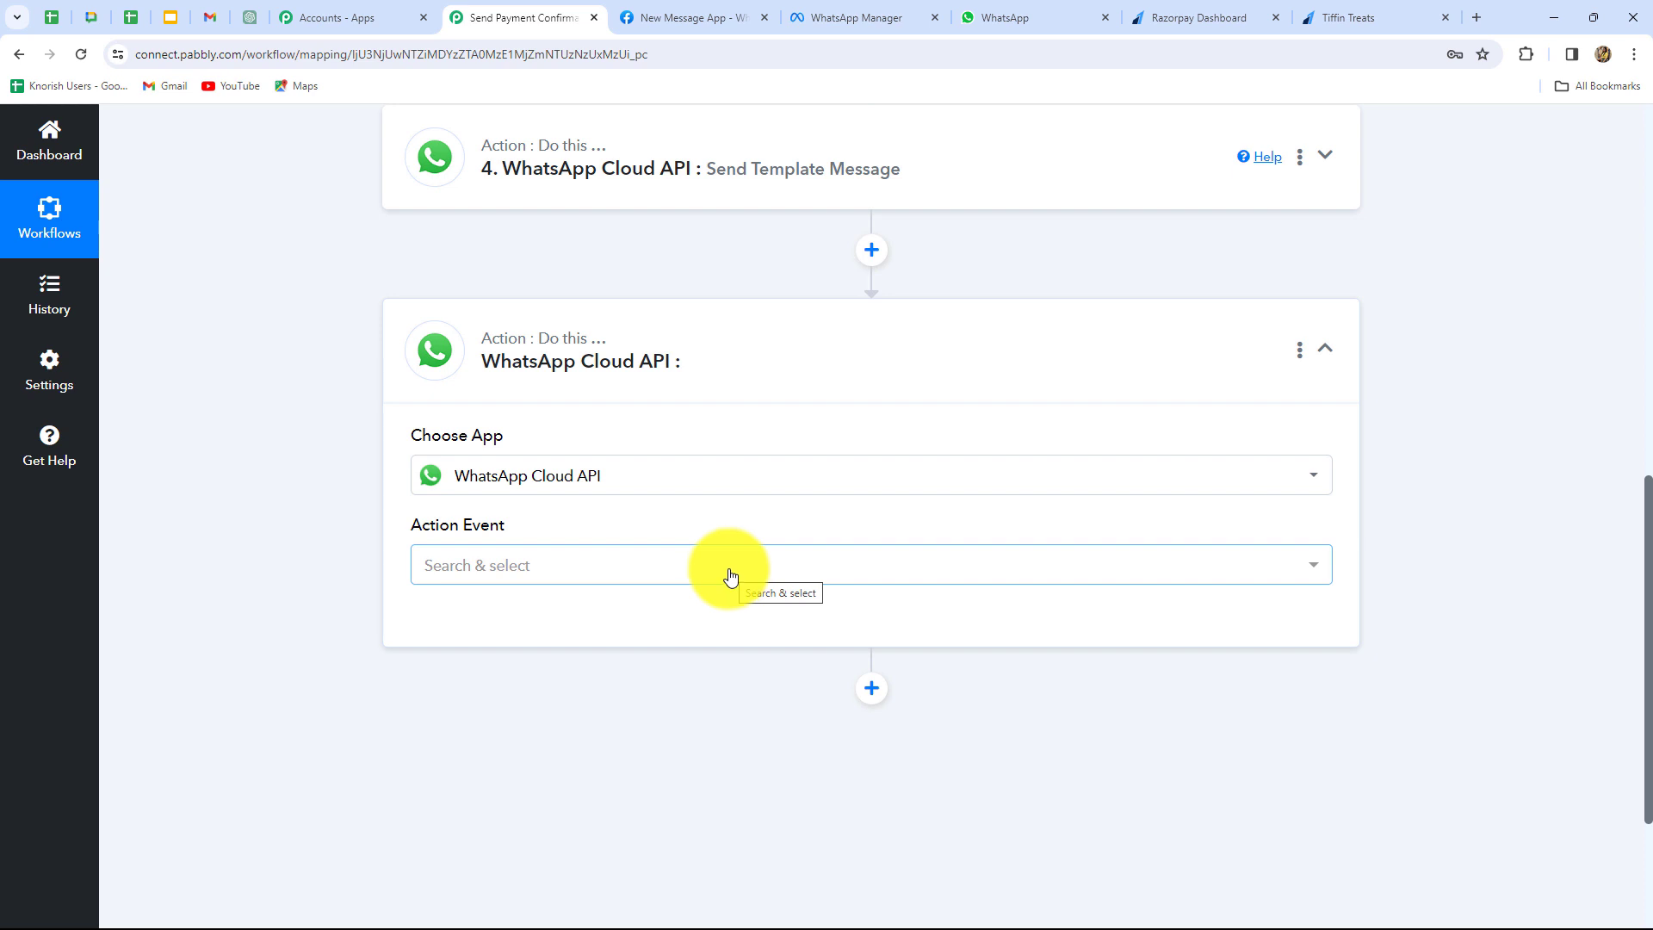
click(465, 566)
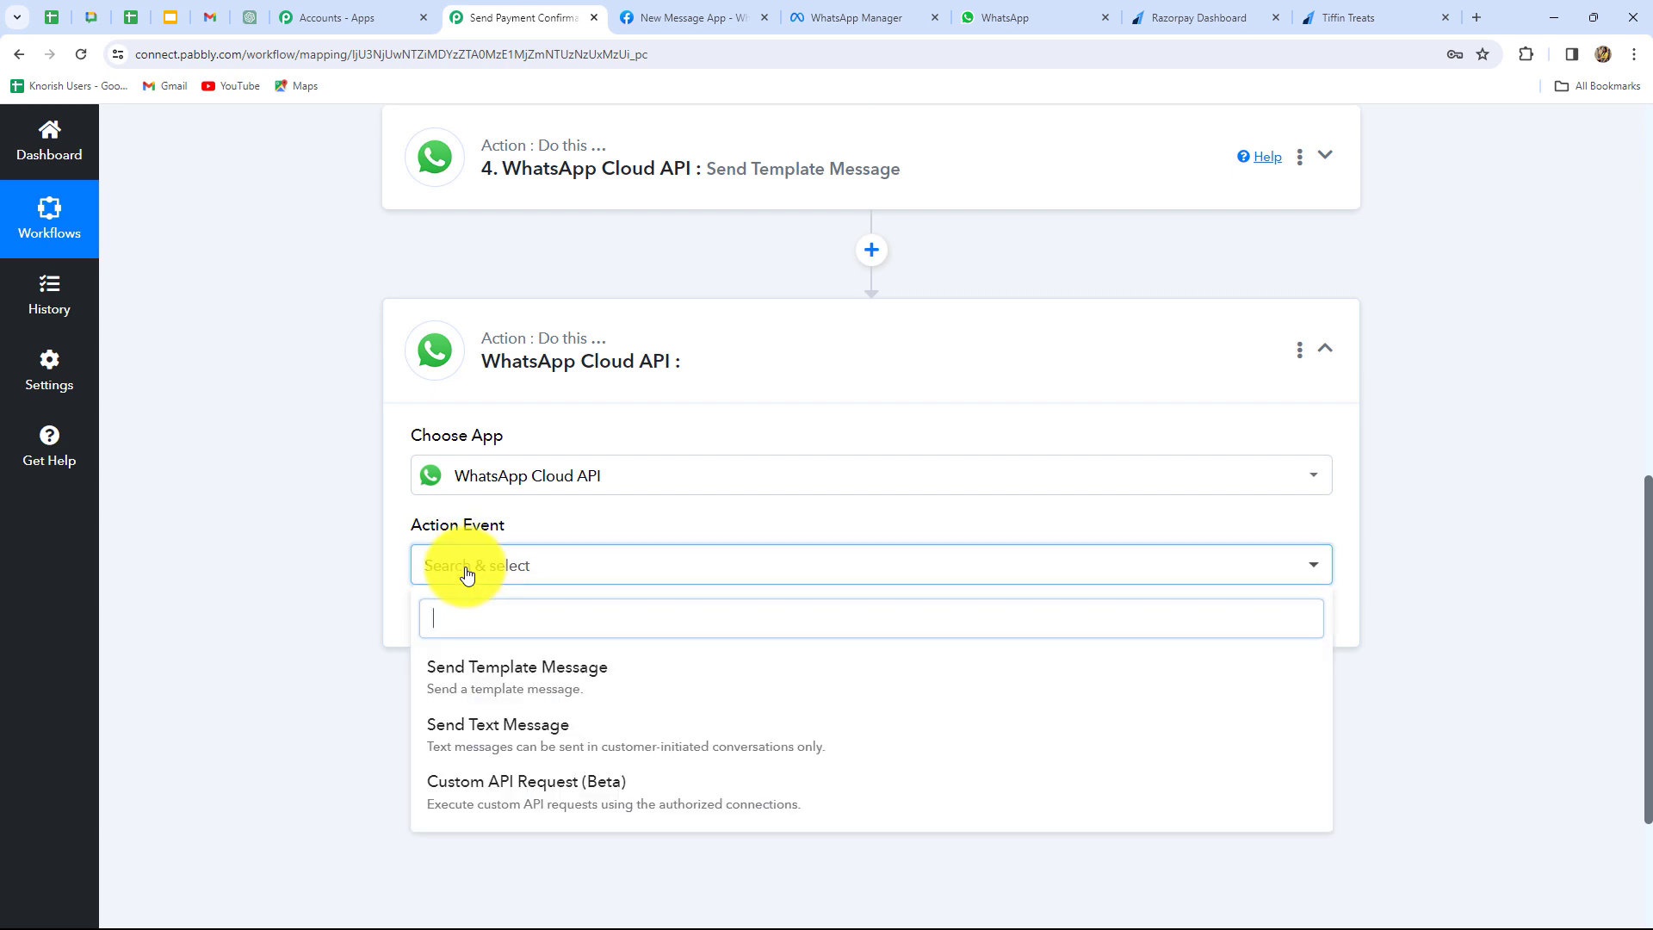
click(456, 671)
Use the existing WhatsApp connection and select template tiffin_treates_notification
click(465, 625)
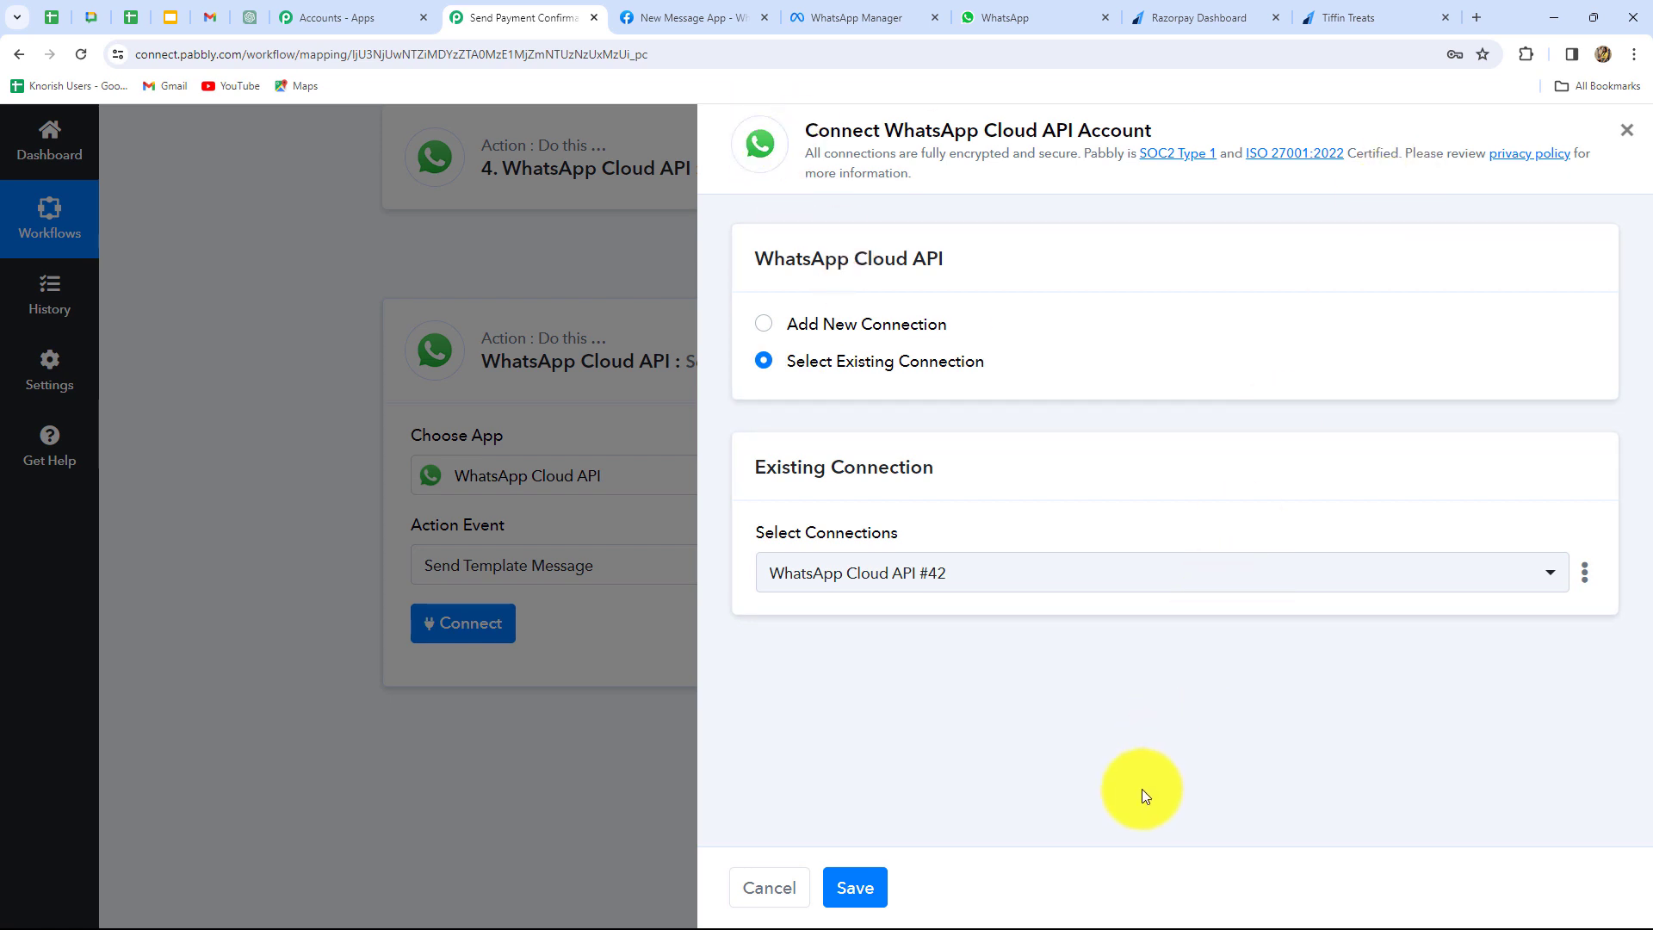
click(856, 887)
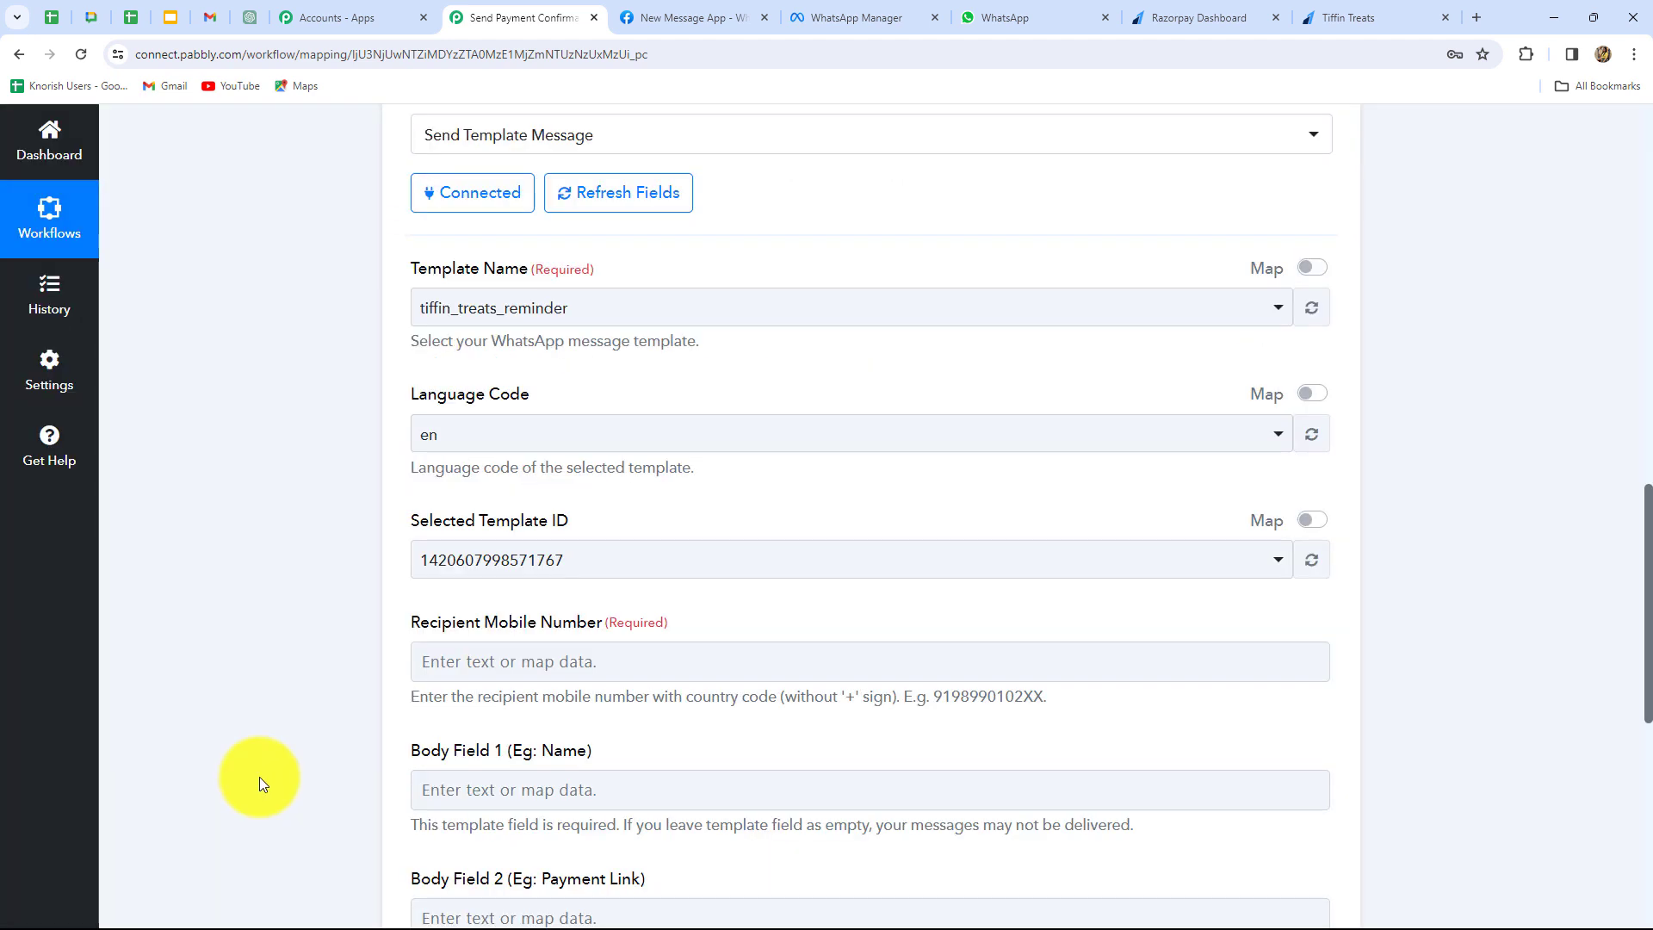
click(614, 310)
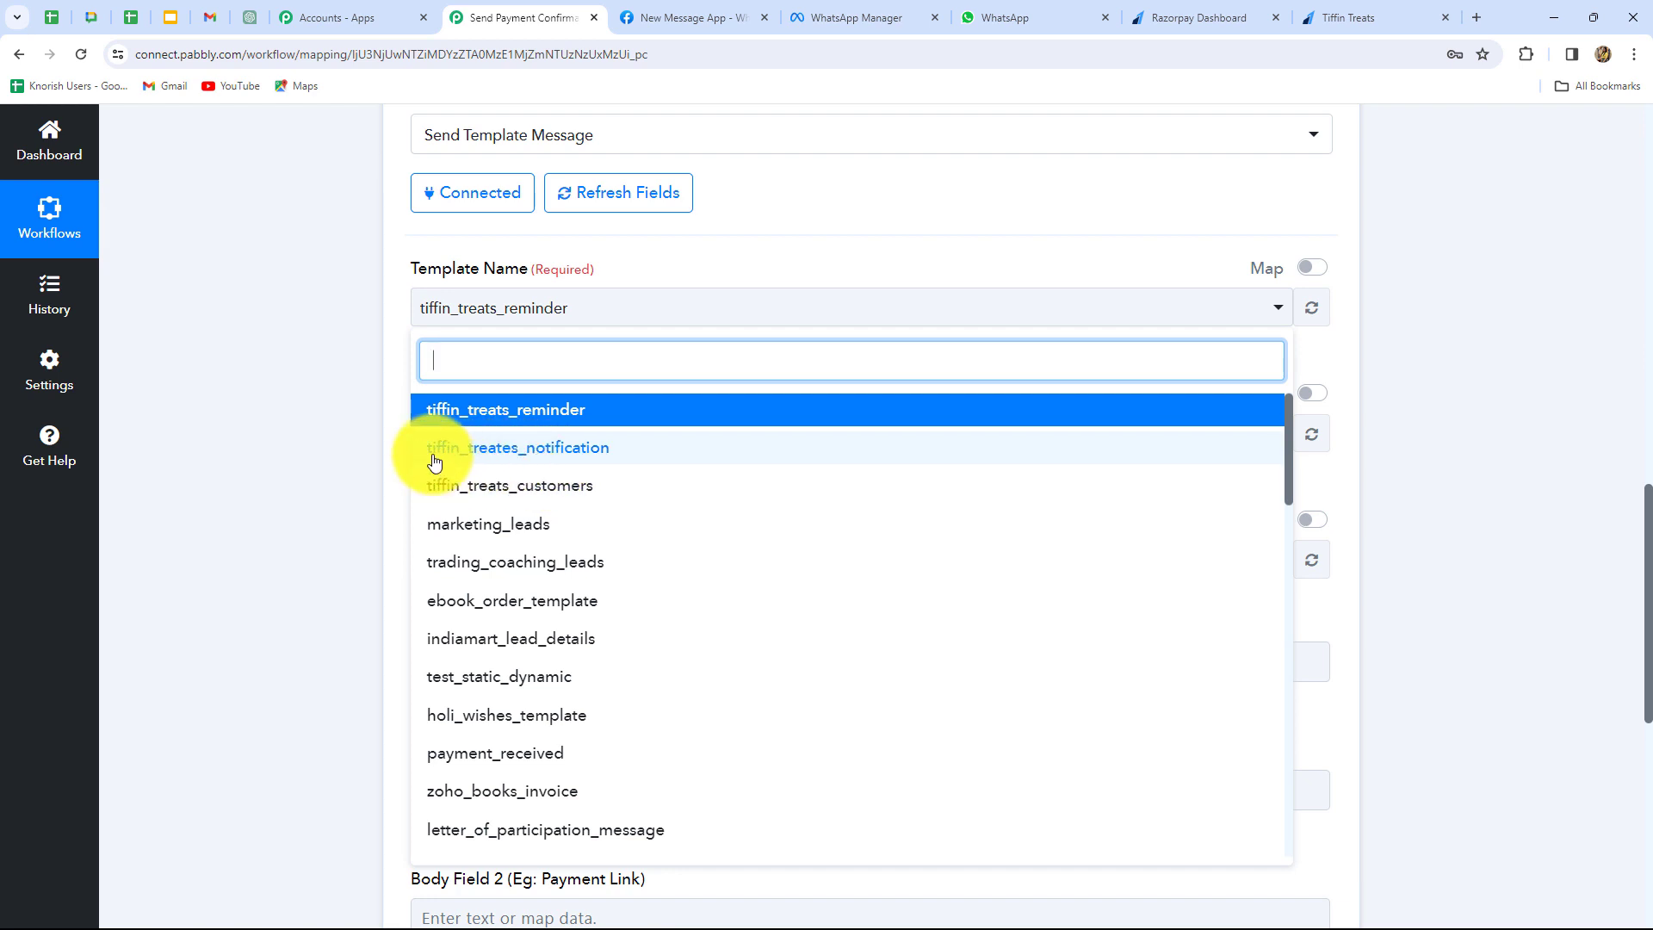
click(534, 451)
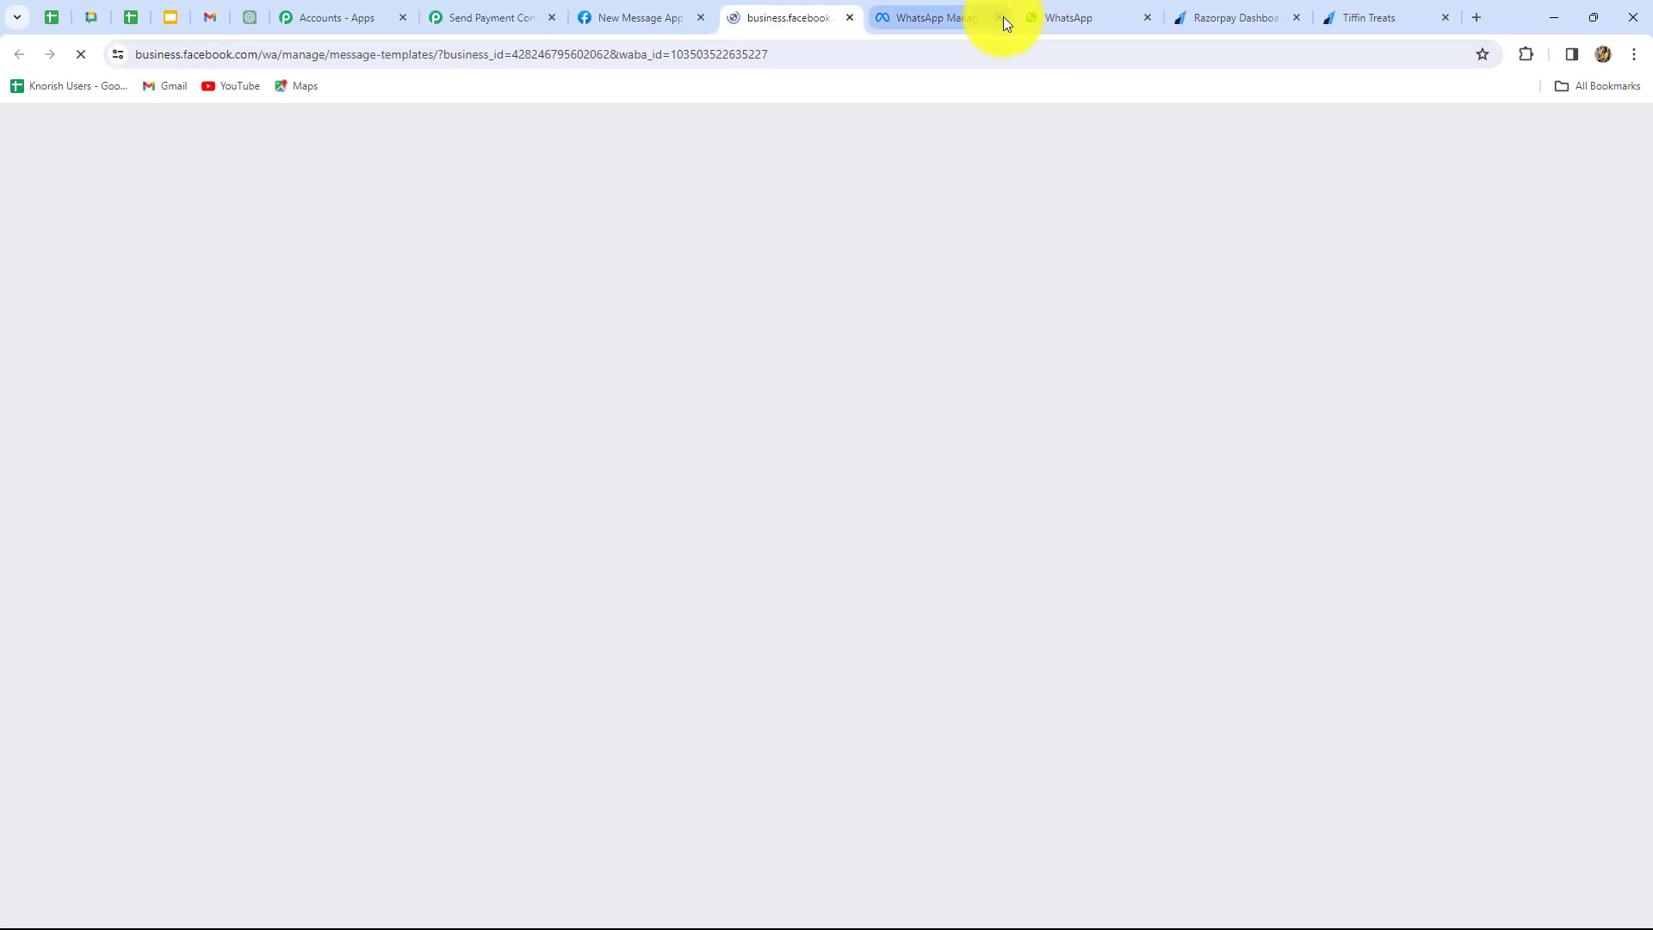
Review the tiffin_treates_notification template body in WhatsApp Manager, then return to the Recipient Mobile Number field
click(998, 17)
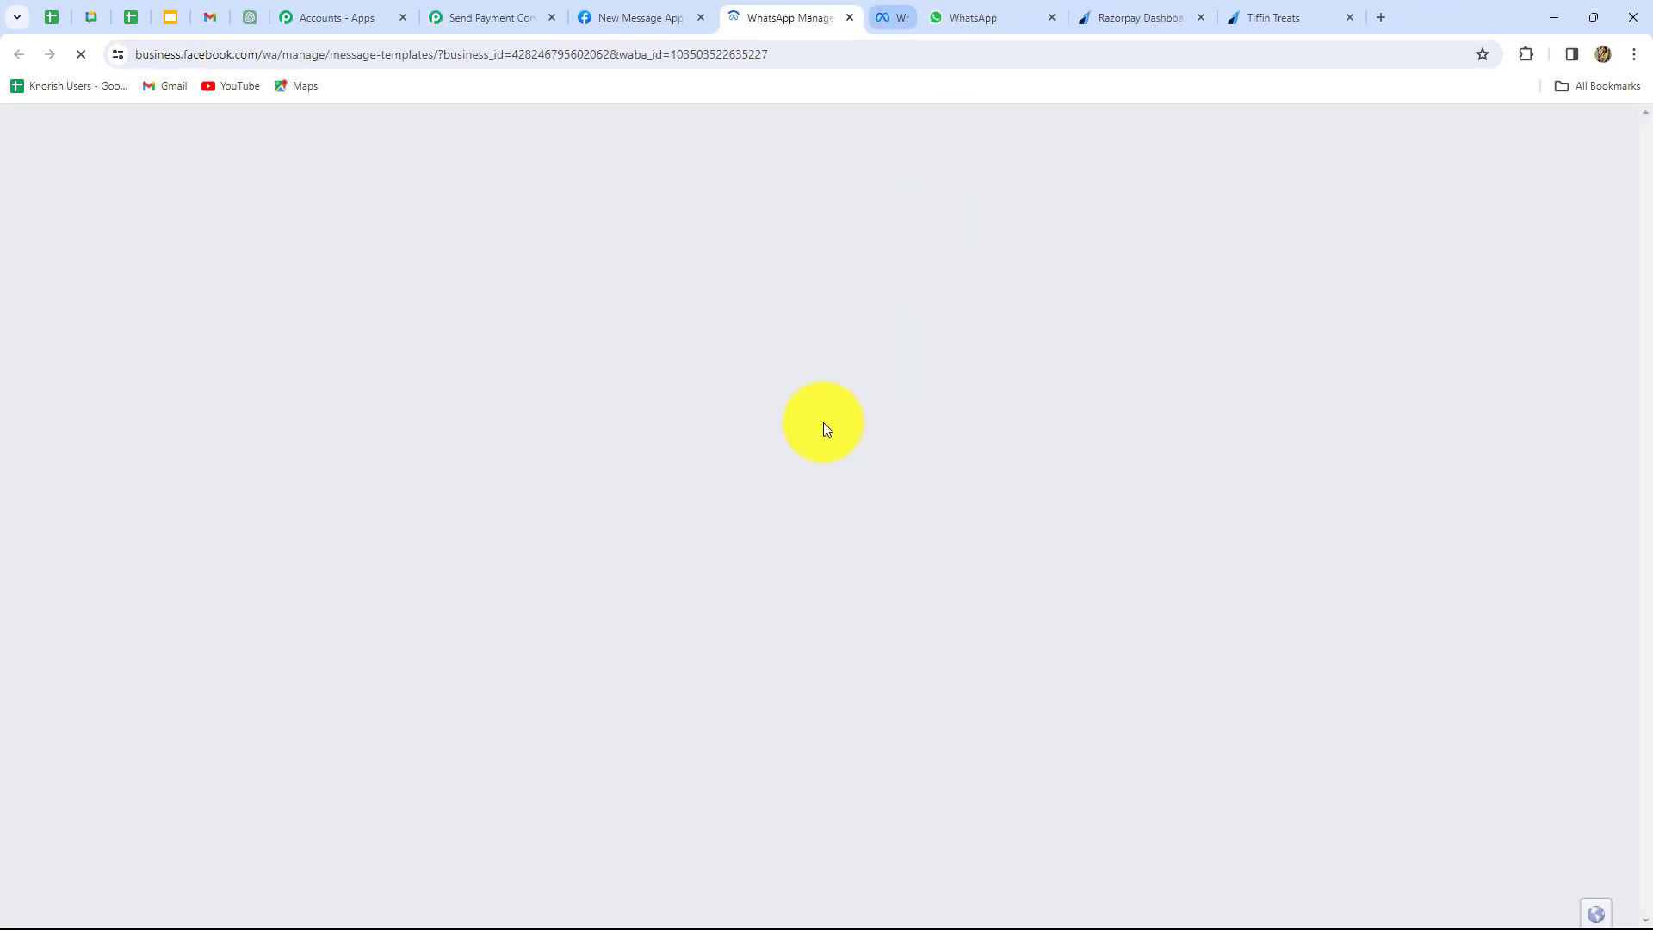
click(236, 476)
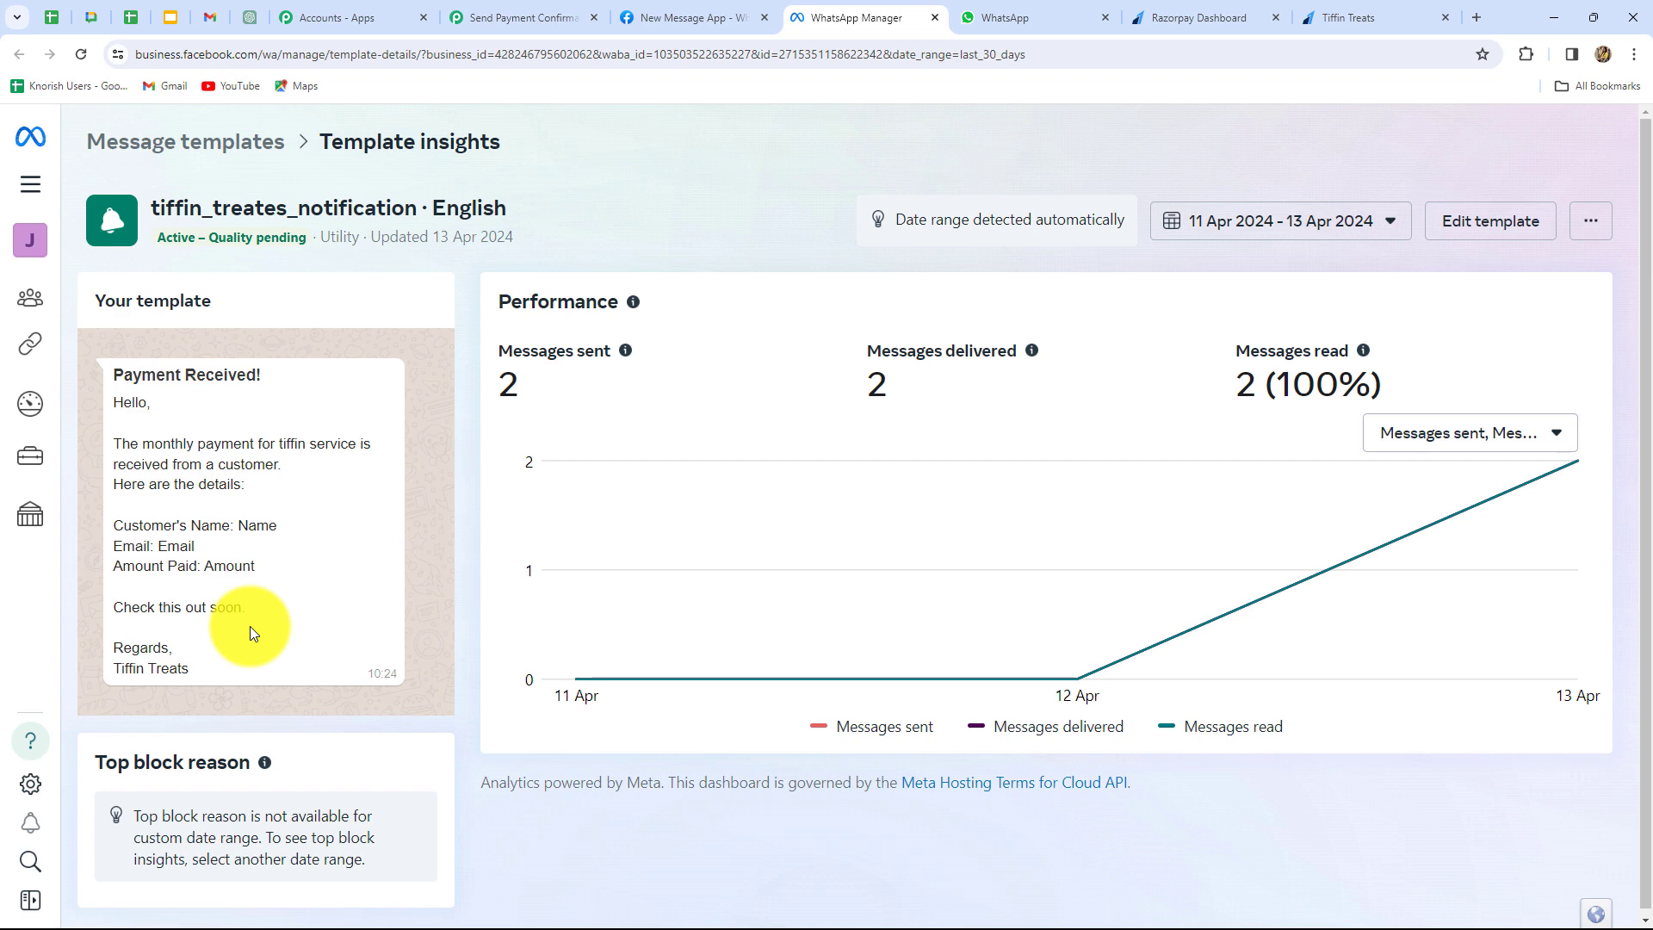
click(525, 18)
click(795, 657)
Enter the recipient mobile number starting with +91 in the notification step
scroll(796, 657, down, 1)
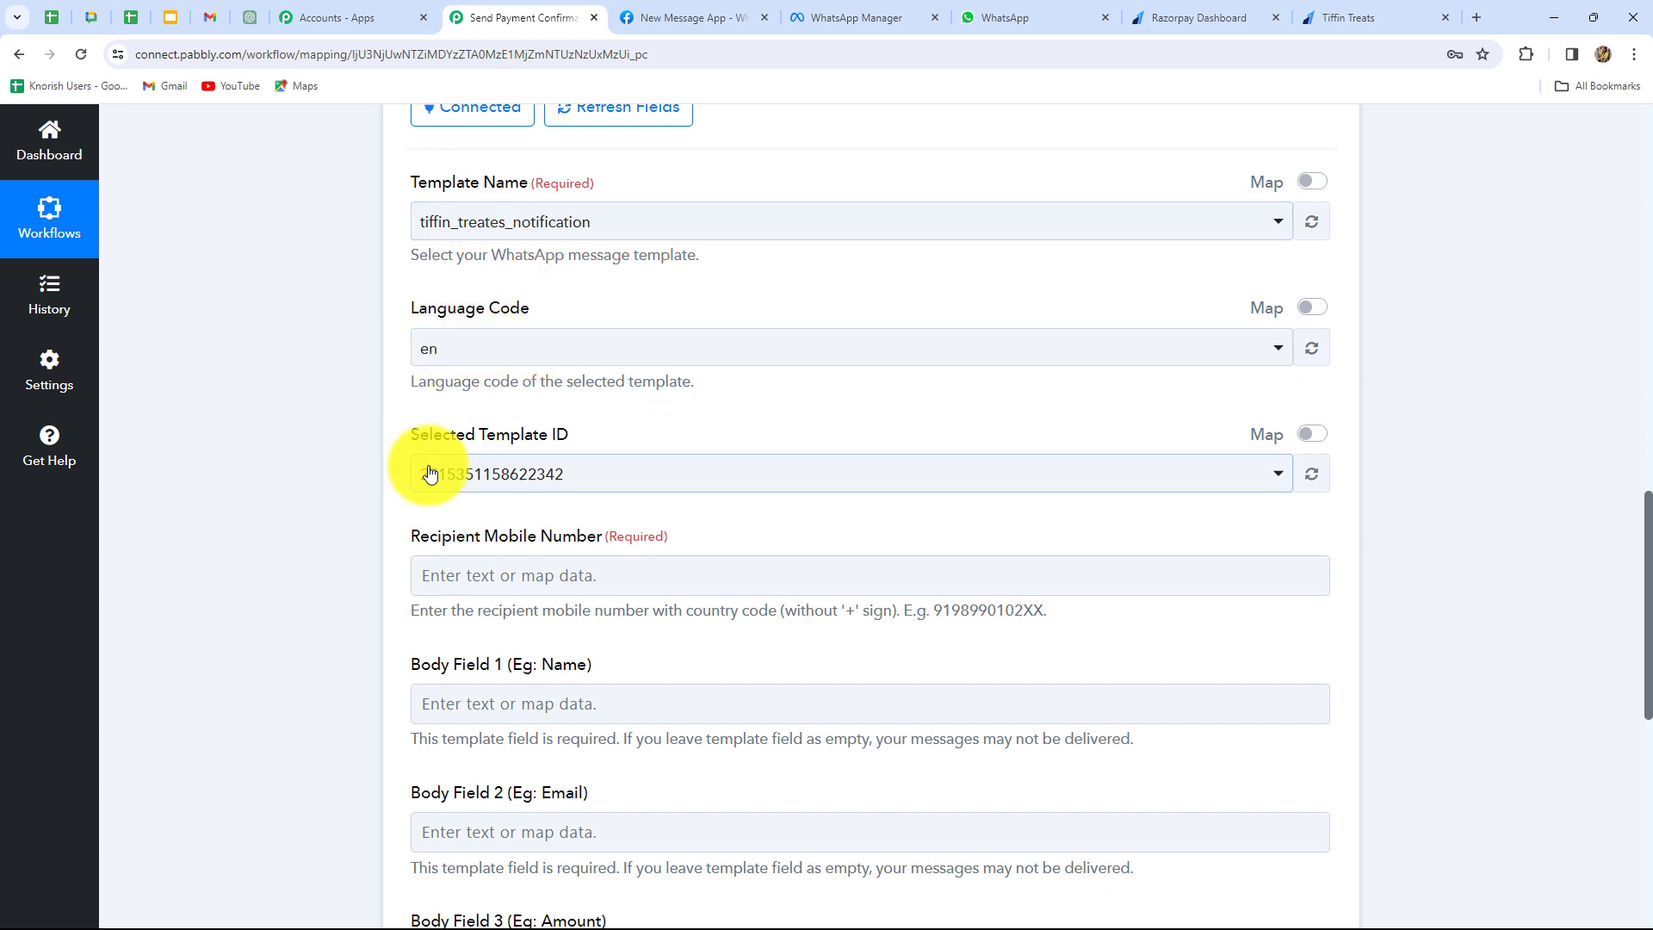
scroll(782, 480, down, 1)
scroll(782, 486, down, 3)
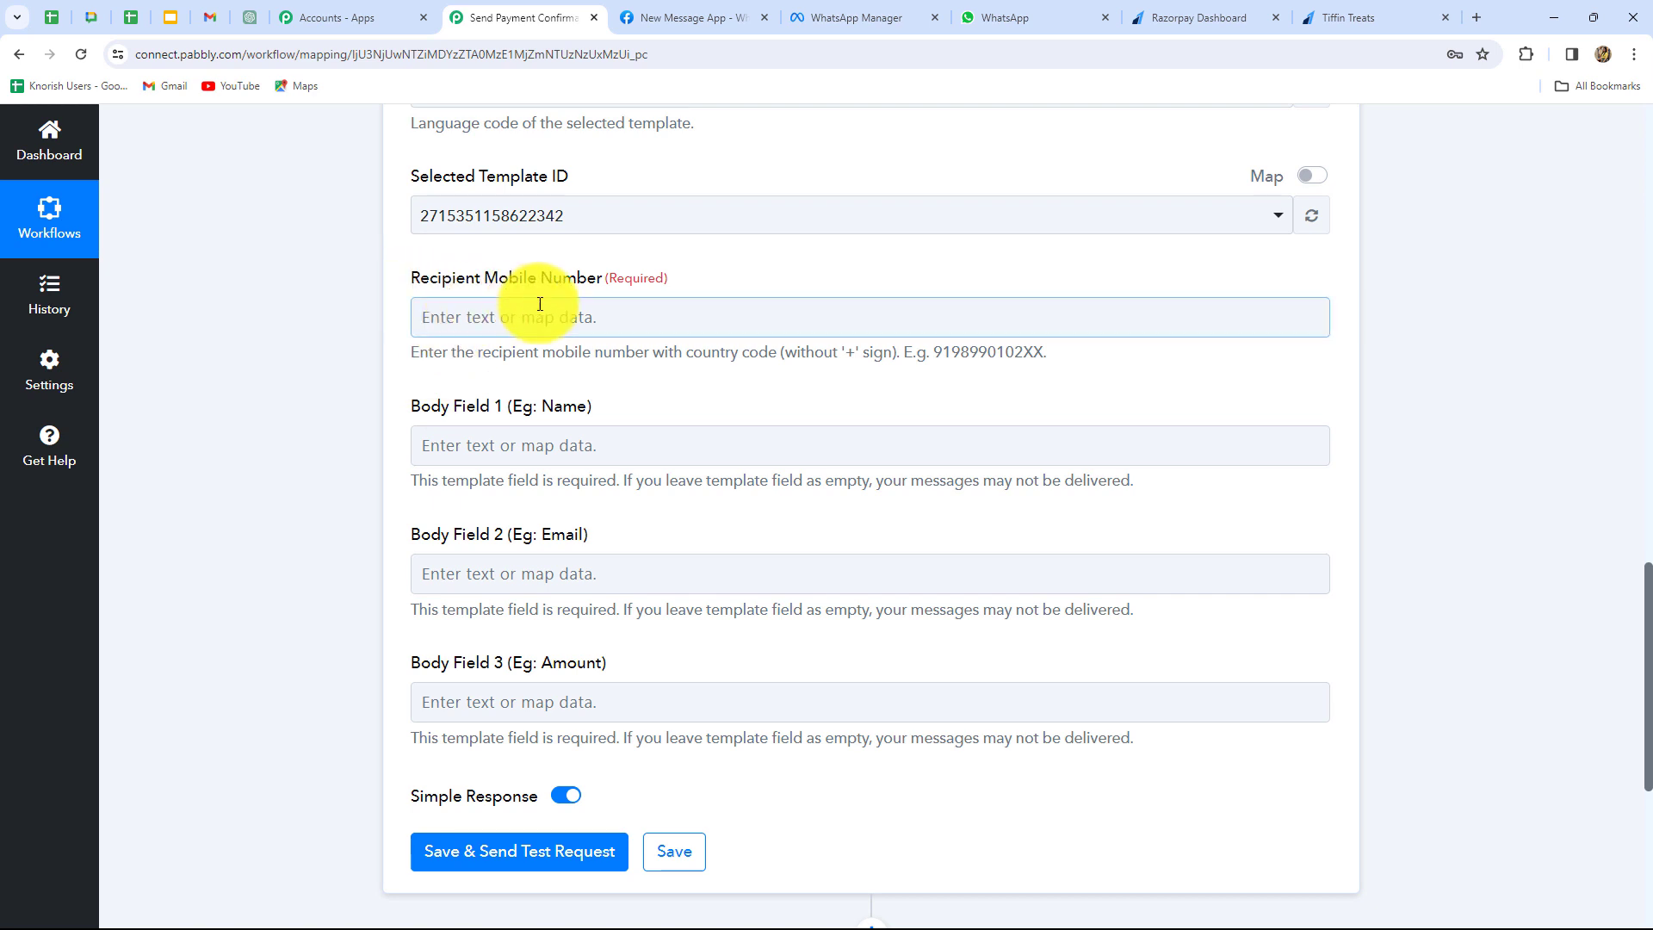
click(660, 317)
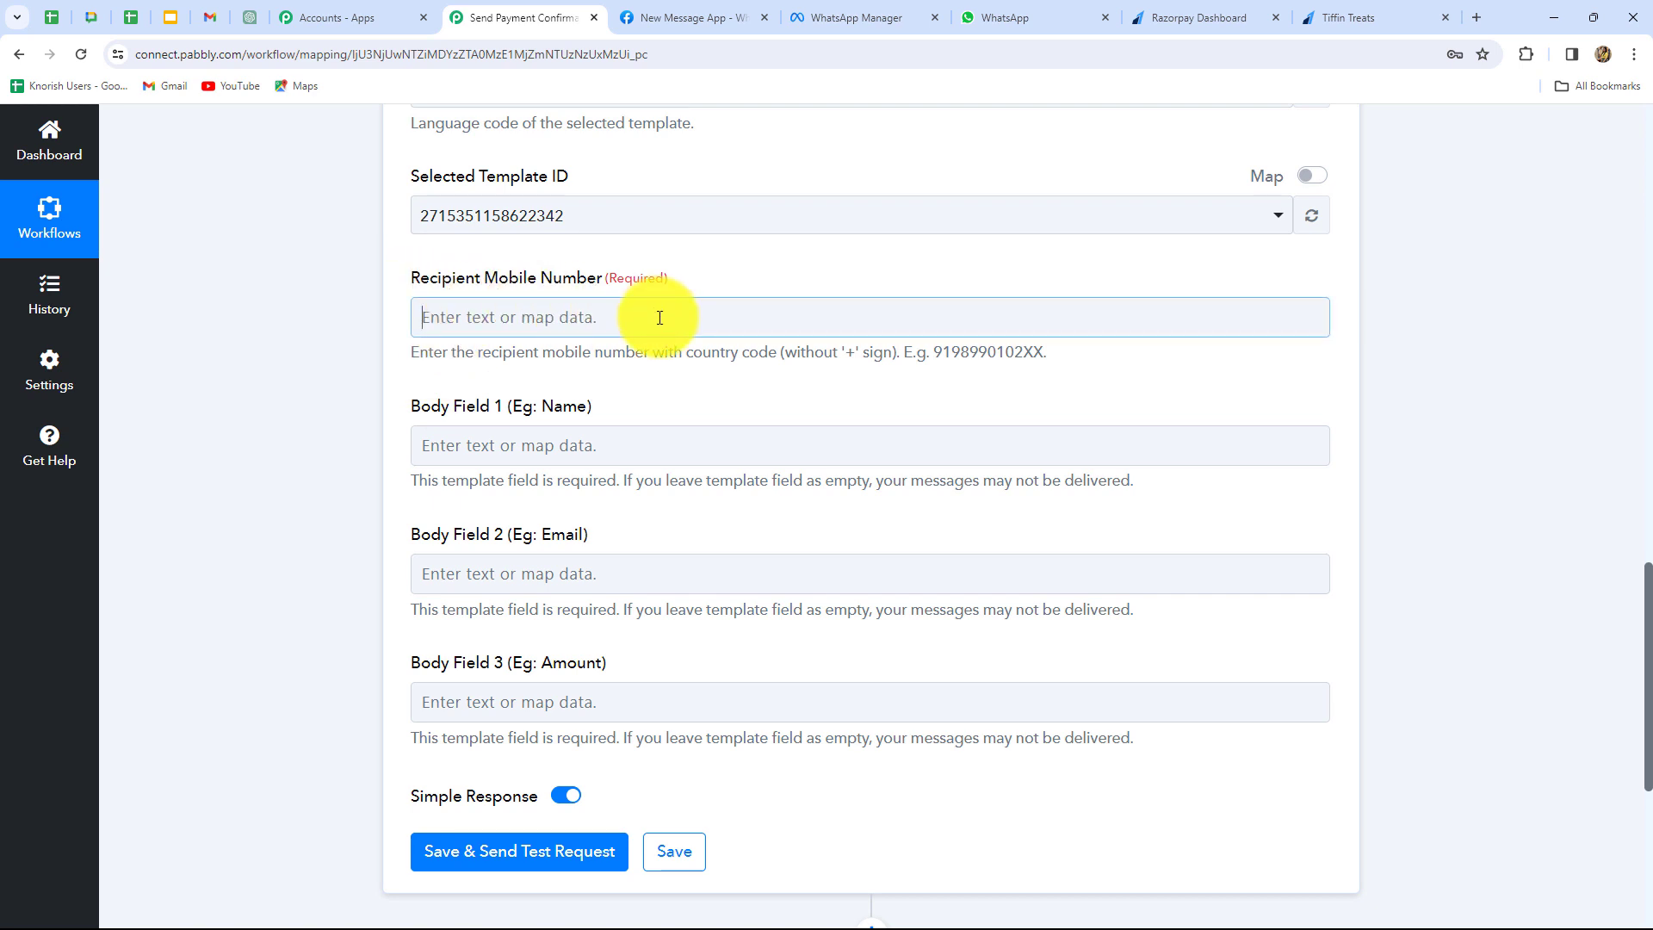
click(660, 317)
text(+91)
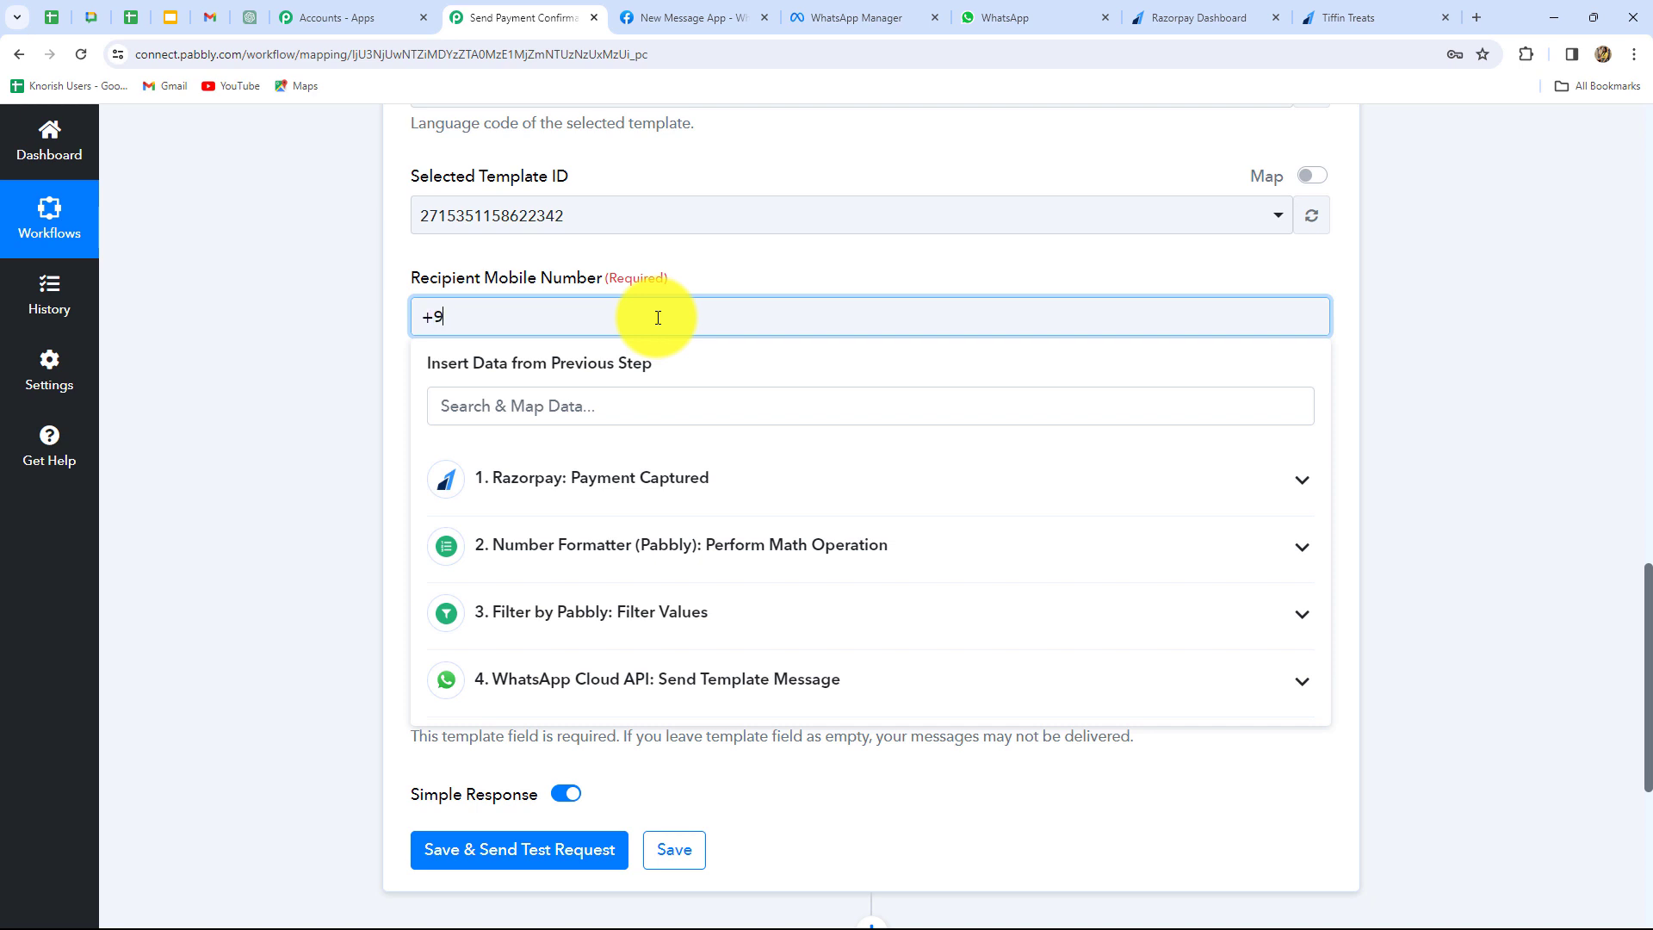
click(286, 463)
scroll(286, 464, down, 3)
scroll(286, 465, down, 2)
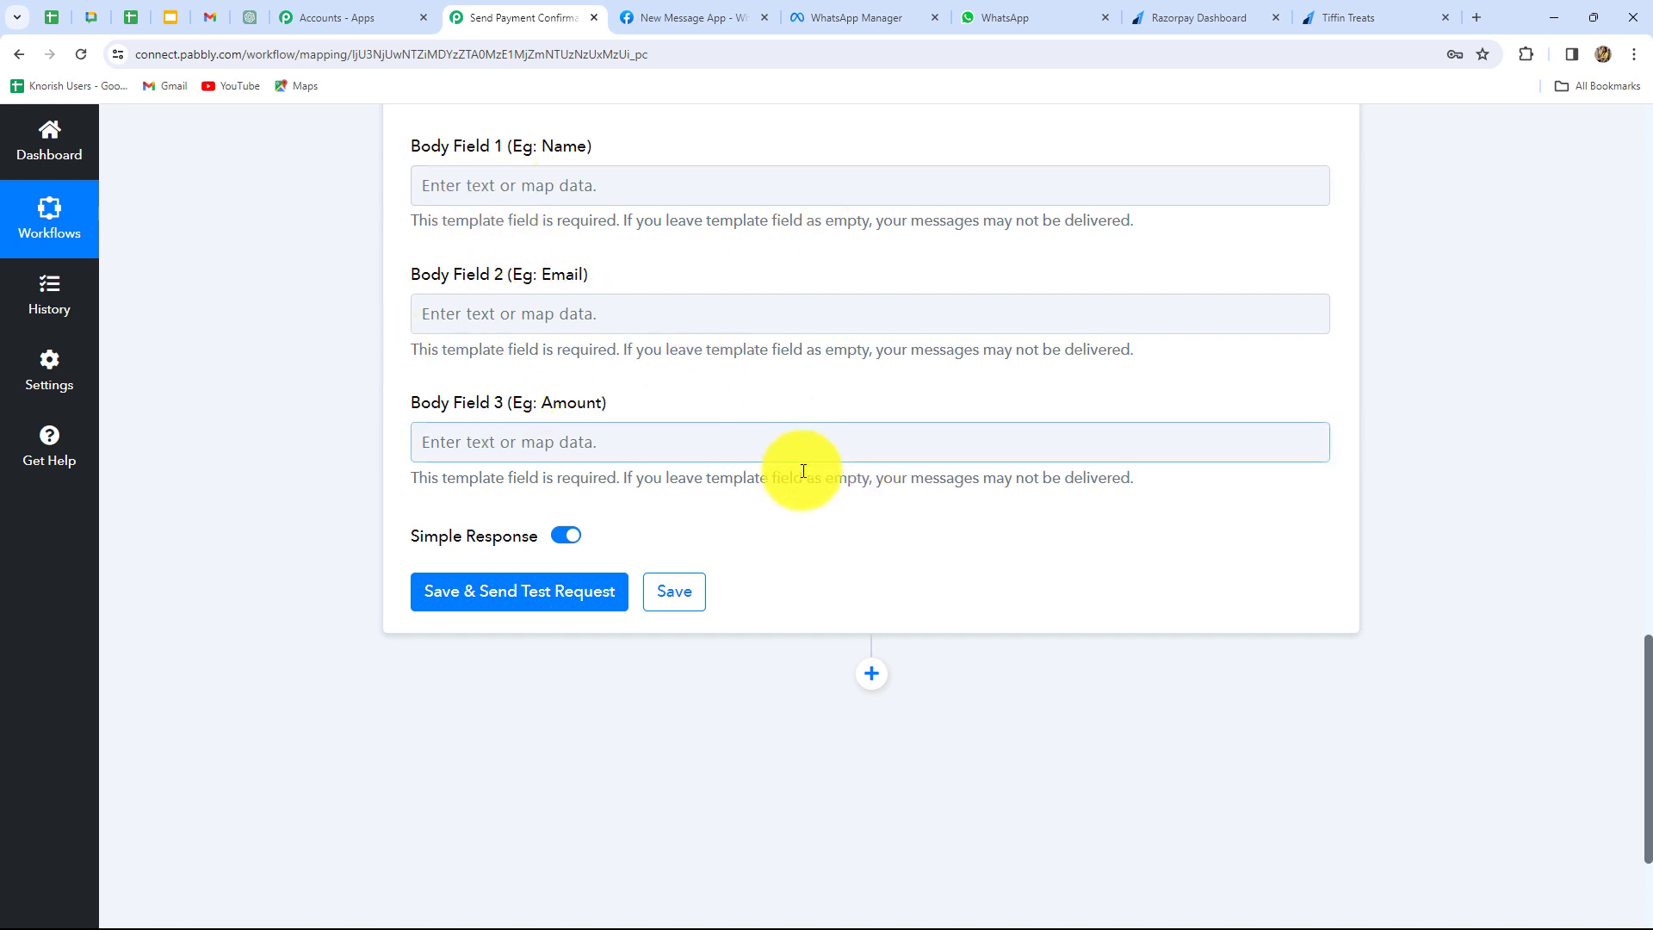
Map Razorpay Notes Name into Body Field 1 and Notes Email into Body Field 2
click(600, 183)
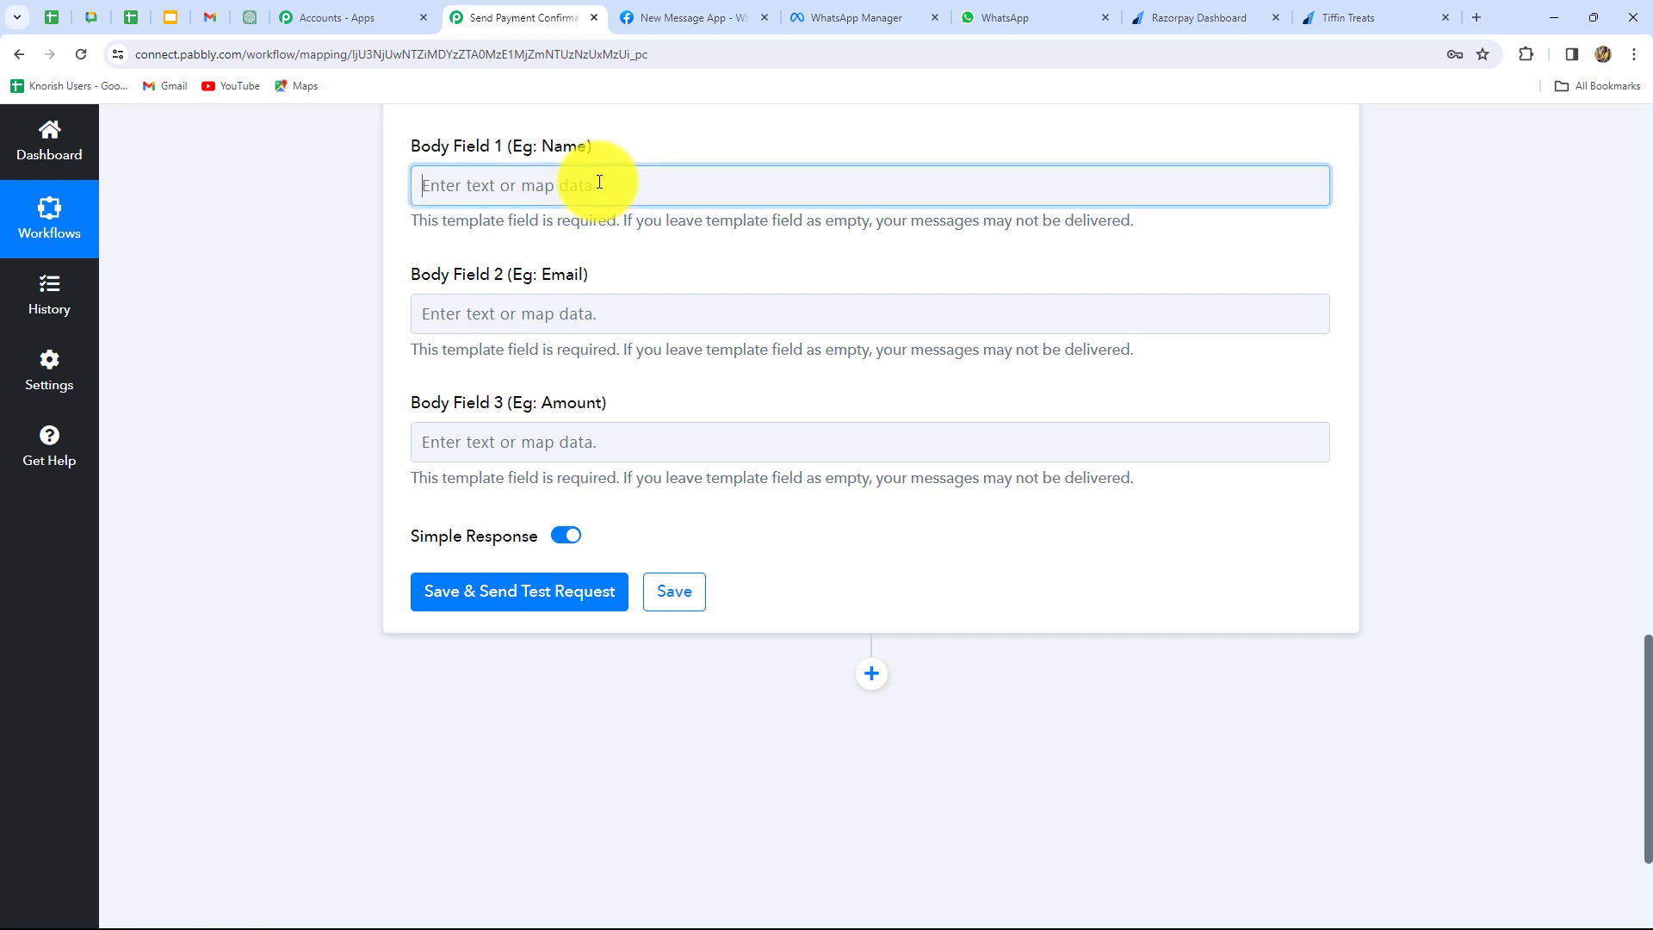
click(599, 346)
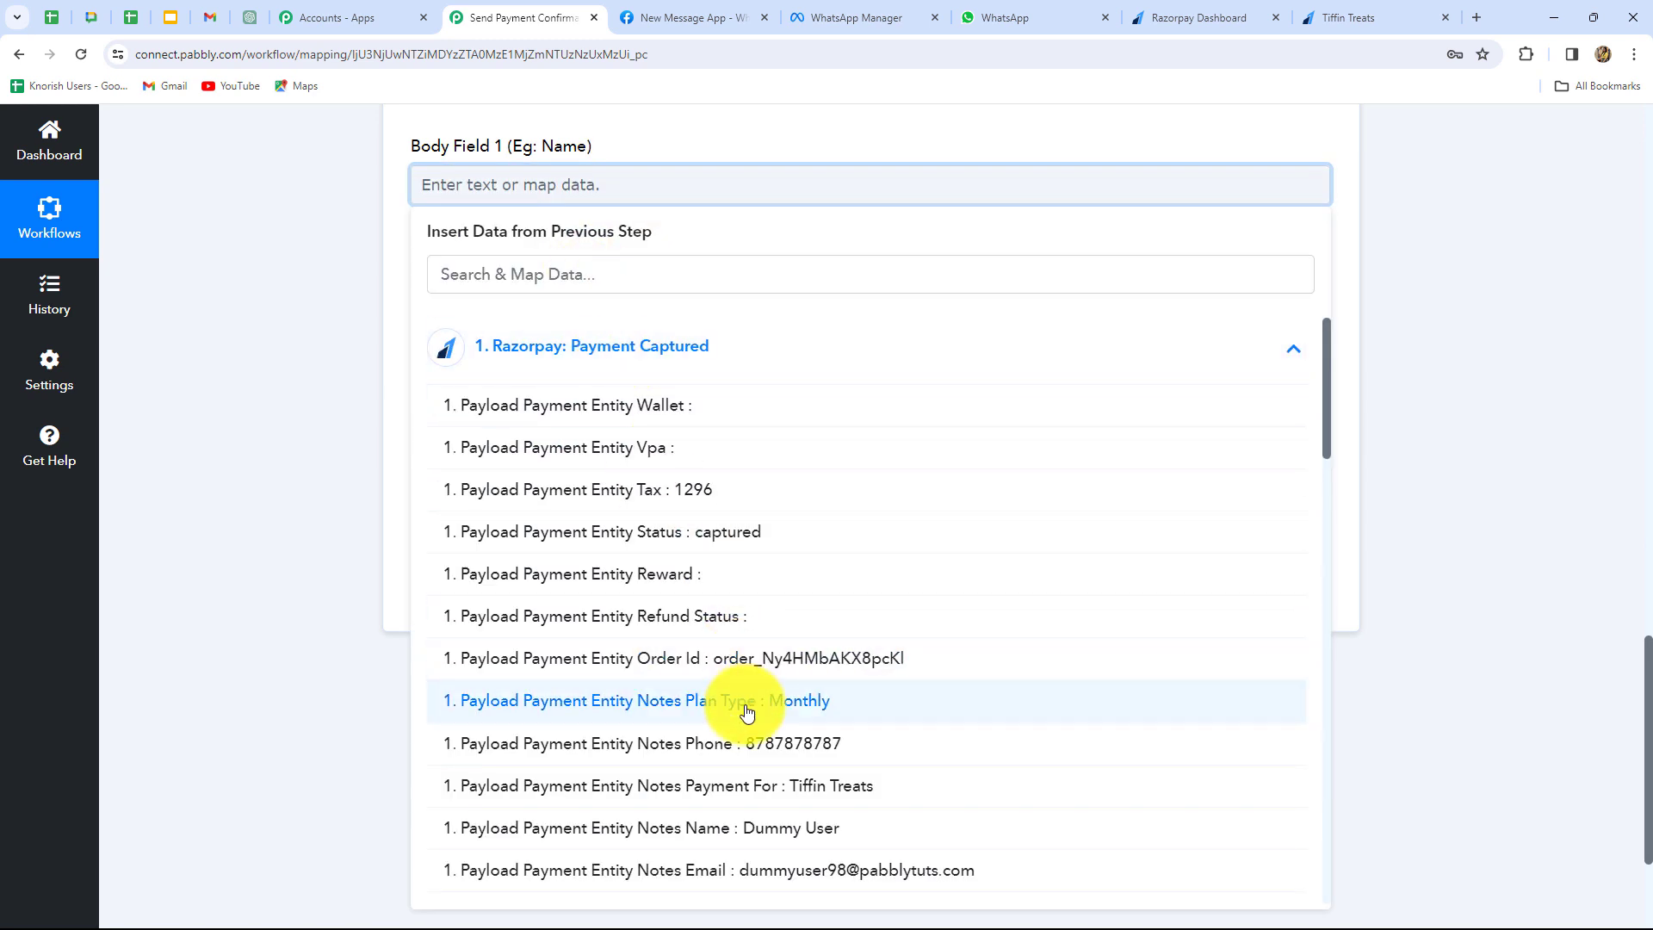
click(776, 829)
click(1413, 577)
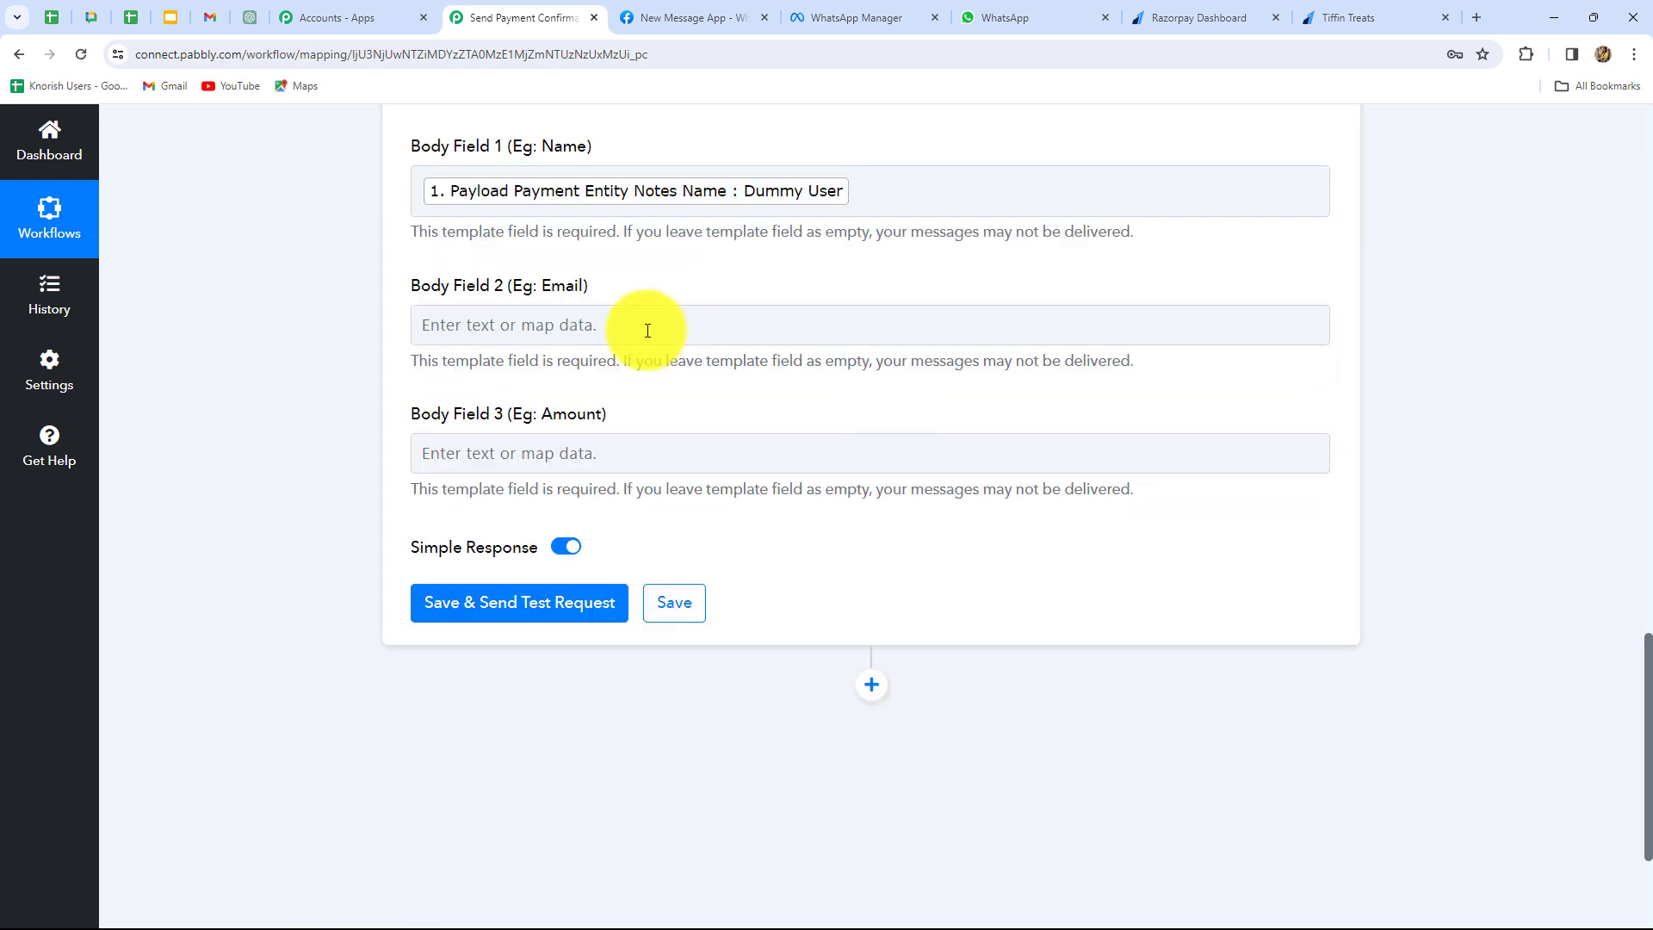
click(646, 325)
click(635, 514)
scroll(732, 758, down, 3)
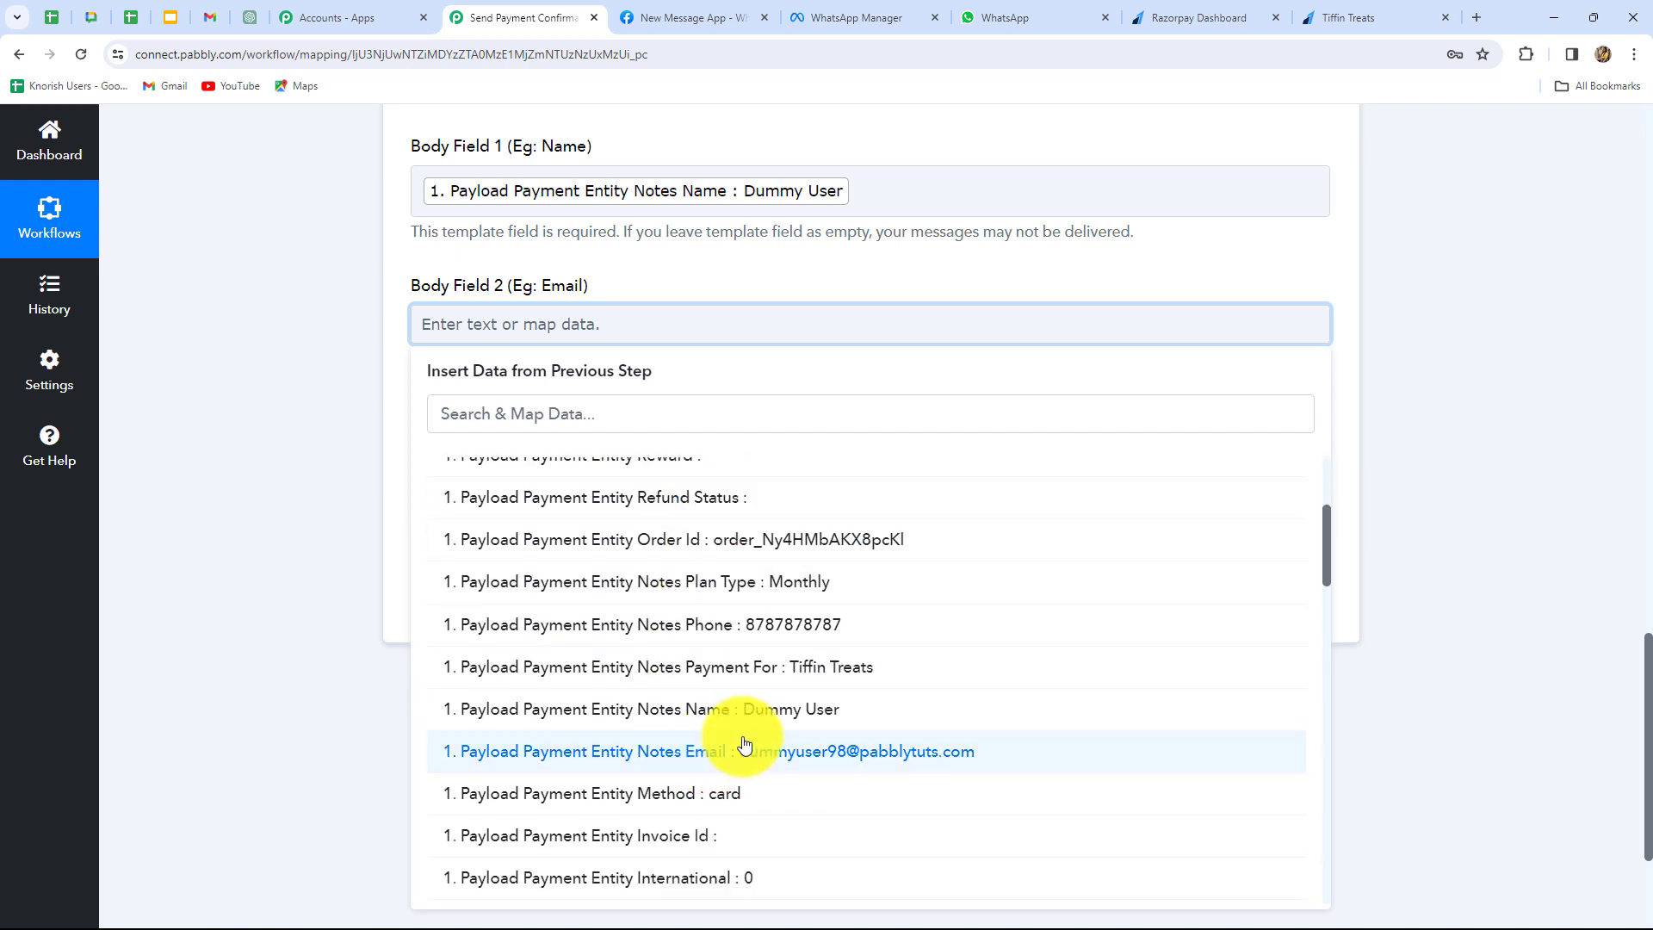
click(786, 755)
Map the Number Formatter 3600 Result into Body Field 3, then send a test that returns accepted
click(1599, 592)
click(451, 465)
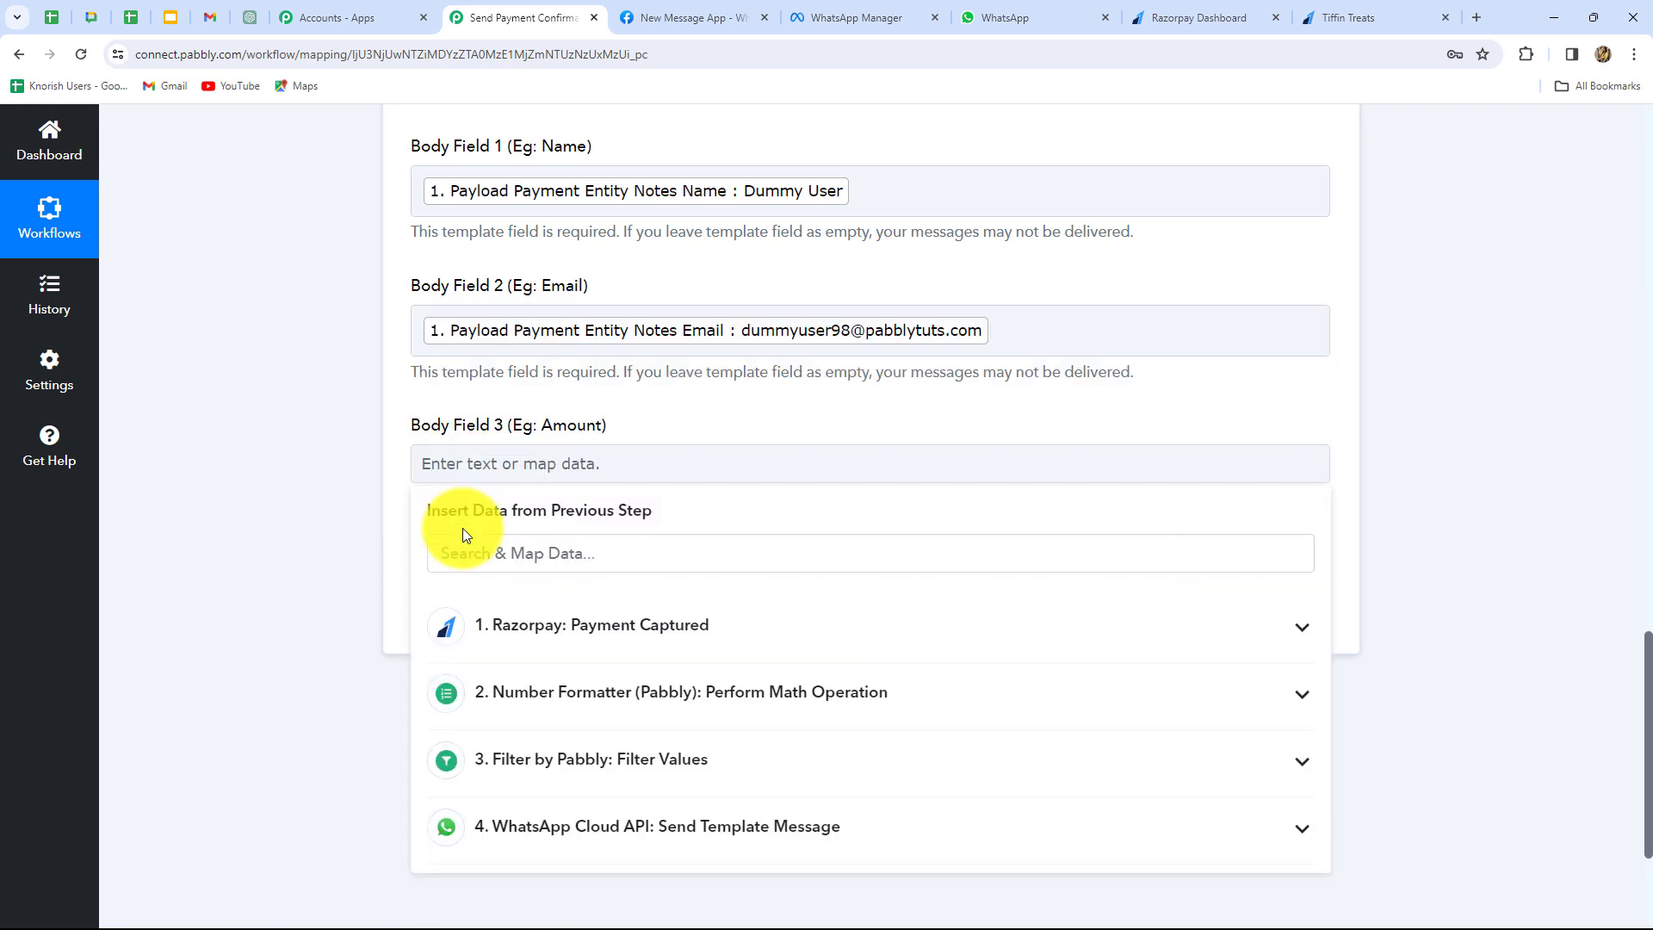
scroll(461, 535, down, 2)
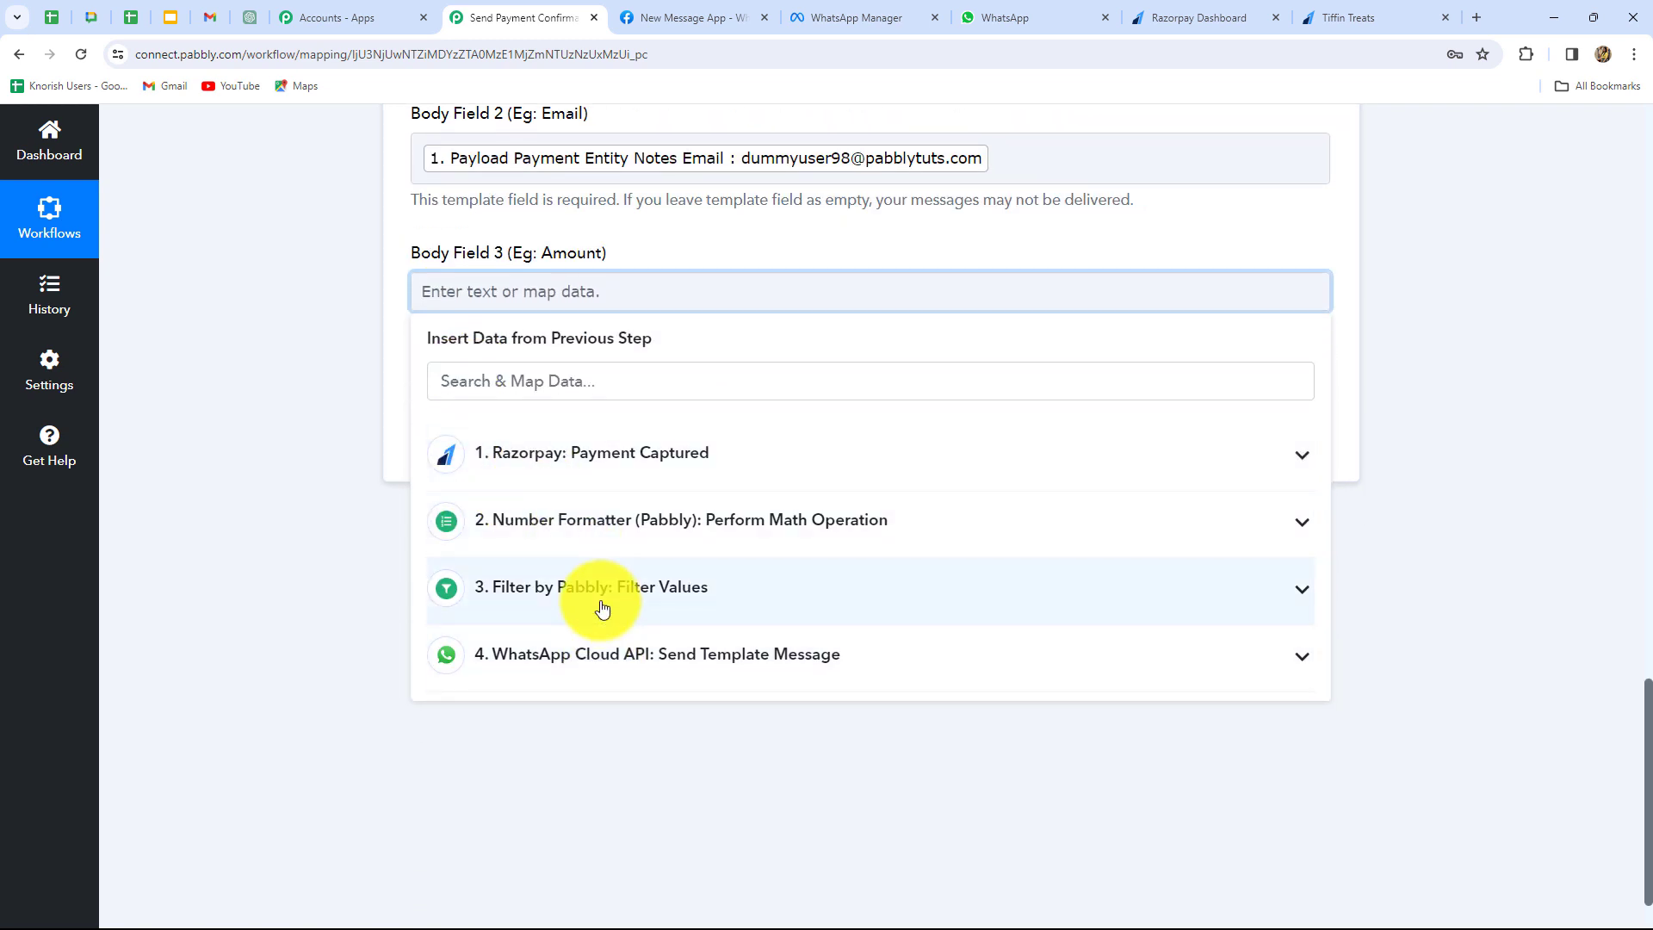
click(719, 540)
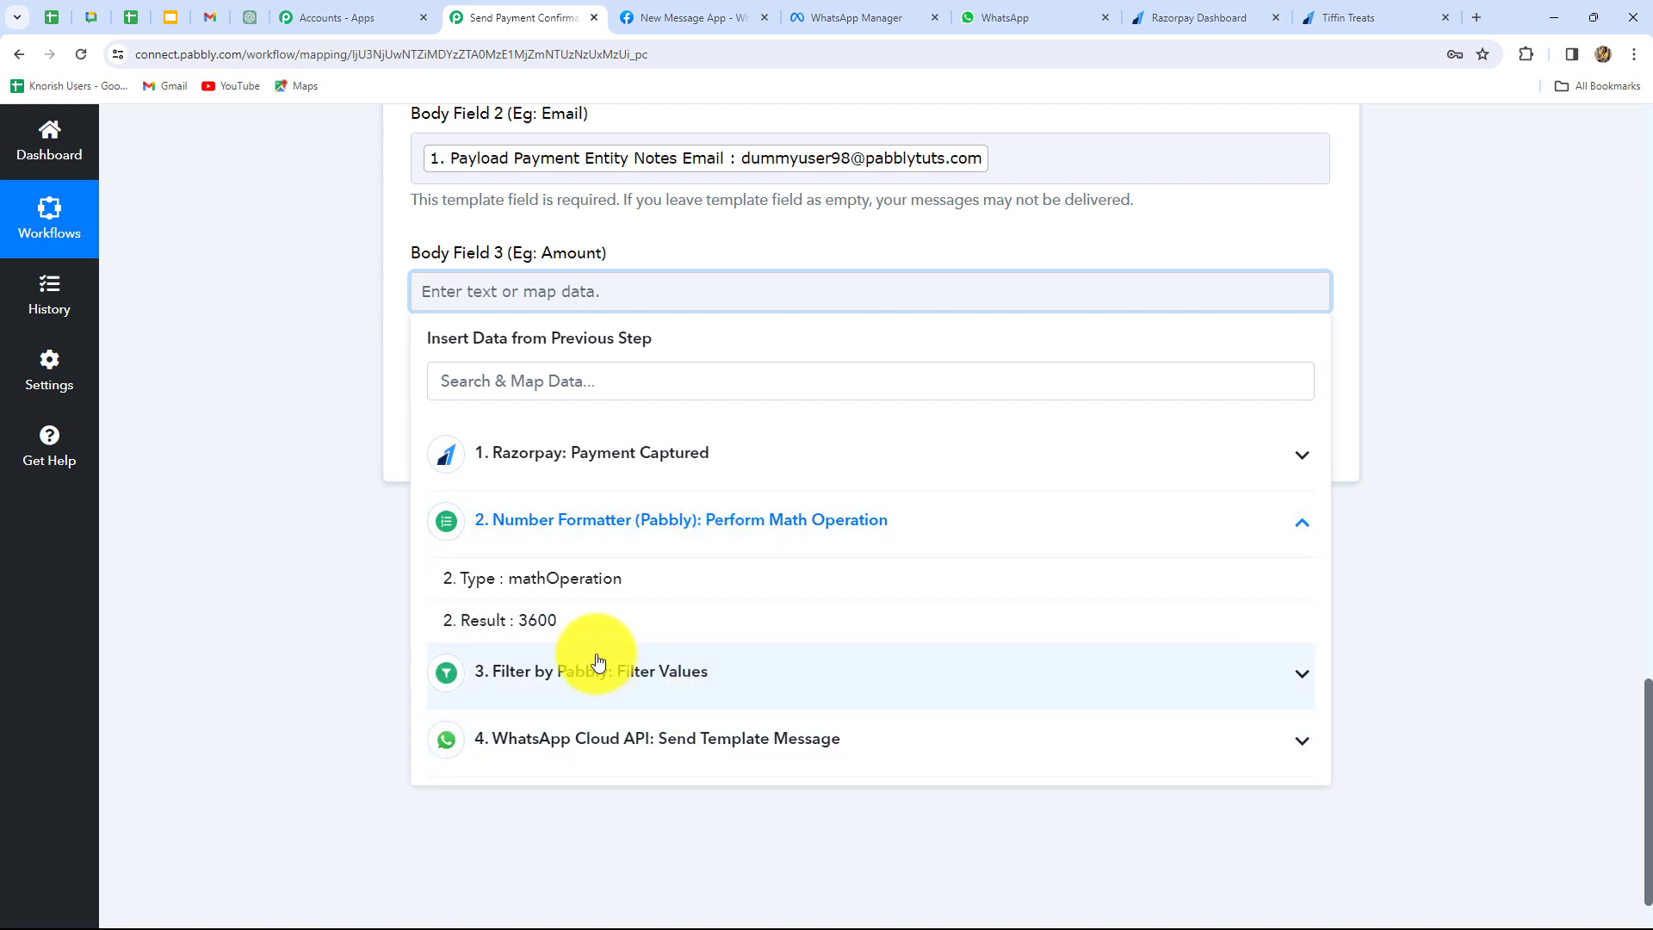
click(542, 627)
click(1518, 504)
click(613, 465)
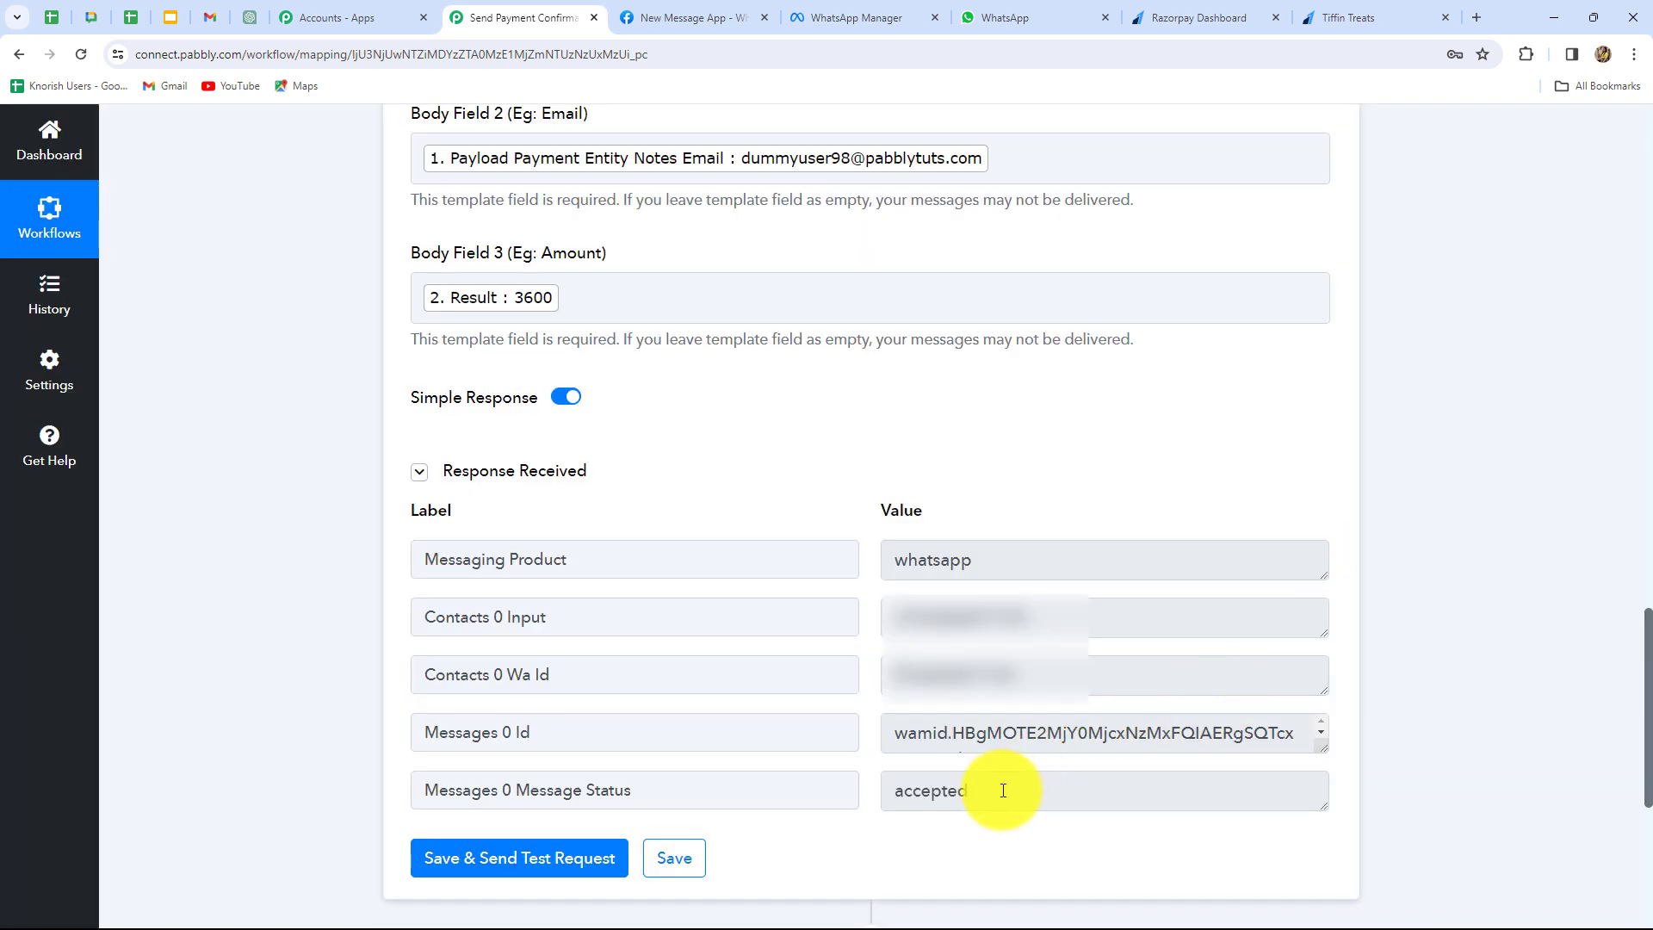
drag(997, 788, 849, 790)
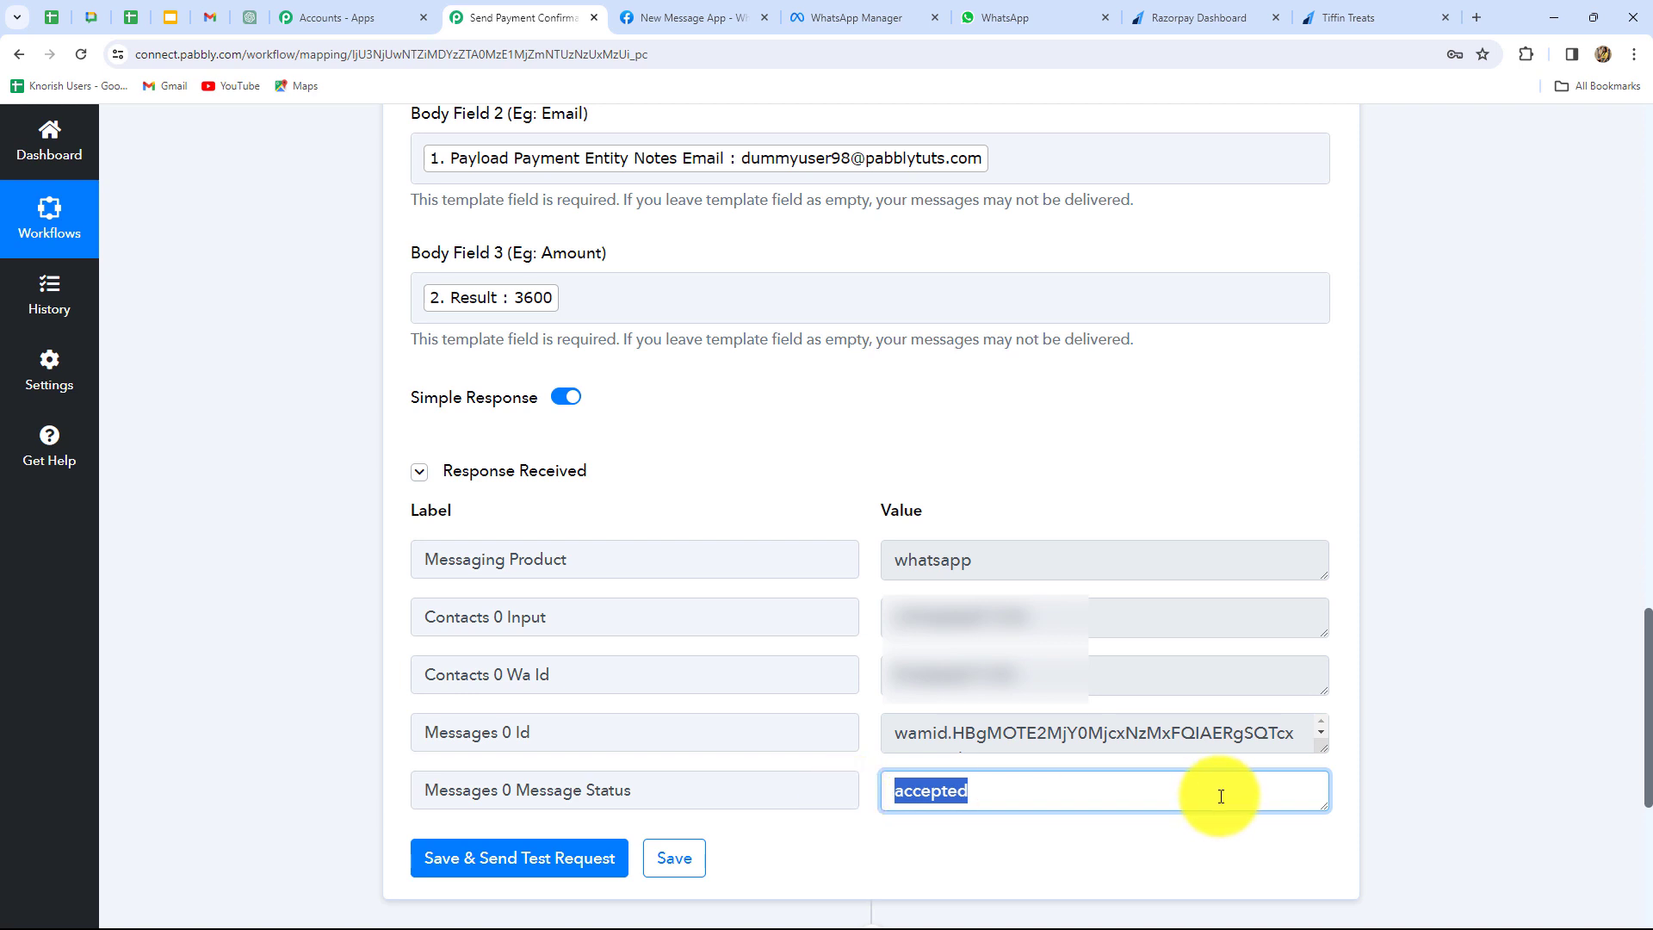
Check the WhatsApp Payment Received message shows name, email and amount 3600, then return to the workflow
click(1025, 11)
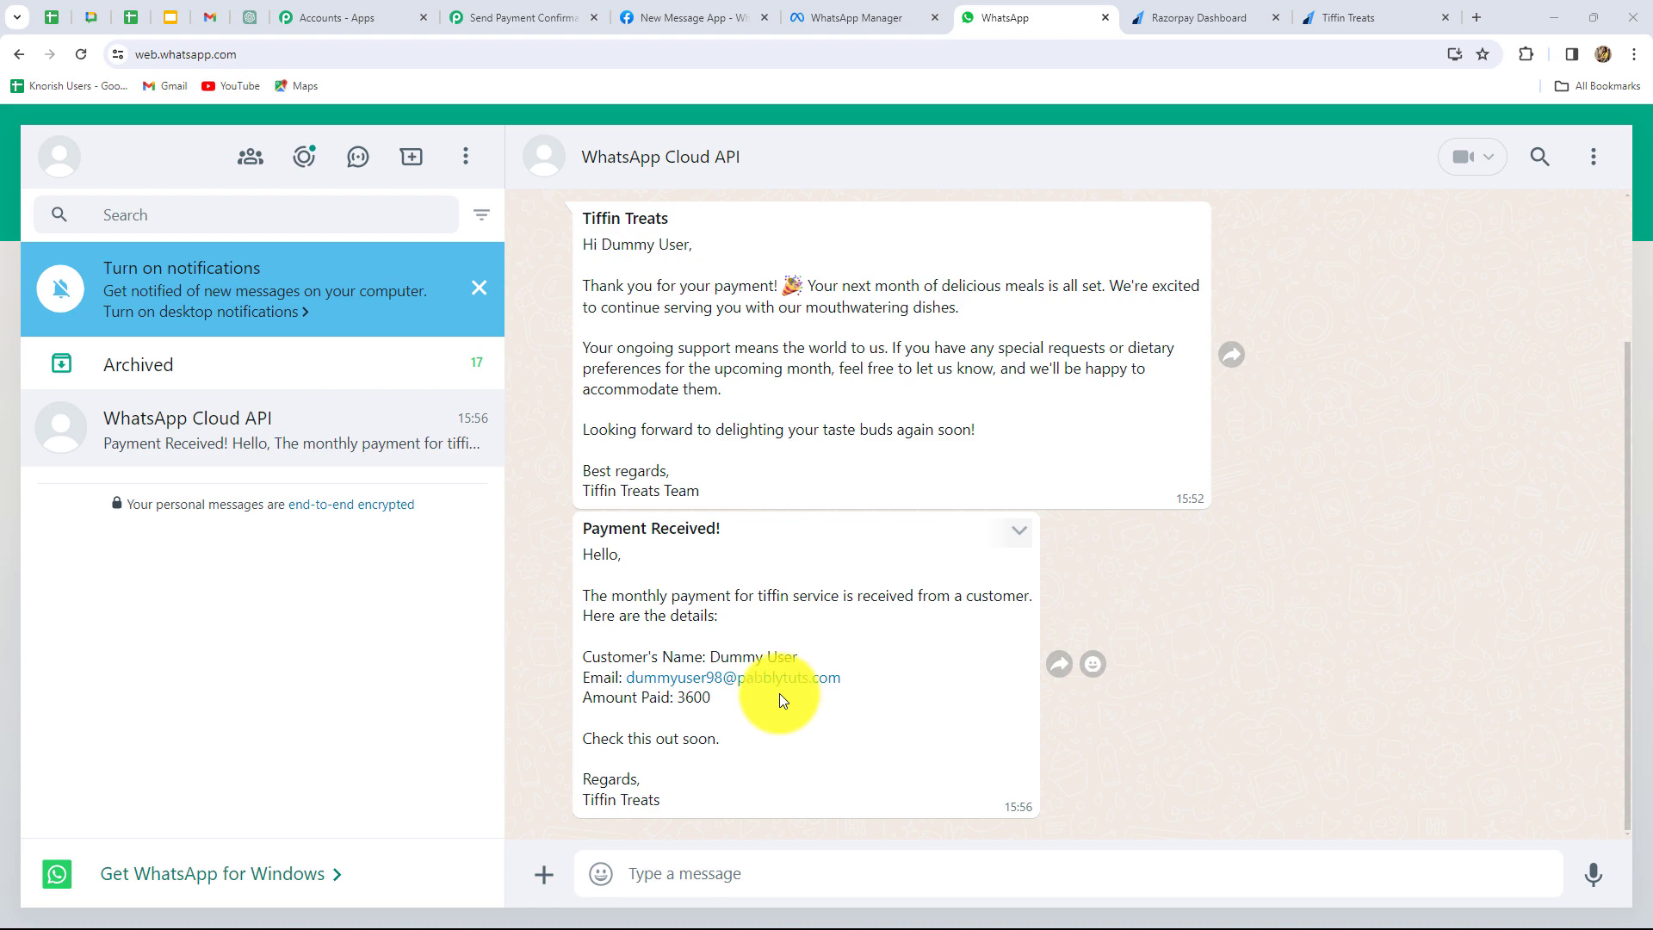
click(498, 17)
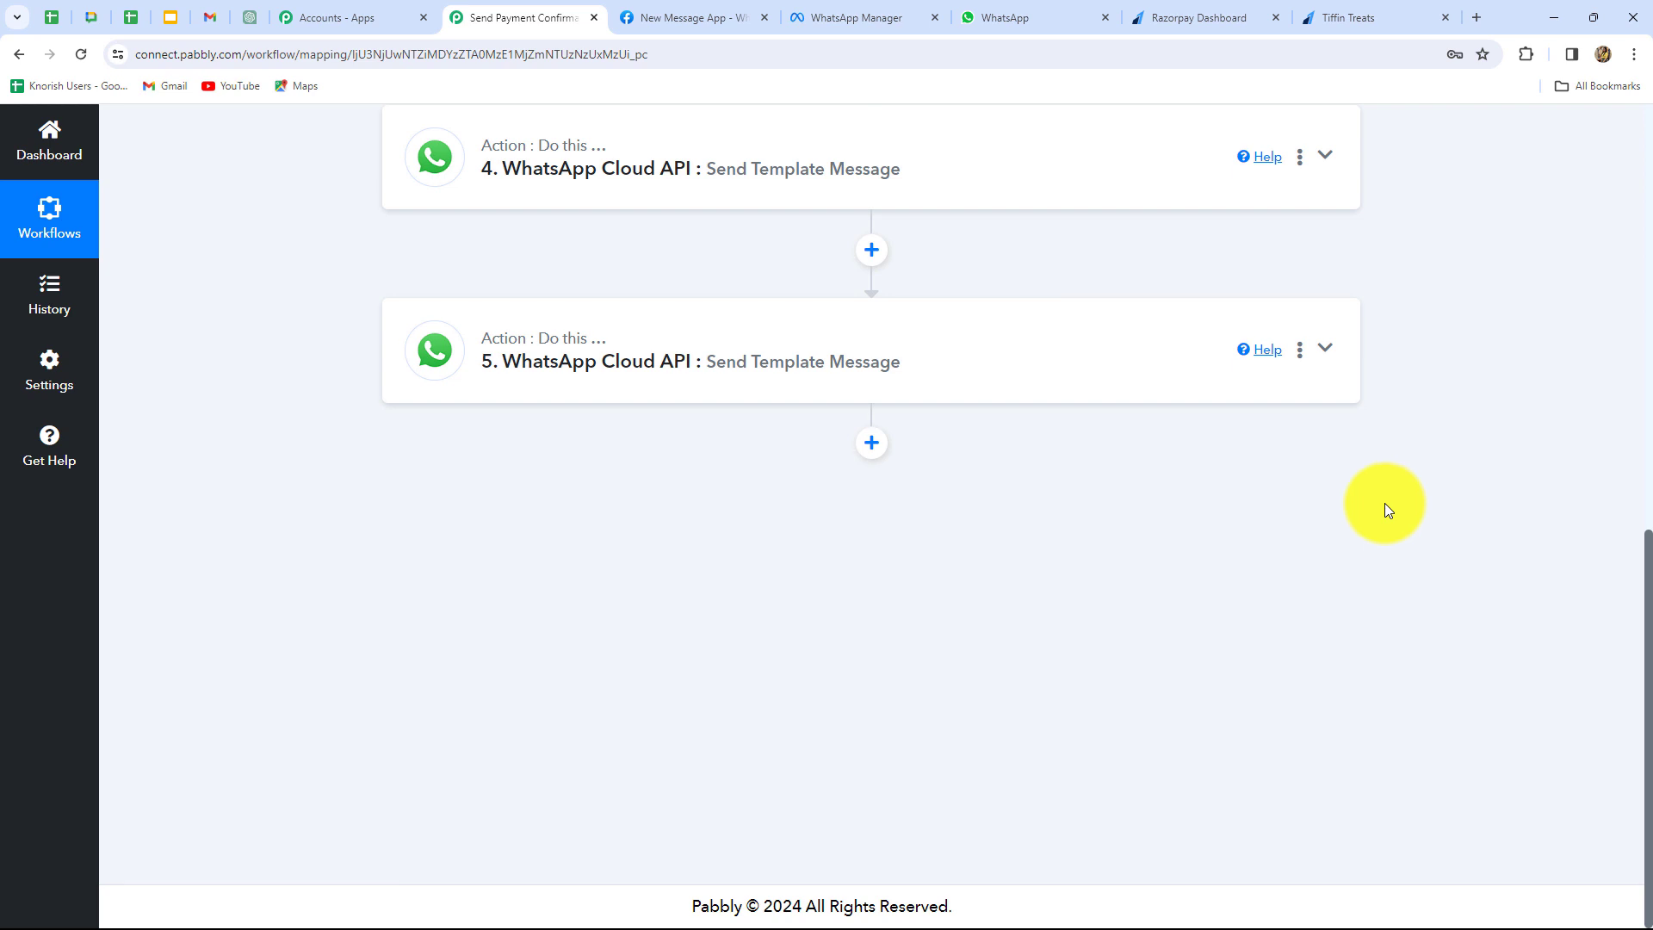
Add a Delay by Pabbly step with the Add Time Delay action after step 5 and connect it
scroll(1390, 512, up, 6)
scroll(1412, 552, down, 6)
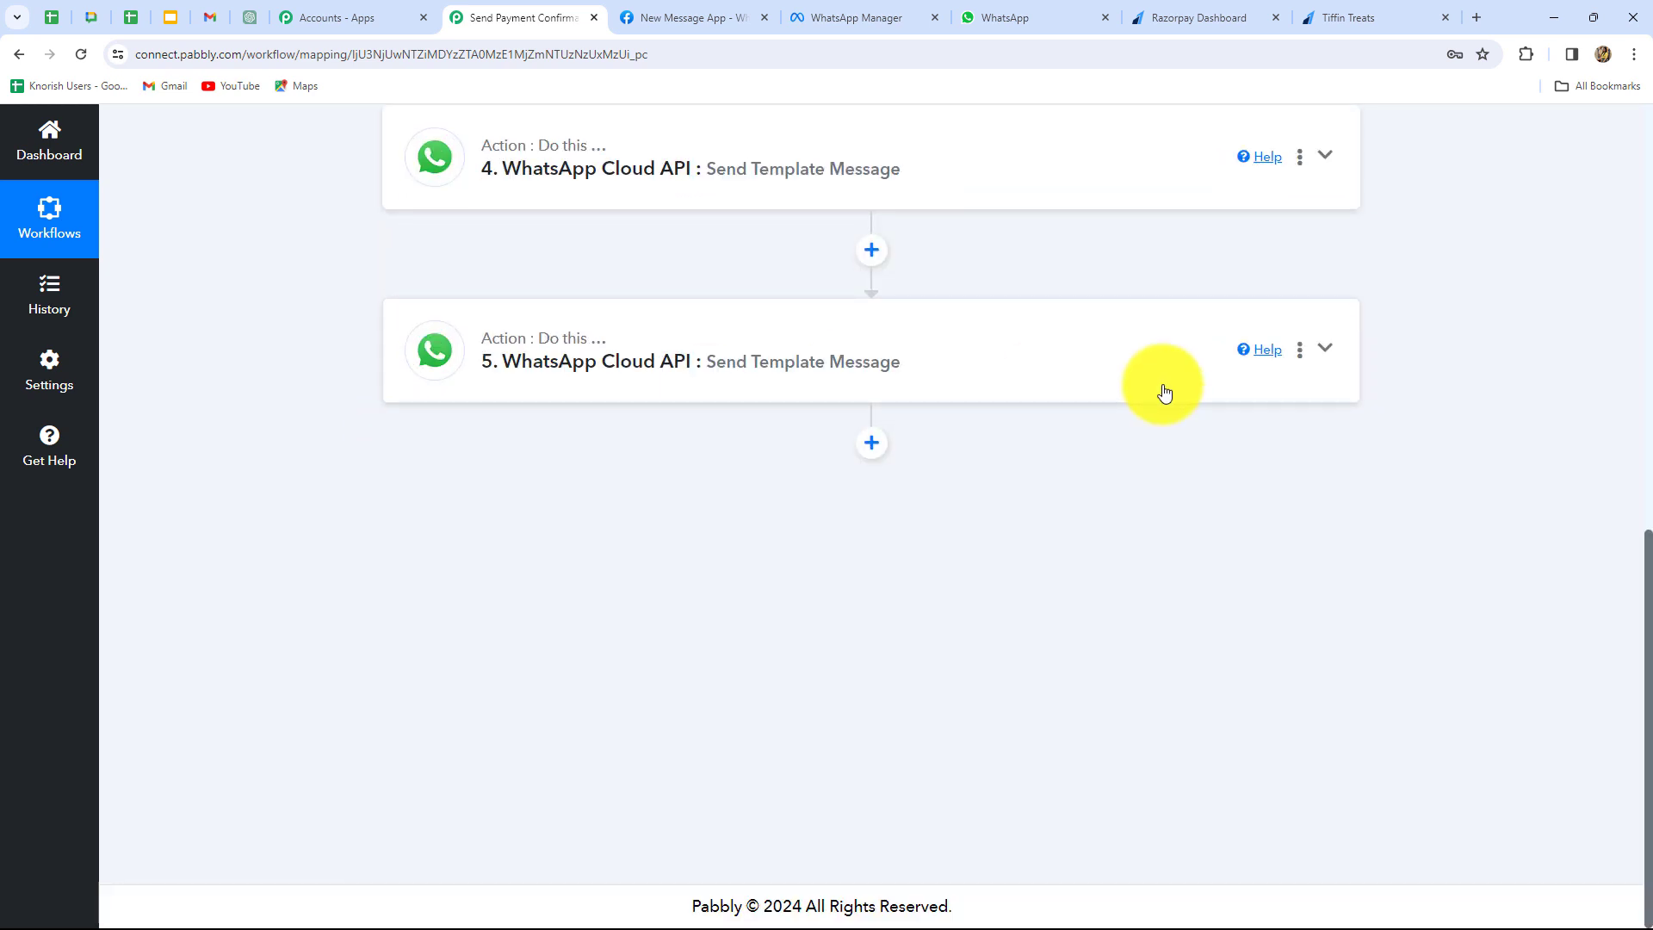
scroll(719, 488, up, 3)
scroll(720, 487, down, 2)
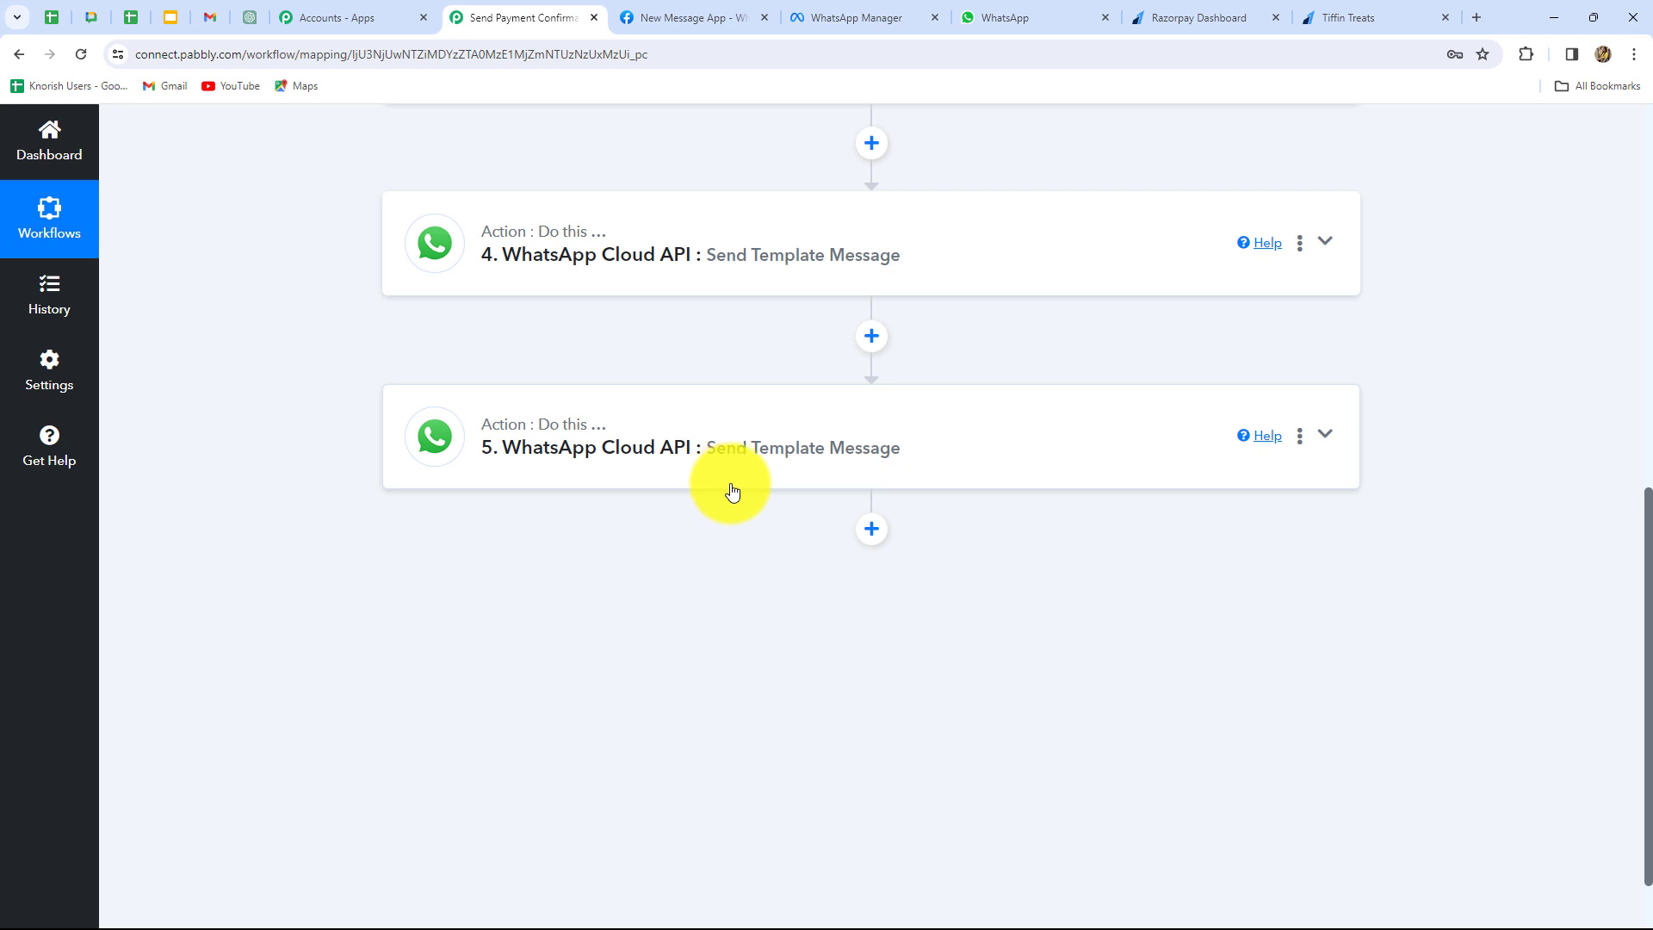
scroll(881, 547, down, 1)
click(870, 445)
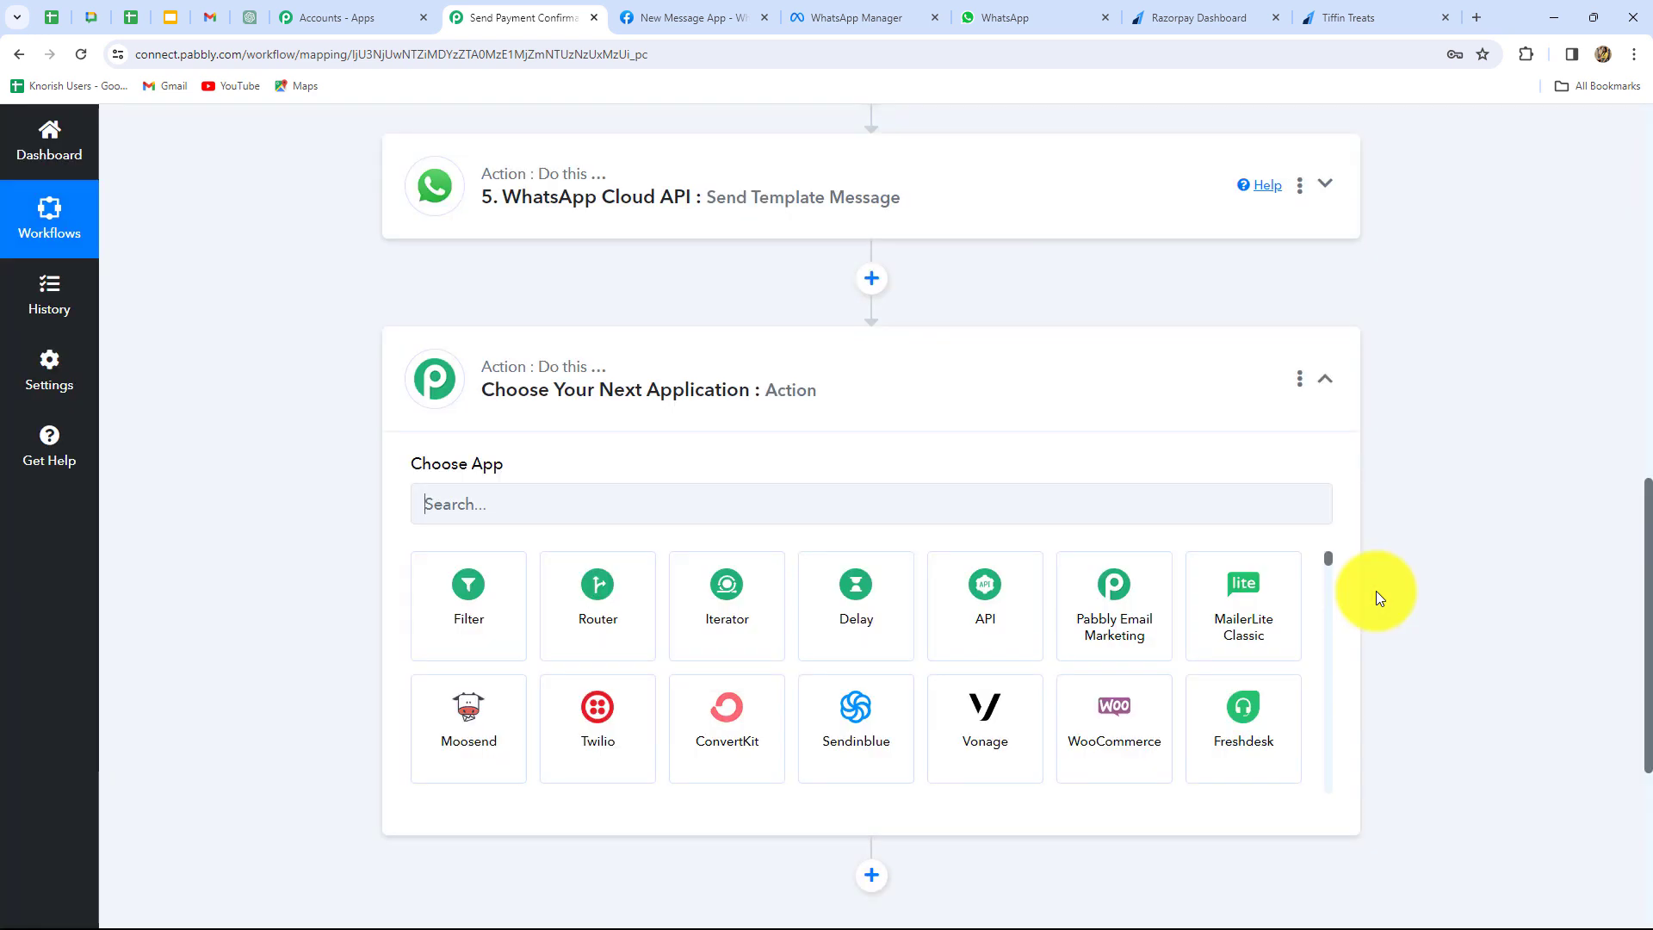
click(830, 602)
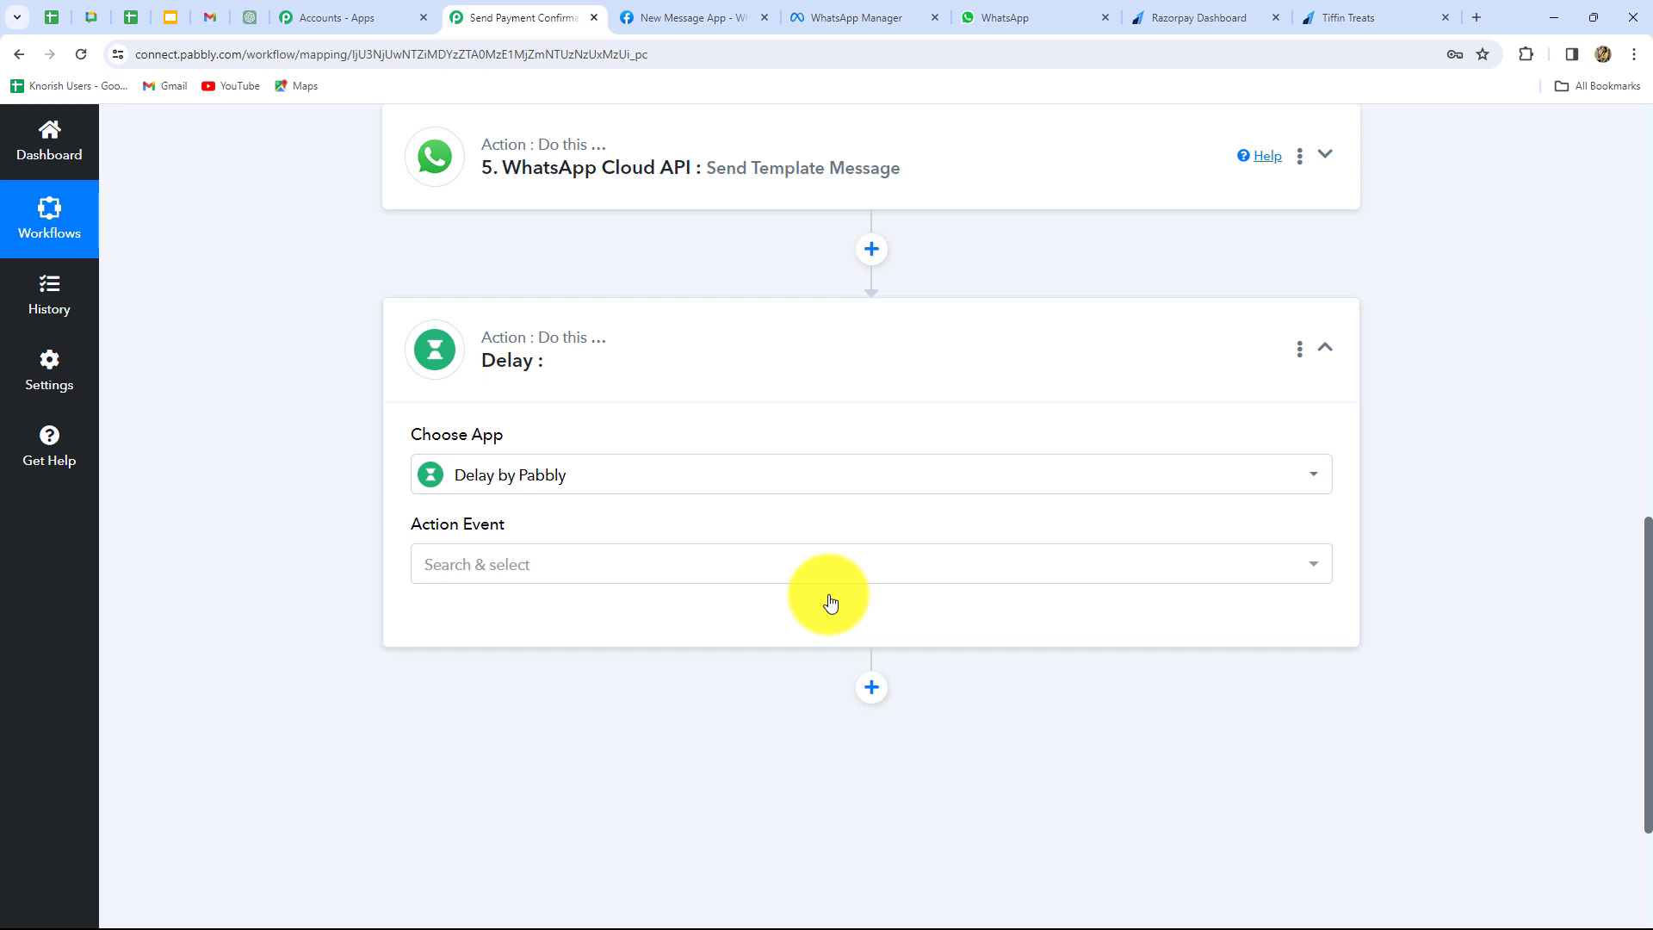
click(436, 565)
click(469, 668)
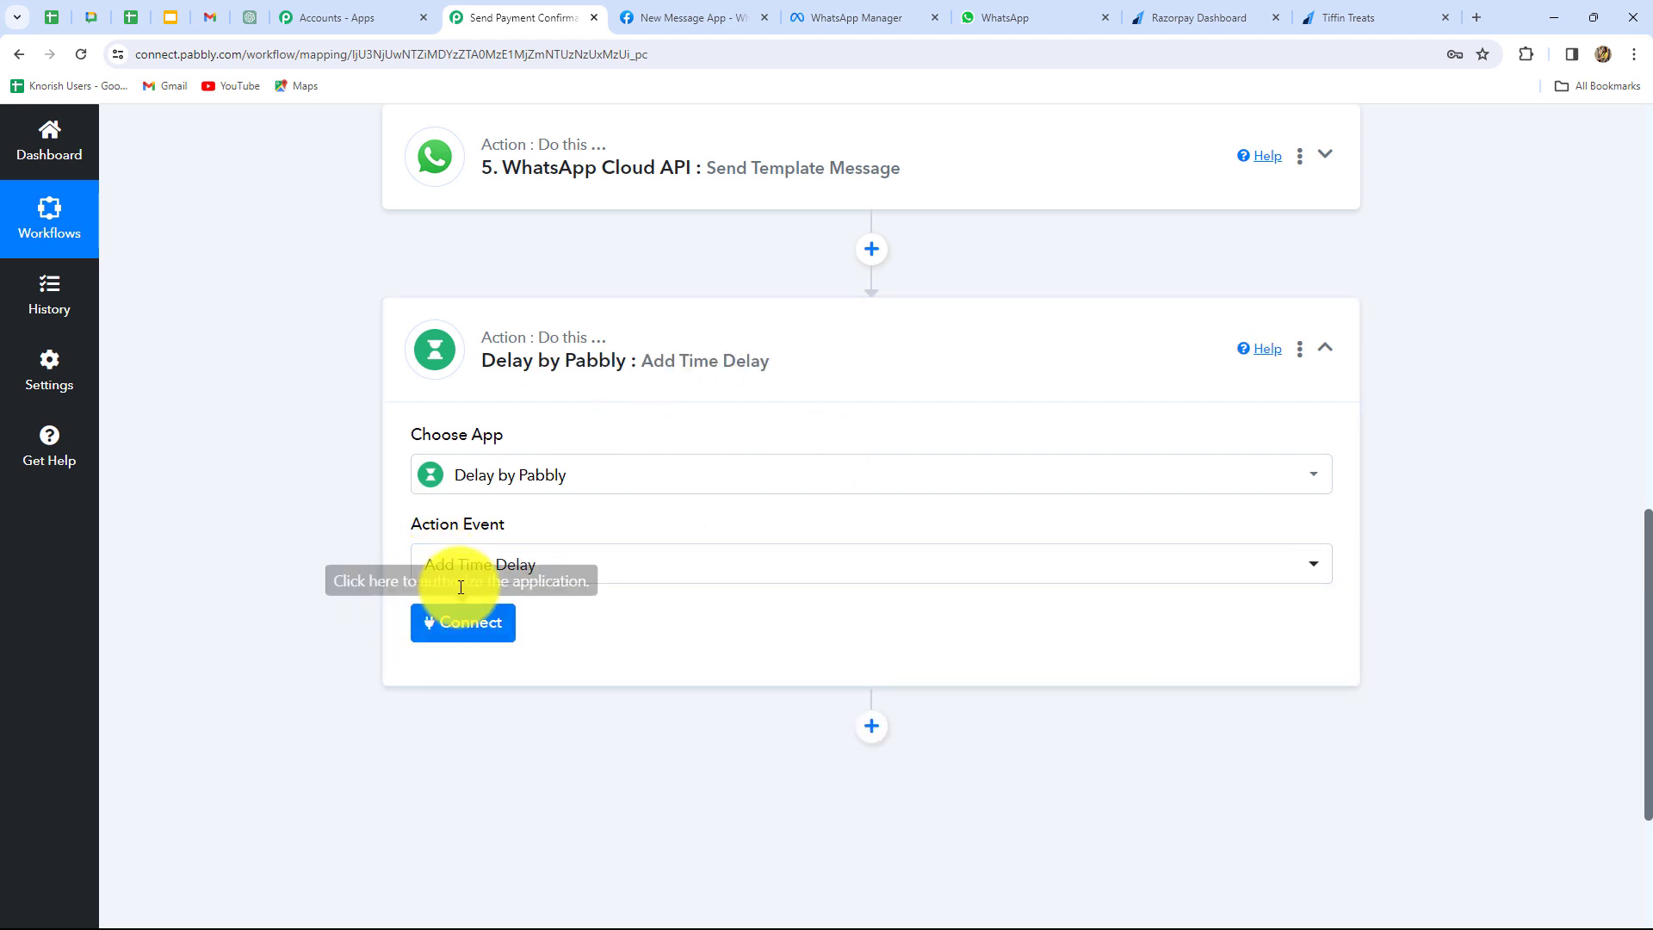
click(485, 632)
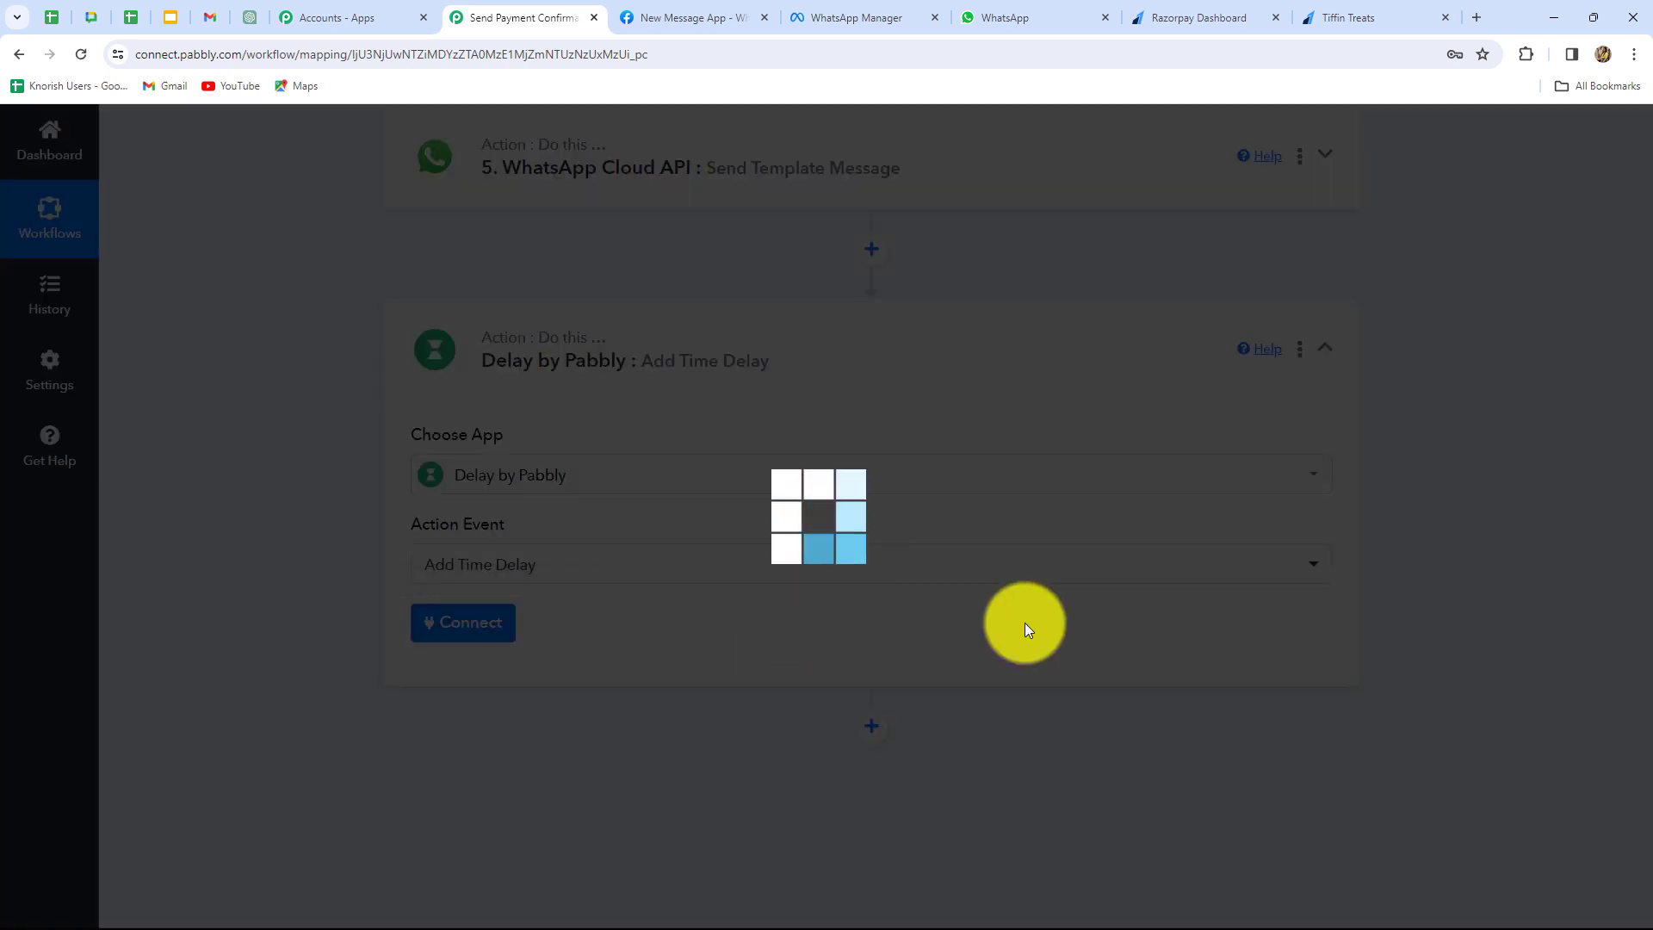
scroll(1025, 623, down, 5)
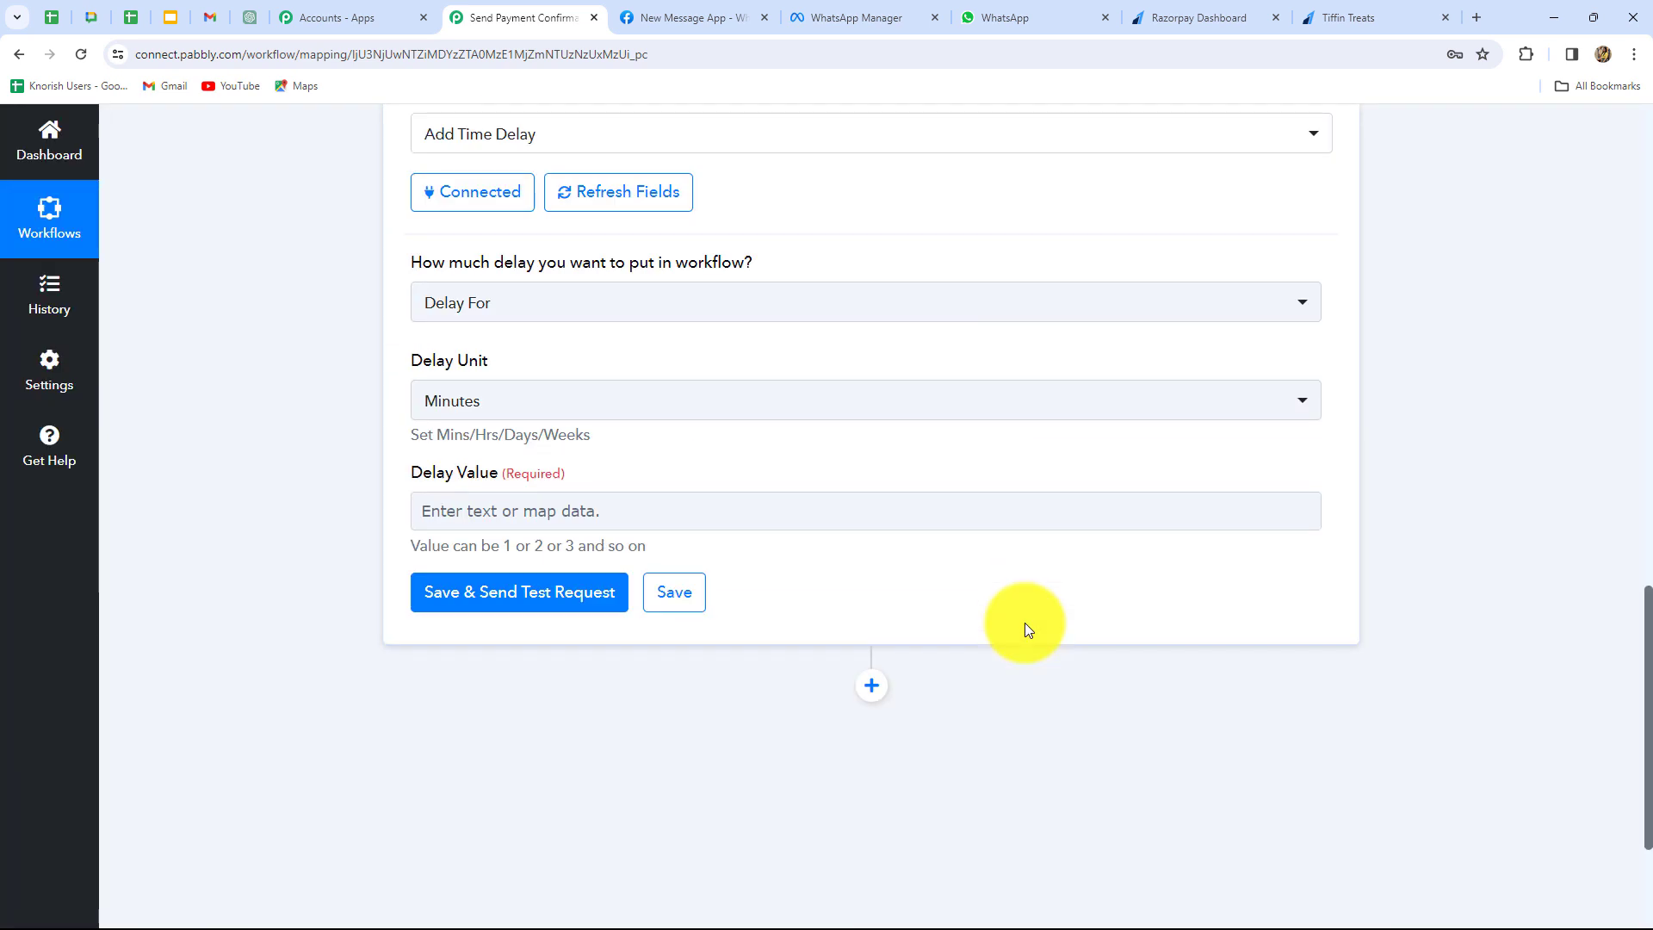
Configure the delay as Delay For, unit Days, value 28
mouse_move(446, 267)
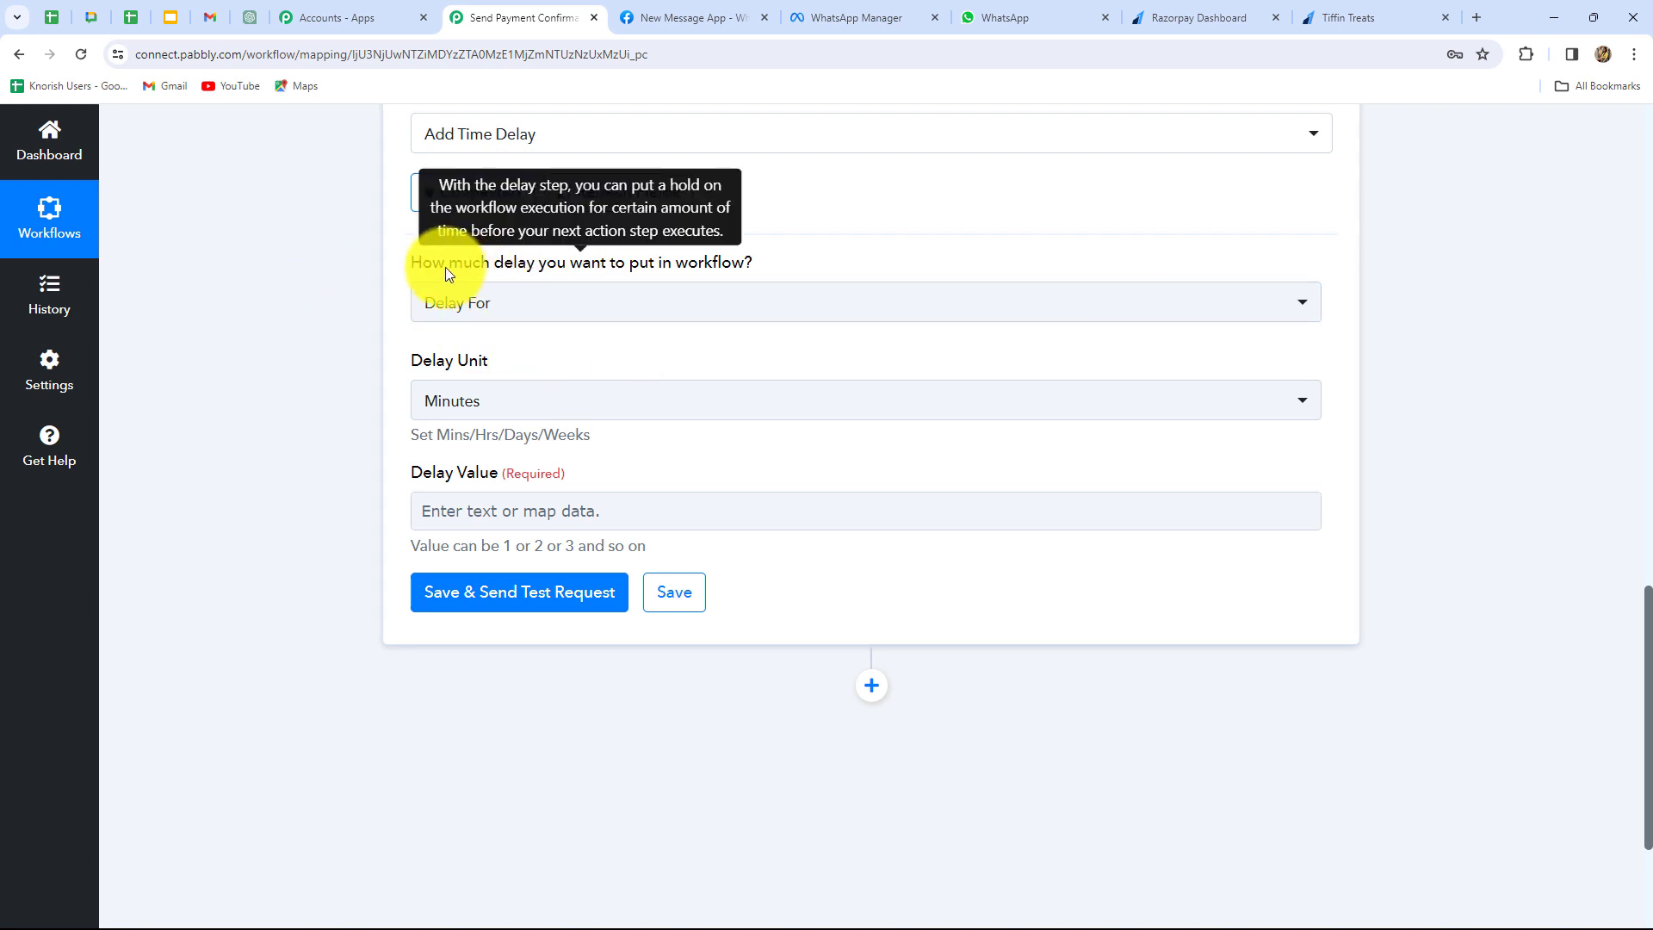
click(647, 308)
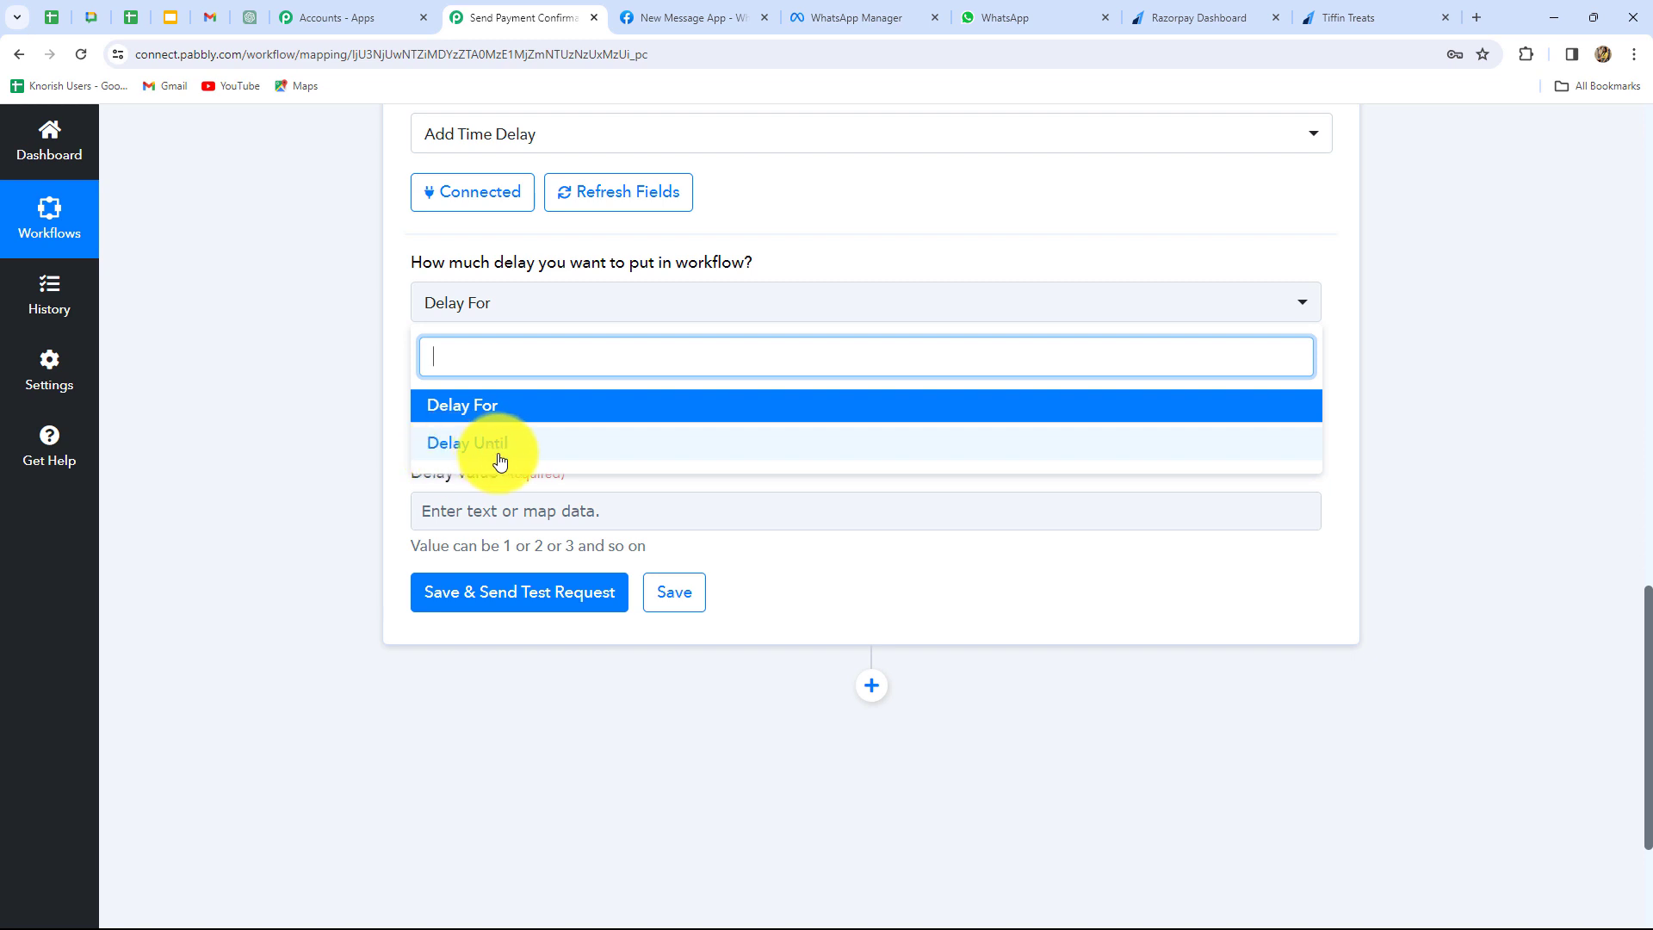
click(439, 411)
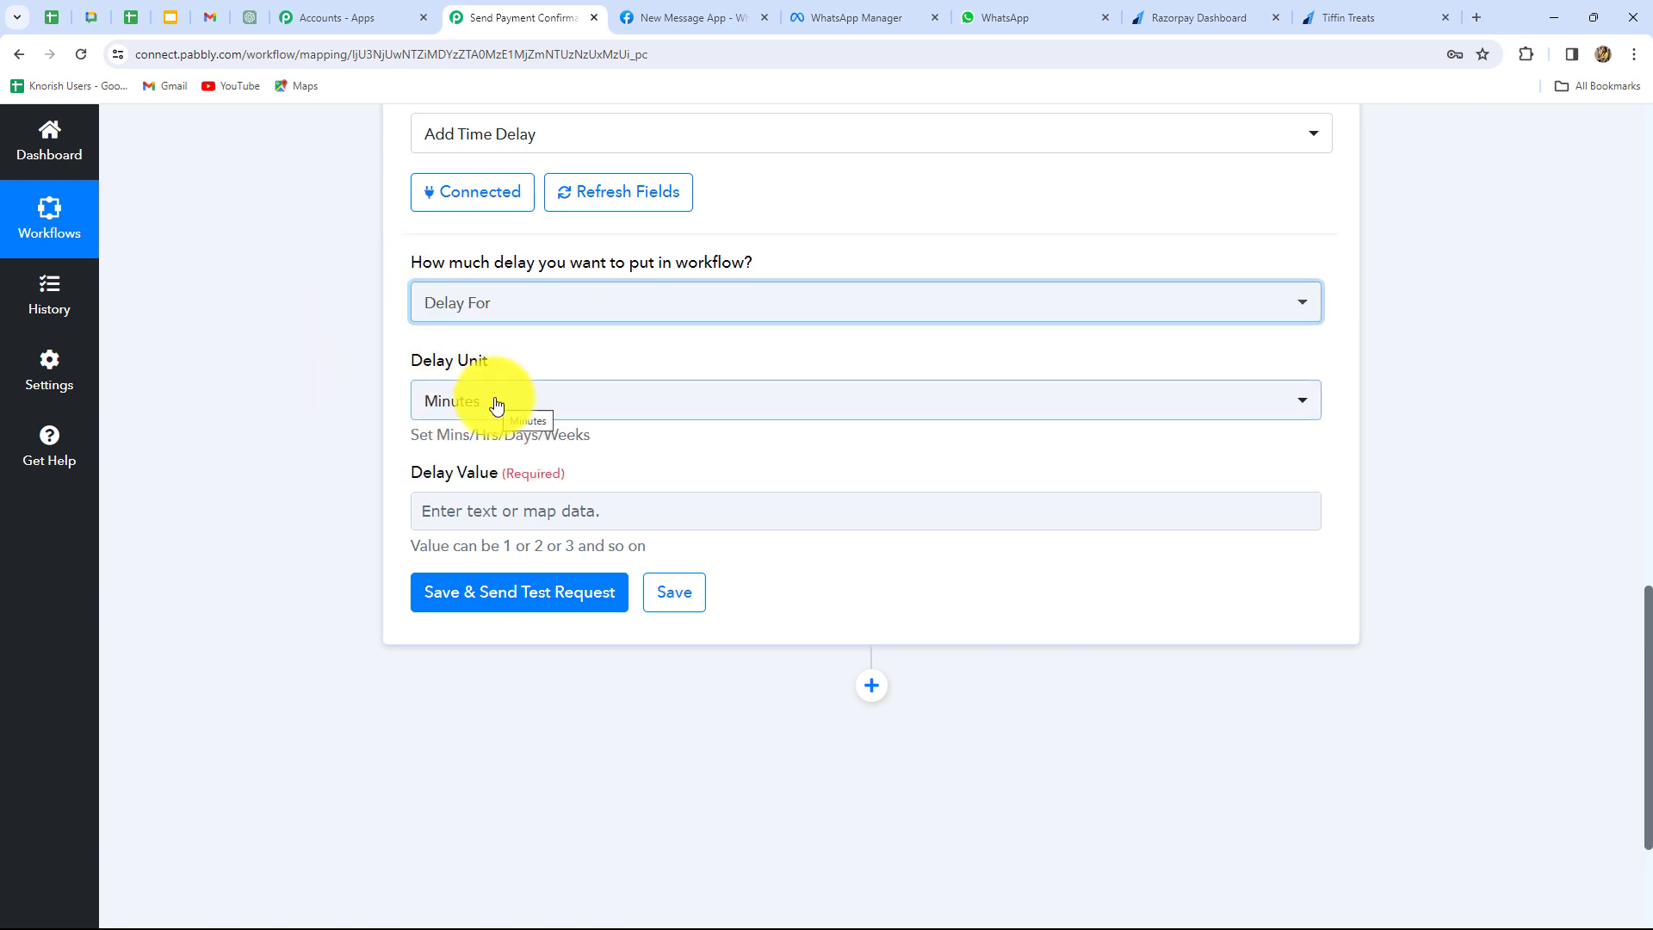
click(480, 409)
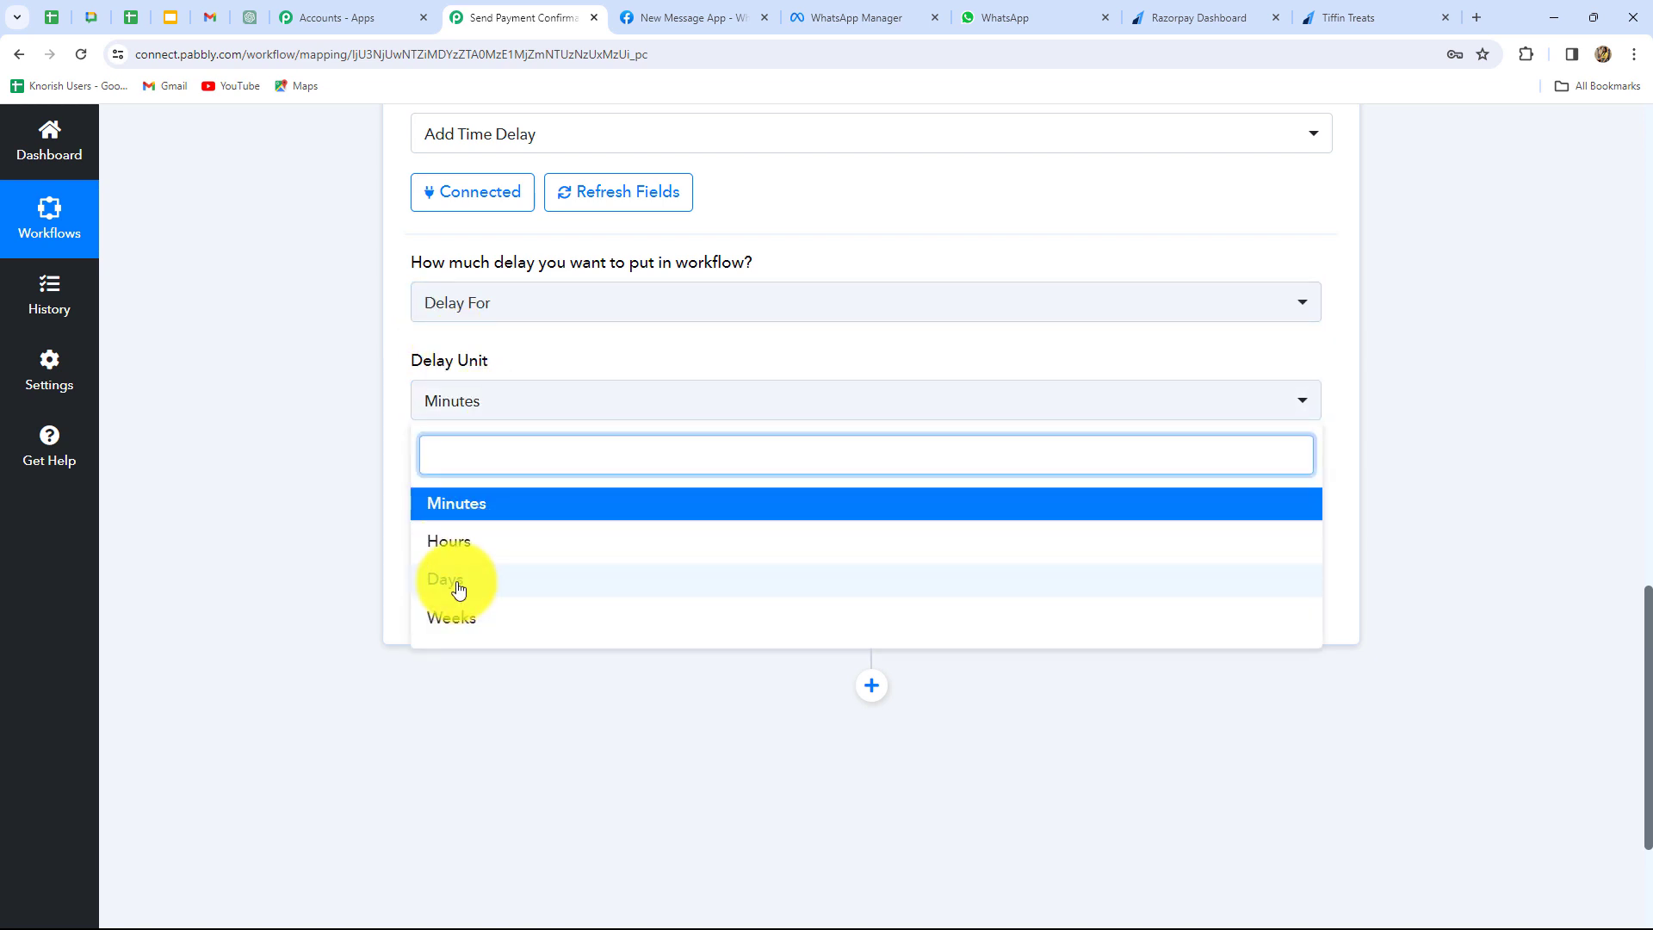
click(454, 582)
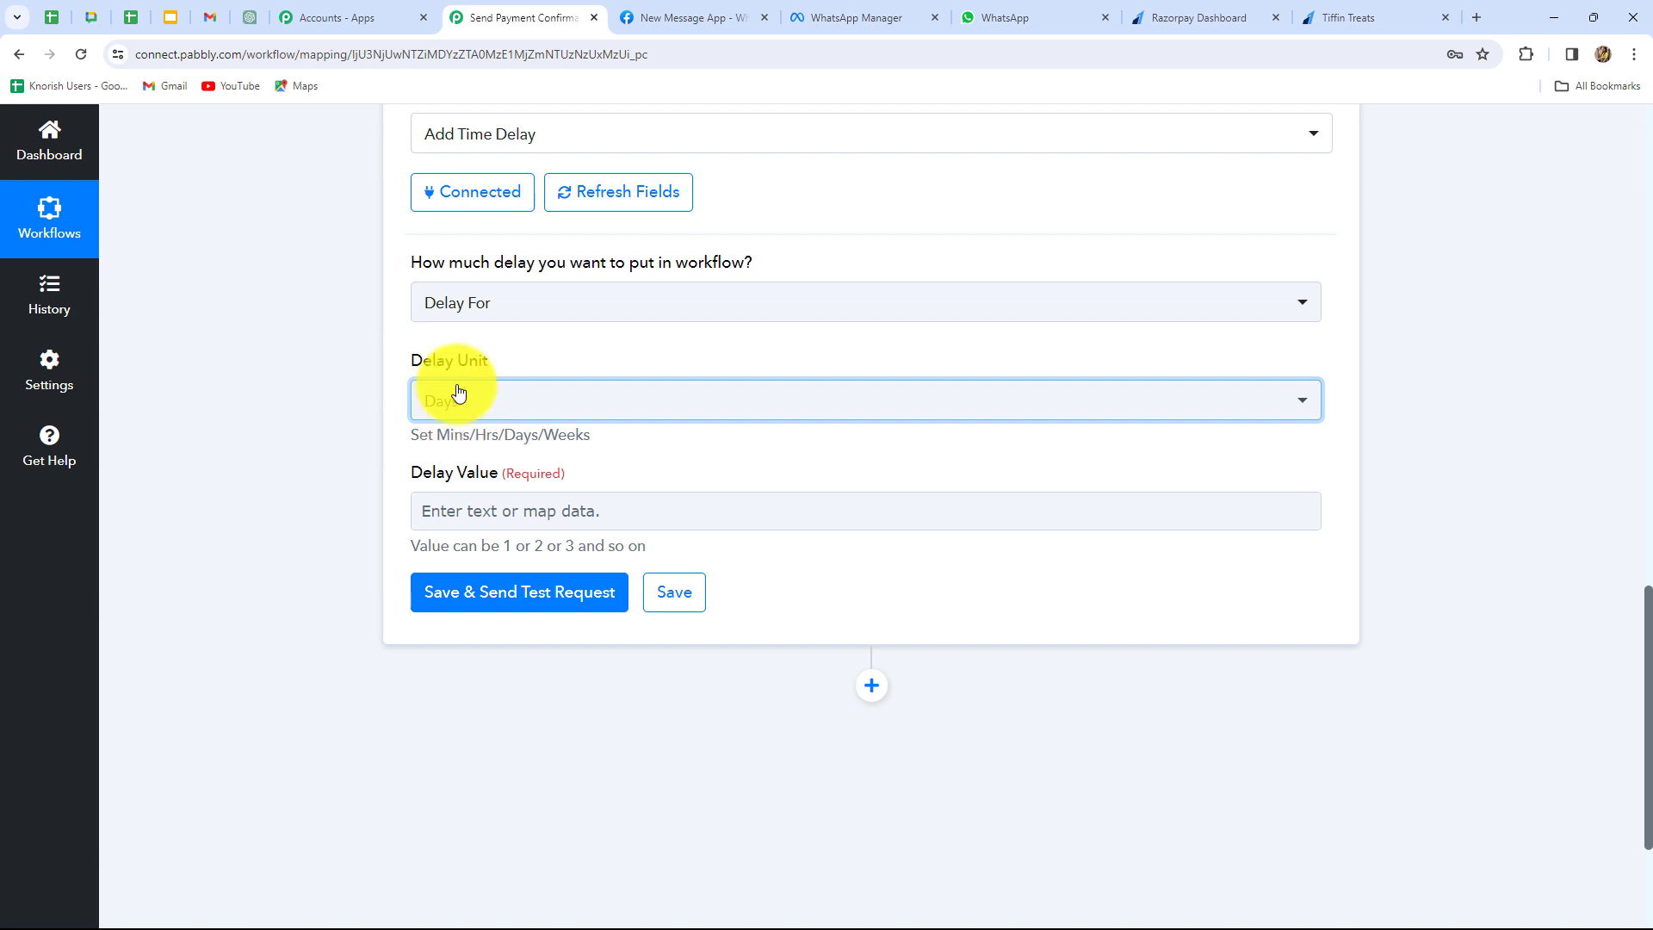
click(483, 510)
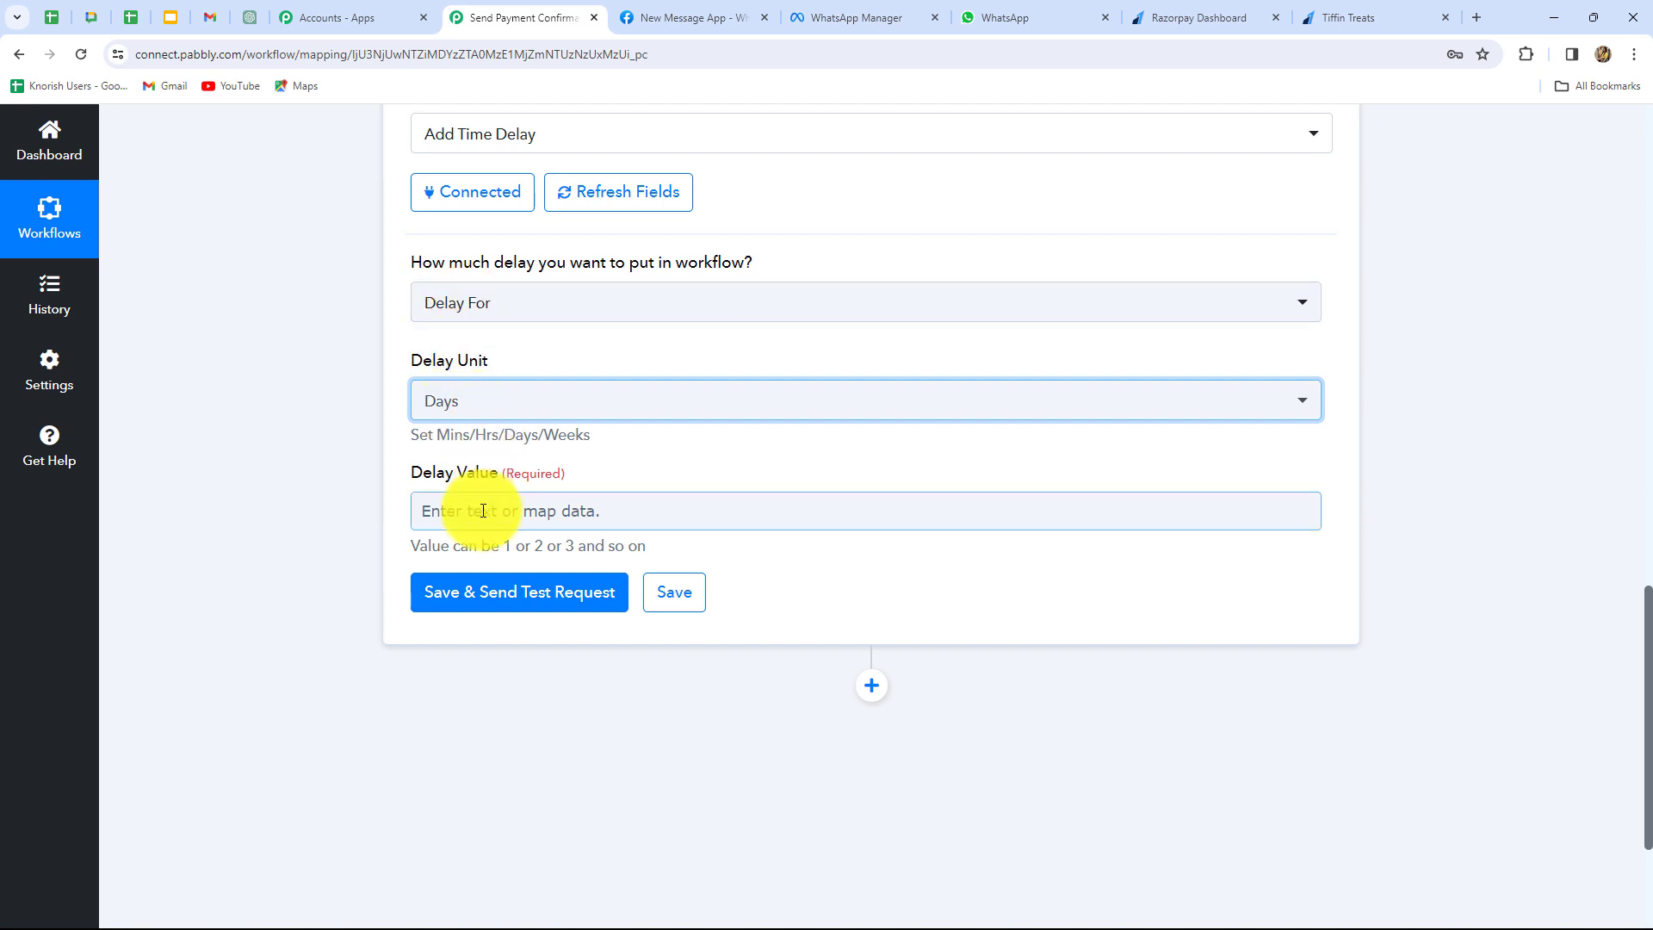
click(483, 511)
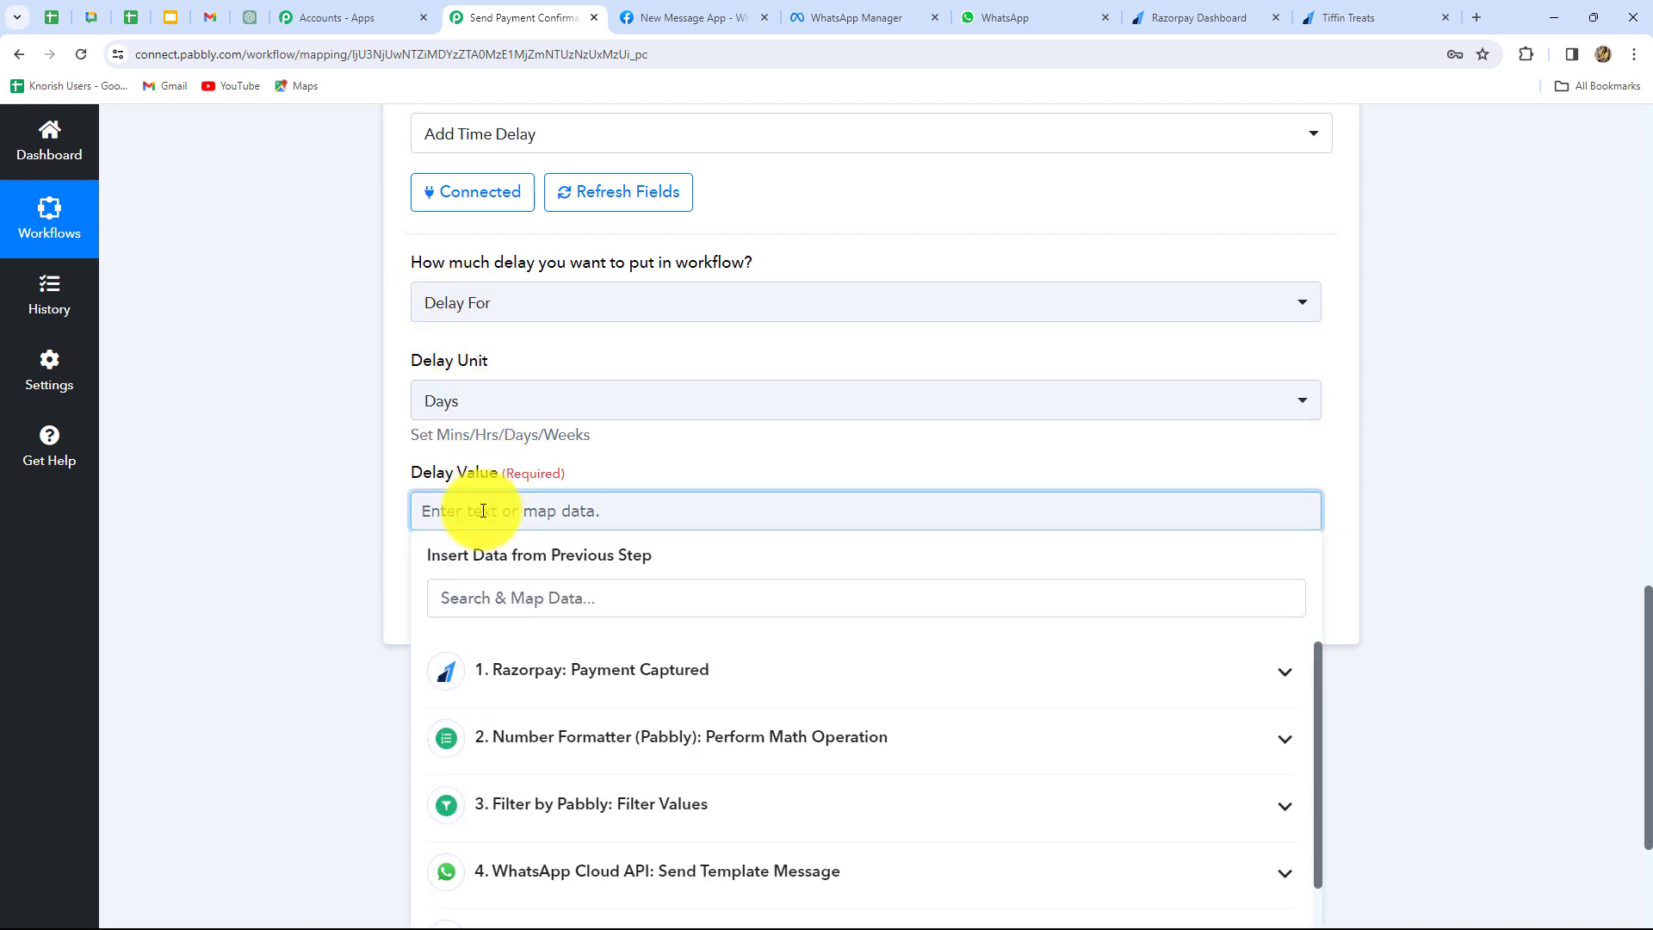
text(28)
click(349, 564)
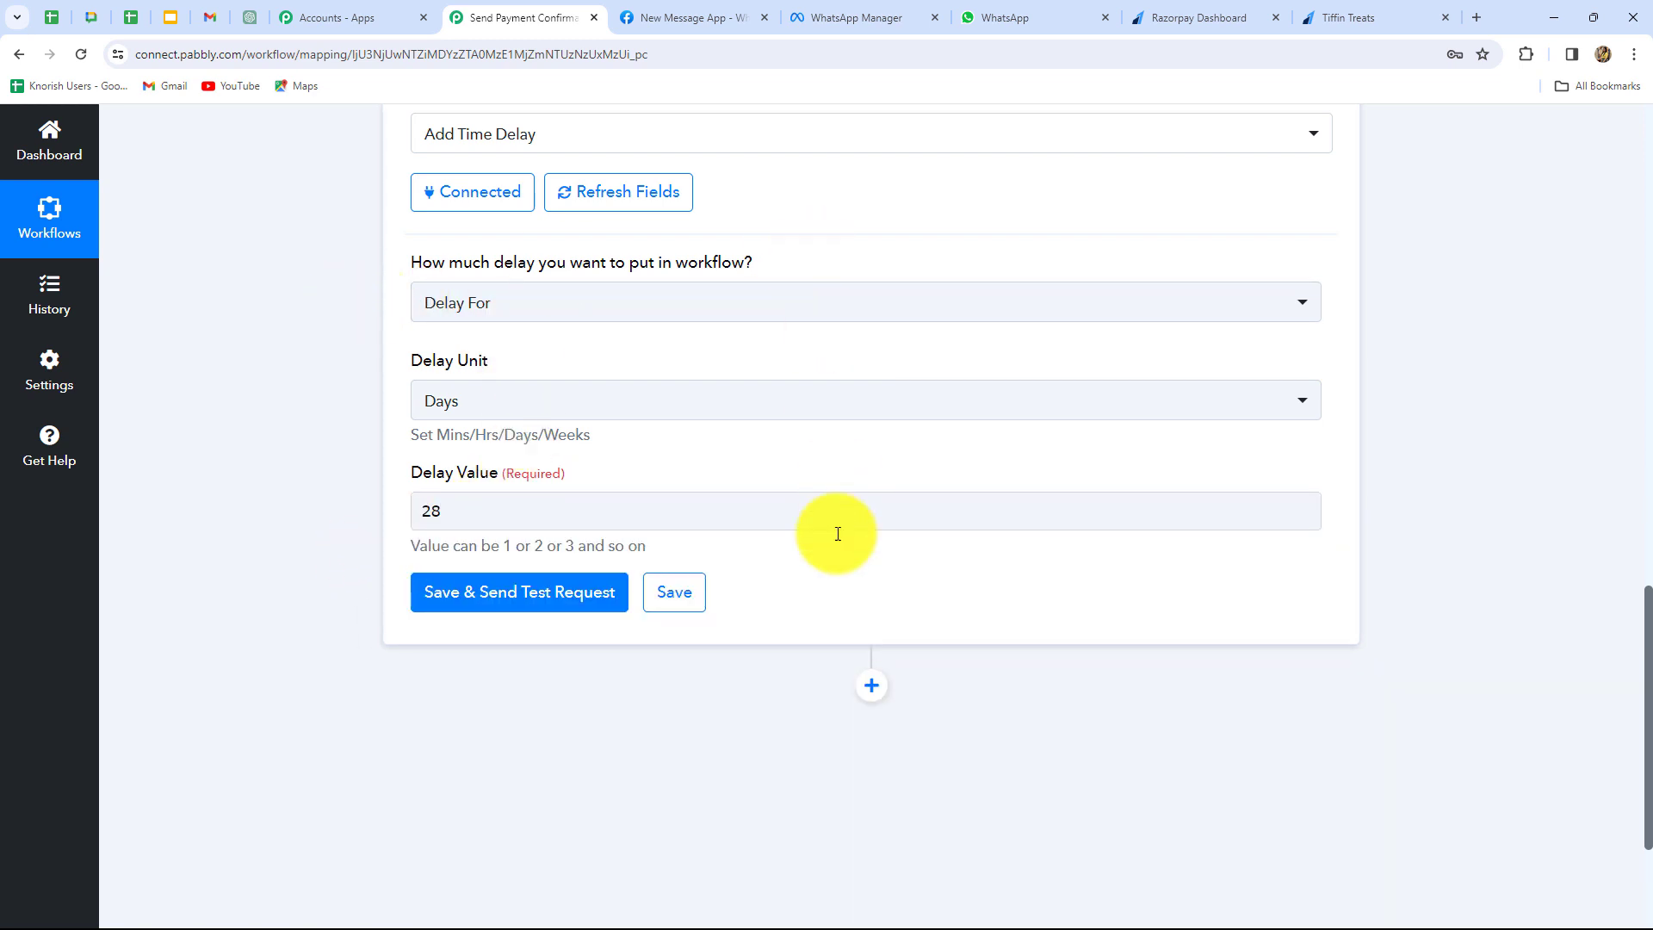
Test the delay step, confirm the 'Delayed for 28 Days' response, and add a new step after it
click(502, 597)
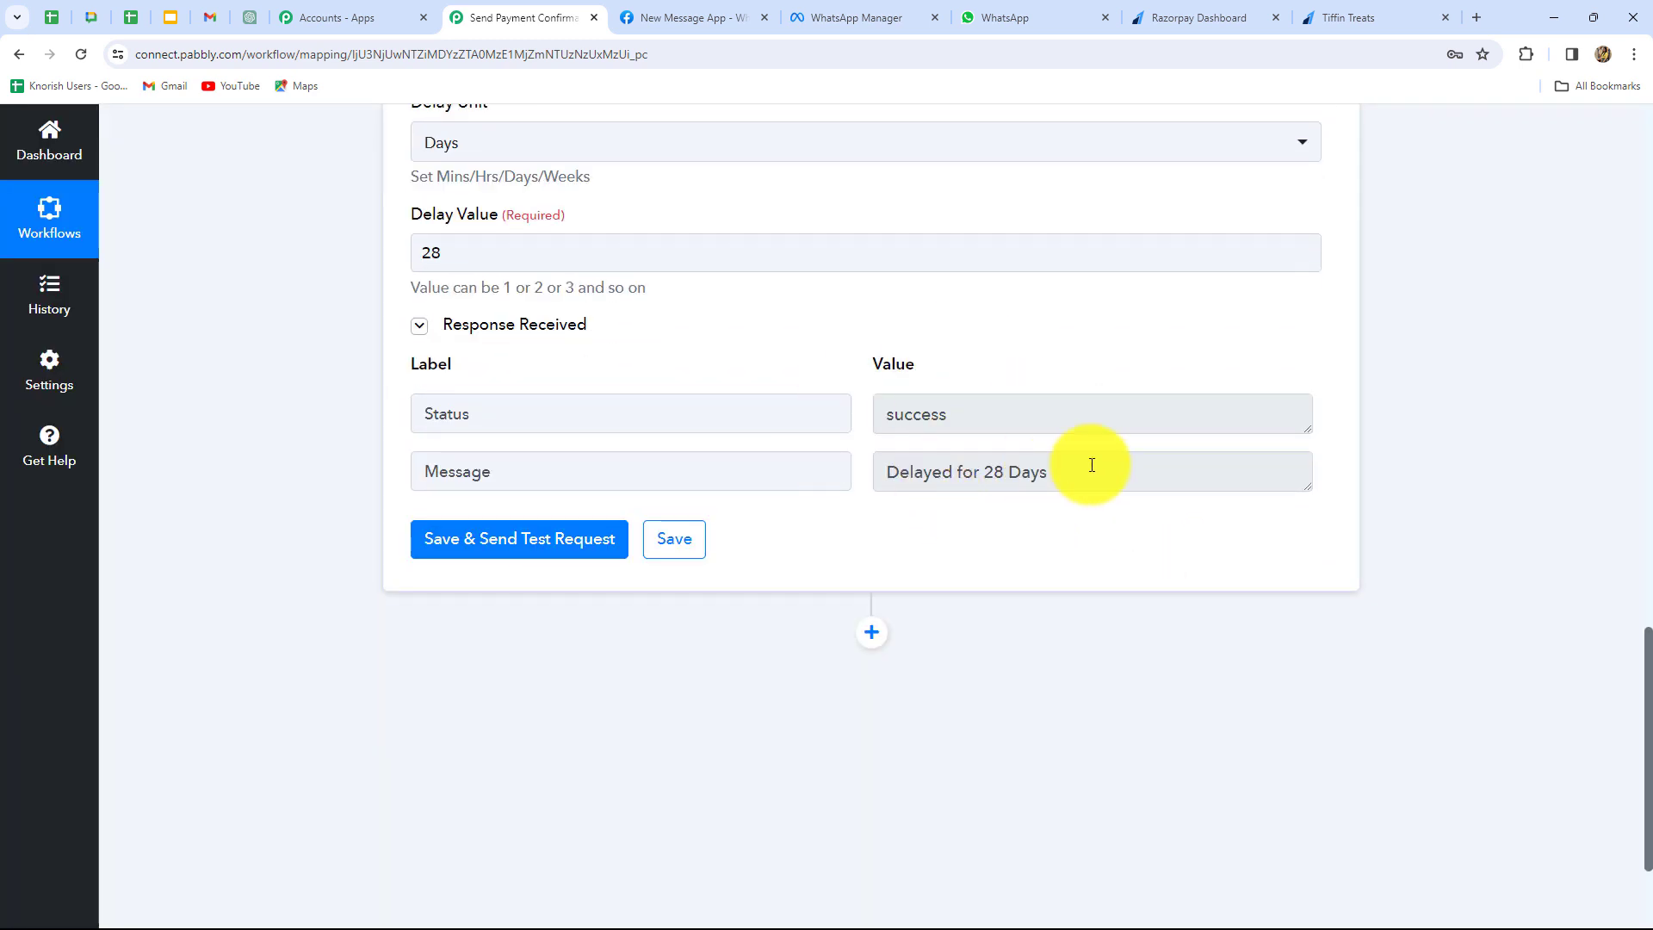
drag(1092, 465, 861, 473)
click(927, 525)
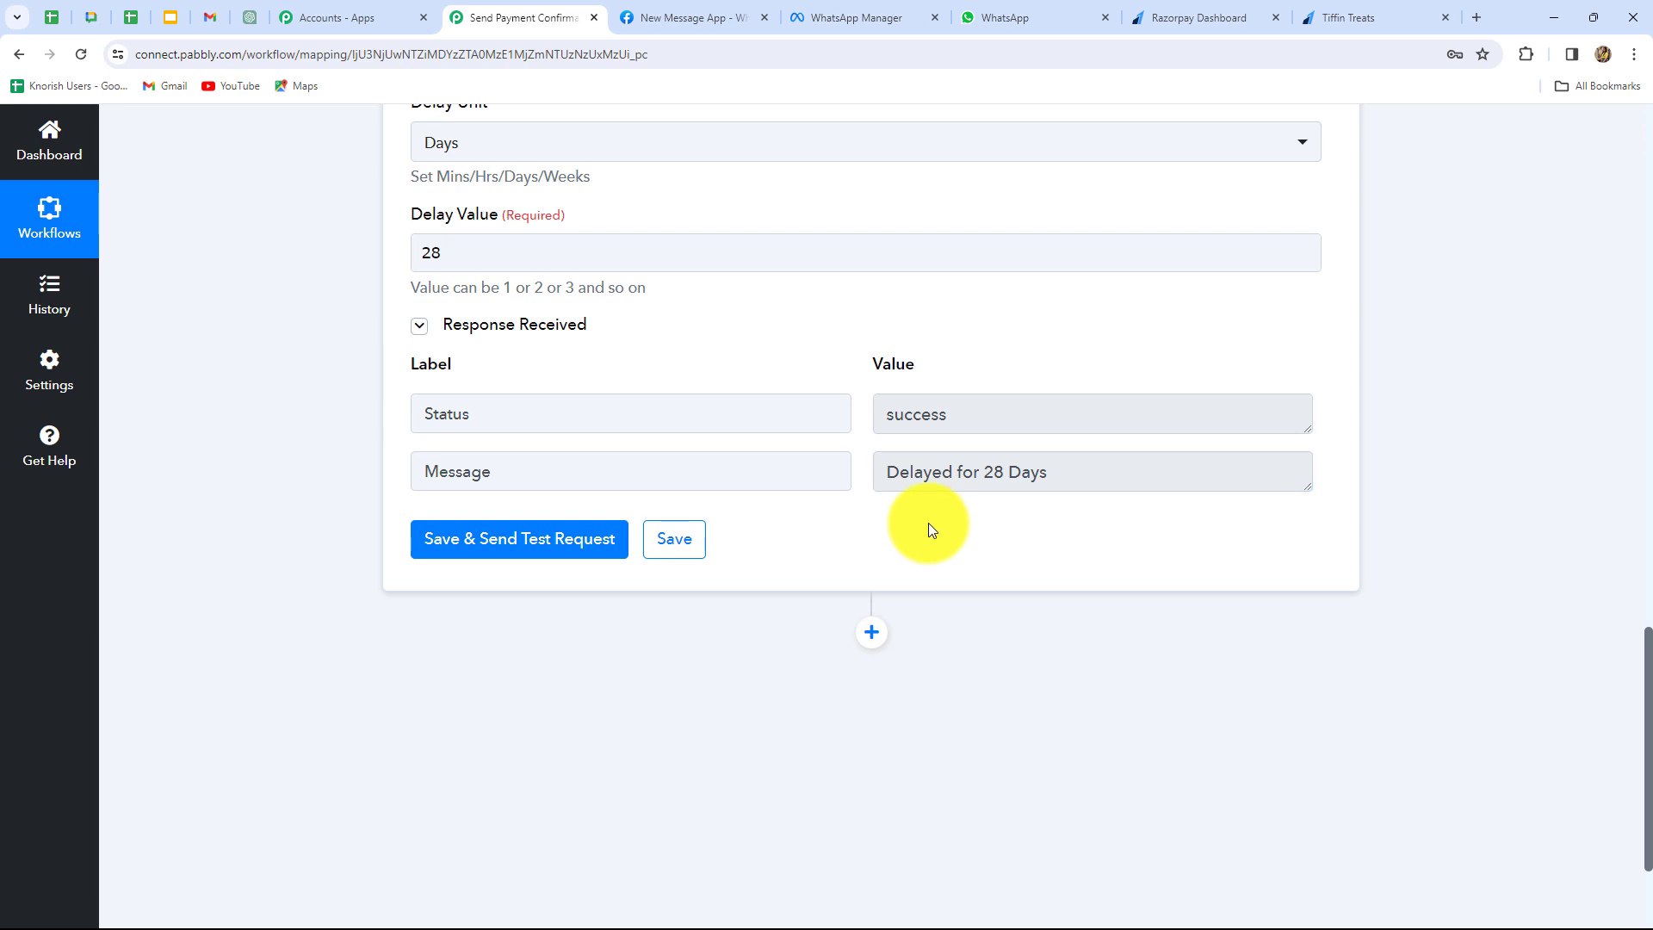
scroll(1584, 545, down, 3)
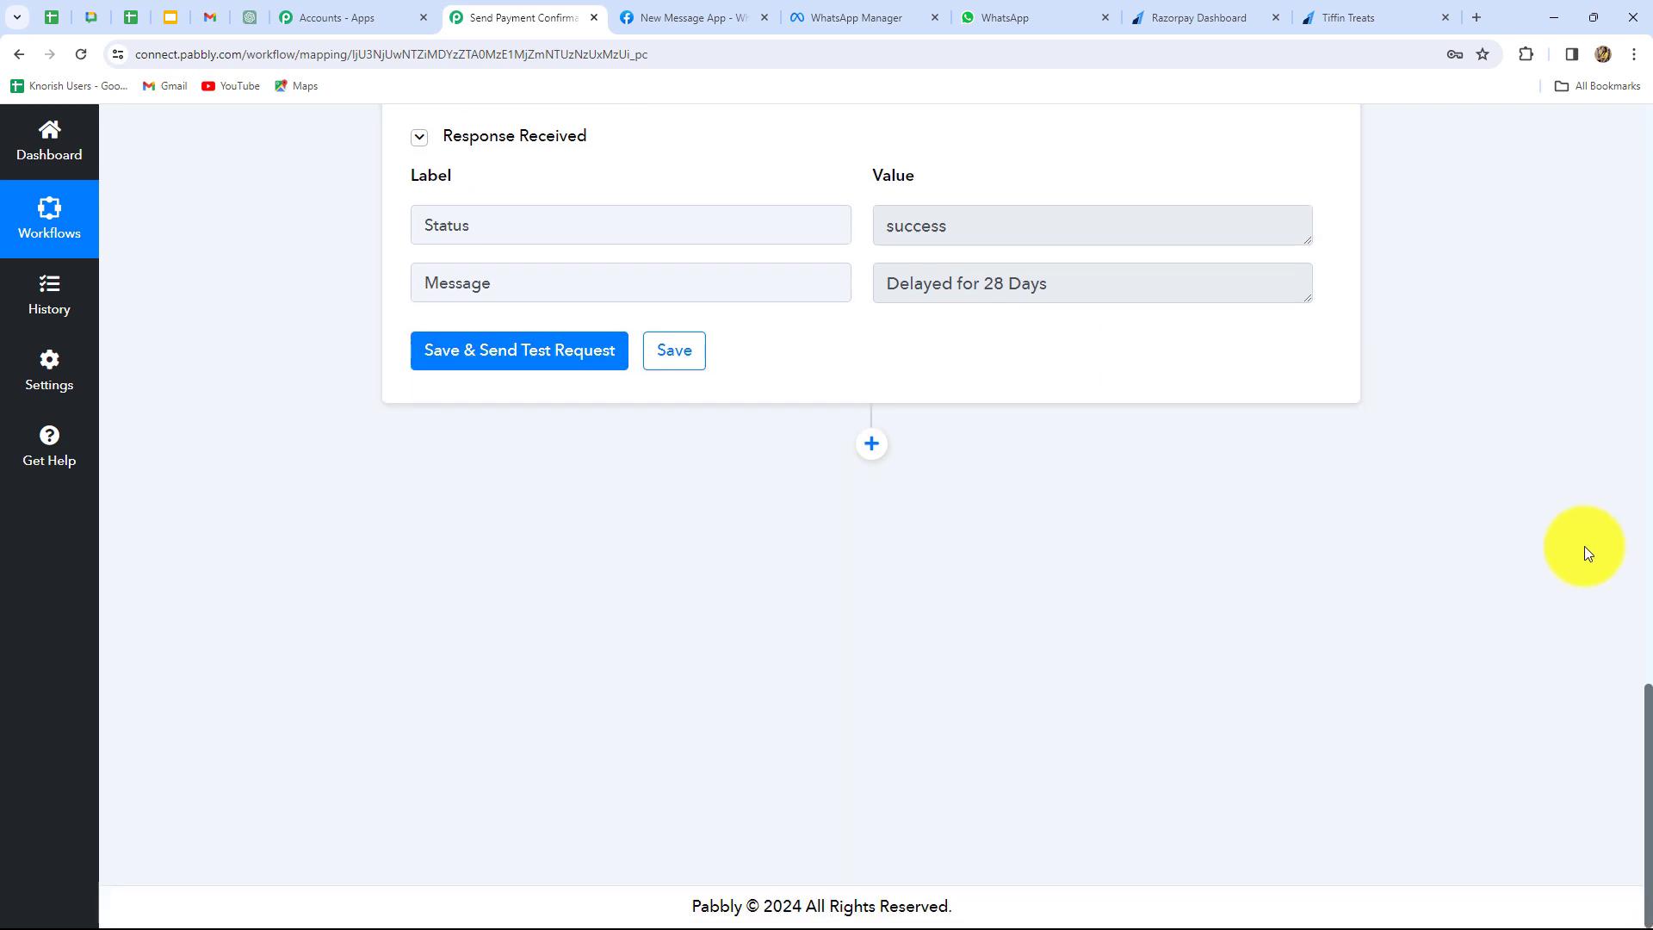
click(871, 444)
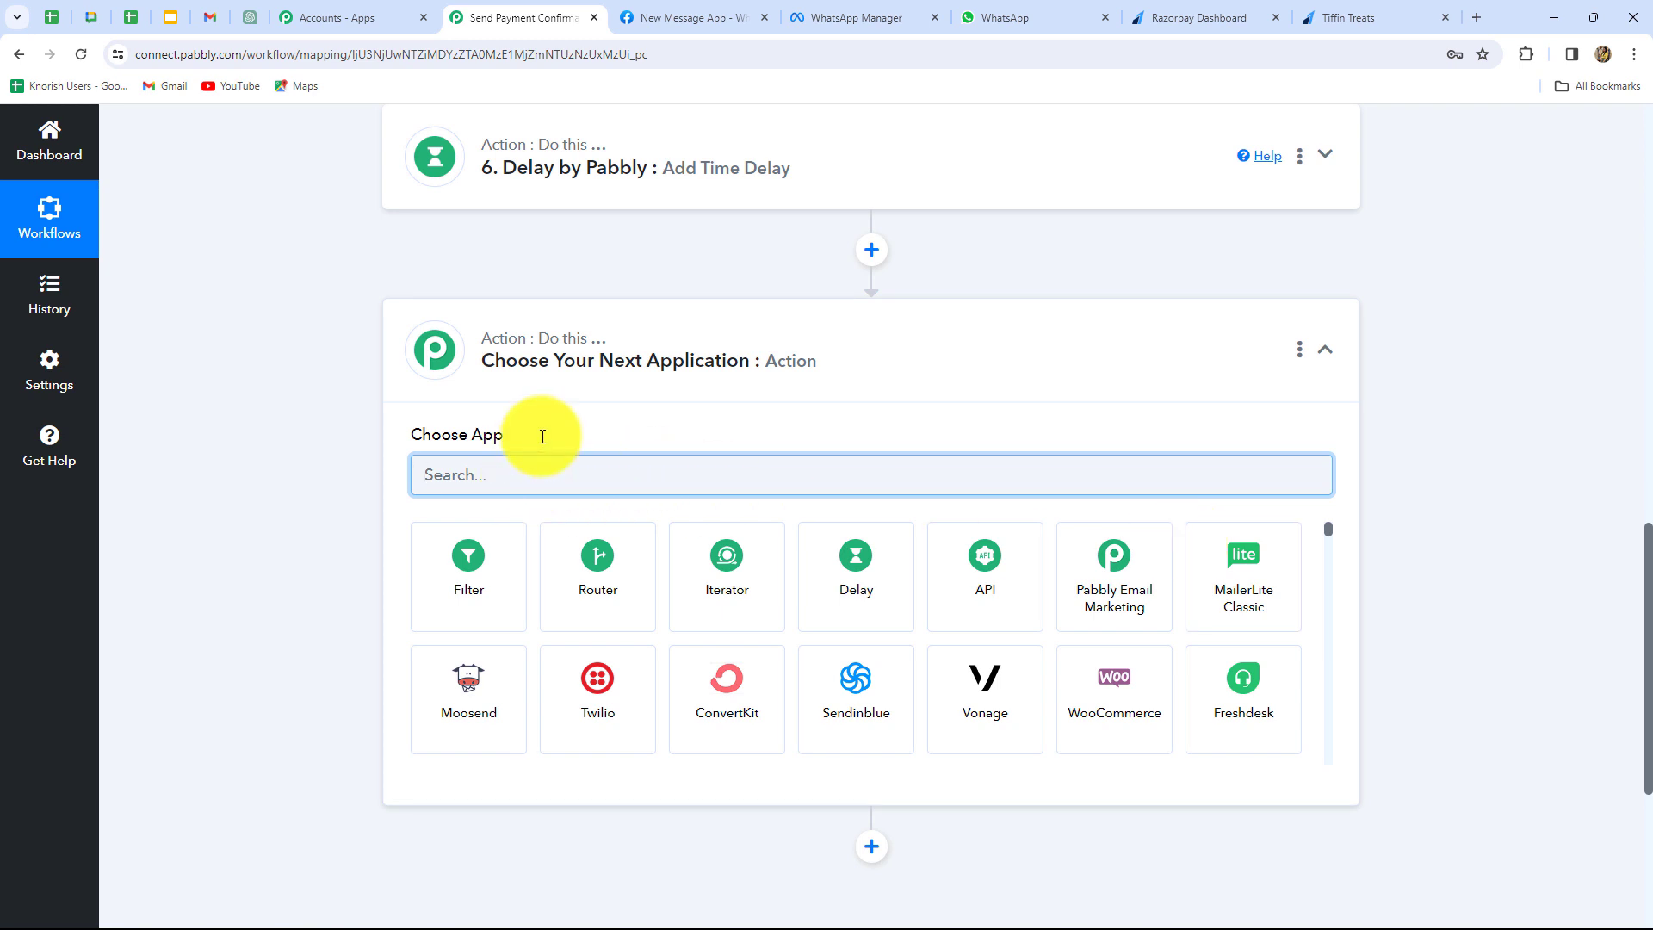
Set step 7 to WhatsApp Cloud API Send Template Message using the saved connection and tiffin_treats_reminder template
text(What)
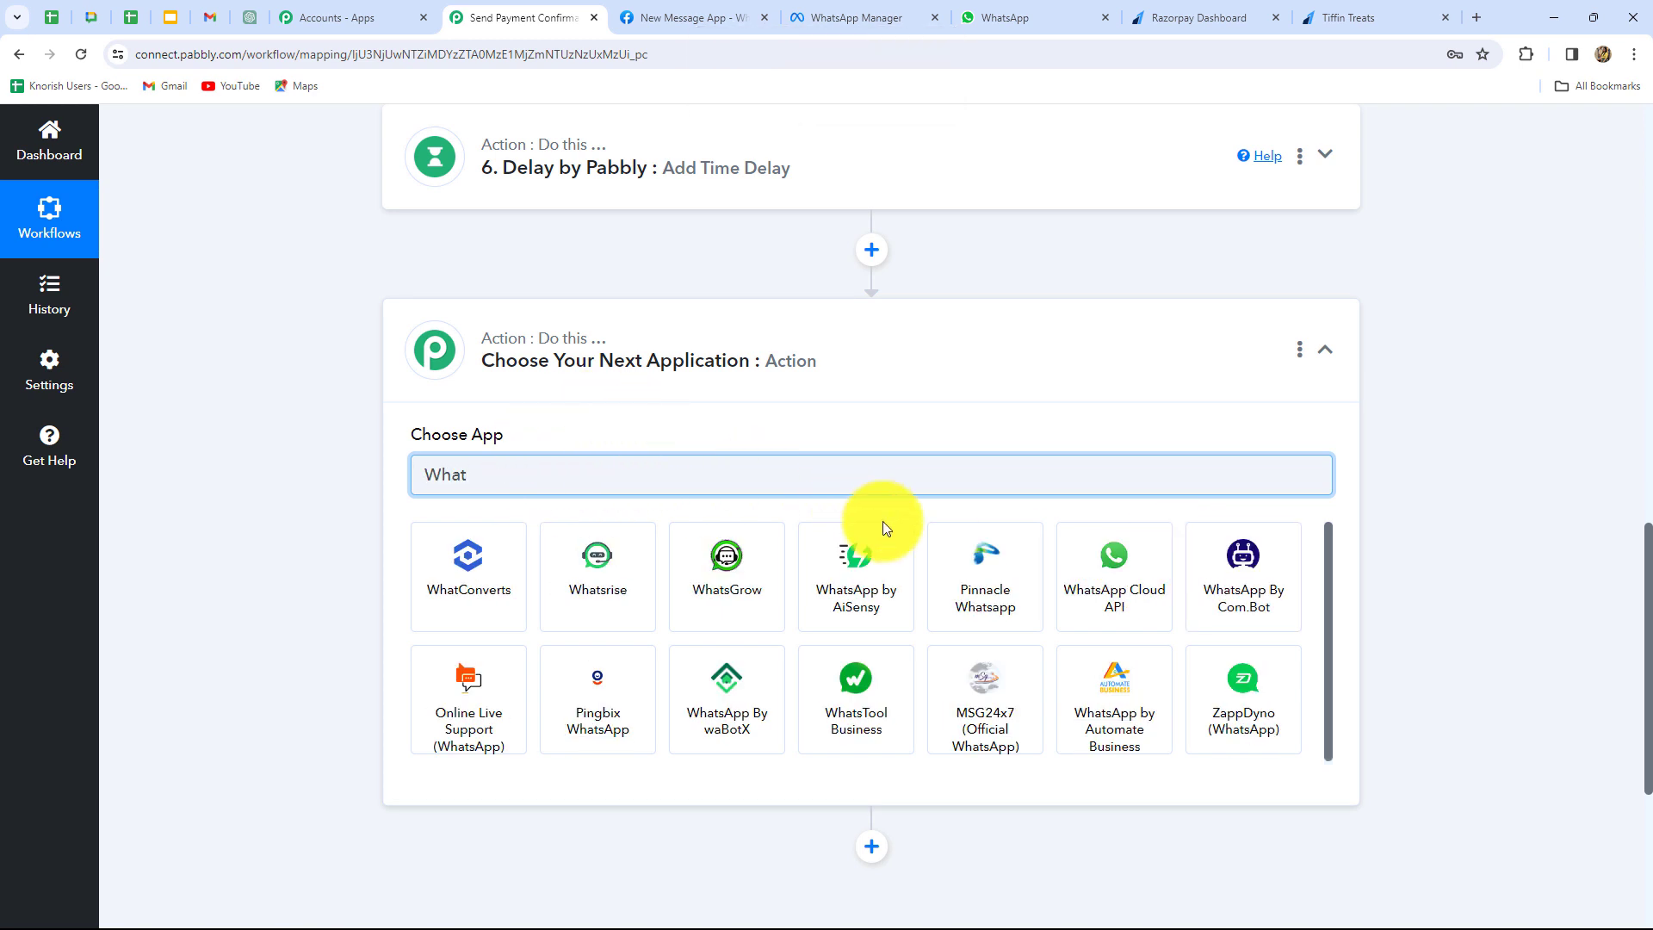
click(1088, 553)
click(580, 560)
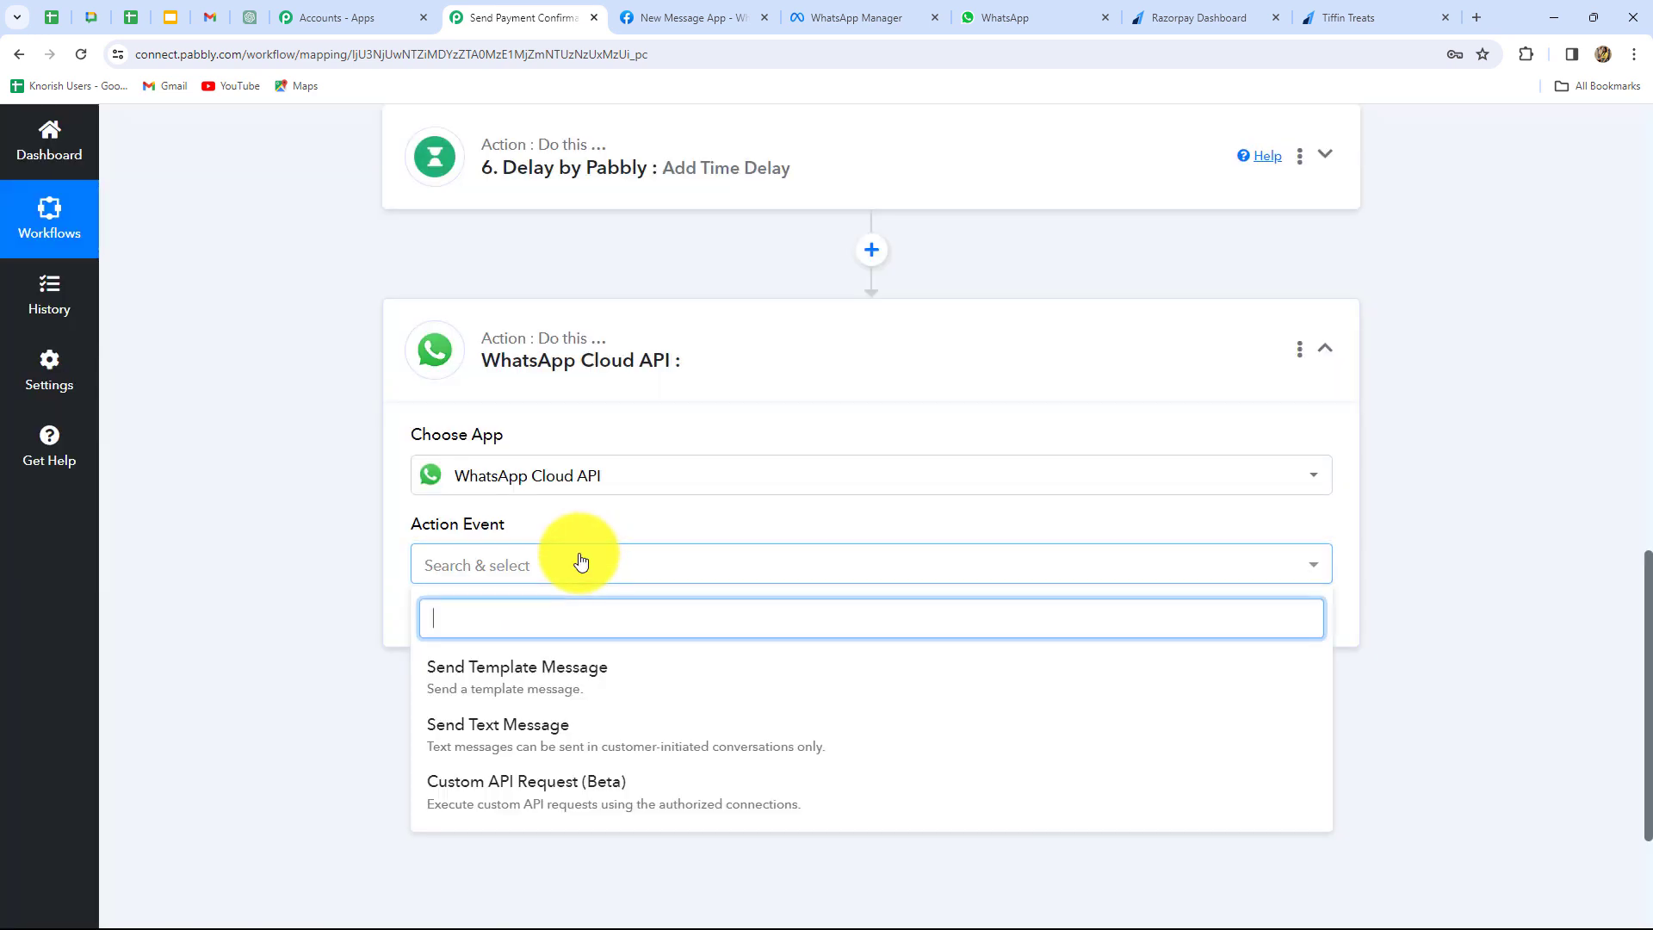
click(528, 683)
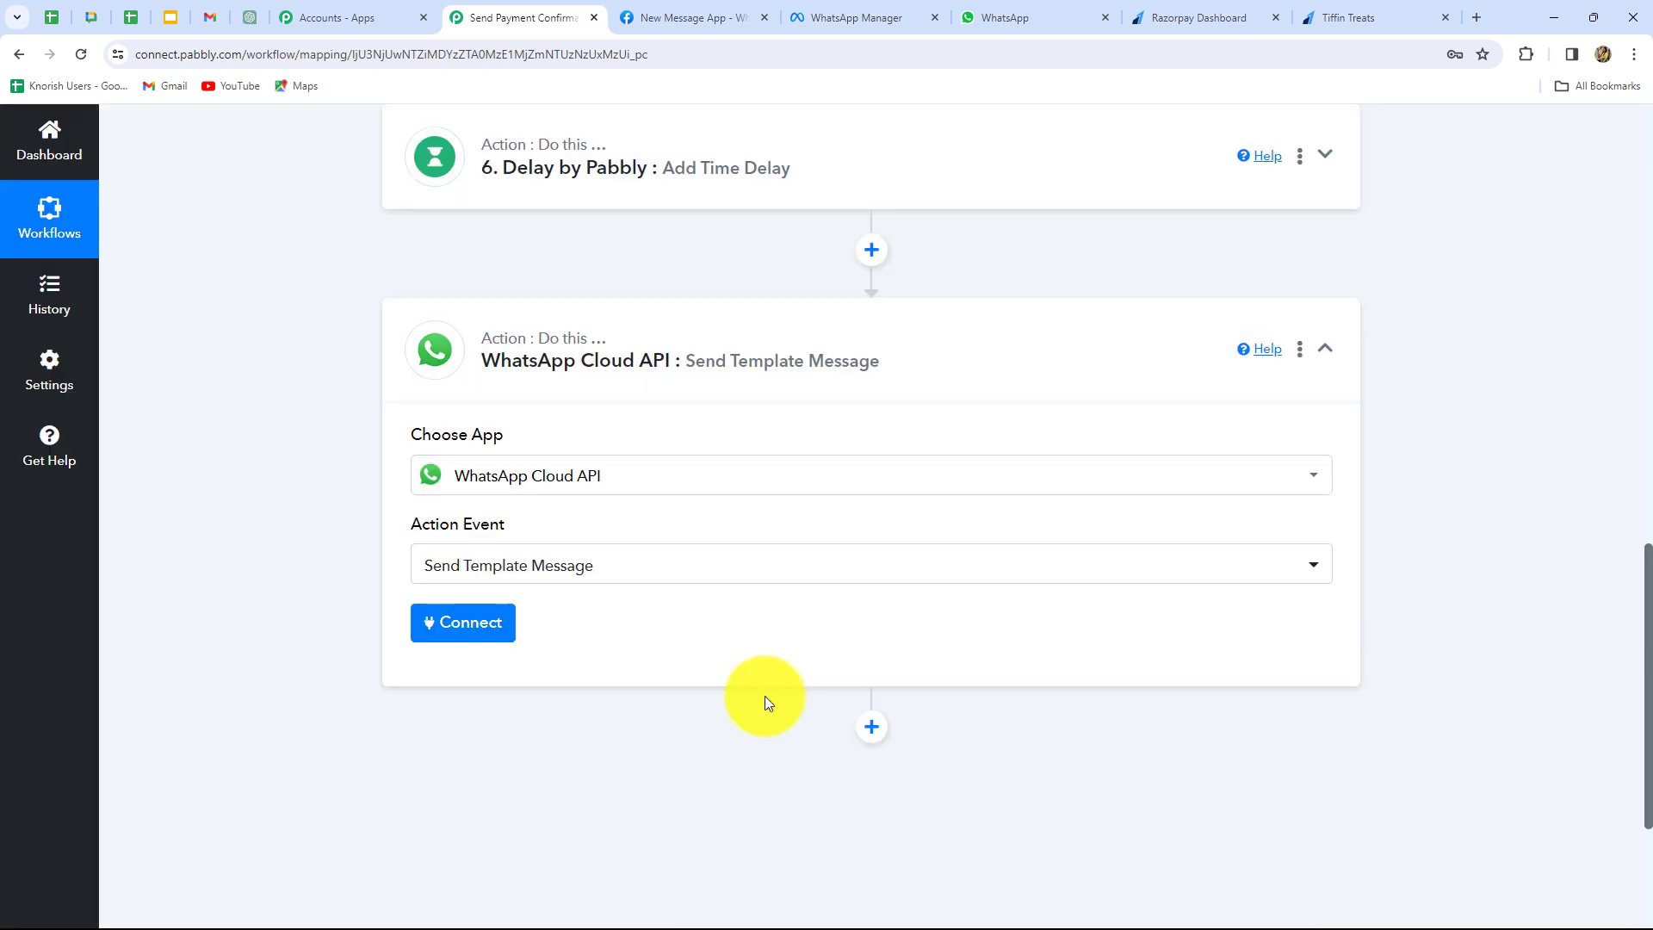
click(472, 633)
click(857, 883)
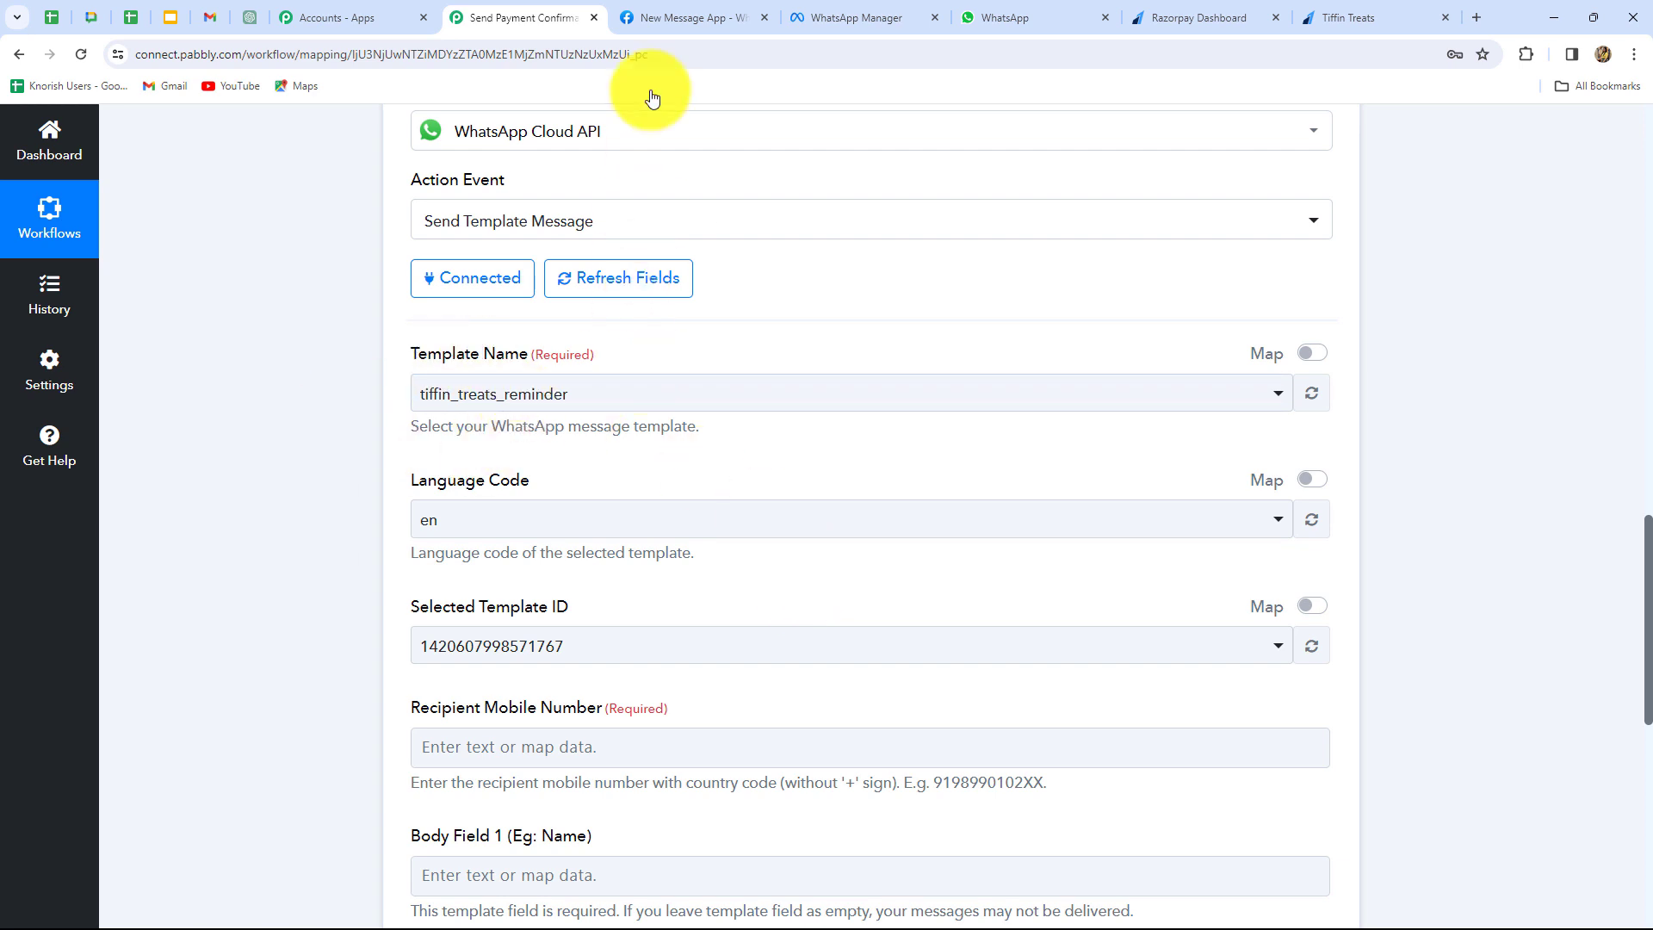
click(671, 8)
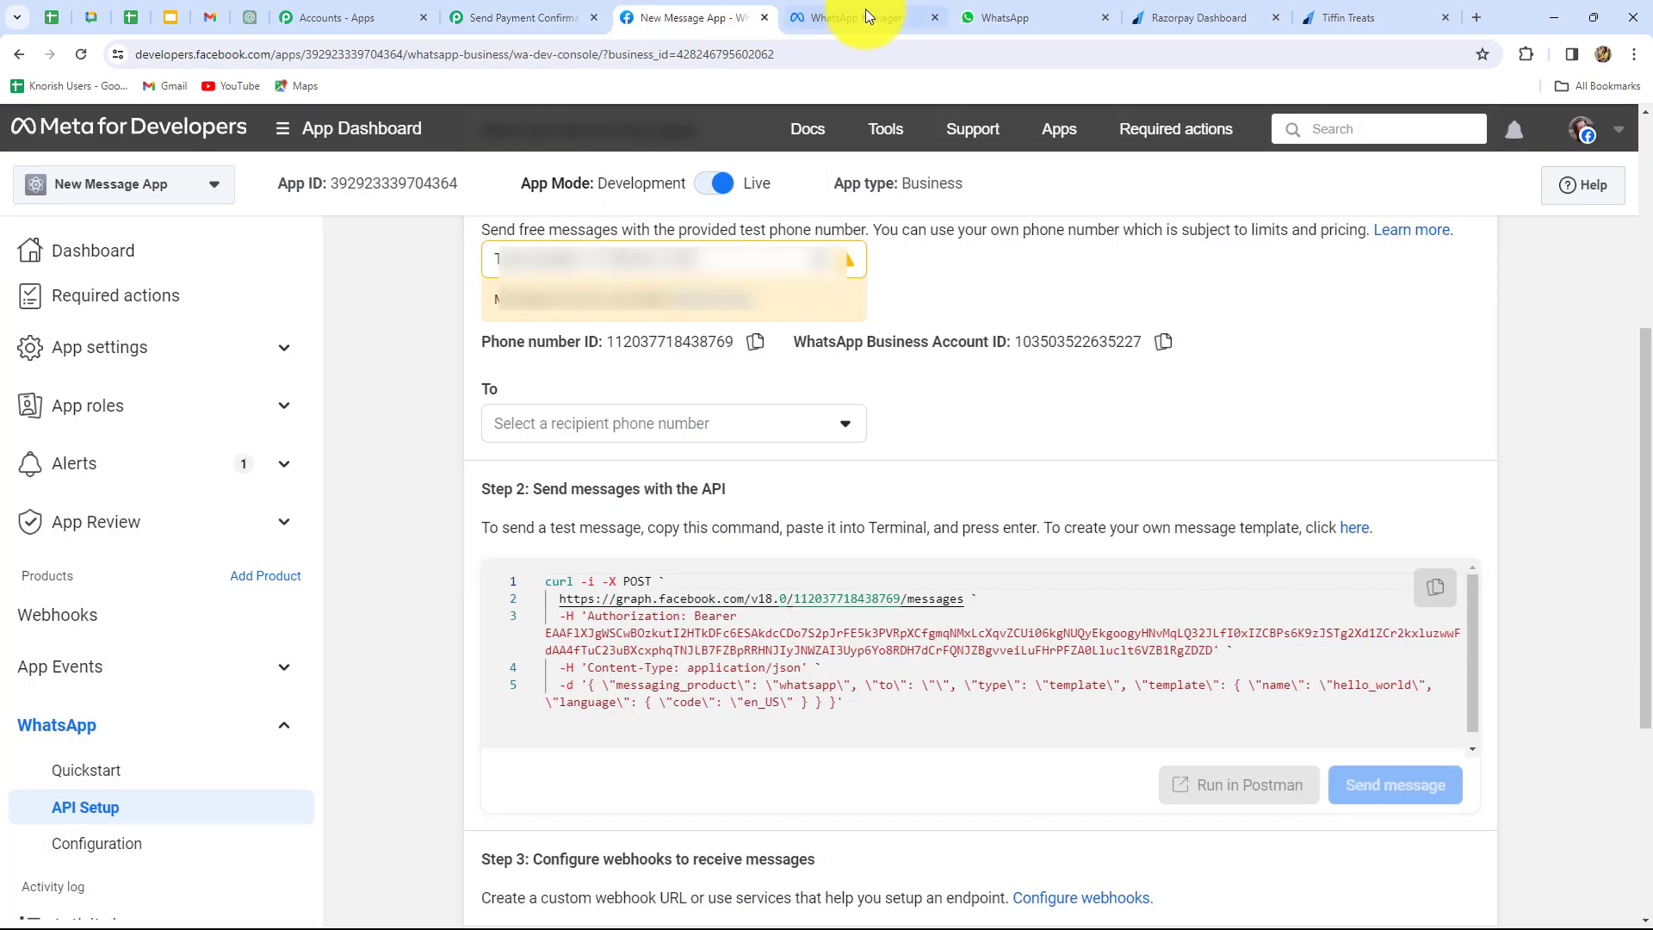
click(1356, 528)
click(939, 18)
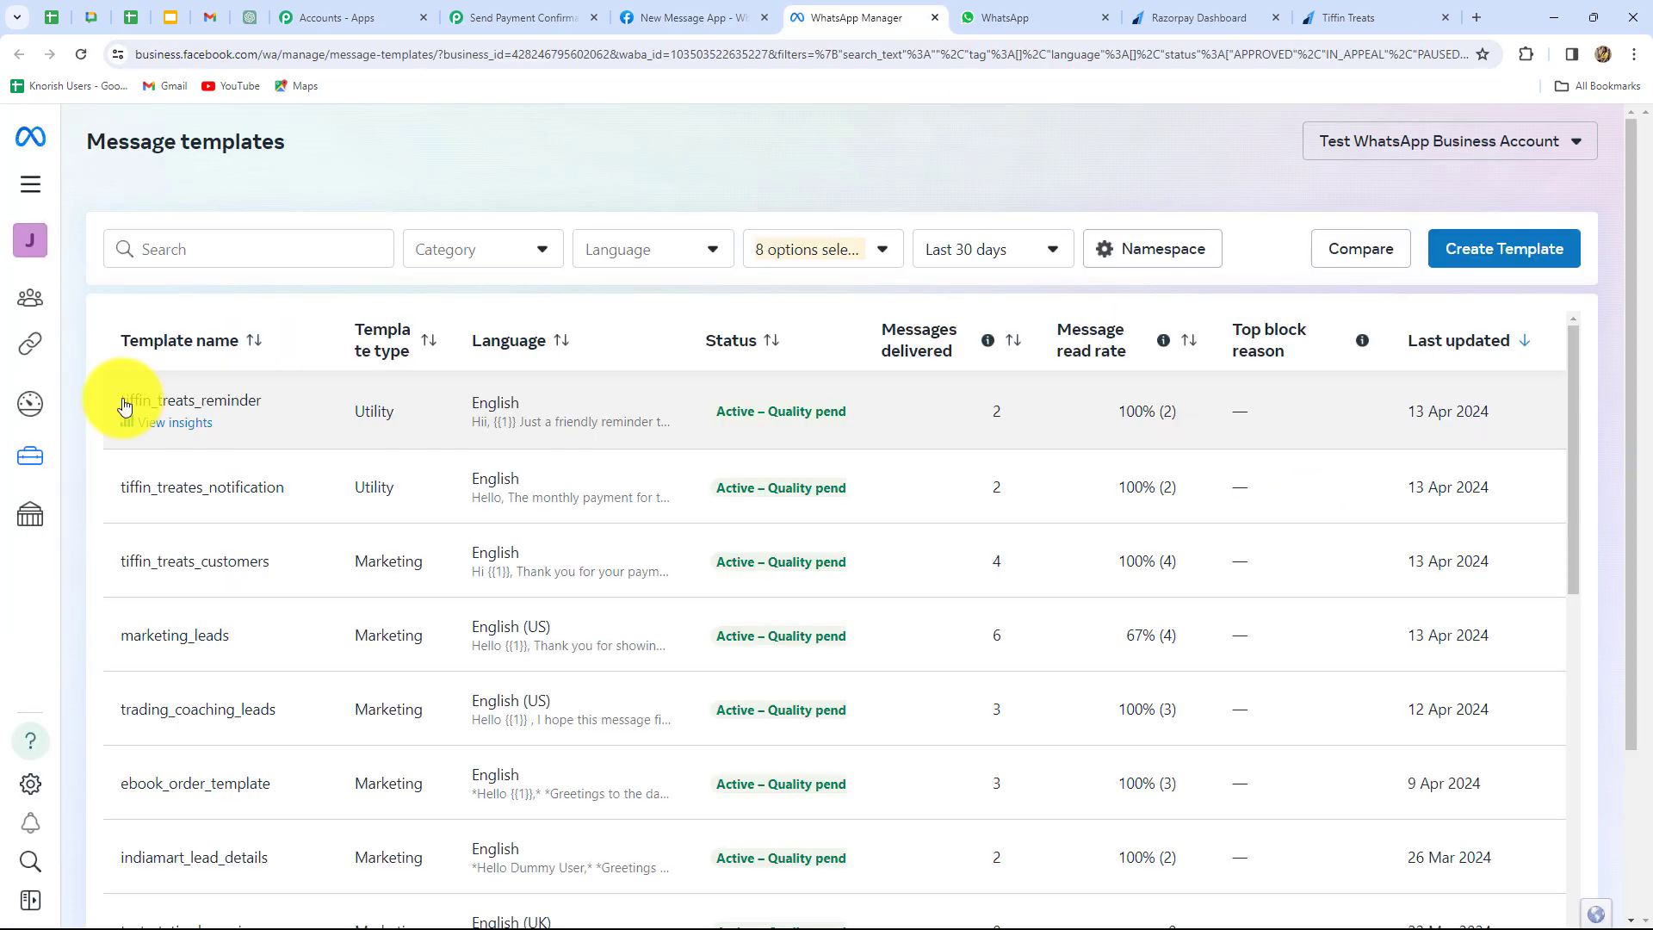
click(173, 424)
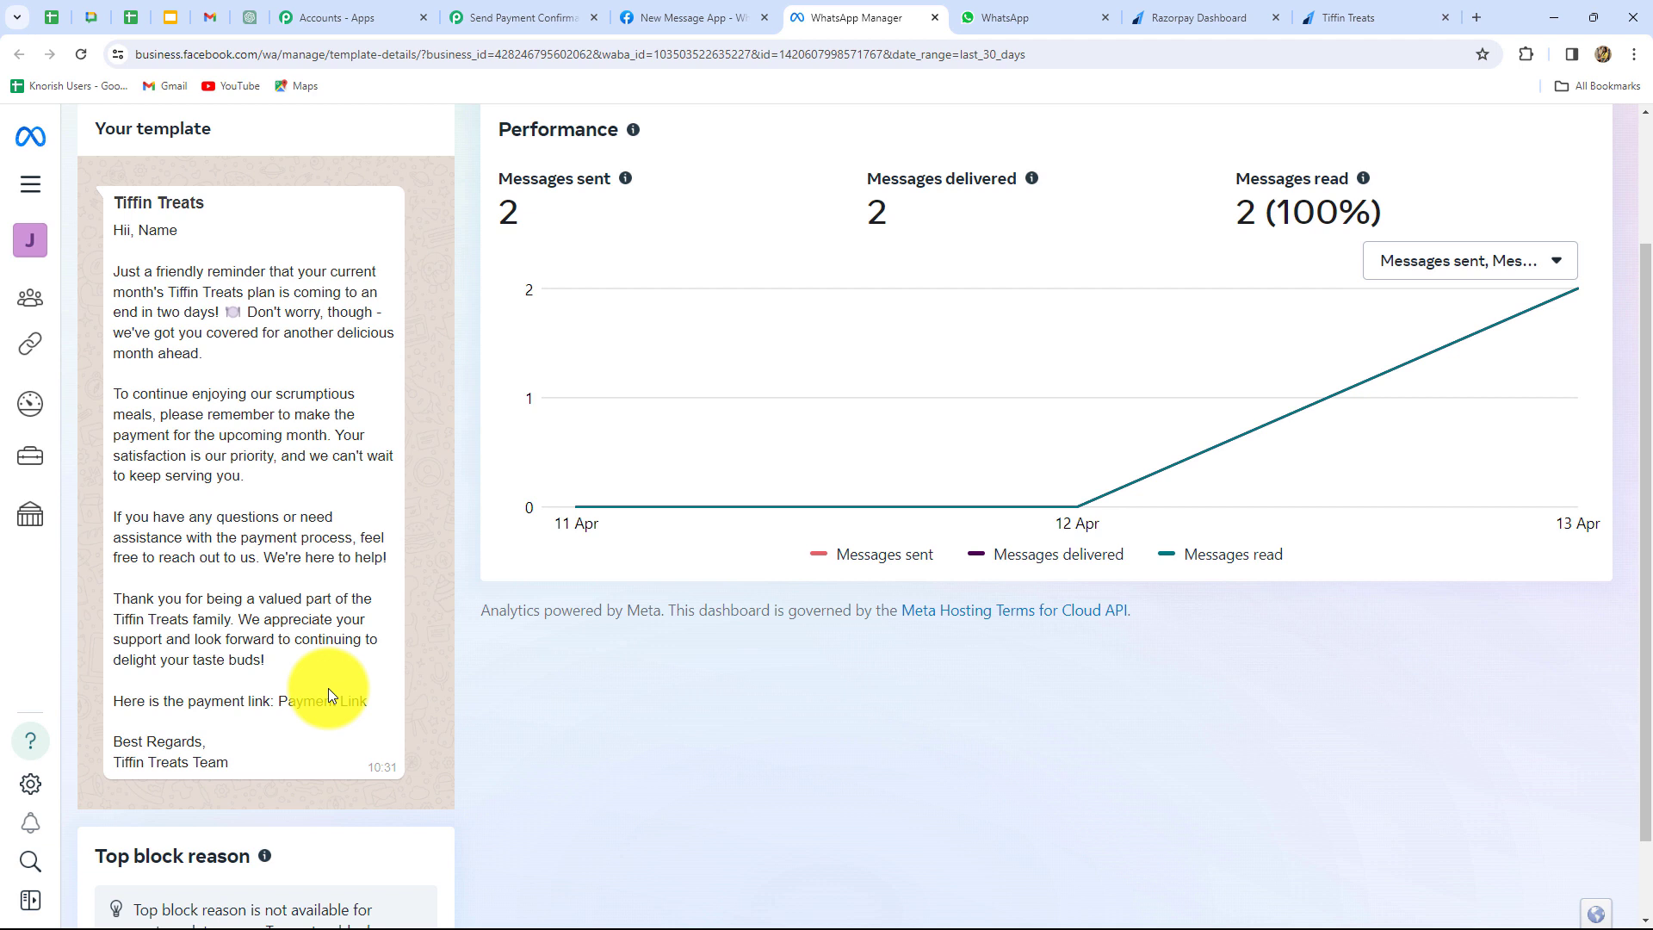
scroll(332, 670, down, 1)
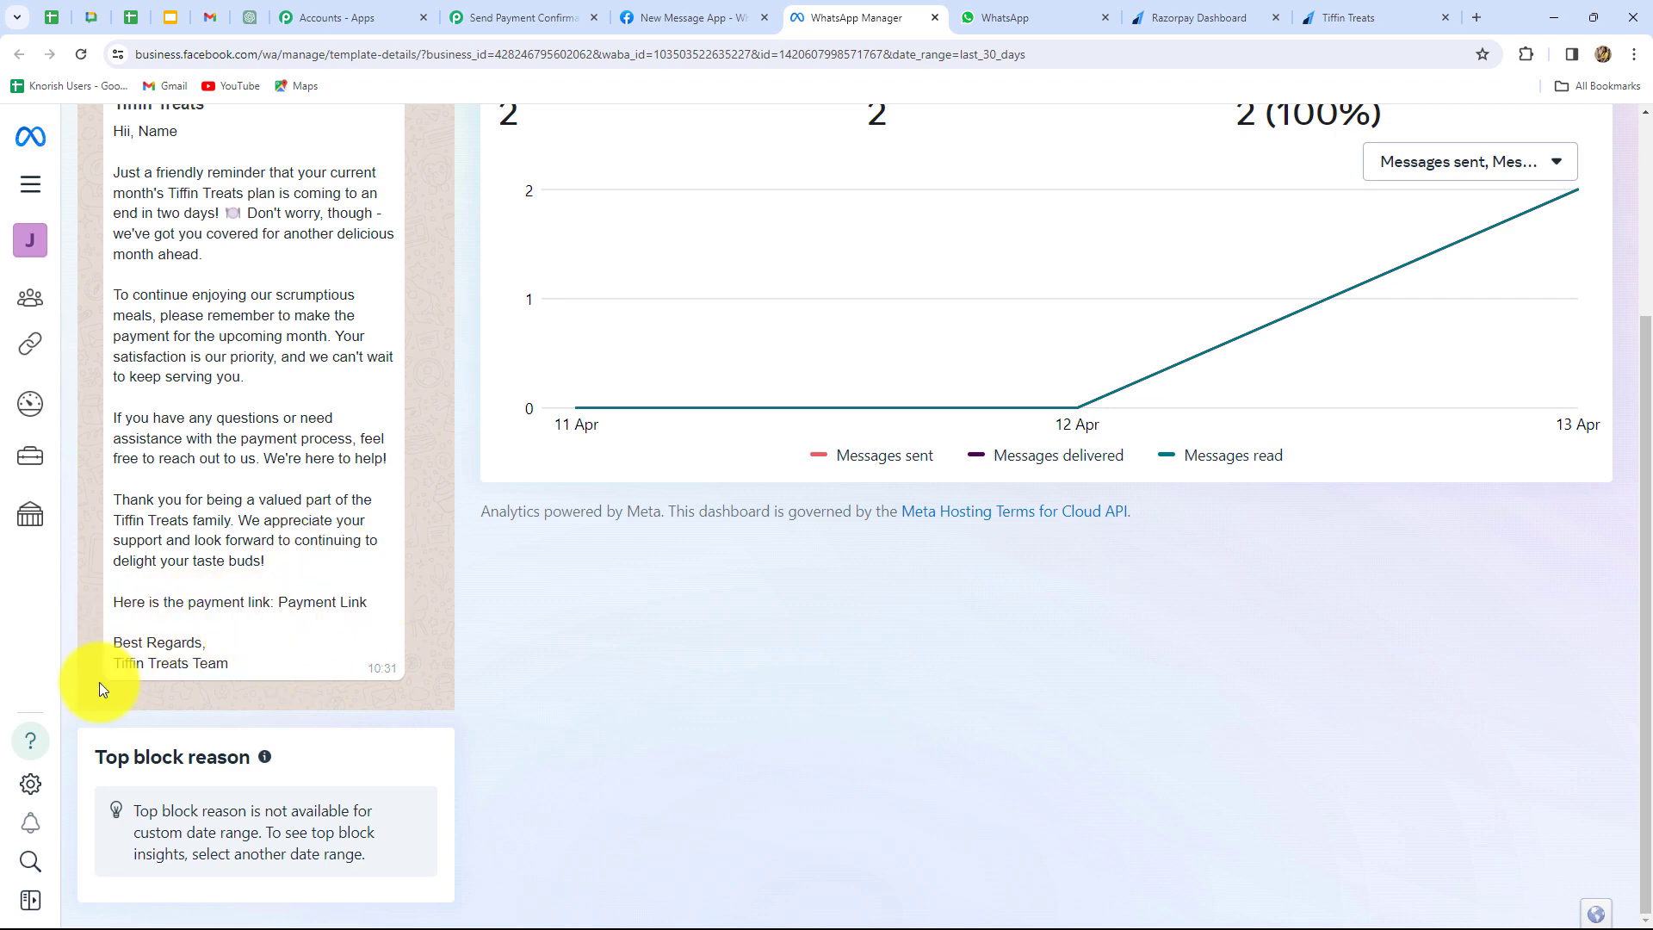
scroll(332, 668, up, 3)
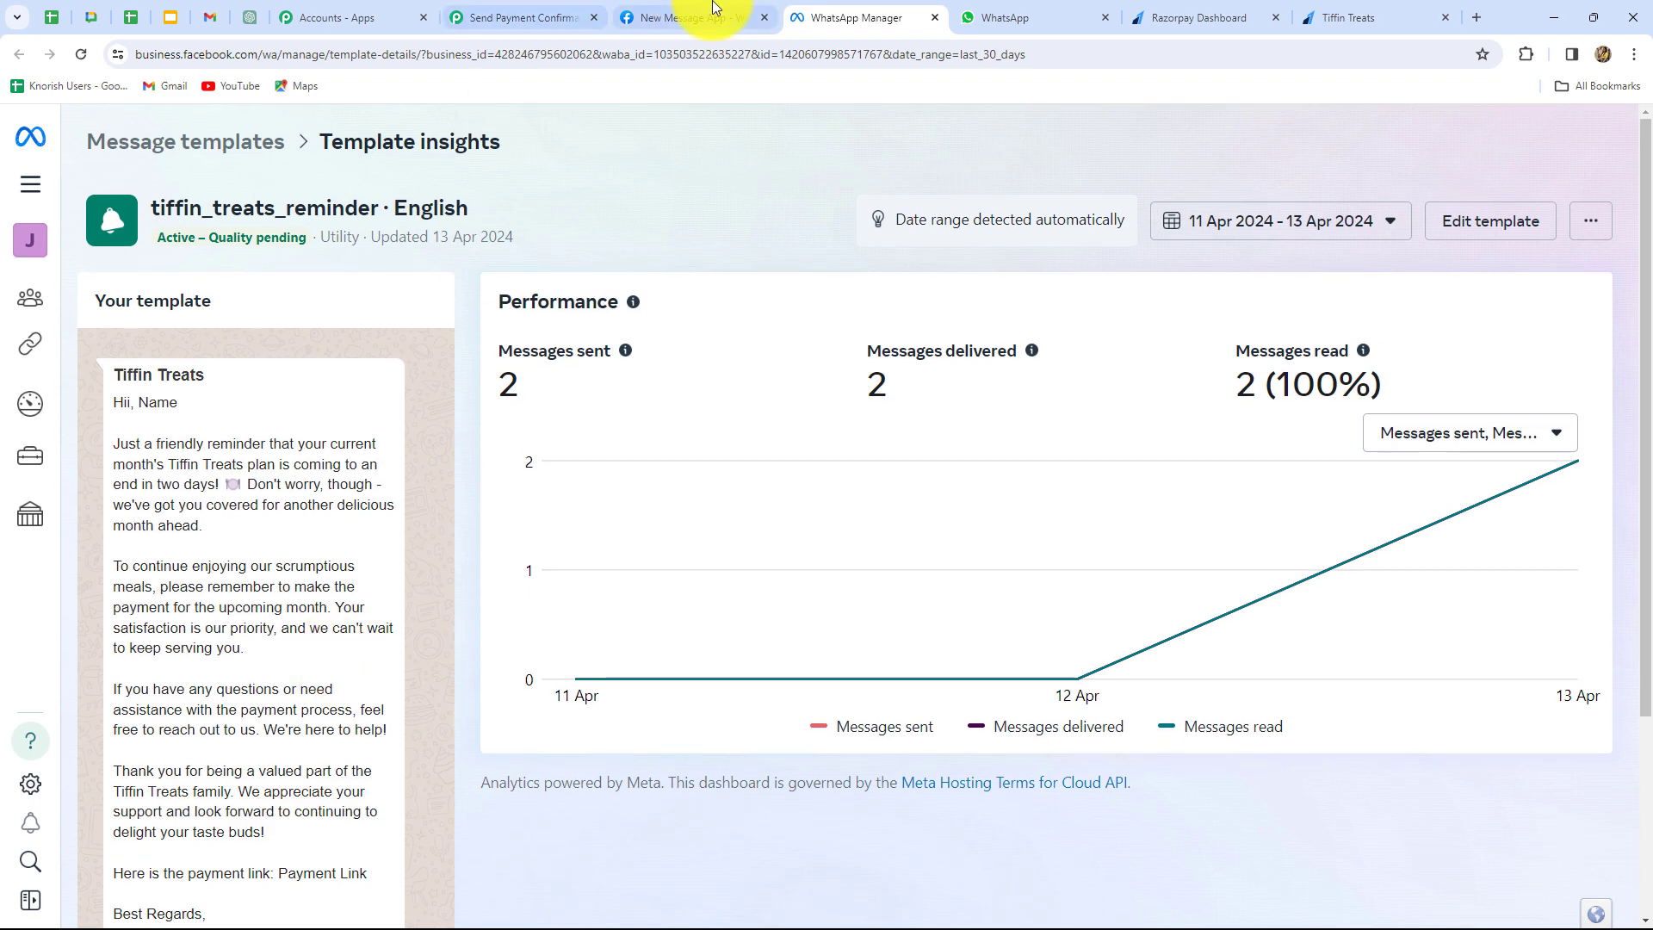
click(530, 13)
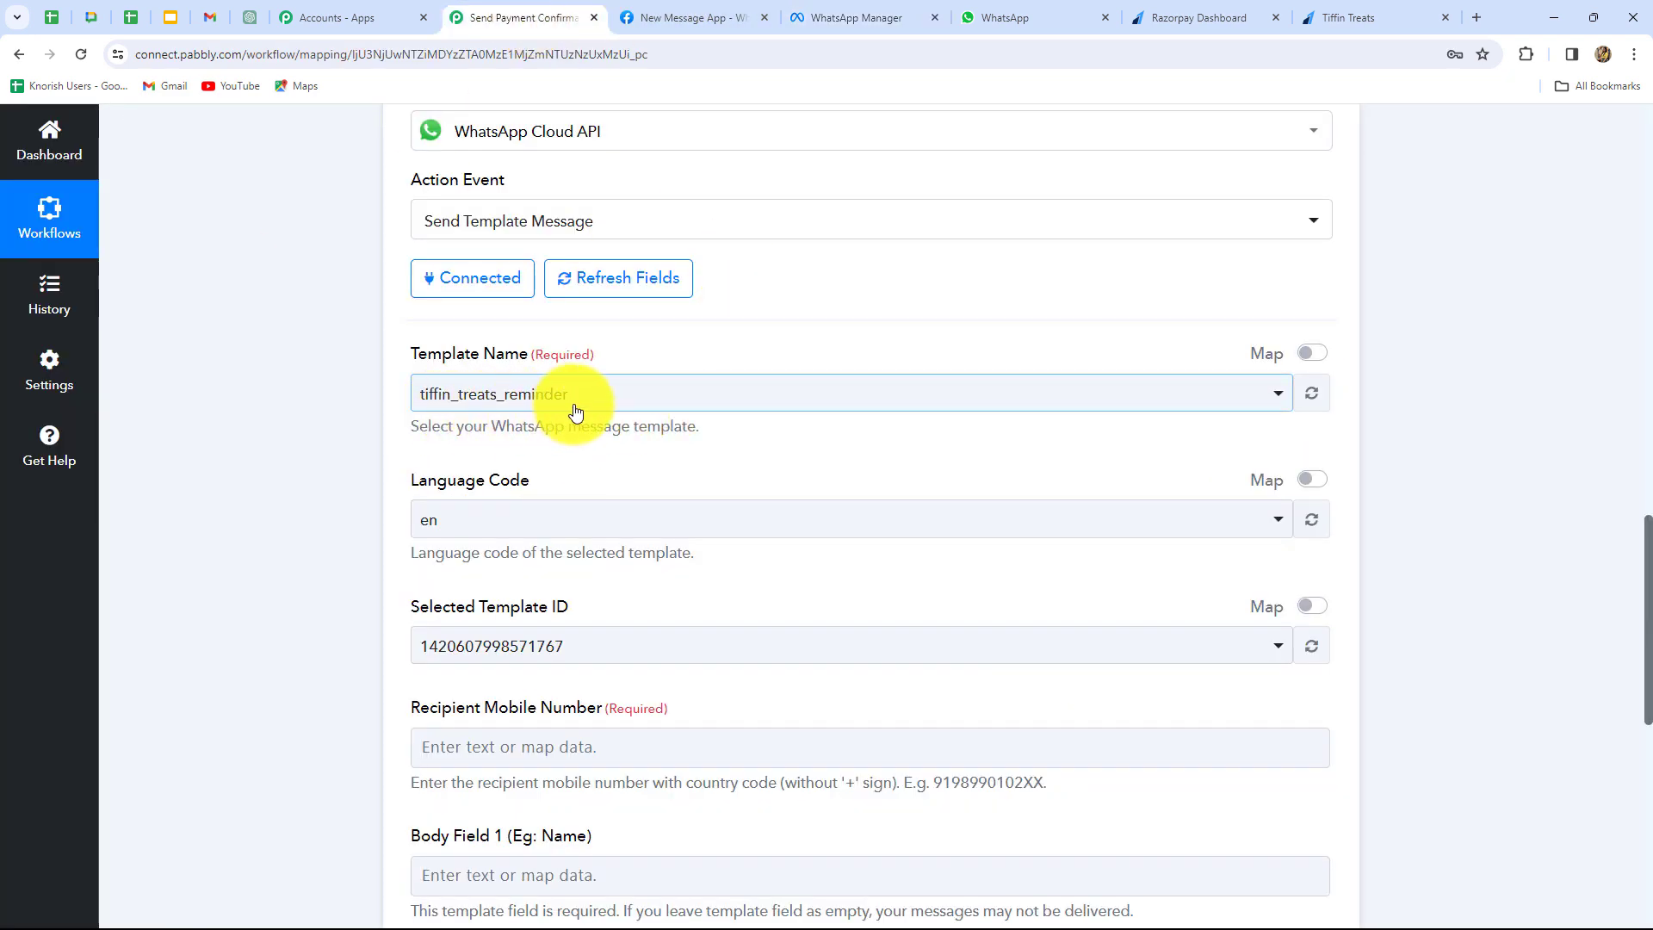
Map the Razorpay Notes Phone into the reminder's Recipient Mobile Number
scroll(420, 370, down, 2)
scroll(753, 498, down, 4)
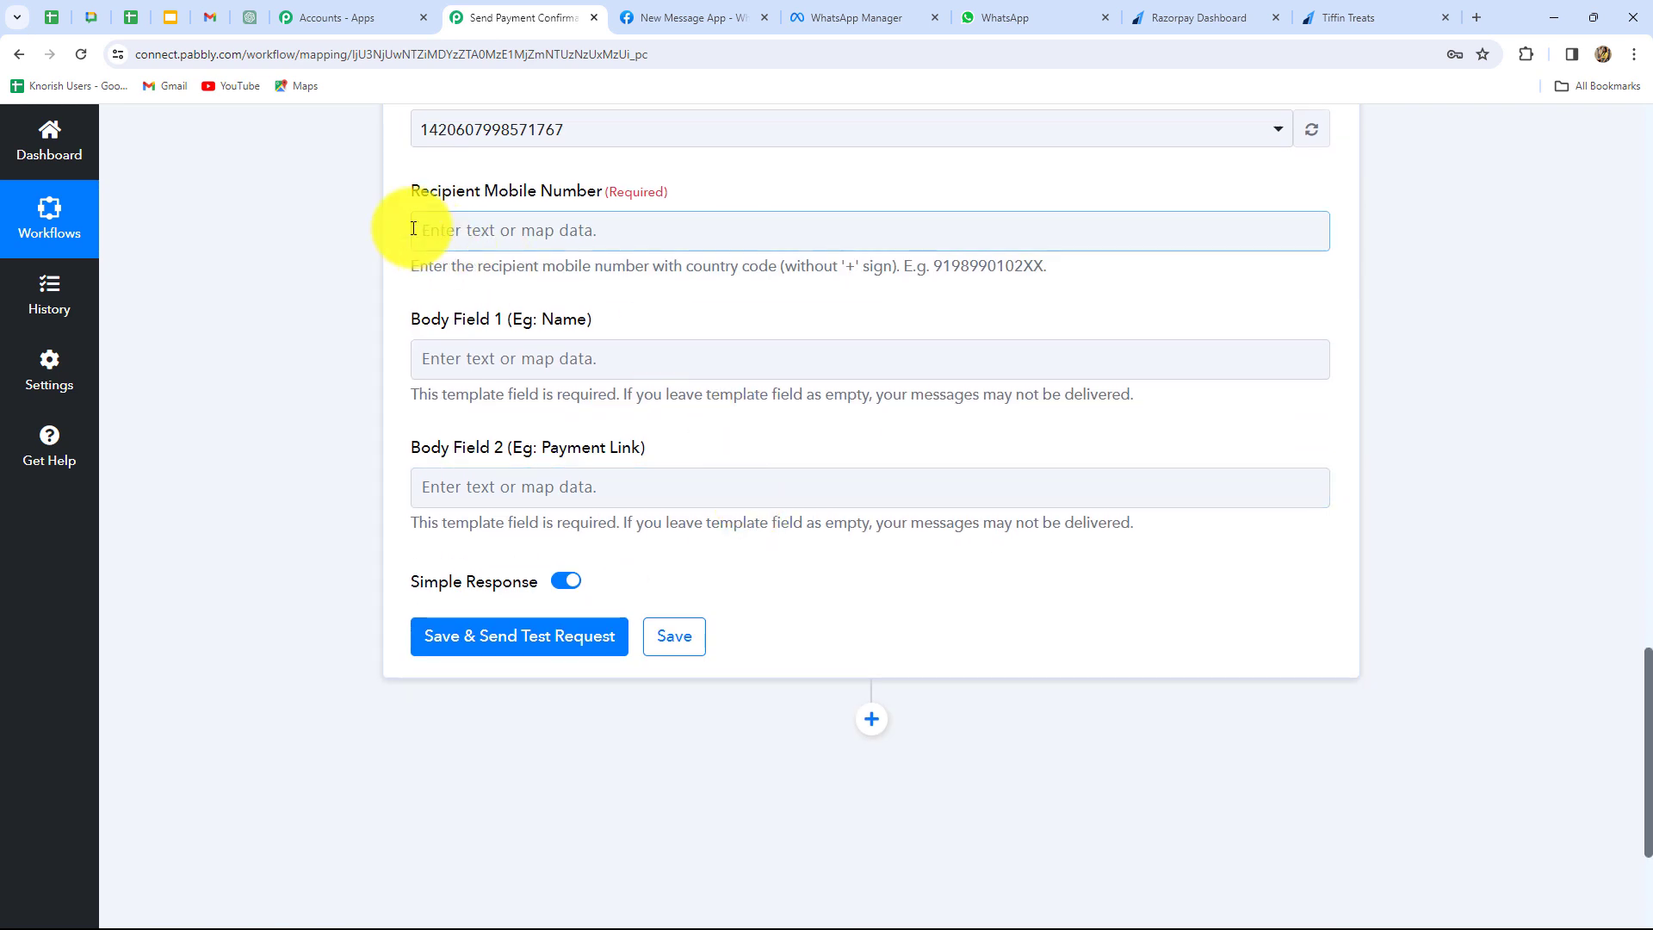
click(675, 230)
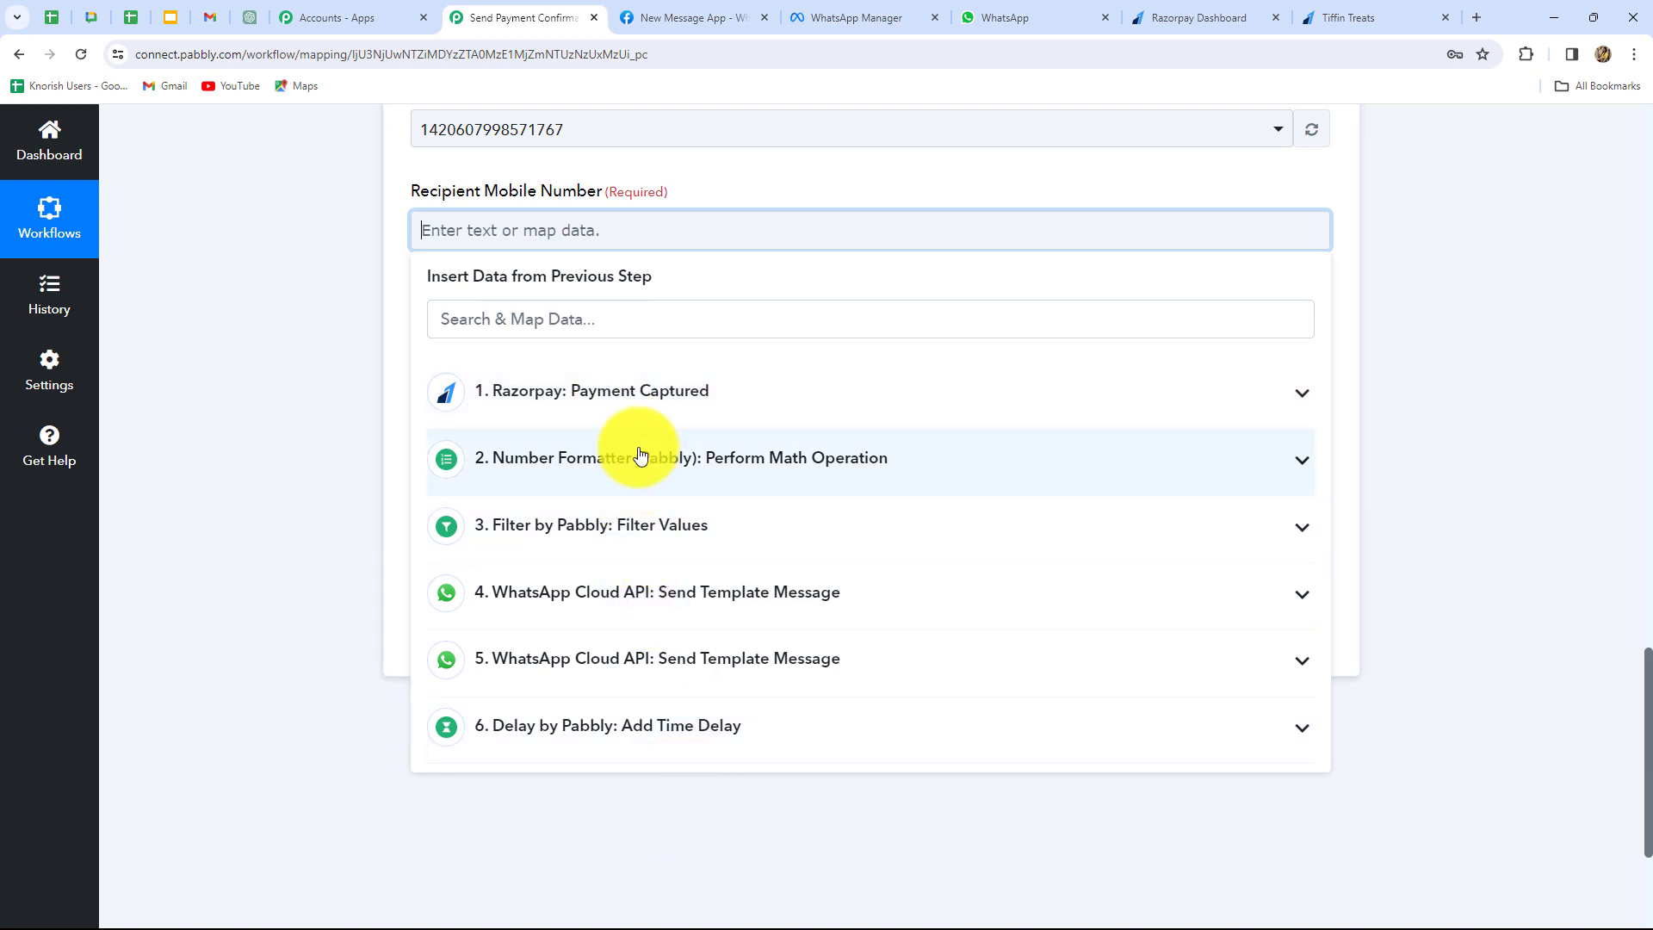
click(628, 418)
click(808, 793)
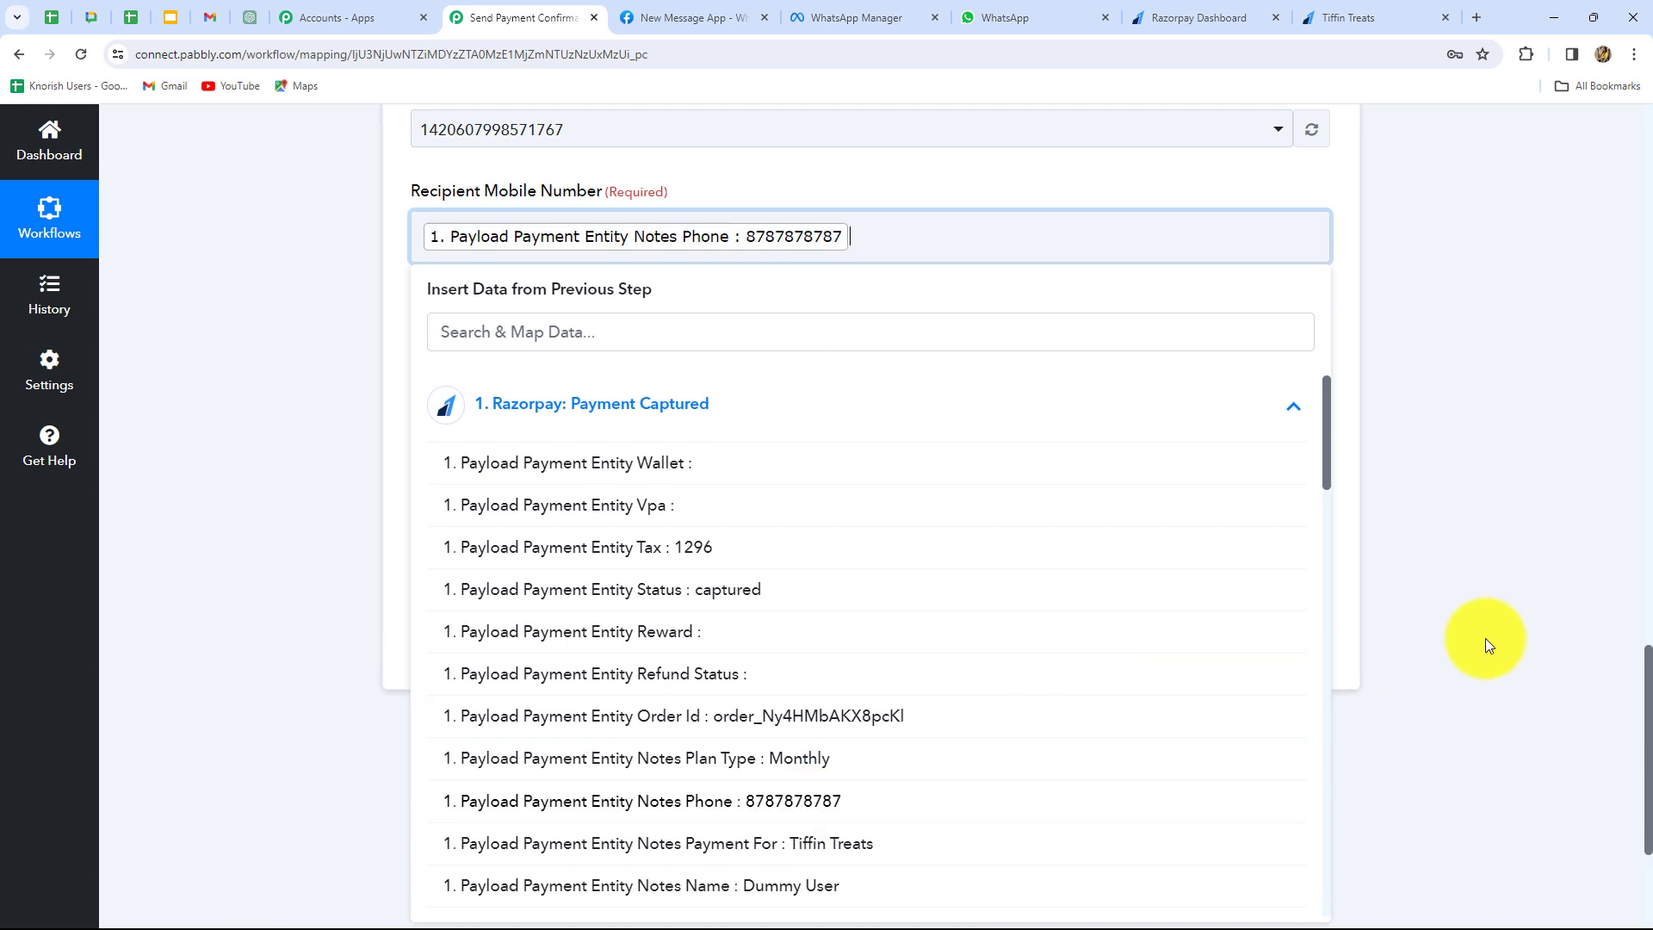
click(1487, 649)
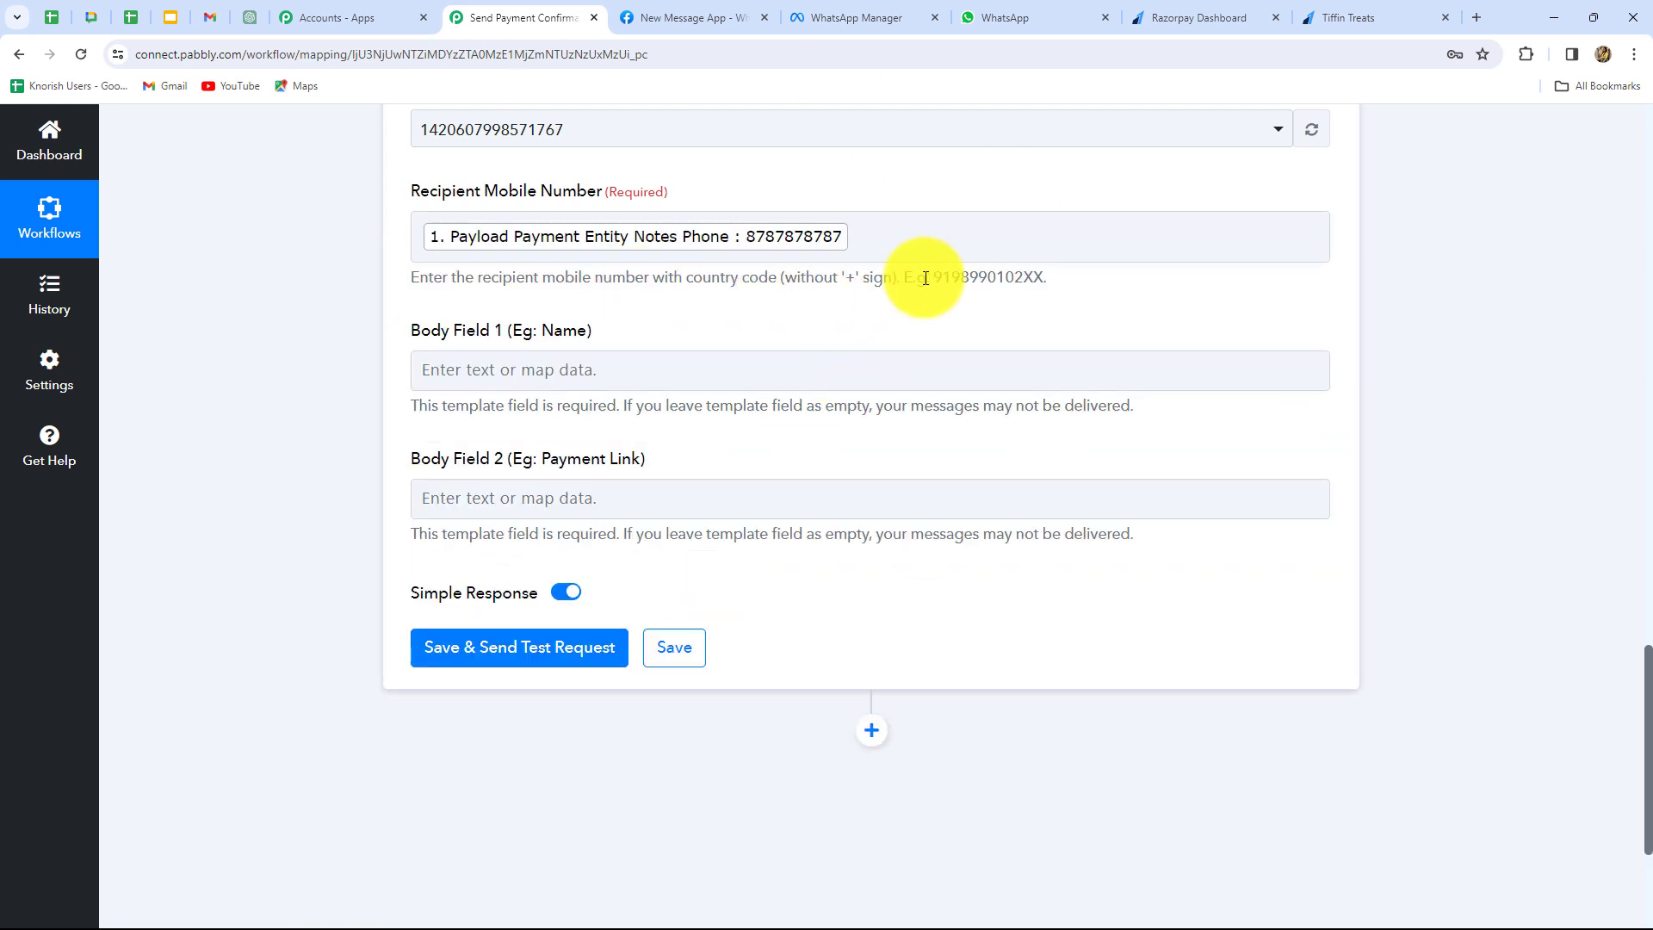
Map Notes Name into Body Field 1 and bring up the Razorpay Tiffin Treats payment page
click(516, 376)
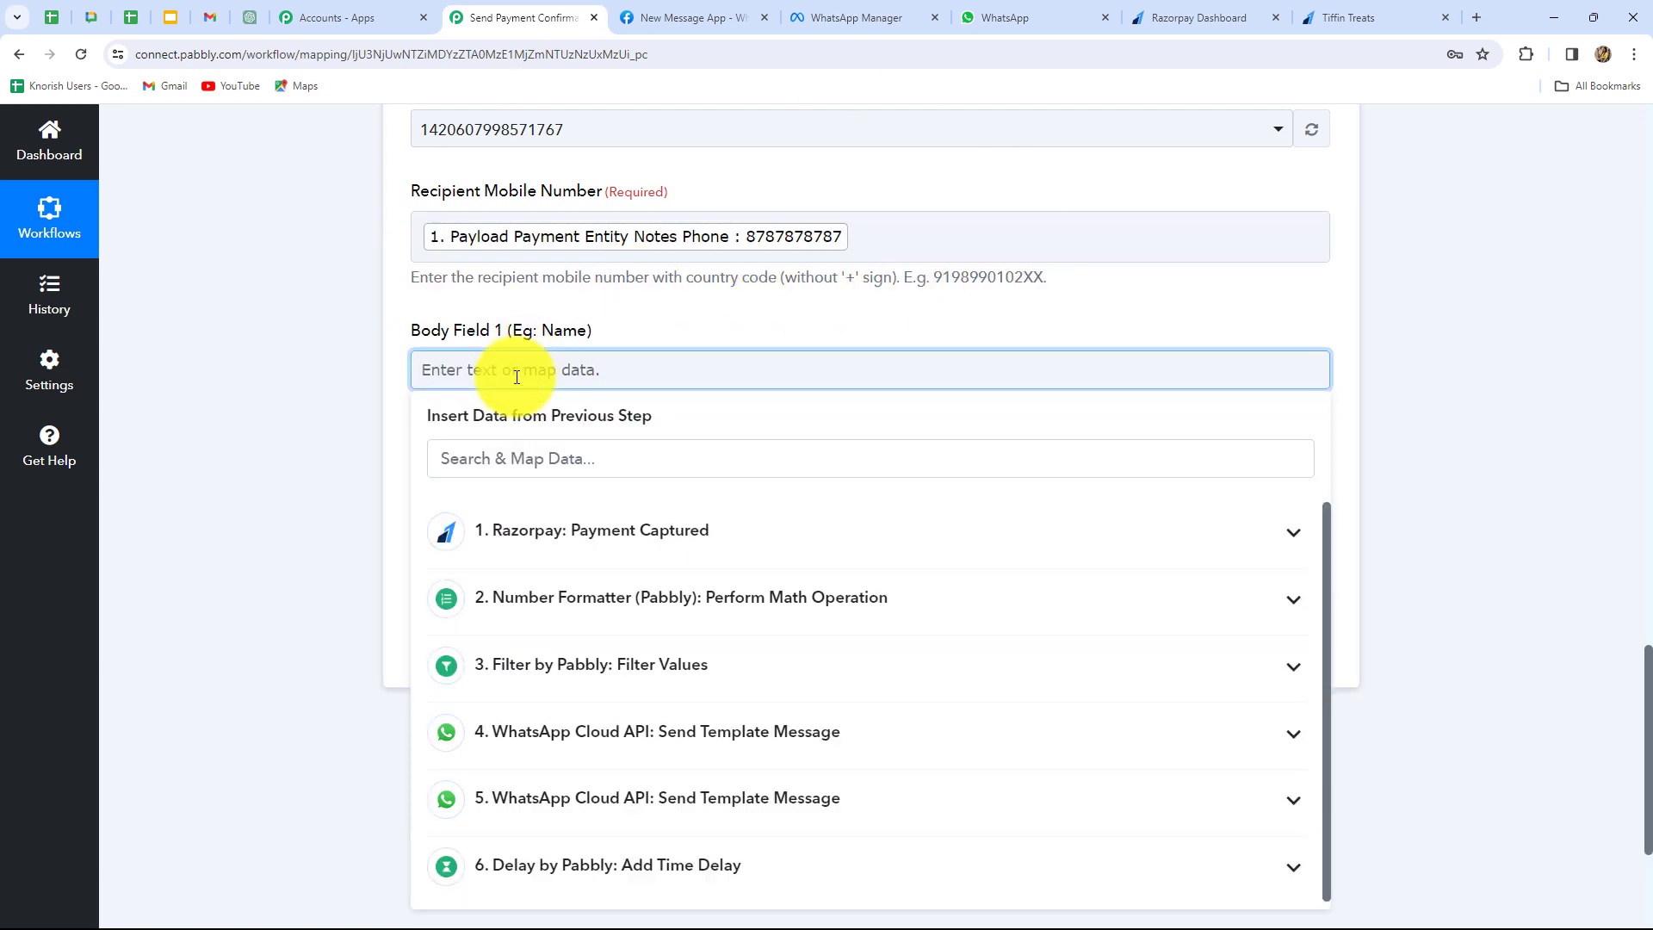
click(553, 530)
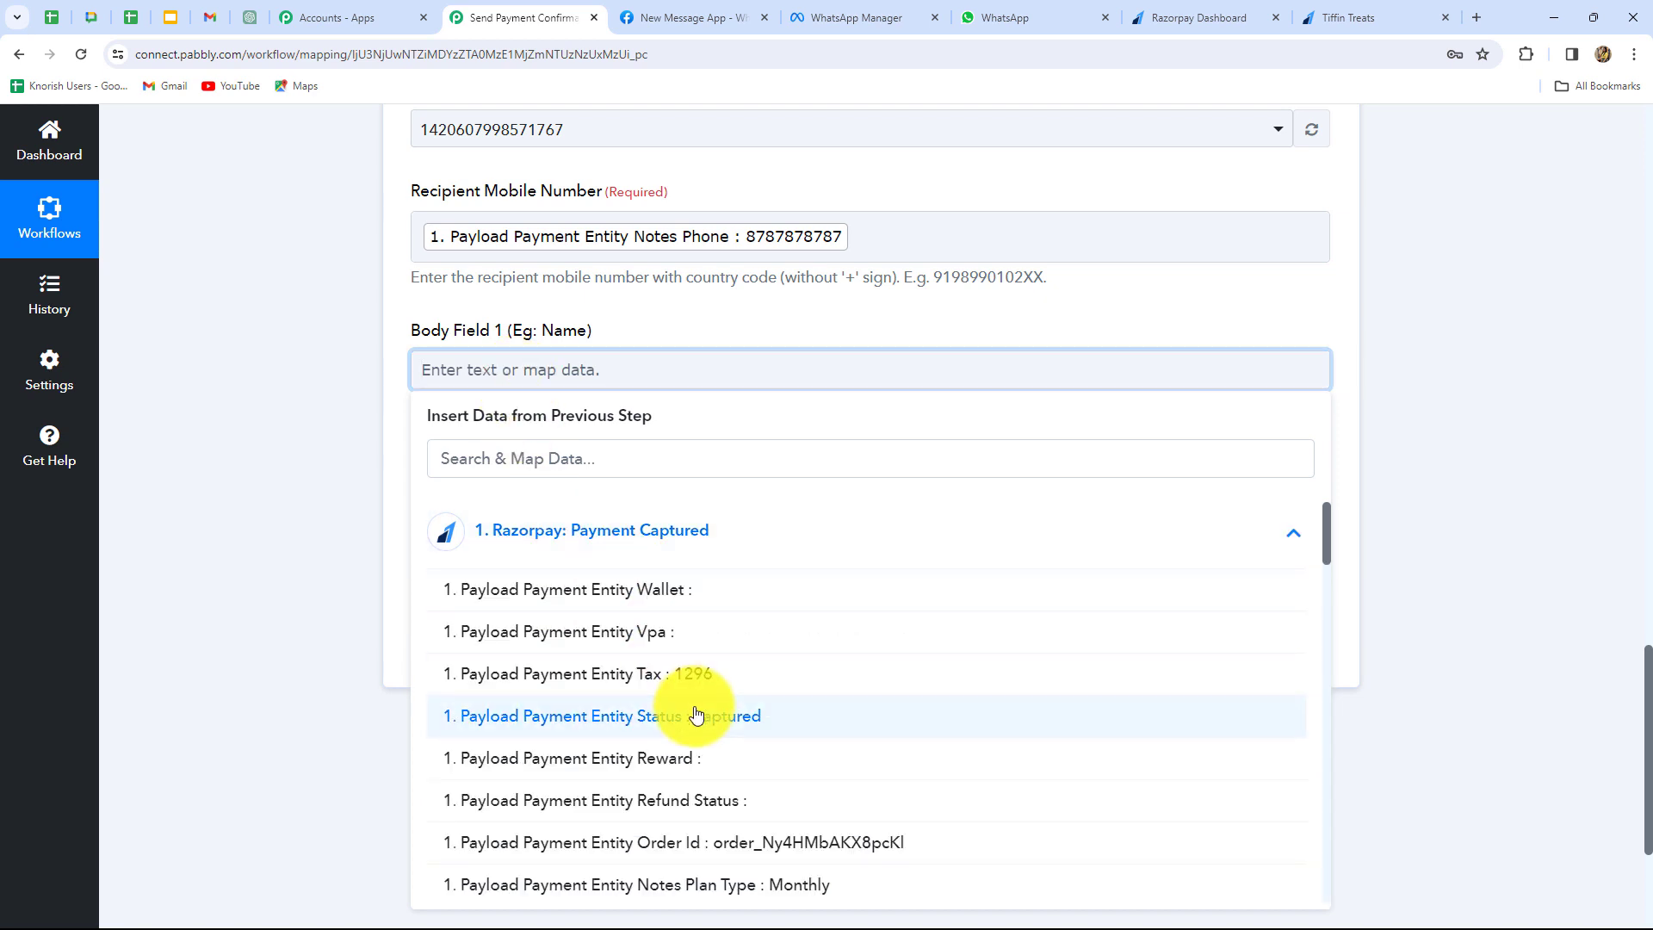
scroll(701, 709, down, 3)
click(782, 756)
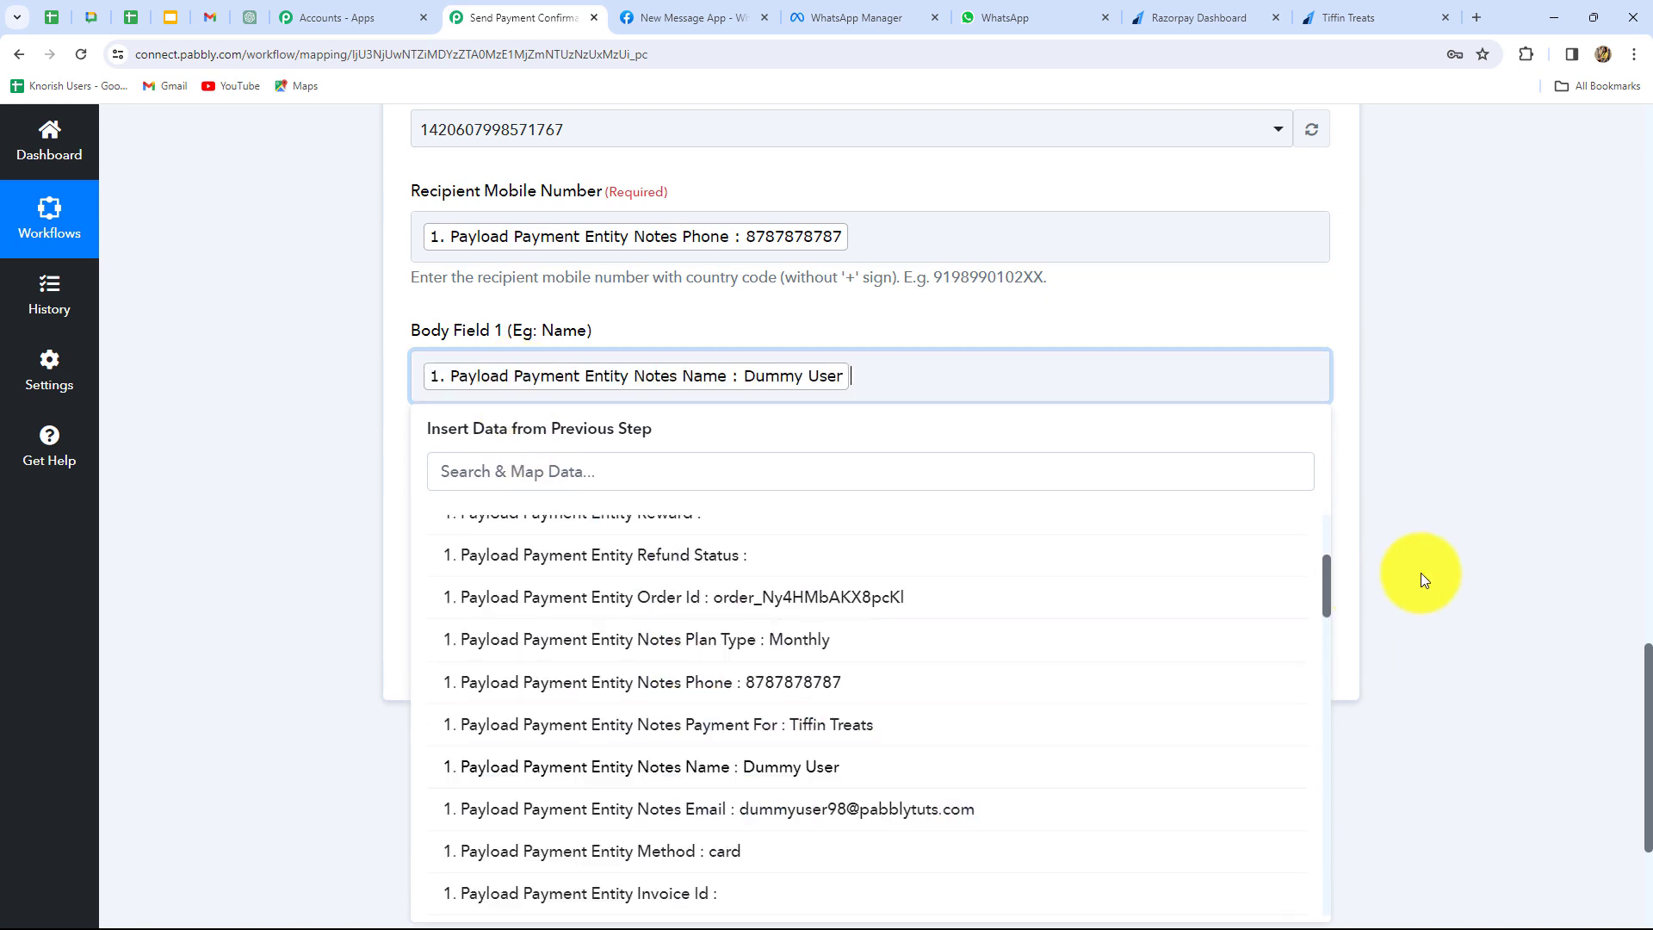
click(1323, 564)
scroll(598, 516, down, 2)
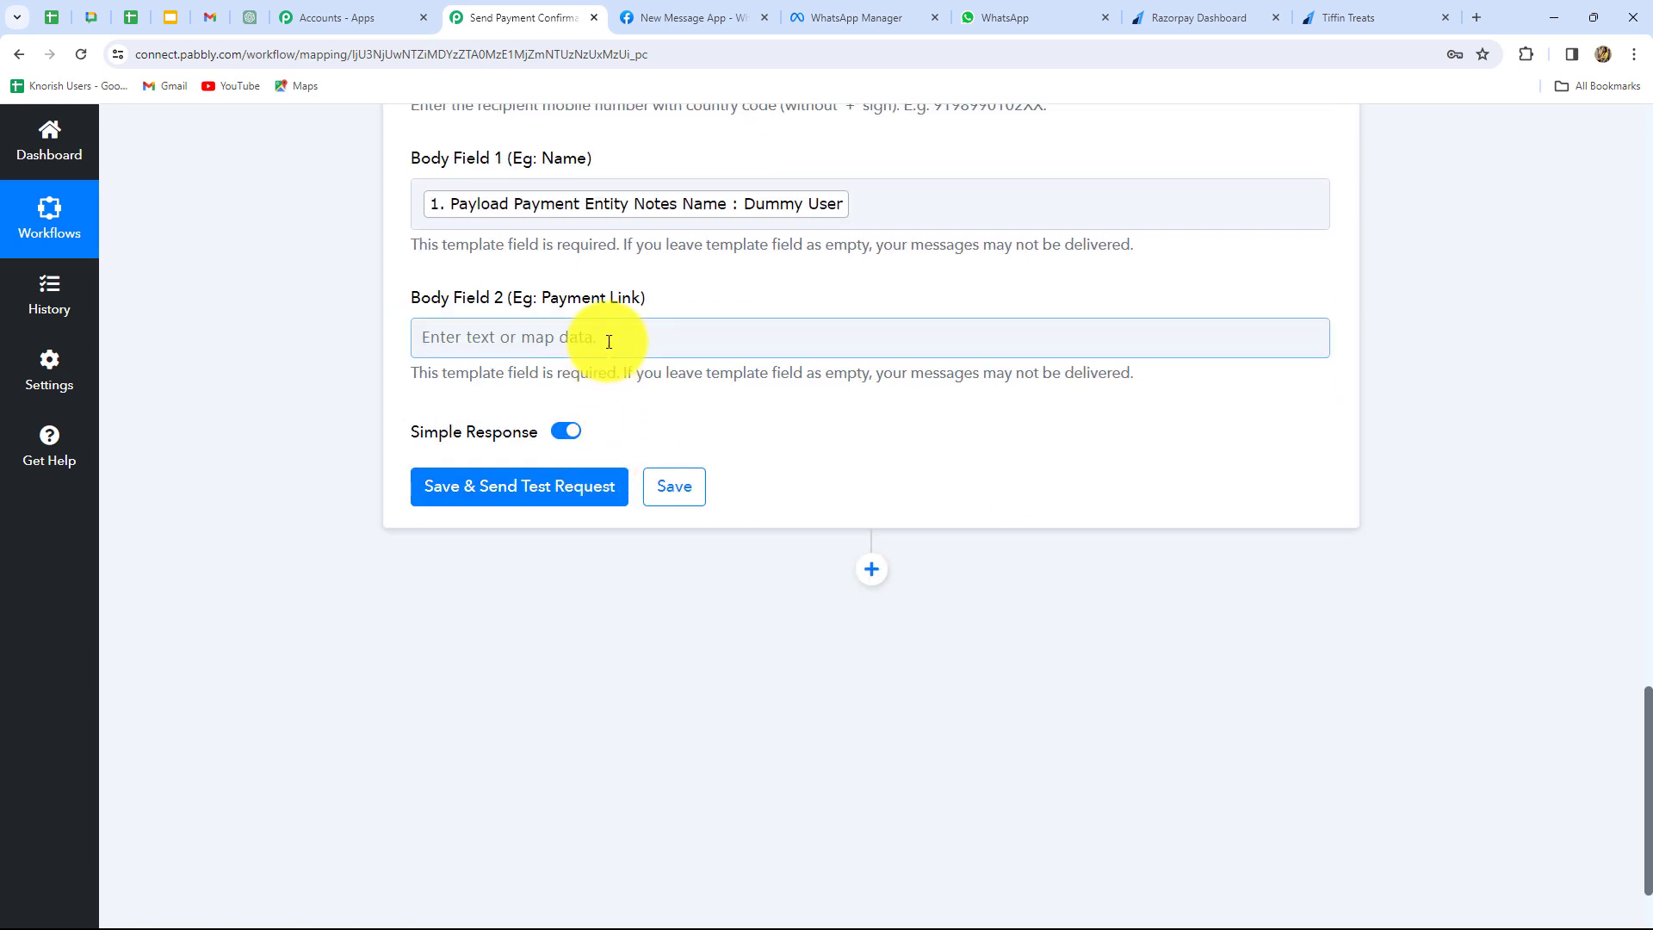
click(1230, 13)
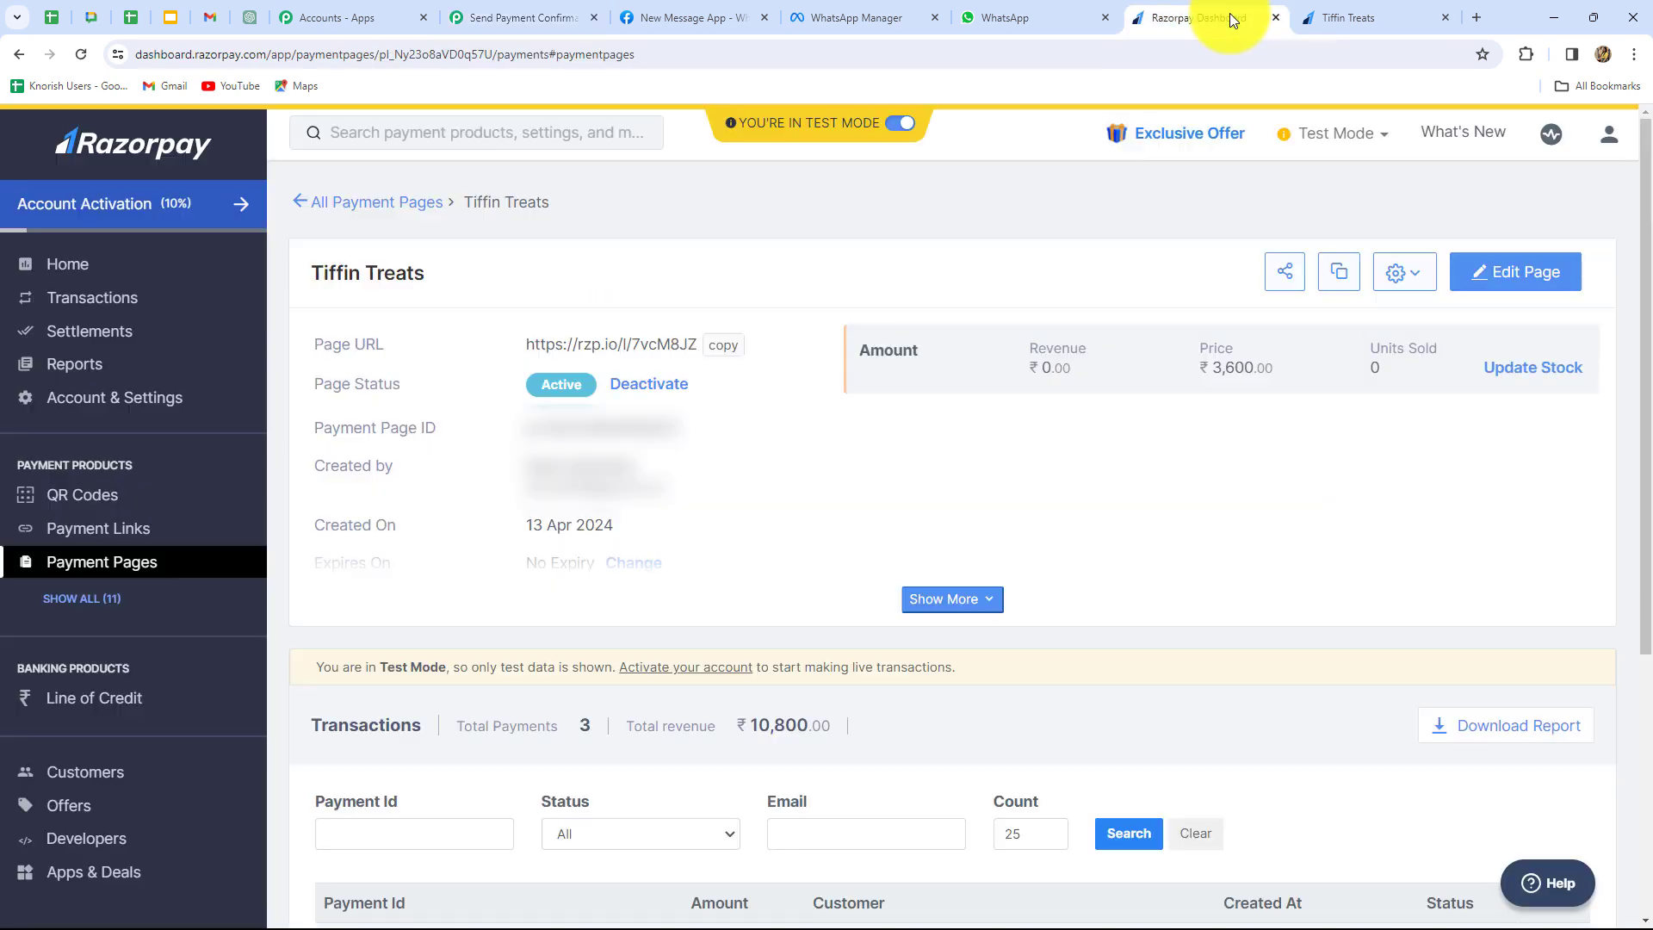
click(723, 344)
click(517, 17)
click(575, 354)
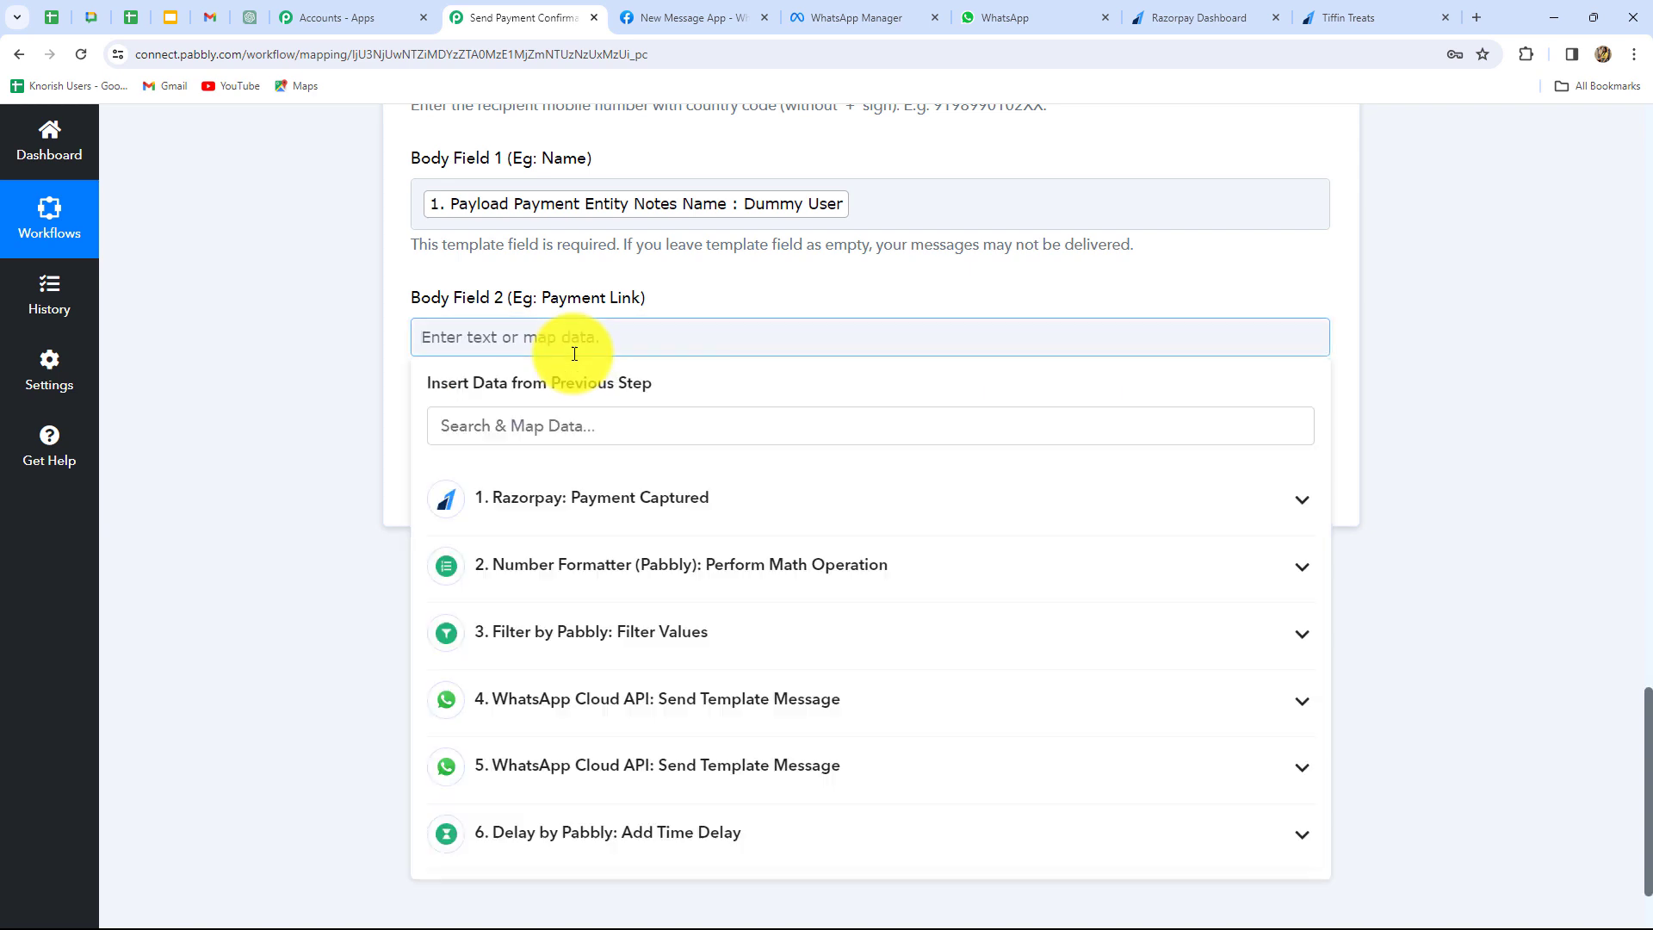
key(ctrl+v)
click(478, 377)
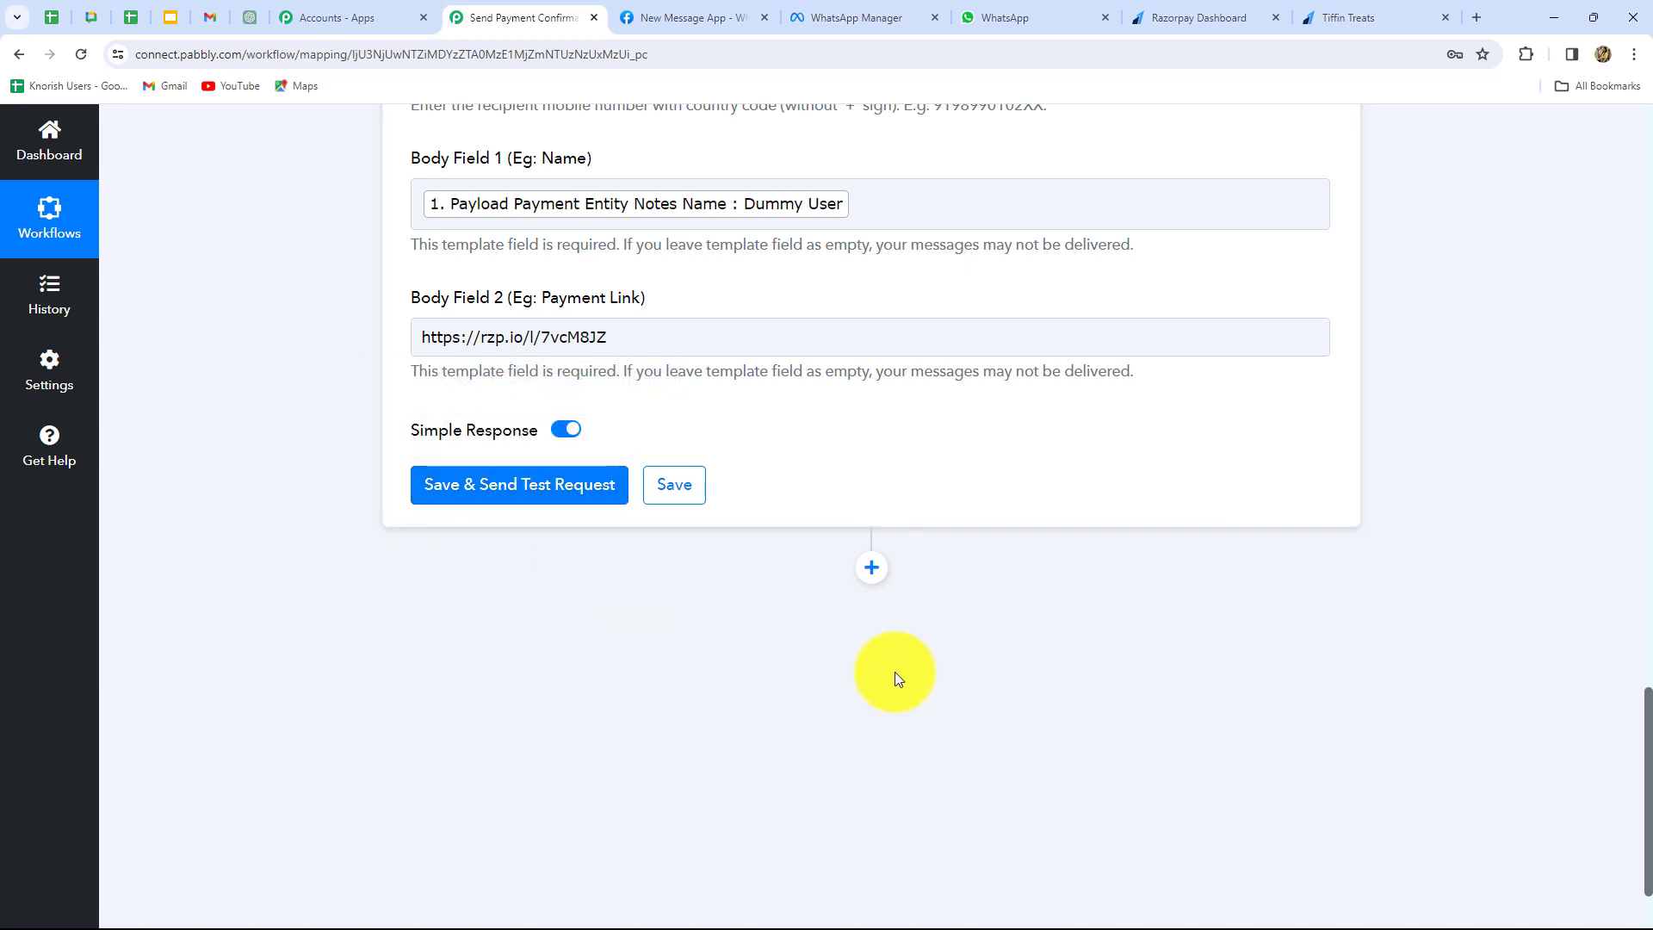
Replace the mapped recipient phone with a number starting +91
scroll(895, 672, up, 3)
click(853, 328)
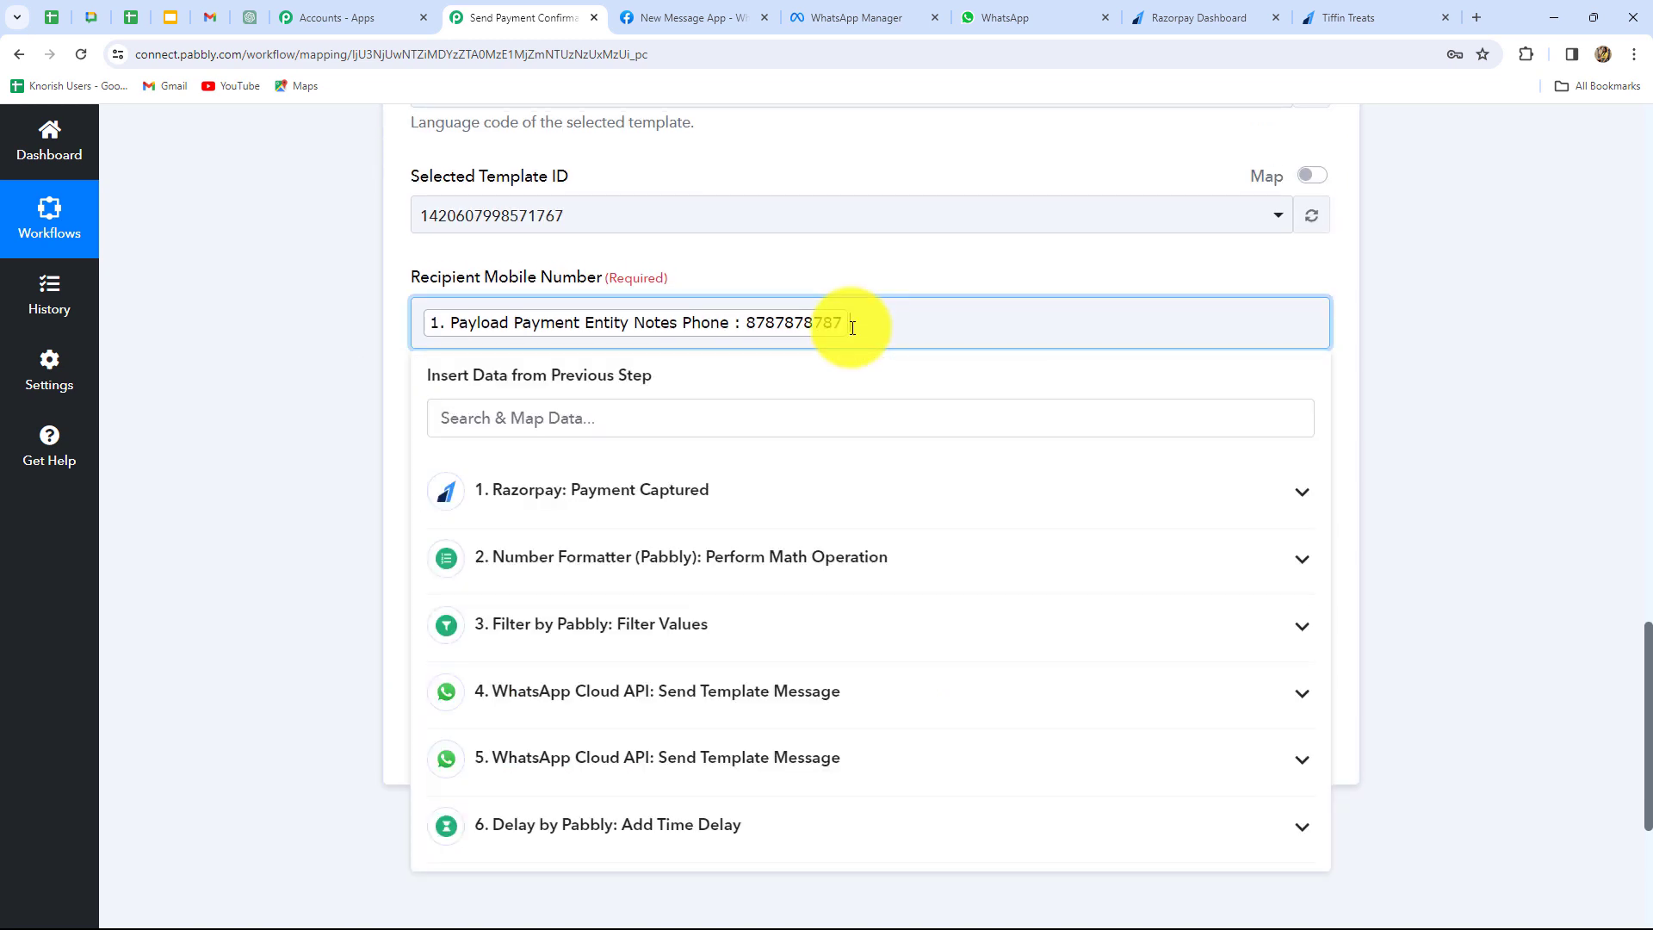
key(BackSpace)
text(+91)
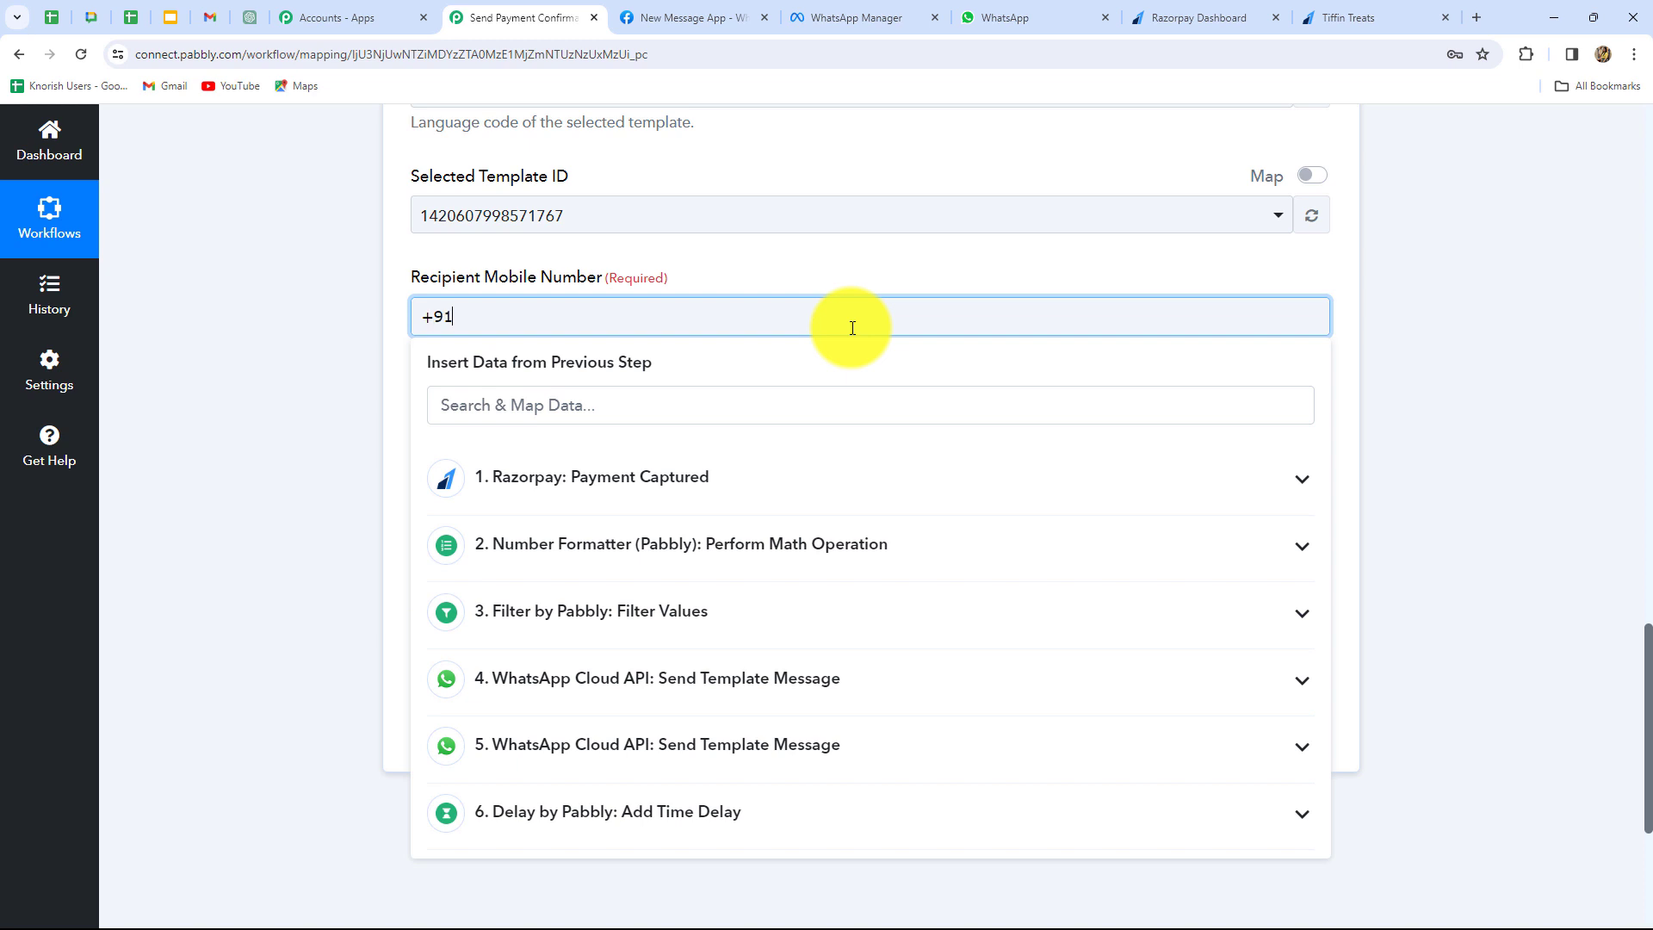
Test the reminder step, confirm the accepted status, and view the delivered reminder with payment link in WhatsApp
scroll(488, 492, down, 10)
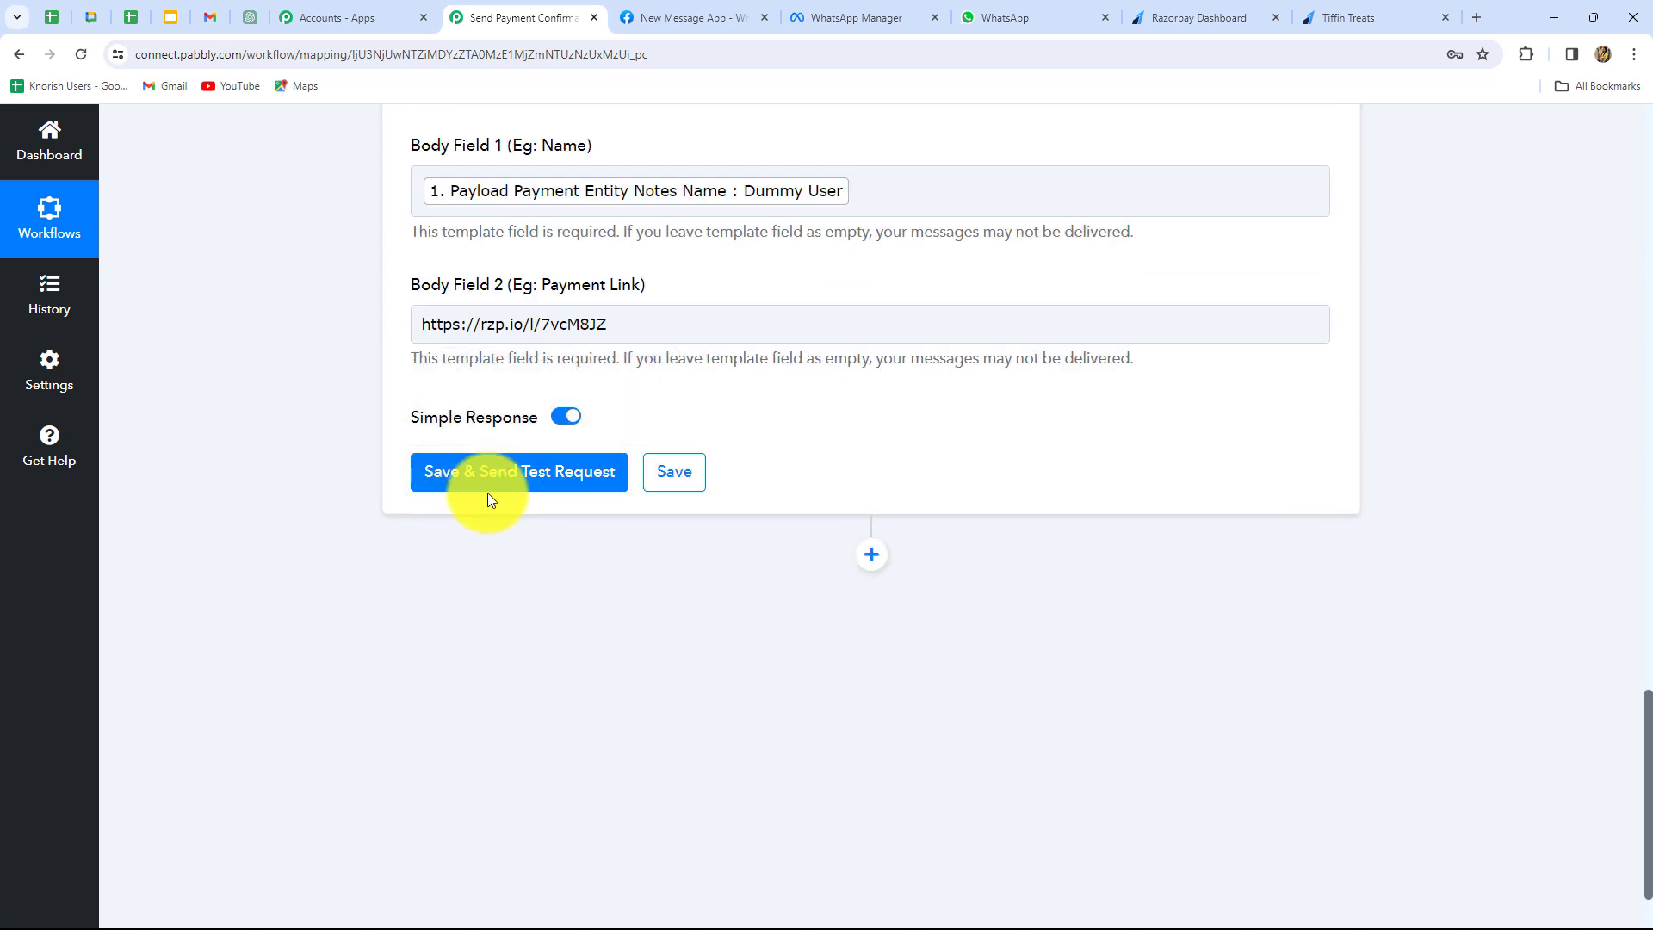
click(487, 488)
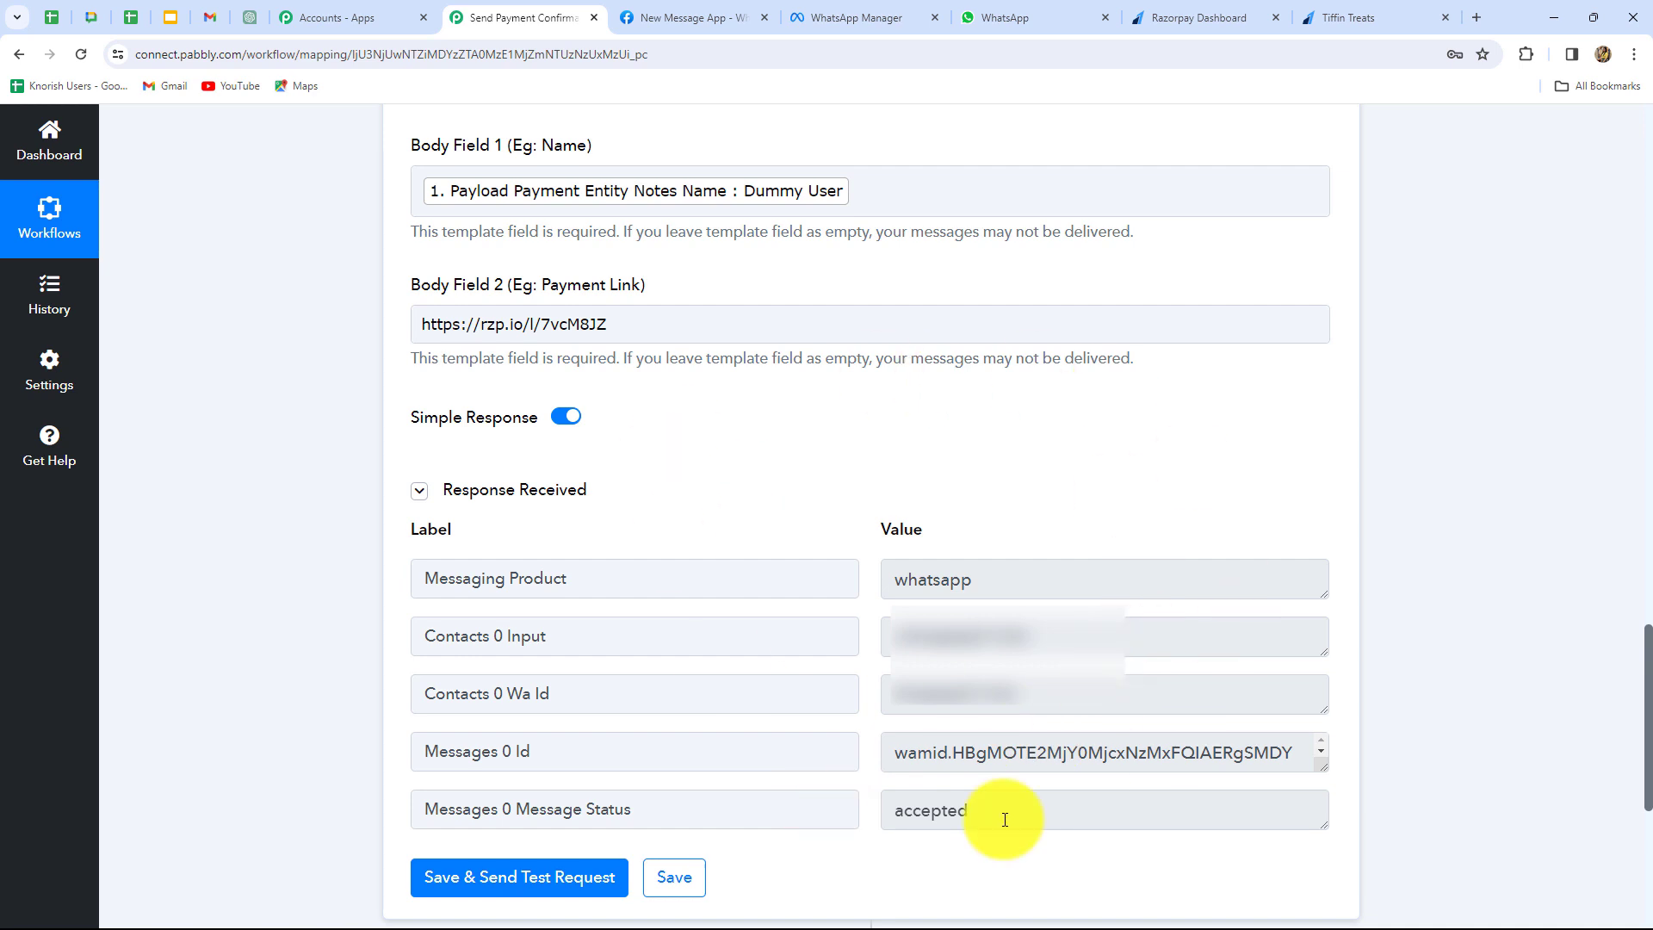
double_click(1025, 814)
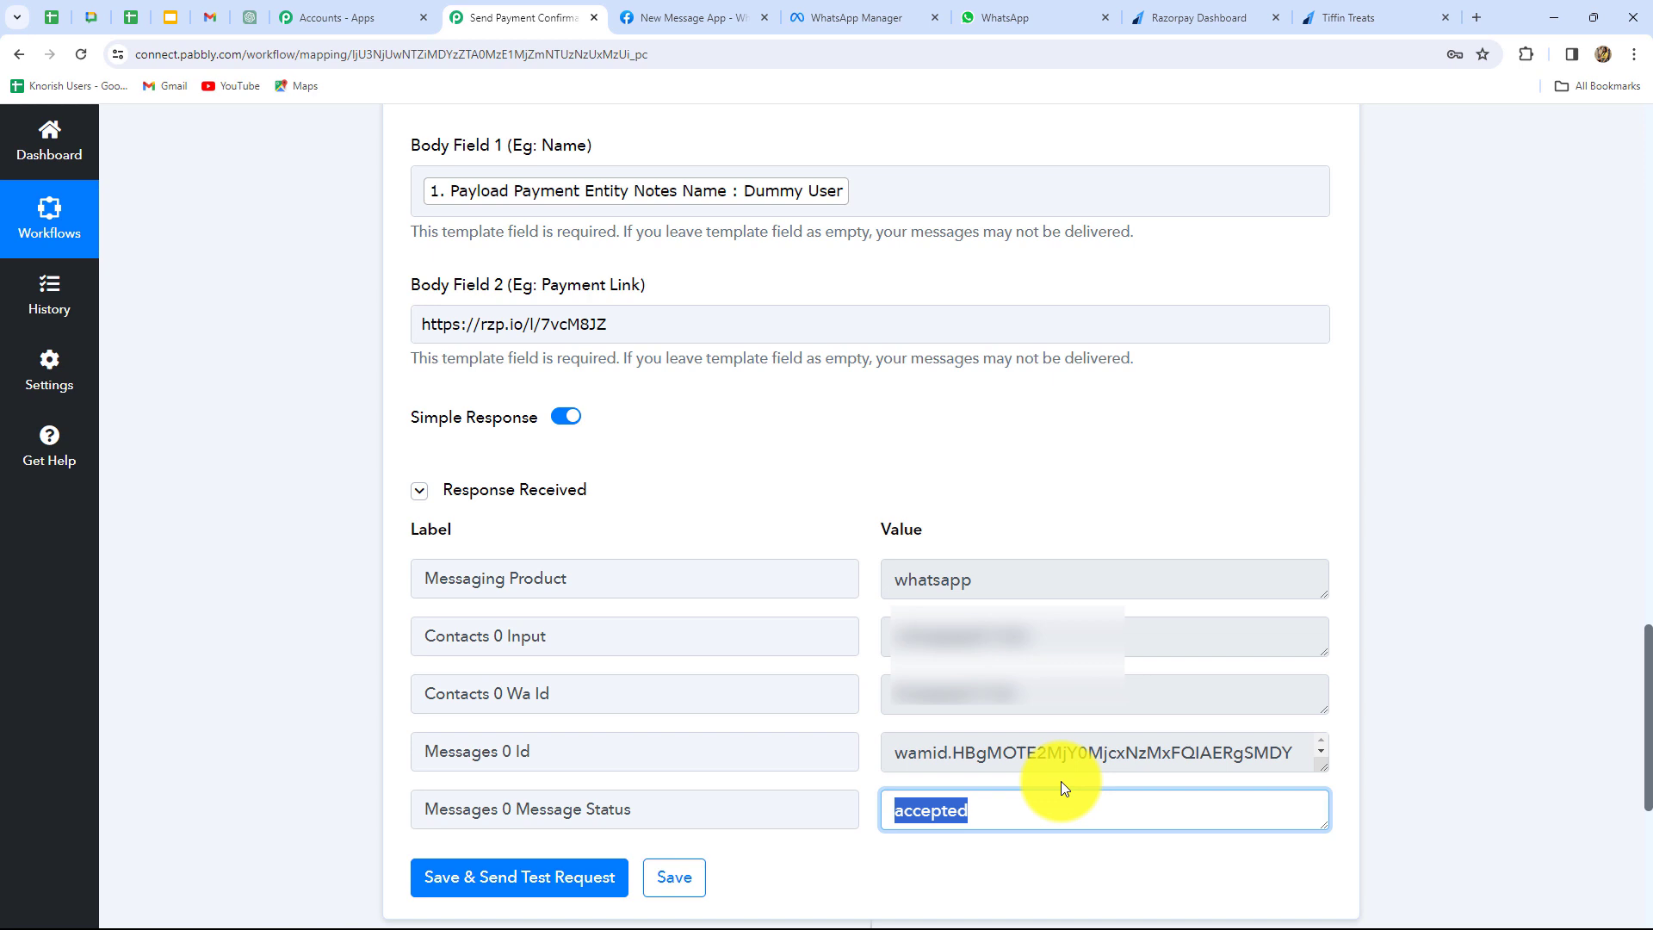
key(ctrl+Tab)
key(ctrl+Tab)
key(ctrl+Tab)
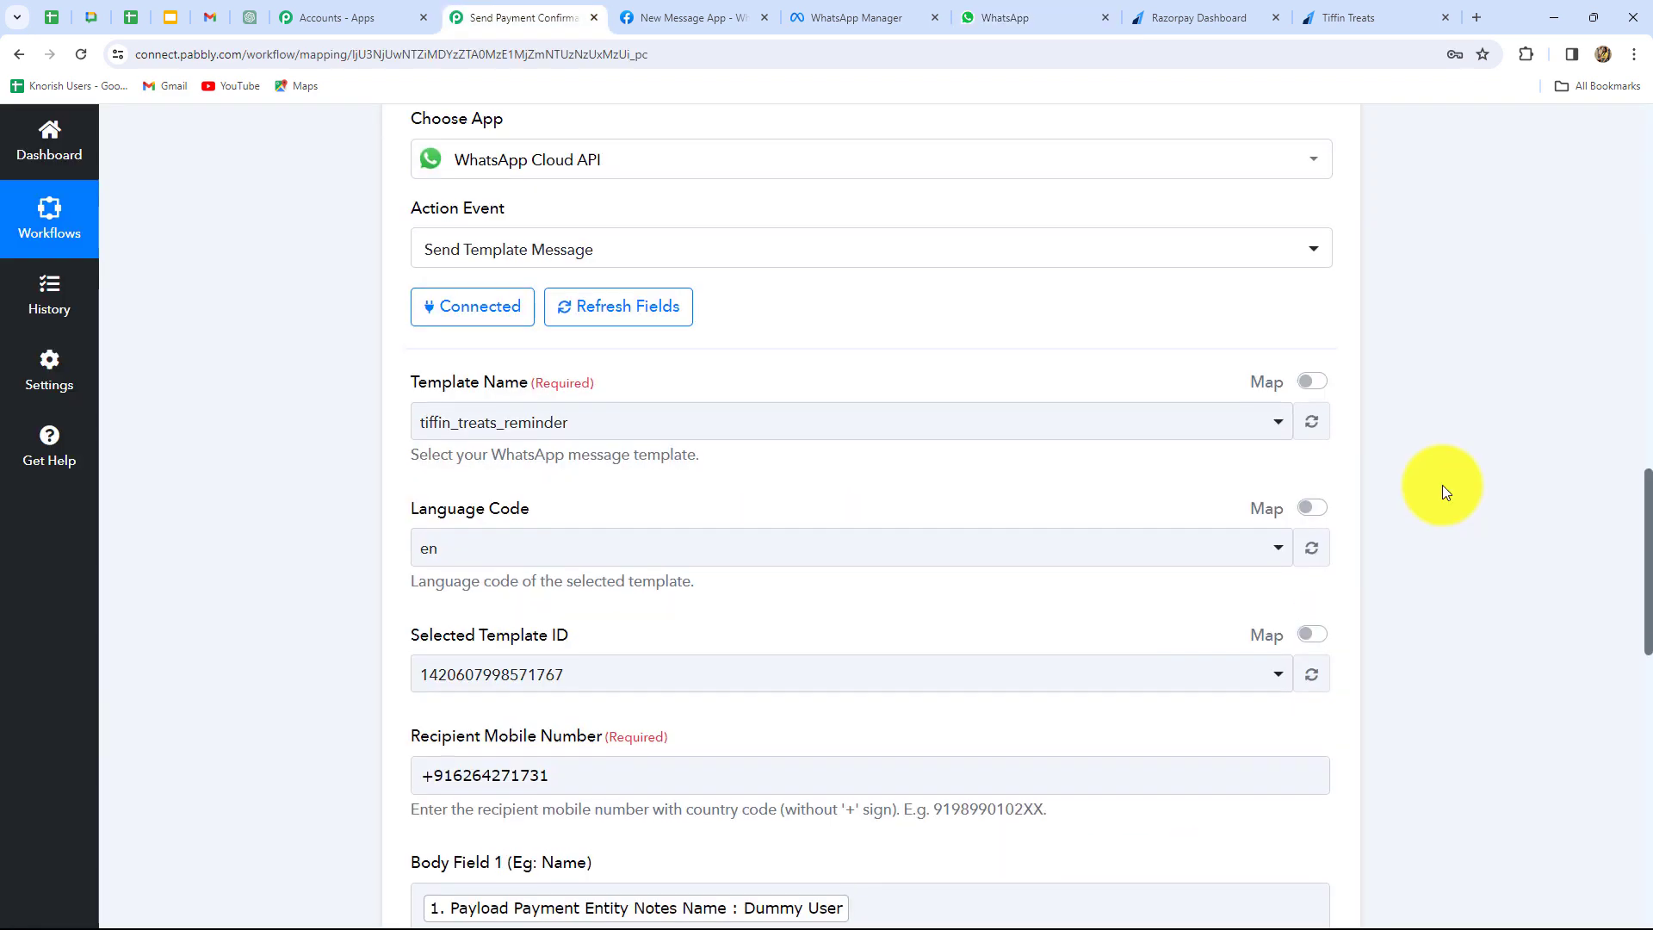
scroll(1443, 484, up, 4)
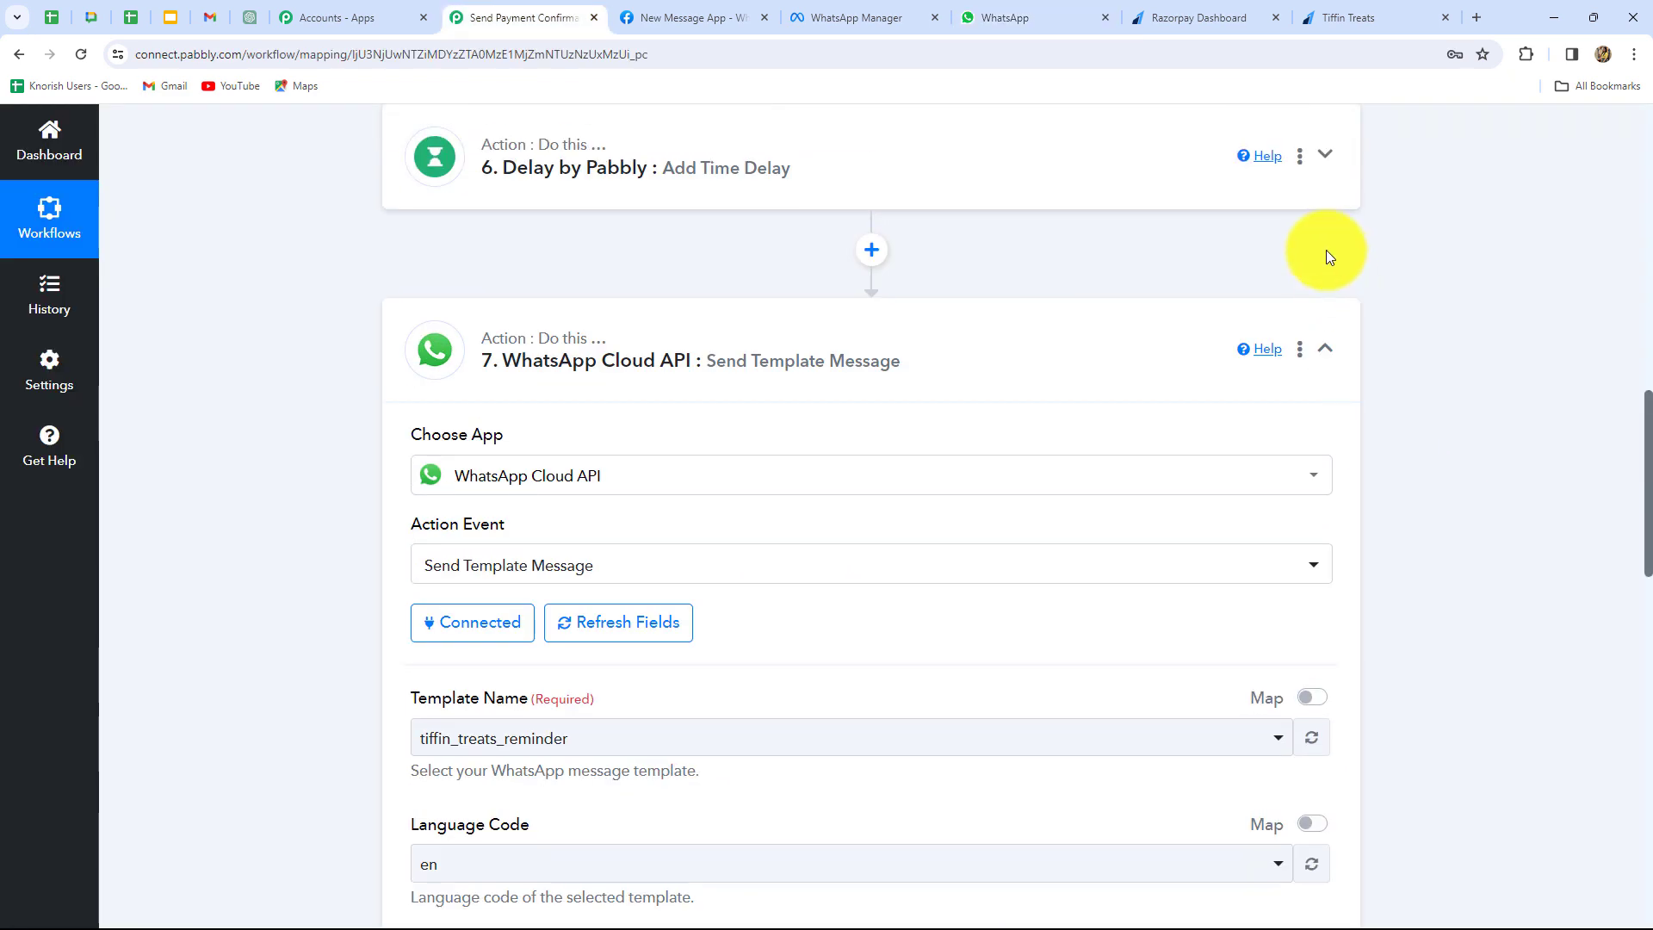
Collapse step 7 and scroll through all seven workflow steps, ending back at the top
click(1324, 353)
scroll(1465, 491, up, 7)
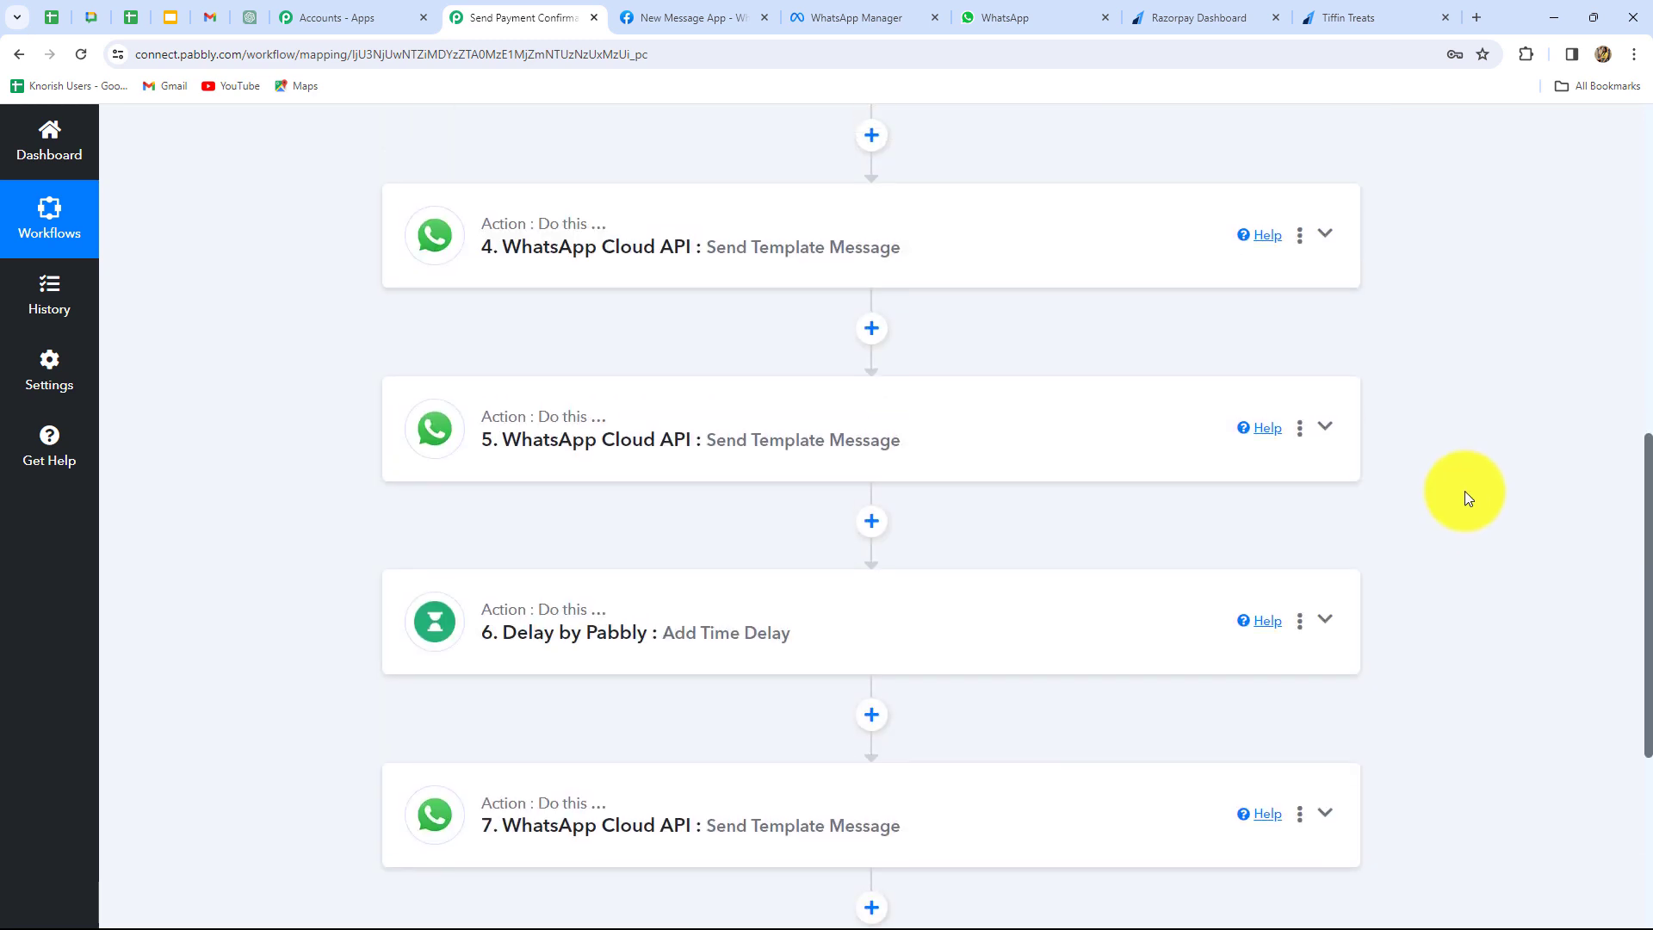
scroll(1464, 491, up, 4)
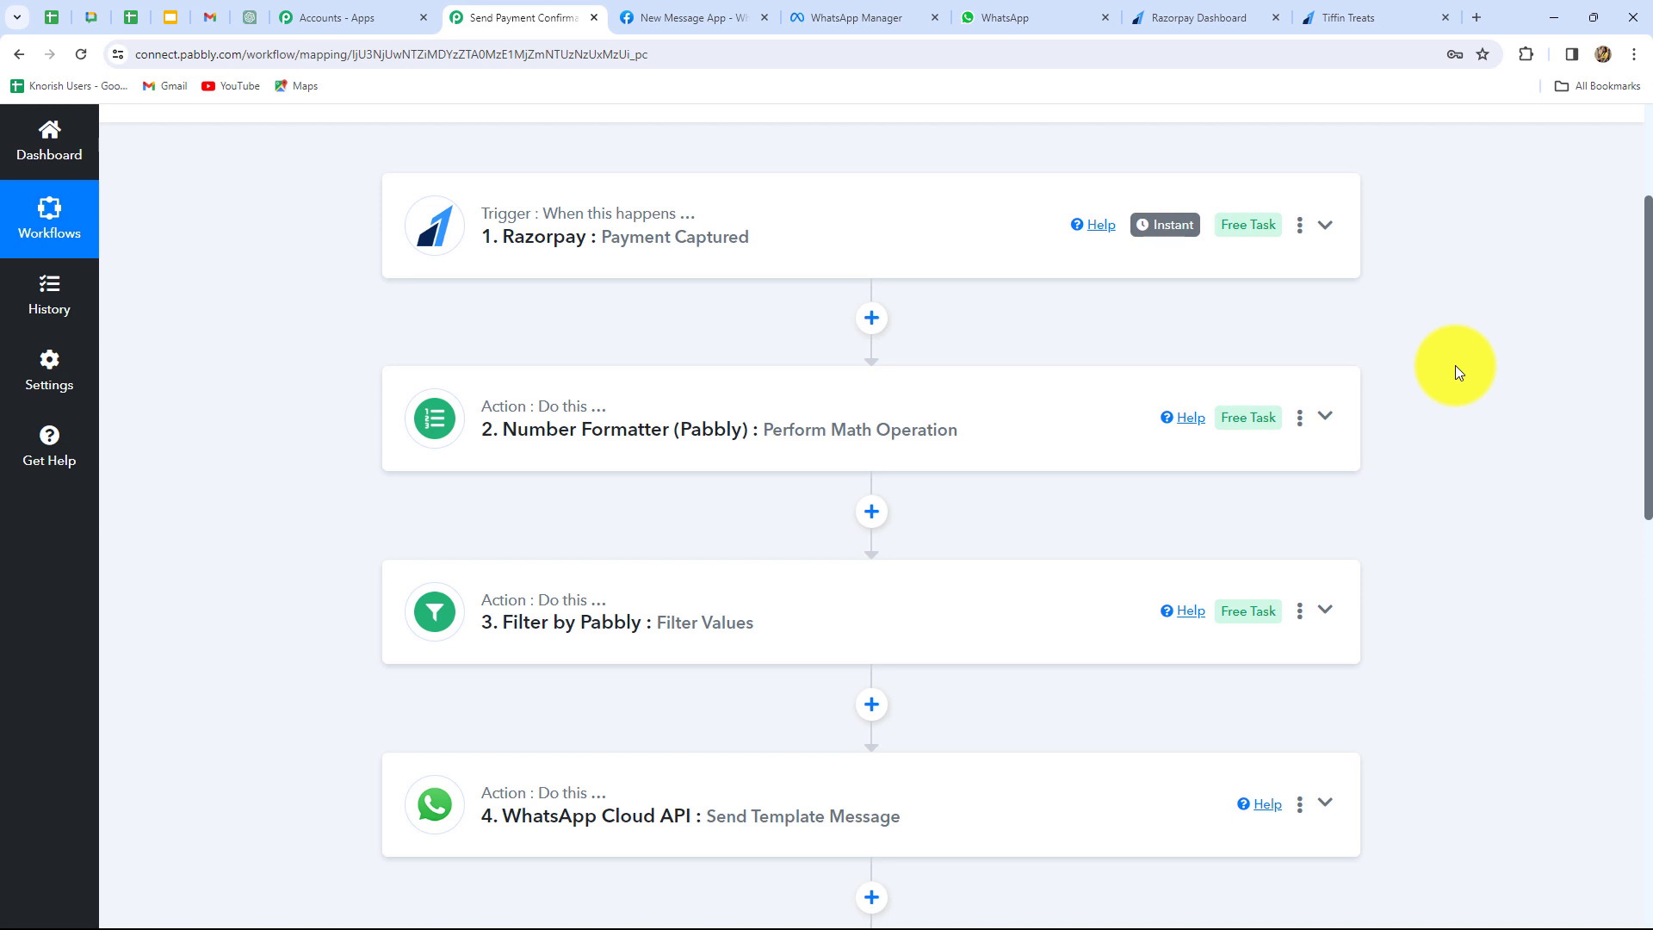
scroll(1457, 371, down, 4)
scroll(1457, 371, up, 3)
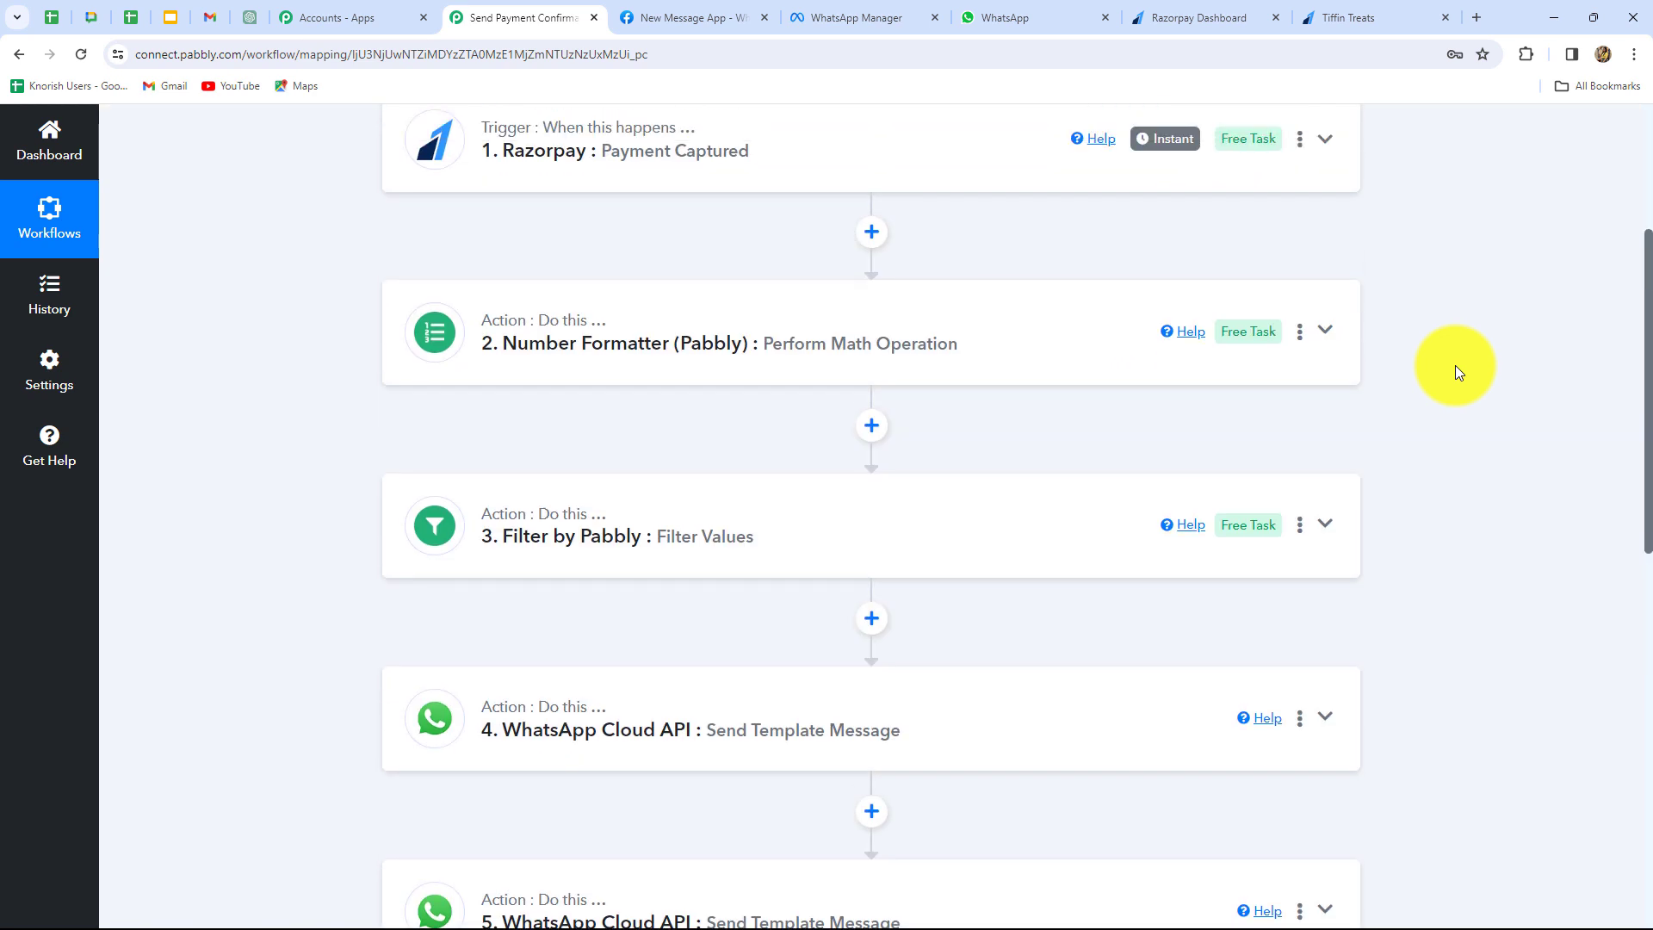
scroll(1457, 371, down, 1)
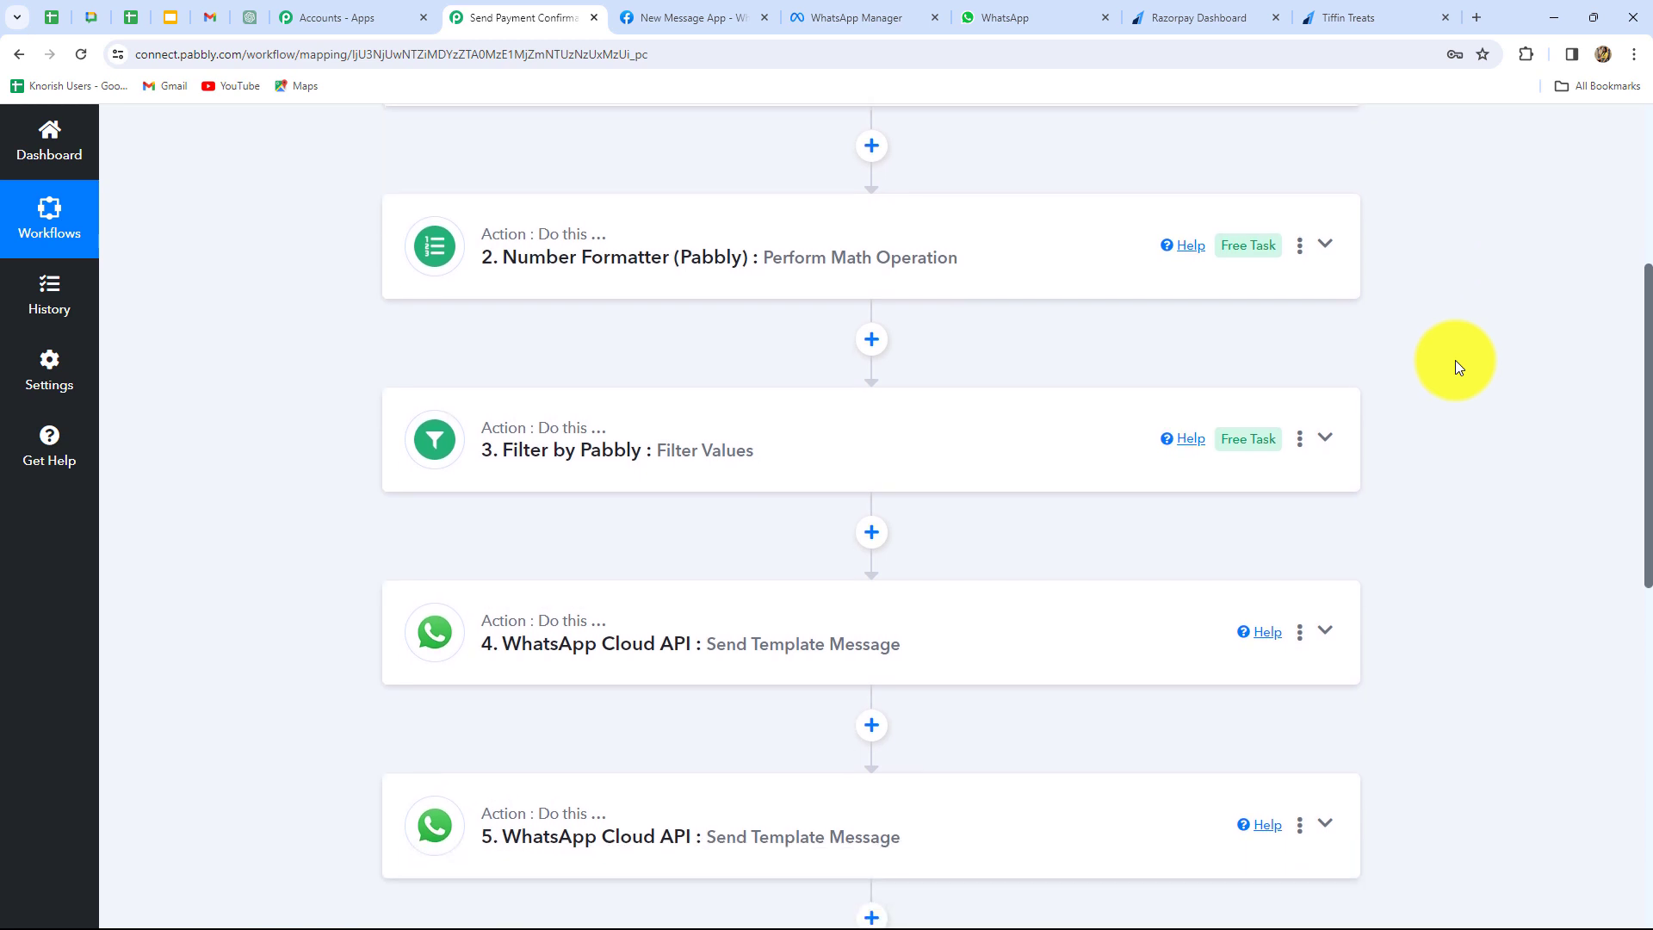
scroll(1457, 367, down, 4)
scroll(1456, 368, down, 3)
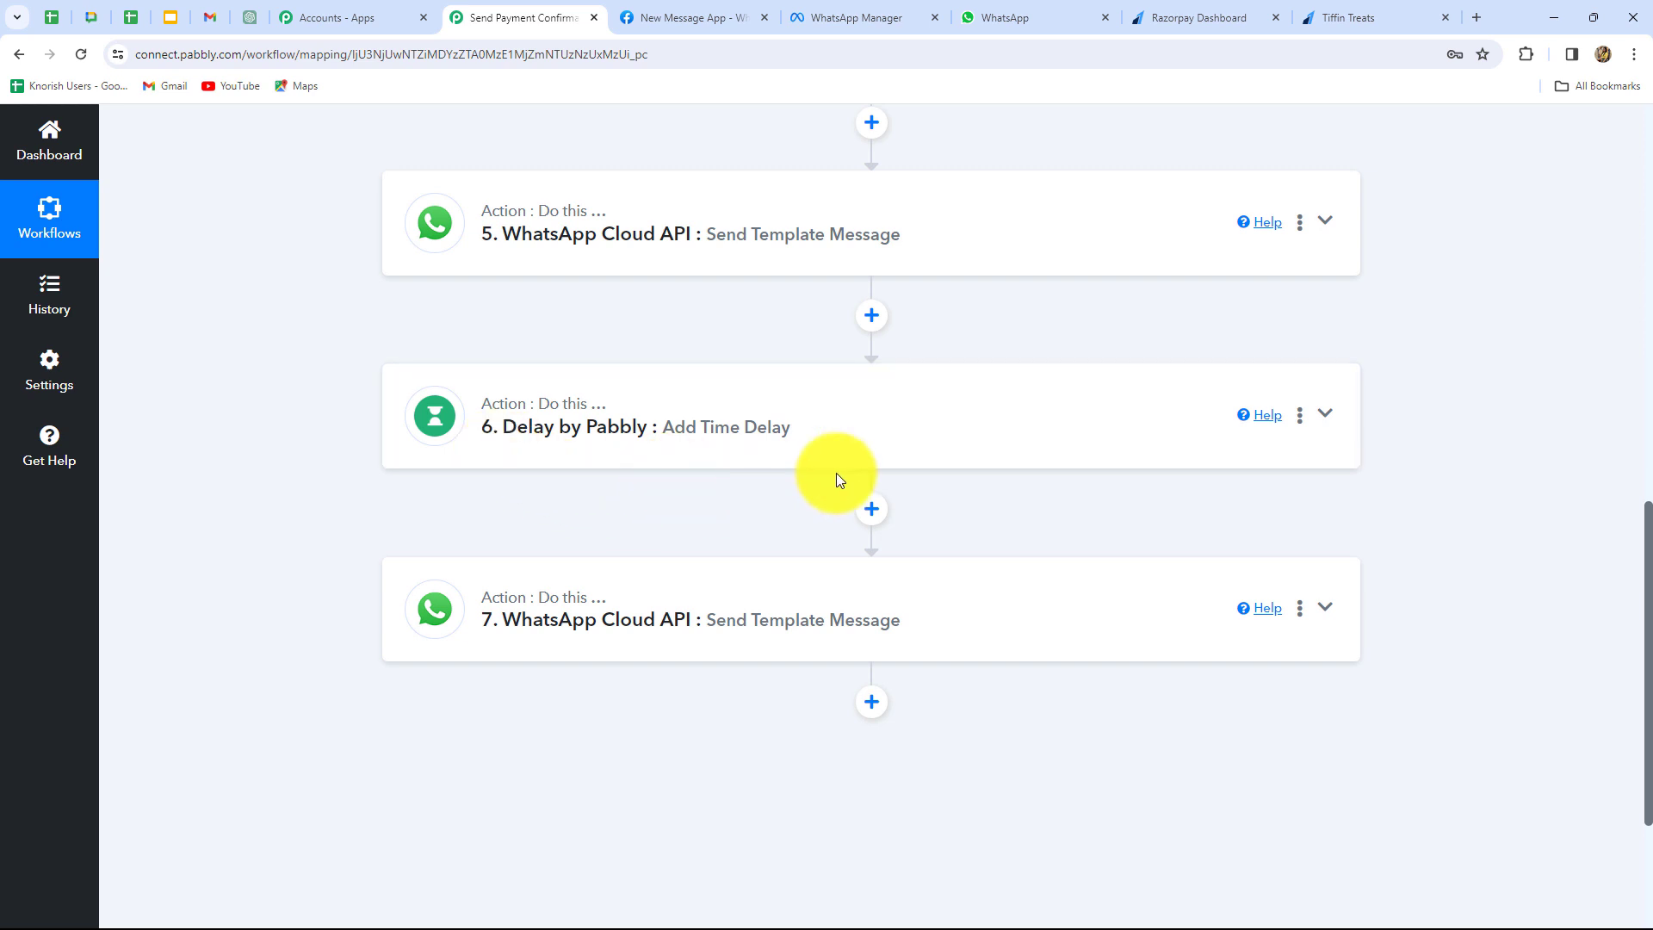
scroll(1433, 531, up, 12)
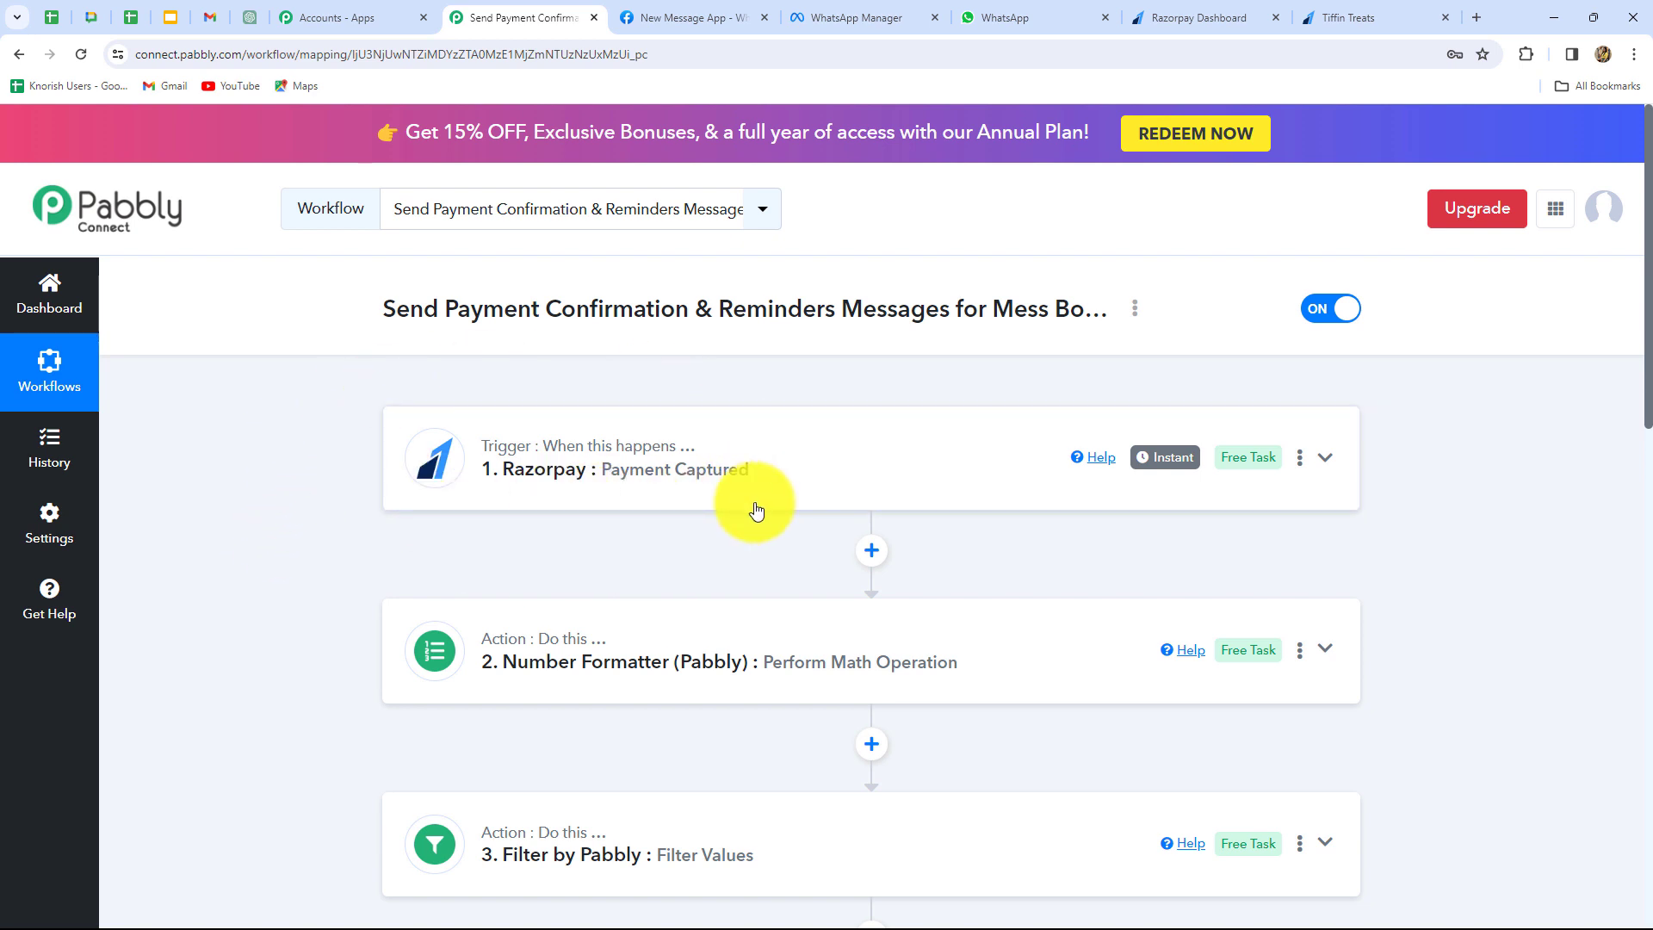
scroll(349, 509, down, 5)
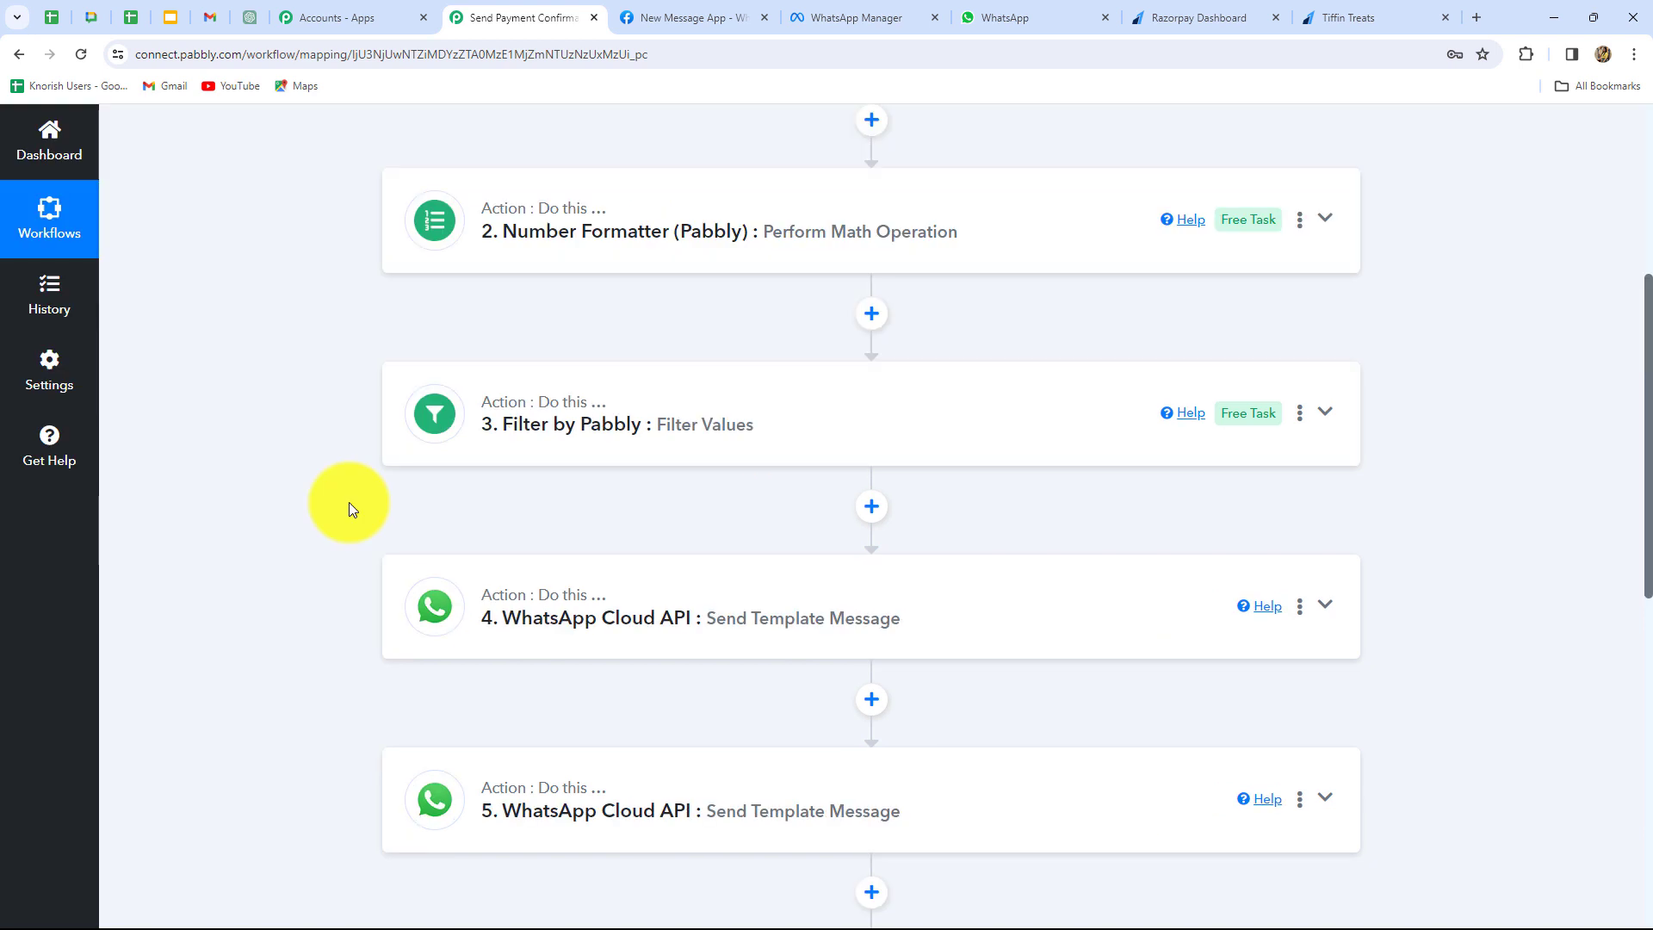
scroll(349, 503, down, 3)
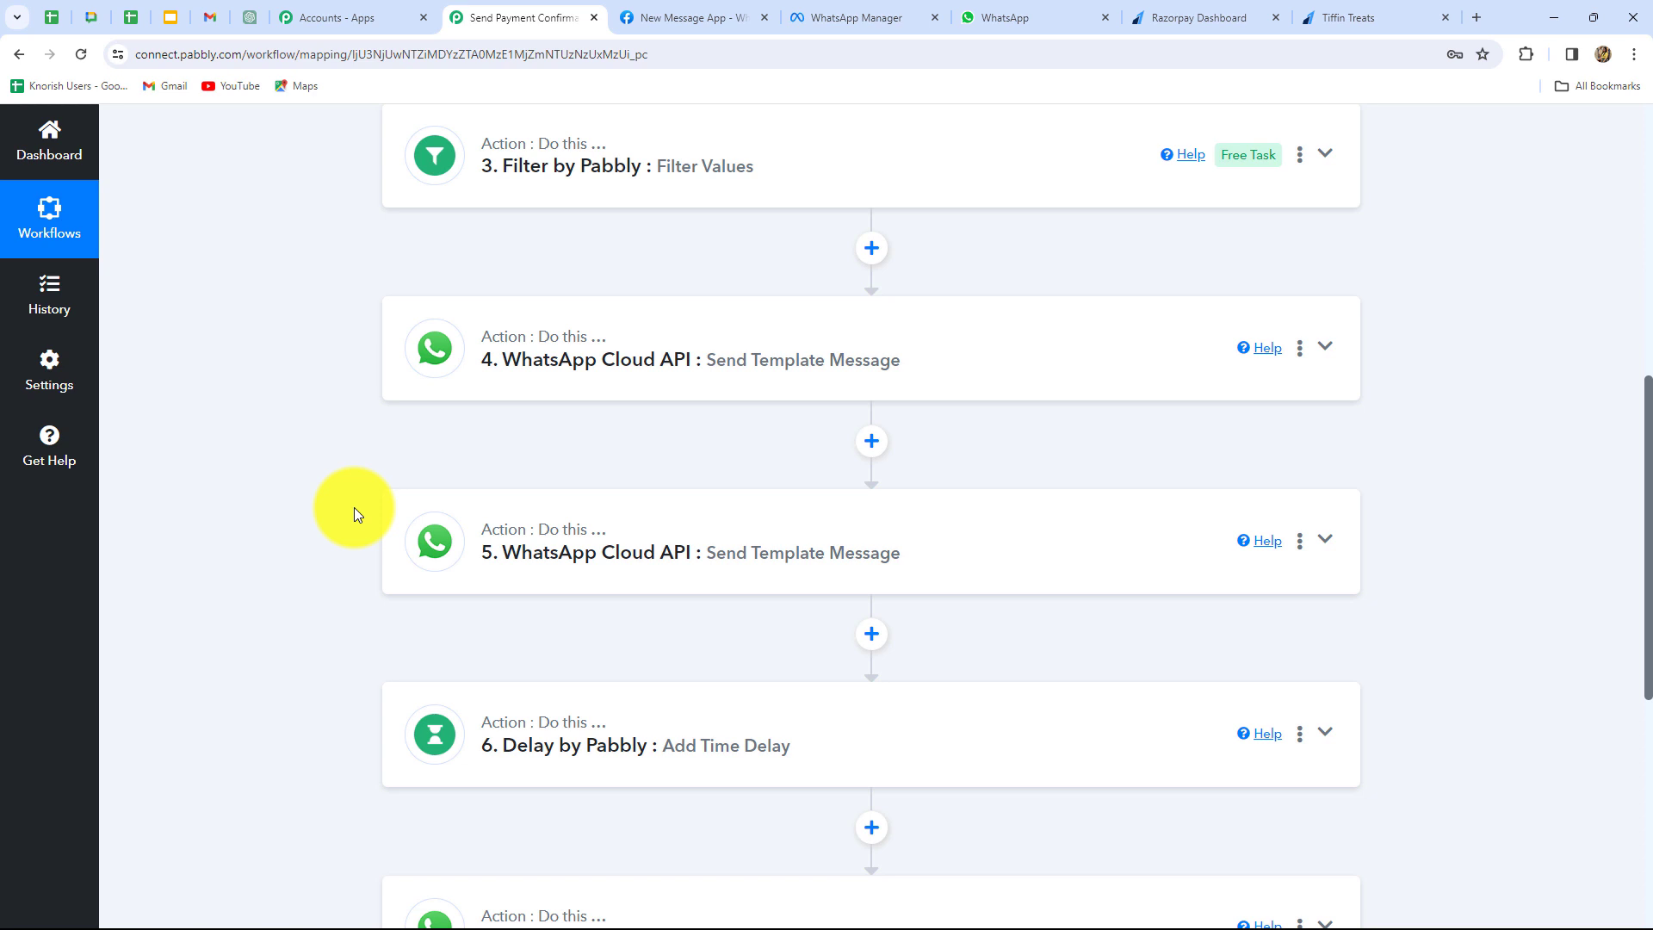
scroll(355, 509, down, 4)
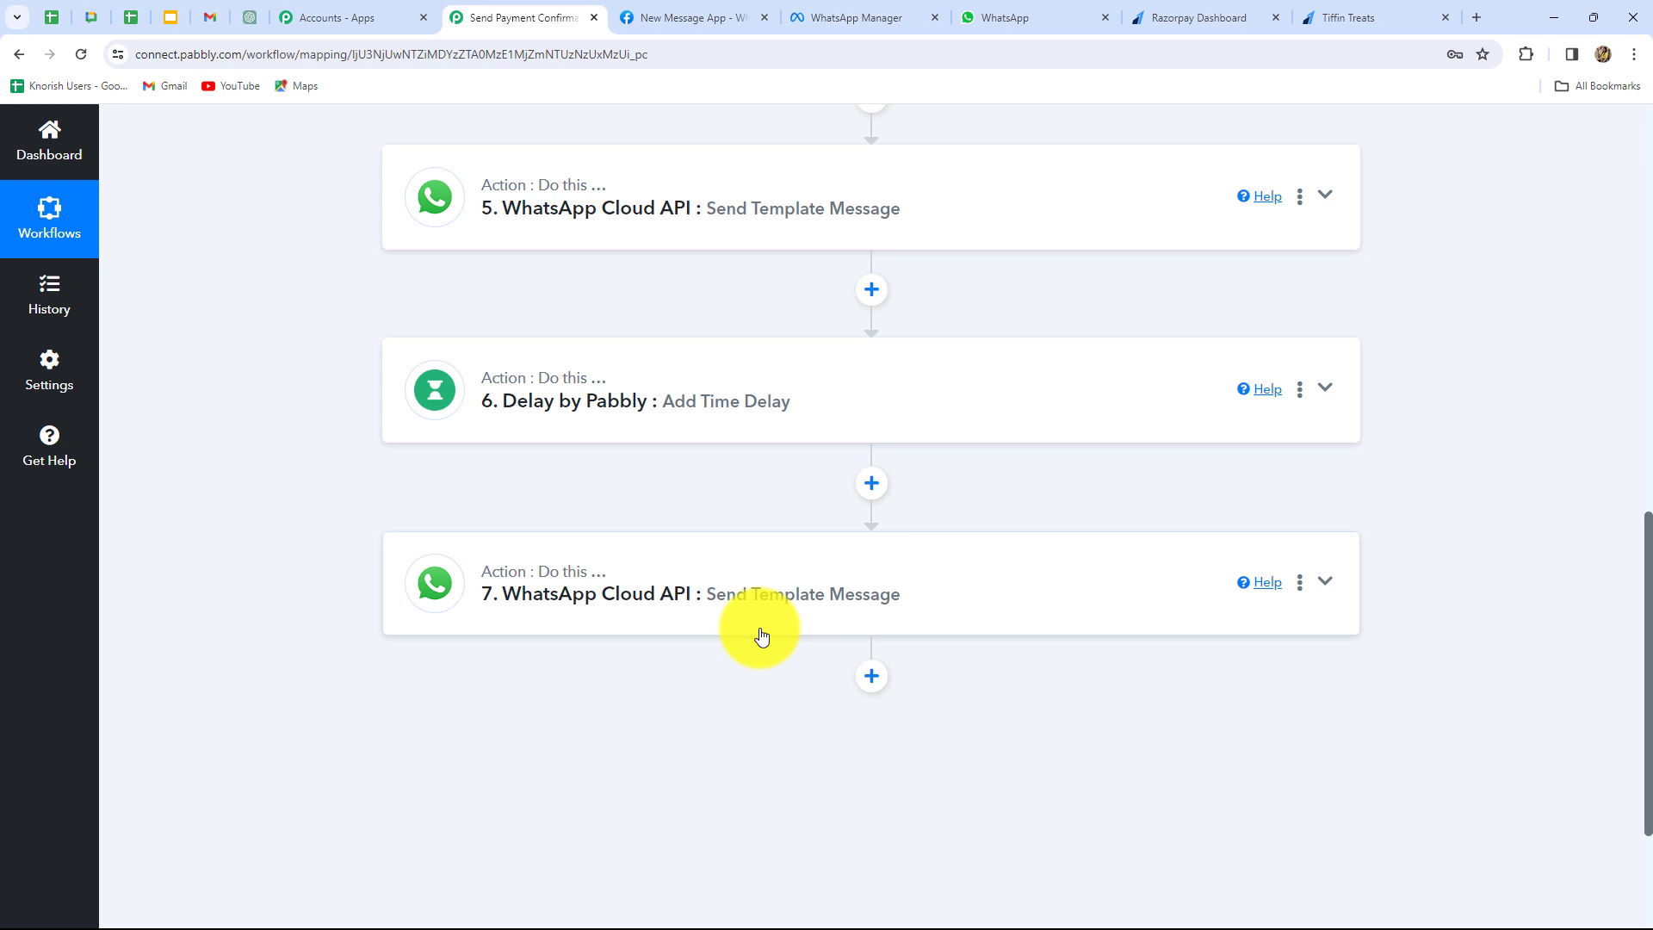
scroll(1464, 704, up, 12)
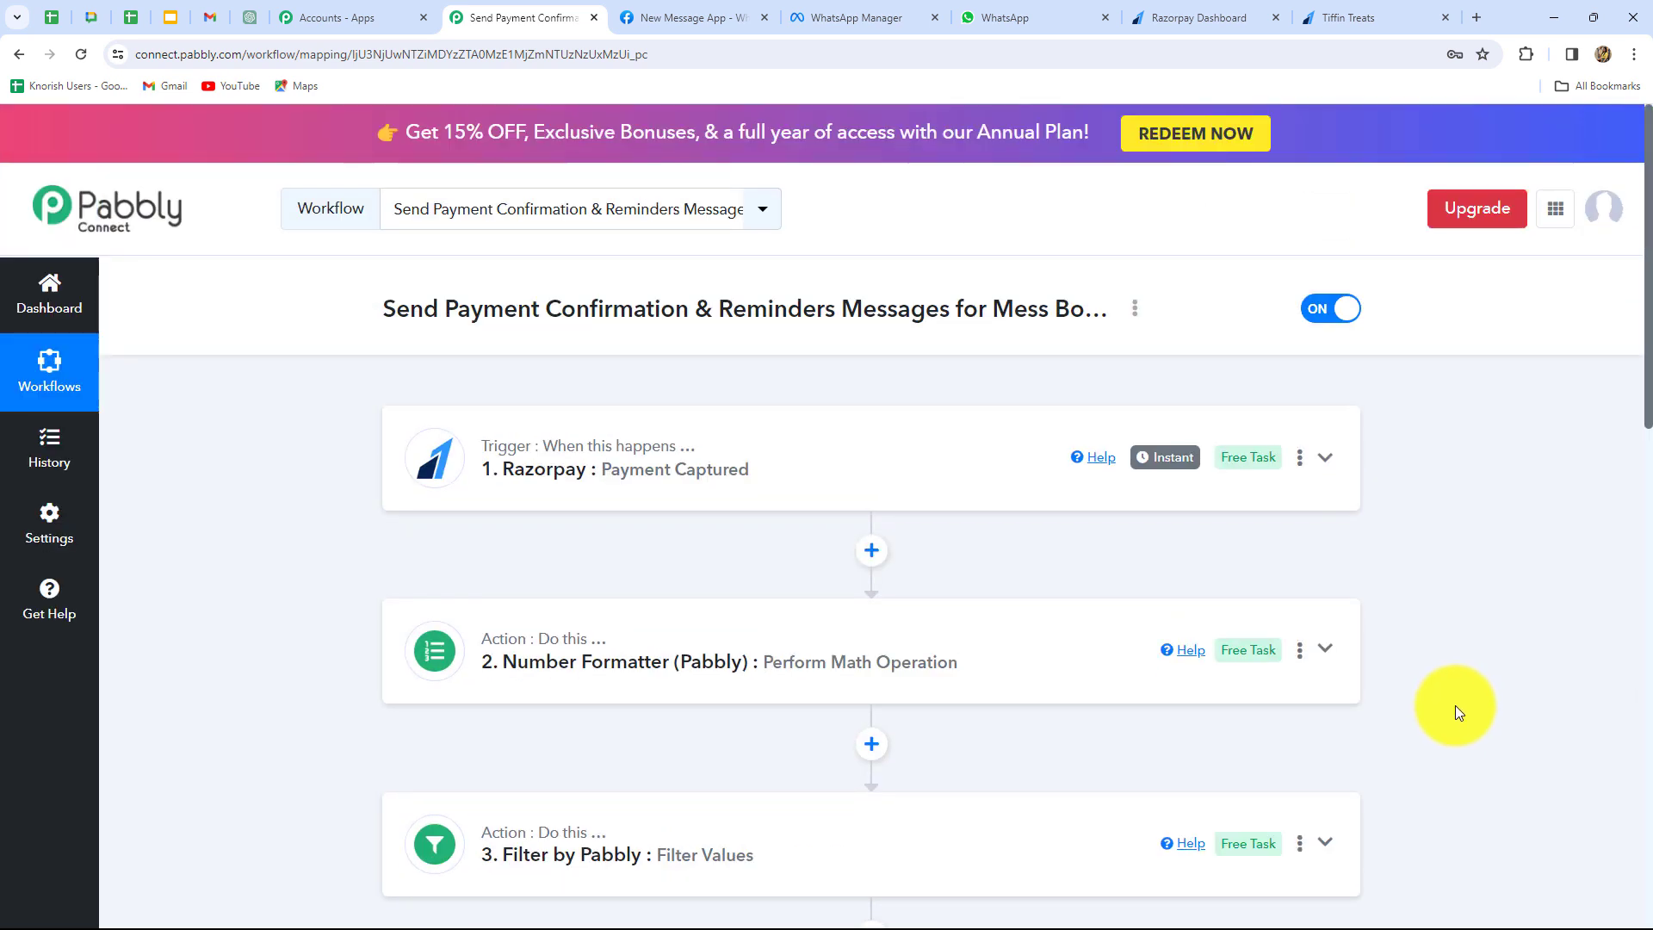